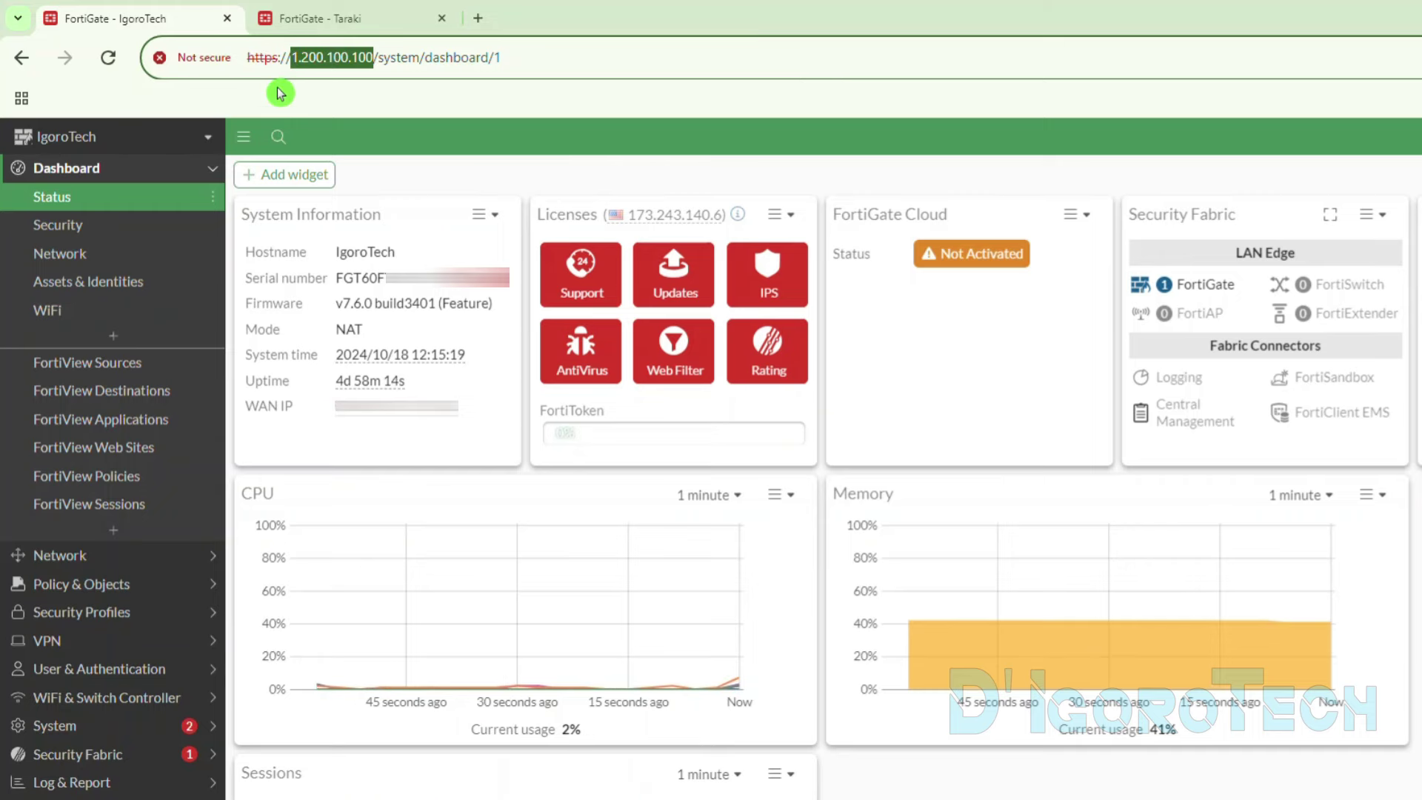
- Compare the management IP addresses and firmware versions of the IgoroTech and Taraki FortiGates
left_click(294, 21)
left_click_drag(291, 59, 345, 59)
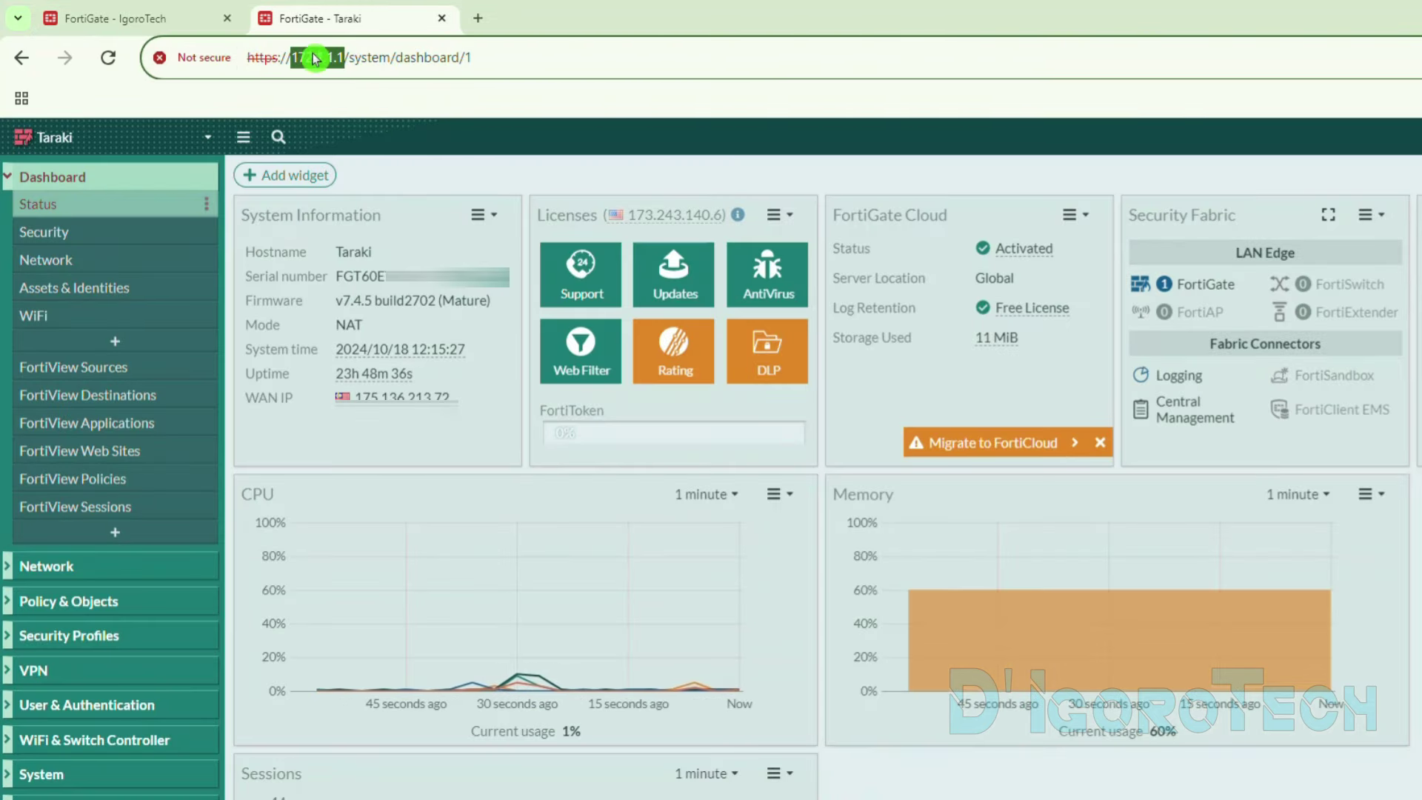
key("ctrl+shift+Tab")
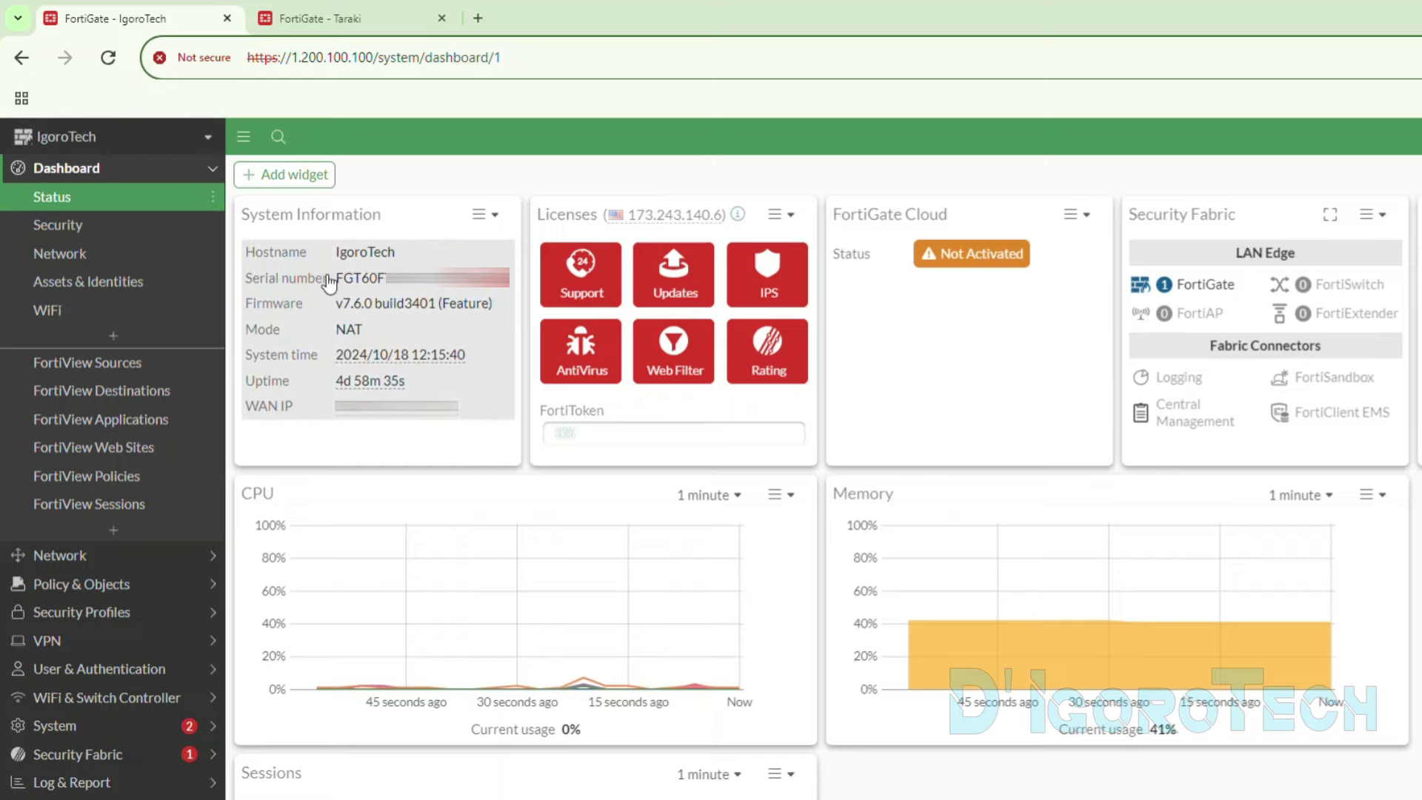
left_click_drag(335, 304, 439, 313)
key("ctrl+Tab")
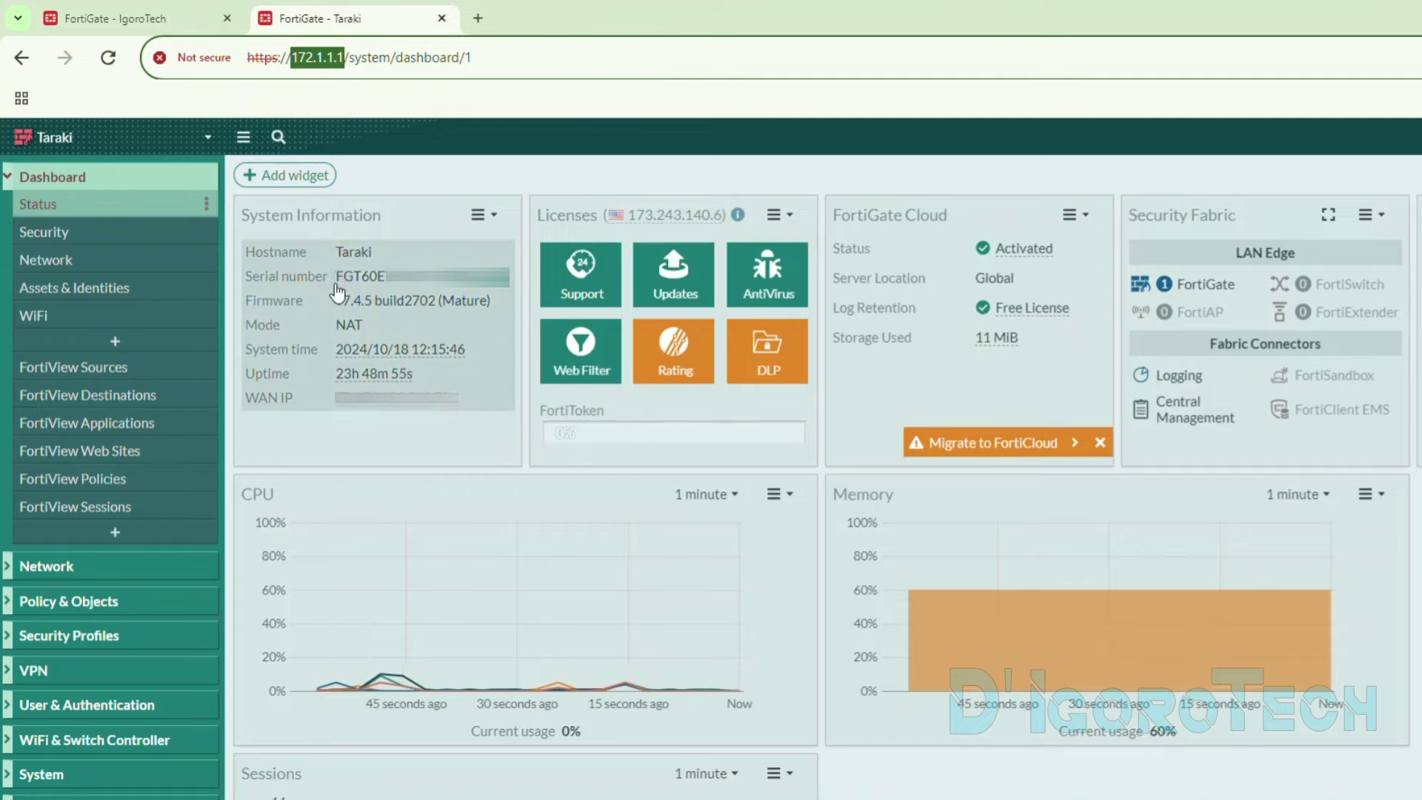
left_click_drag(335, 309, 440, 311)
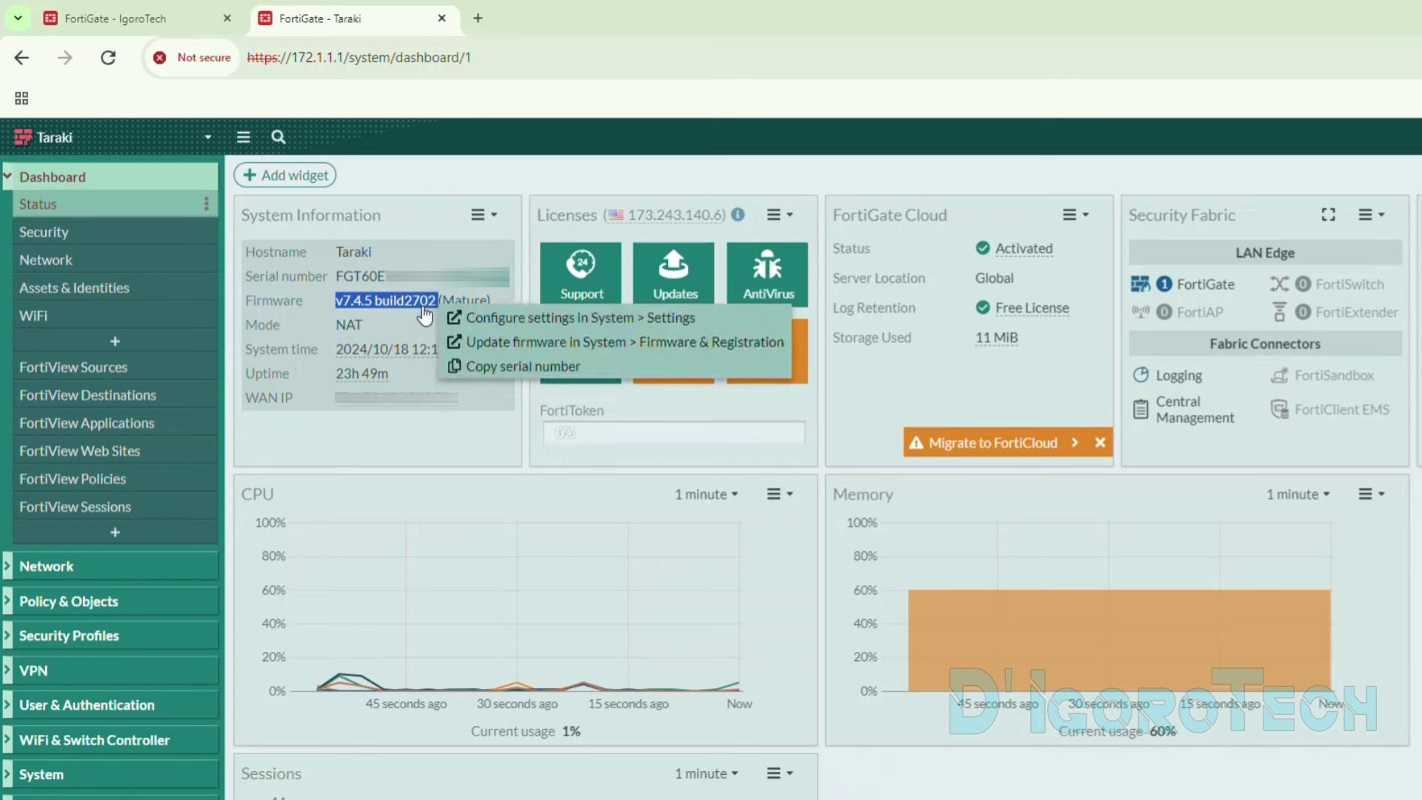
left_click(179, 18)
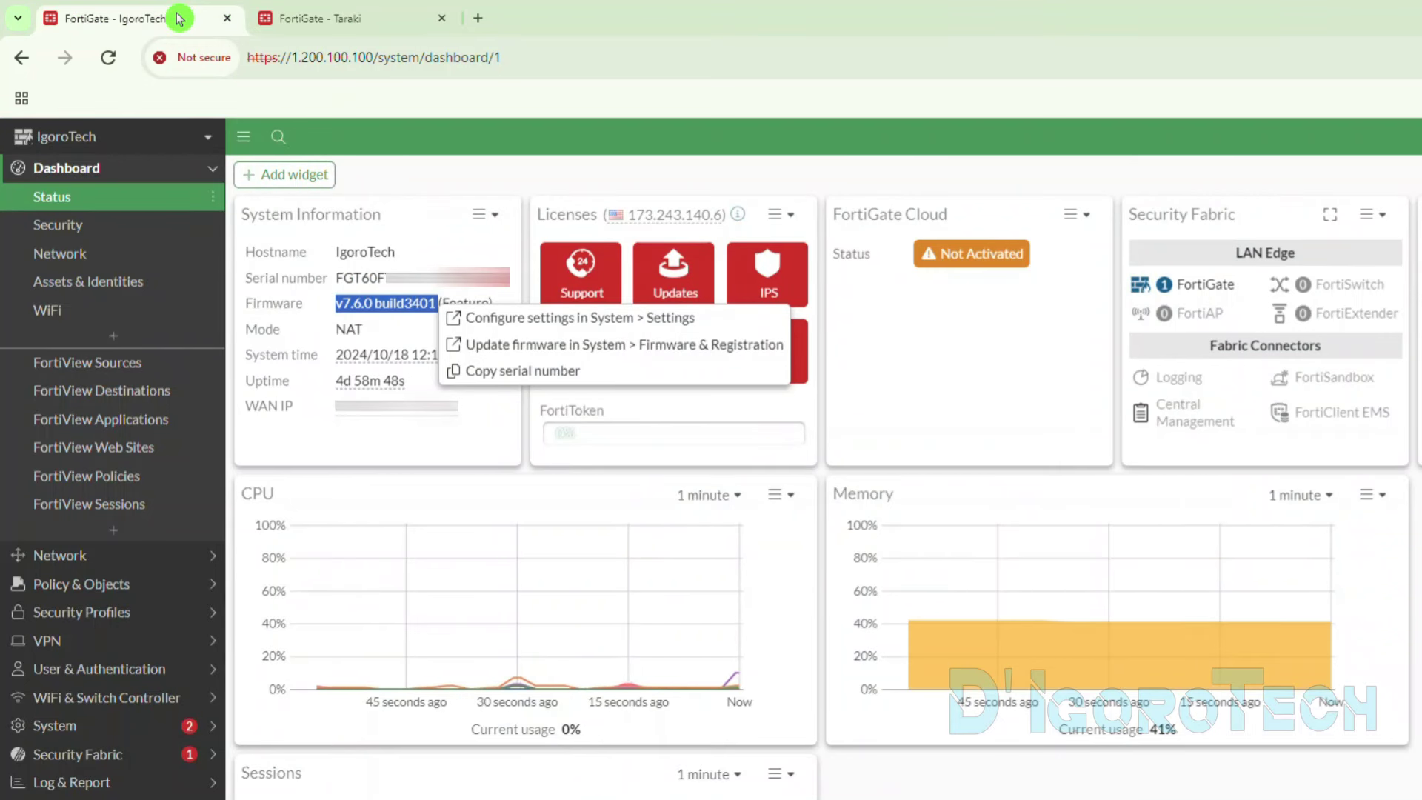
left_click(400, 144)
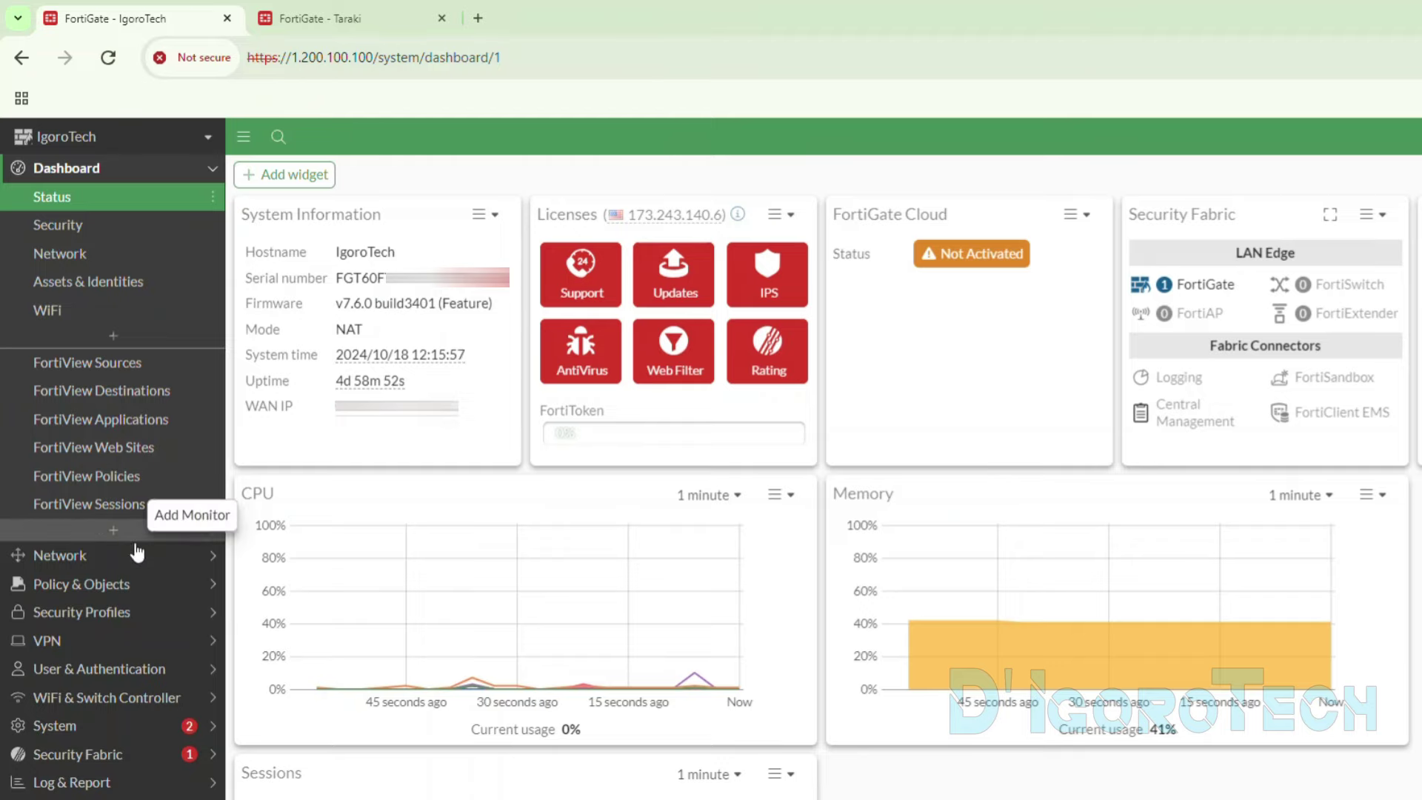
- Review the IP addresses of the ISP (wan1) and internal interfaces on the IgoroTech FortiGate
left_click(61, 554)
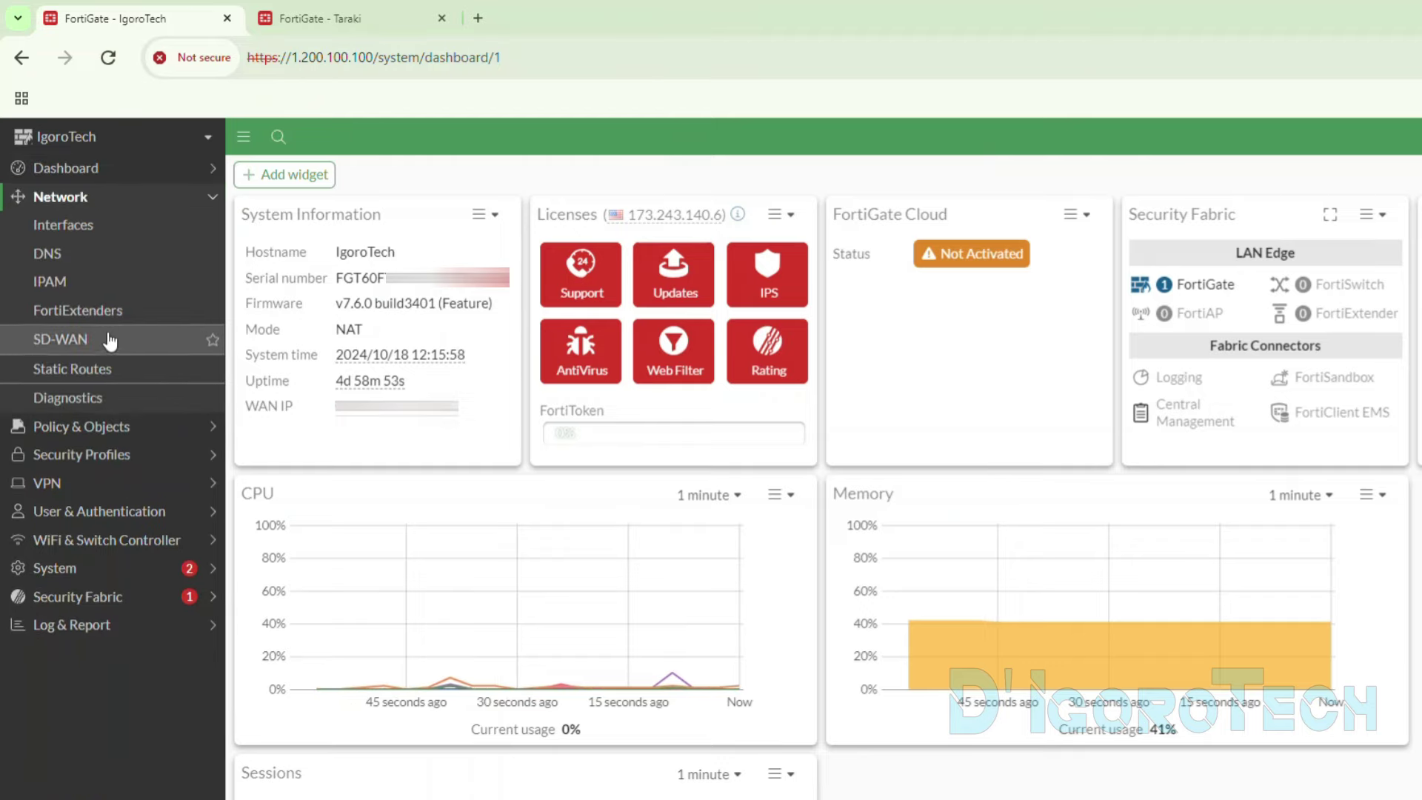
left_click(74, 229)
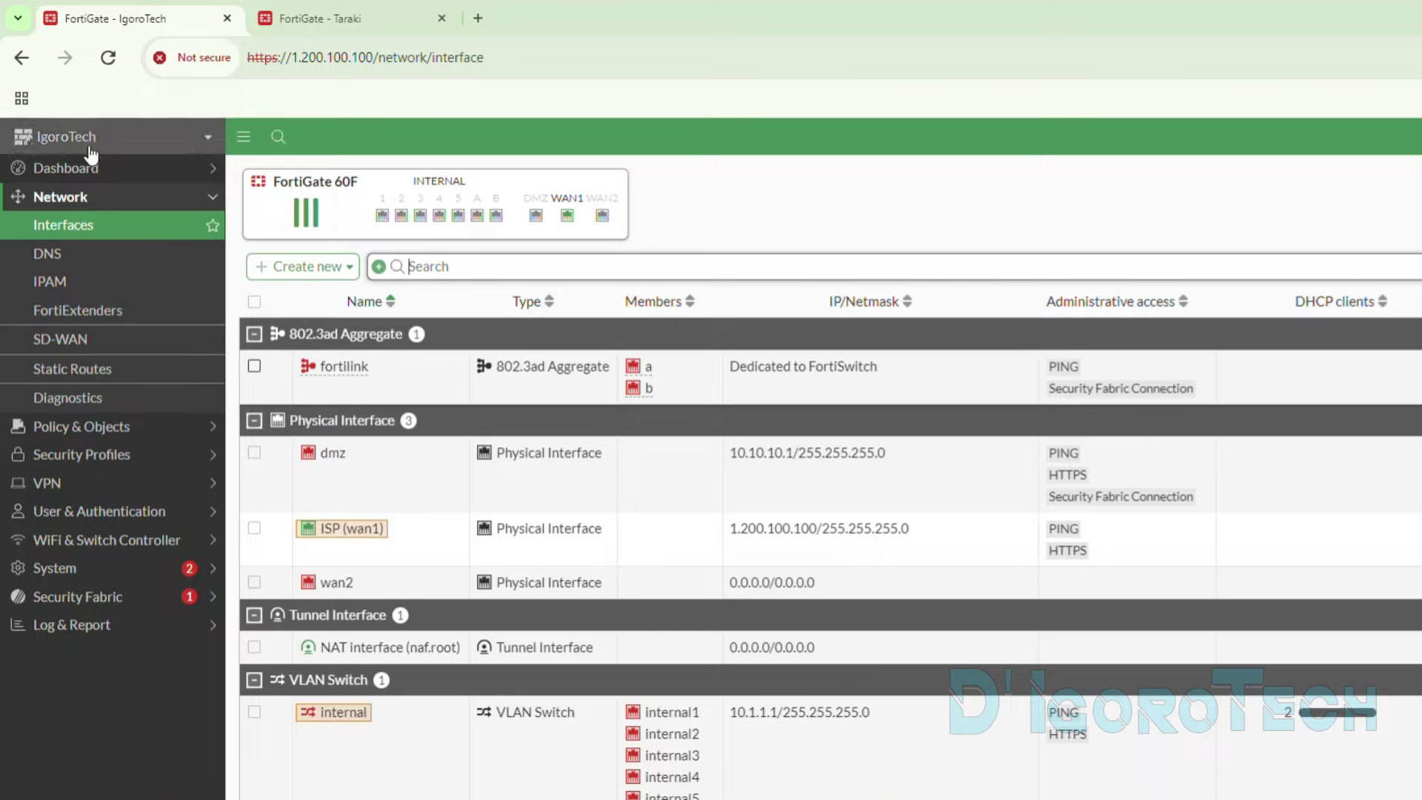
left_click(743, 536)
left_click_drag(743, 536, 817, 538)
left_click(737, 731)
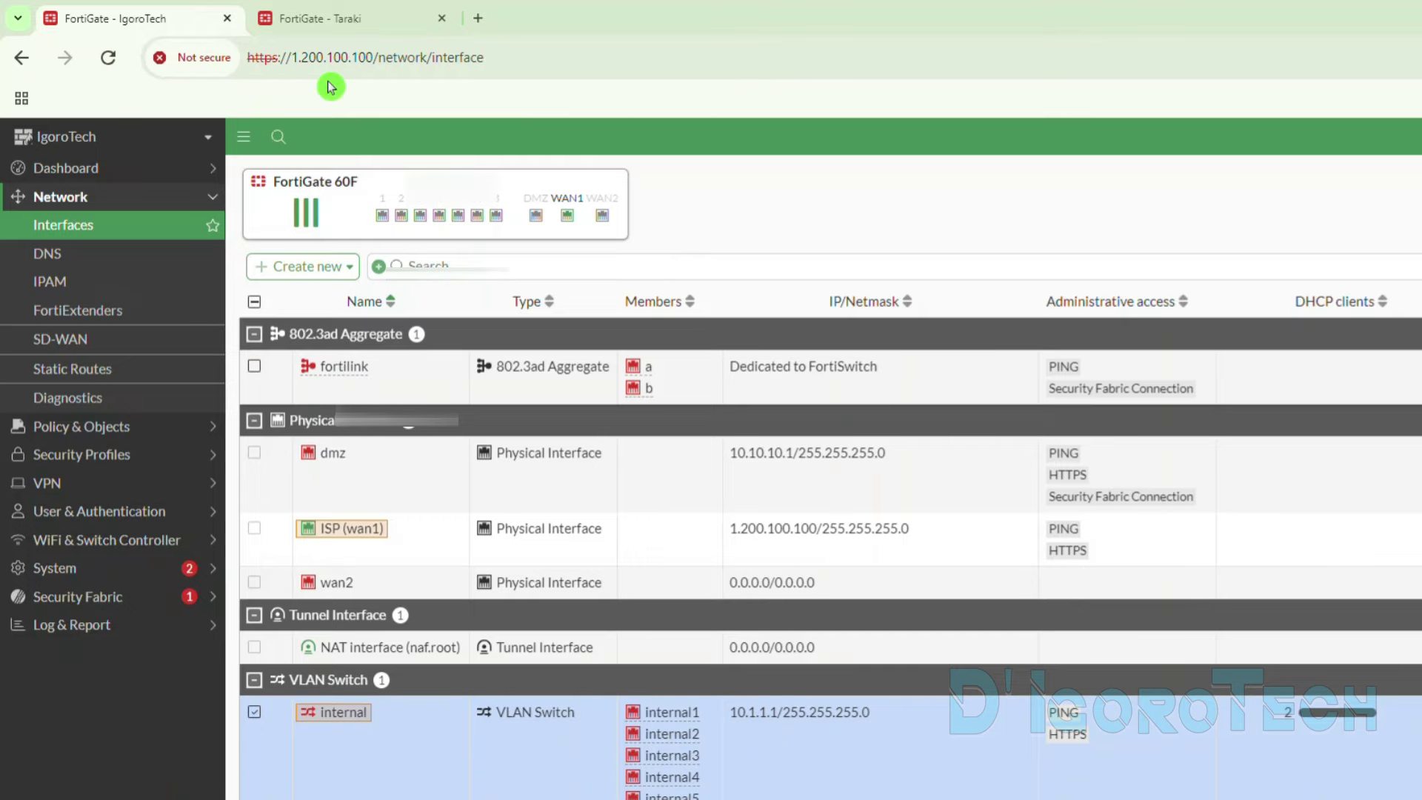
- Review the IP addresses of the wan1 and internal interfaces on the Taraki FortiGate
left_click(319, 18)
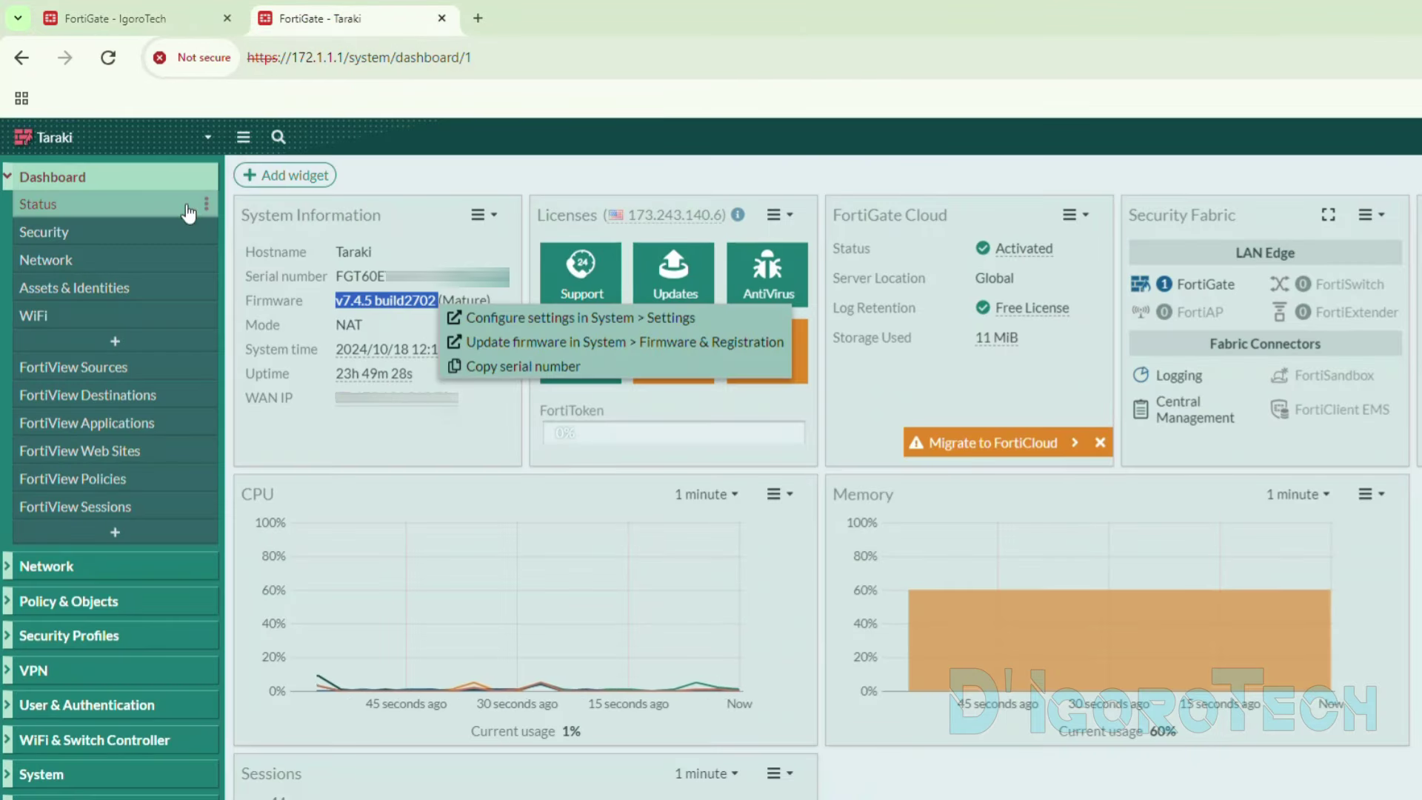
left_click(82, 564)
left_click(40, 239)
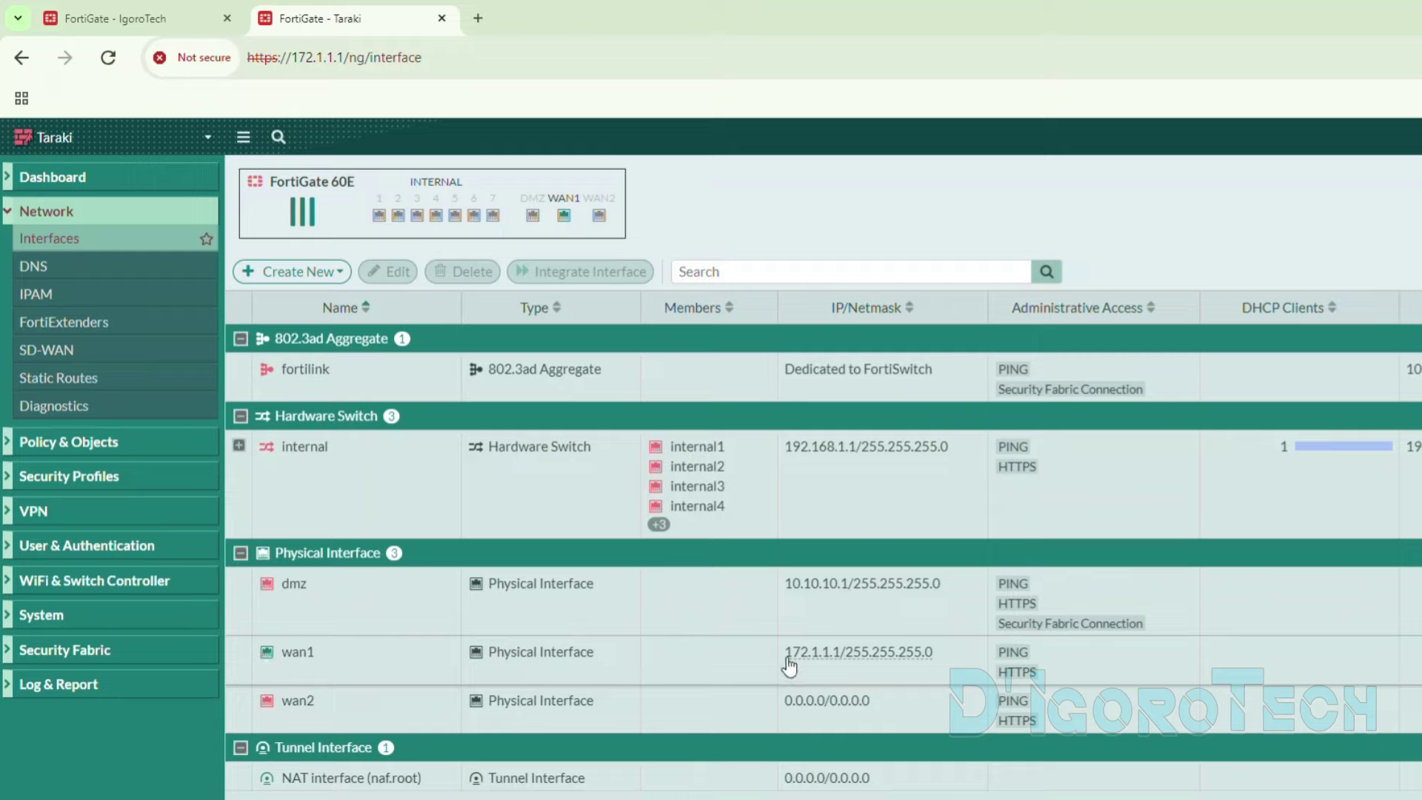
mouse_move(790, 667)
left_click_drag(788, 660, 841, 660)
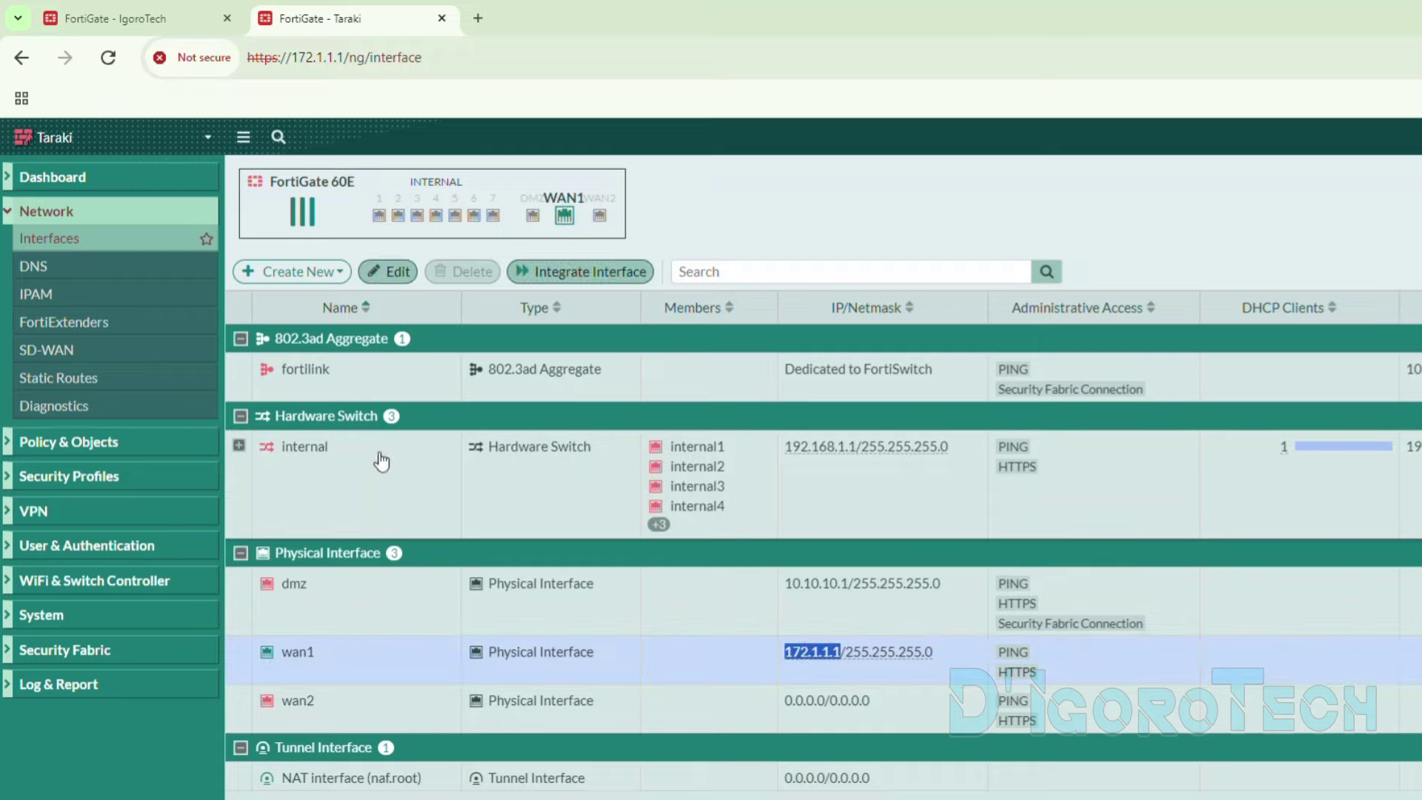
left_click_drag(786, 448, 864, 459)
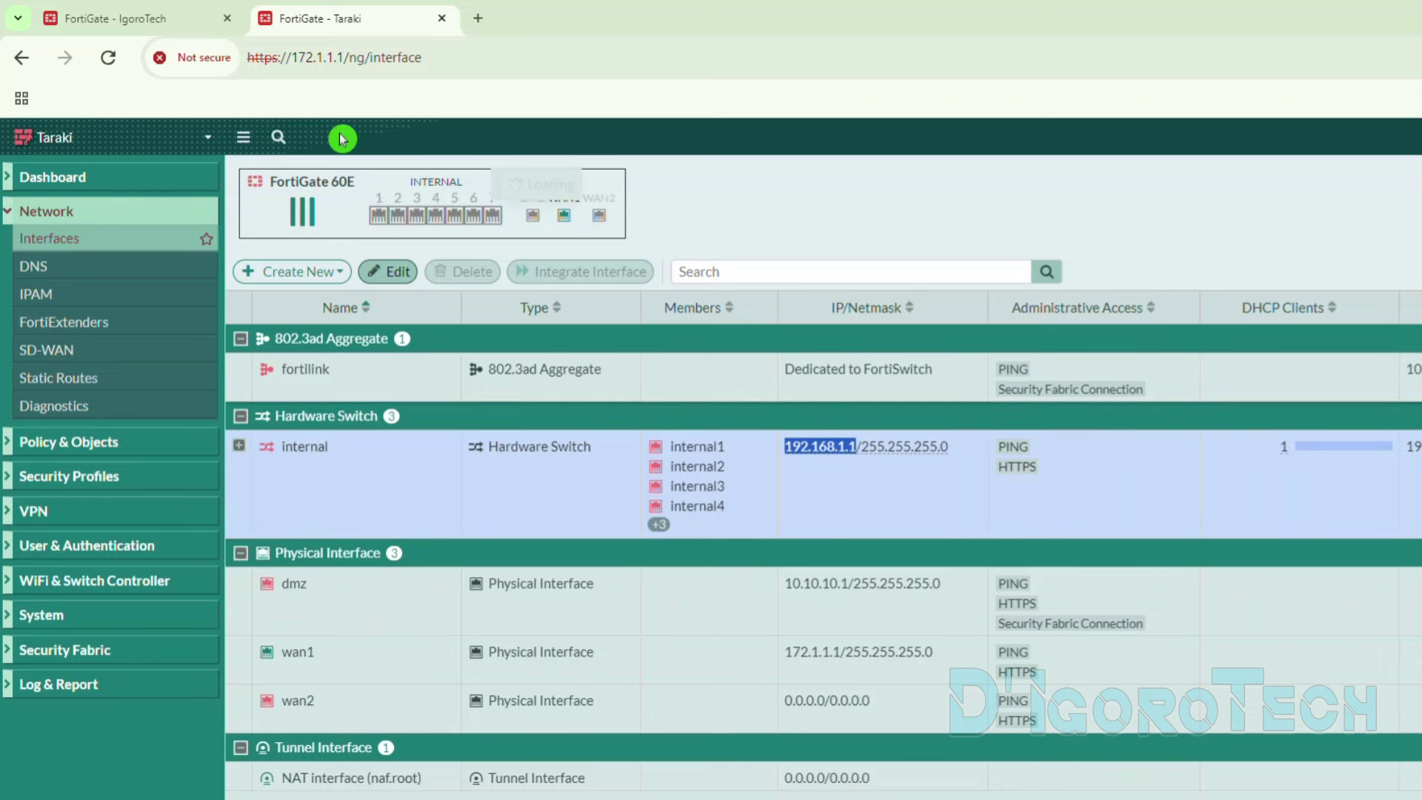
- Check the existing VPN tunnel lists on both the IgoroTech and Taraki FortiGates
left_click(203, 19)
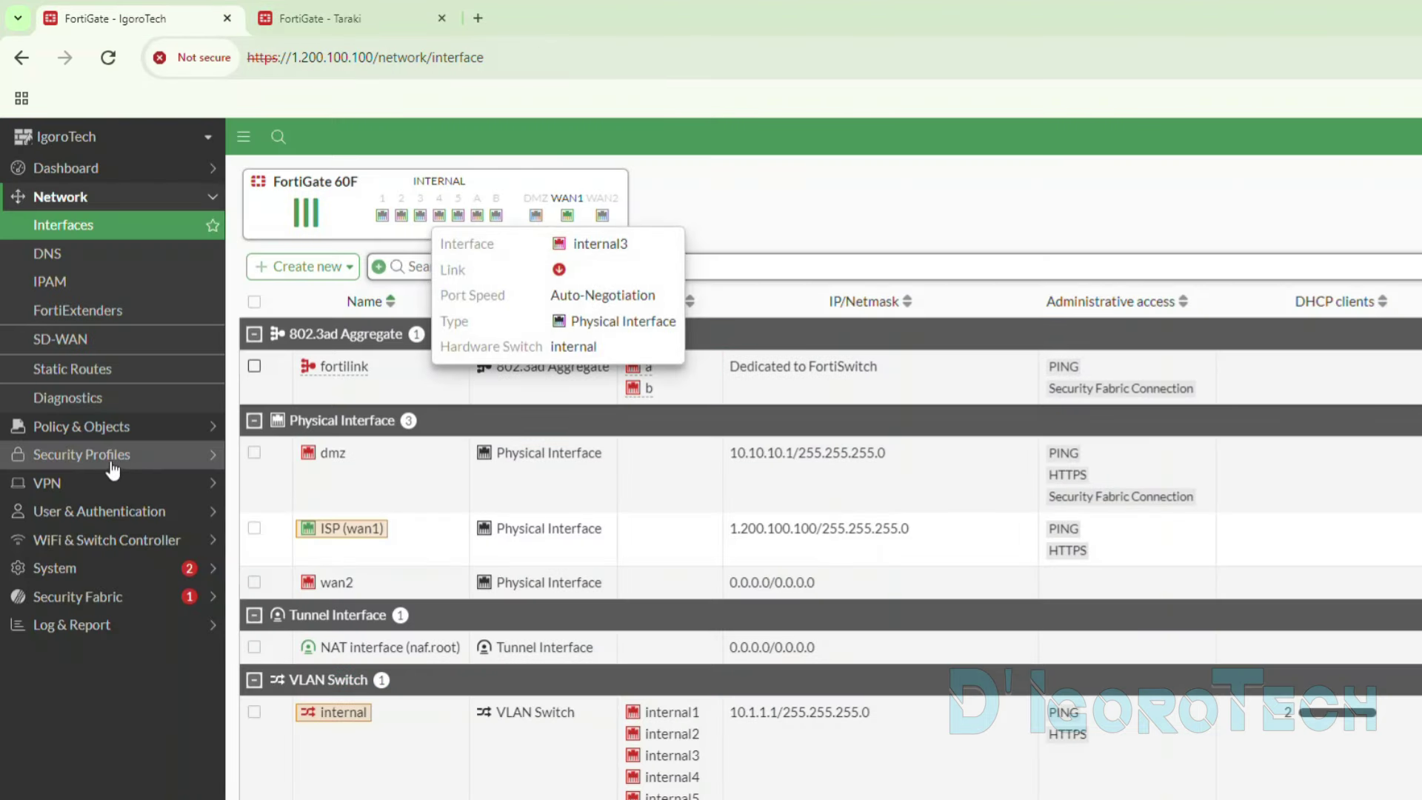
left_click(77, 482)
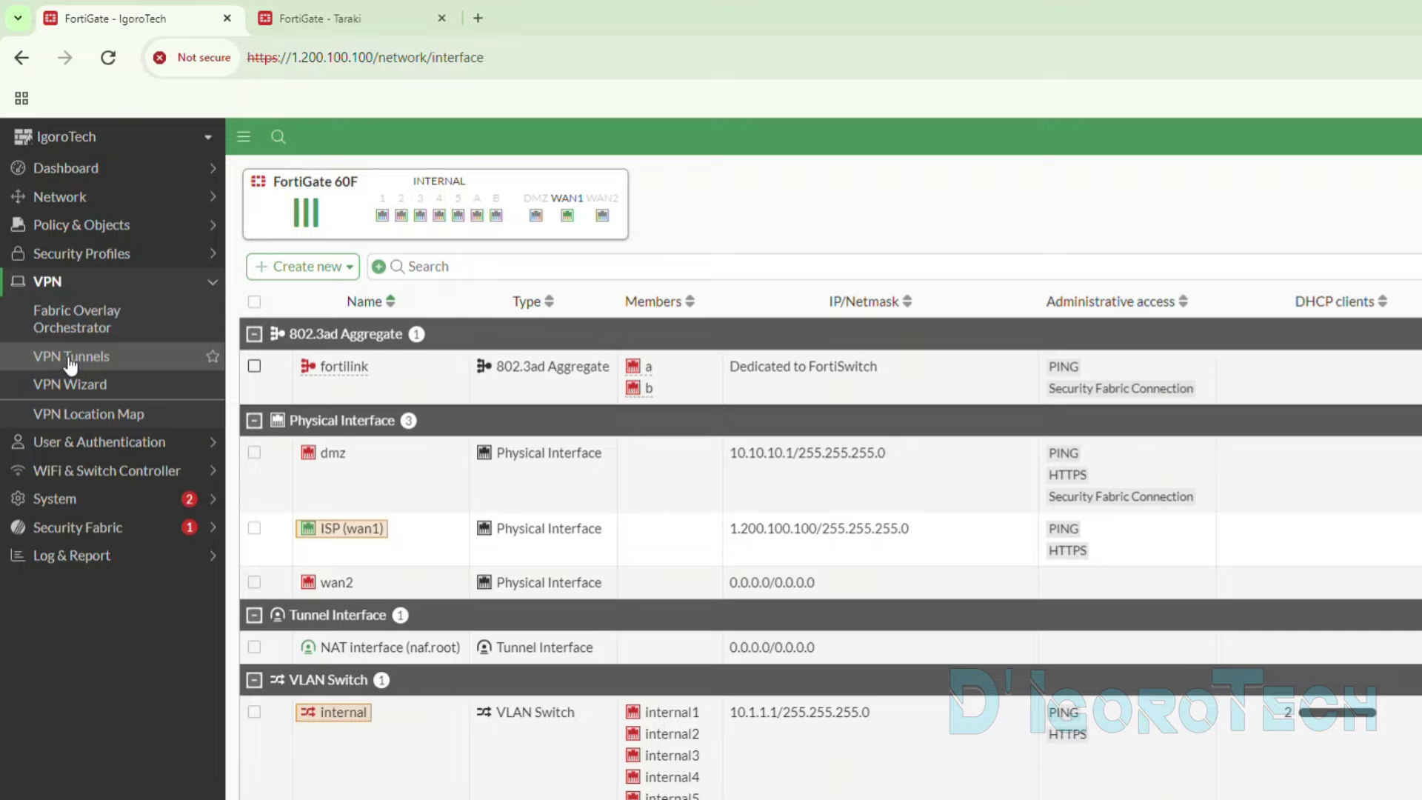
left_click(71, 359)
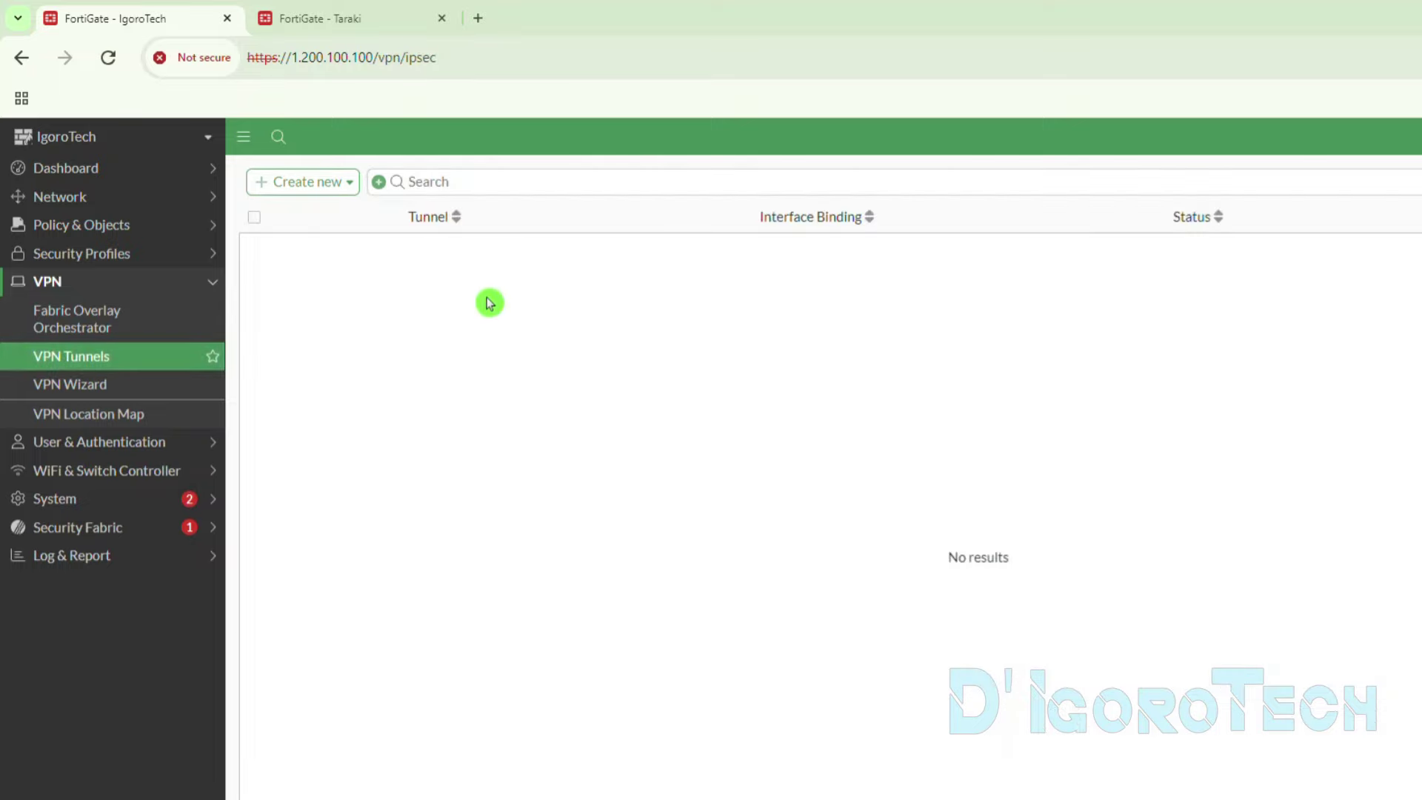
left_click(367, 28)
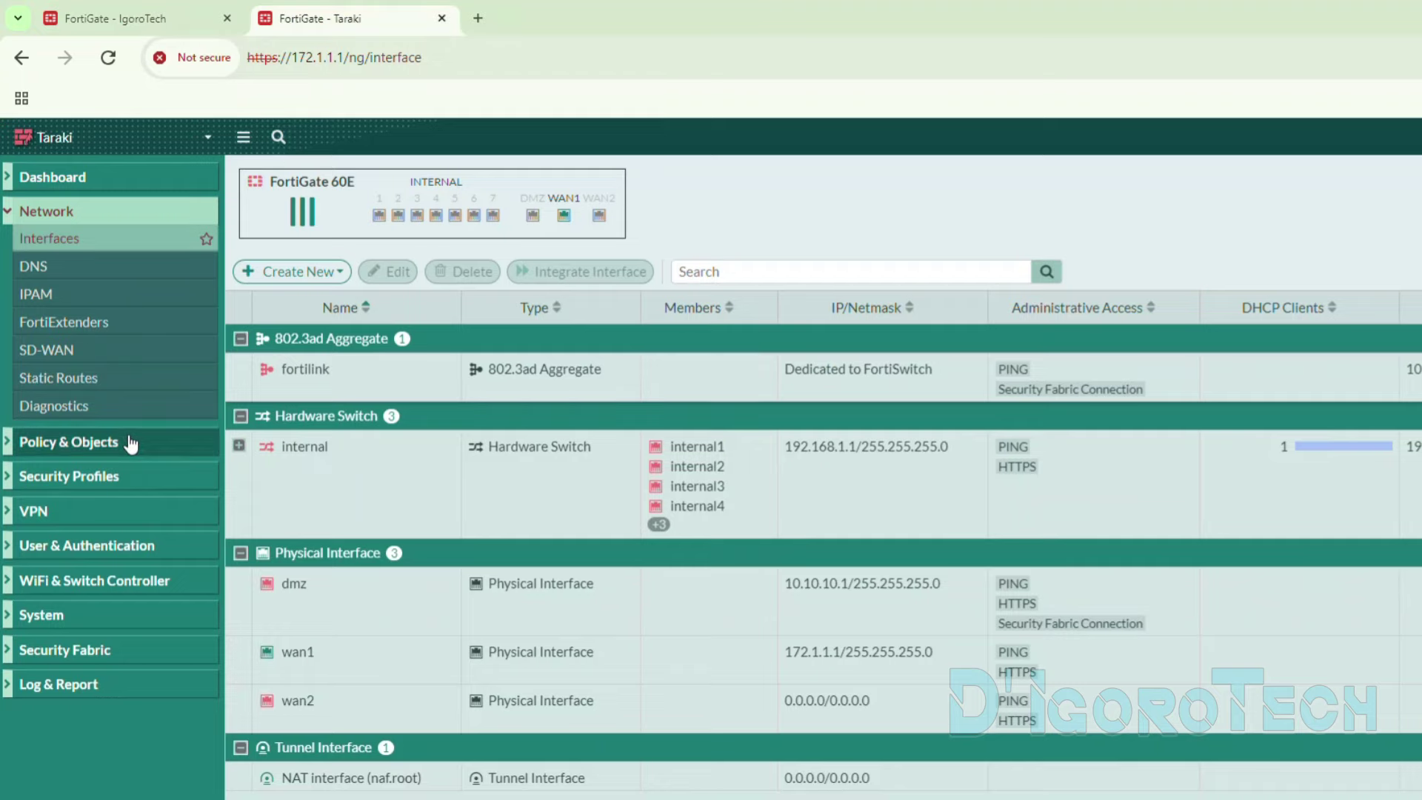
left_click(46, 511)
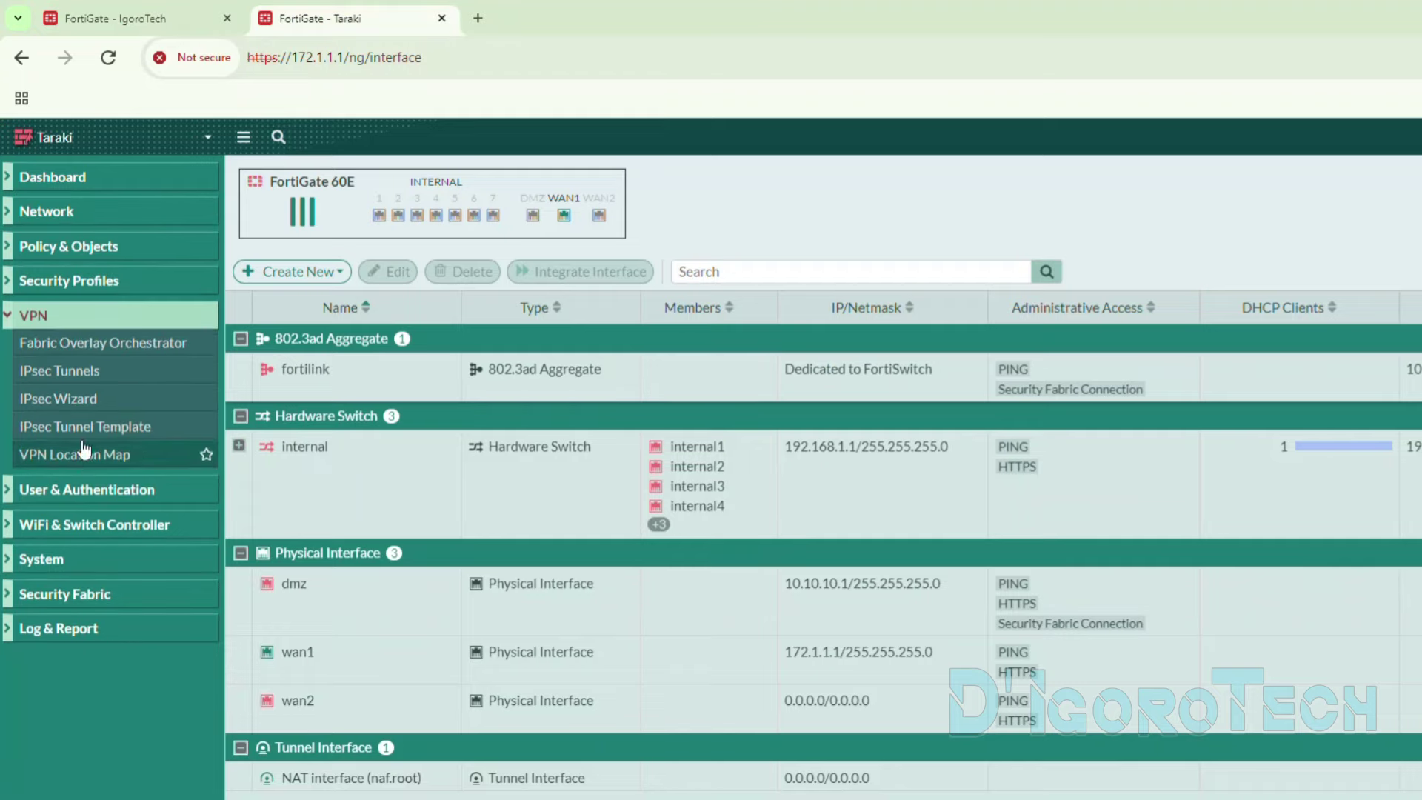
left_click(76, 373)
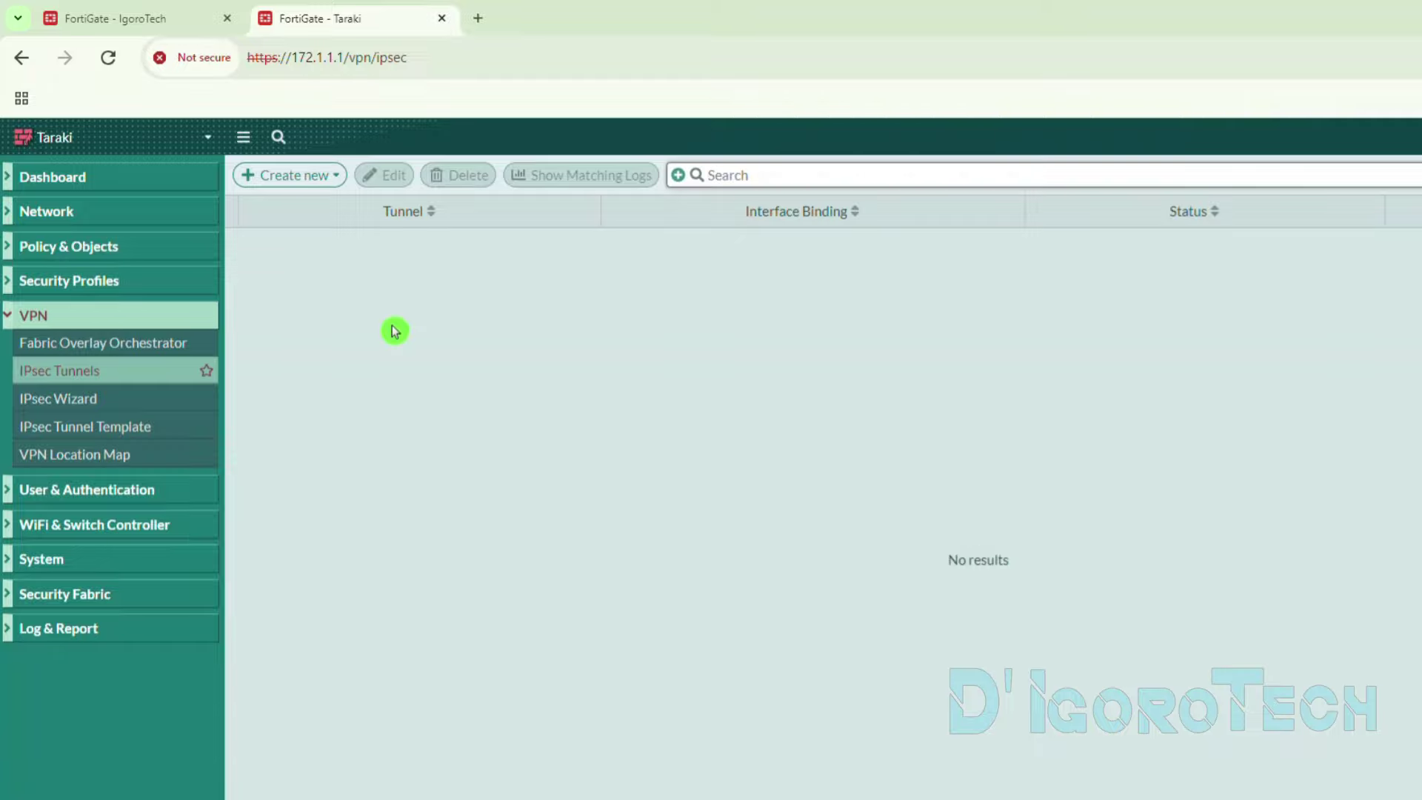
- Start a custom IPsec tunnel on the IgoroTech FortiGate and name it to_Taraki
left_click(153, 19)
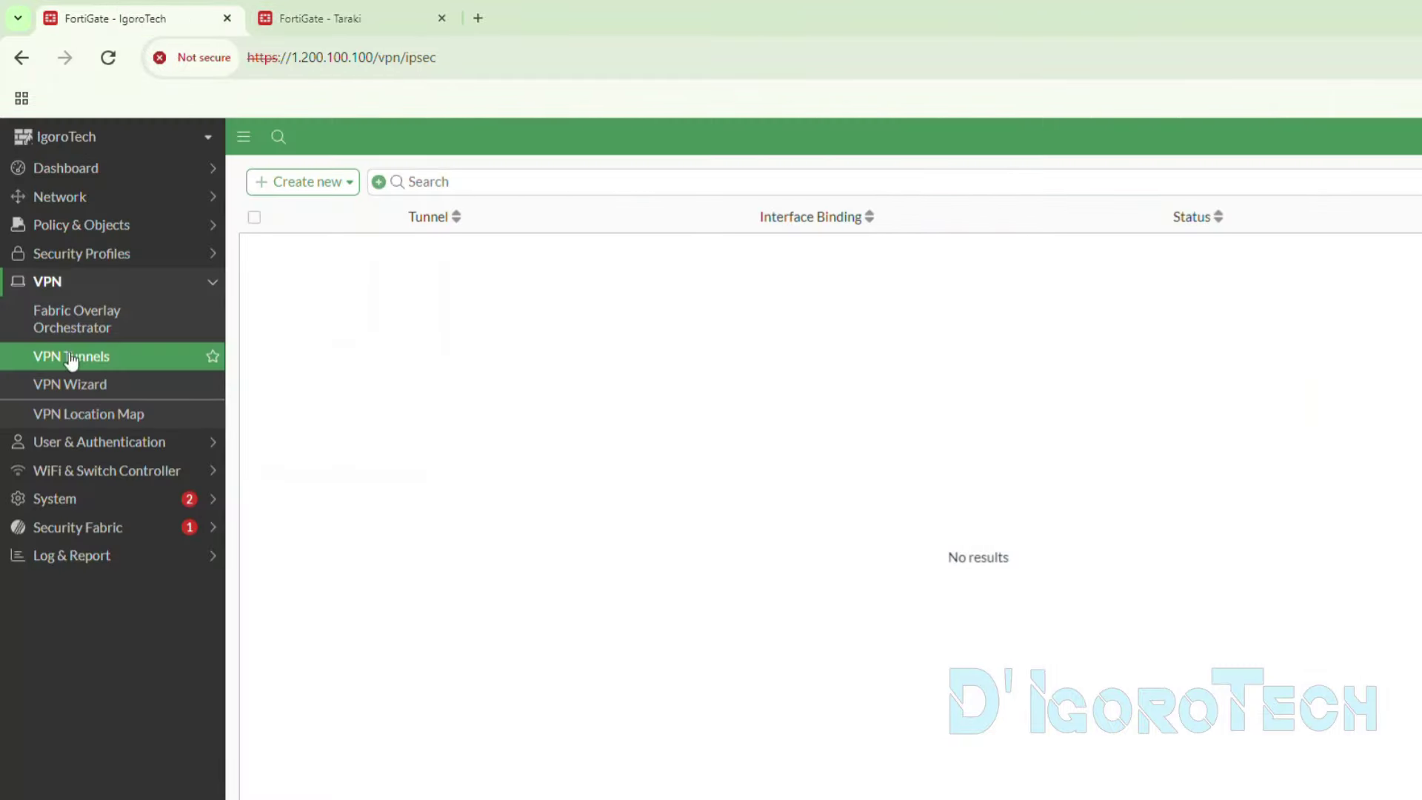
left_click(299, 191)
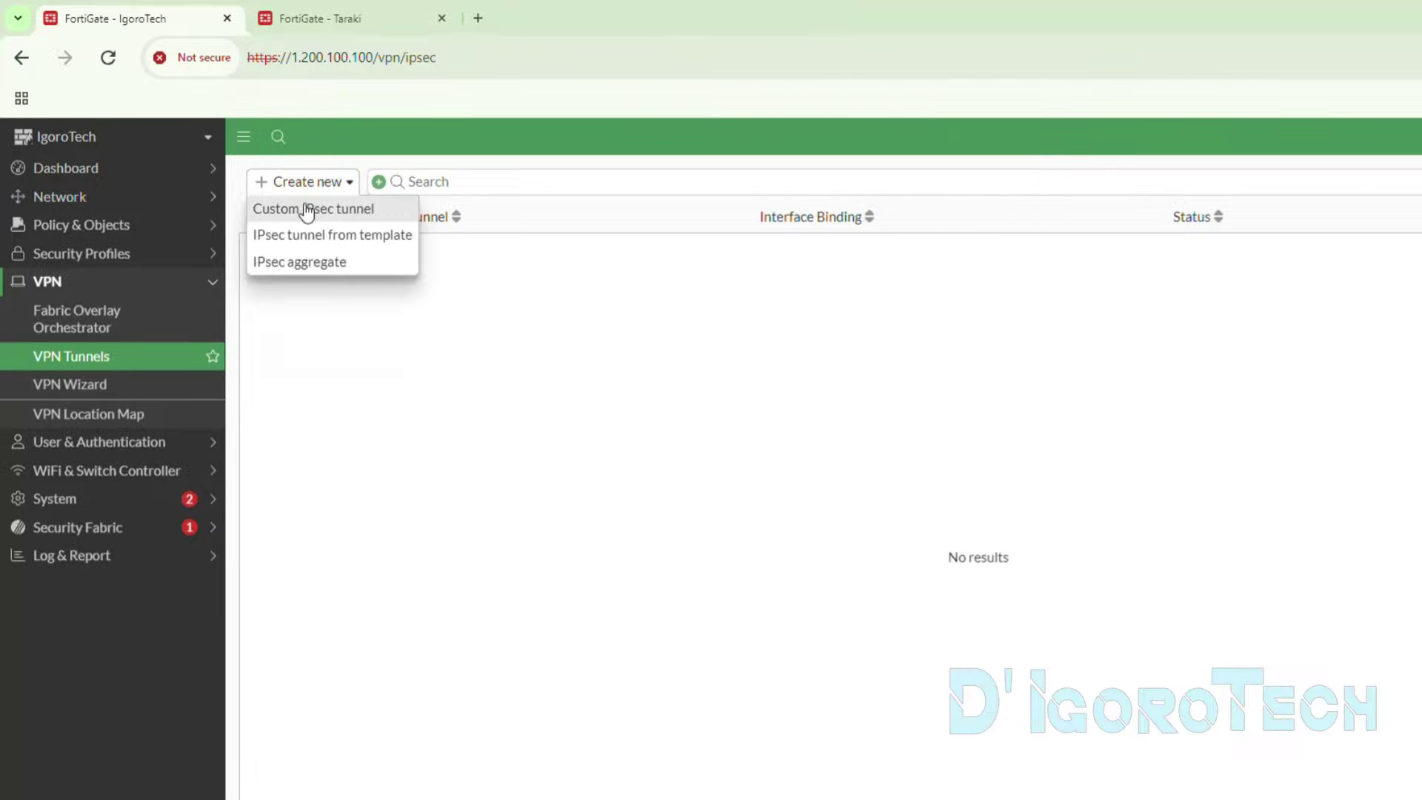
left_click(303, 211)
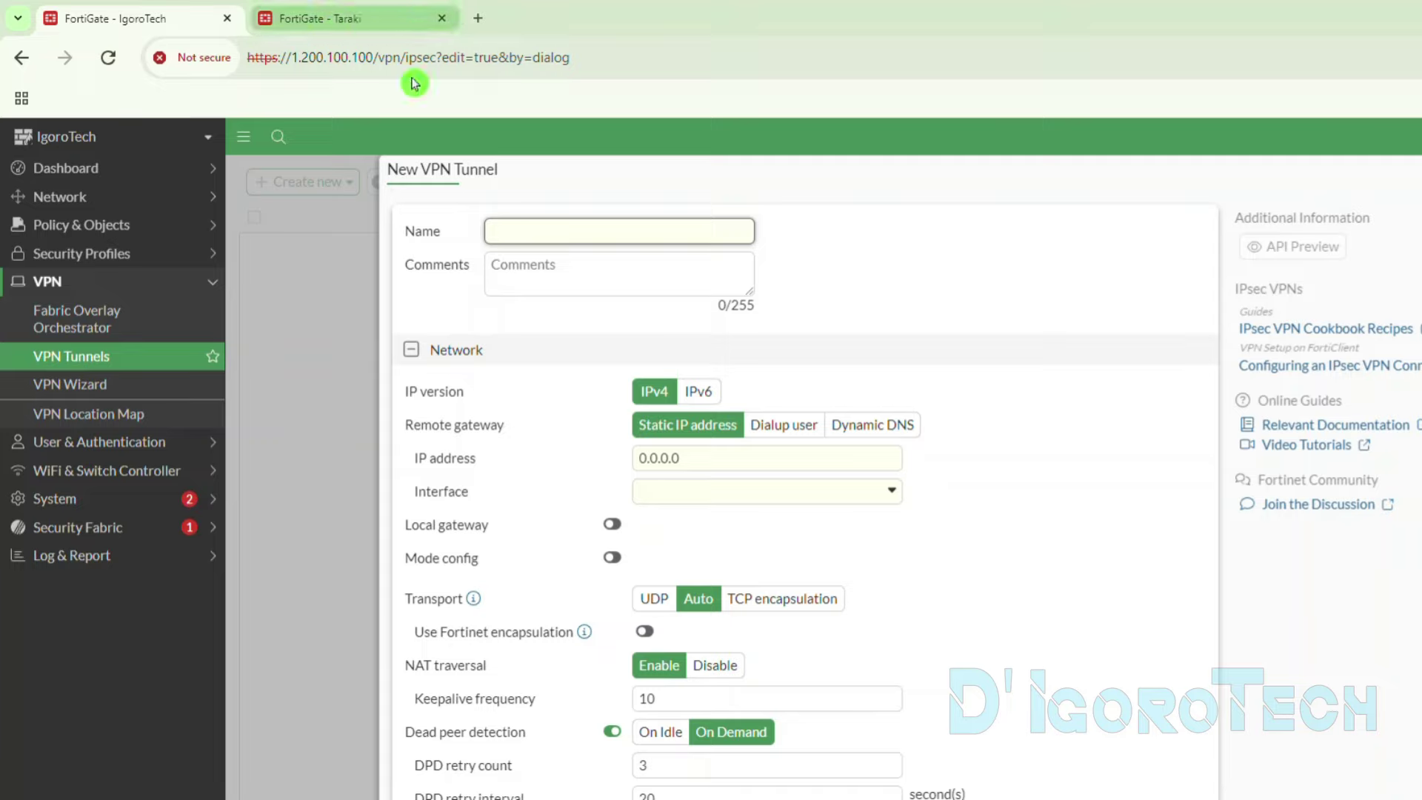
double_click(503, 230)
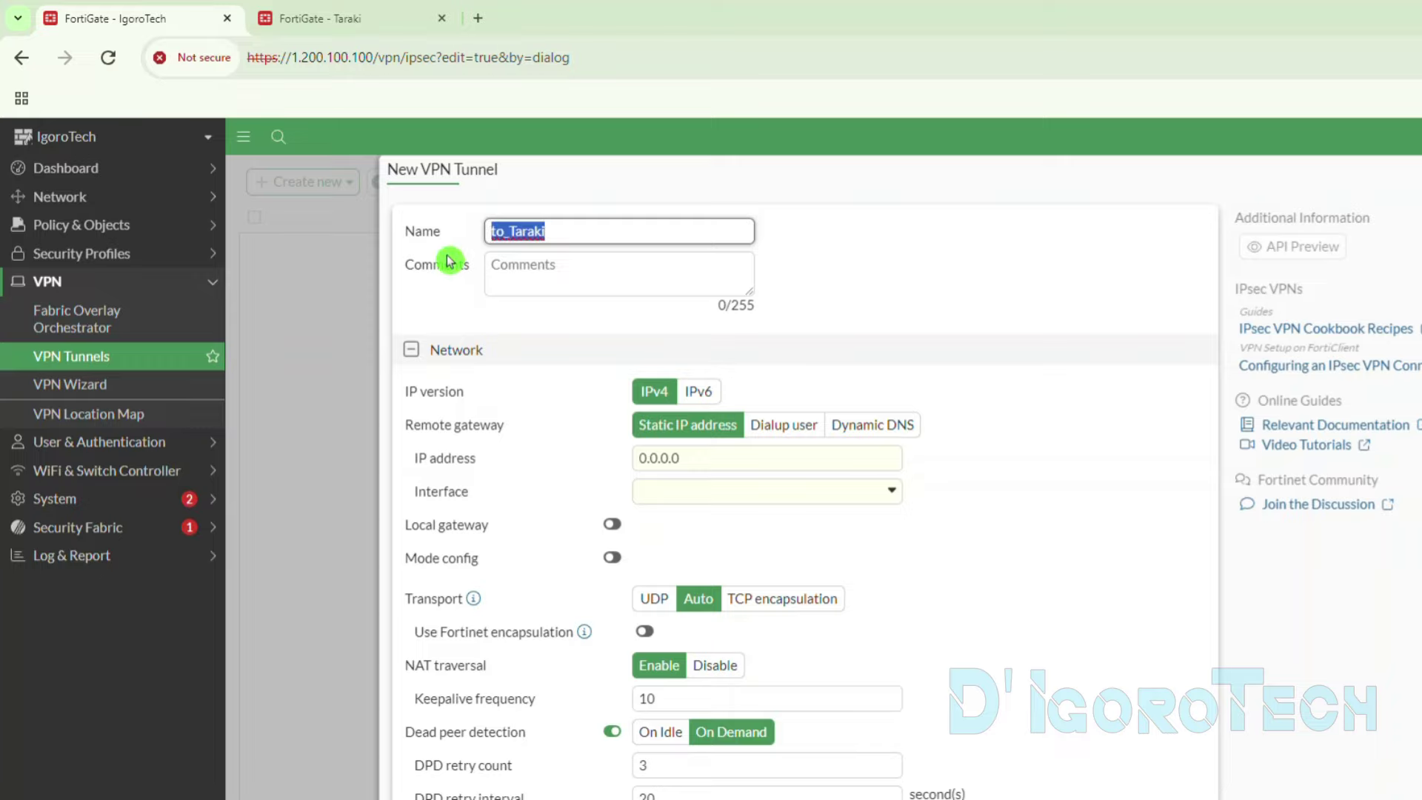
left_click(480, 268)
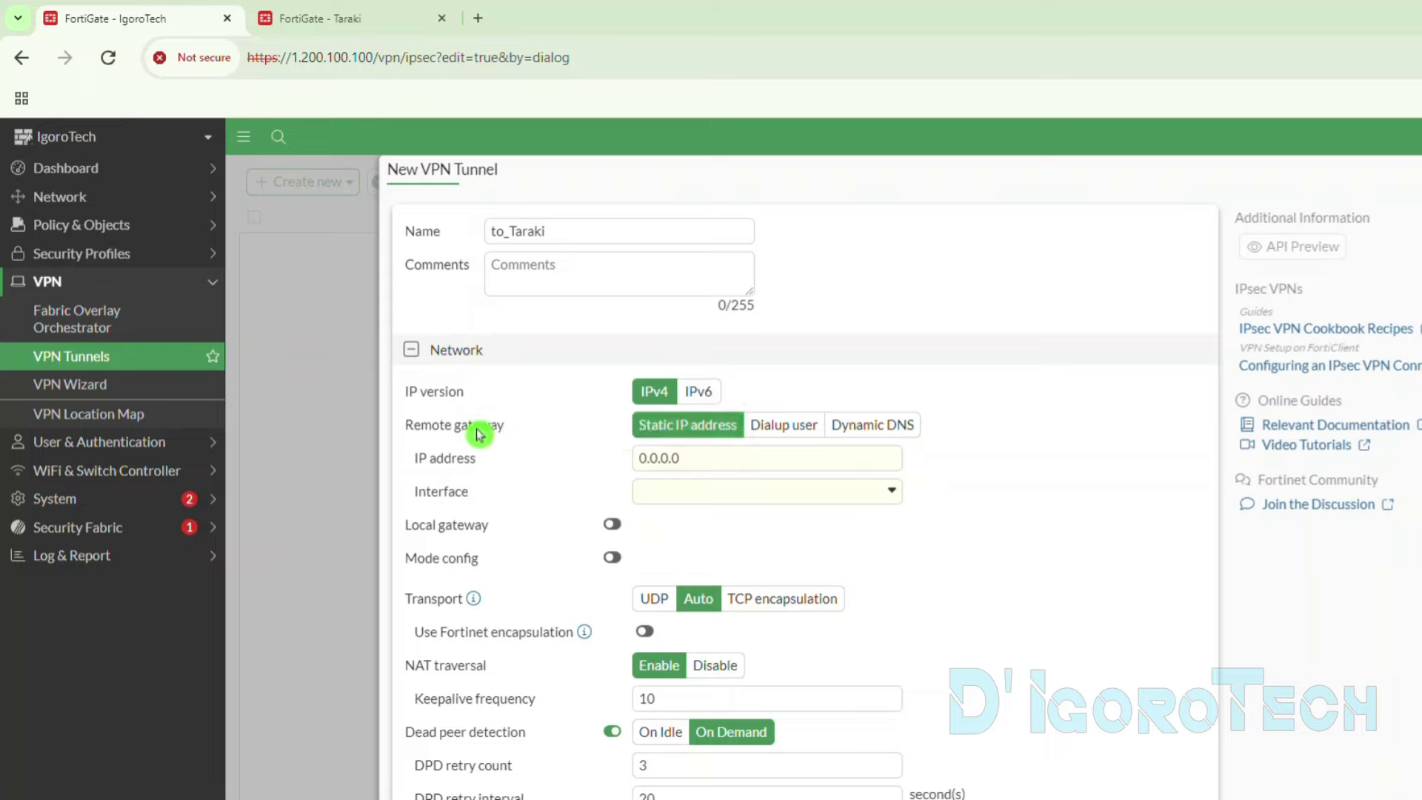
- Try the Dialup user and Dynamic DNS remote gateway types and return to Static IP address
left_click(667, 436)
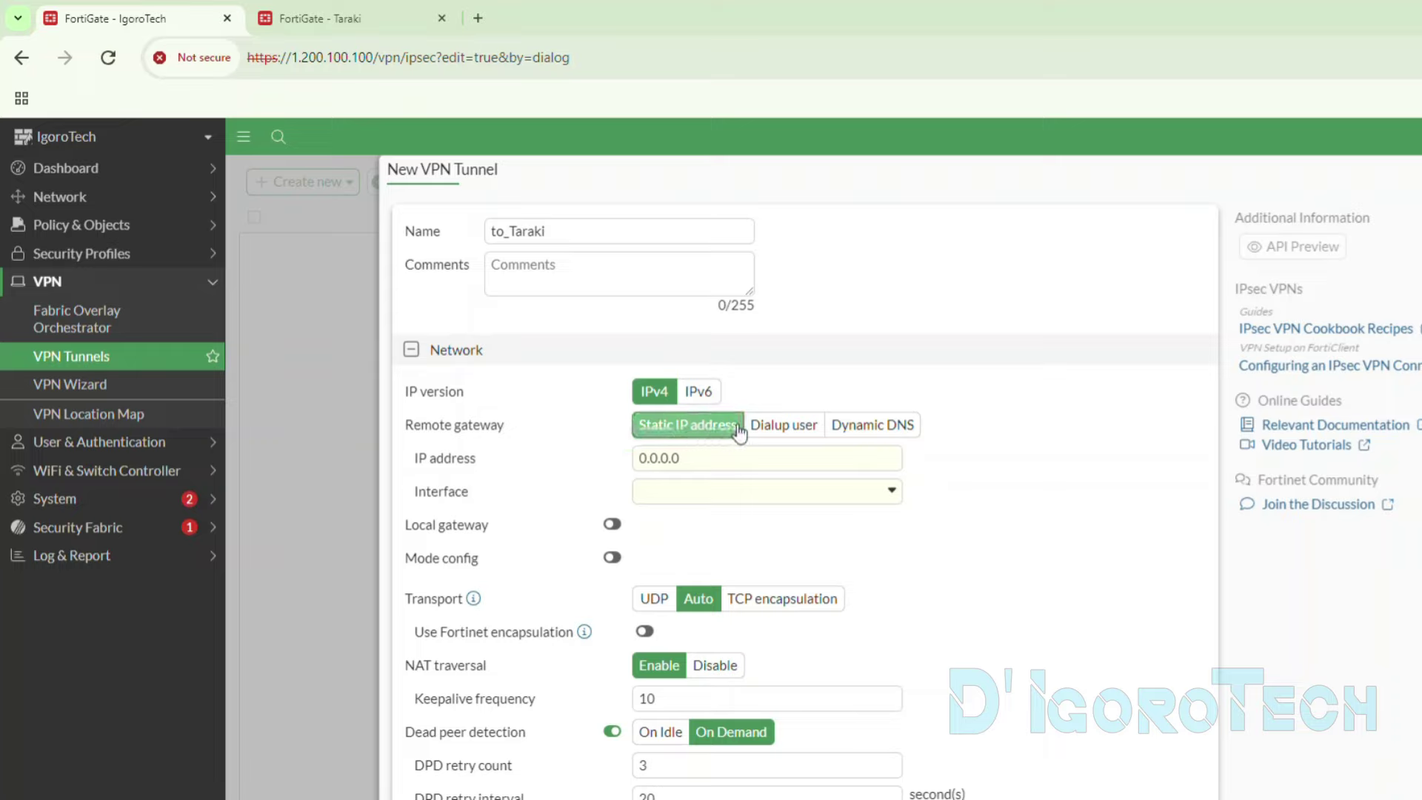
left_click(784, 429)
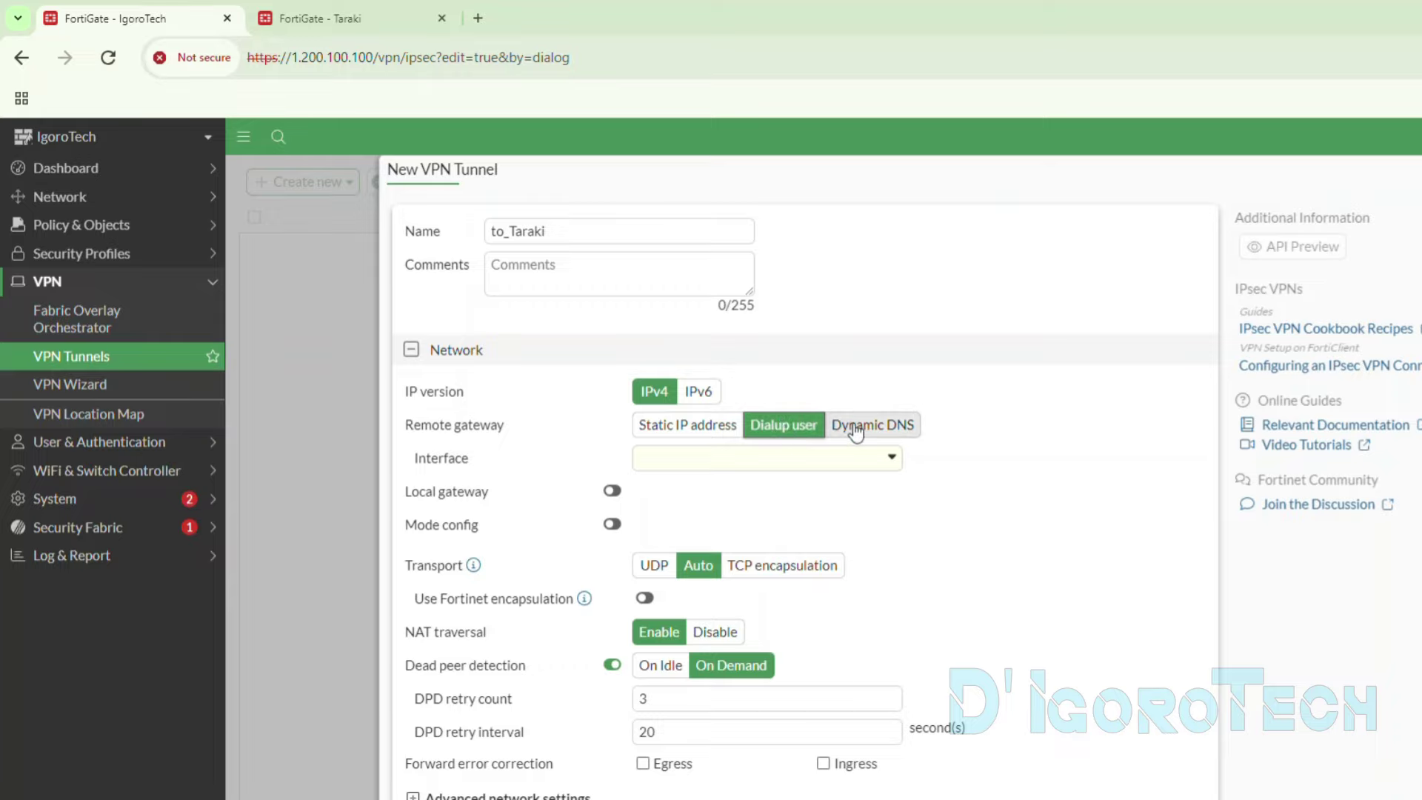
left_click(831, 424)
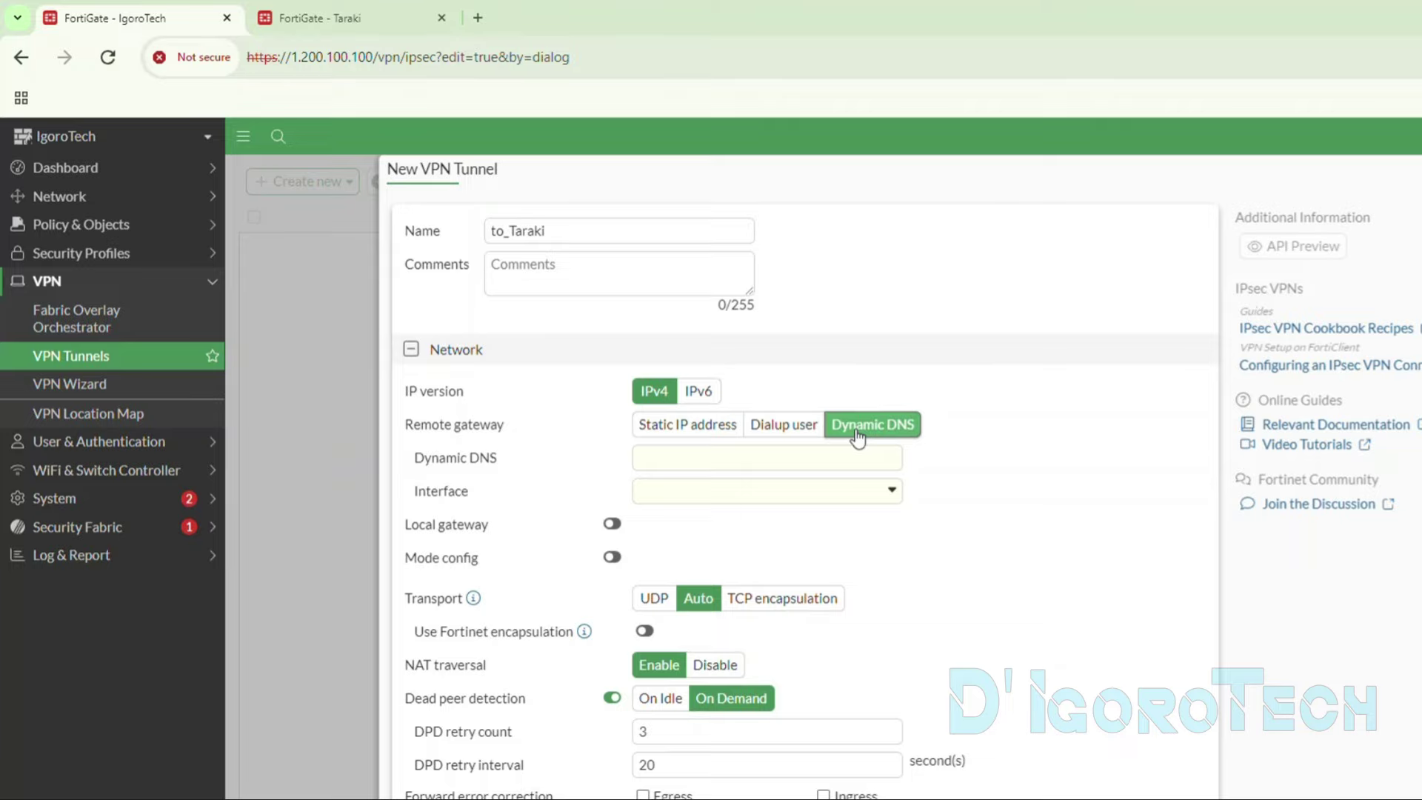
left_click(795, 454)
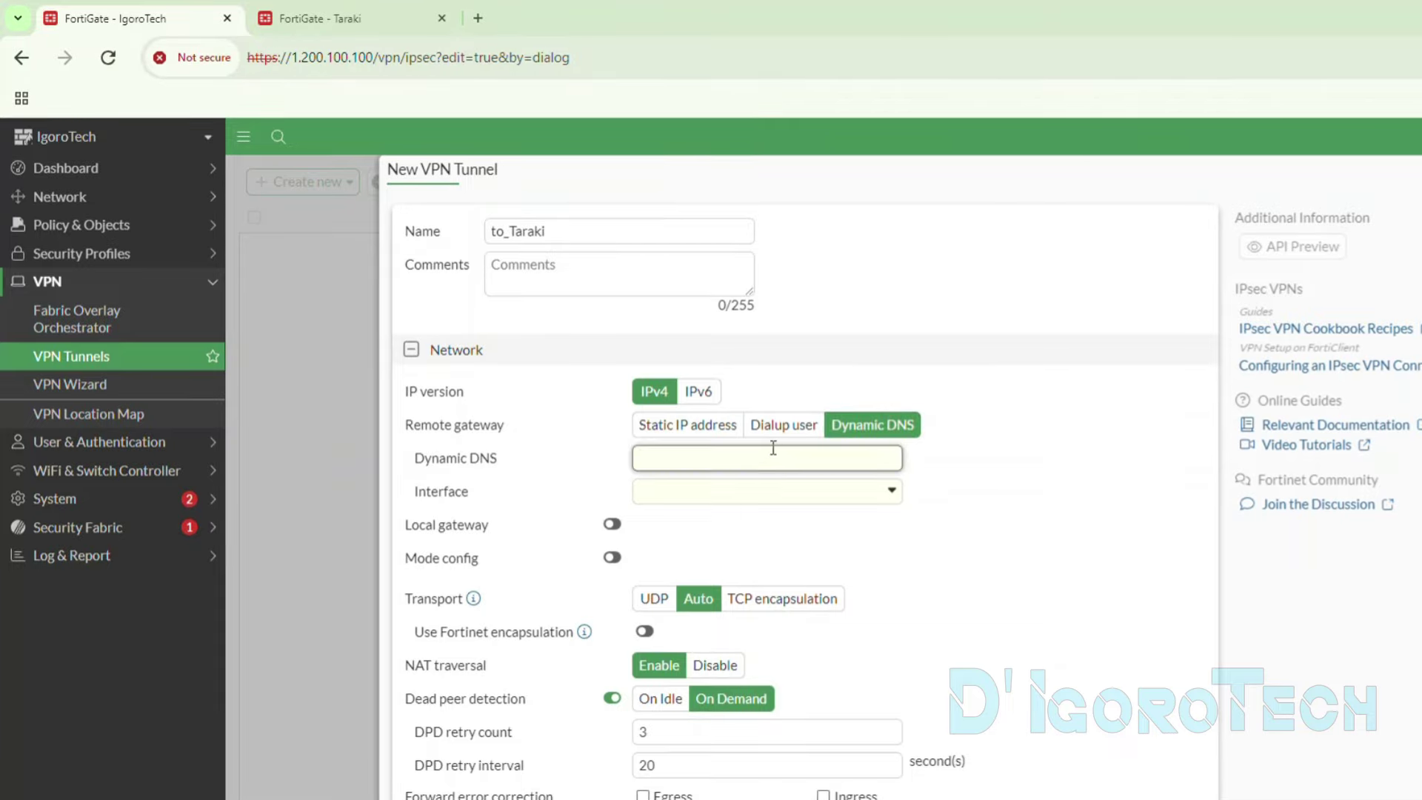
left_click(690, 427)
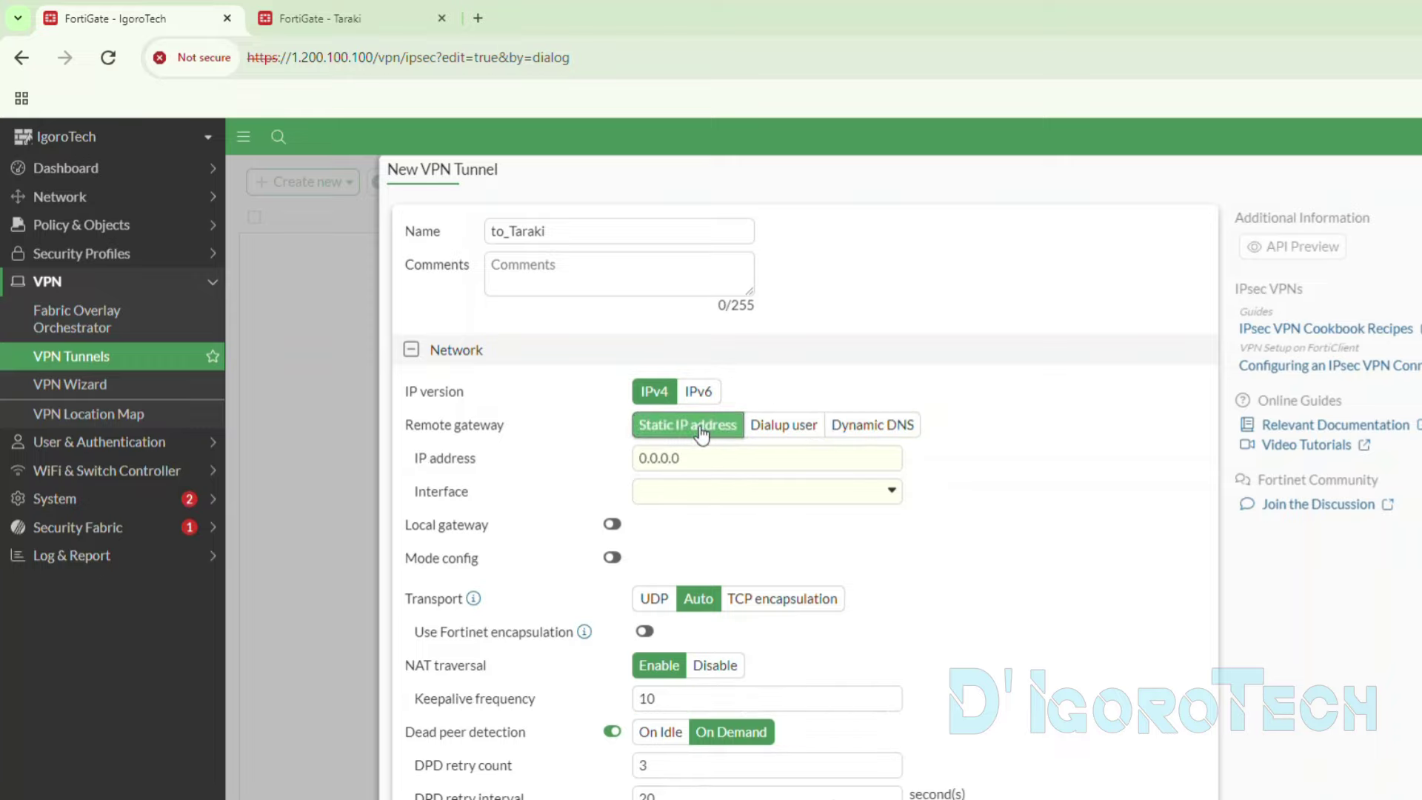
- Copy the Taraki FortiGate's address and set the to_Taraki tunnel's remote gateway IP address to 172.1.1.1
left_click(346, 19)
left_click_drag(344, 58, 297, 63)
key("ctrl+c")
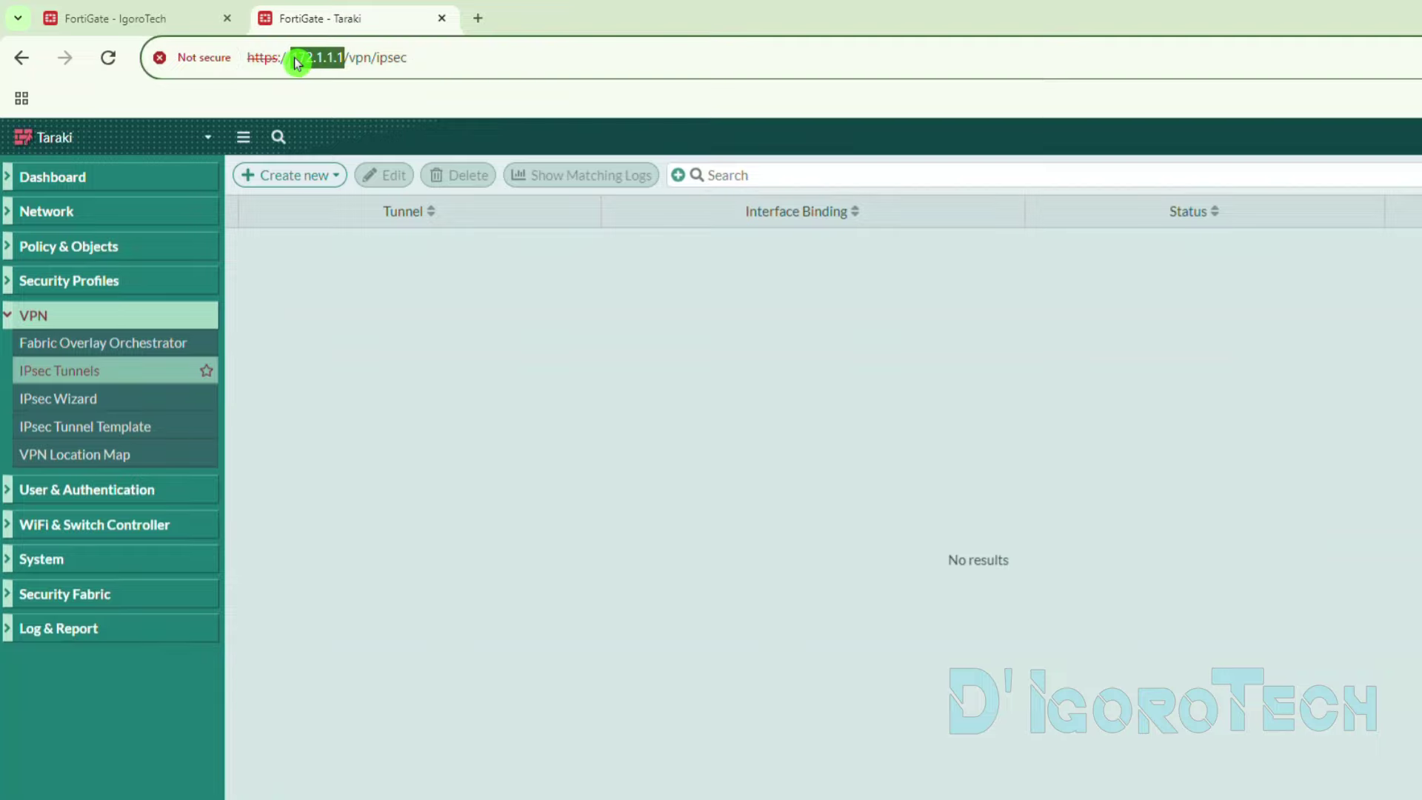
left_click(188, 20)
left_click_drag(674, 453, 619, 457)
key("ctrl+v")
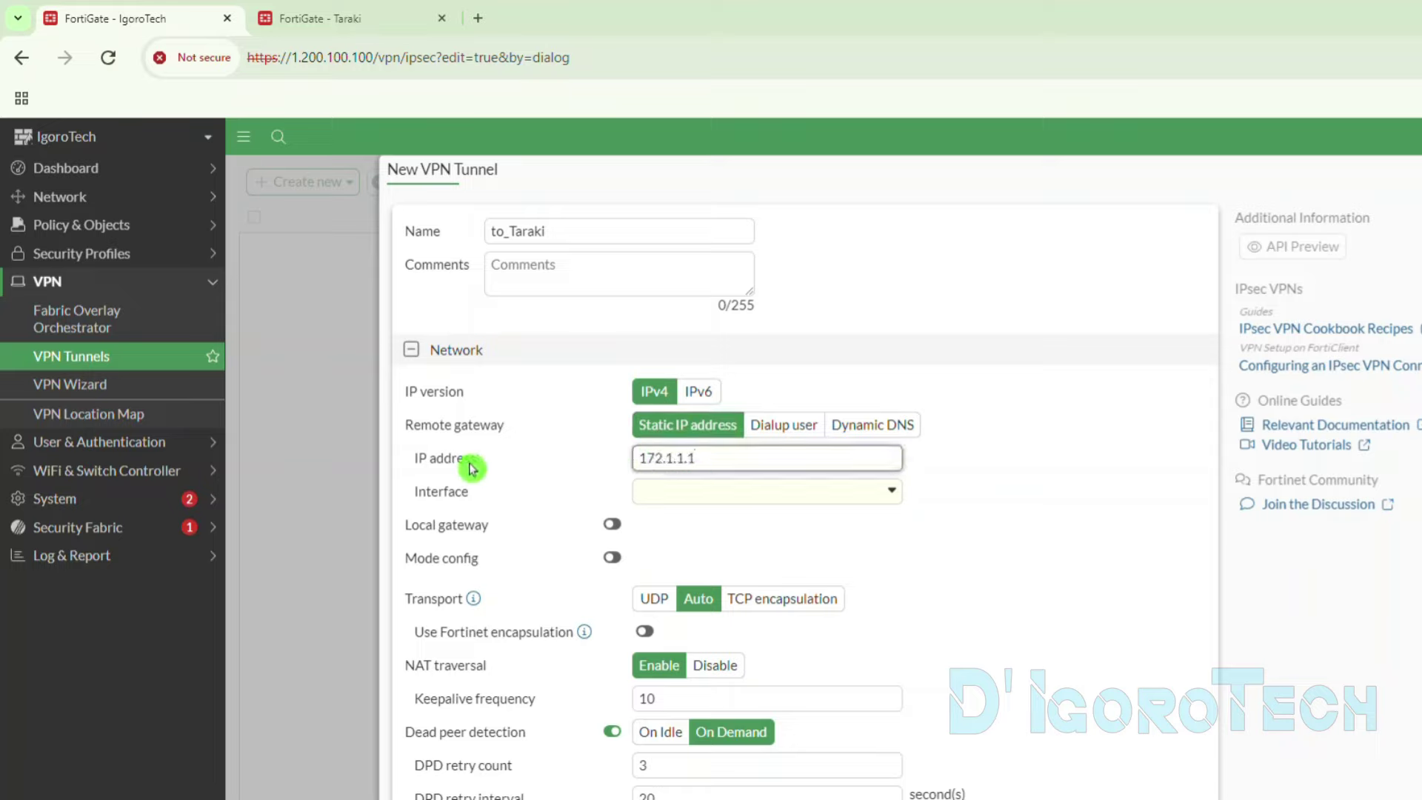
- Check the ISP (wan1) interface's details and set it as the to_Taraki tunnel's outgoing interface
left_click(658, 498)
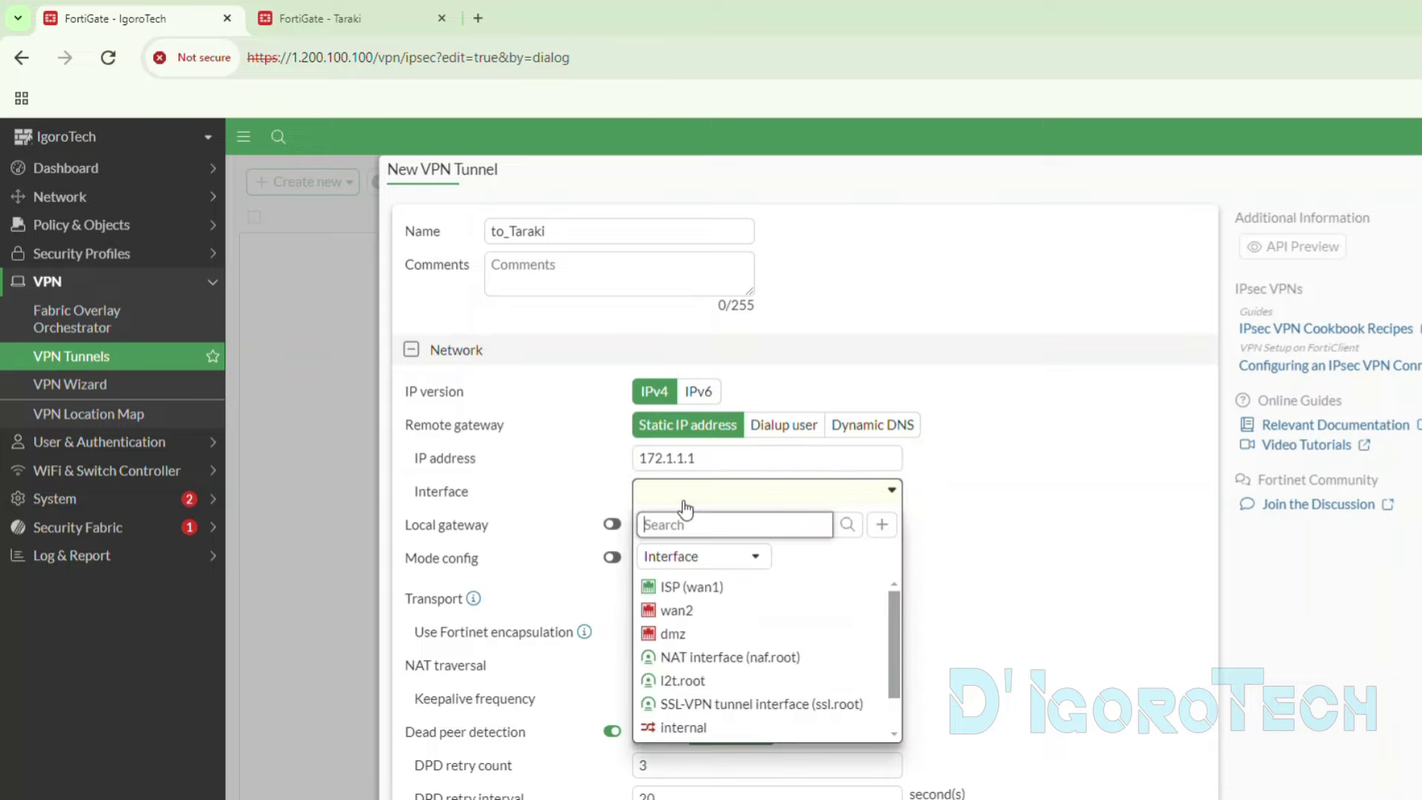
mouse_move(690, 592)
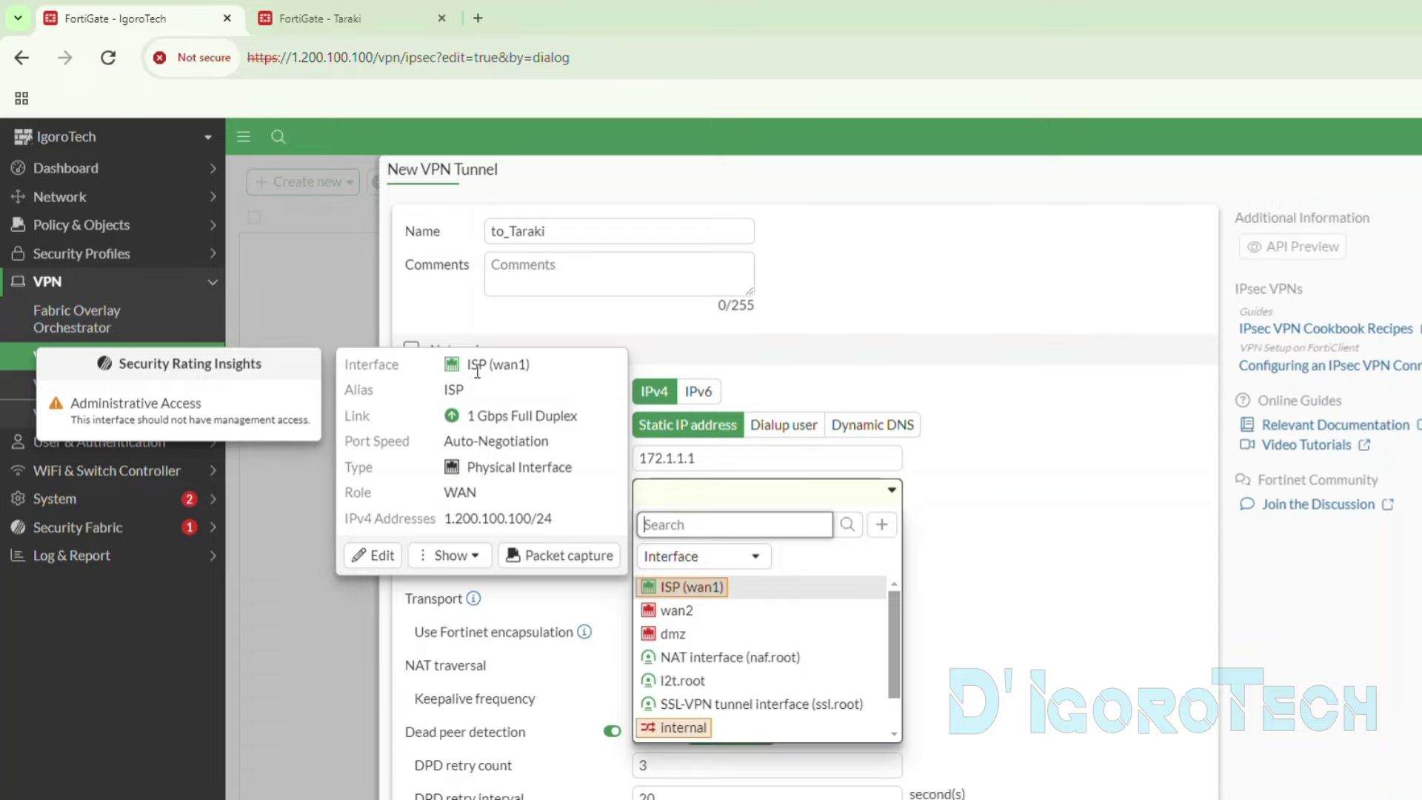
left_click_drag(468, 365, 531, 365)
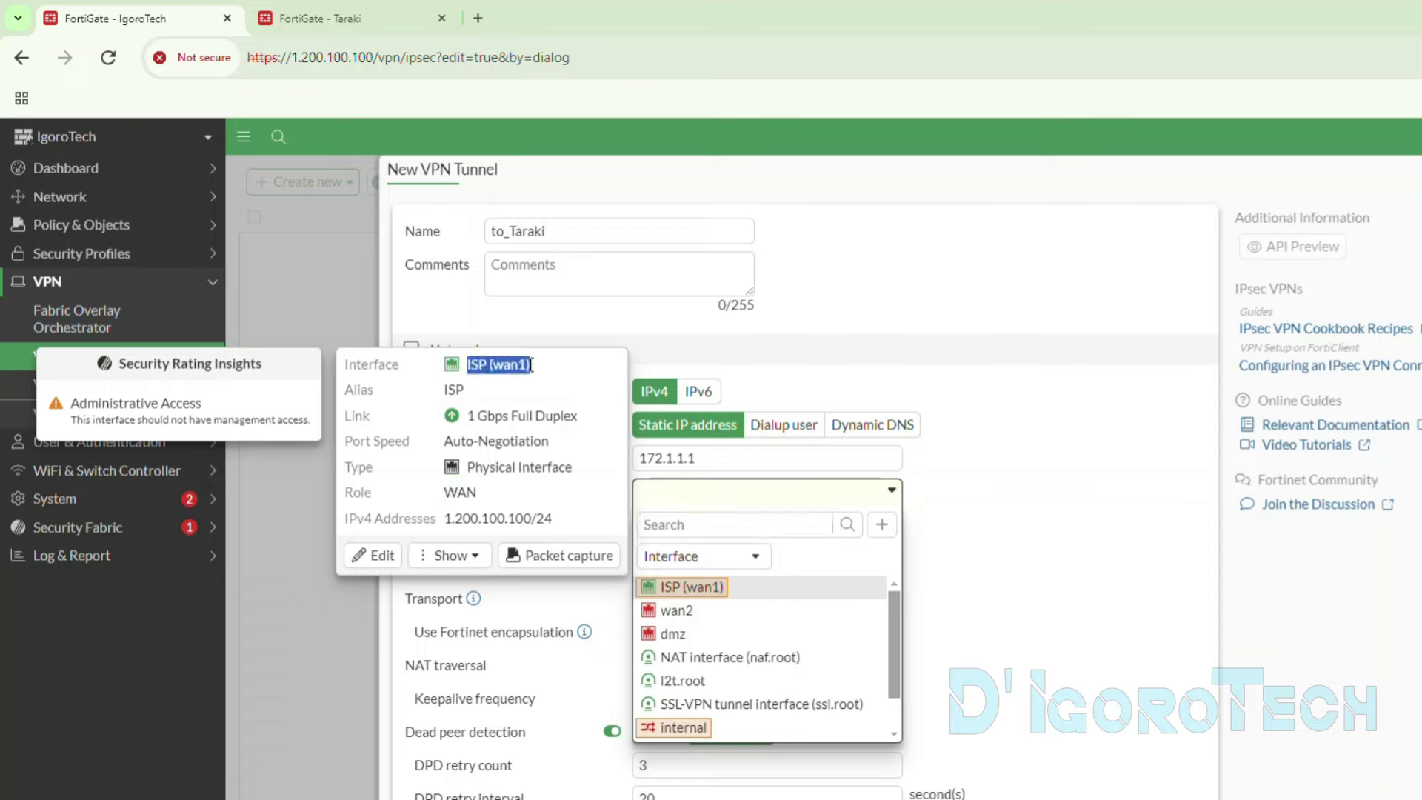
left_click_drag(445, 518, 523, 519)
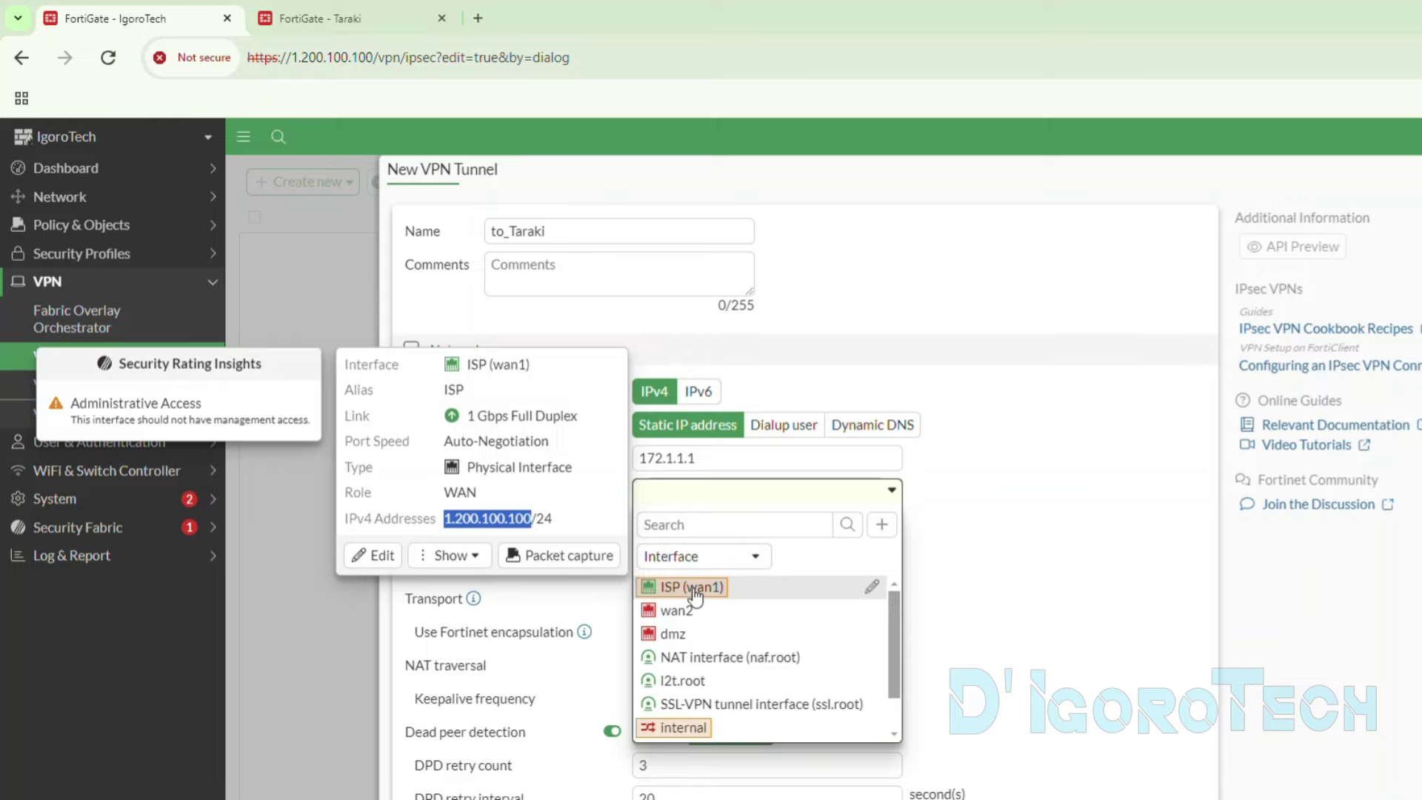
left_click(671, 587)
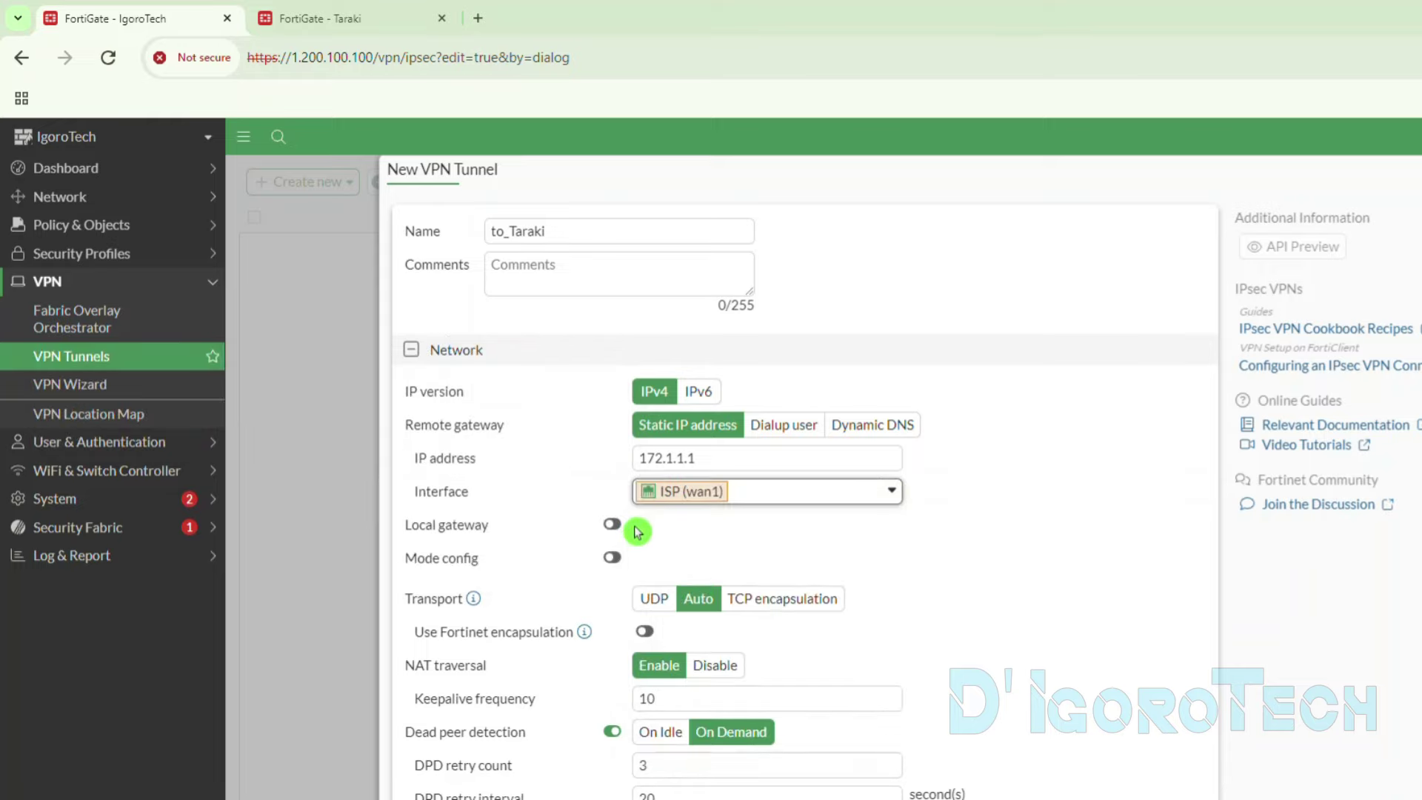
- Inspect the PPPoE addressing mode in the IgoroTech ISP (wan1) interface settings and return to the new tunnel form without saving
scroll(636, 532, "down", 3)
scroll(636, 518, "down", 3)
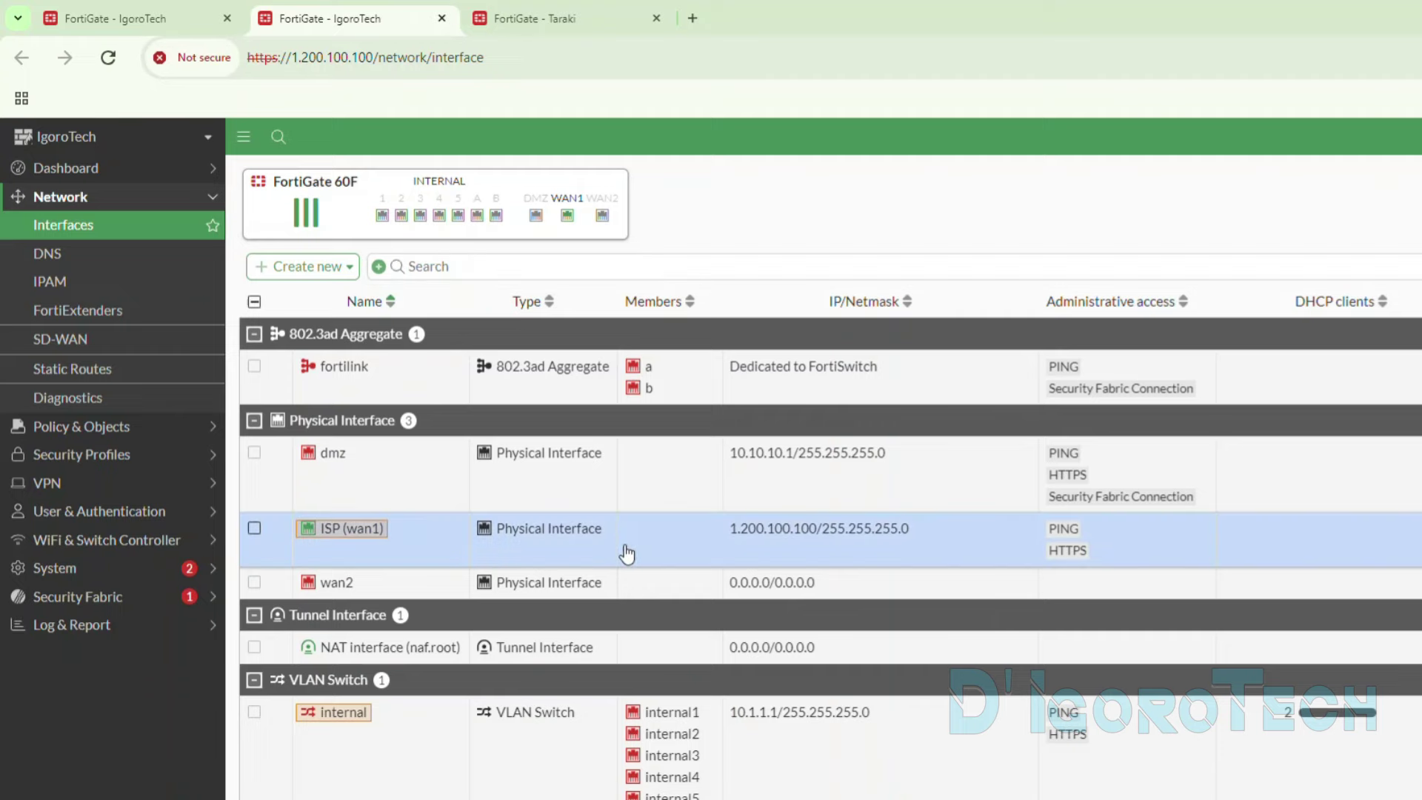
double_click(654, 552)
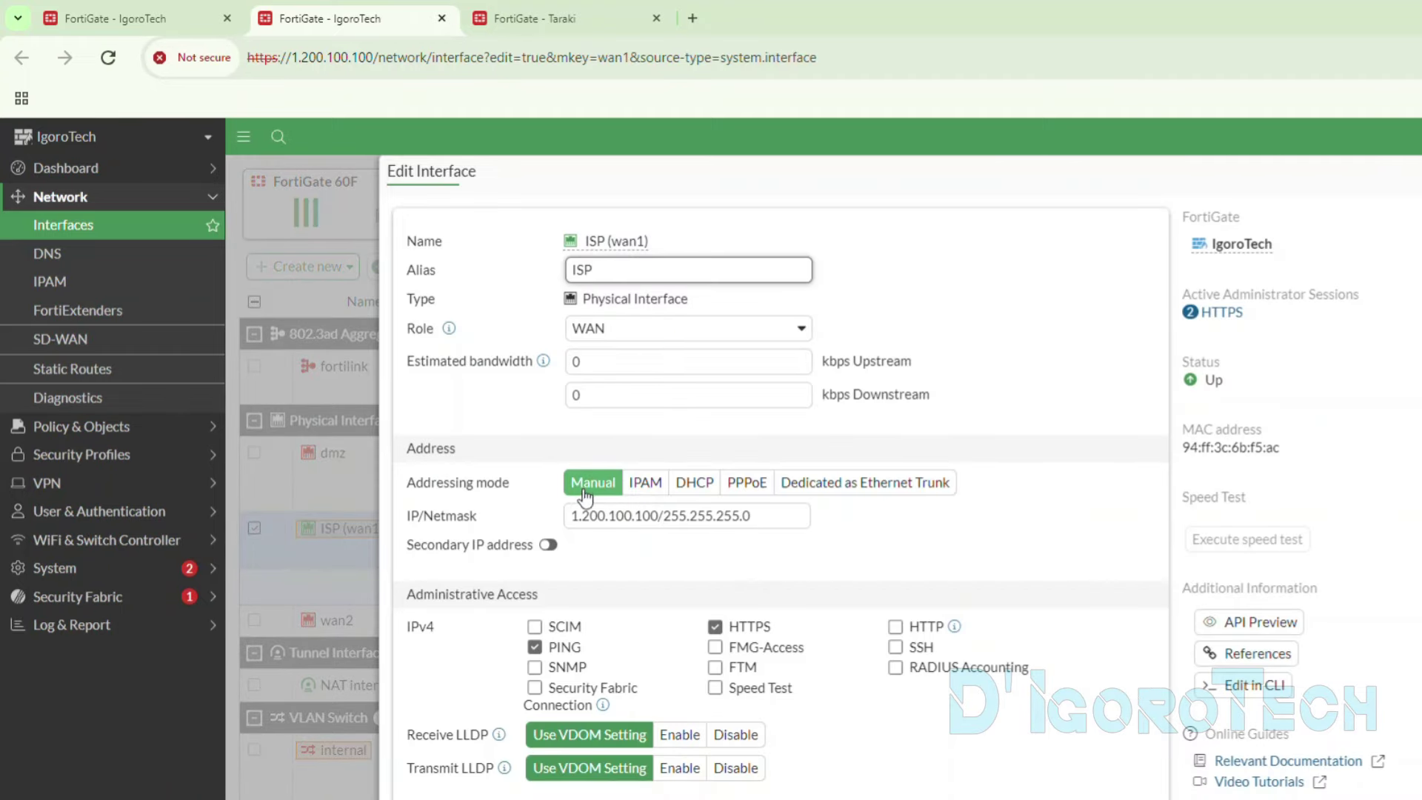
left_click(745, 482)
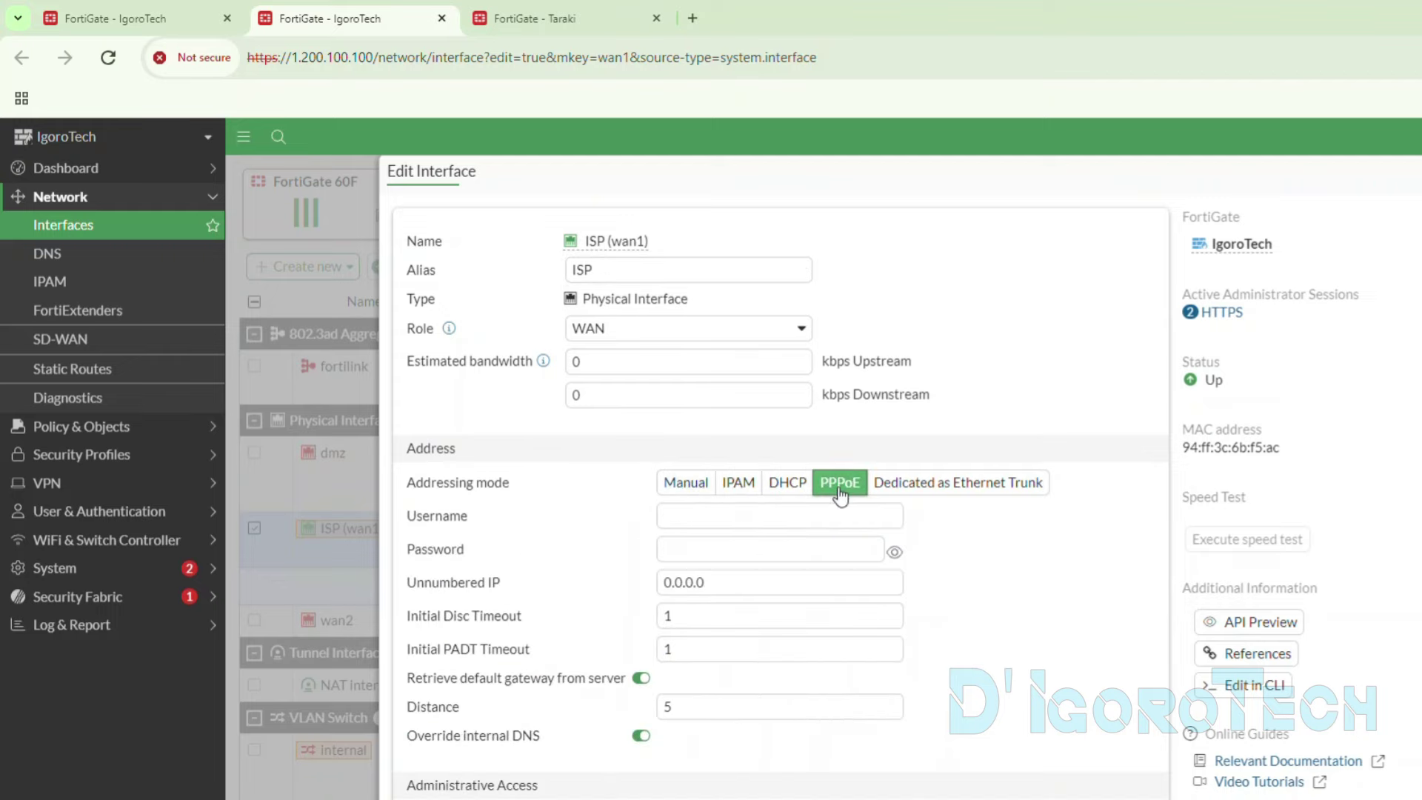
left_click(154, 18)
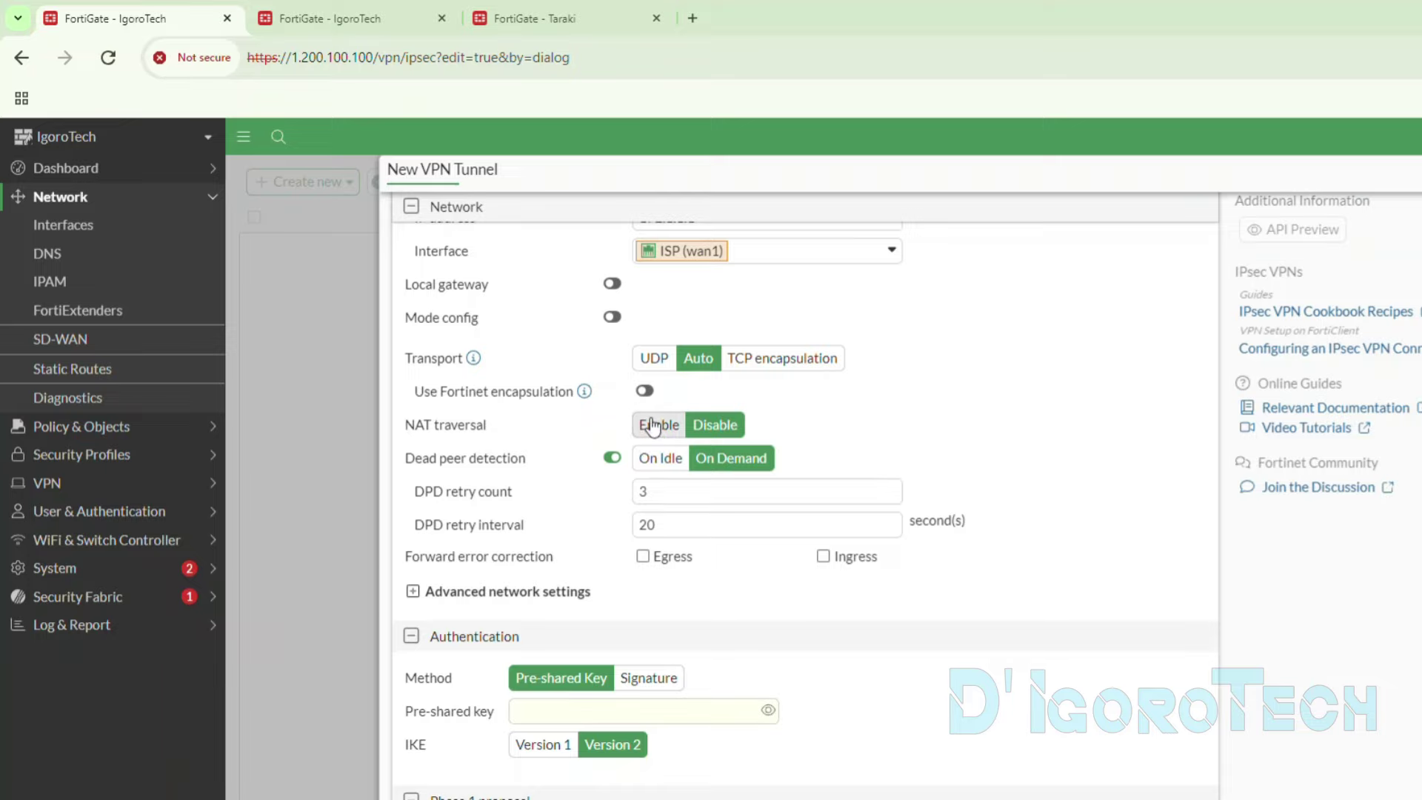
- Set the tunnel's NAT traversal to Enable and go to its Authentication settings
left_click(653, 426)
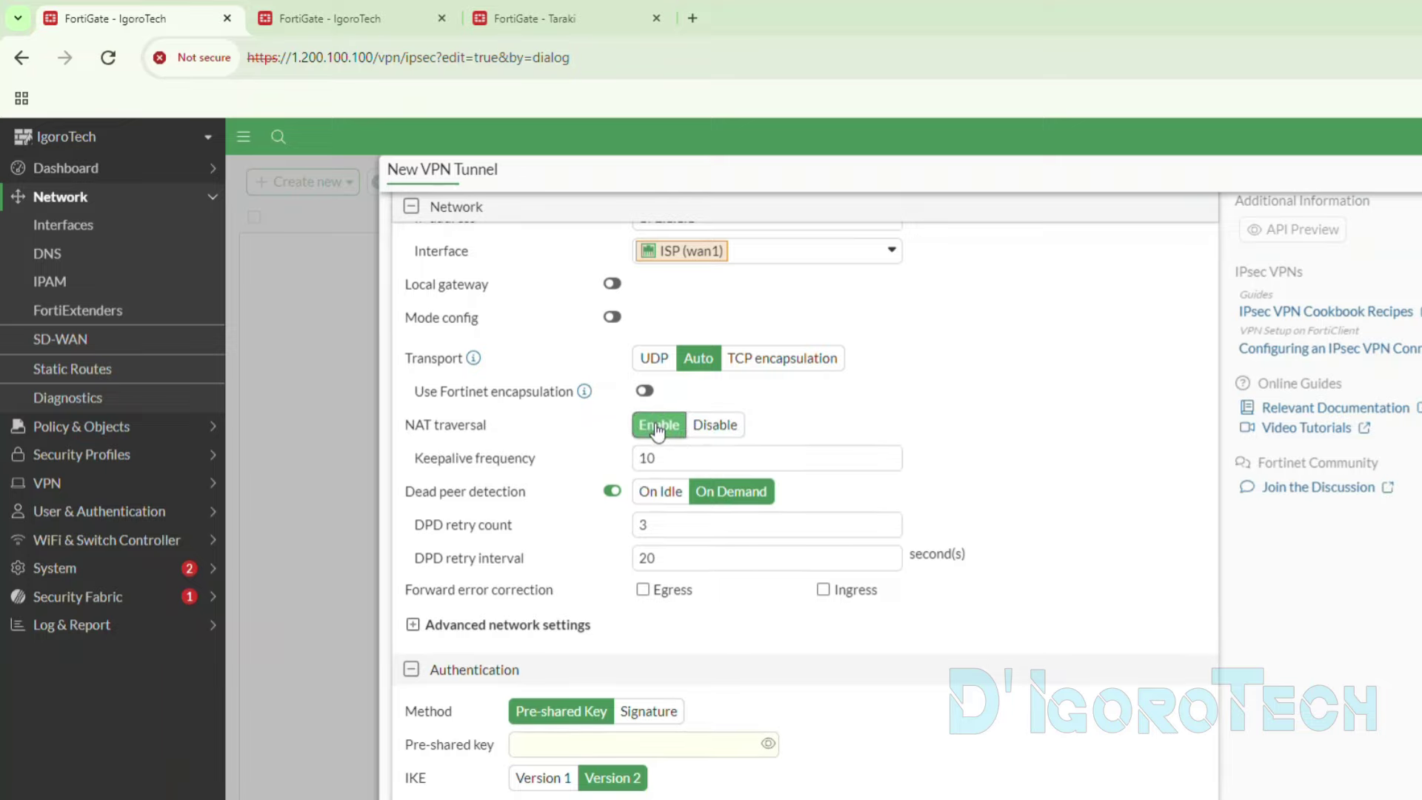
scroll(711, 586, "down", 5)
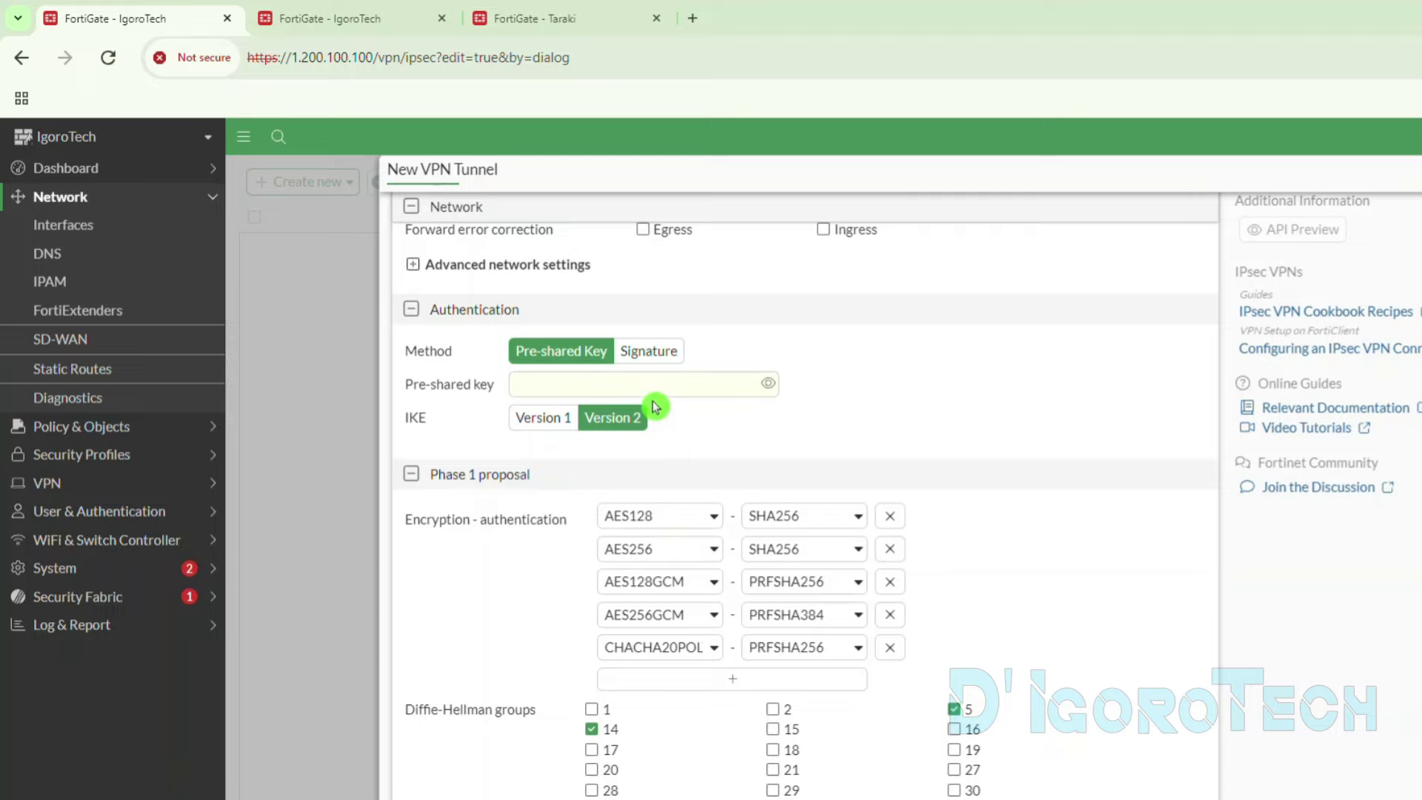
left_click(429, 308)
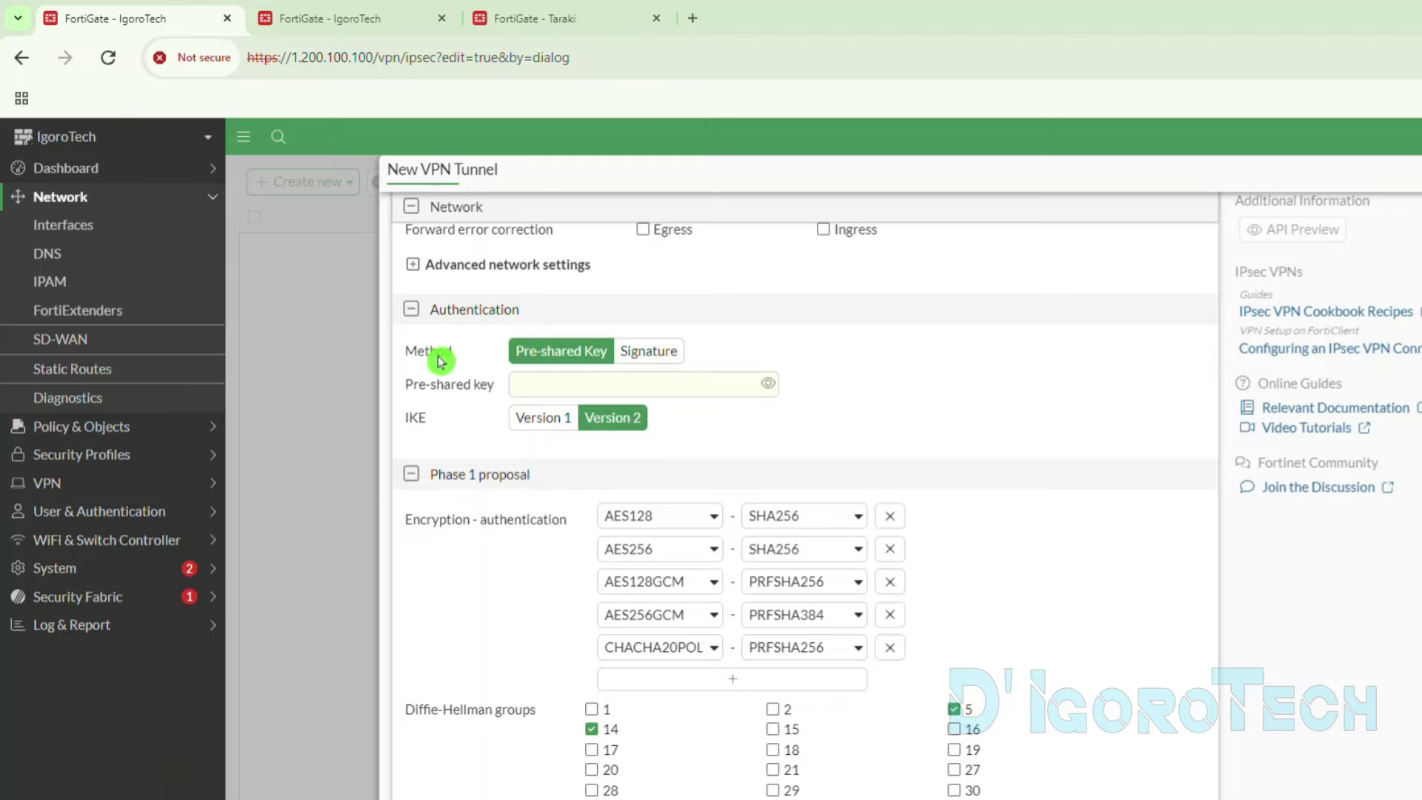
- Try the Signature authentication method, return to Pre-shared Key, and enter and check the tunnel's pre-shared key
left_click(641, 356)
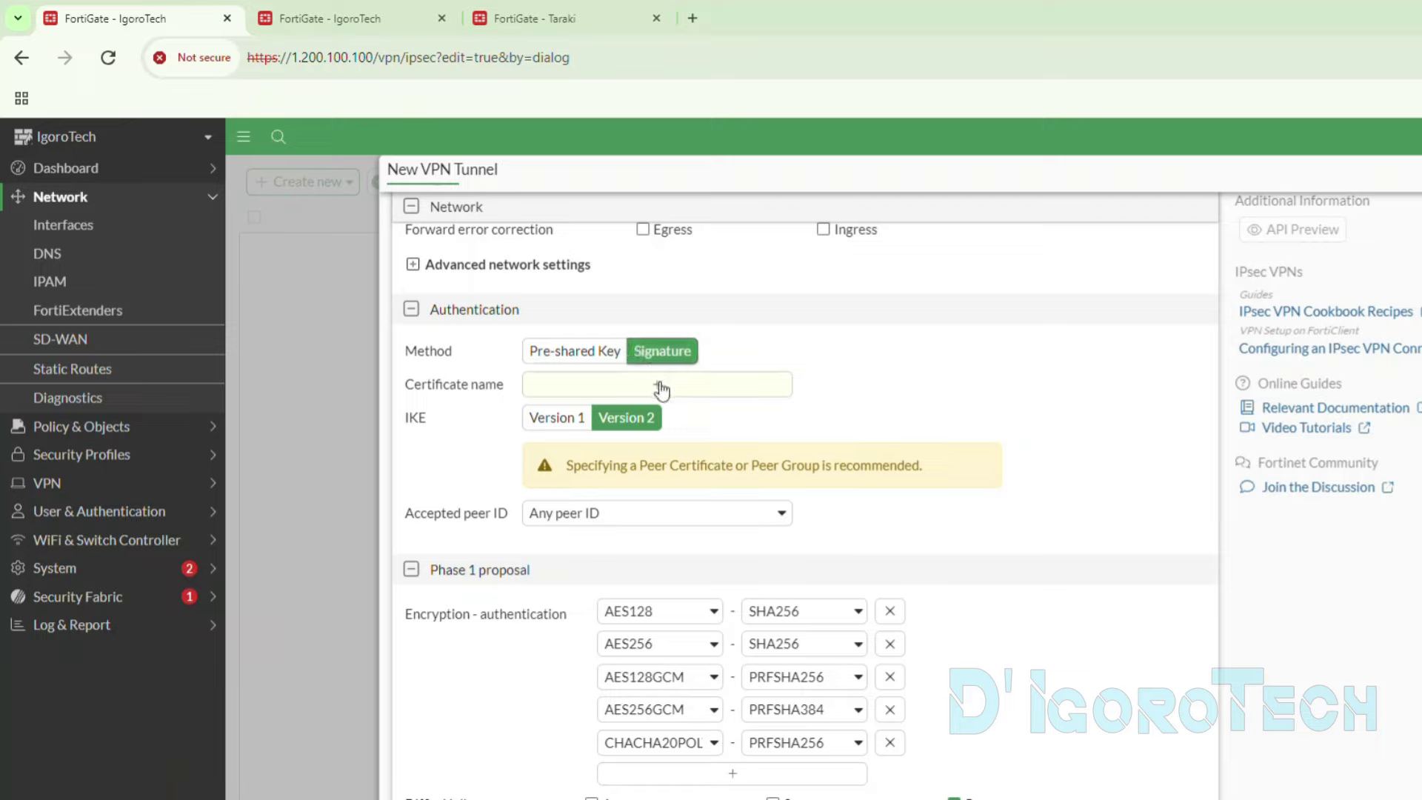
left_click(579, 352)
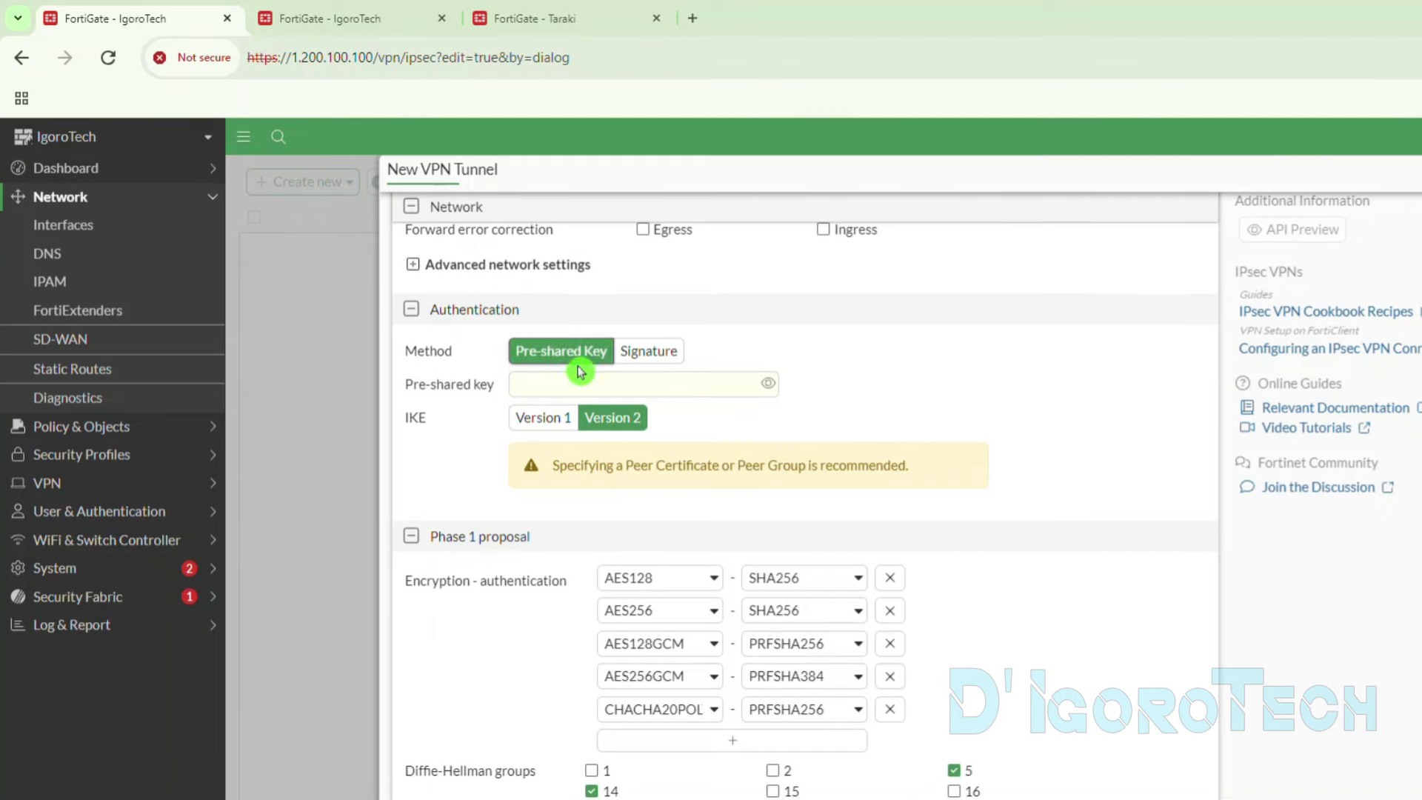
left_click(568, 378)
key("ctrl+v")
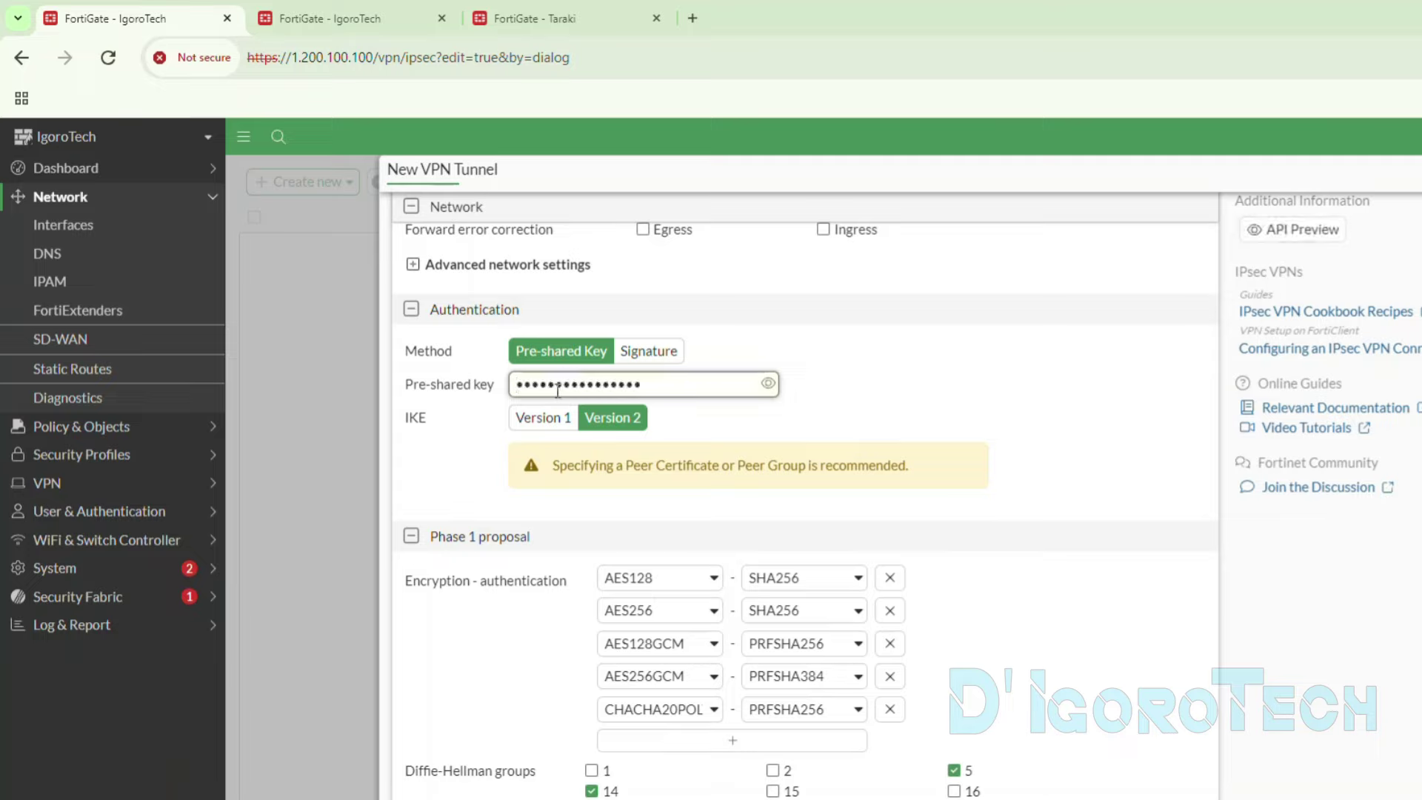
left_click(767, 383)
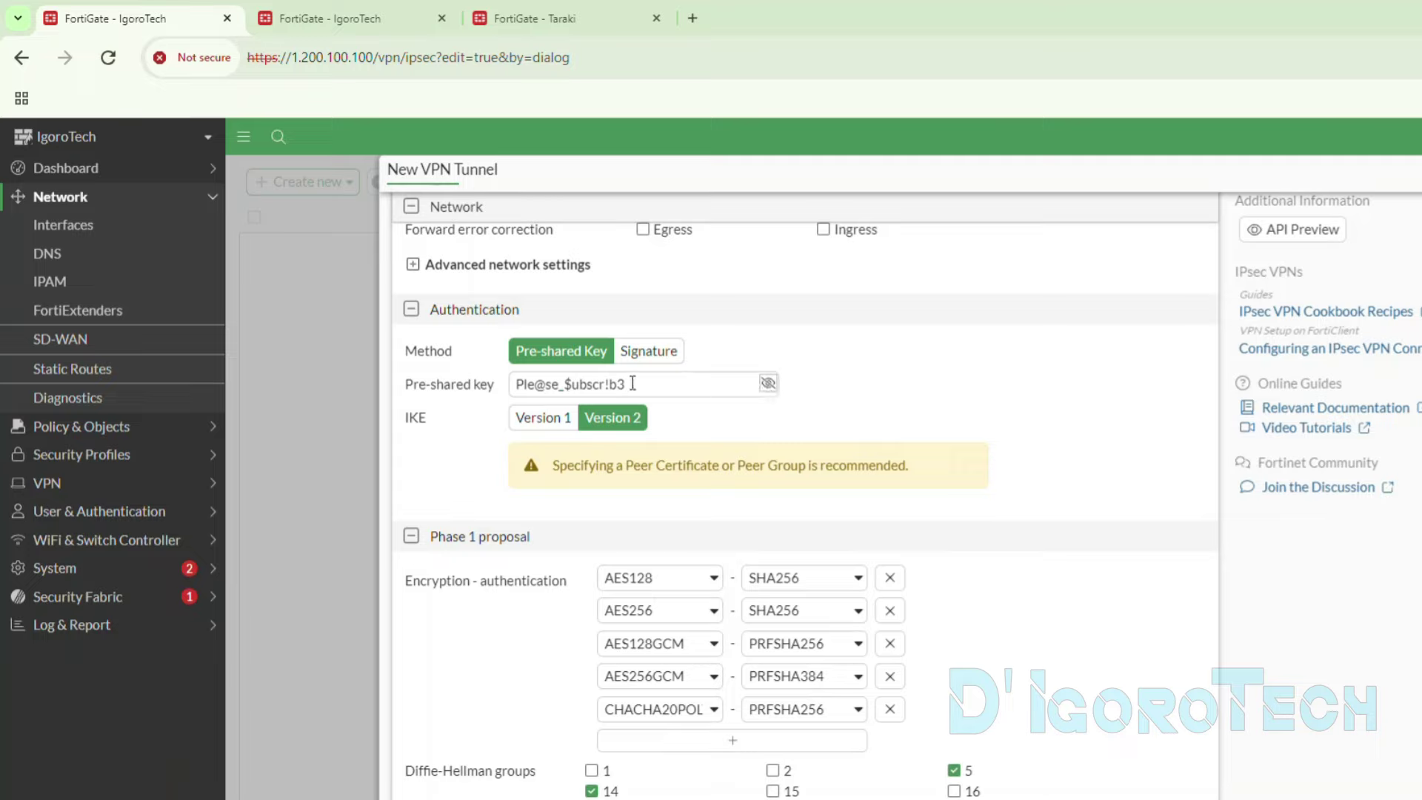
left_click(767, 384)
- Try IKE Version 1 for the tunnel's authentication and return to Version 2
left_click(412, 419)
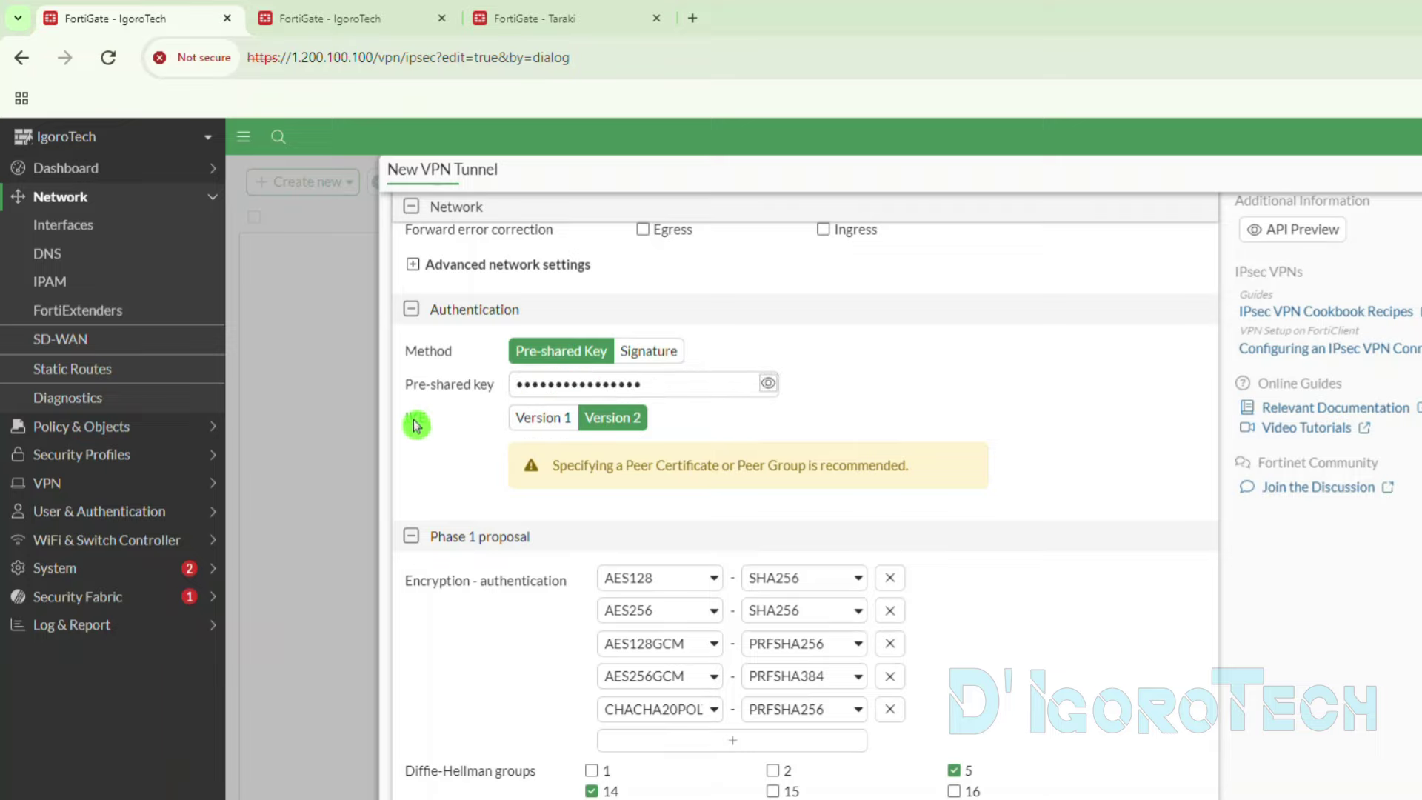
left_click(538, 419)
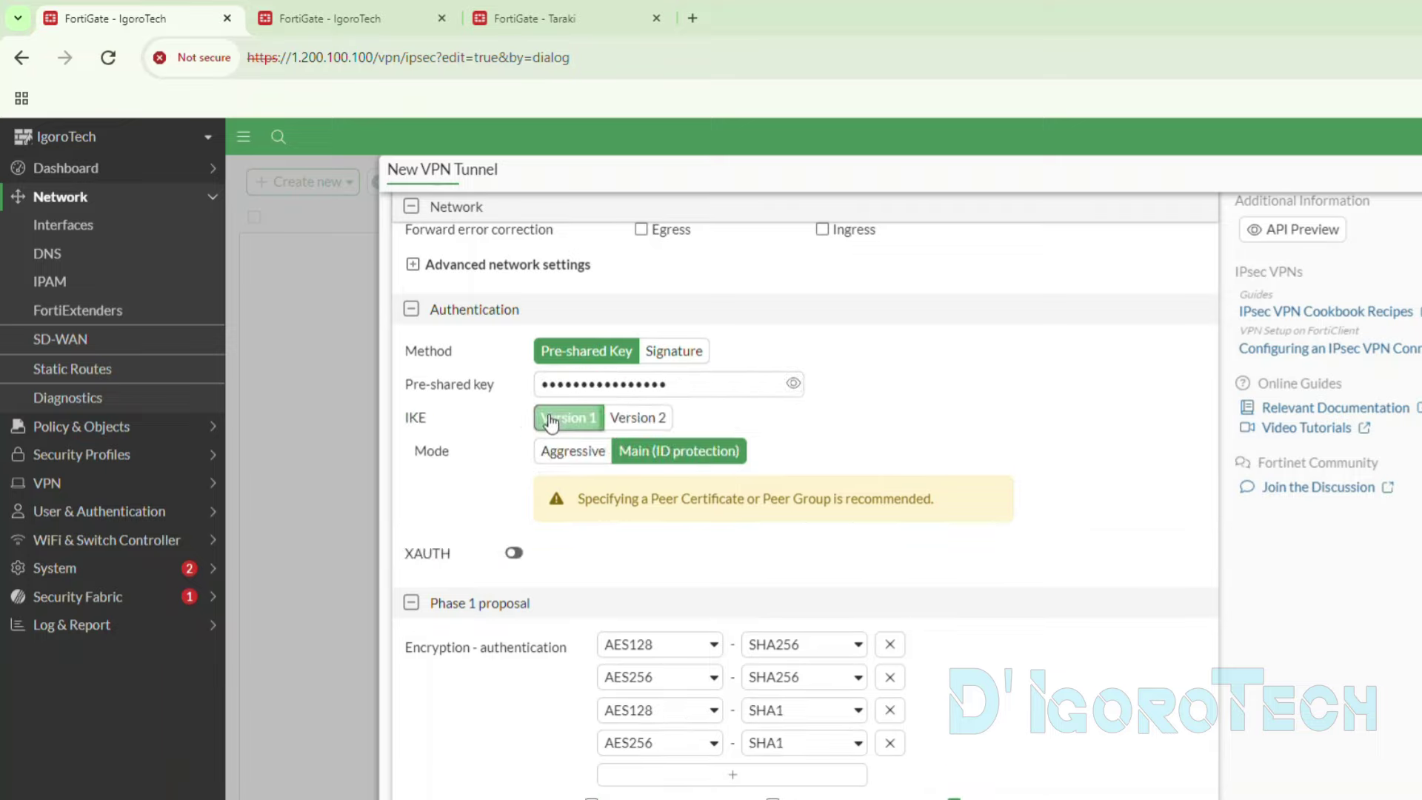
left_click(619, 419)
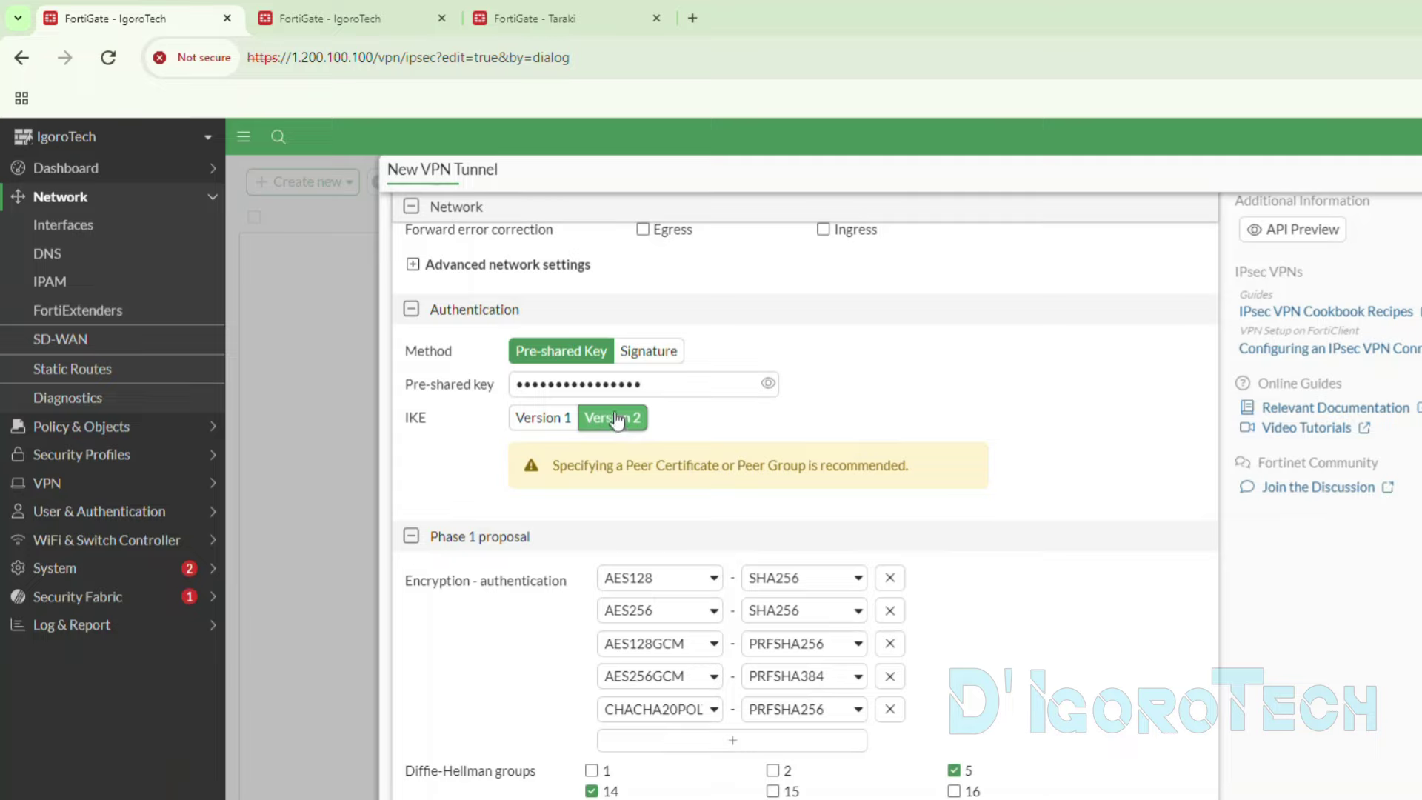
- Remove every Phase 1 encryption-authentication proposal except AES128 with SHA256
scroll(611, 433, "down", 3)
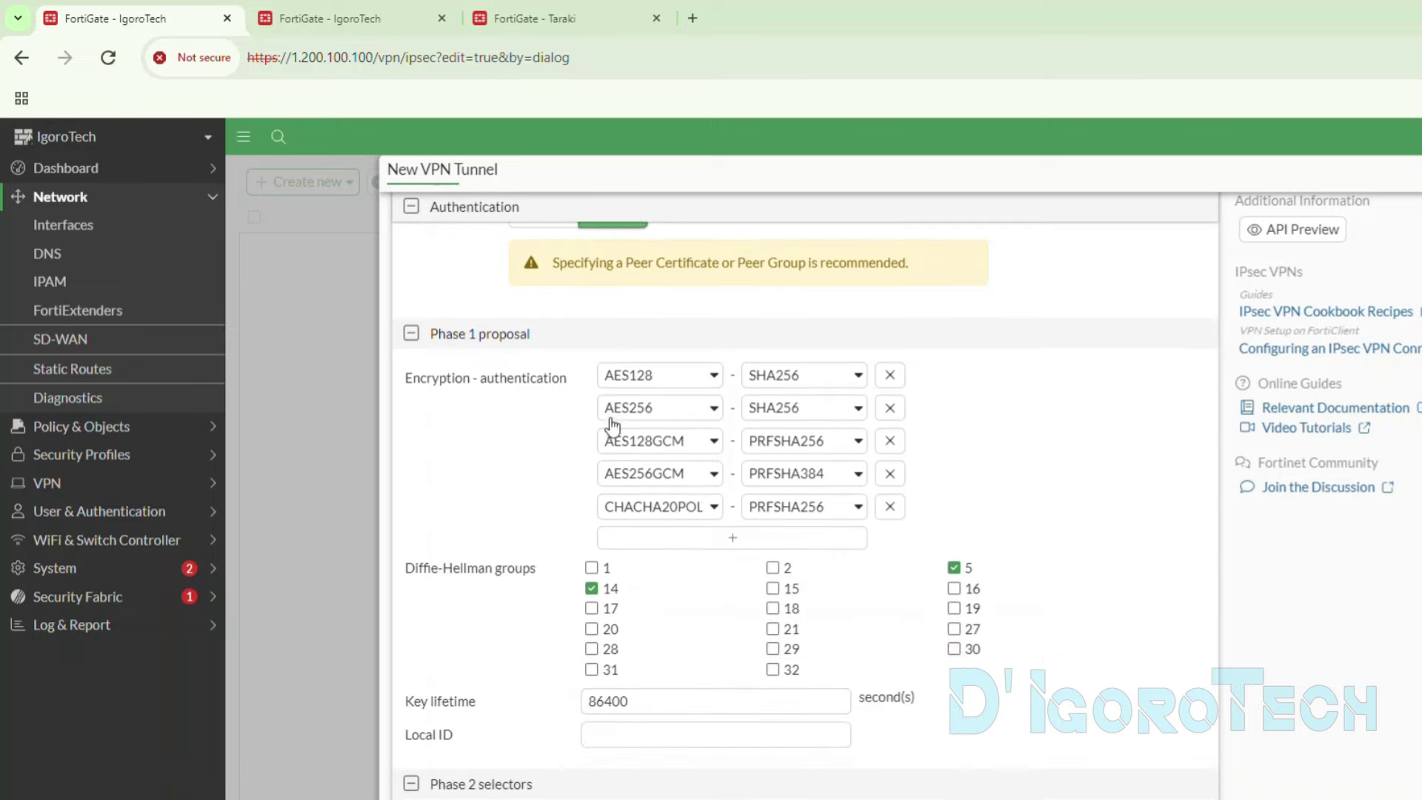
left_click_drag(543, 308, 433, 312)
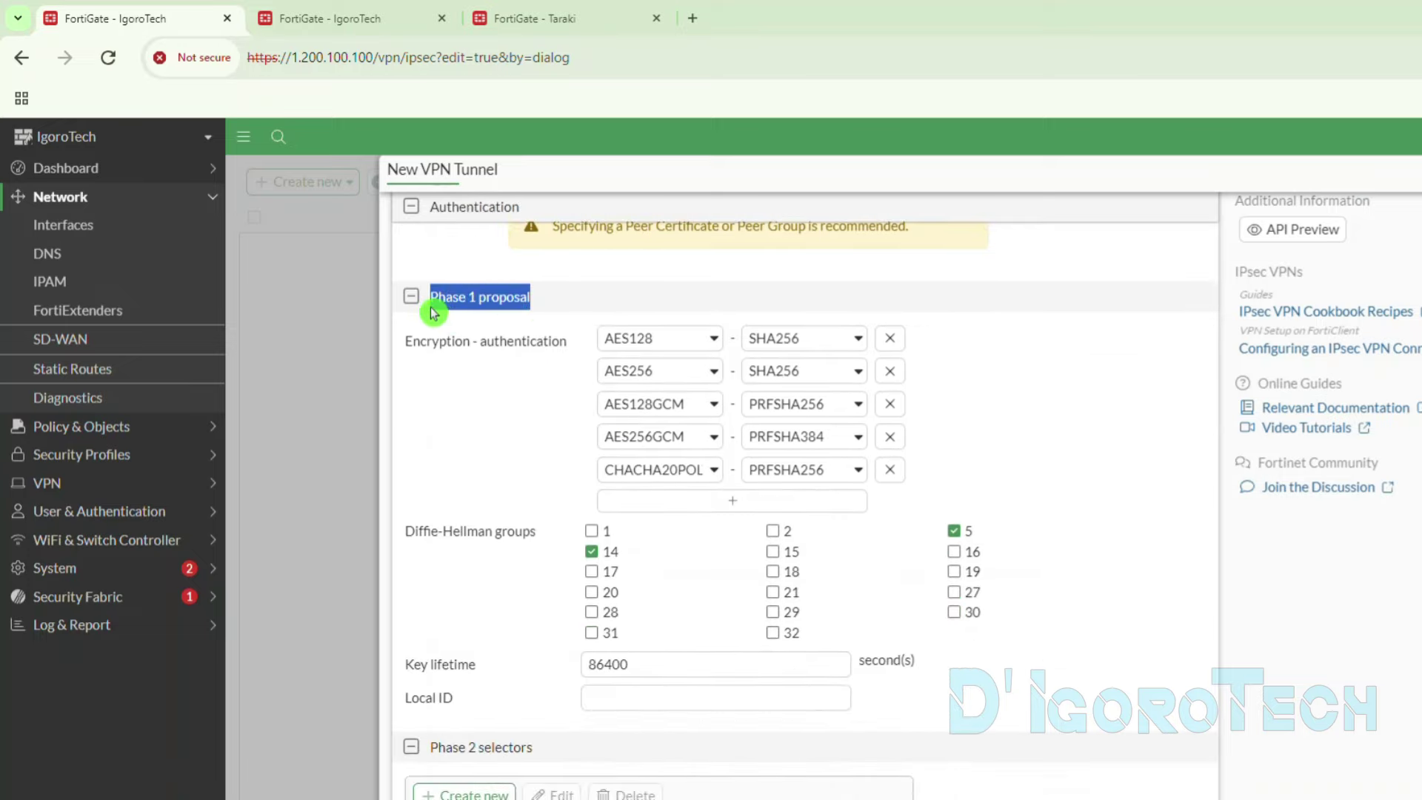
left_click(455, 374)
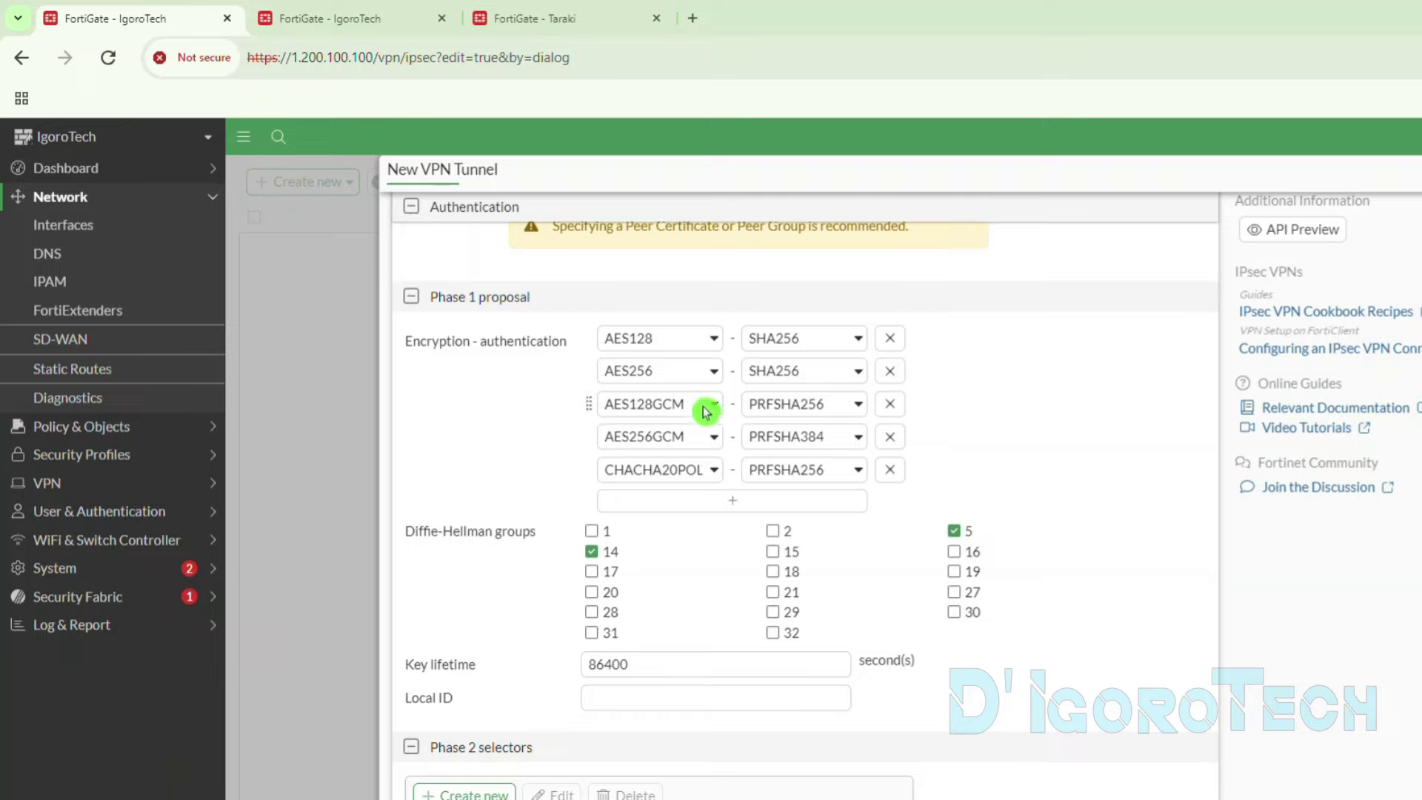
left_click(889, 371)
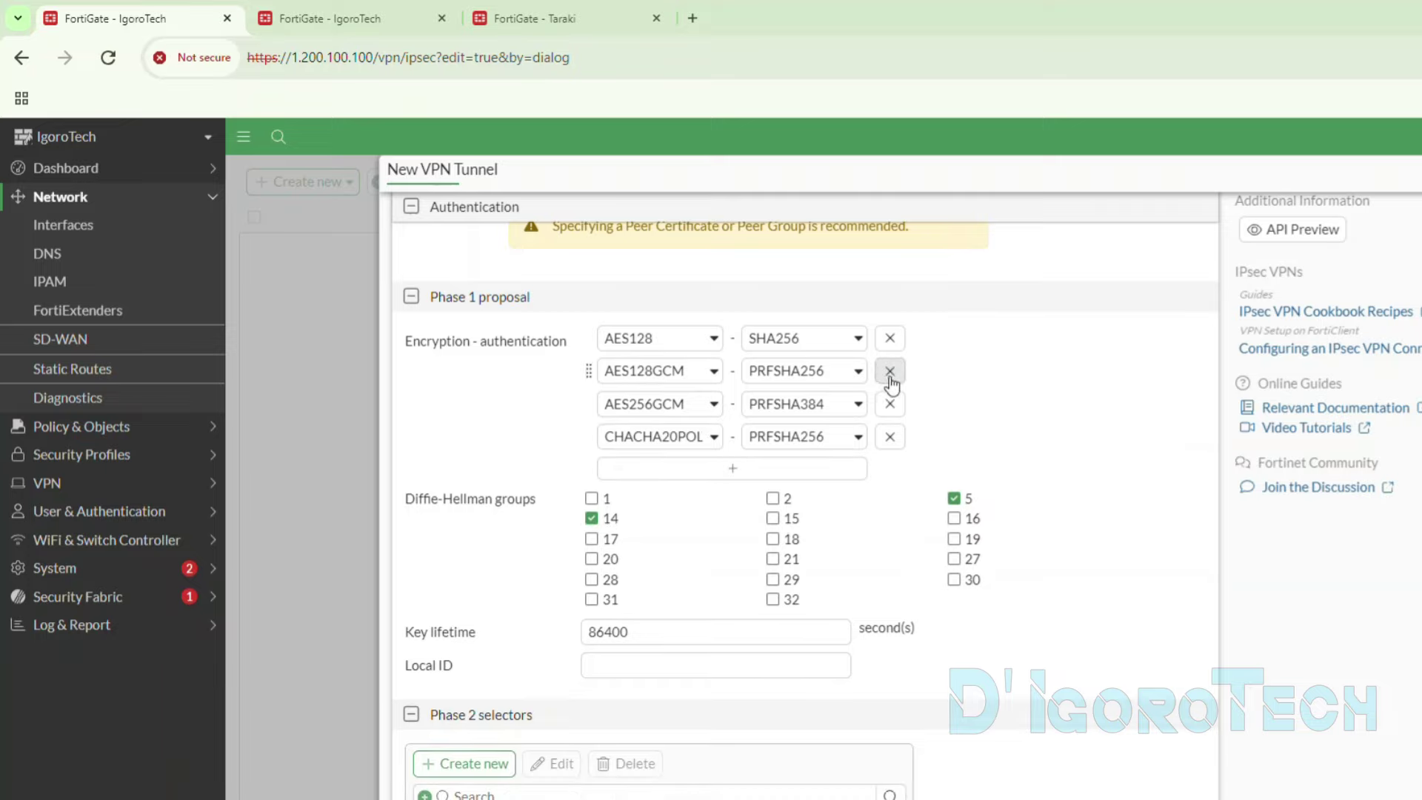
left_click(889, 371)
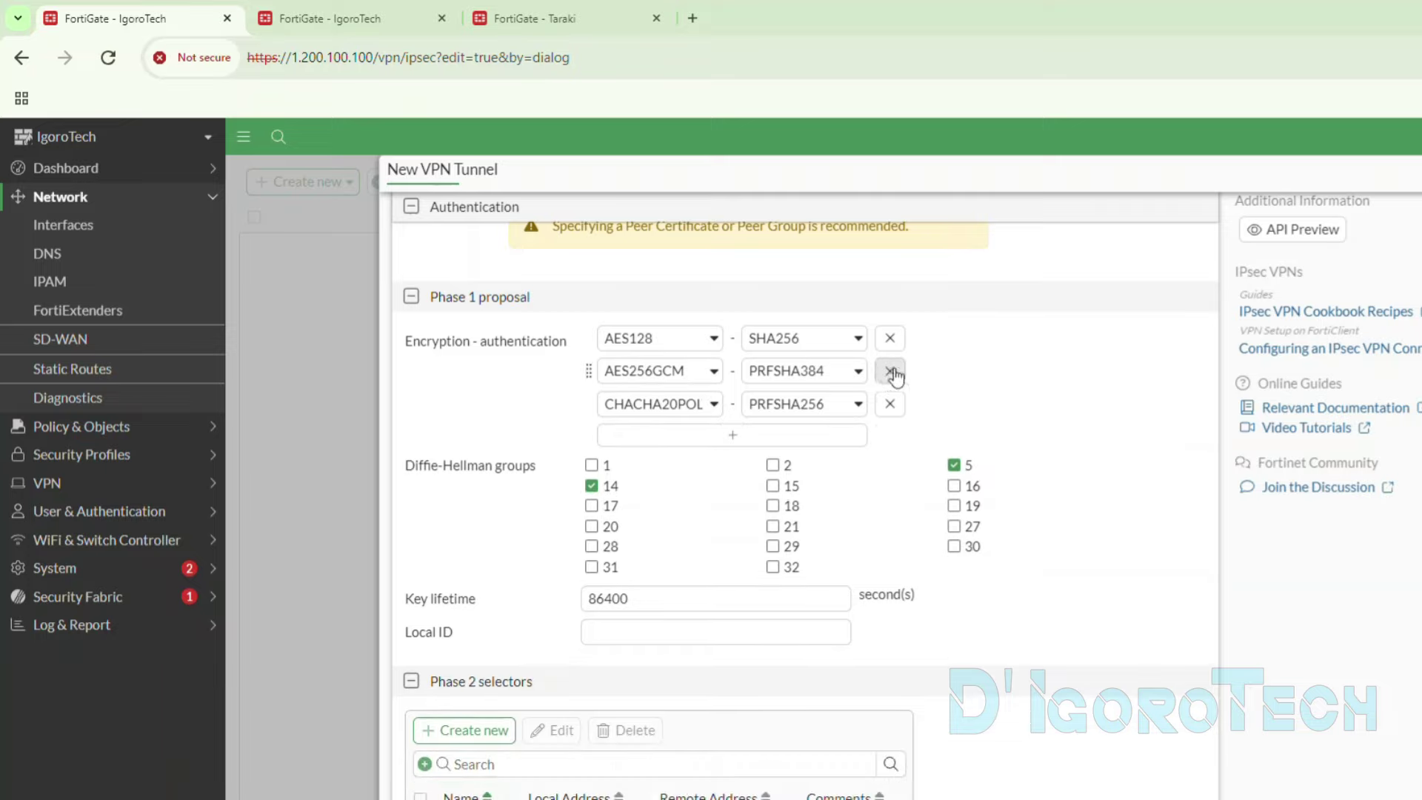
left_click(889, 371)
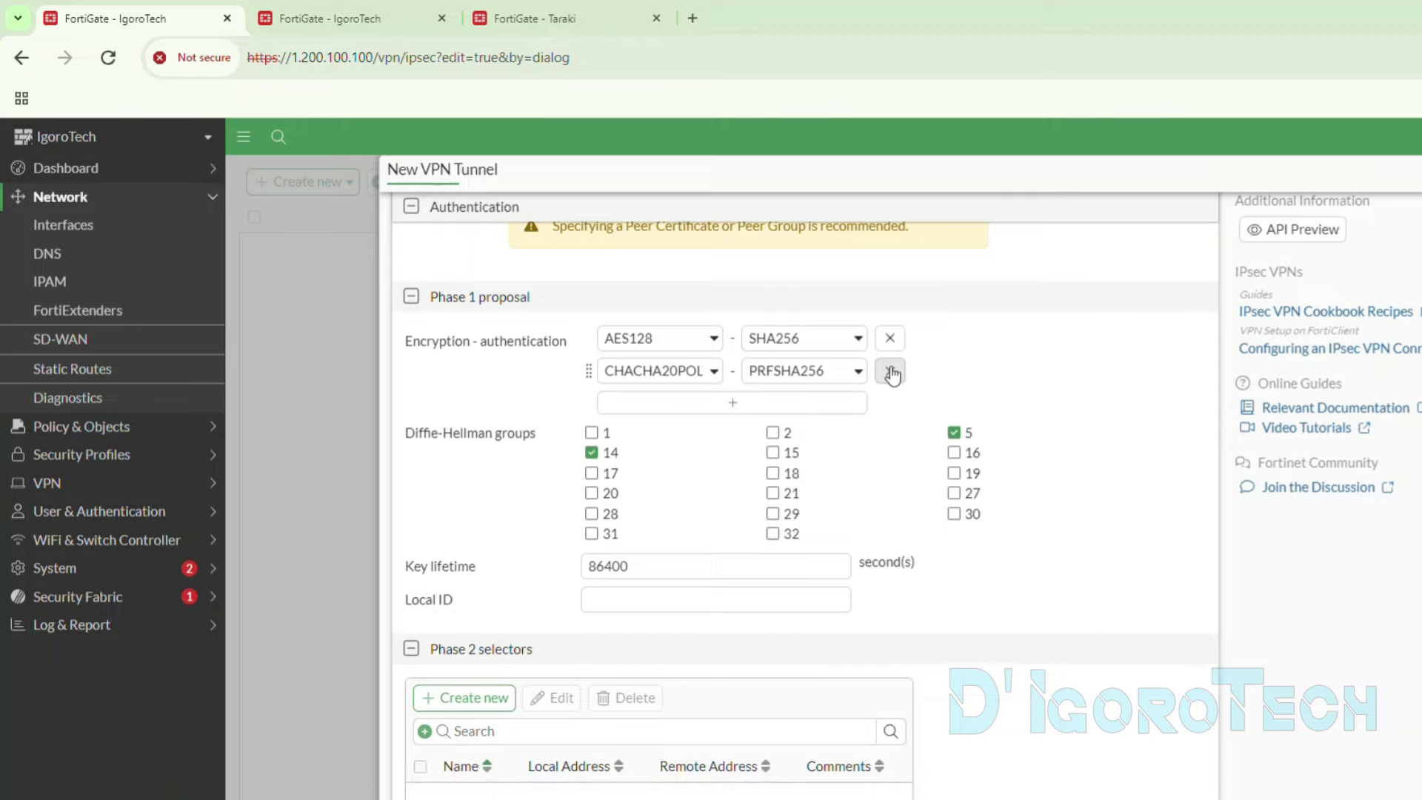
left_click(889, 371)
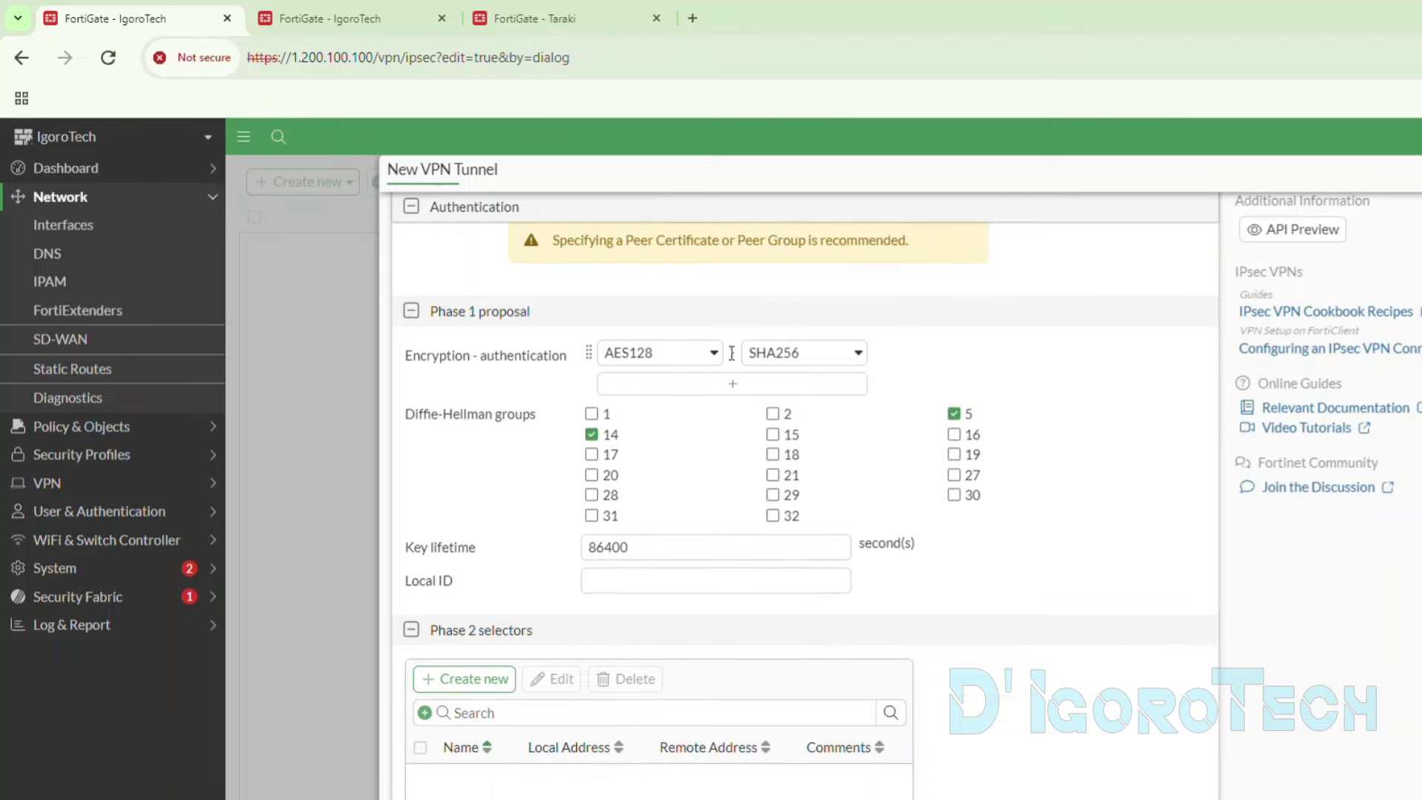
- Set the remaining Phase 1 proposal to AES256 with SHA256, and try adding a second proposal before removing it
left_click(628, 358)
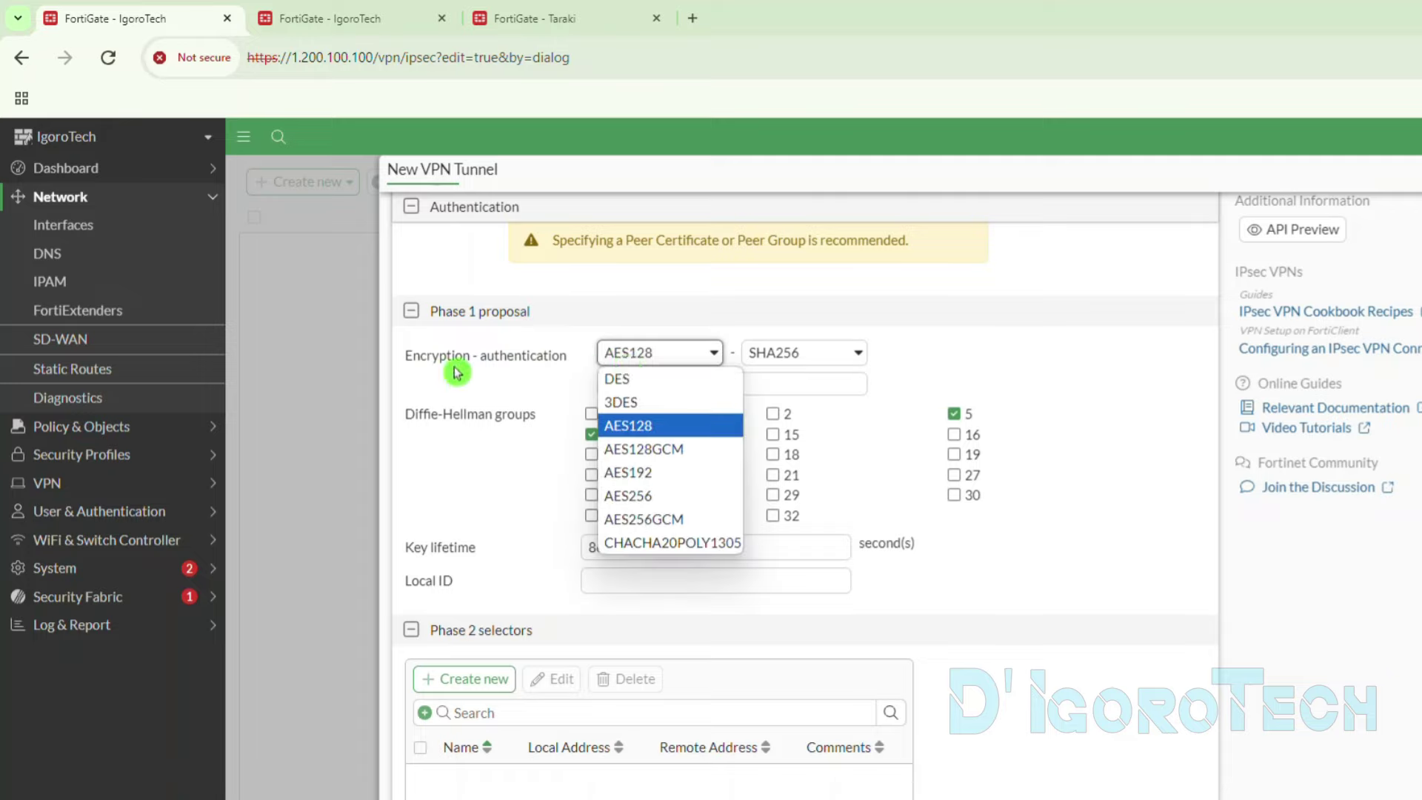
left_click(628, 498)
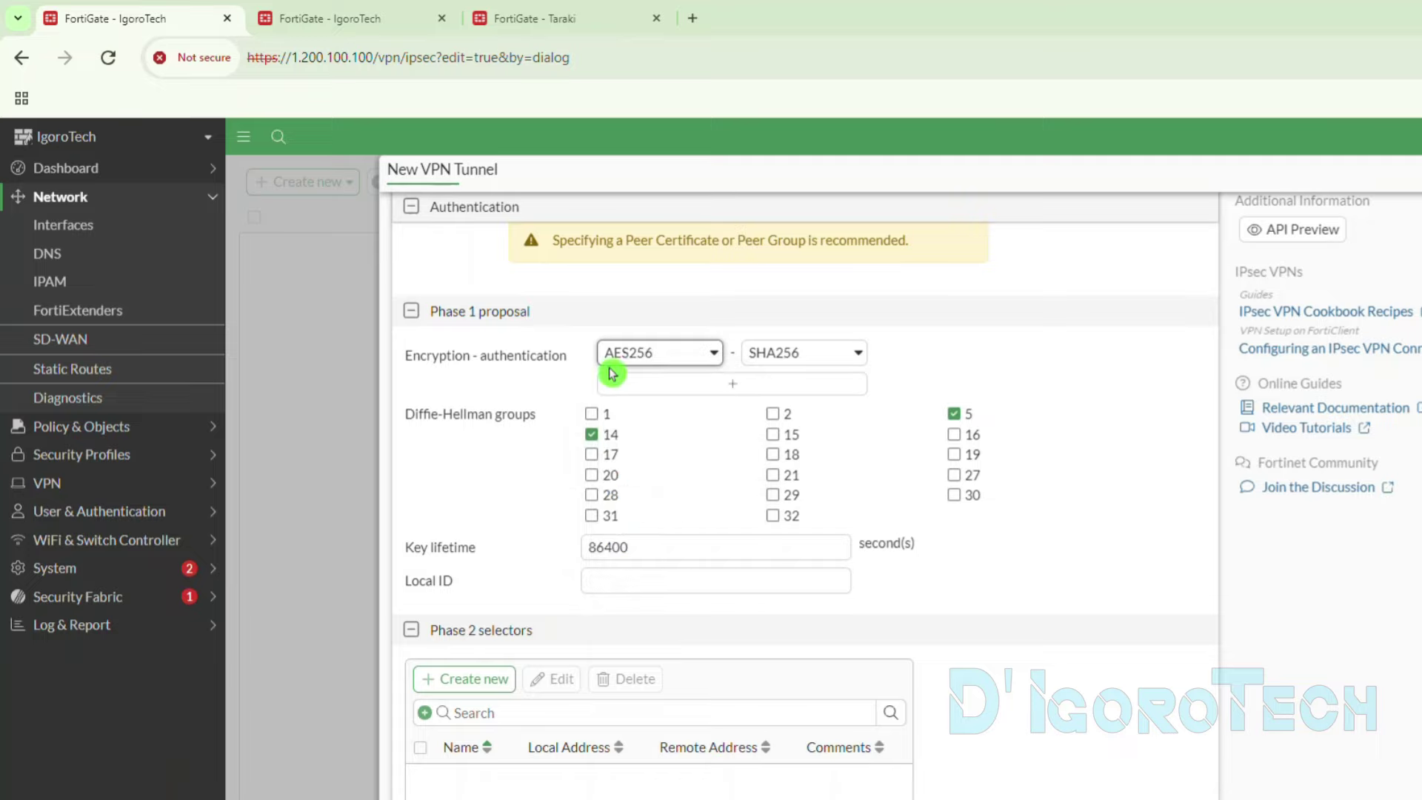
left_click(784, 355)
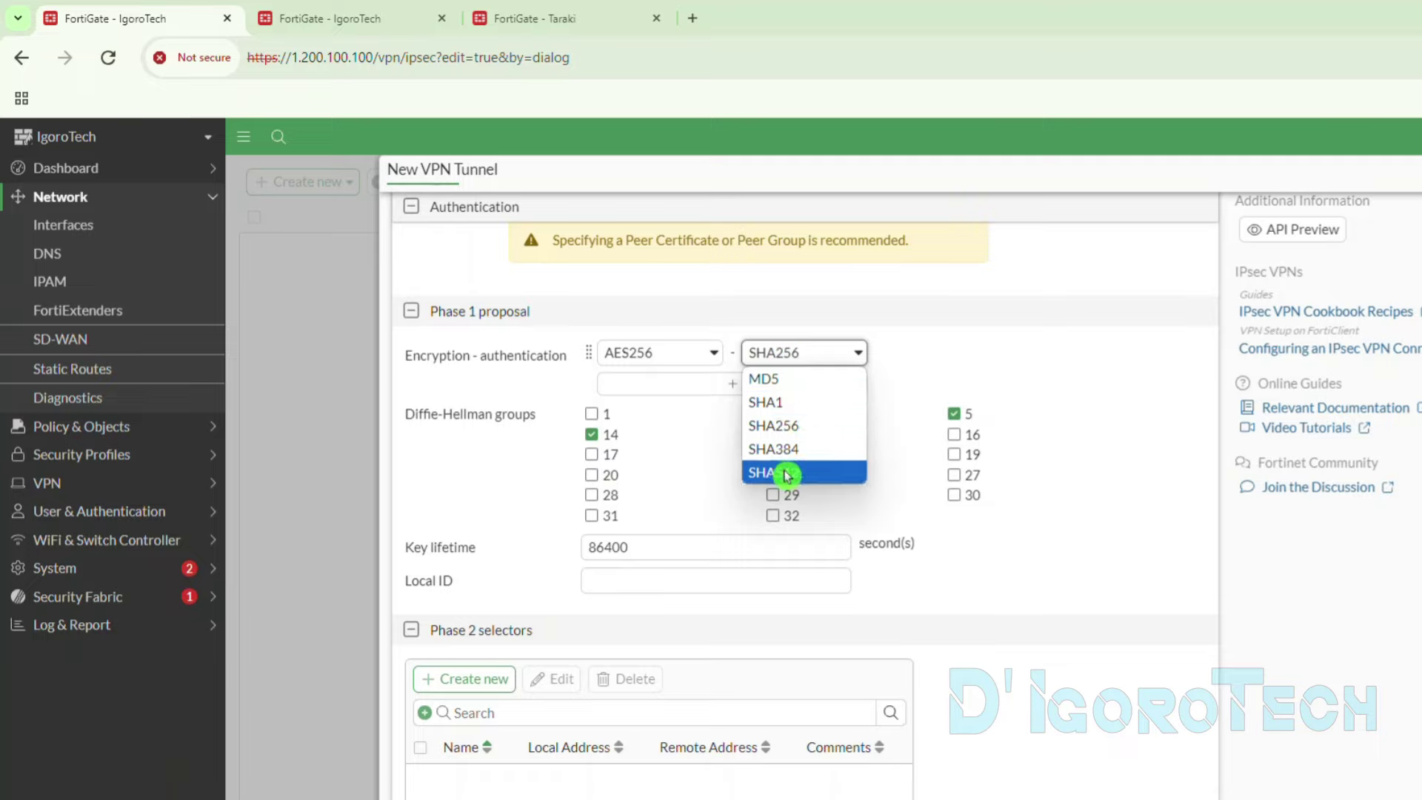
left_click(774, 431)
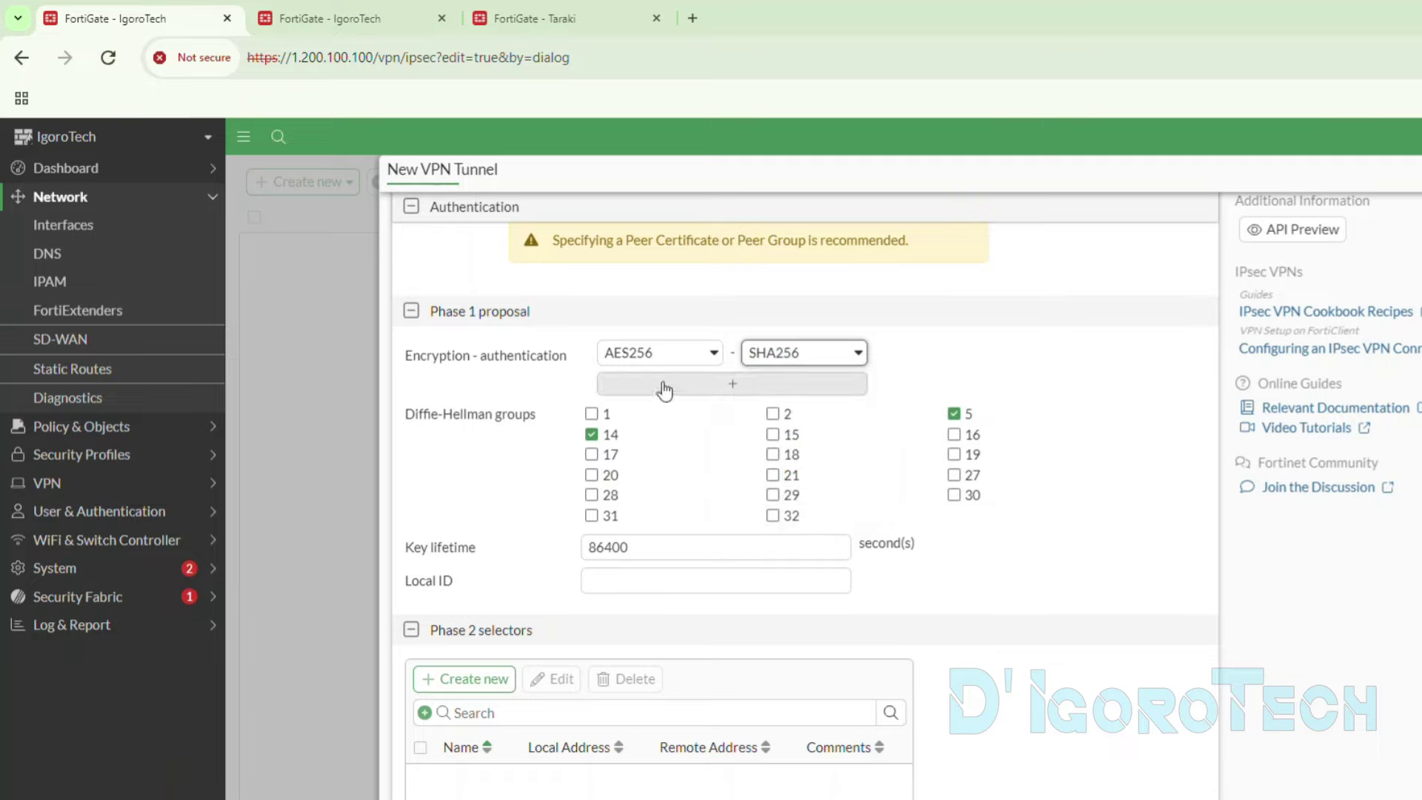
left_click(736, 385)
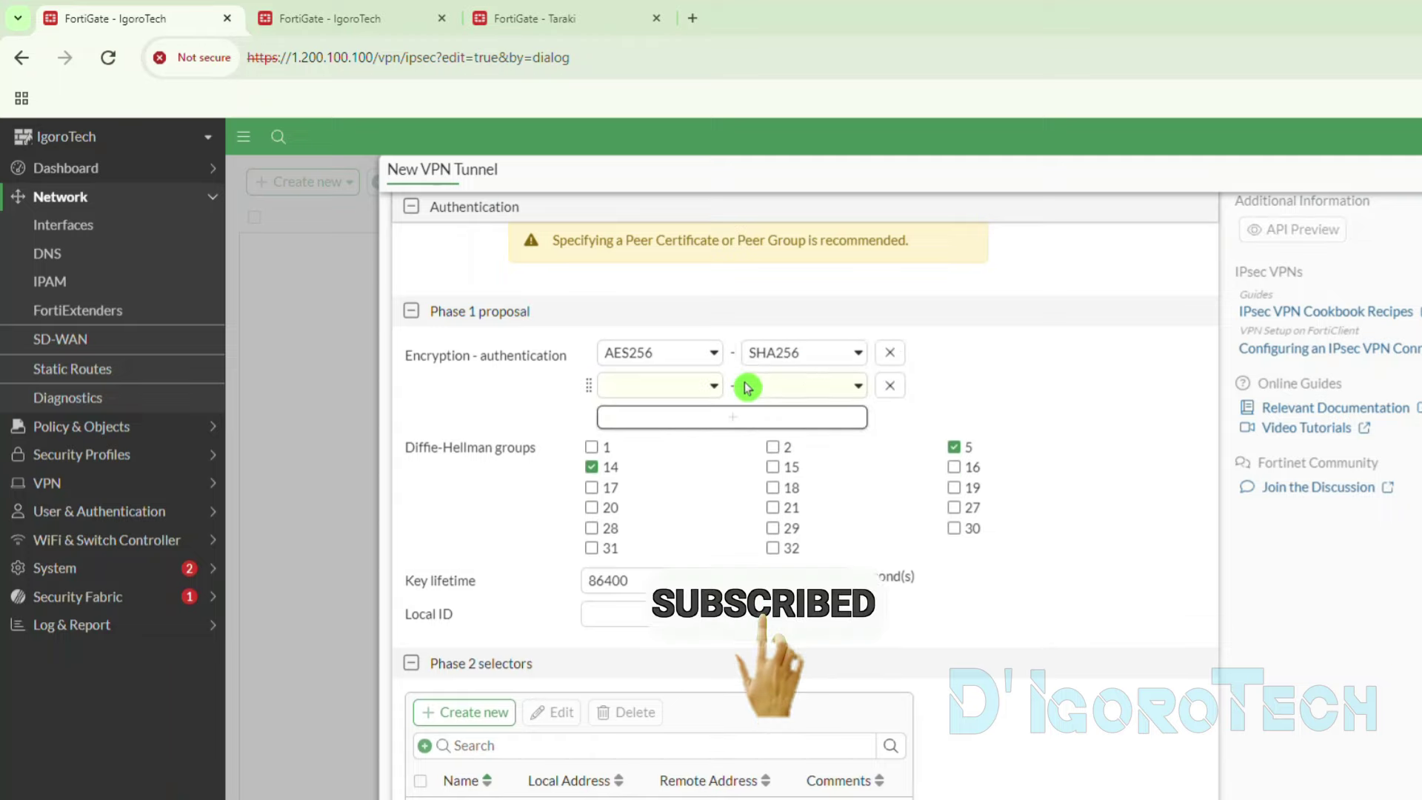
left_click(889, 385)
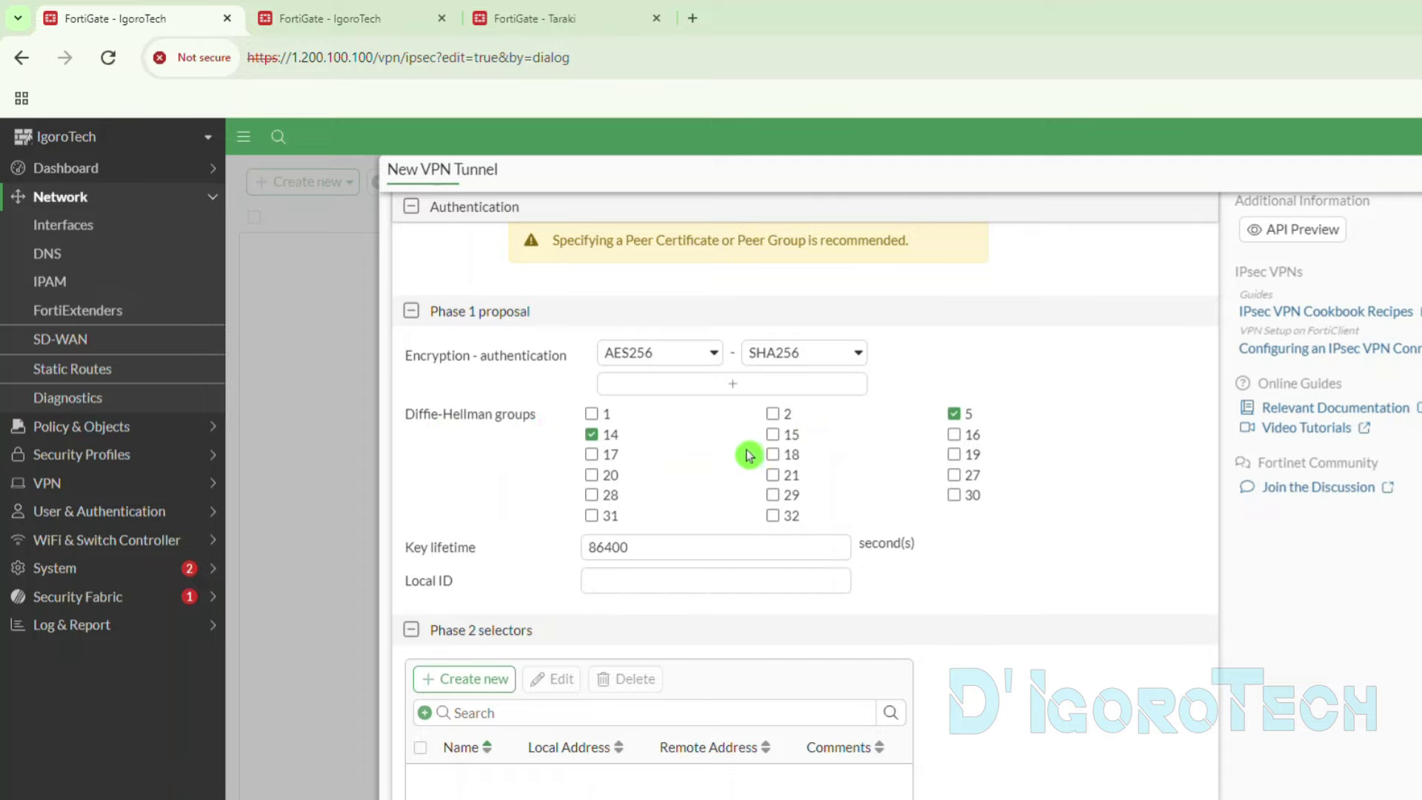
- Try adding Diffie-Hellman groups 18 and 29 to the Phase 1 proposal, and remove group 29 again
left_click(772, 454)
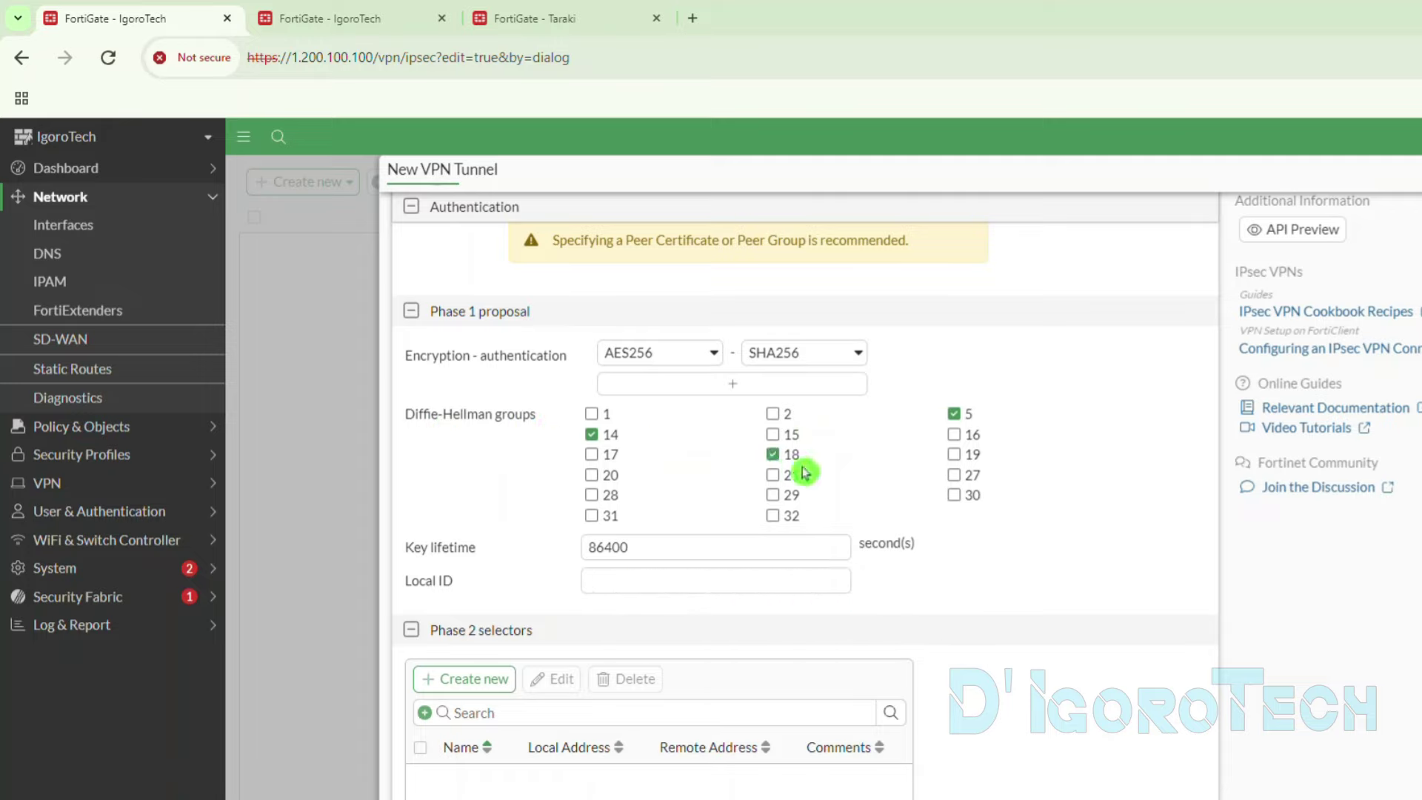
left_click(774, 494)
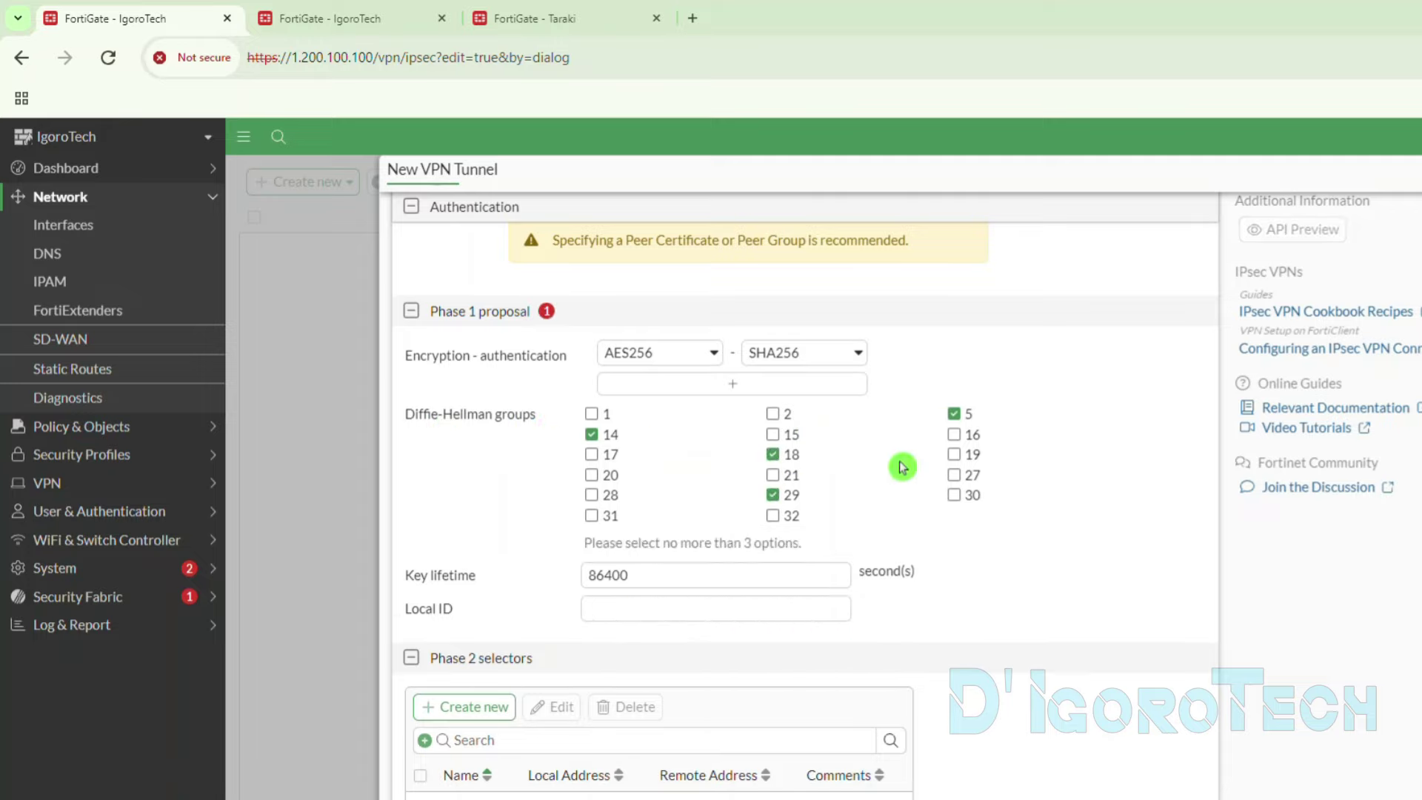
left_click(773, 494)
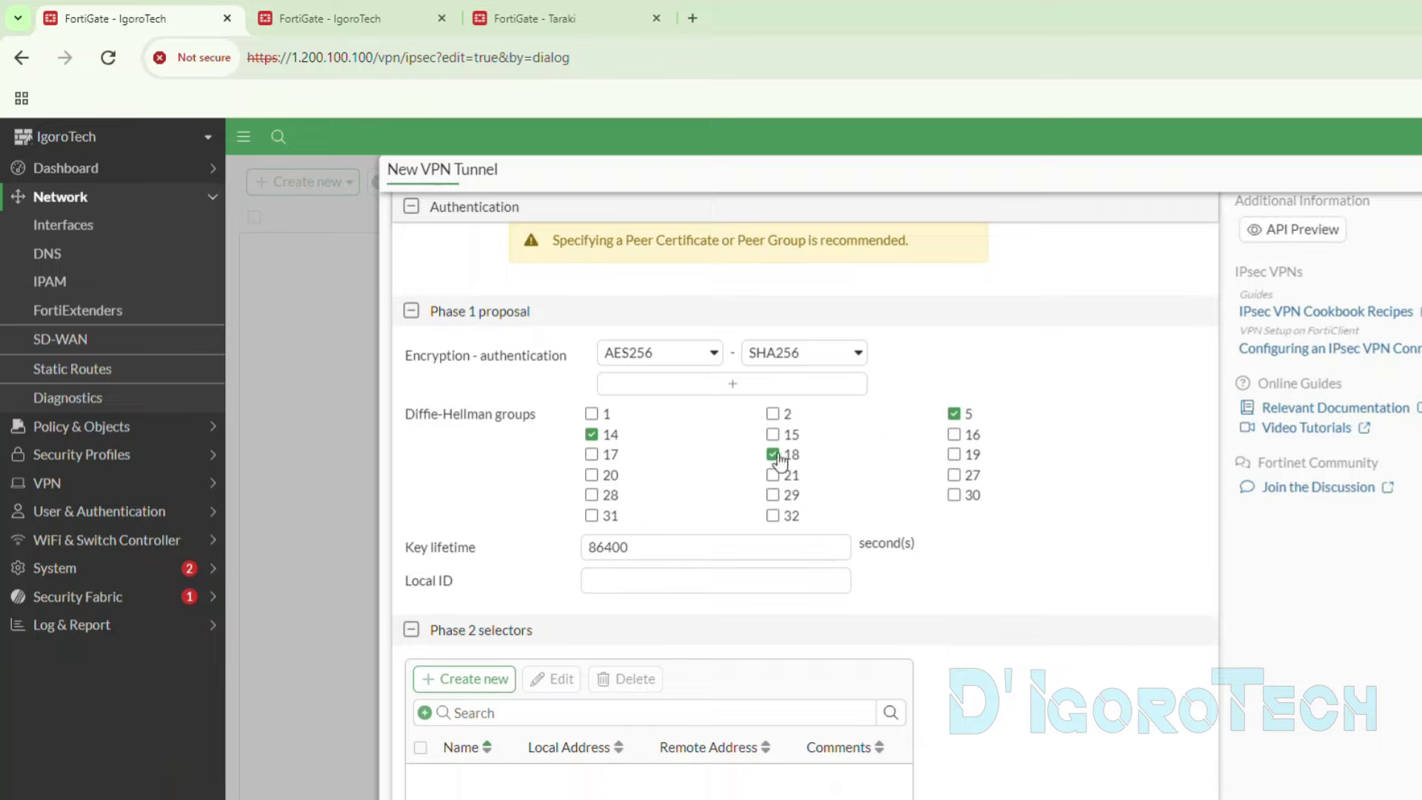
- Clear all selected Phase 1 Diffie-Hellman groups and select only group 15
left_click(591, 435)
left_click(772, 454)
left_click(953, 417)
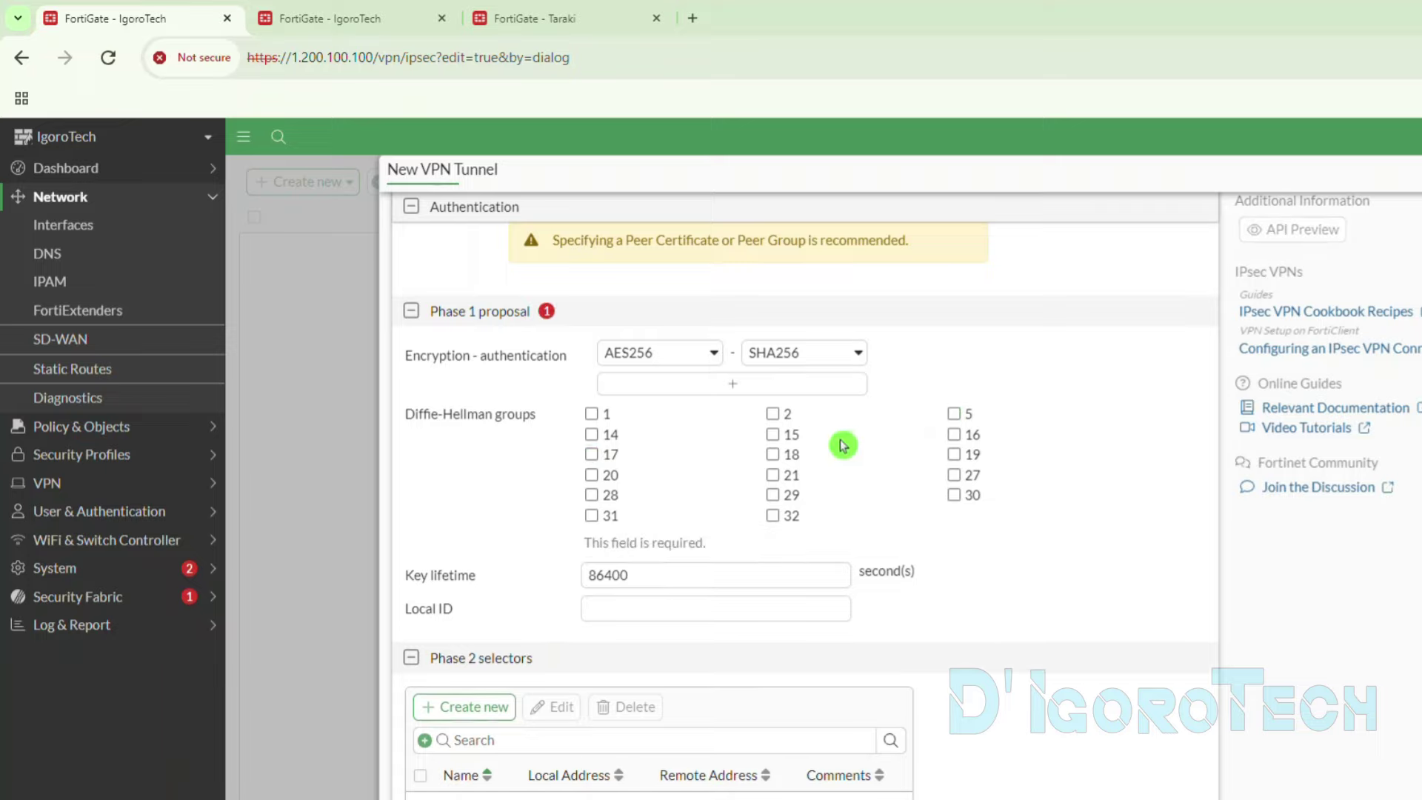
left_click(772, 436)
- Review the Phase 1 key lifetime and Local ID settings without editing them
left_click(672, 549)
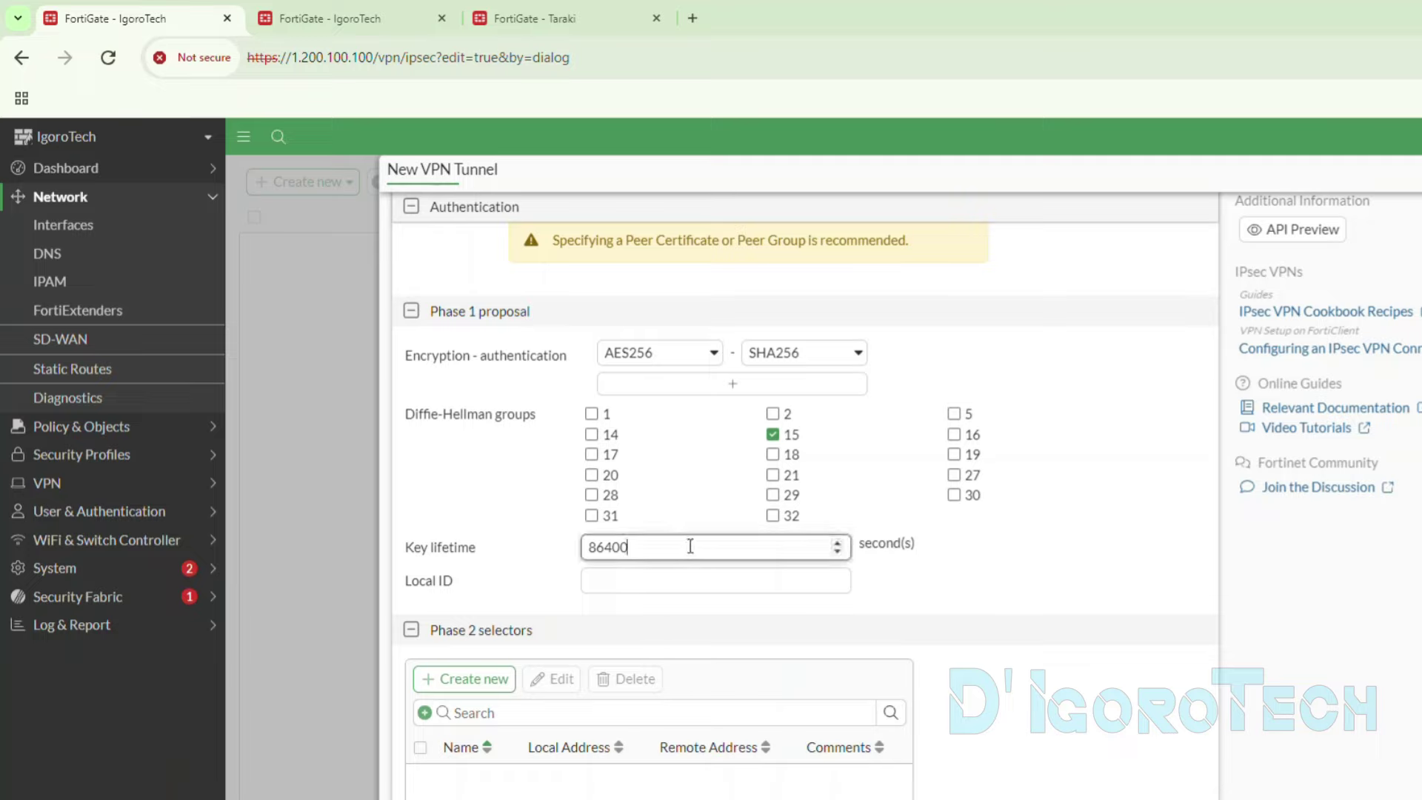
left_click_drag(689, 546, 500, 555)
left_click(500, 555)
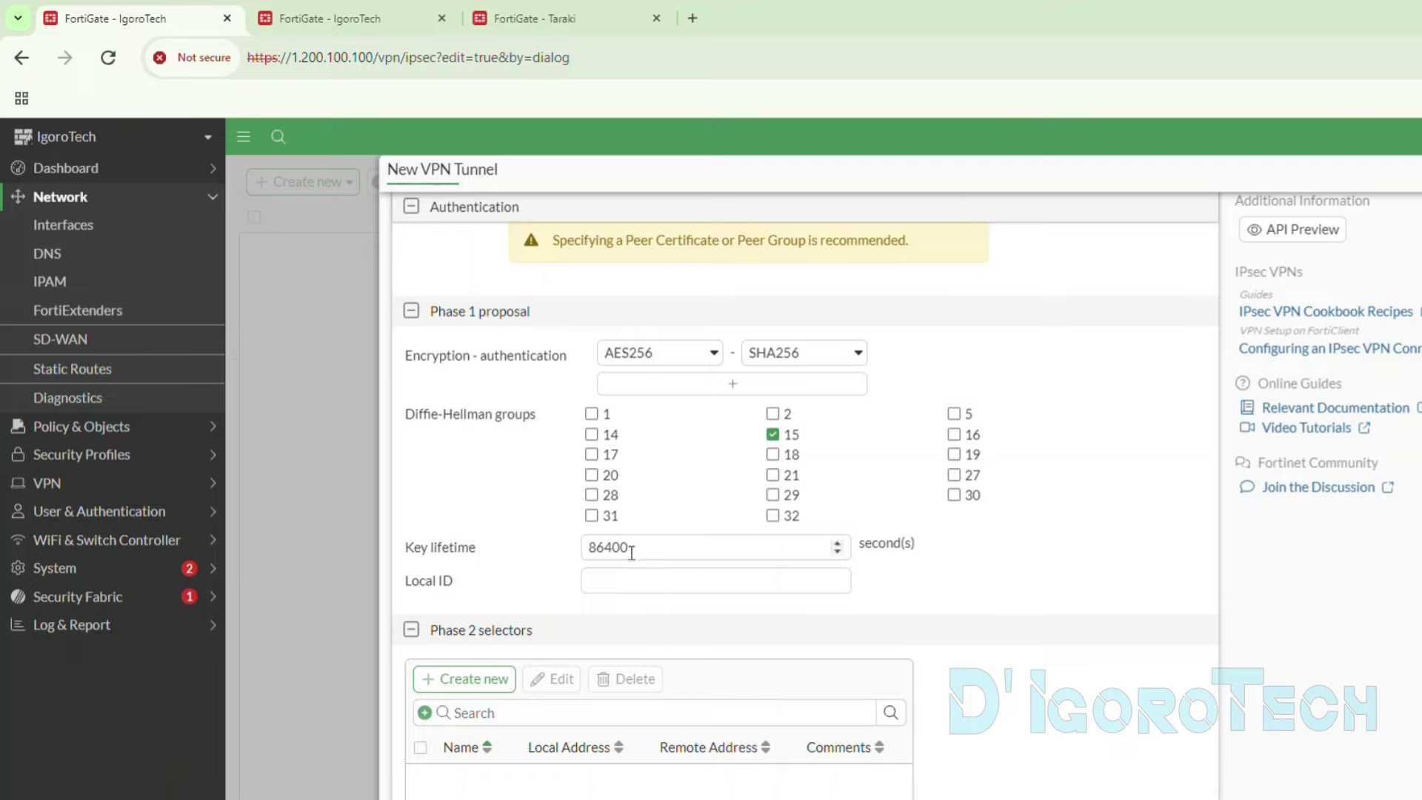
left_click(548, 560)
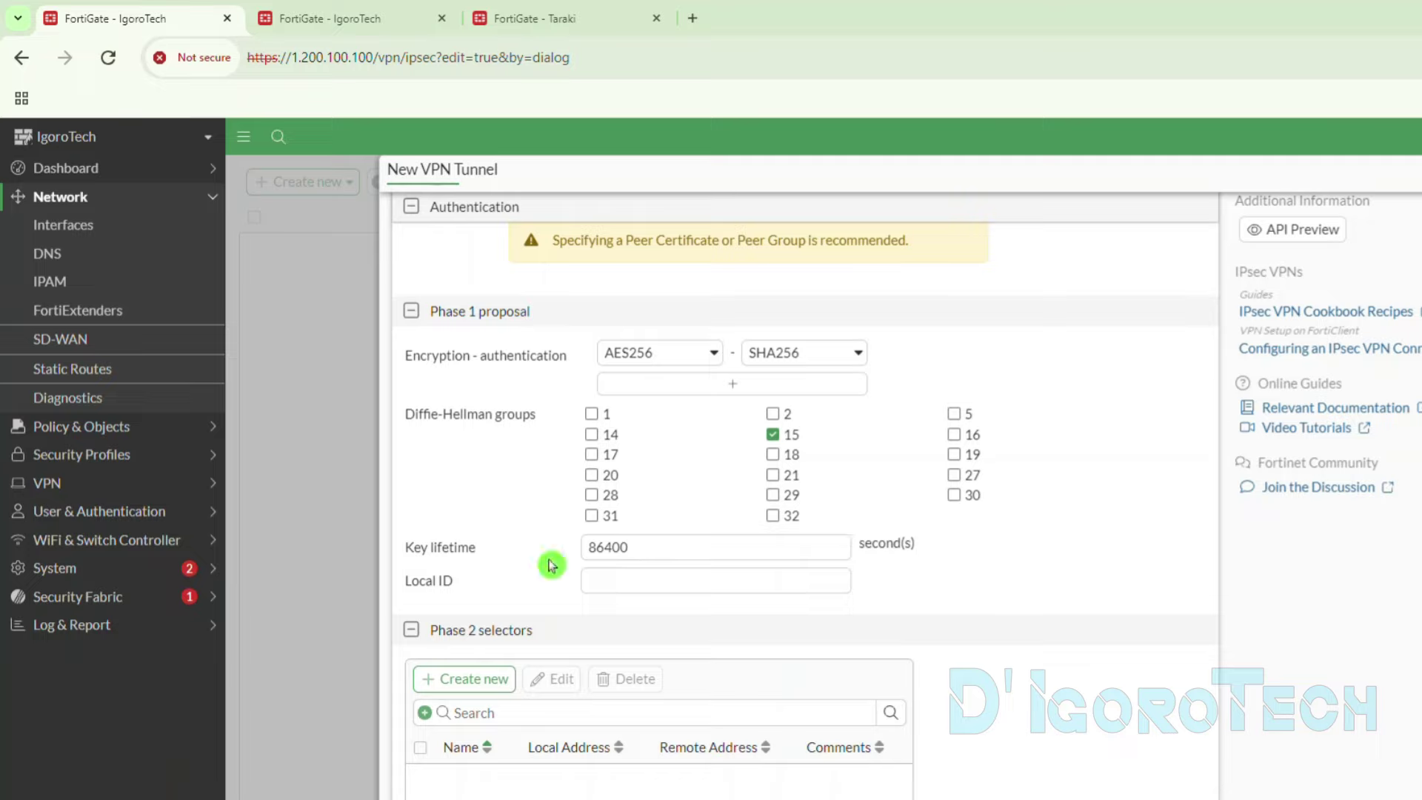
left_click(602, 577)
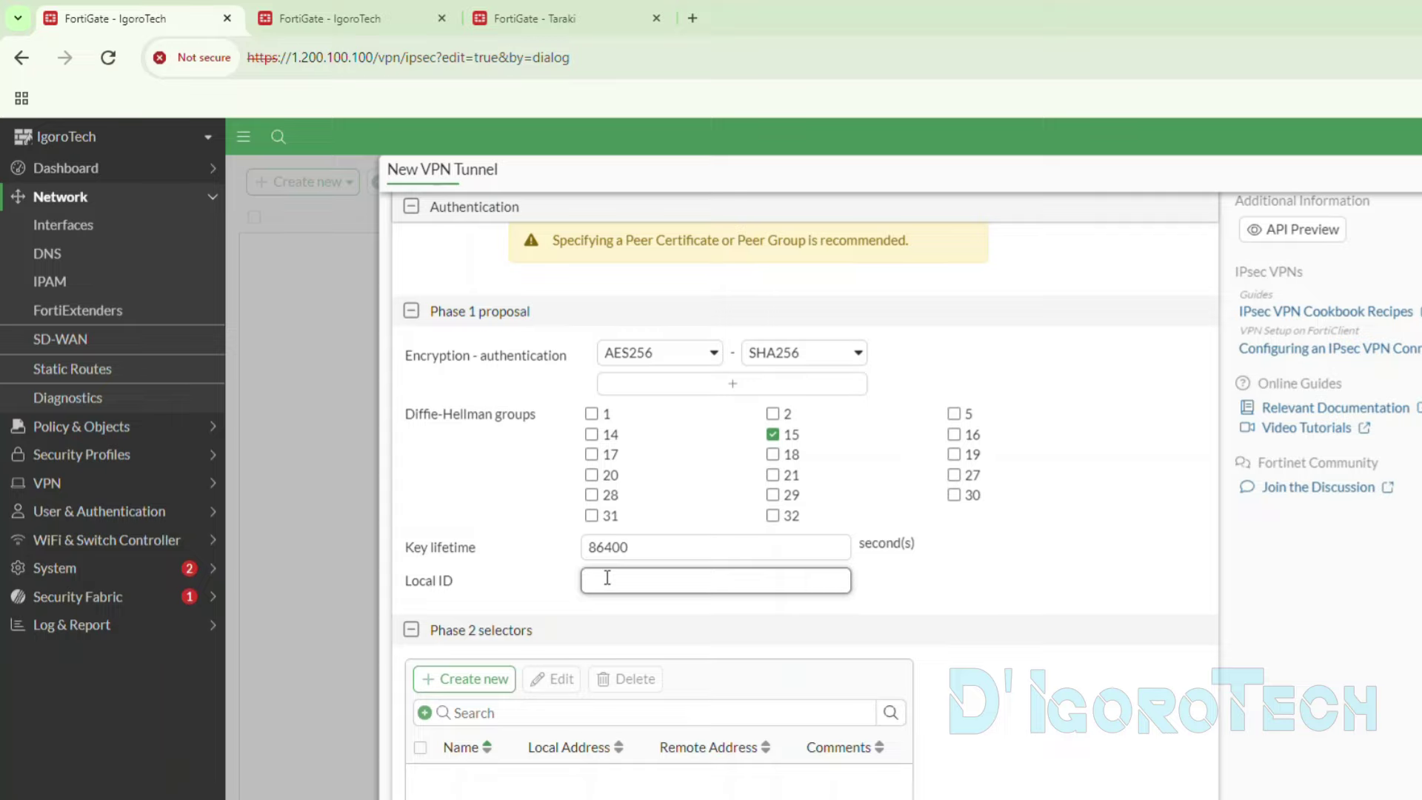
left_click(543, 568)
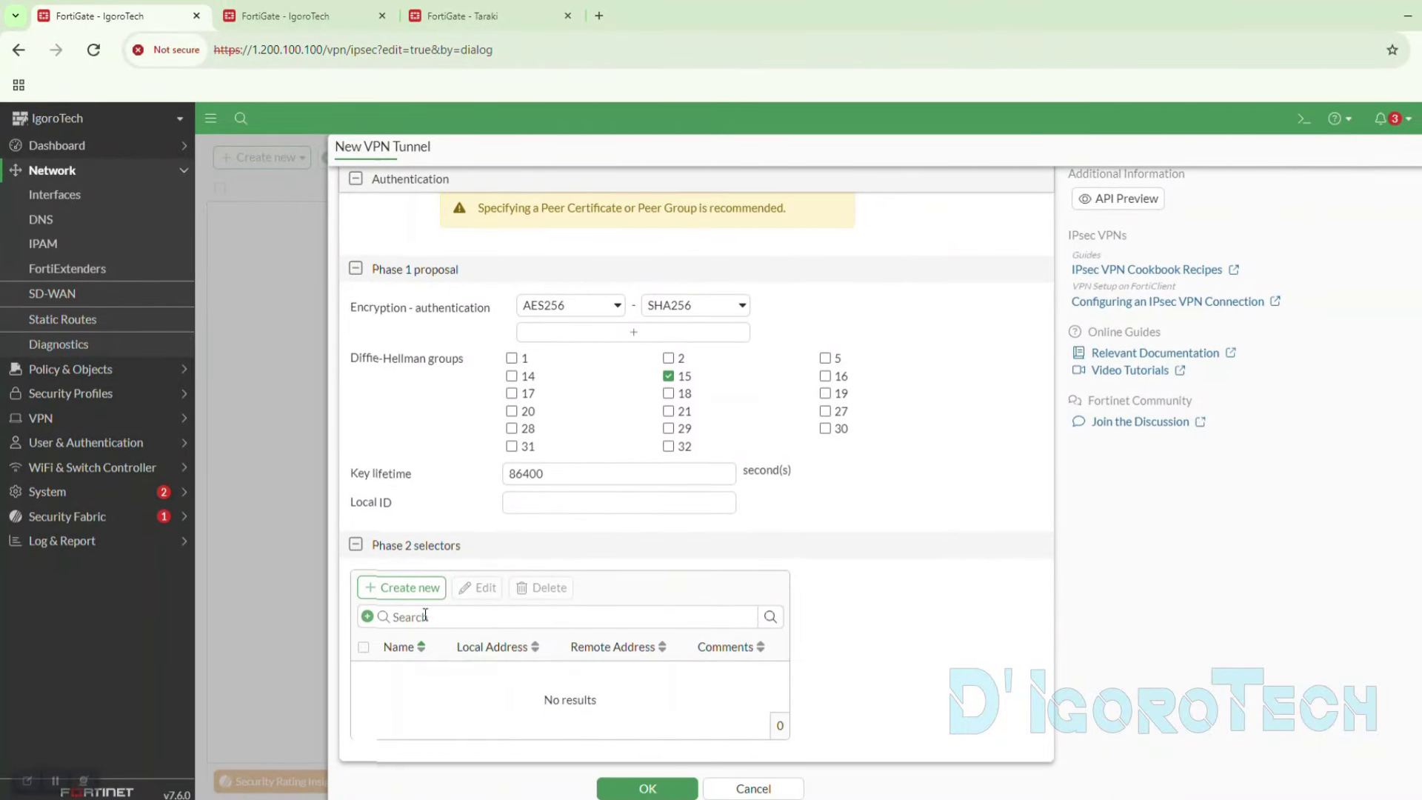
- Start a new Phase 2 selector with the name to_Taraki
left_click(421, 590)
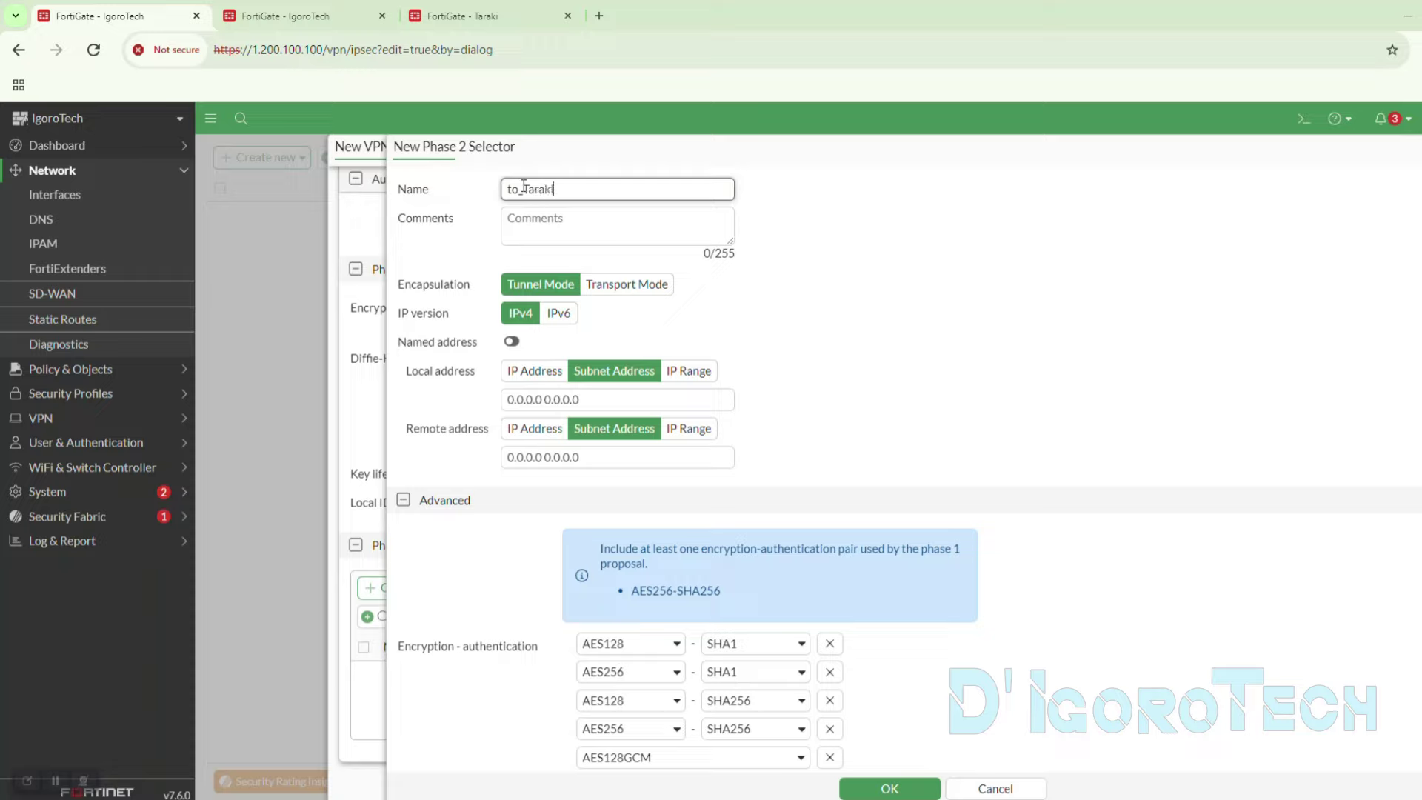
mouse_move(529, 189)
left_mouse_down()
mouse_move(508, 187)
mouse_move(557, 189)
left_mouse_up()
left_click(573, 191)
left_click(473, 351)
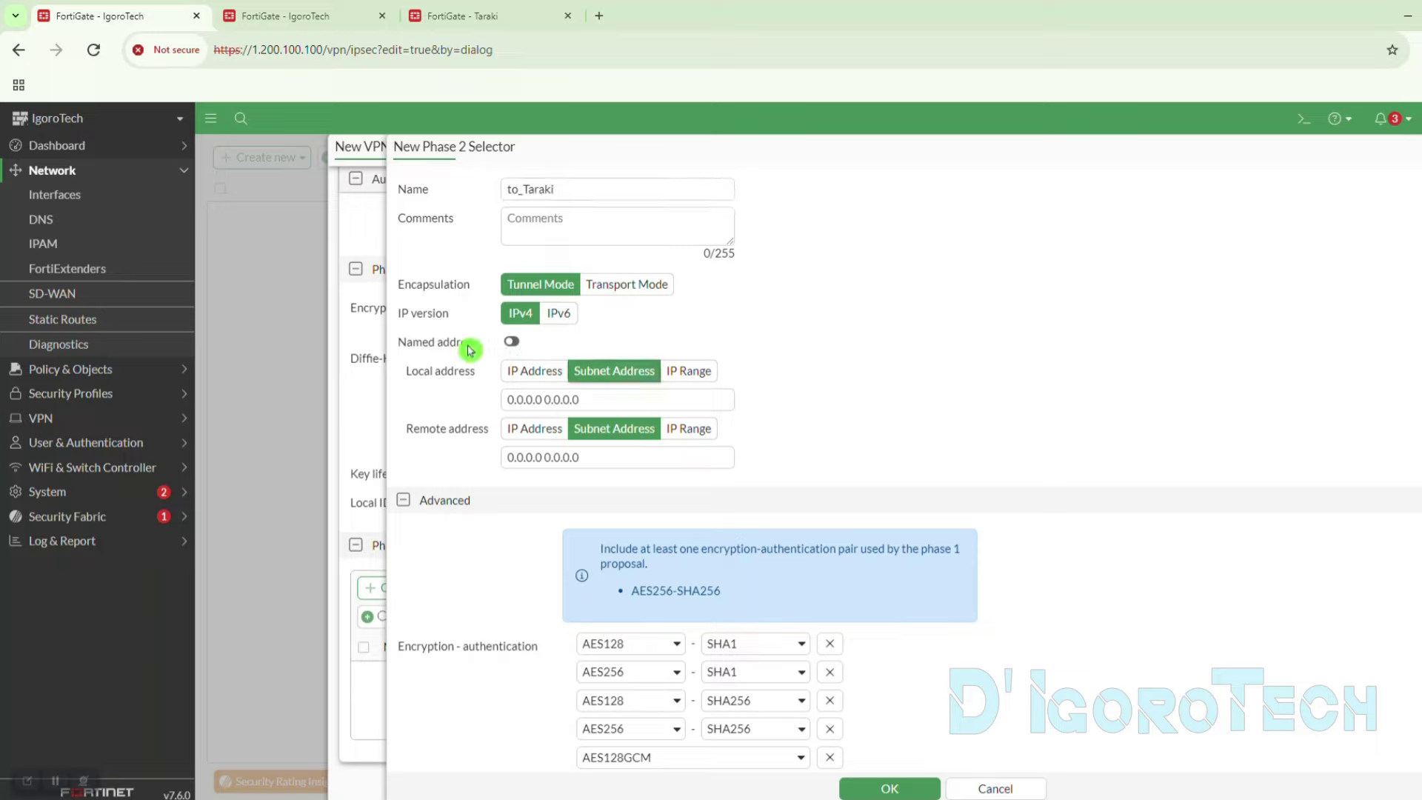
- Try named addresses for the Phase 2 selector, inspect the internal address among the local choices, and switch named addresses off again
left_click(511, 343)
left_click(563, 373)
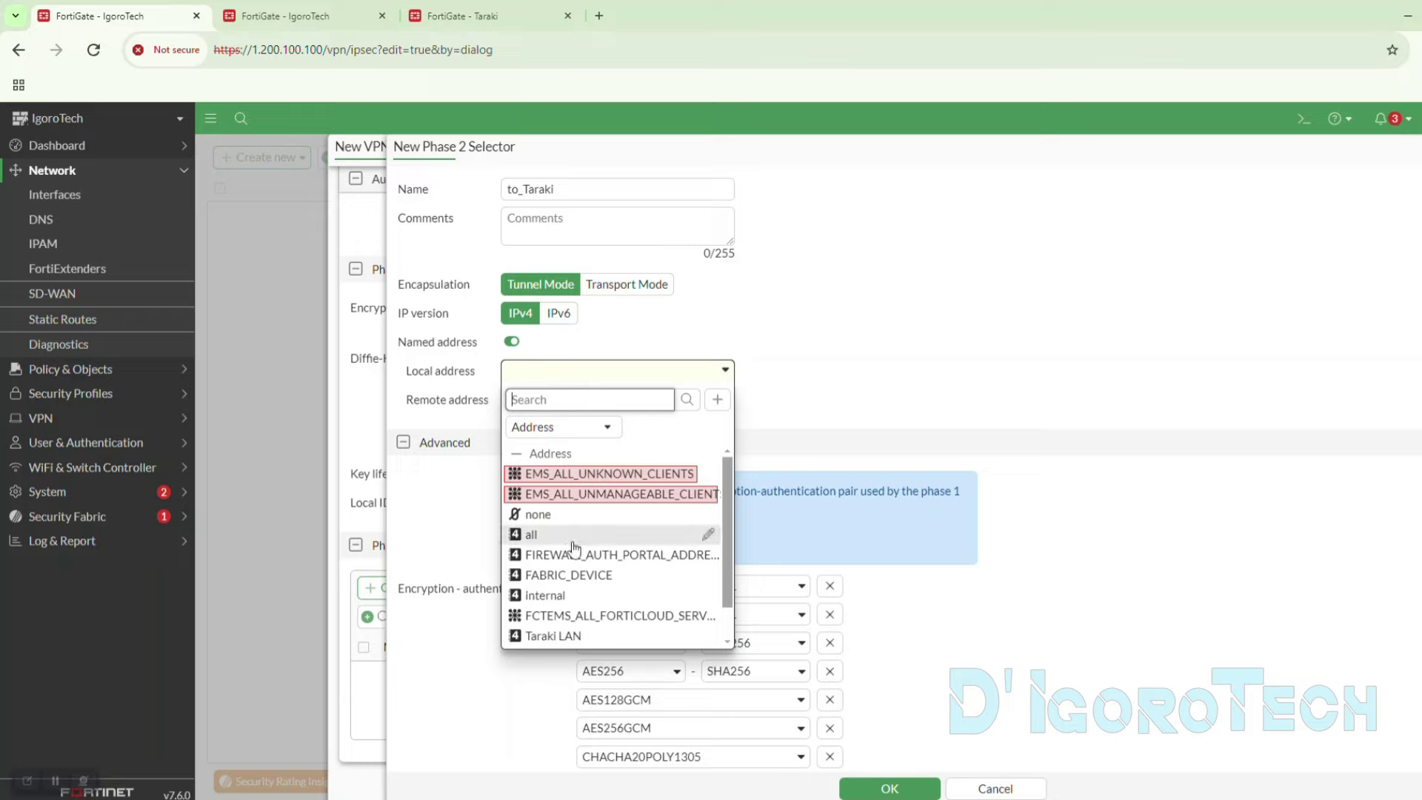
scroll(574, 548, "down", 1)
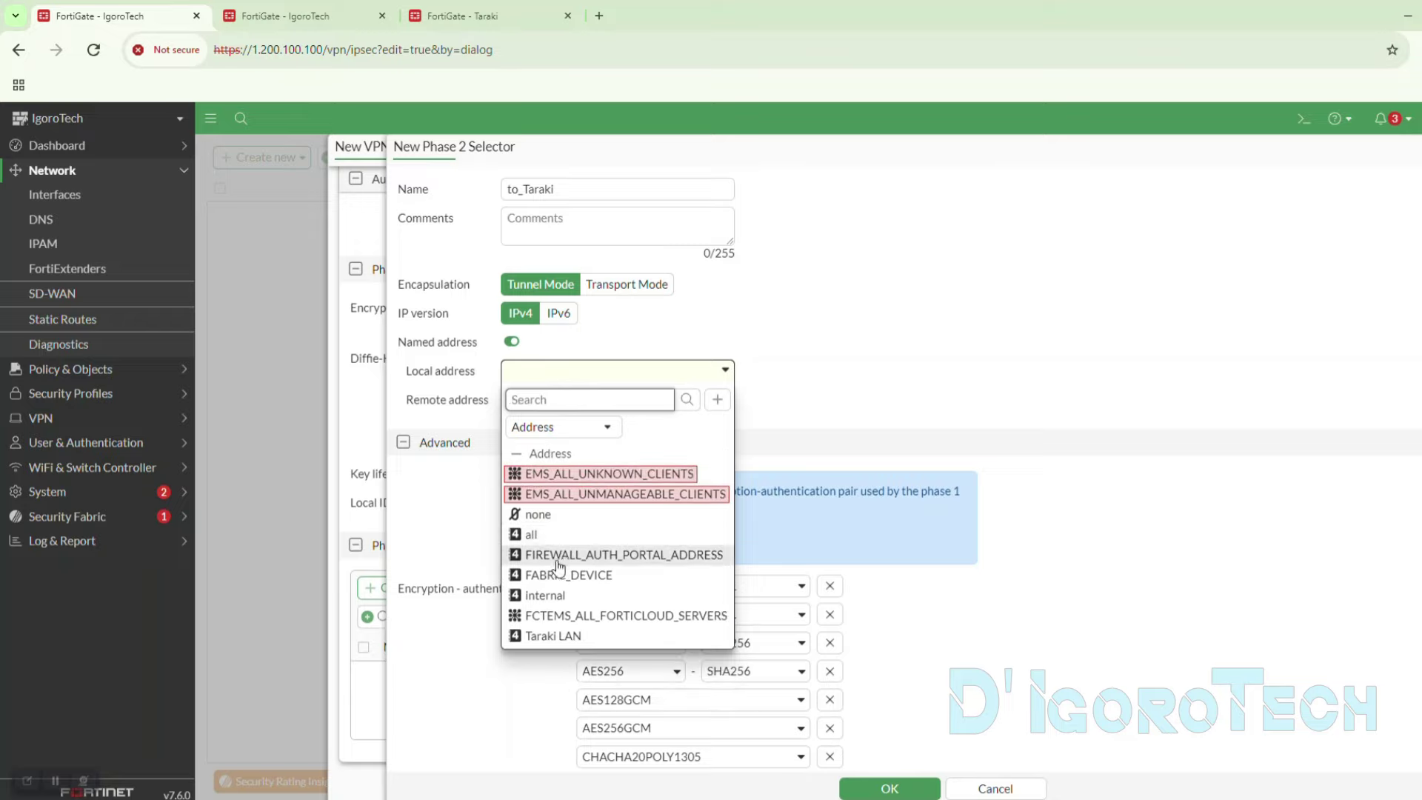
mouse_move(559, 595)
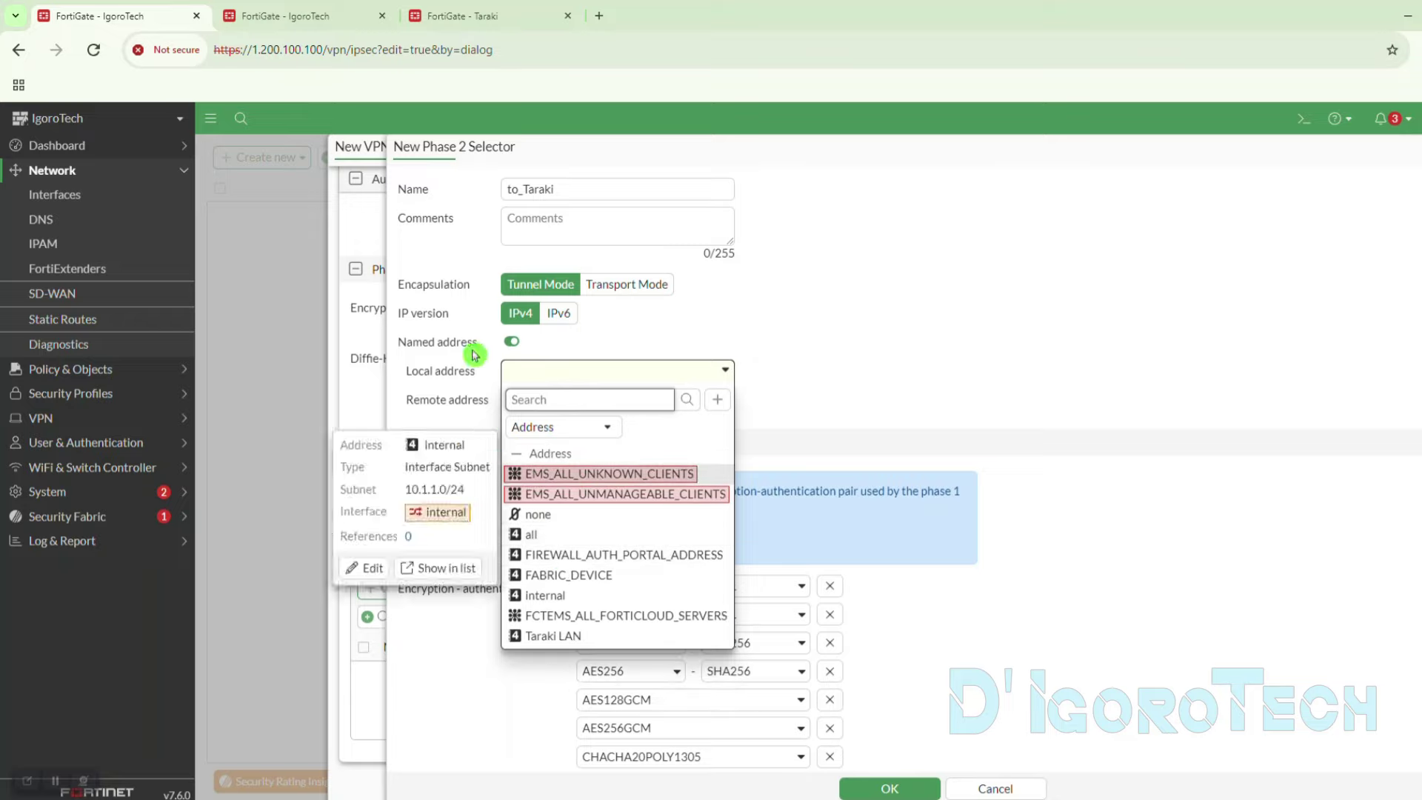
left_click(511, 341)
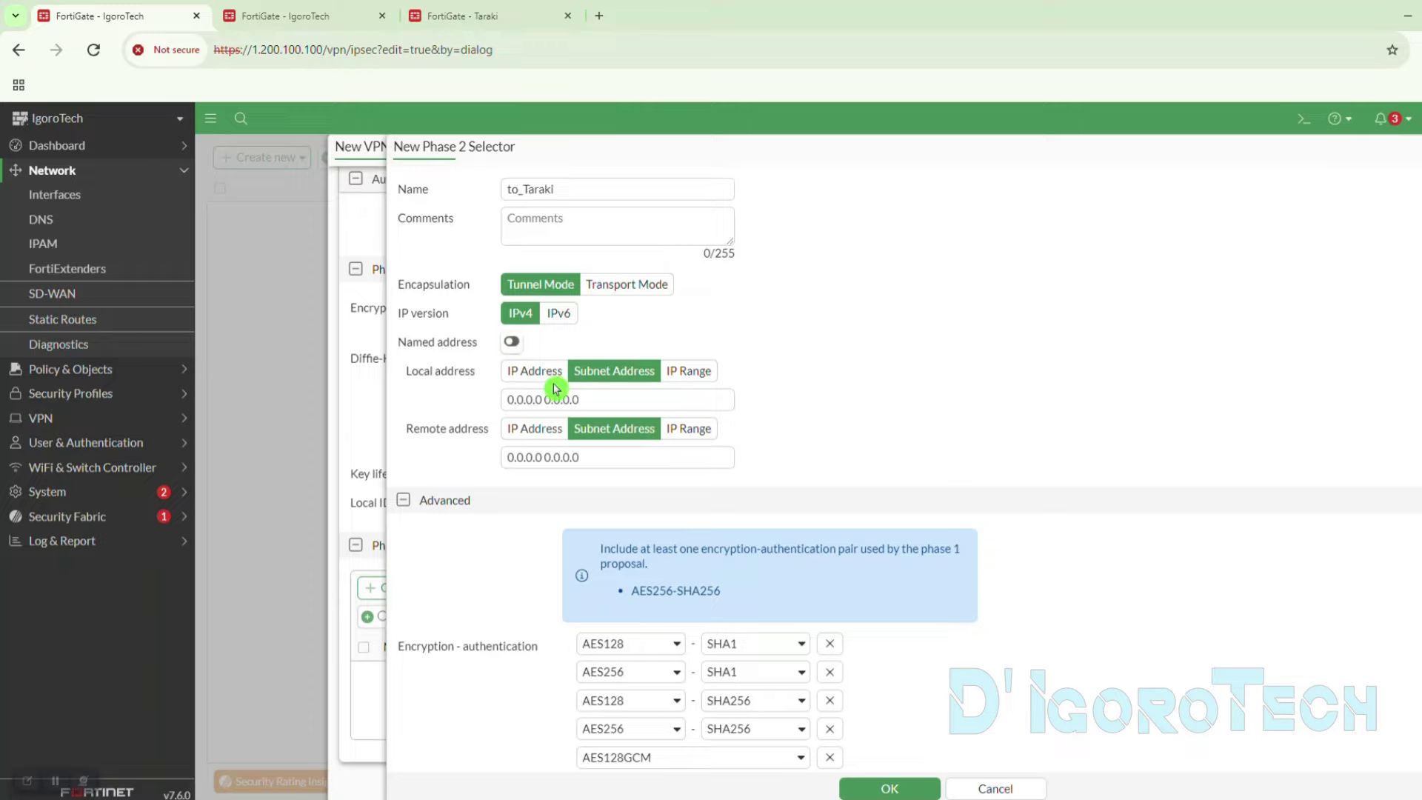
- Try the IP Address and IP Range types for the Phase 2 local address and return to Subnet Address
left_click_drag(607, 400, 503, 400)
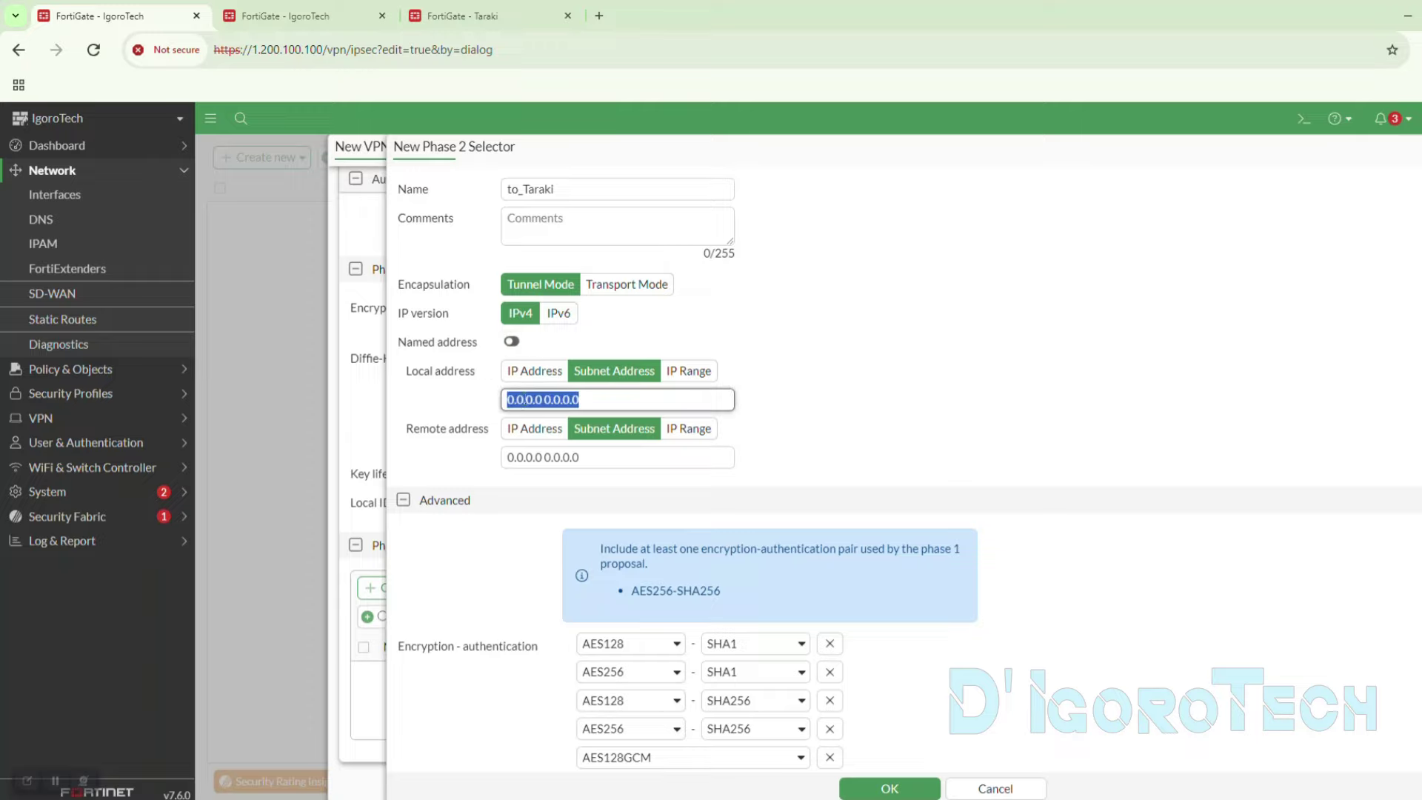
left_click(806, 405)
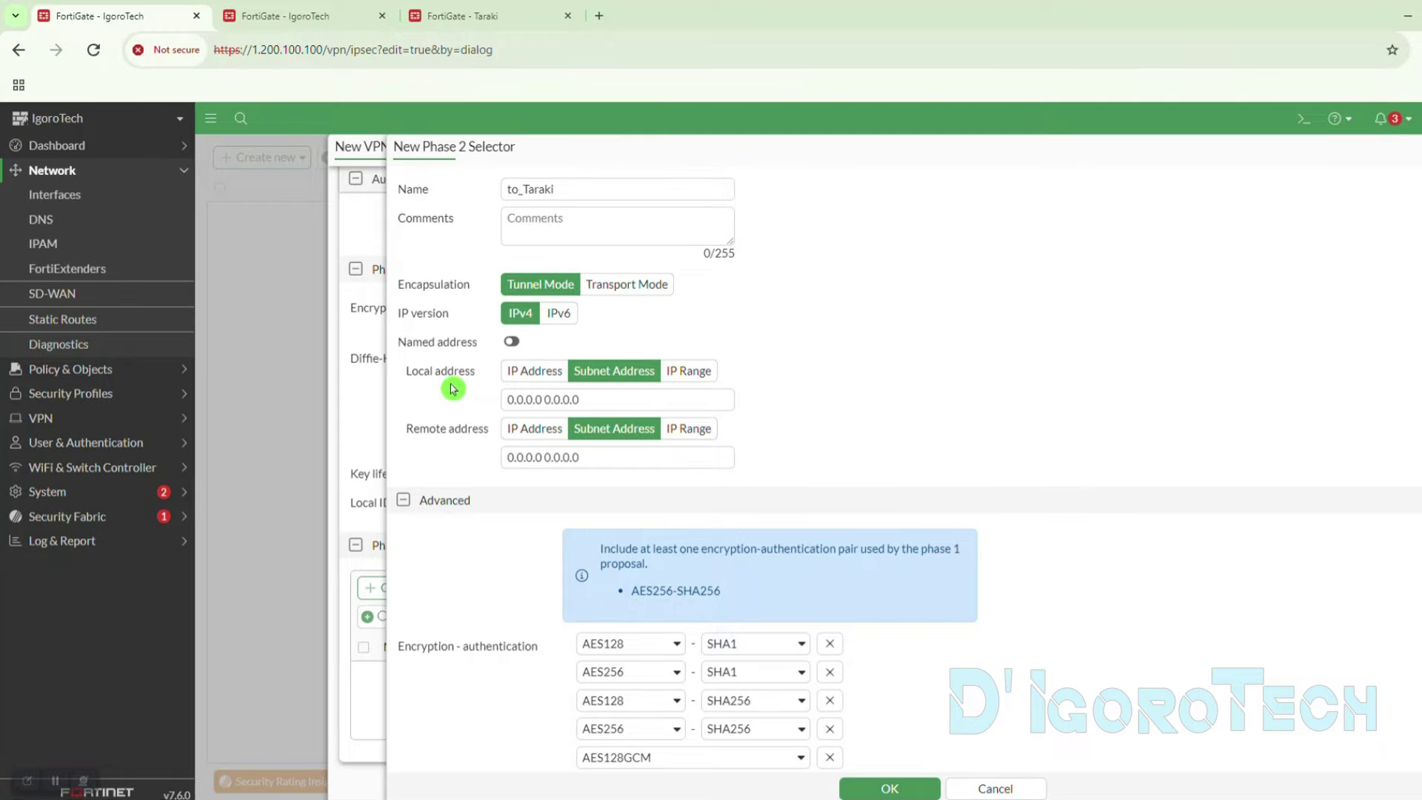
left_click(527, 371)
left_click(612, 371)
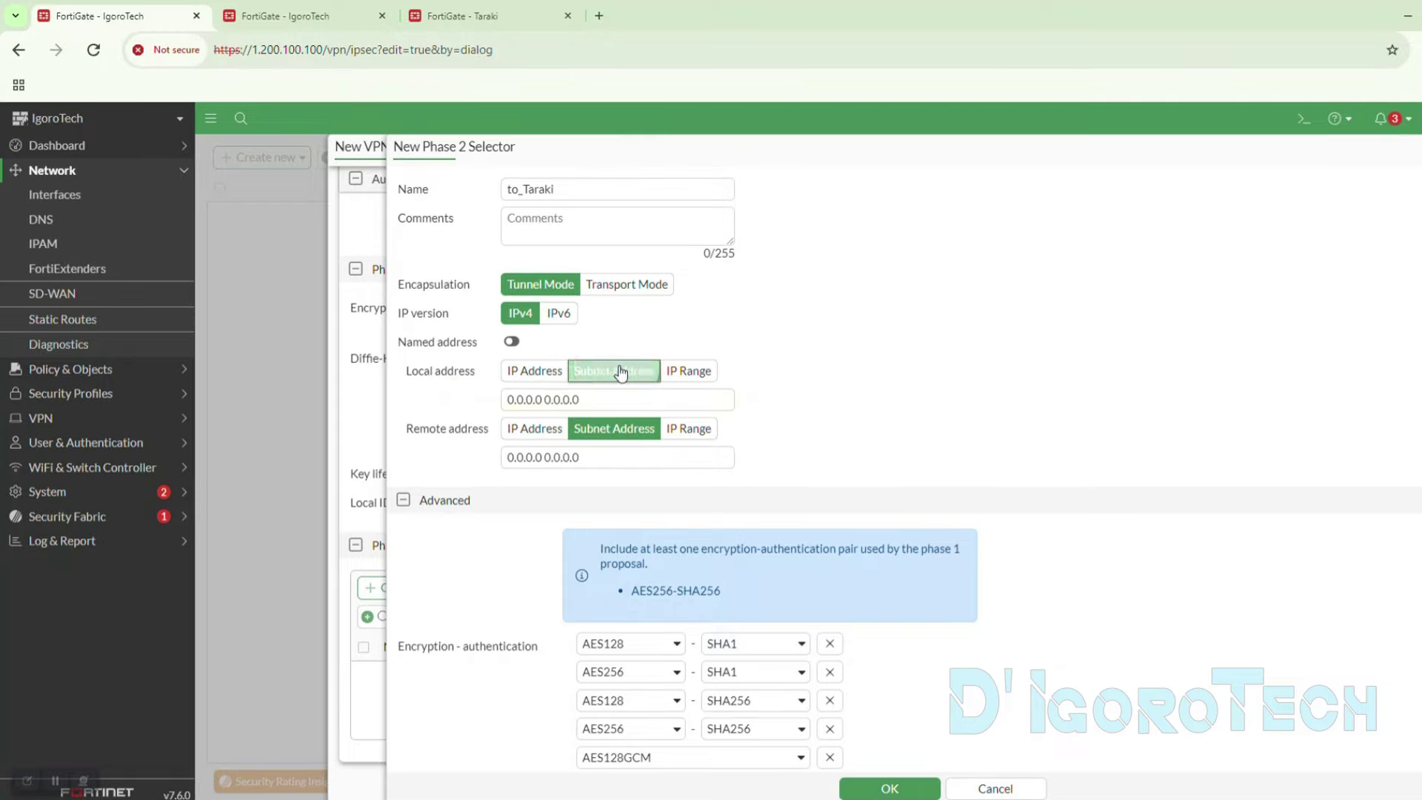
left_click(688, 374)
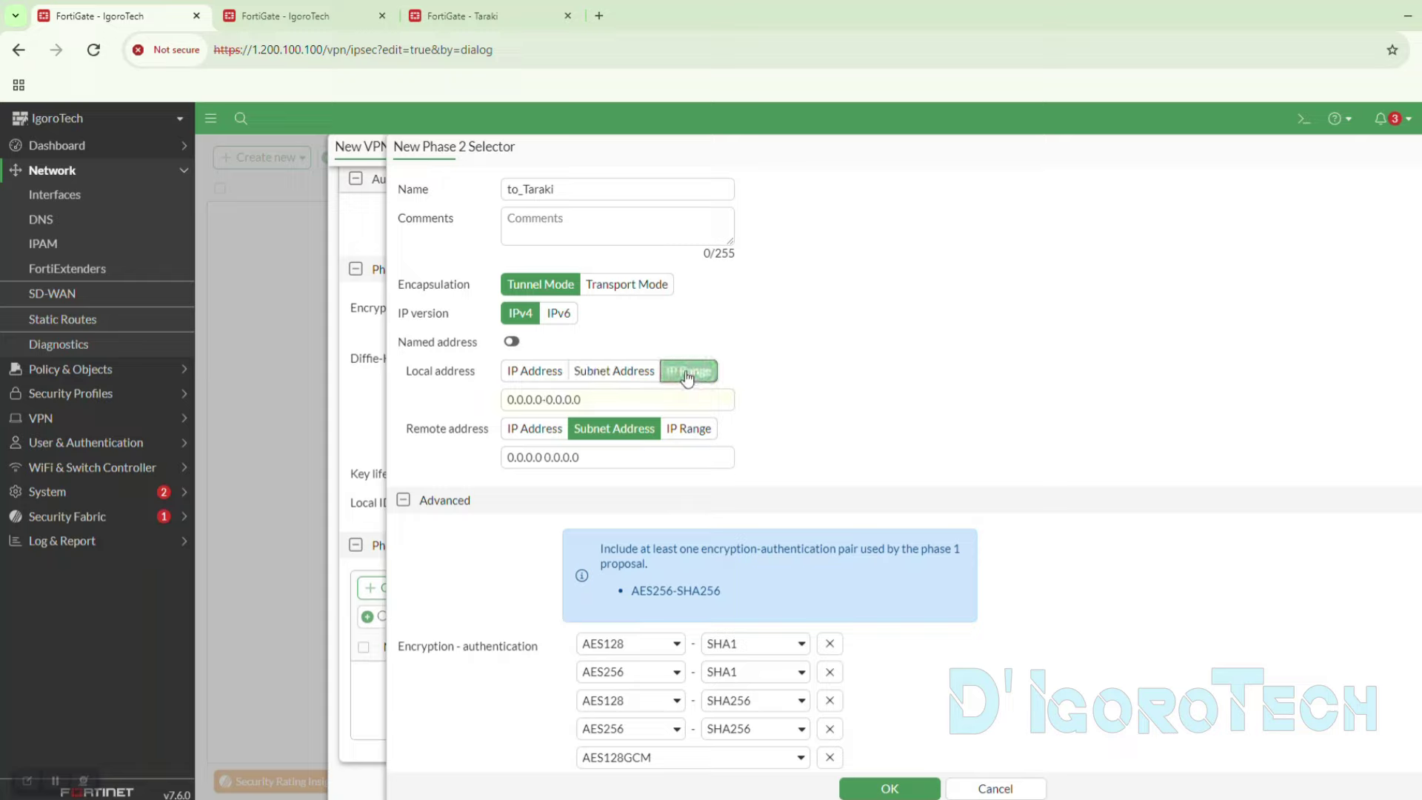
left_click(589, 379)
triple_click(504, 401)
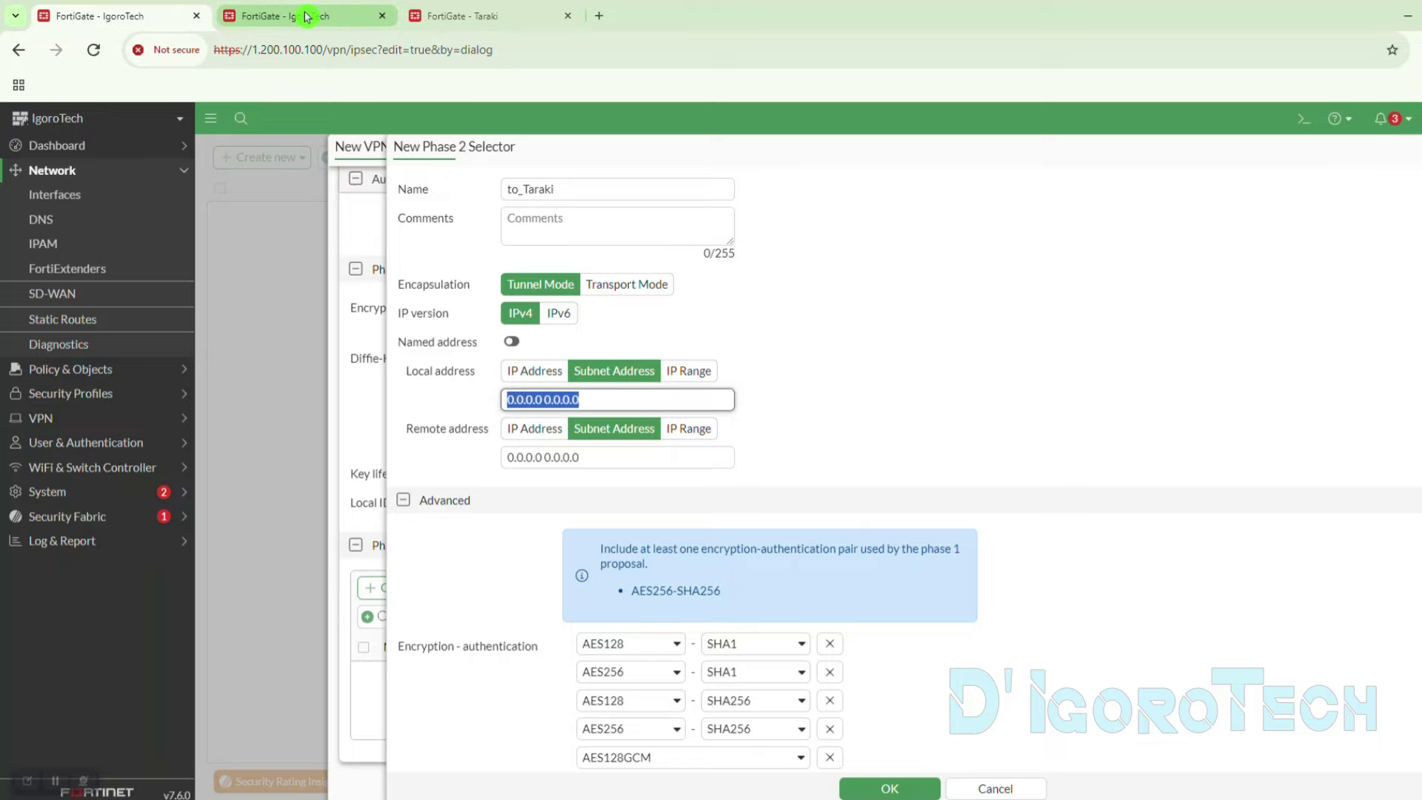
left_click(422, 386)
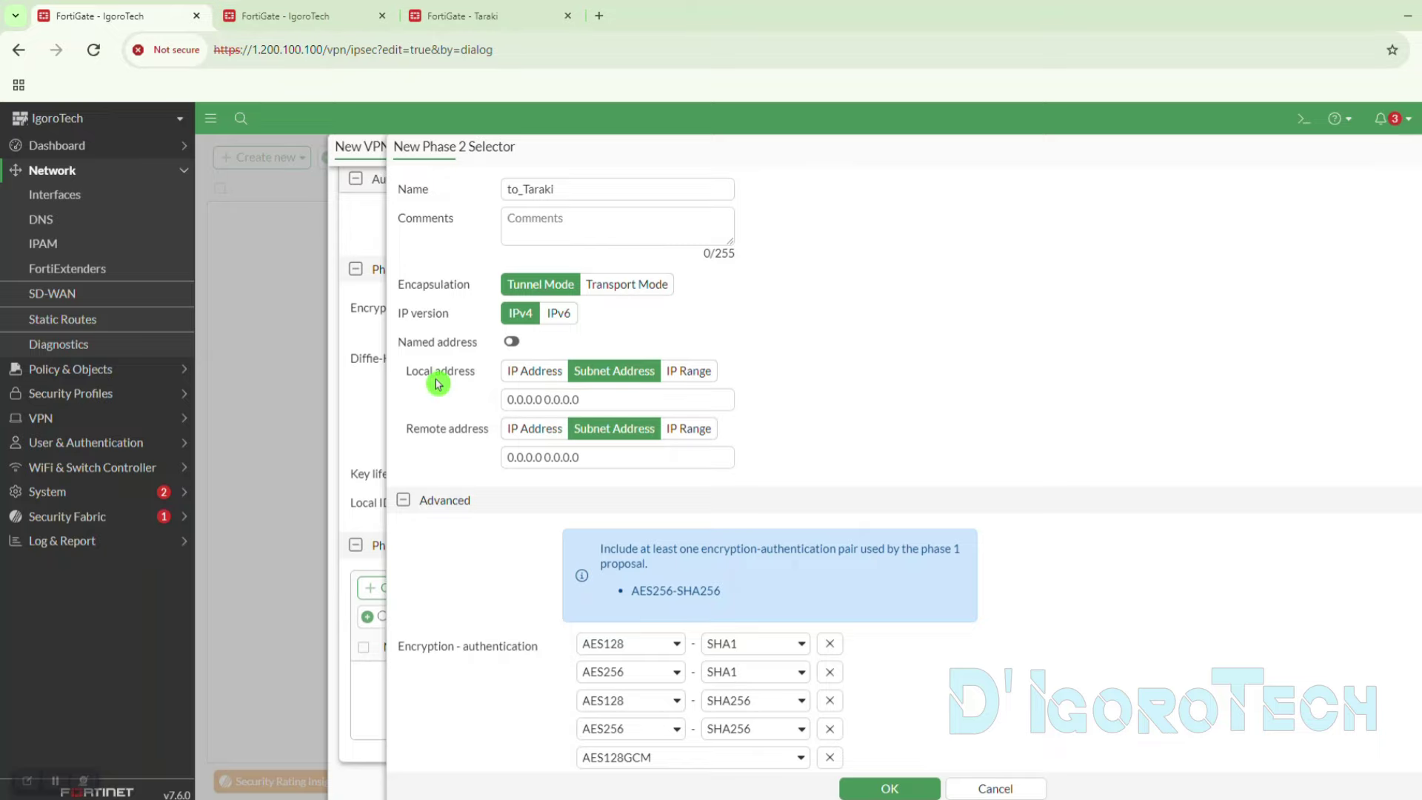
- Set the Phase 2 local subnet to 10.1.1.0/24, copying the network part from the IgoroTech FortiGate's internal interface
left_click(304, 17)
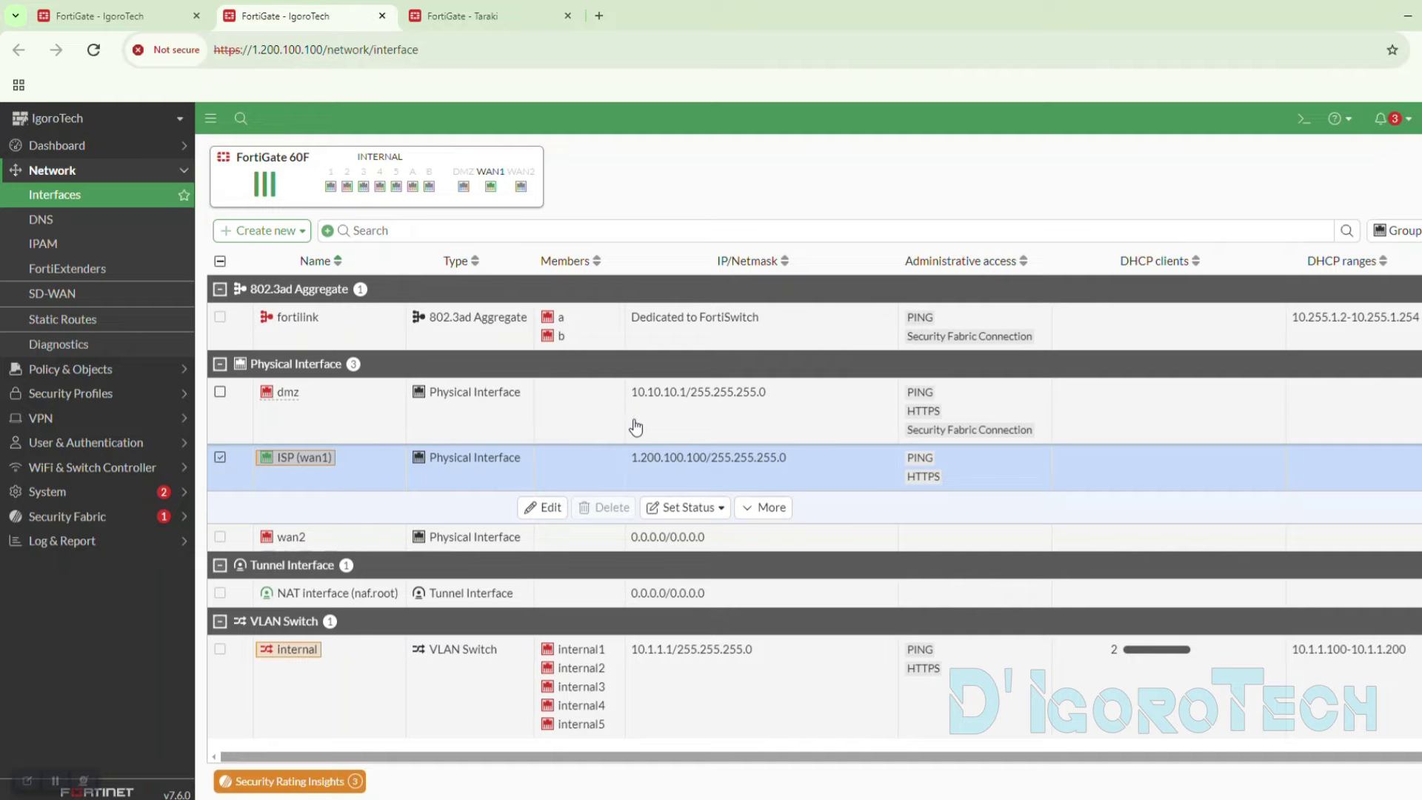
left_click_drag(630, 649, 659, 654)
key("ctrl+c")
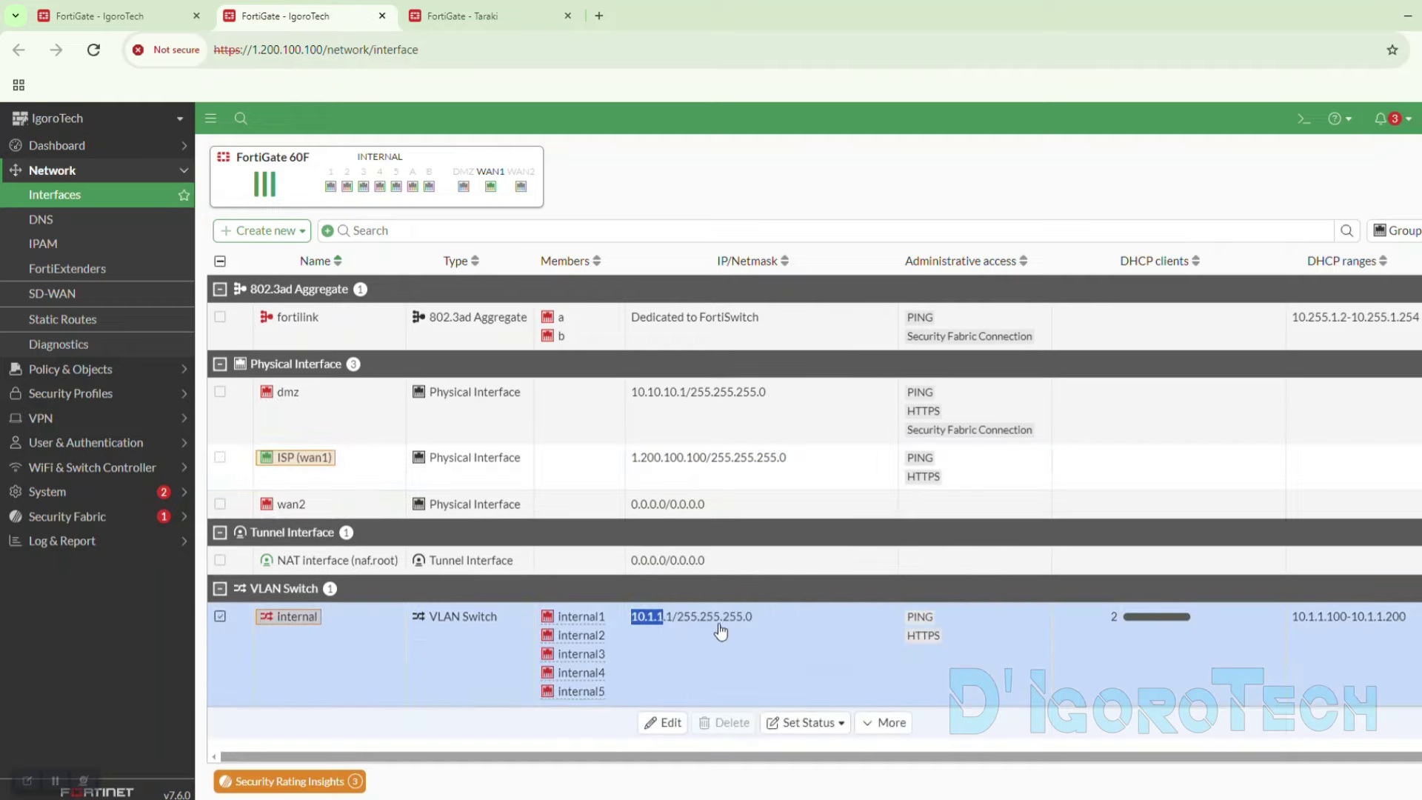
left_click(159, 14)
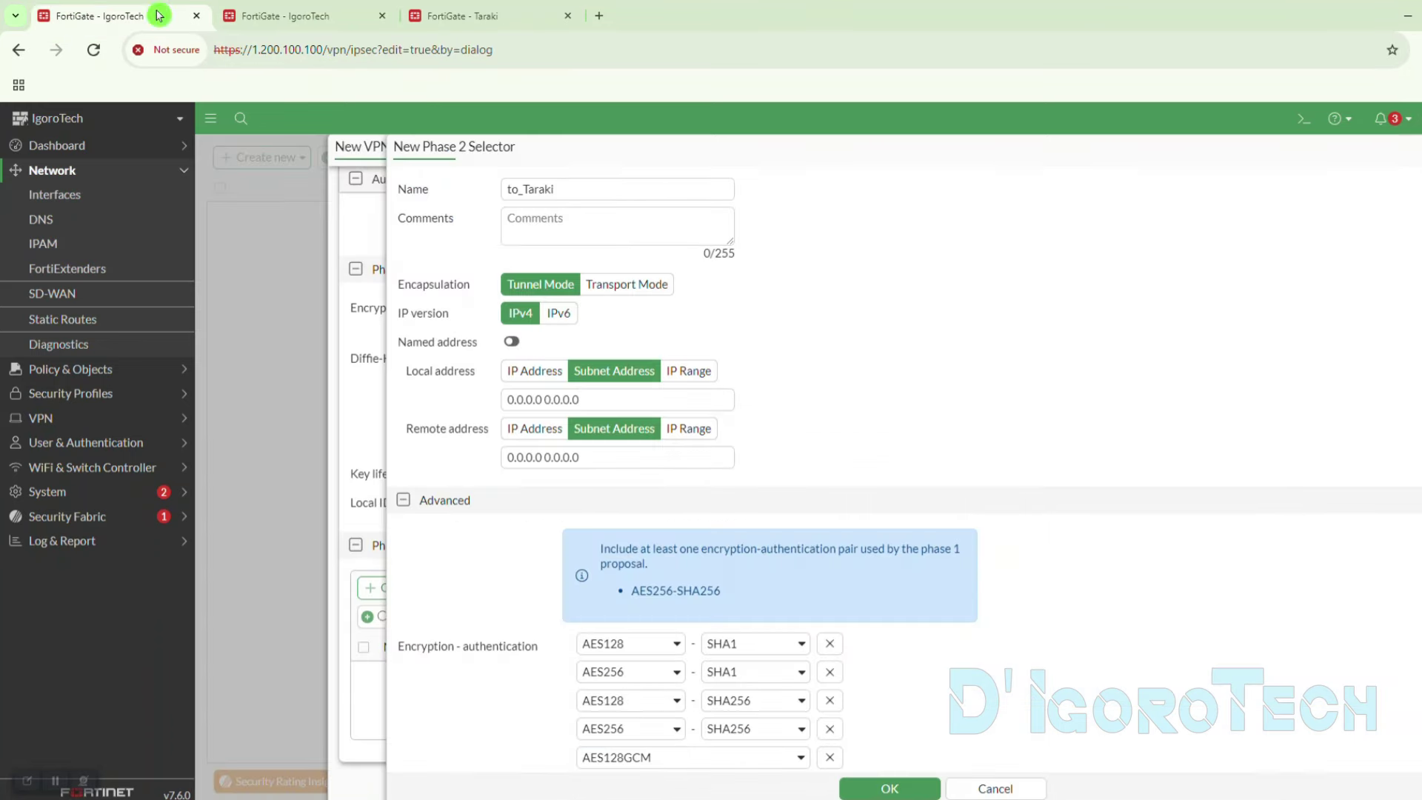
left_click_drag(589, 400, 482, 390)
key("ctrl+v")
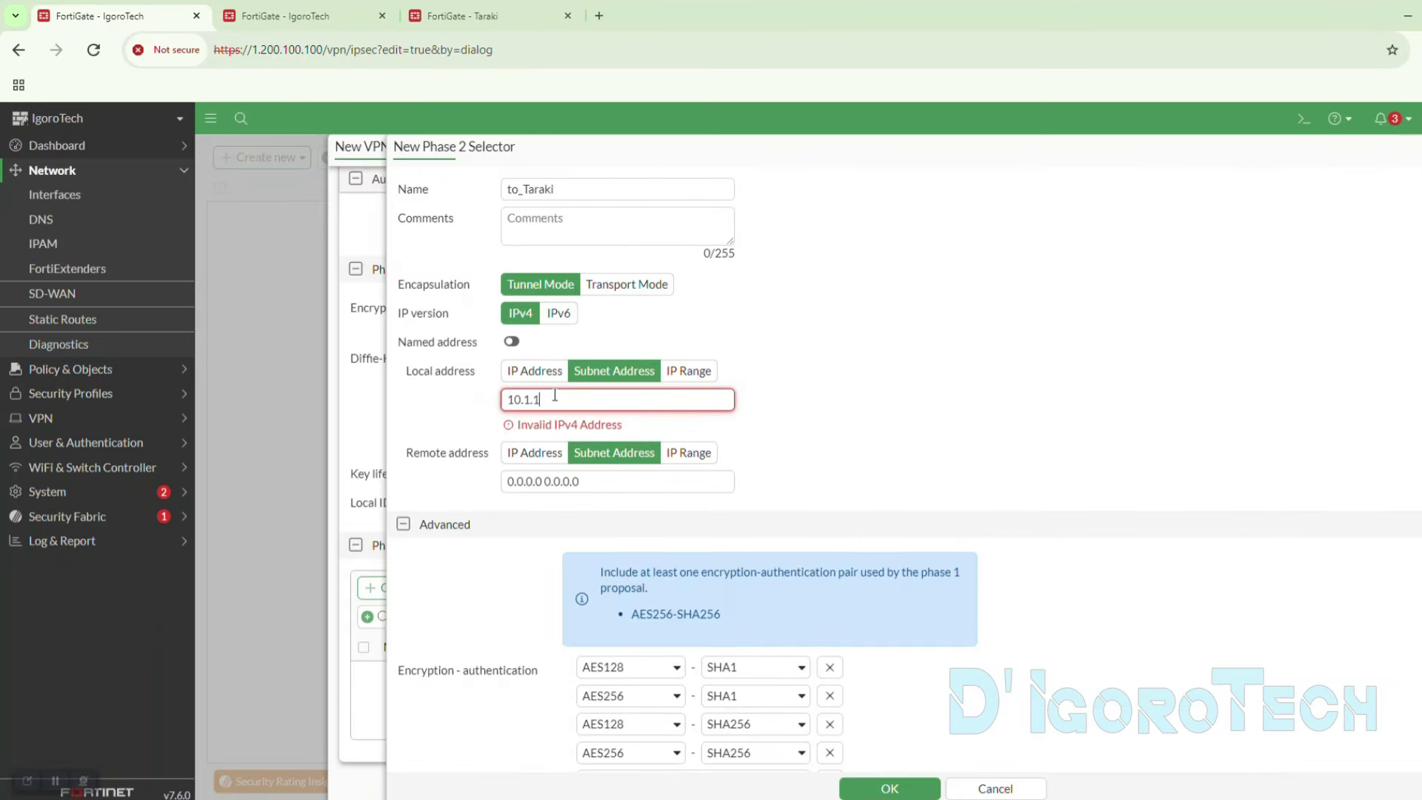
type(".0/24")
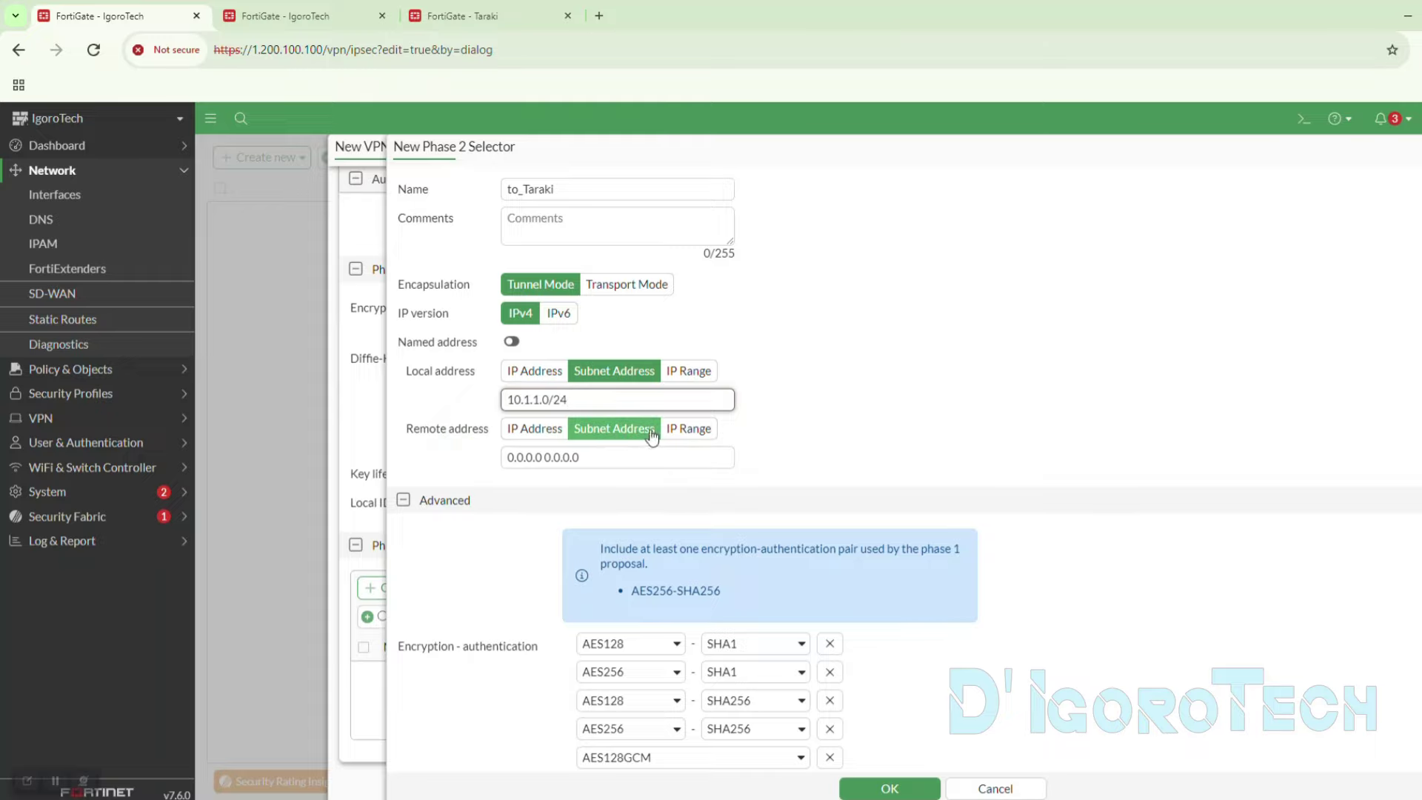
- Set the Phase 2 remote subnet to 192.168.1.0/24, copying the network part from the Taraki FortiGate's internal interface
left_click(611, 454)
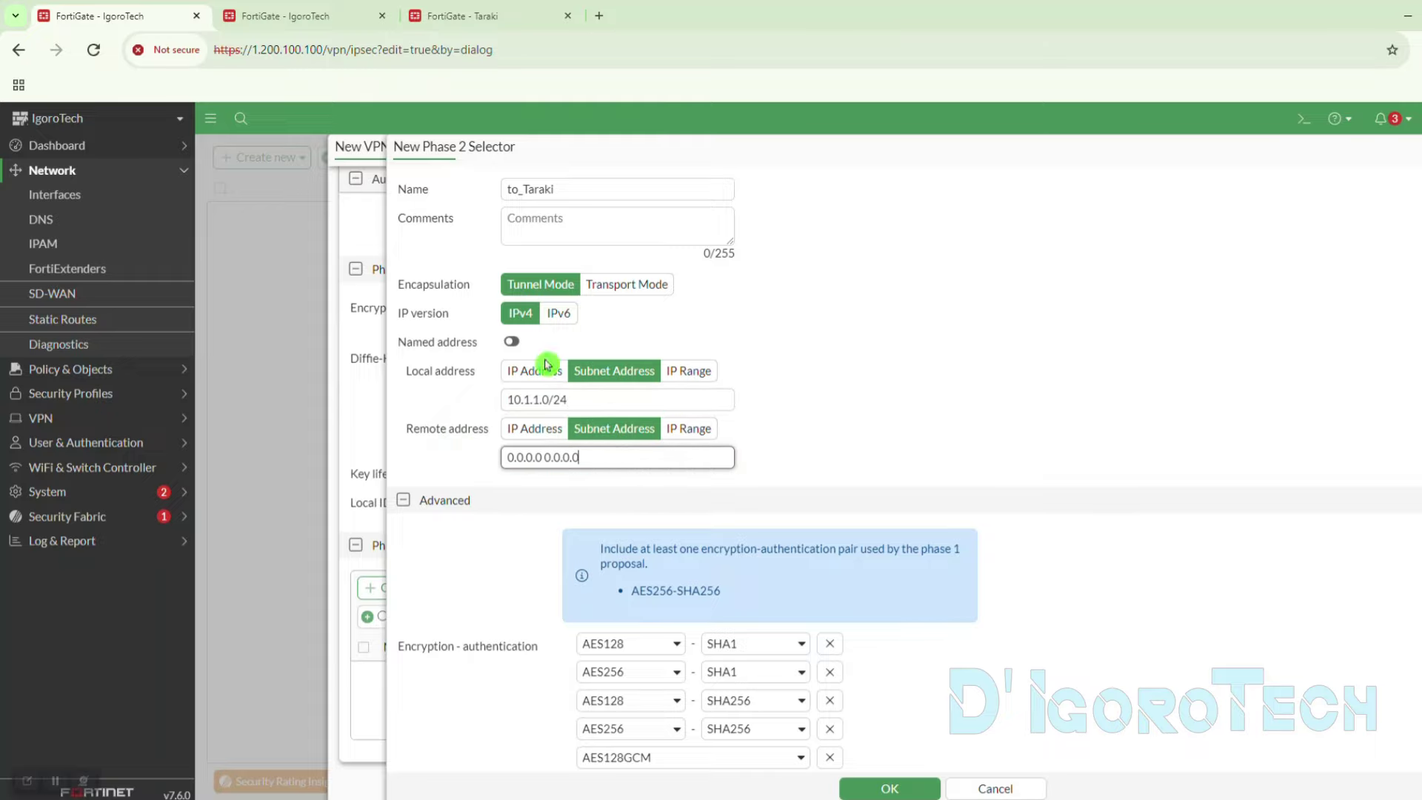
left_click(482, 17)
left_click(701, 427)
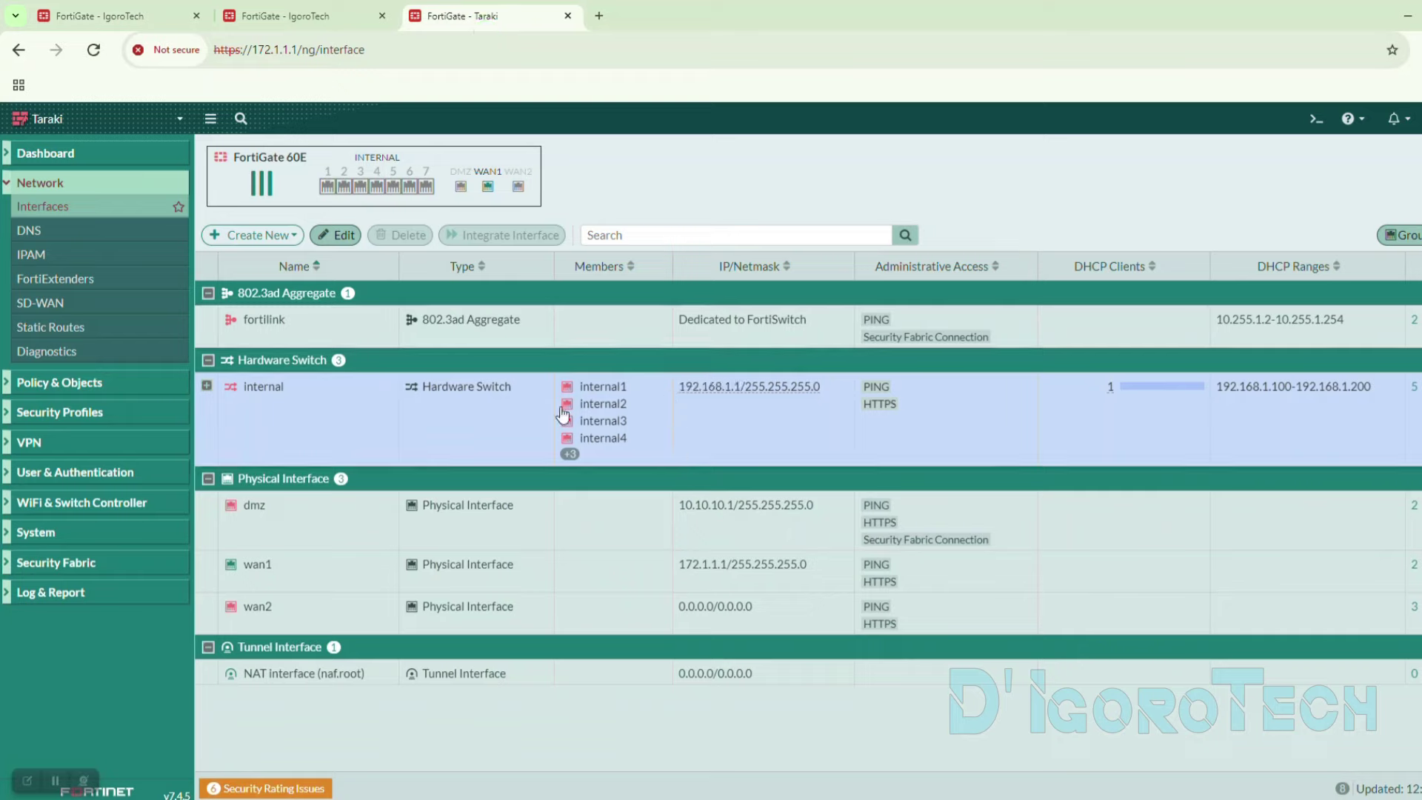
left_click_drag(674, 394, 732, 394)
key("ctrl+c")
left_click(143, 22)
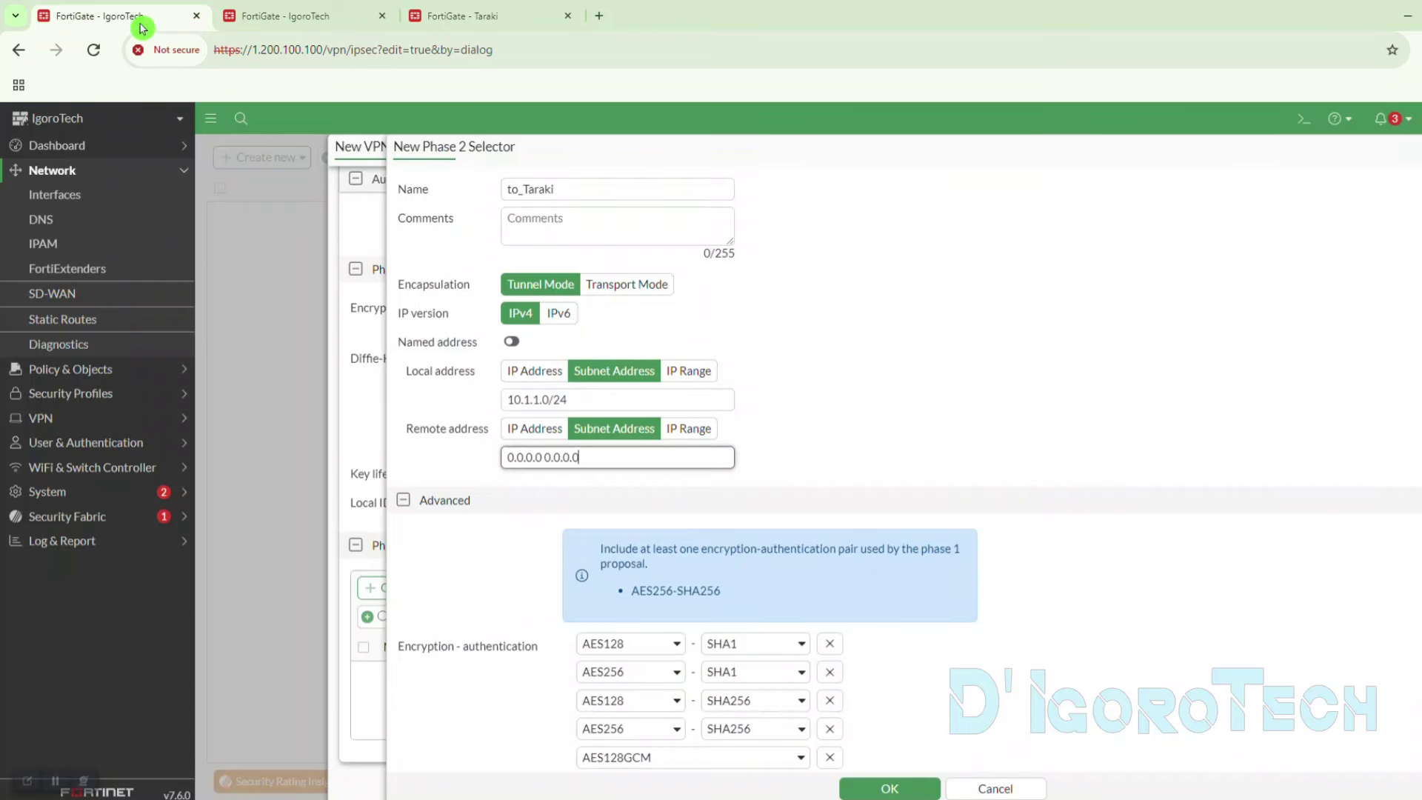
triple_click(558, 460)
key("ctrl+v")
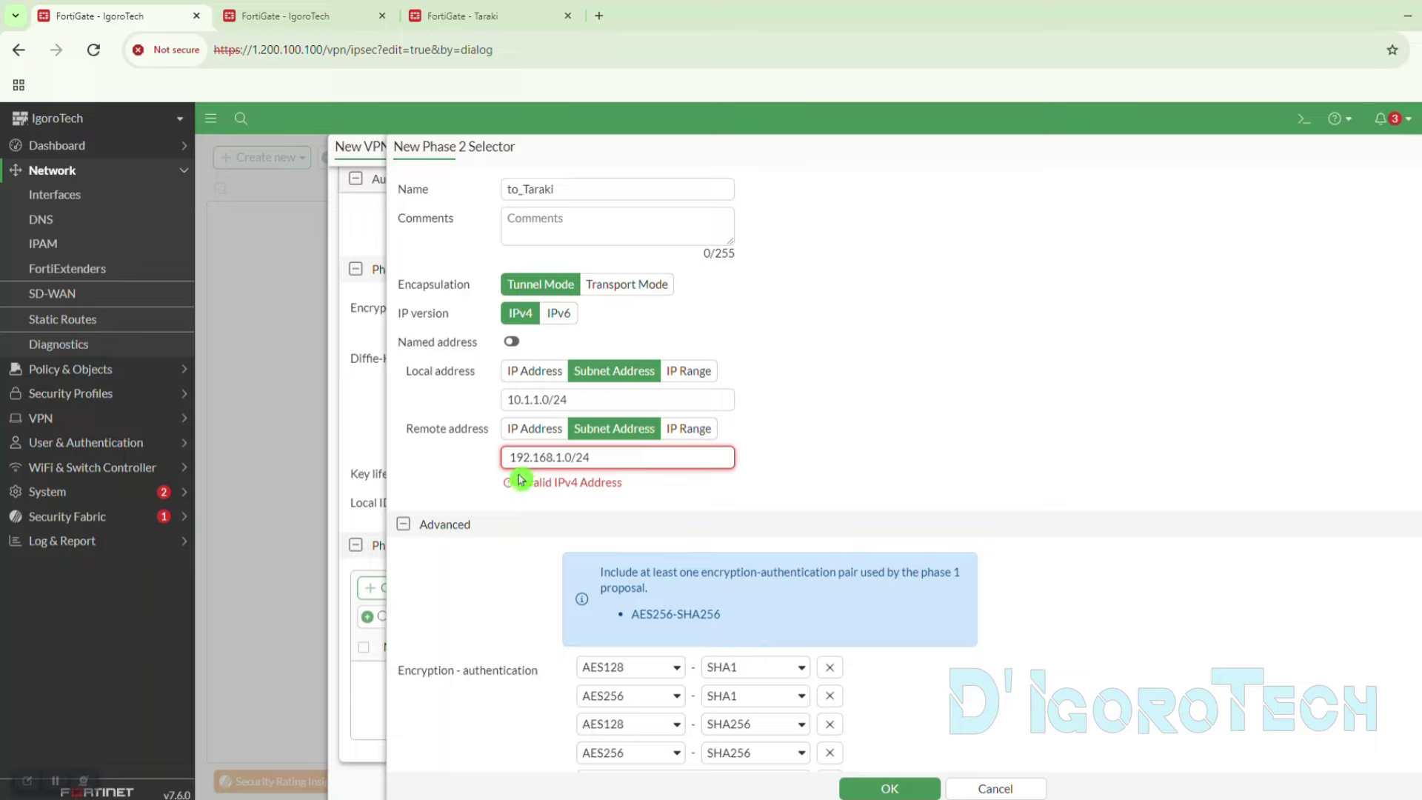
left_click(509, 459)
key("Delete")
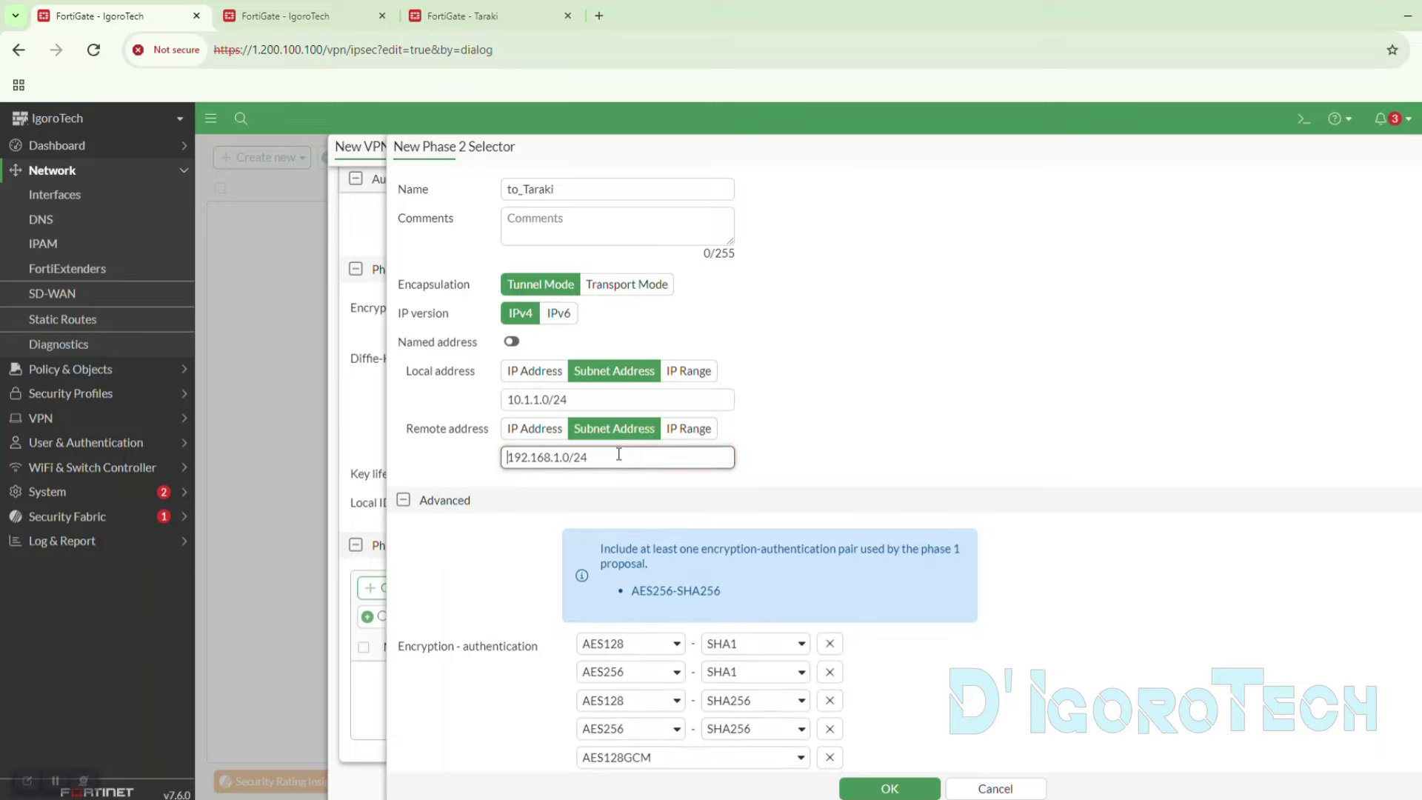
- Remove every Phase 2 encryption-authentication pair except the first, AES128-SHA1
scroll(484, 390, "down", 3)
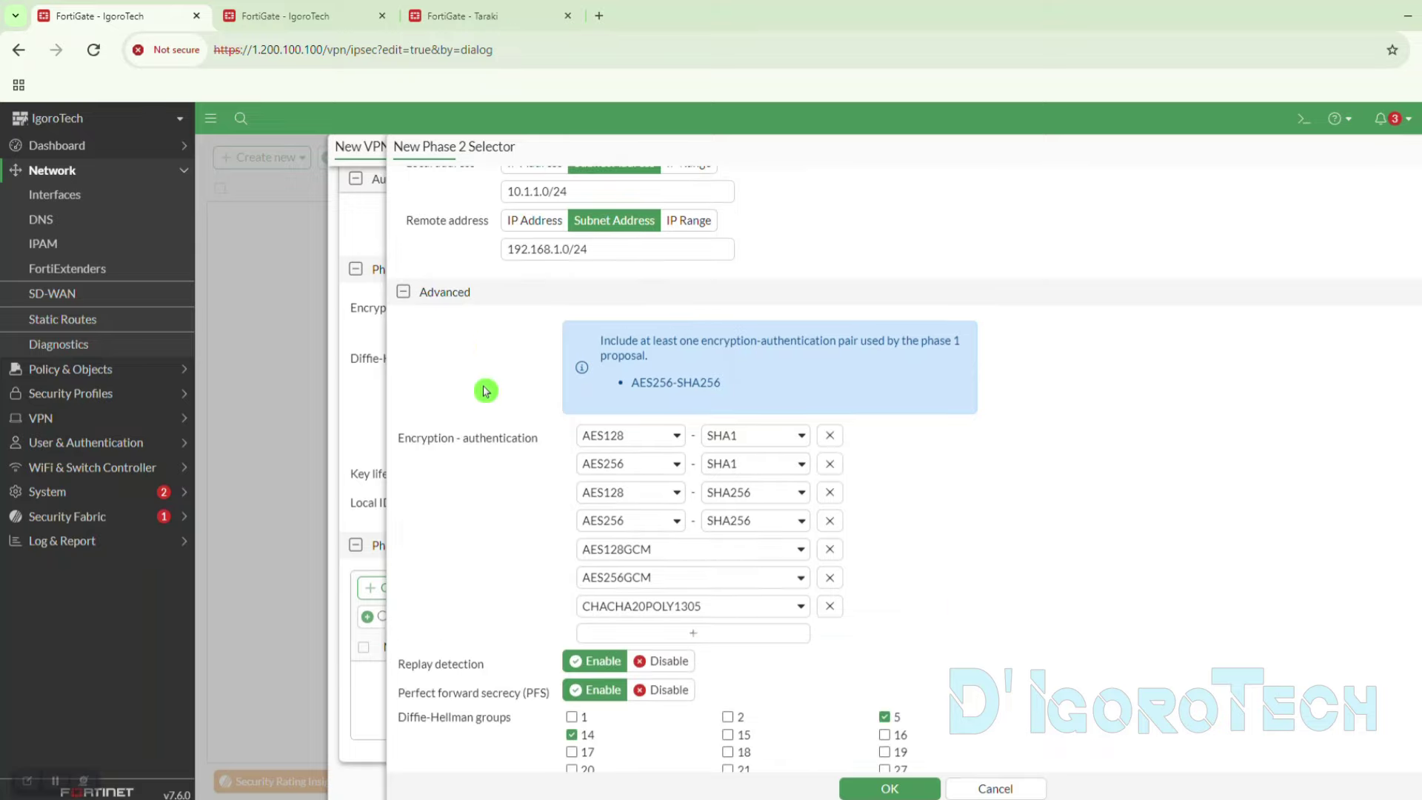
scroll(484, 390, "down", 2)
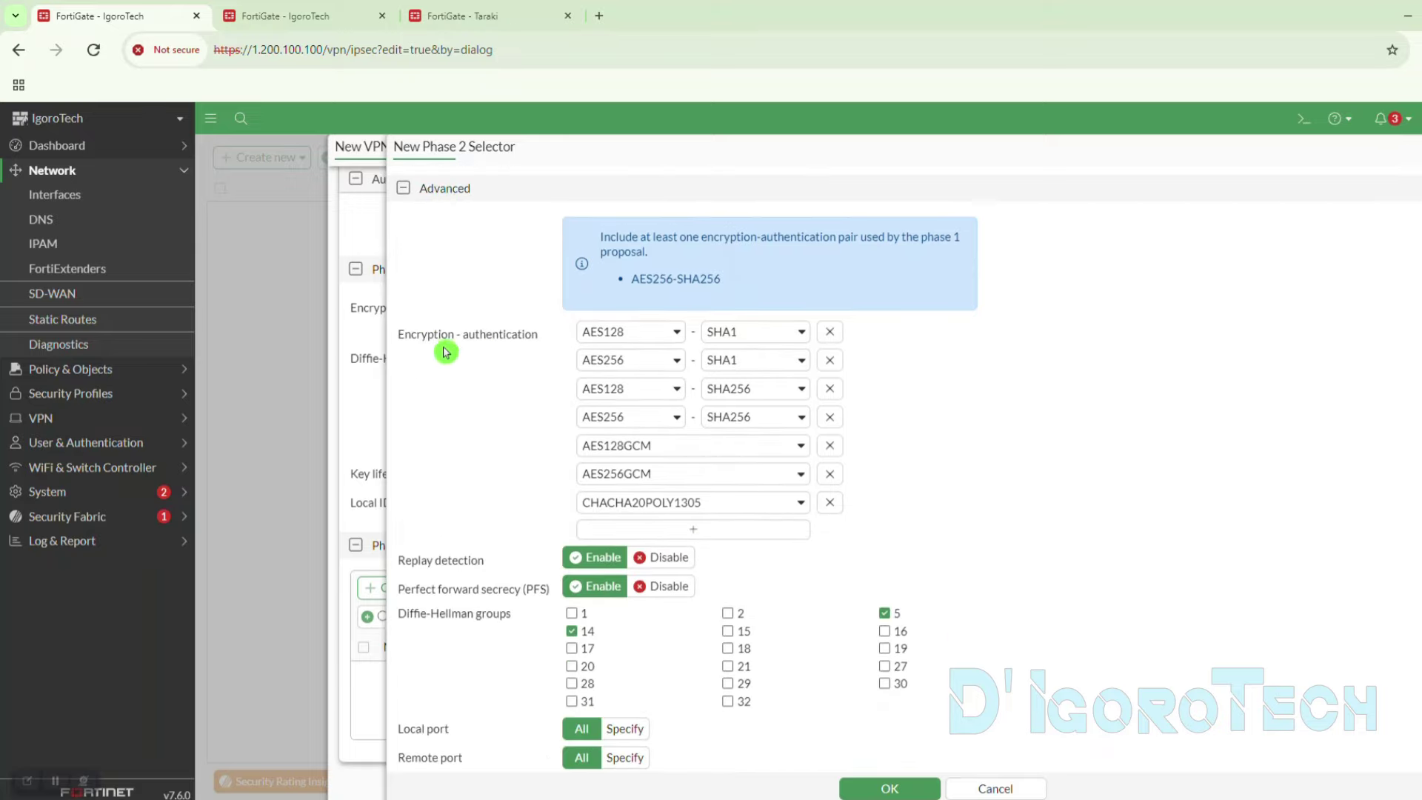
left_click(830, 361)
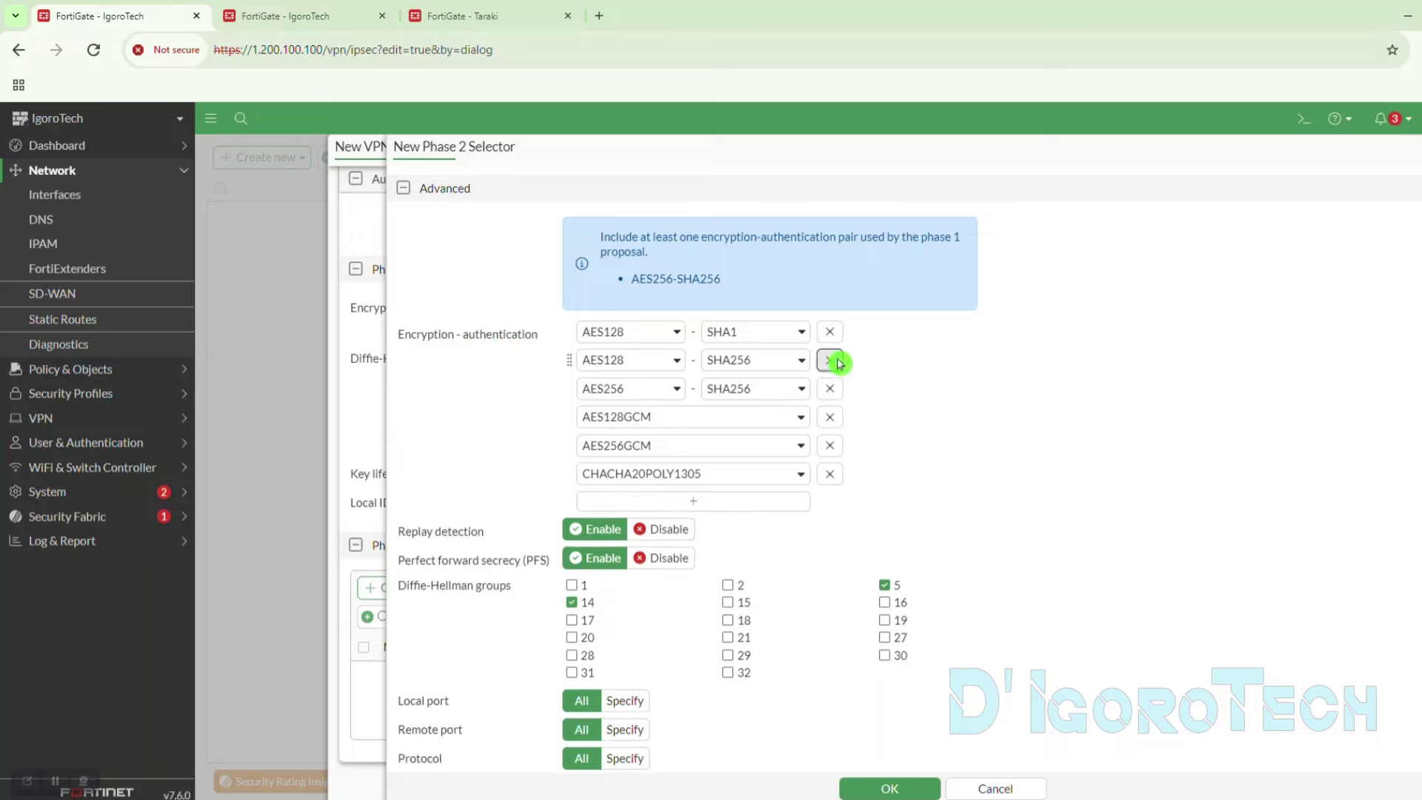
left_click(830, 361)
left_click(830, 361)
left_click(830, 361)
left_click(830, 360)
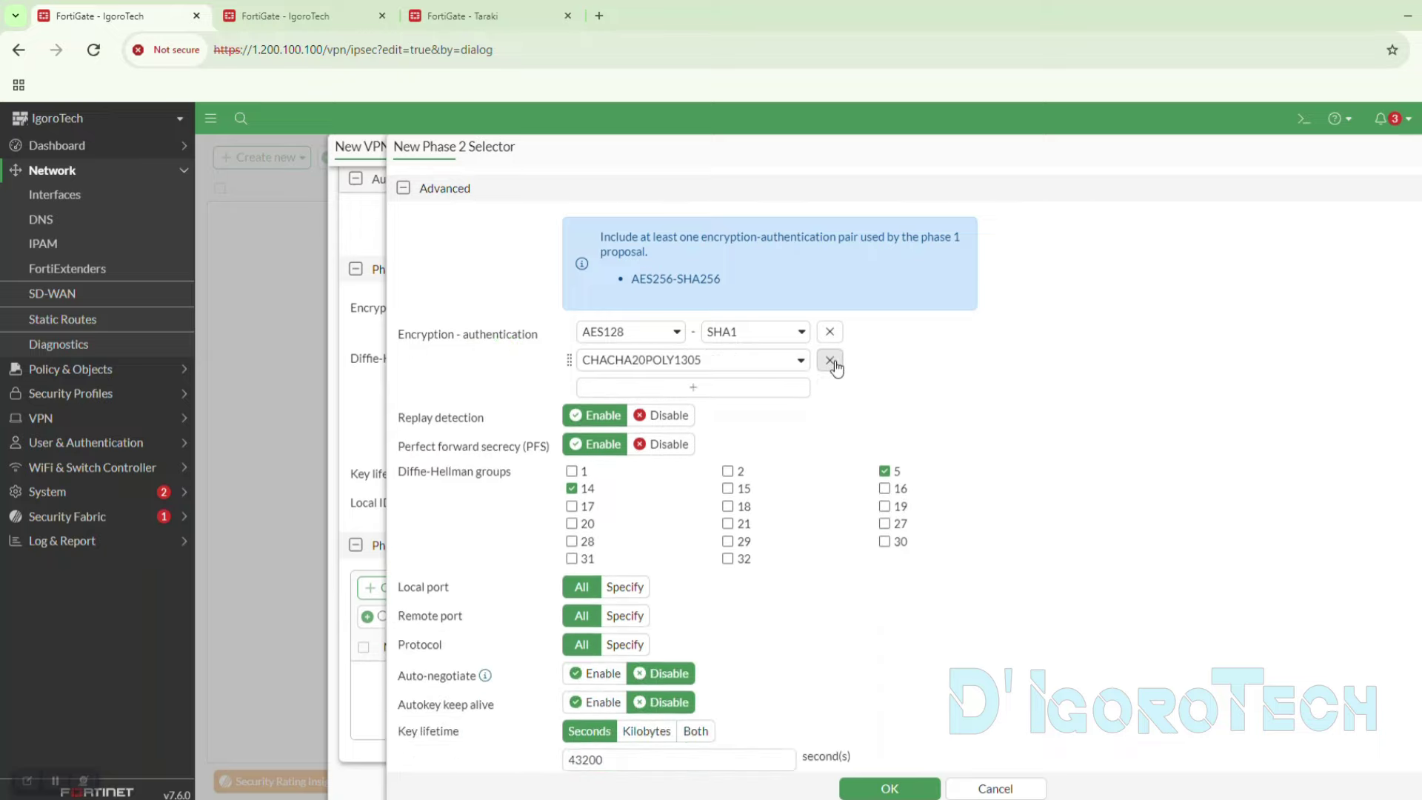
left_click(830, 361)
left_click(425, 361)
- Set the remaining Phase 2 encryption-authentication pair to AES256 with SHA256, matching the Phase 1 proposal
left_click(635, 356)
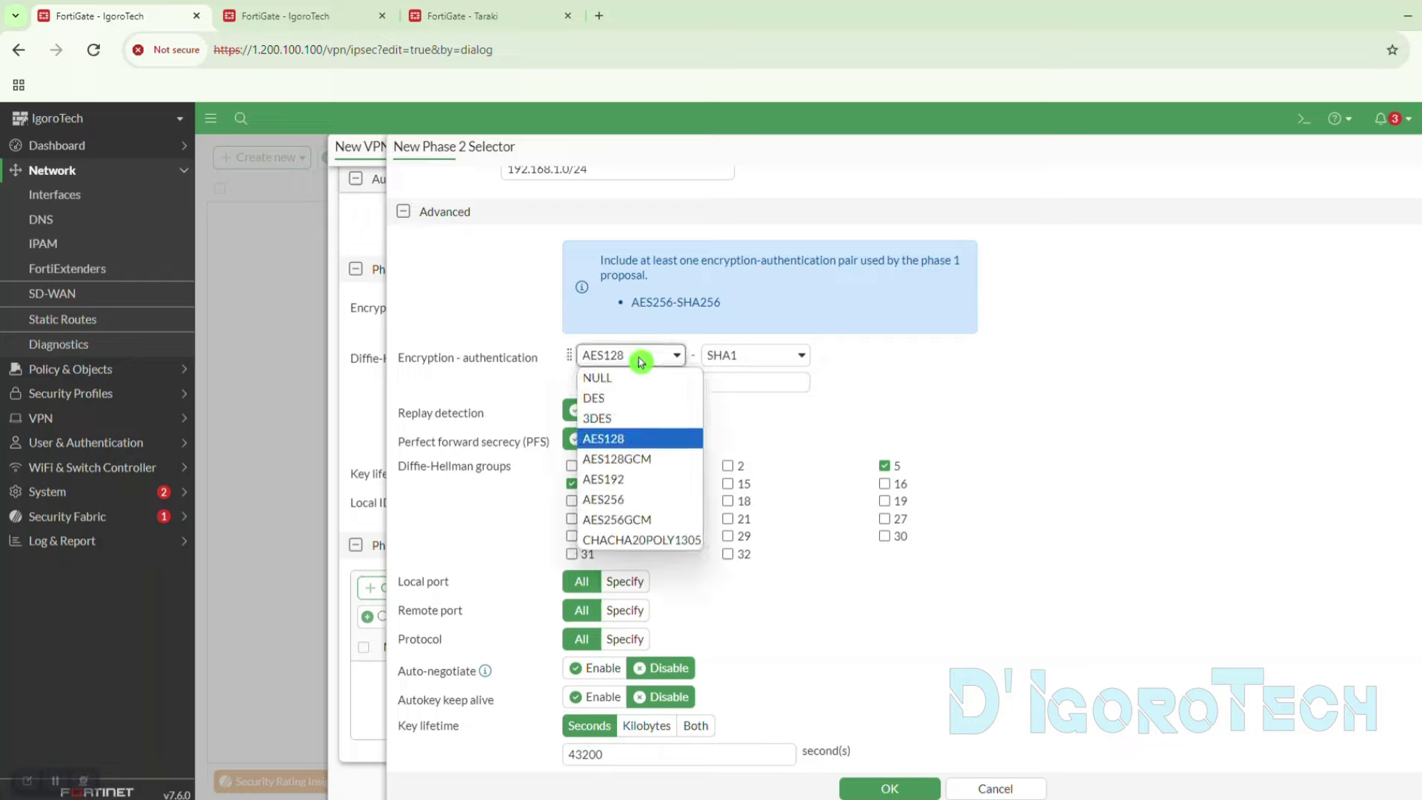
left_click(614, 506)
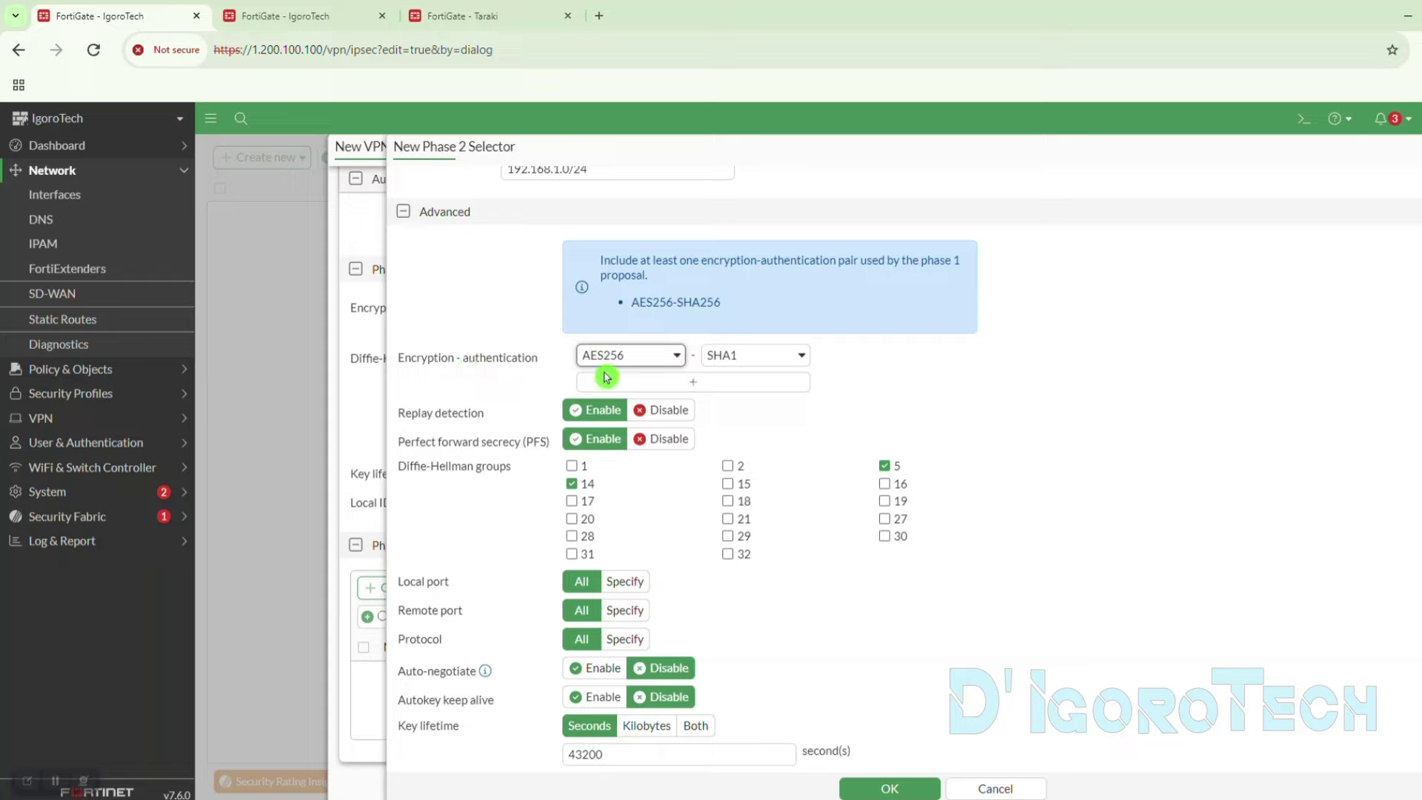
left_click(744, 356)
left_click(750, 437)
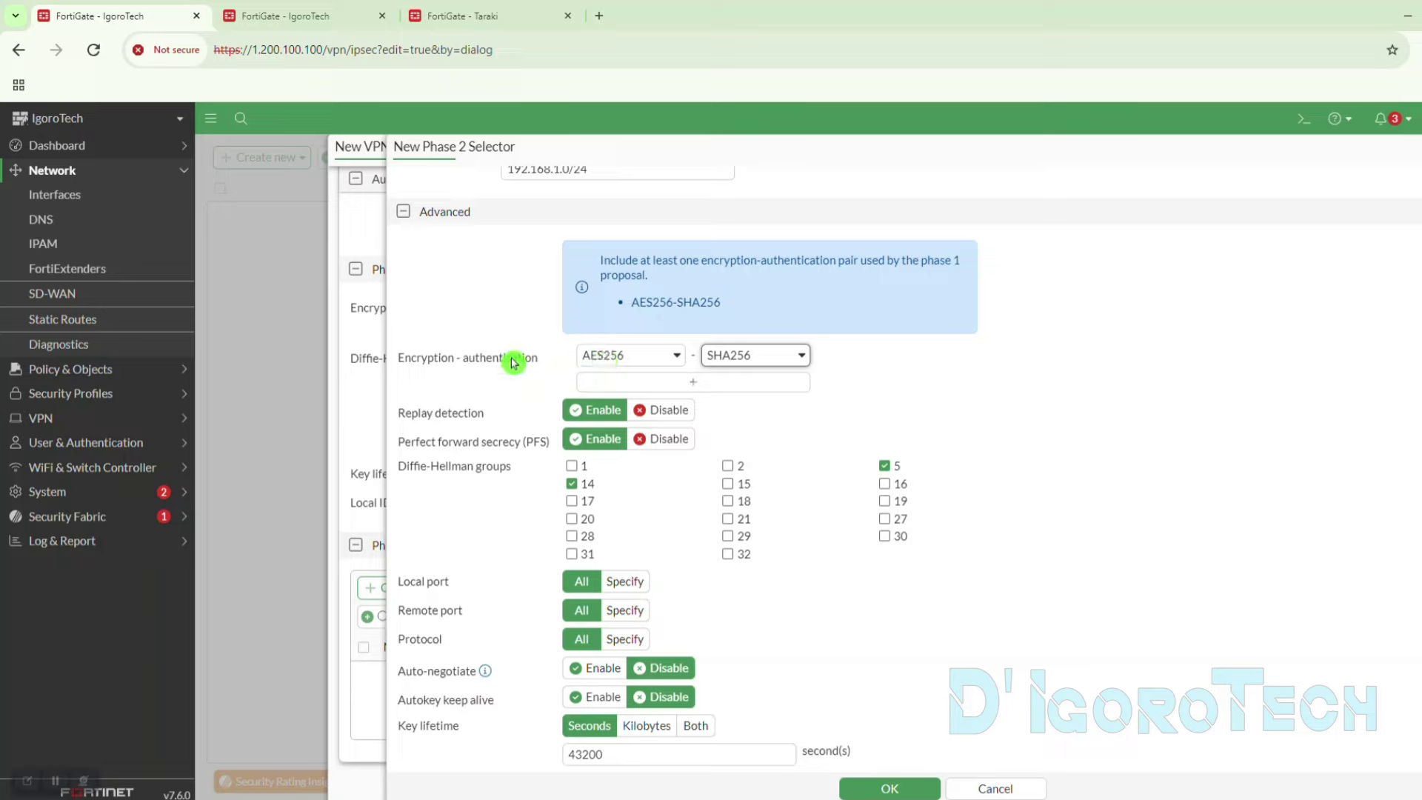
- Try adding three more Phase 2 encryption-authentication pairs and remove them again
left_click(701, 385)
left_click(740, 412)
left_click(796, 439)
left_click(829, 440)
left_click(829, 412)
left_click(829, 383)
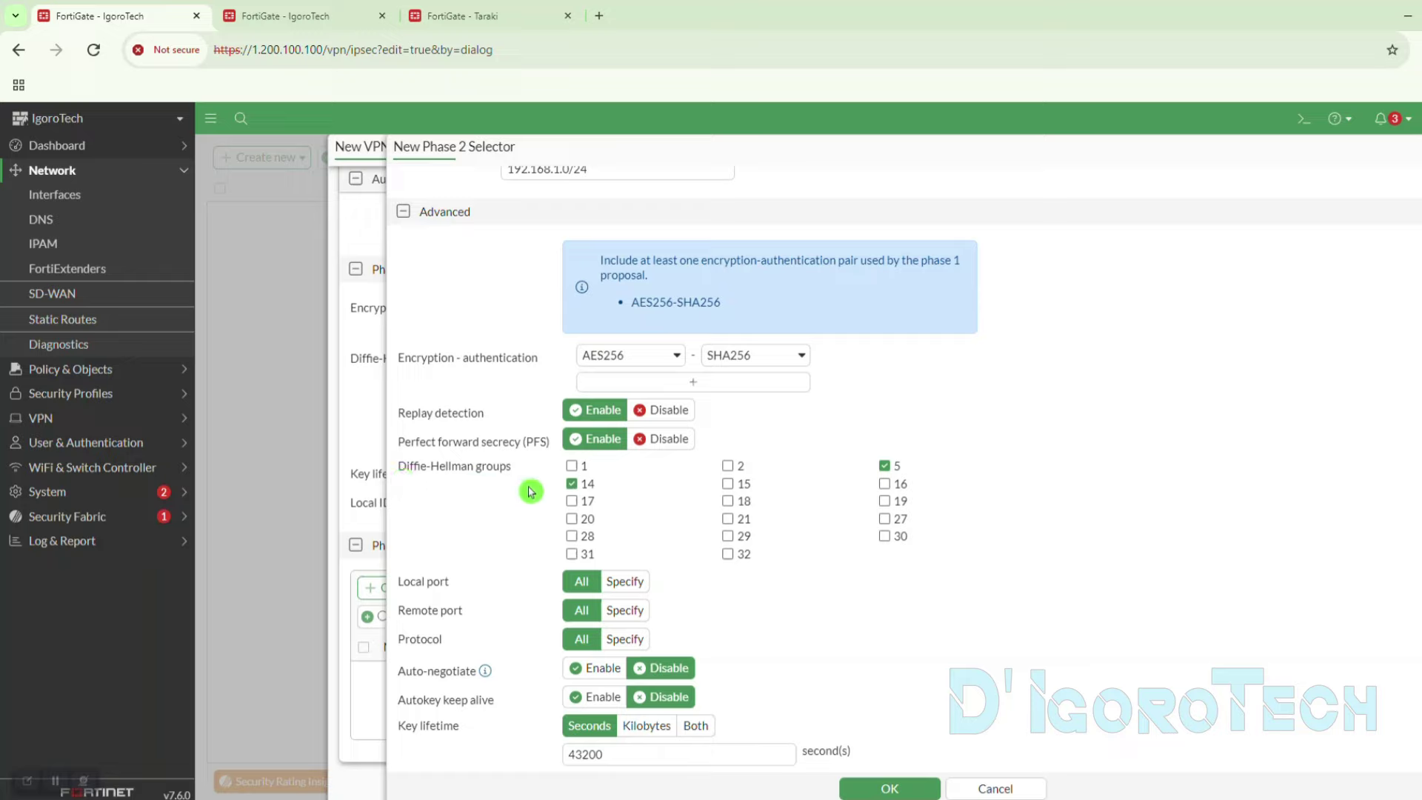
- Replace Diffie-Hellman groups 14 and 5 with group 15 for Phase 2, and enable auto-negotiate
left_click(572, 483)
left_click(884, 465)
left_click(738, 487)
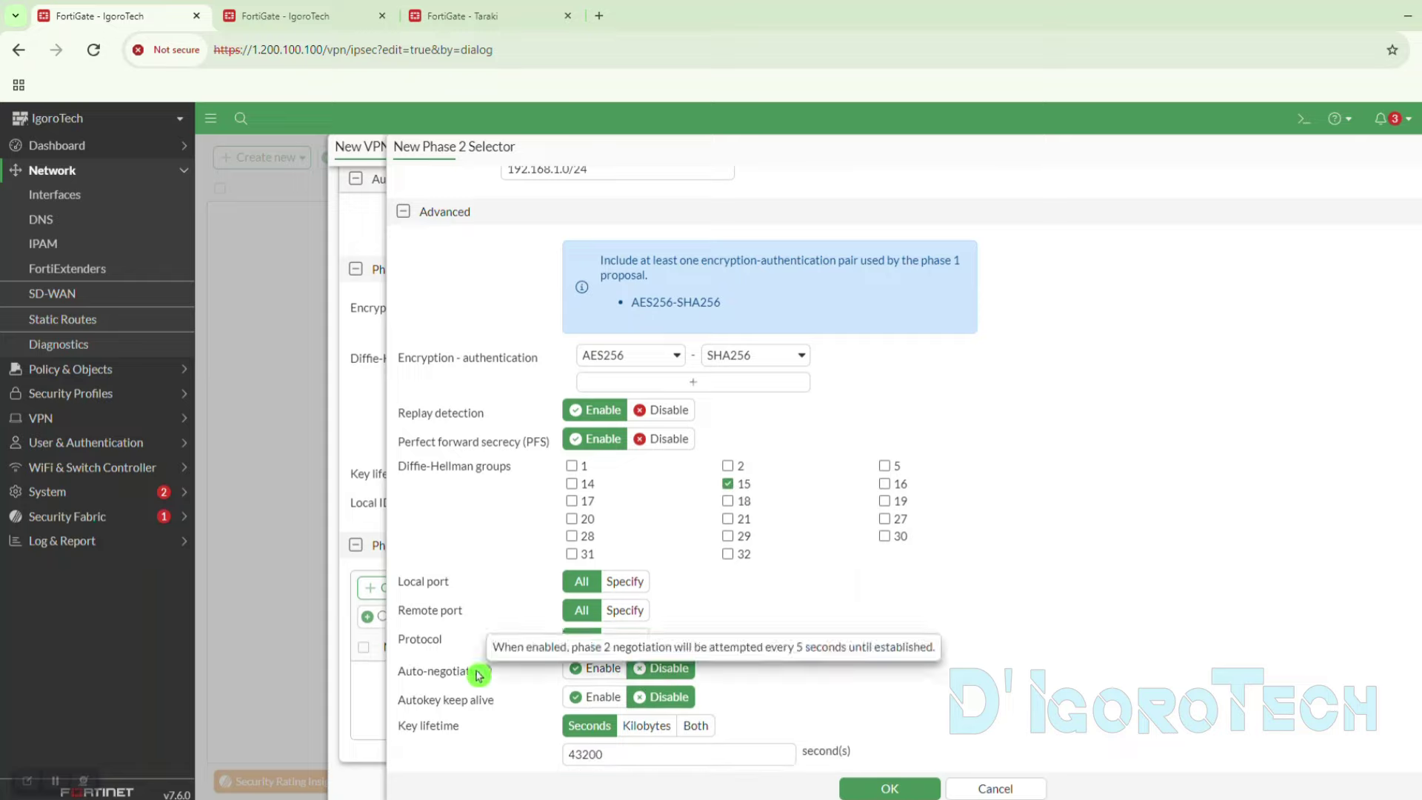
left_click(601, 669)
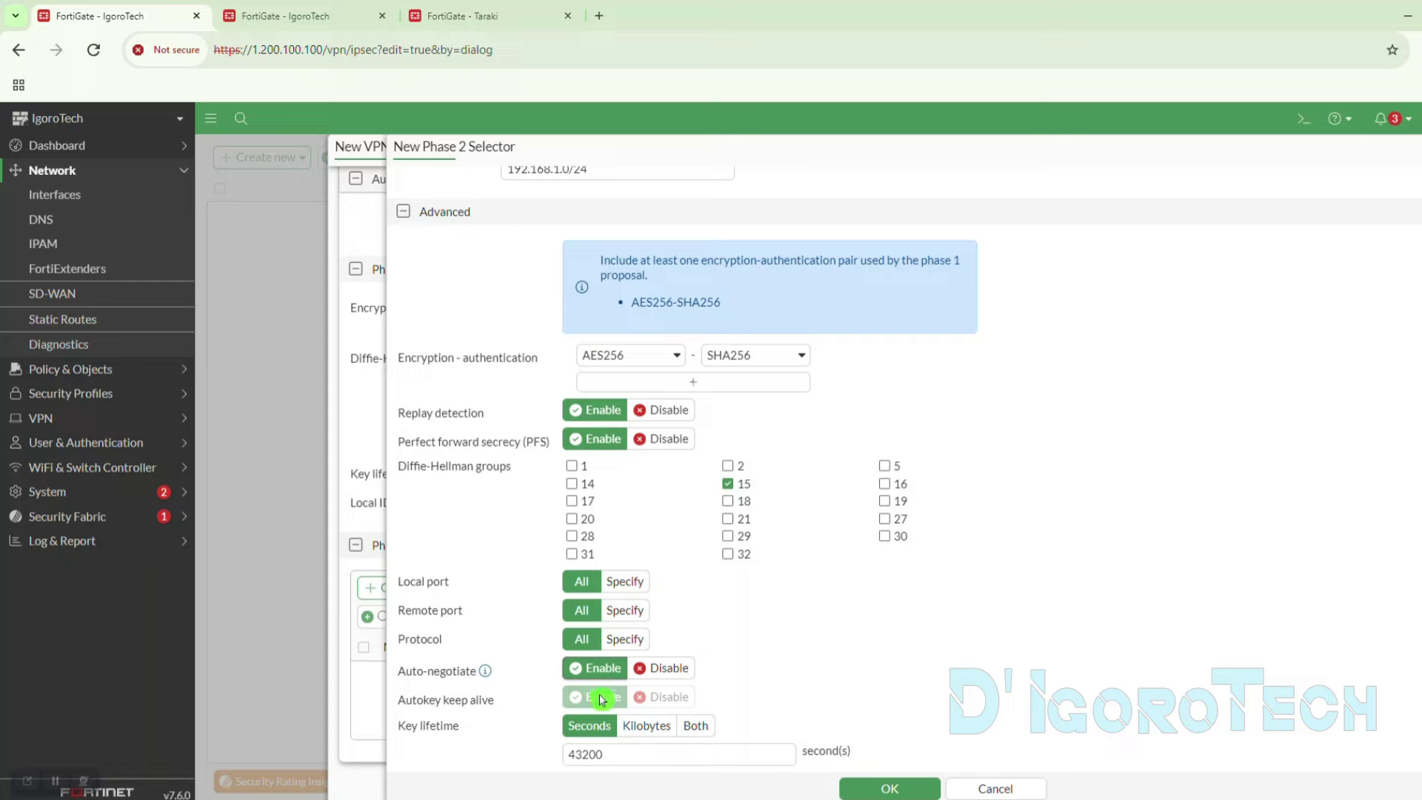
mouse_move(488, 672)
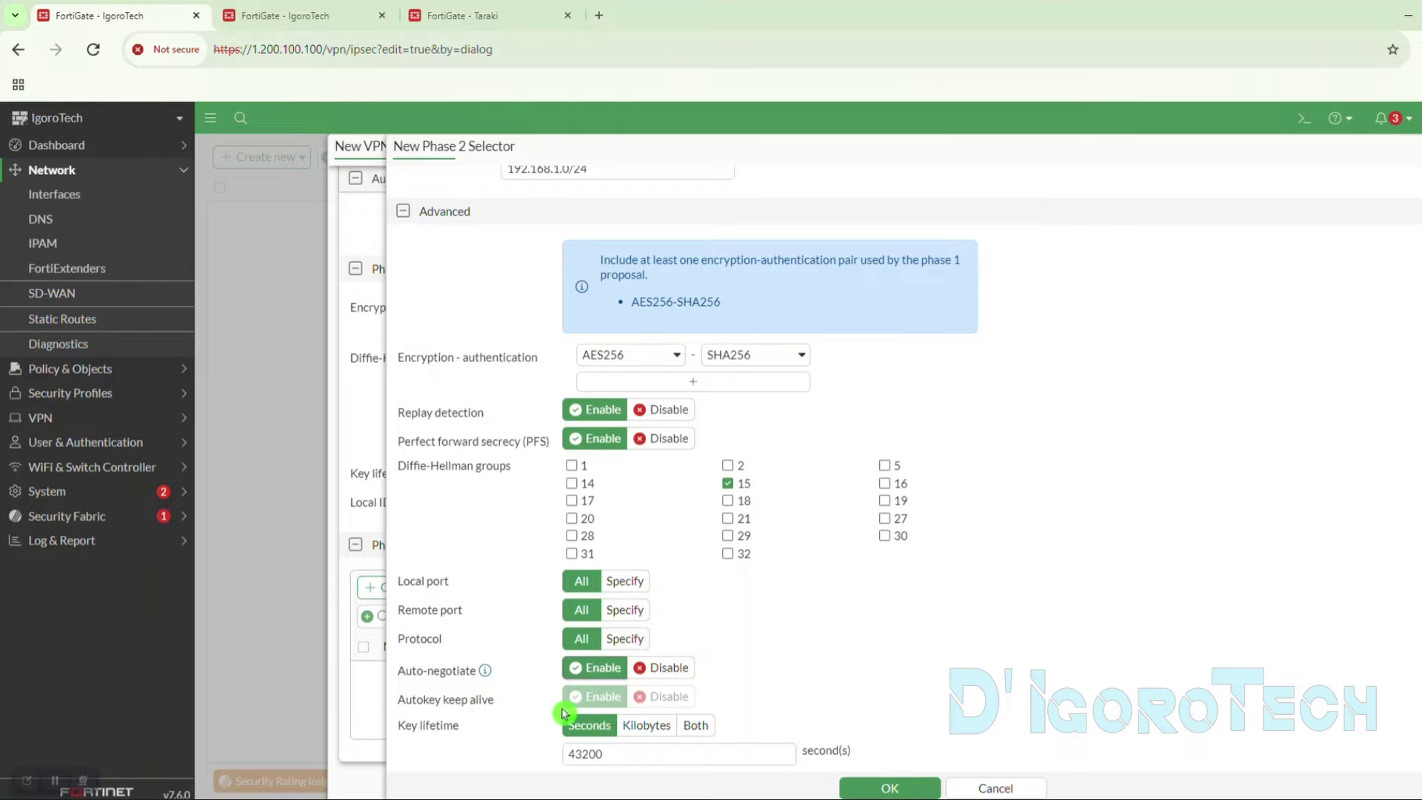
- Save the Phase 2 selector with a key lifetime of 43200 seconds, and save the new VPN tunnel
double_click(585, 753)
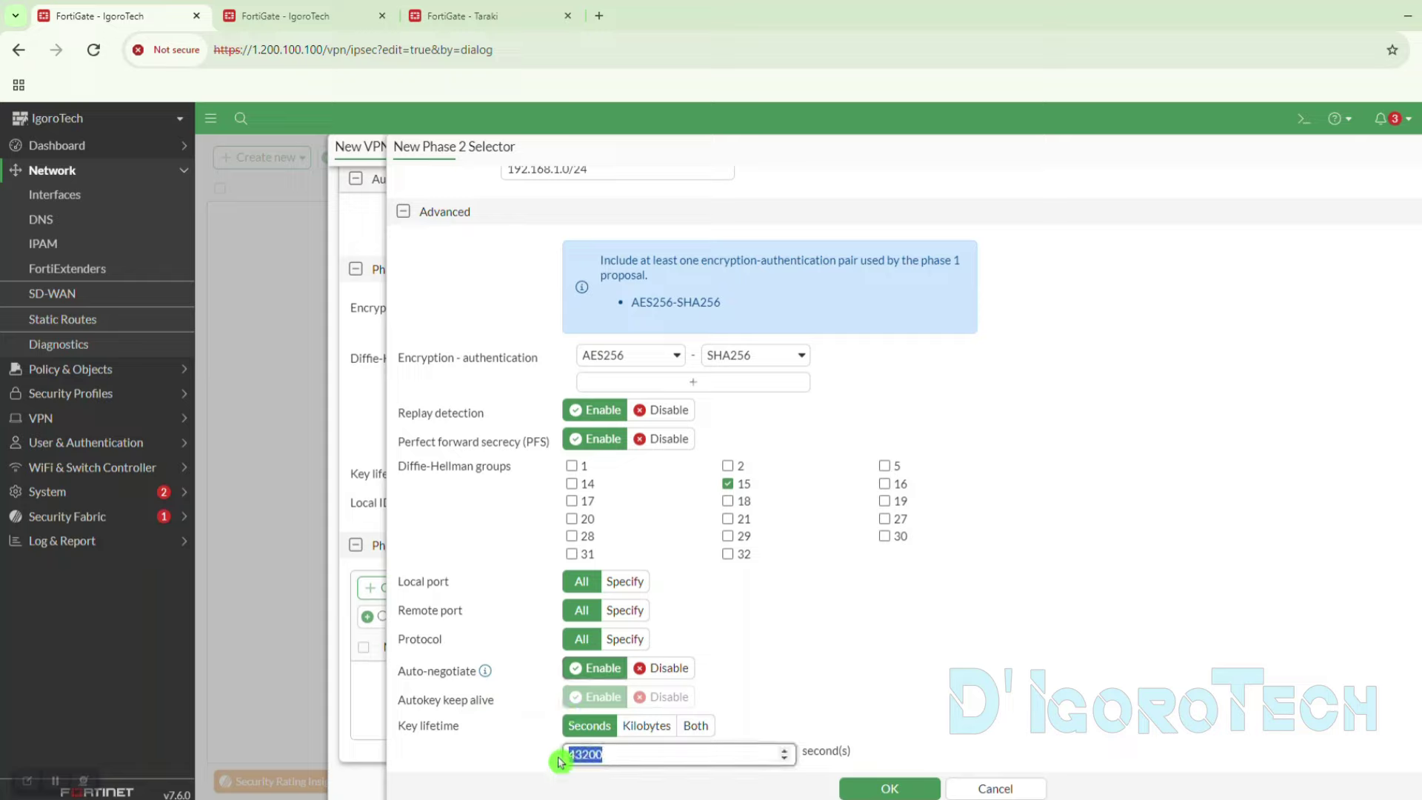
left_click(518, 748)
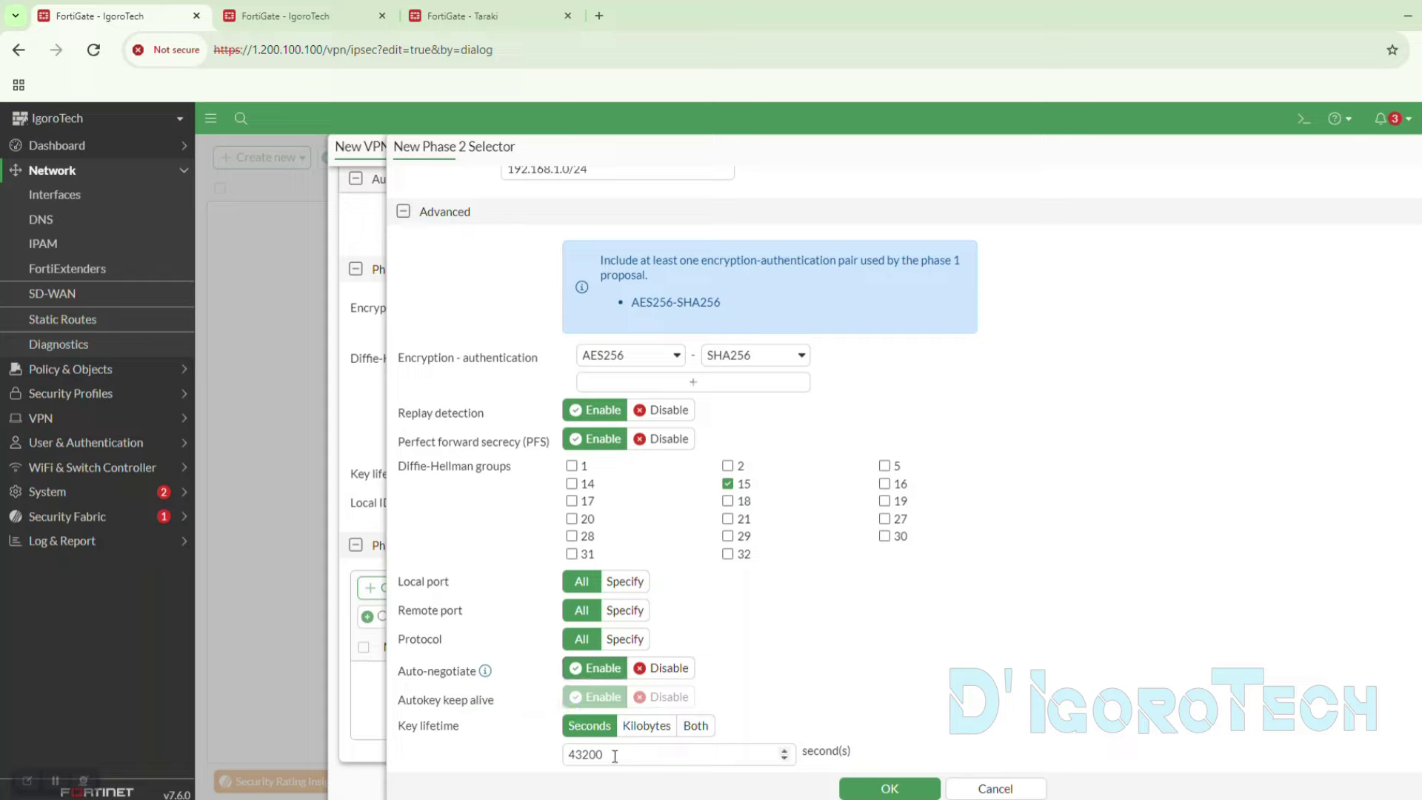
left_click_drag(615, 755, 517, 755)
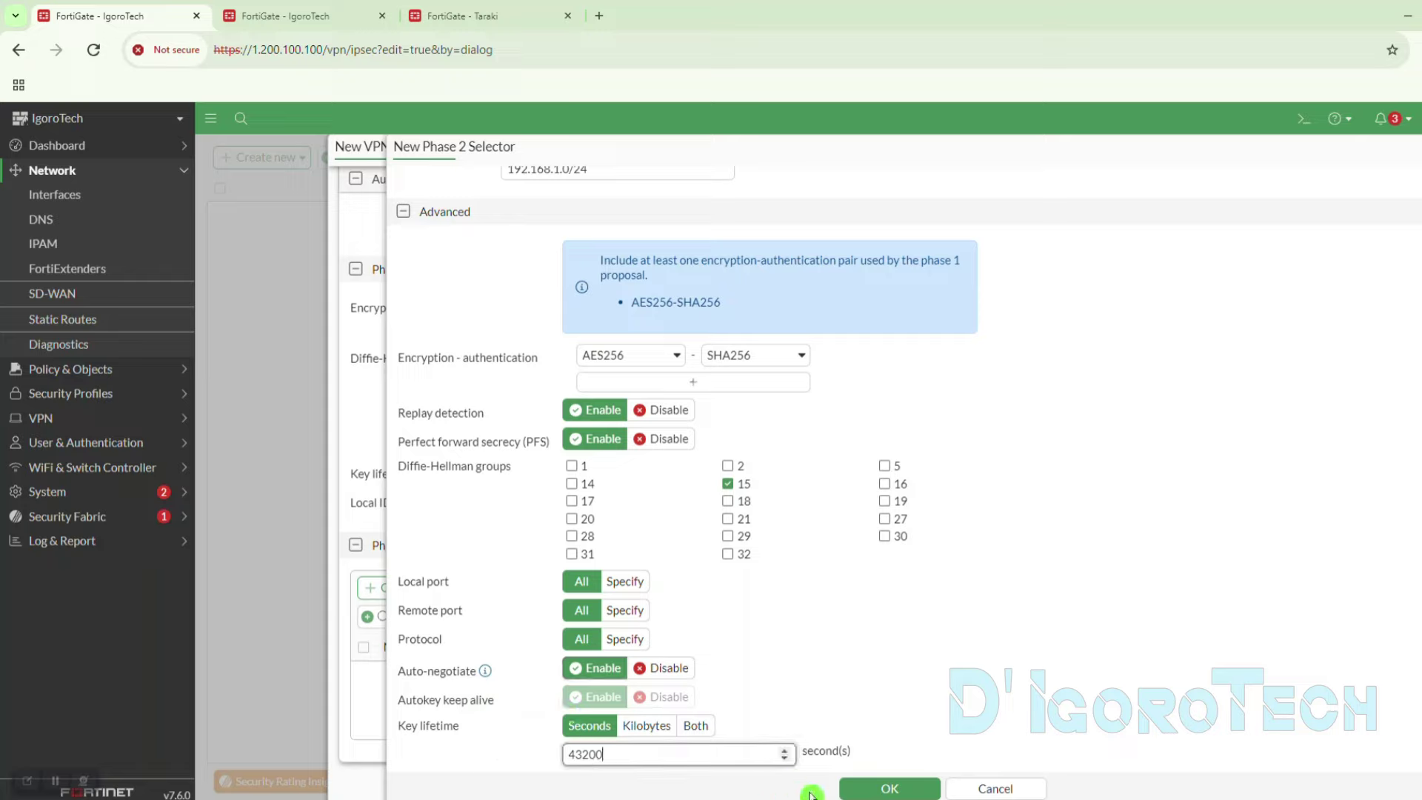
left_click(889, 788)
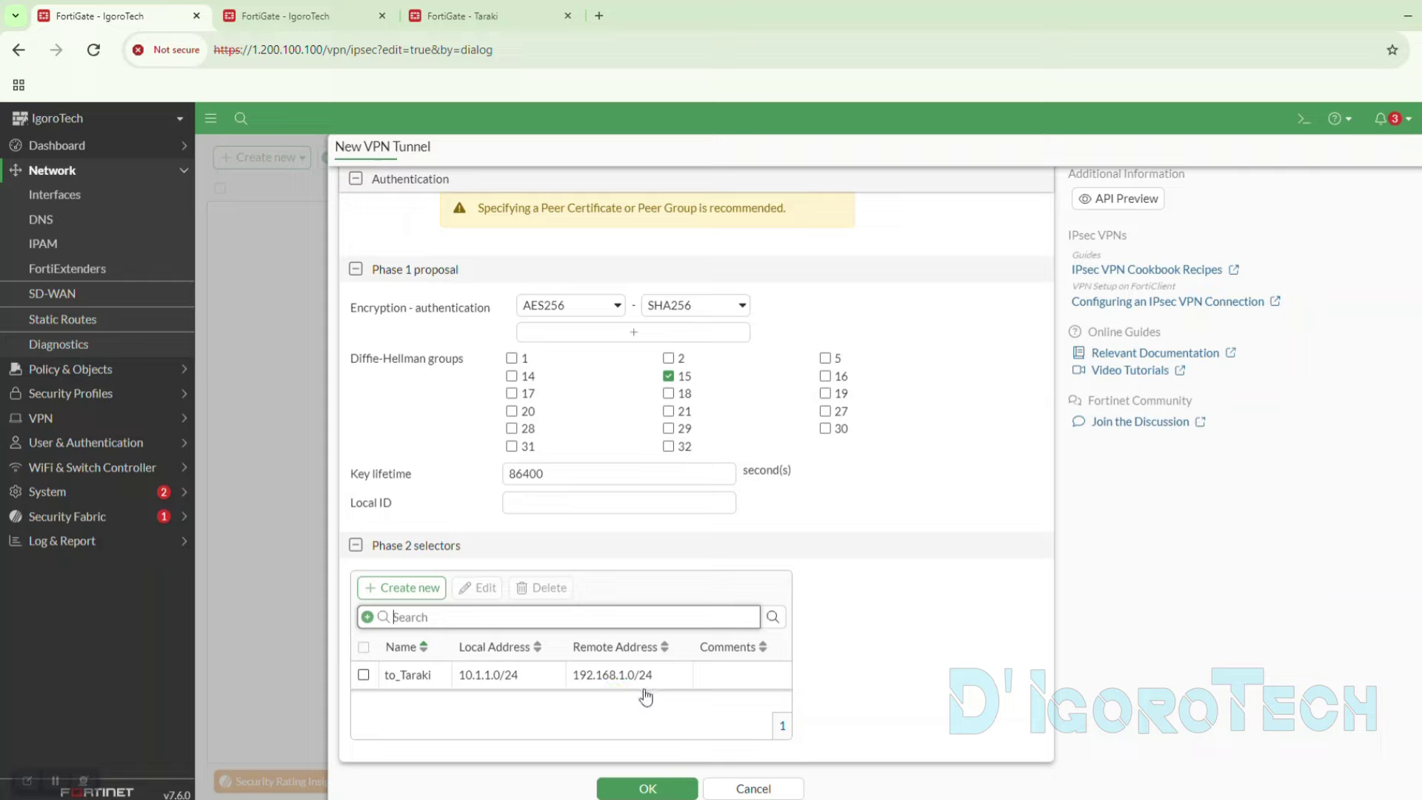
left_click(649, 789)
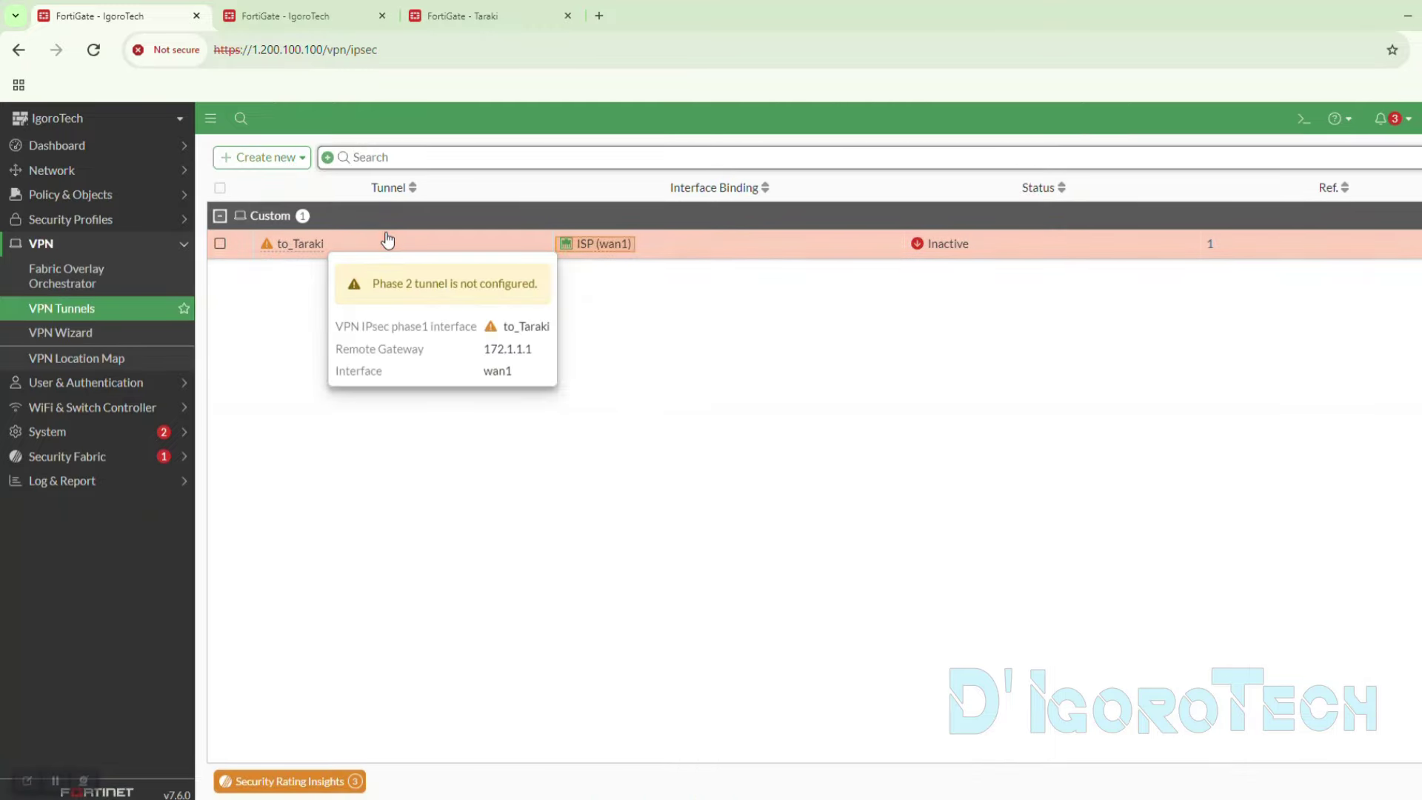
- Examine the to_Taraki entry in the VPN tunnel list, including its status and references
left_click(377, 208)
left_click(386, 220)
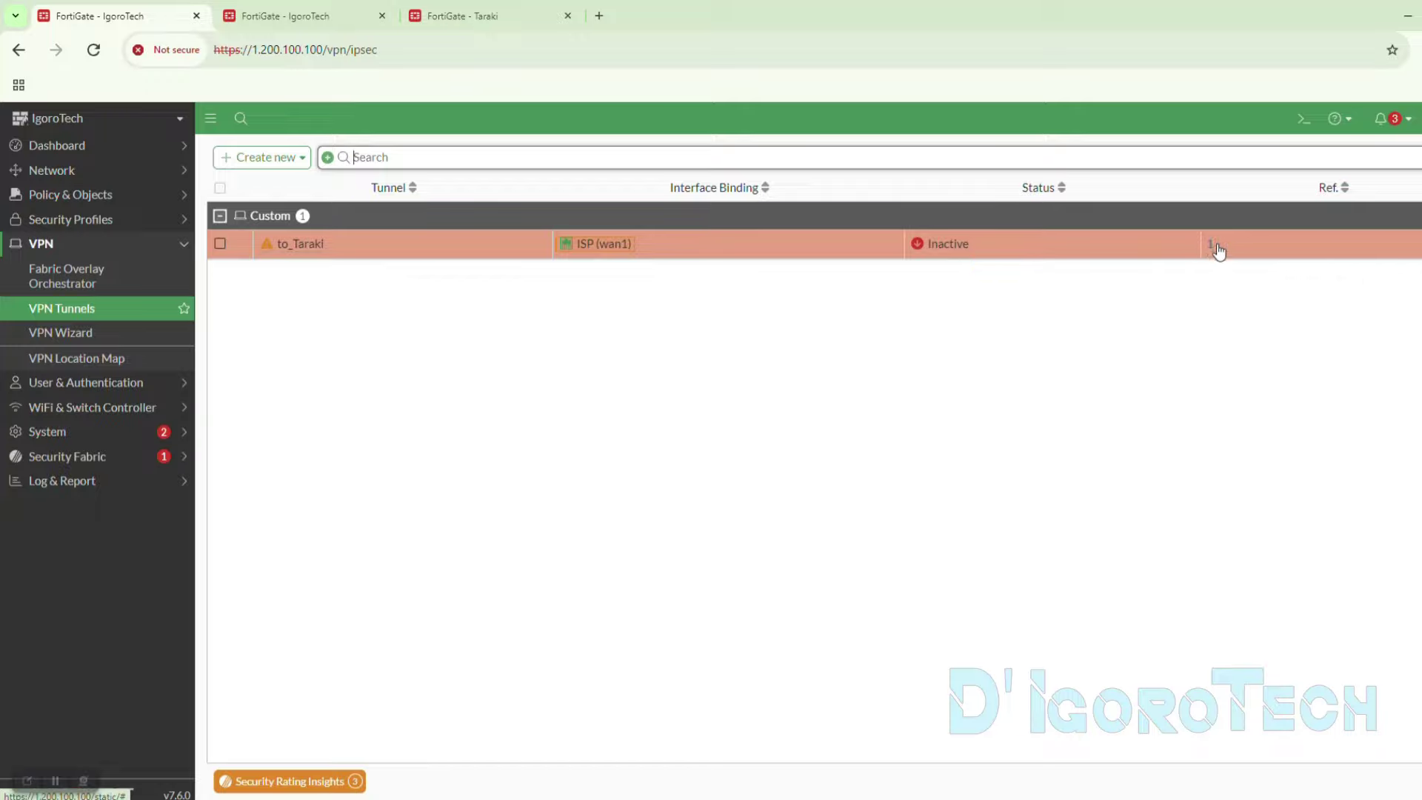
left_click(1214, 250)
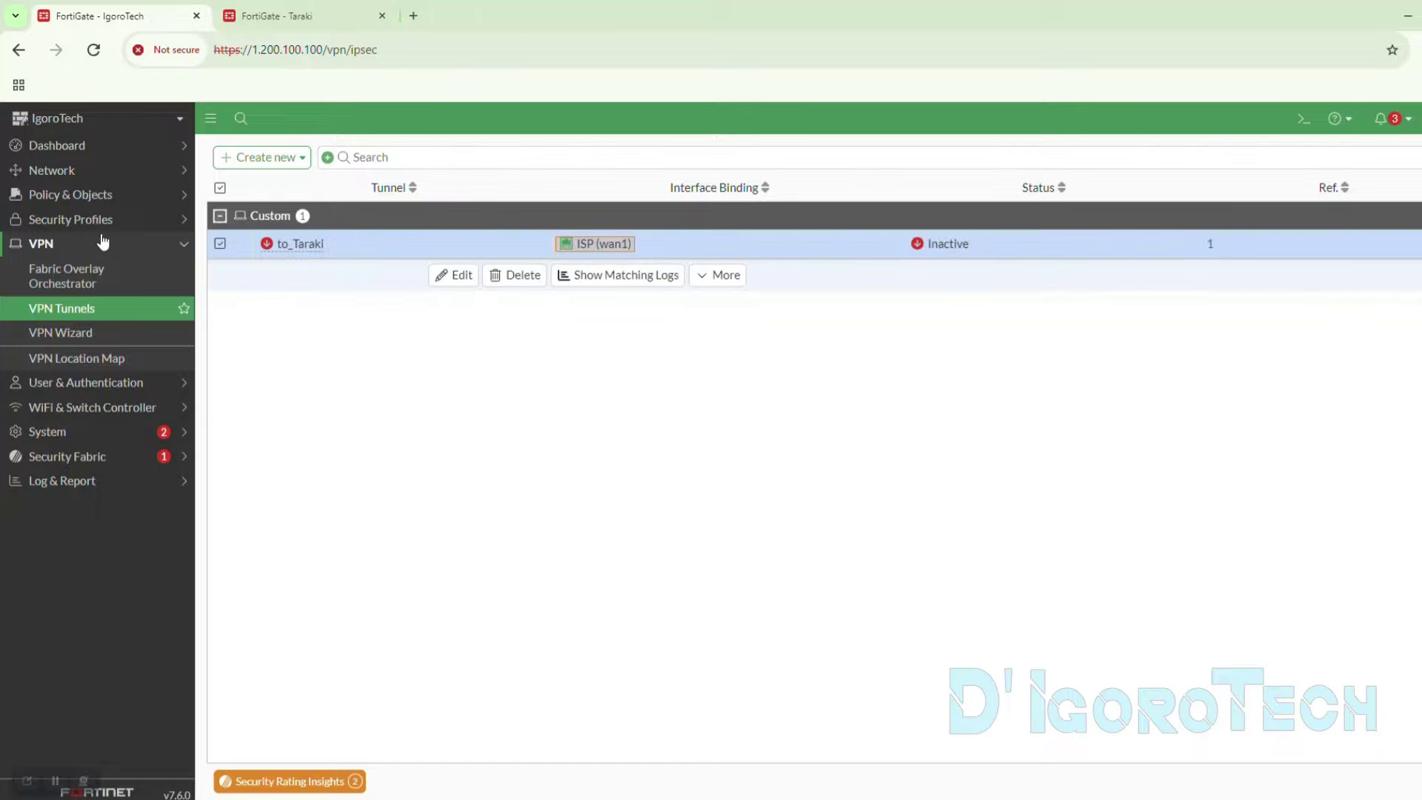
- View the IgoroTech network interfaces and expand ISP (wan1) to inspect the to_Taraki tunnel interface beneath it
left_click(65, 176)
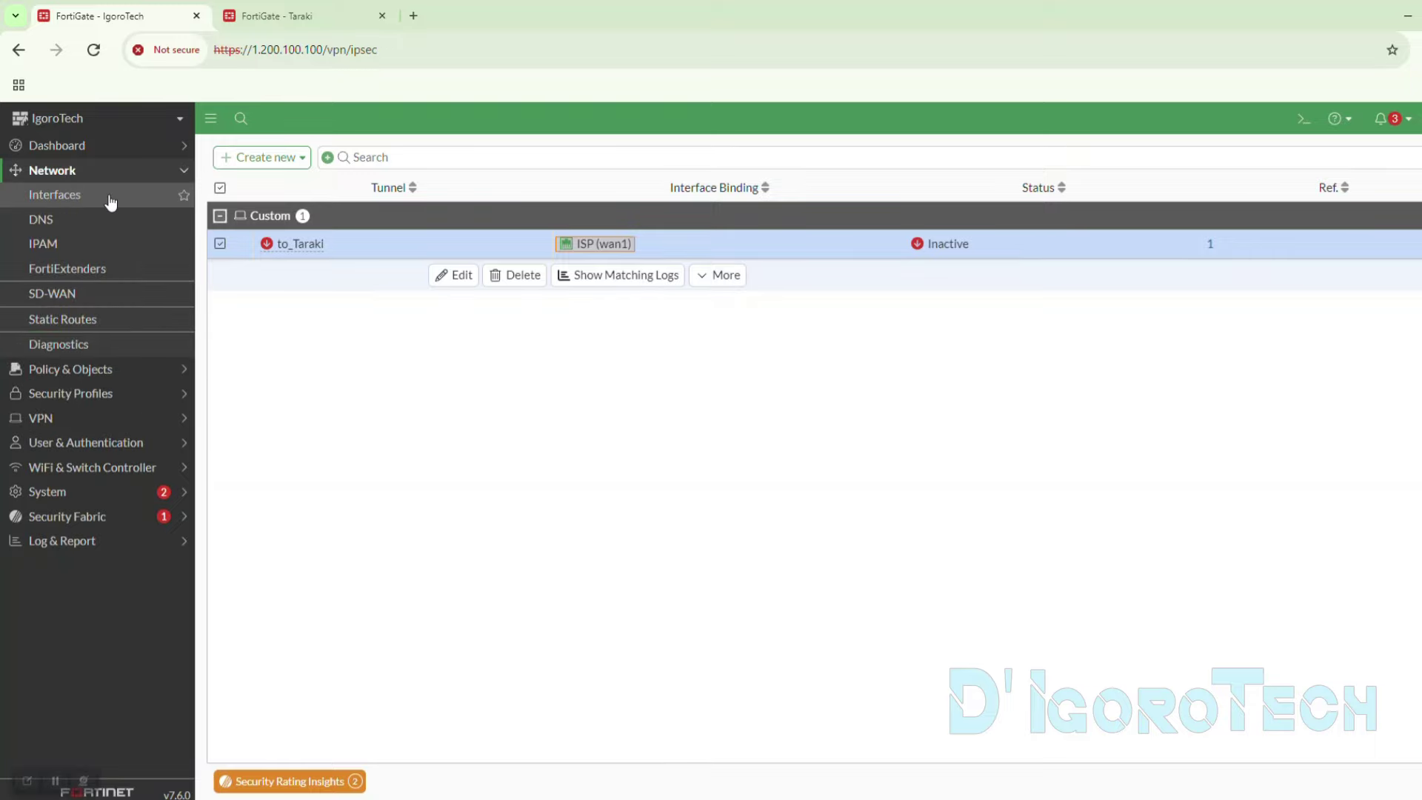
left_click(88, 199)
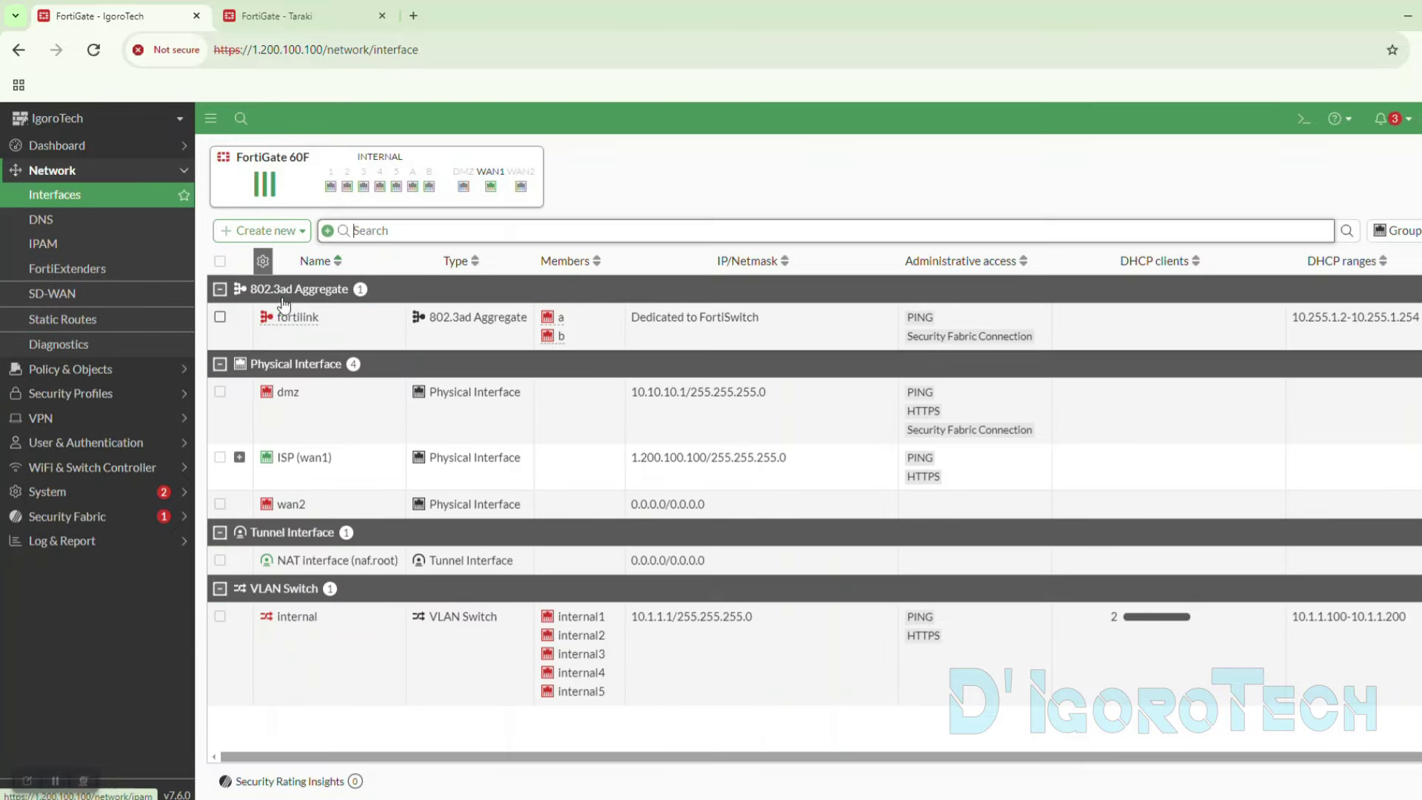
left_click(240, 458)
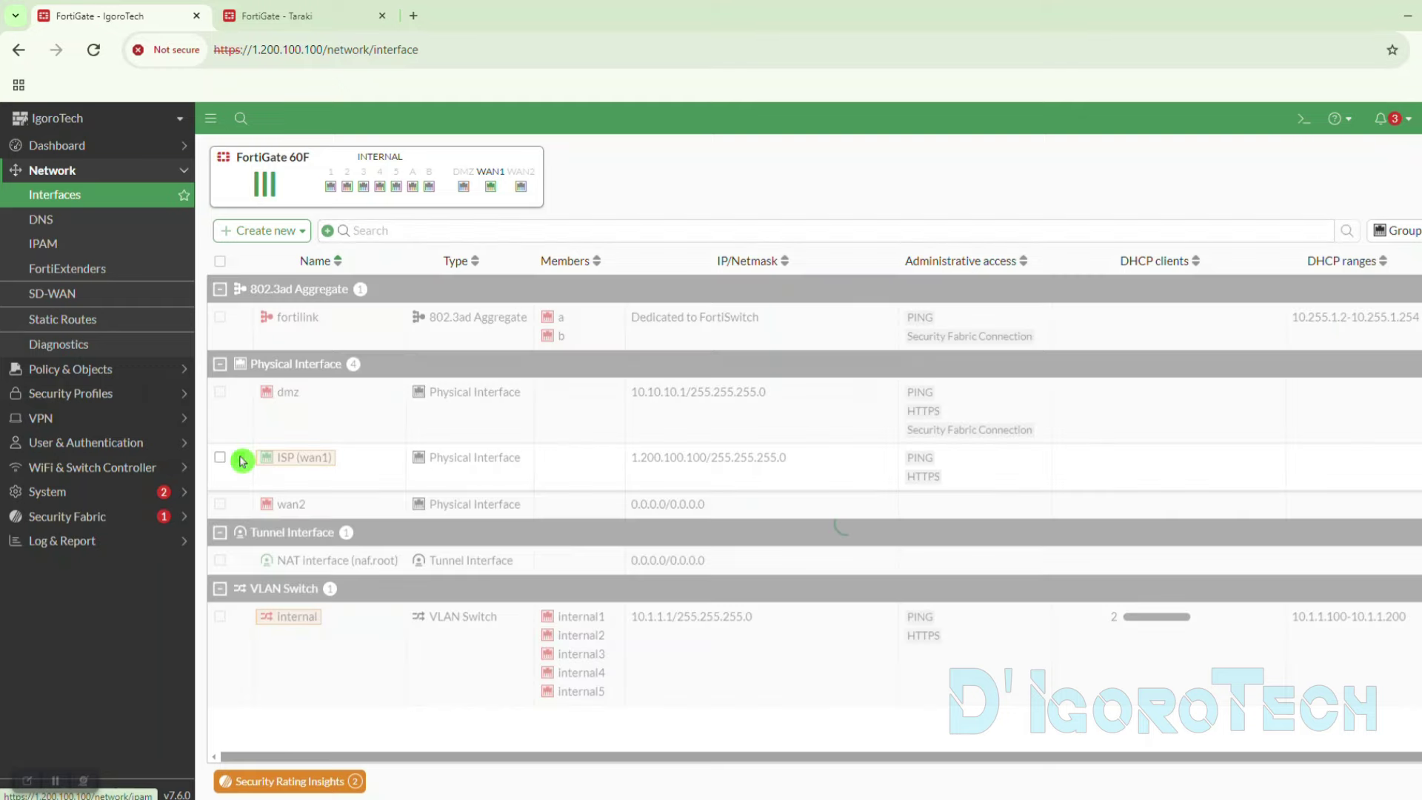
left_click(300, 505)
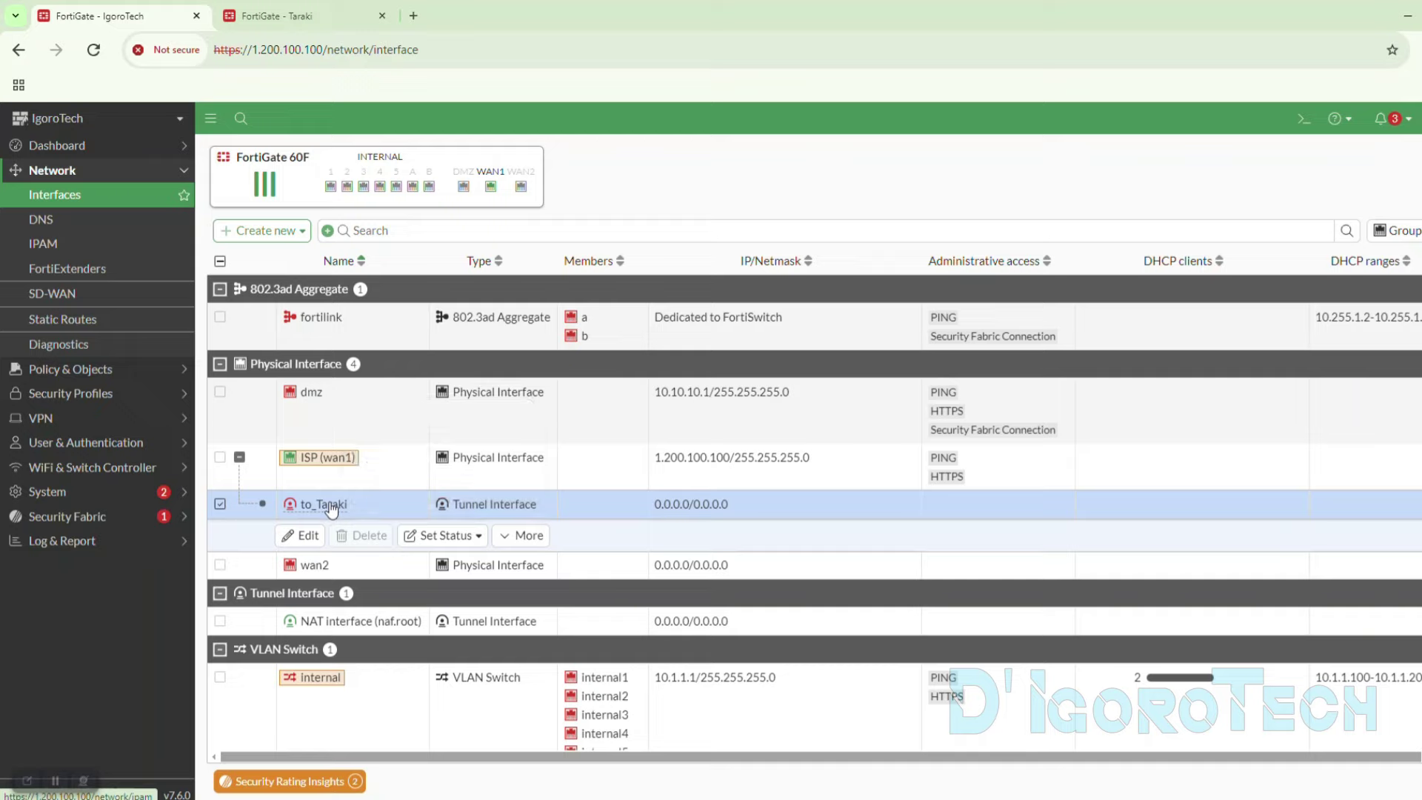
mouse_move(319, 470)
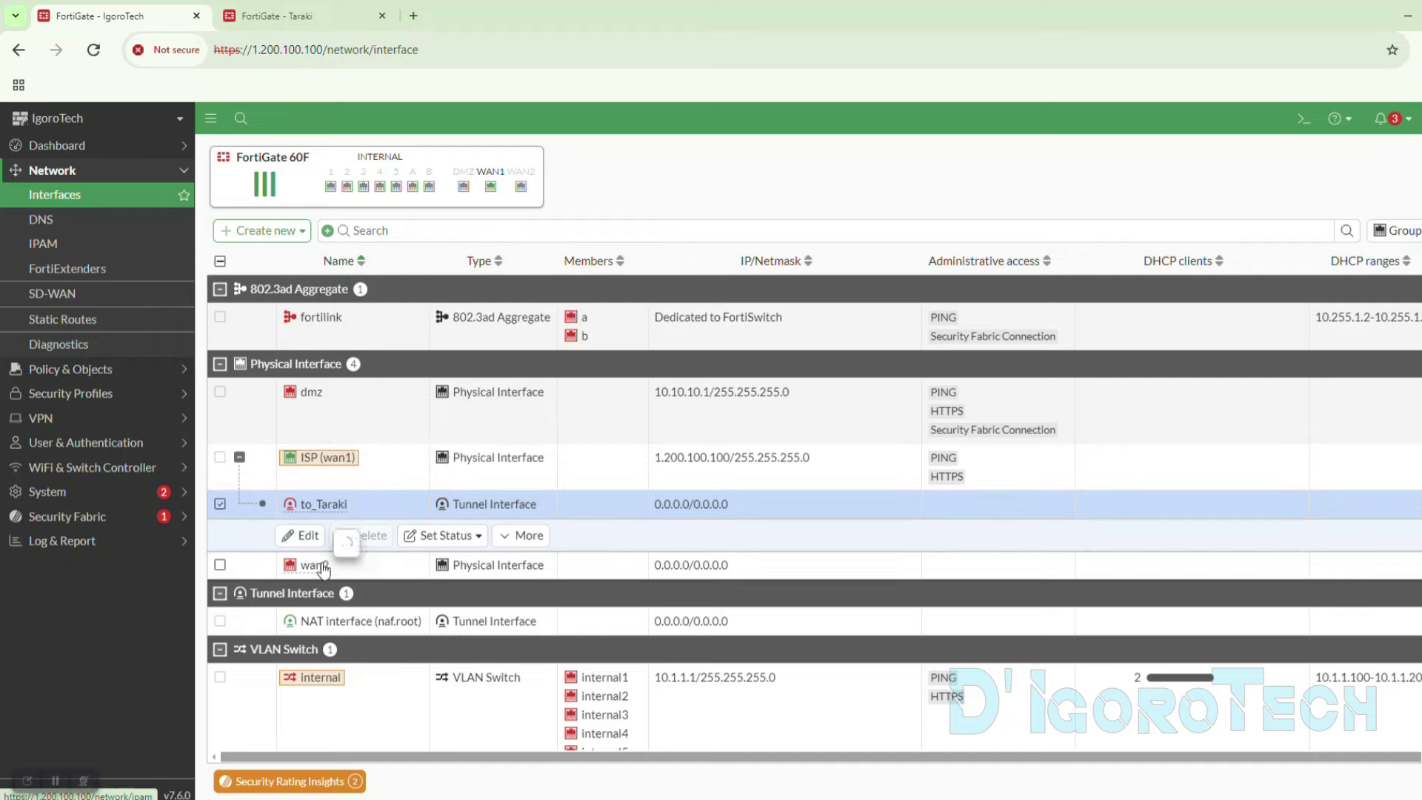
left_click(285, 566)
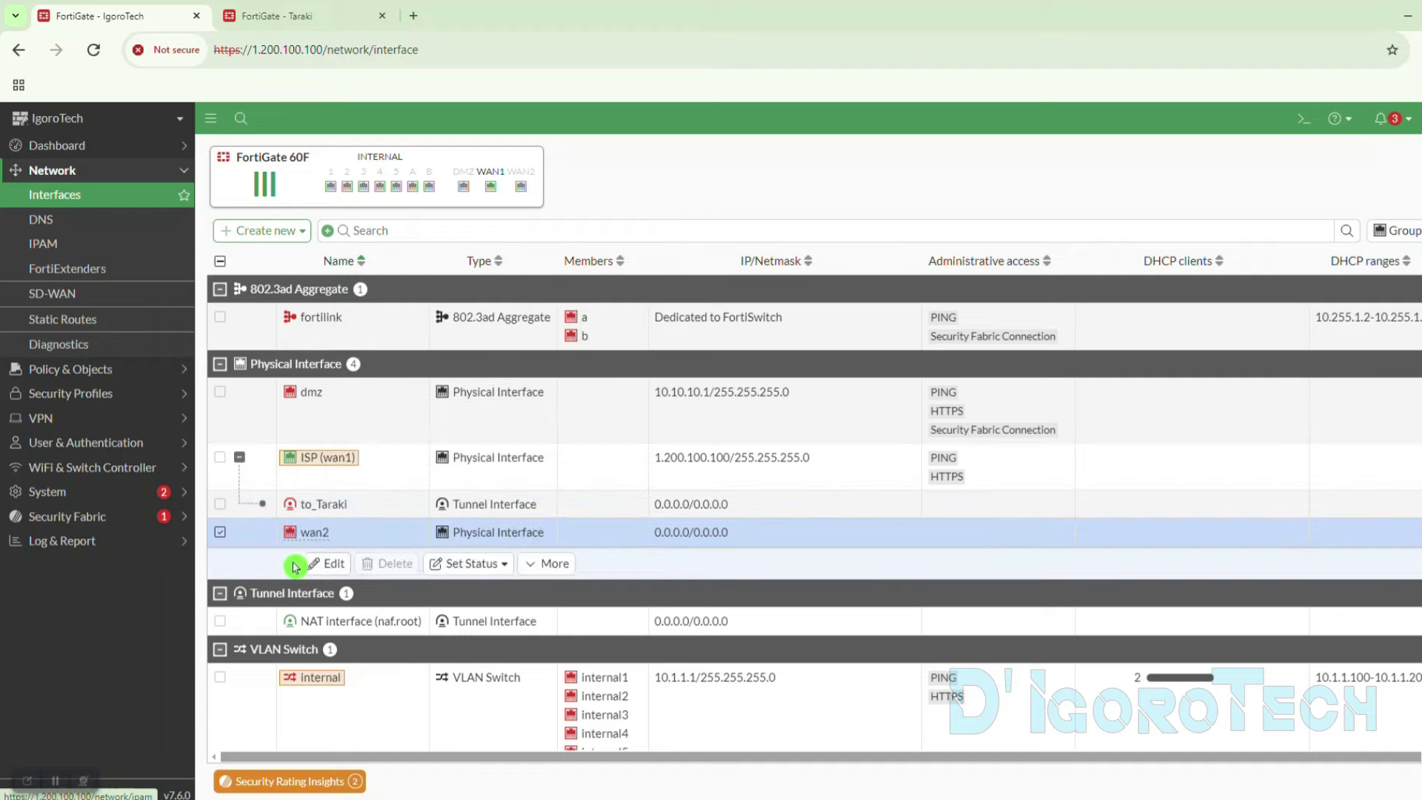
left_click(296, 533)
mouse_move(295, 508)
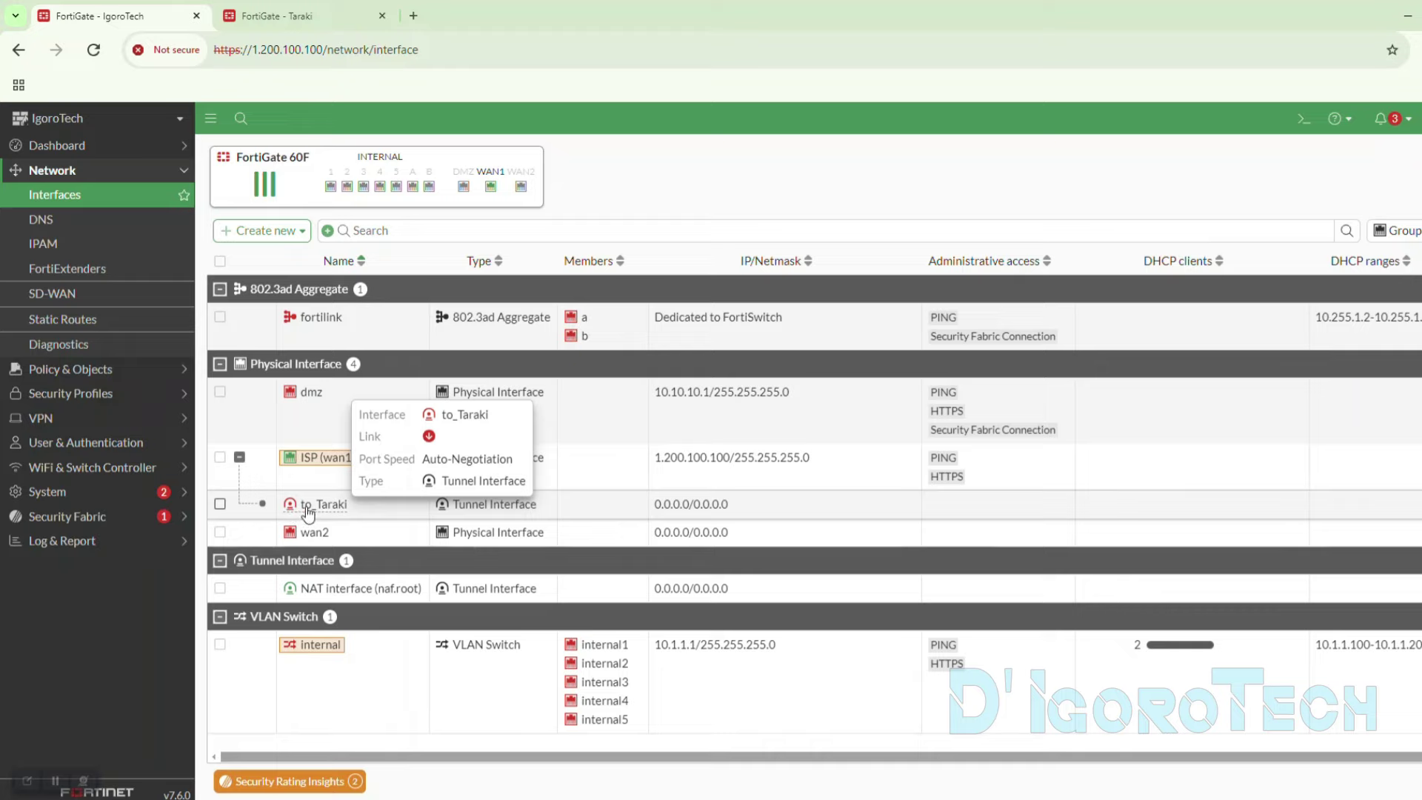
left_click(466, 510)
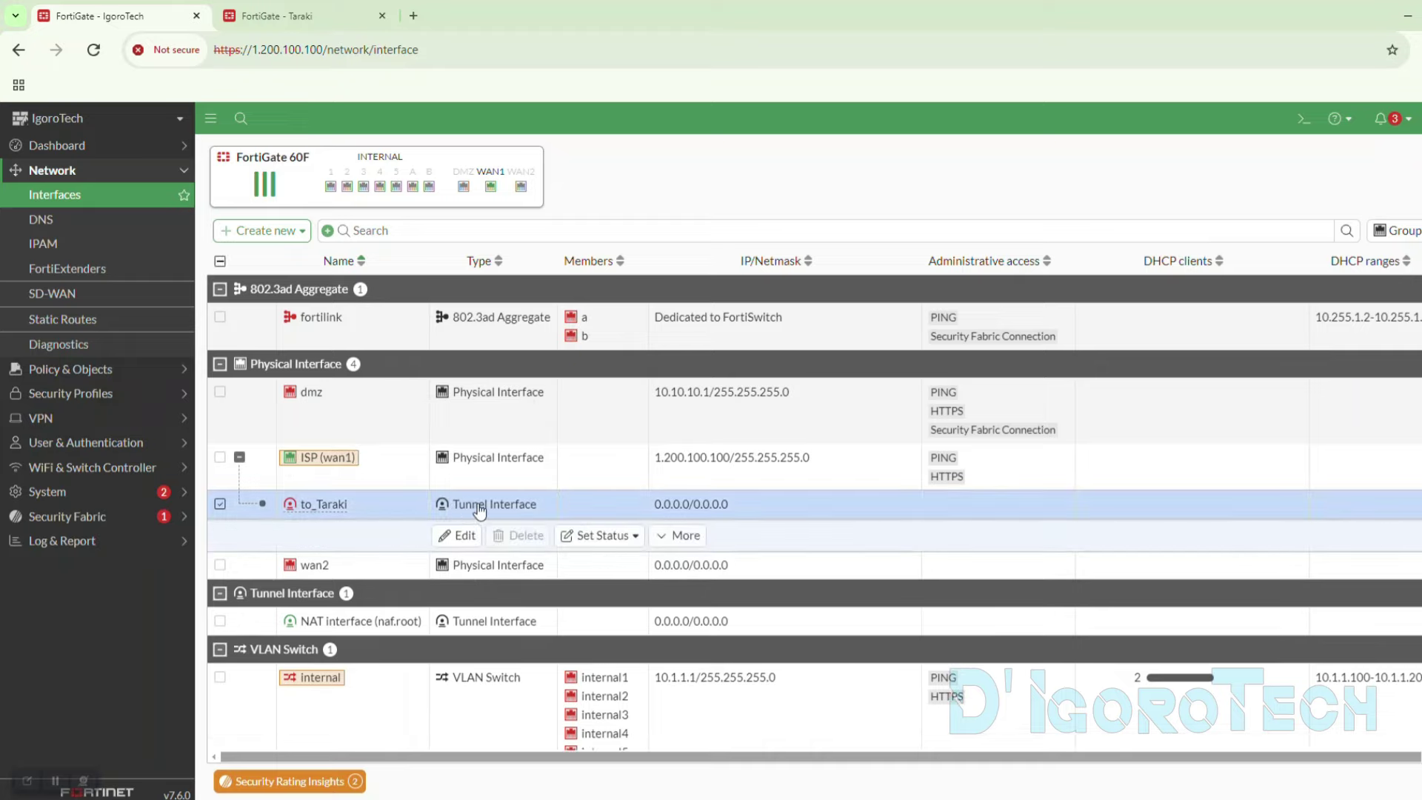
- Add the Distance and Priority columns to the IgoroTech static routes table
left_click(80, 320)
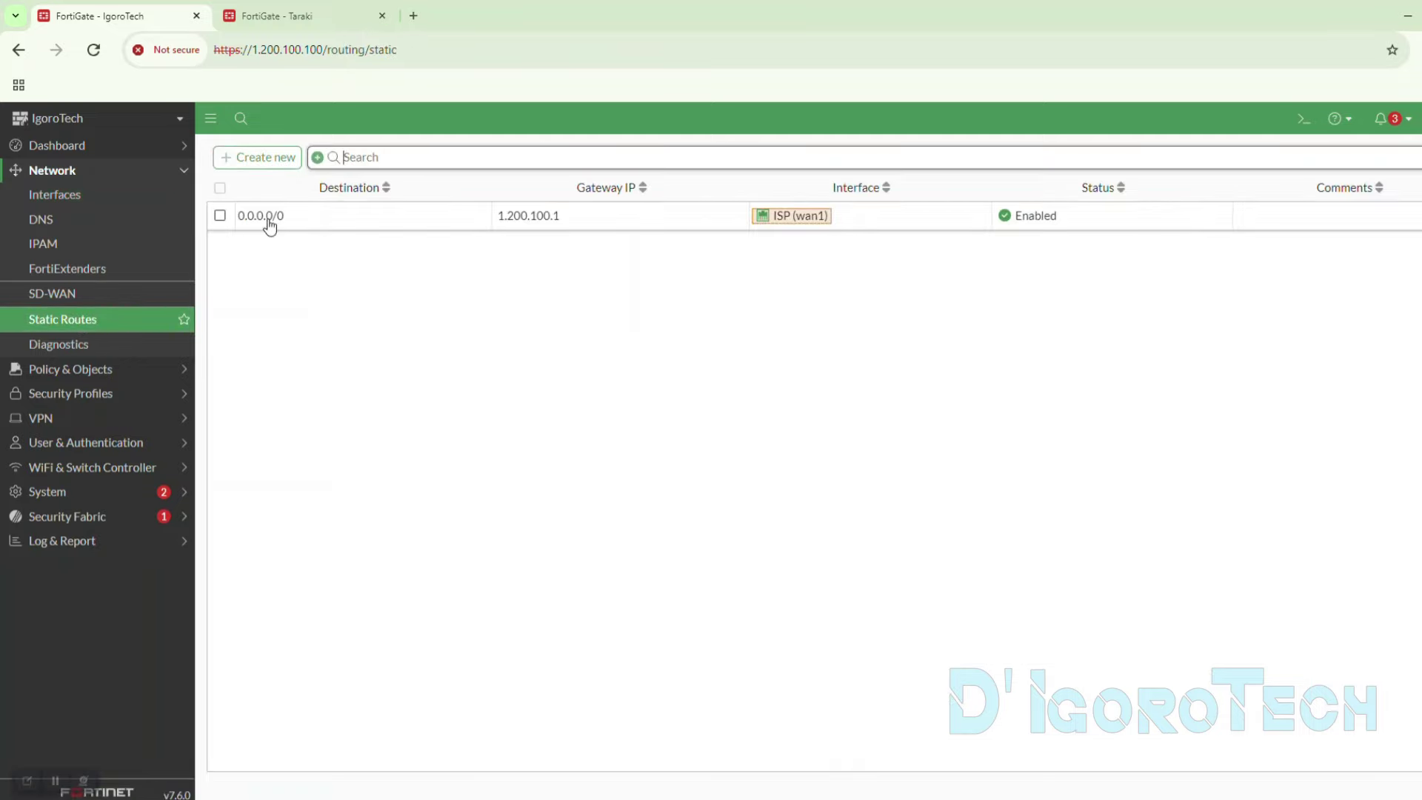
left_click(314, 222)
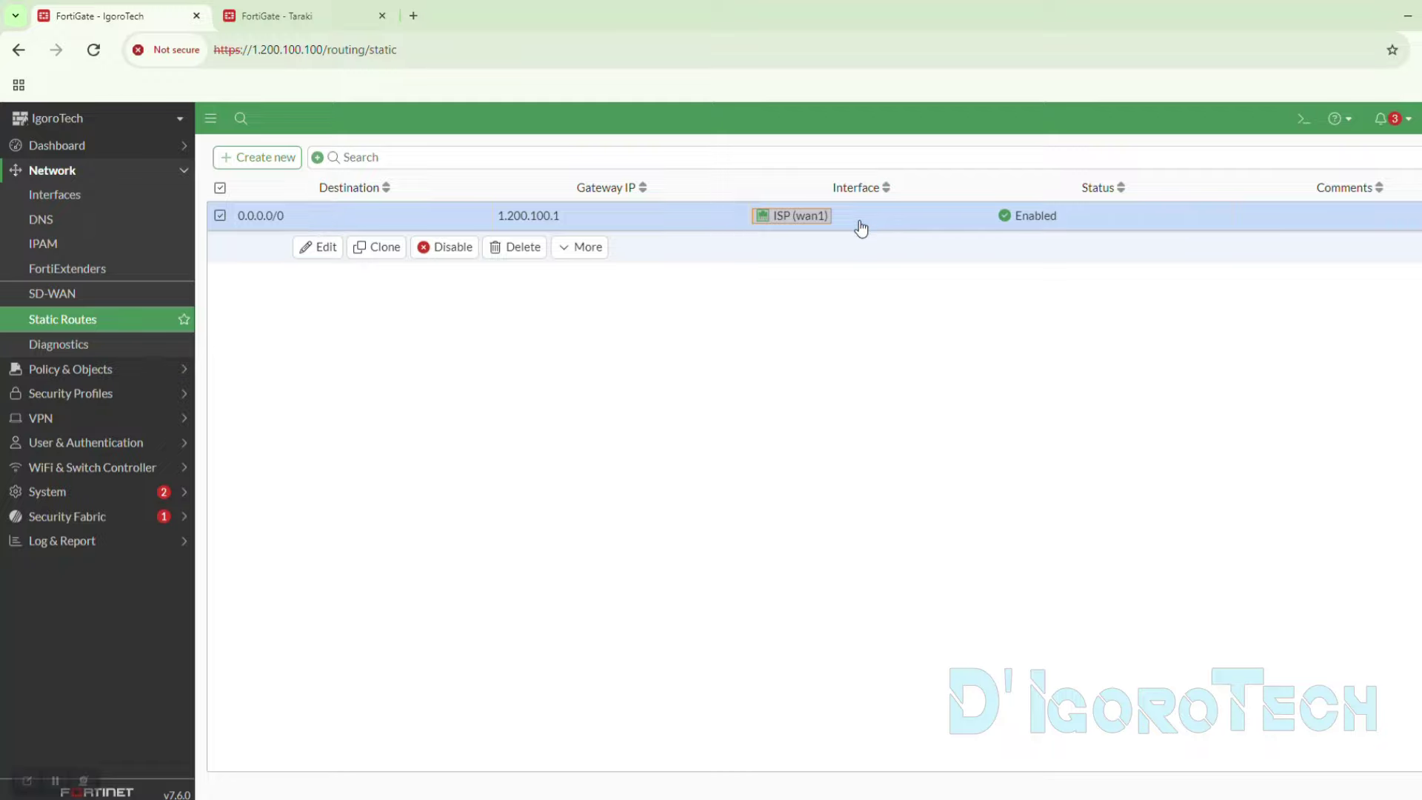
right_click(445, 194)
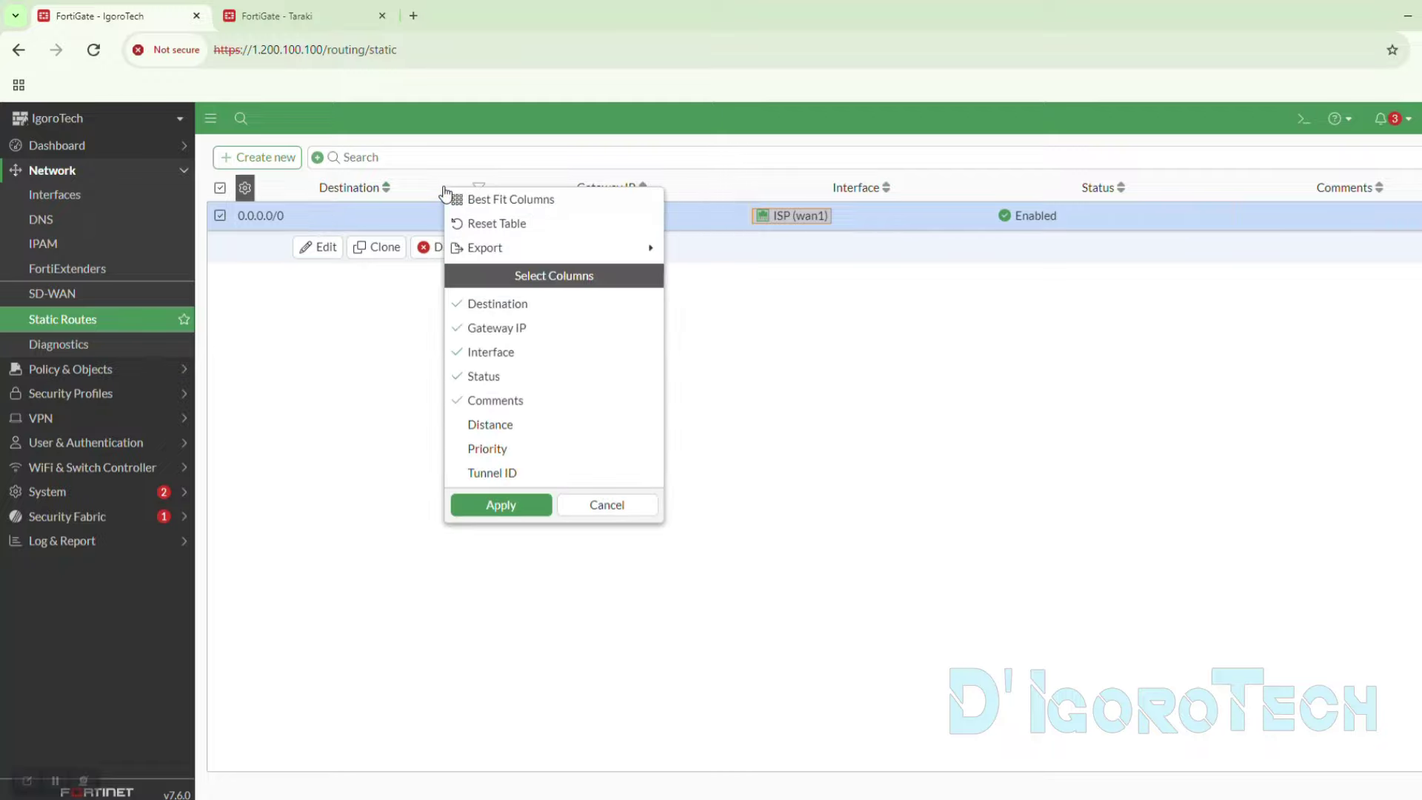
left_click(482, 425)
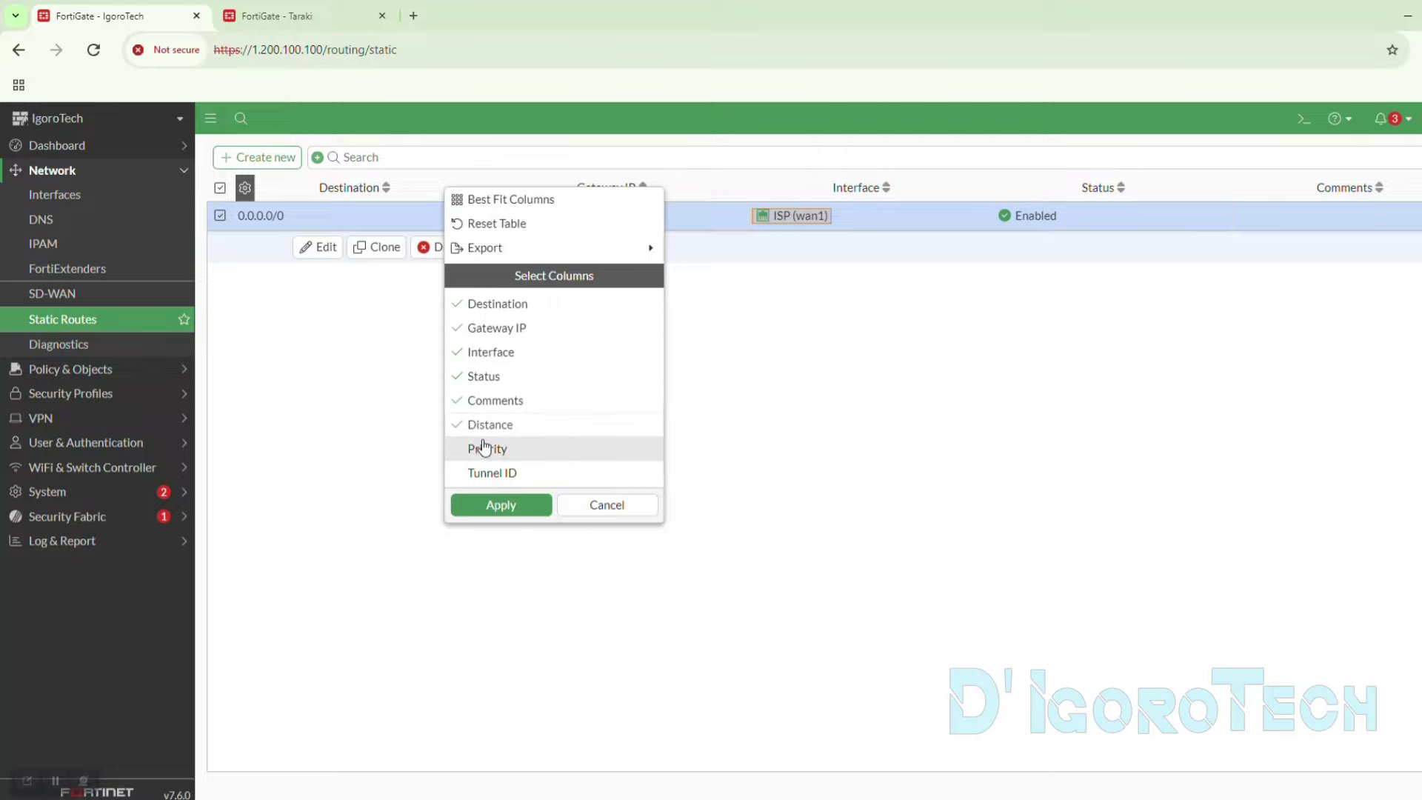
left_click(482, 450)
left_click(500, 503)
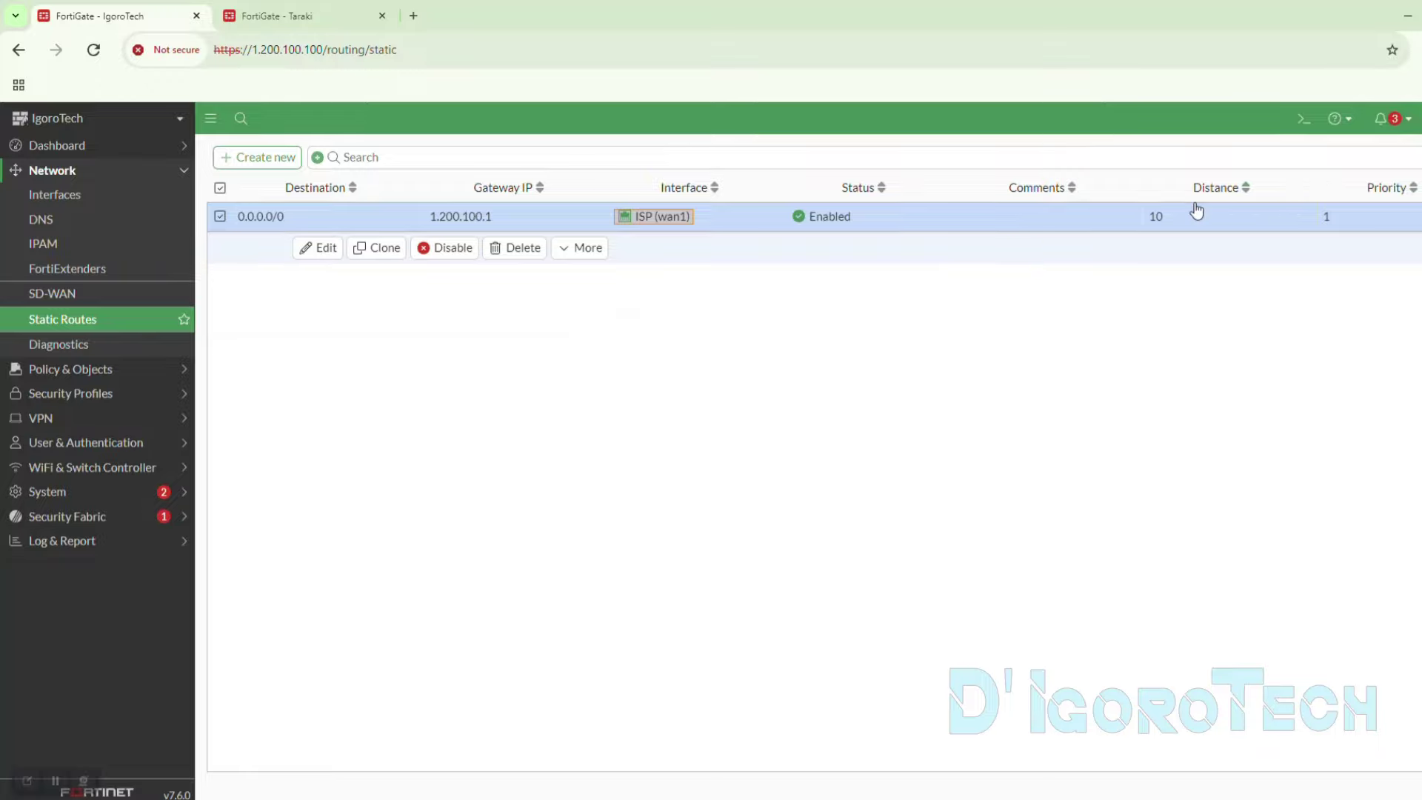
left_click(1023, 320)
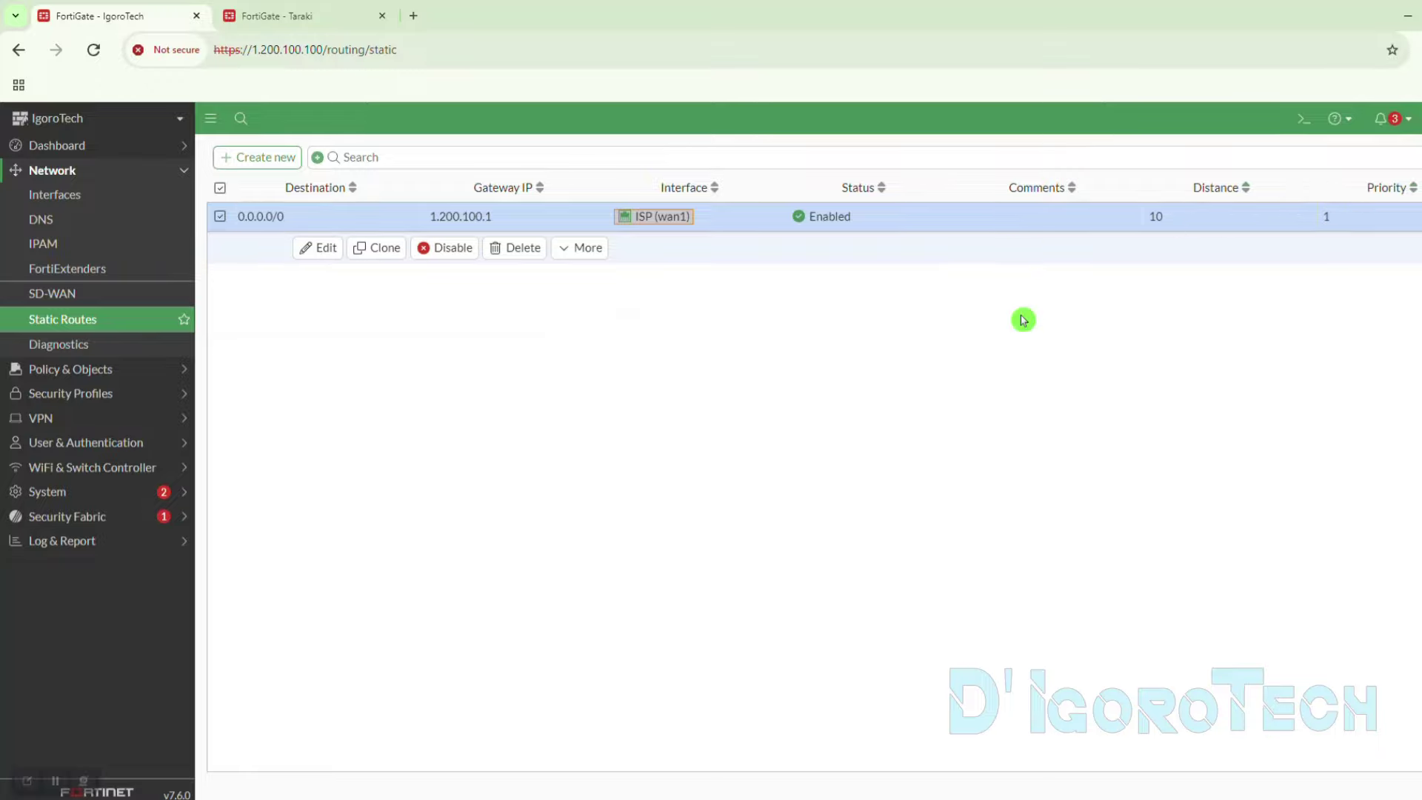
- Start a new IgoroTech static route with destination subnet 192.168.1.0/24, copying the network prefix from Taraki's internal interface
left_click(264, 158)
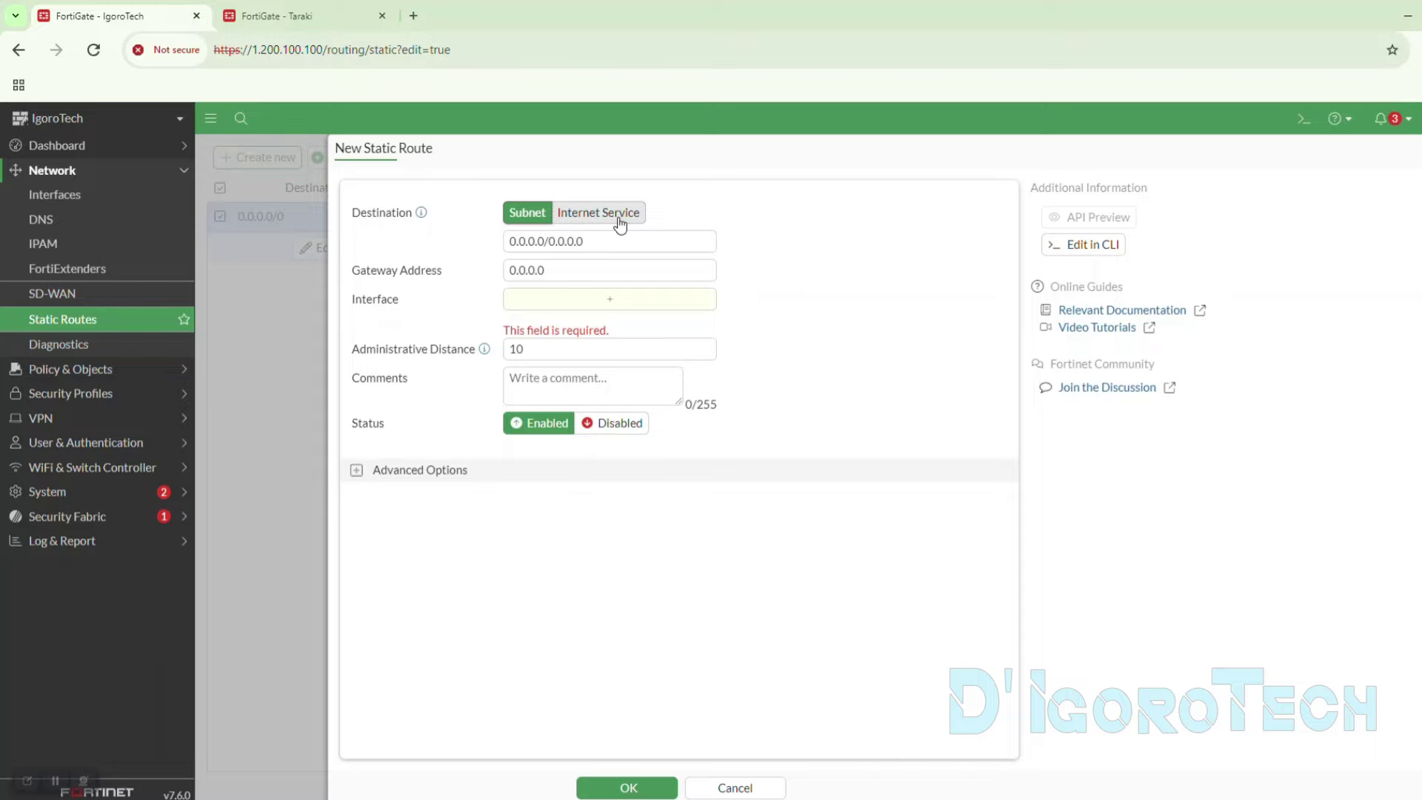
left_click_drag(597, 242, 498, 242)
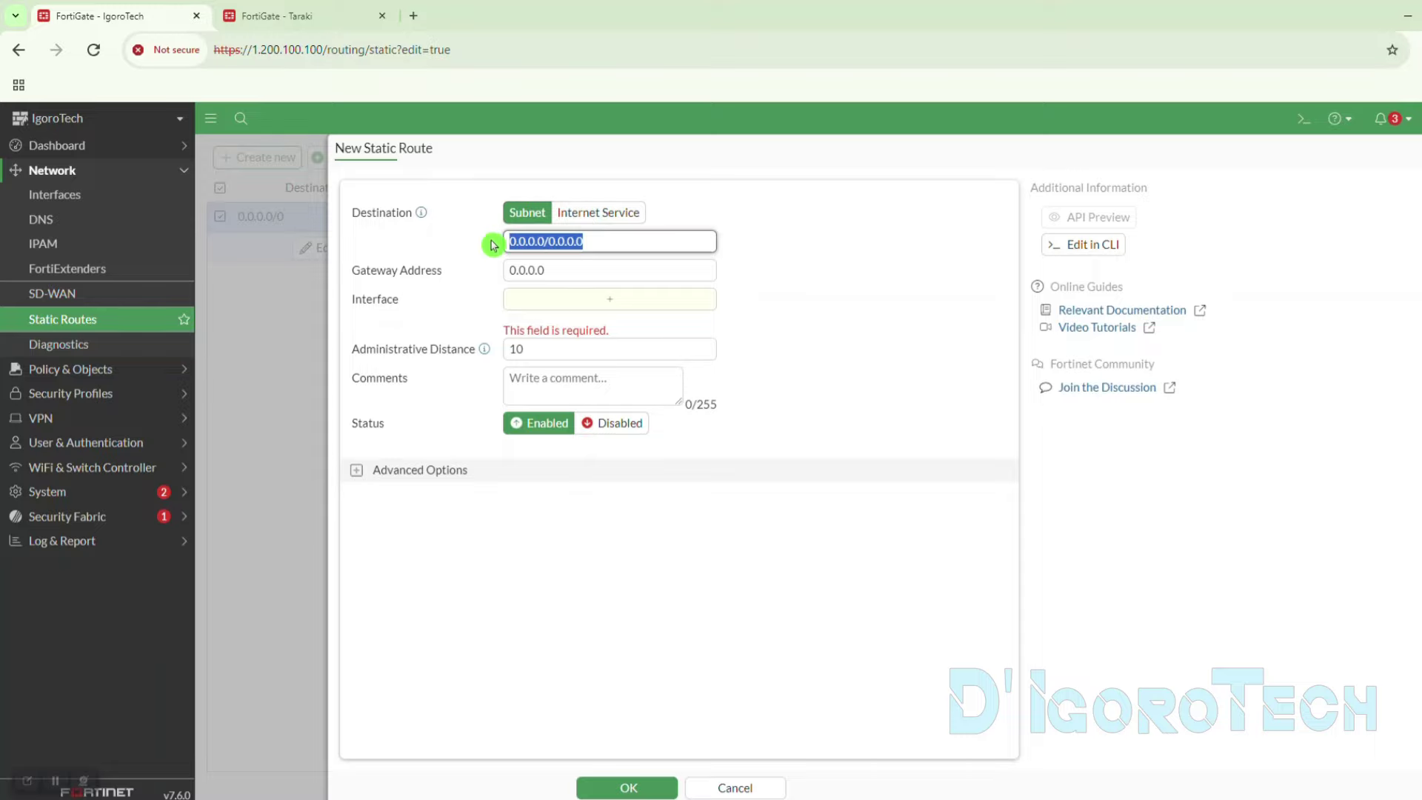
left_click(319, 21)
left_click(667, 403)
left_click_drag(678, 386, 732, 398)
key("ctrl+c")
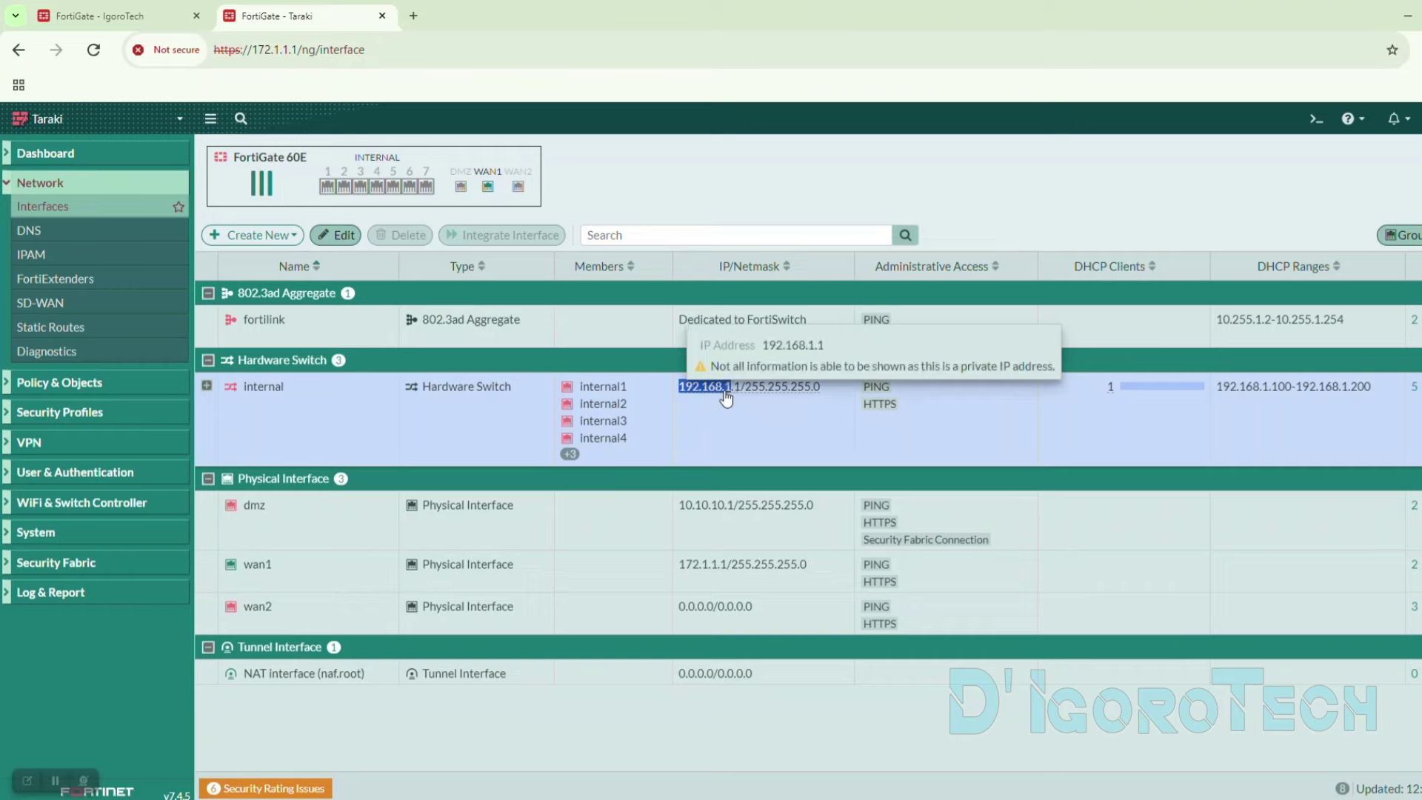
left_click(118, 16)
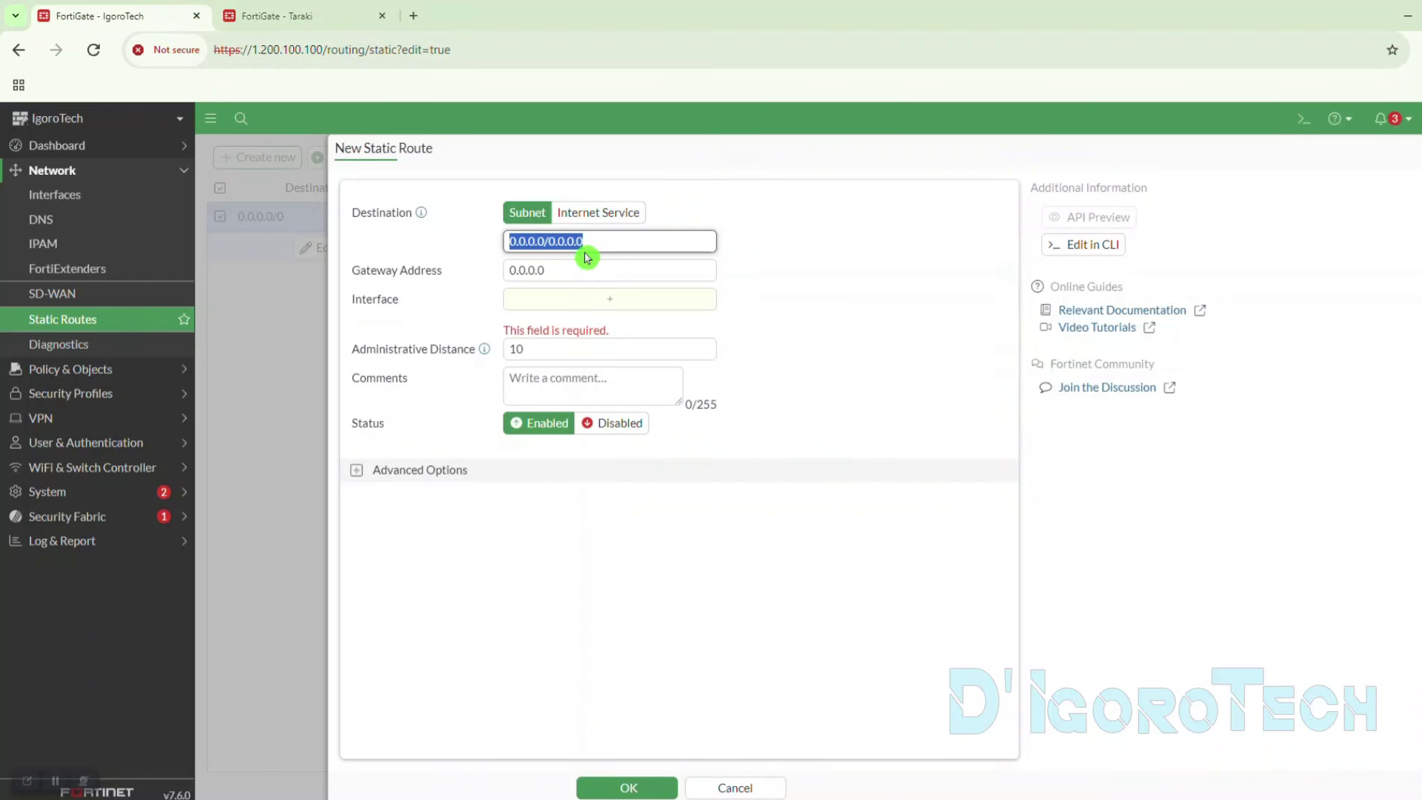
key("ctrl+v")
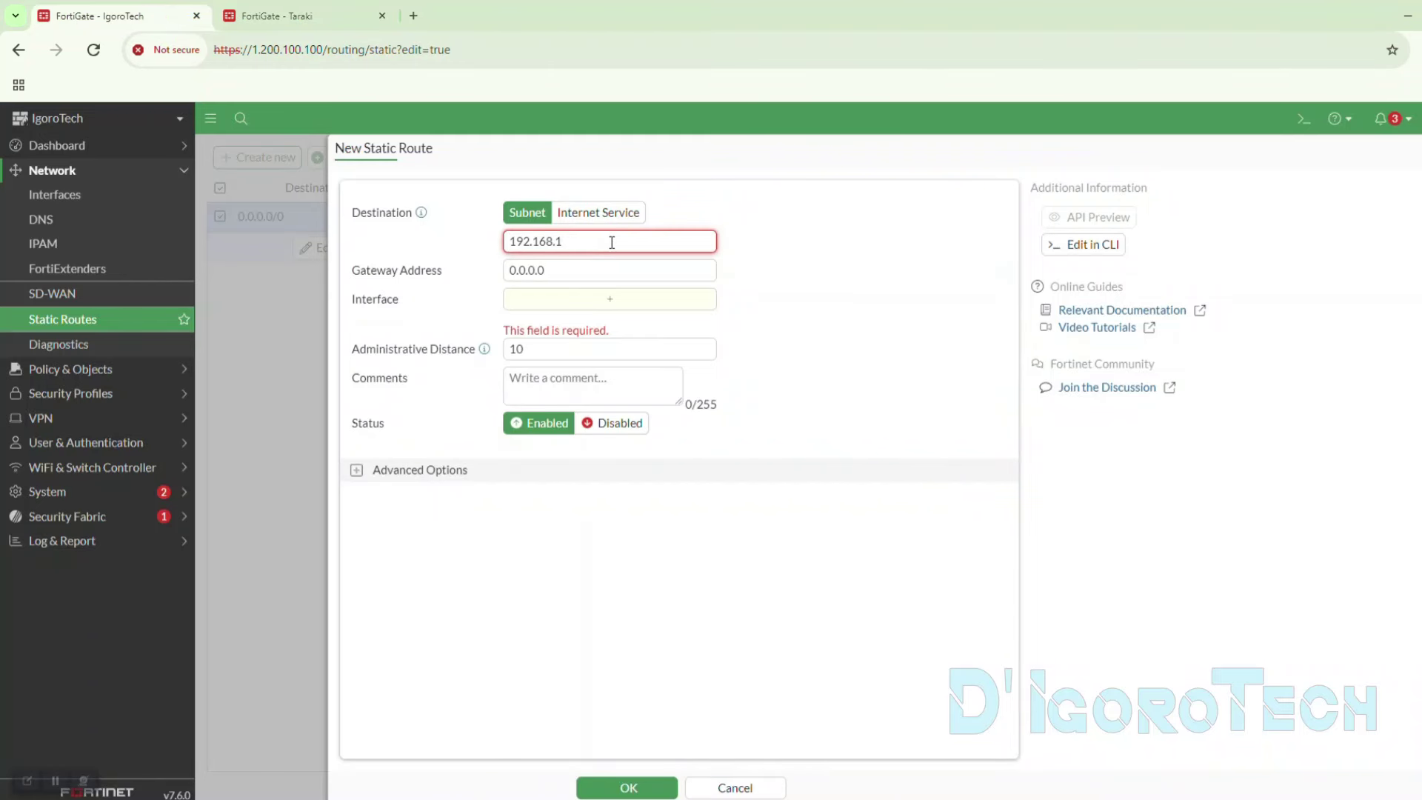
type(".0/24")
left_click_drag(613, 244, 469, 237)
left_click(459, 254)
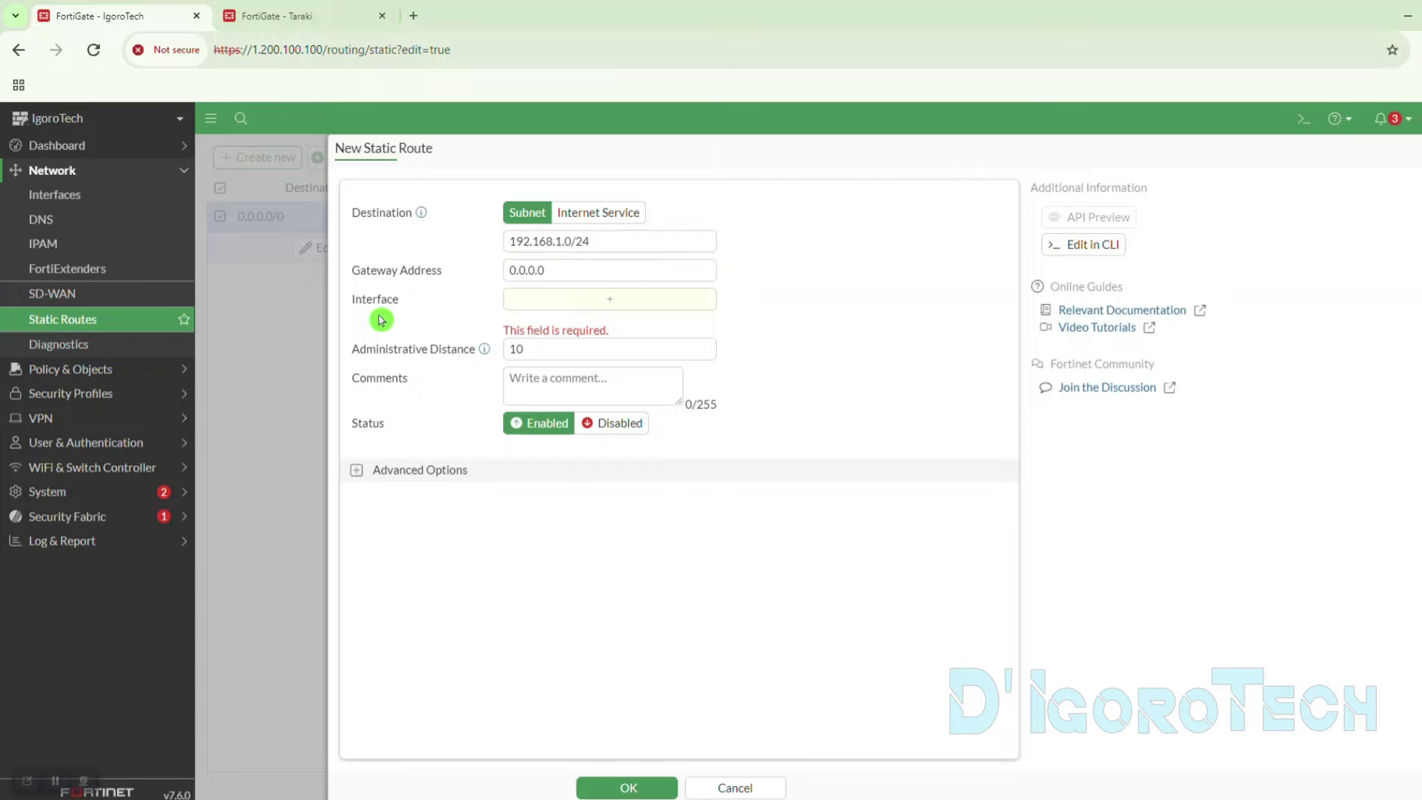
- Assign the route to the to_Taraki interface with administrative distance 5 and the comment "To Taraki Network"
left_click(613, 315)
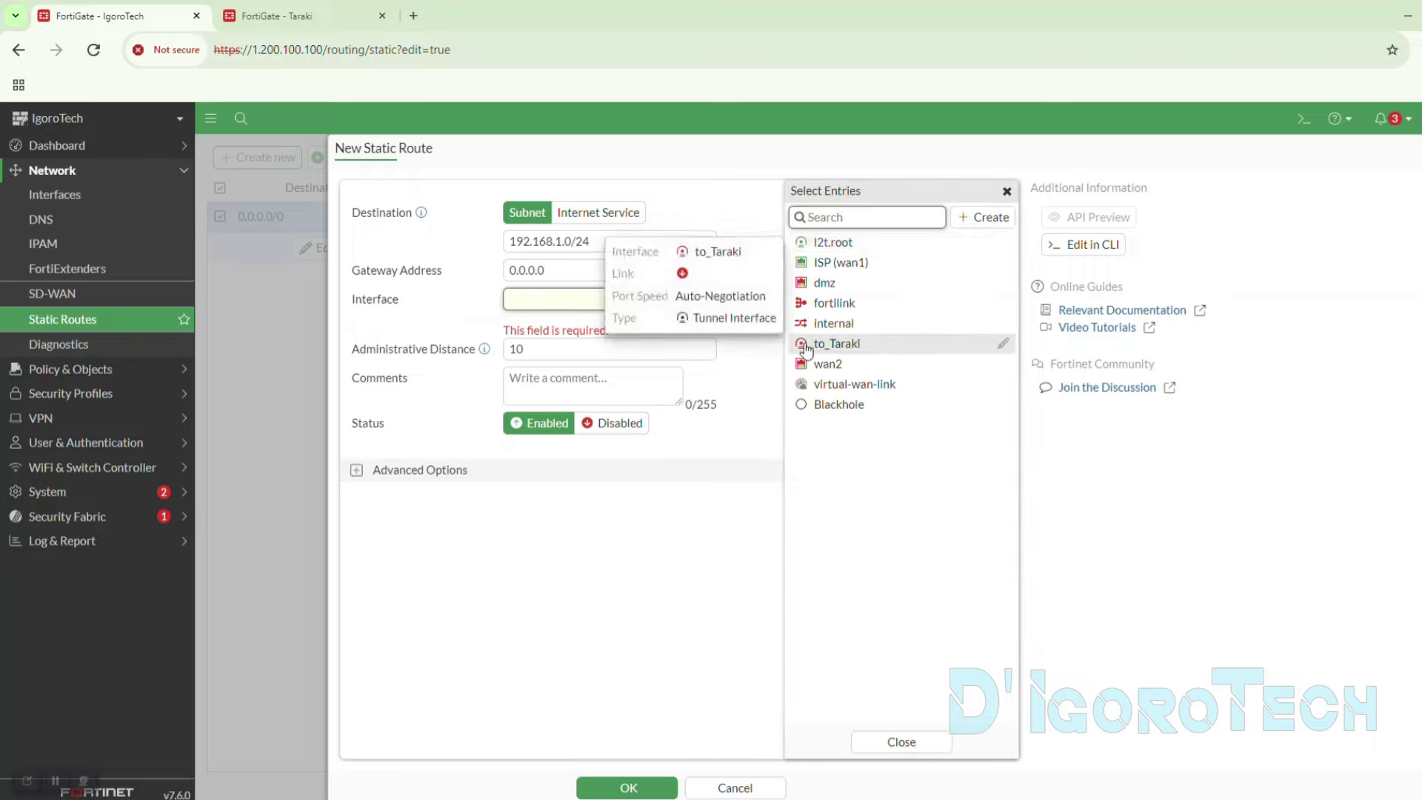
left_click(829, 348)
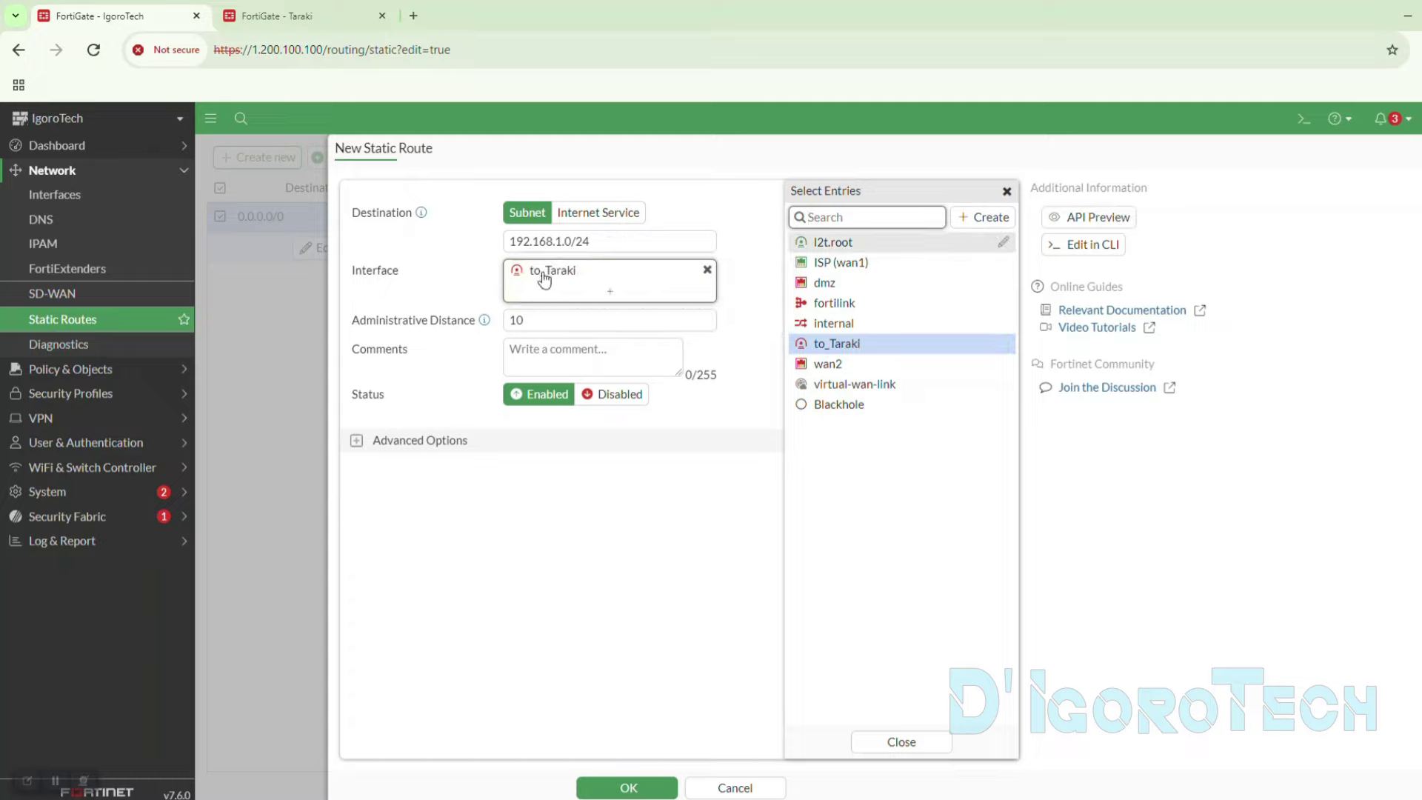
left_click(547, 320)
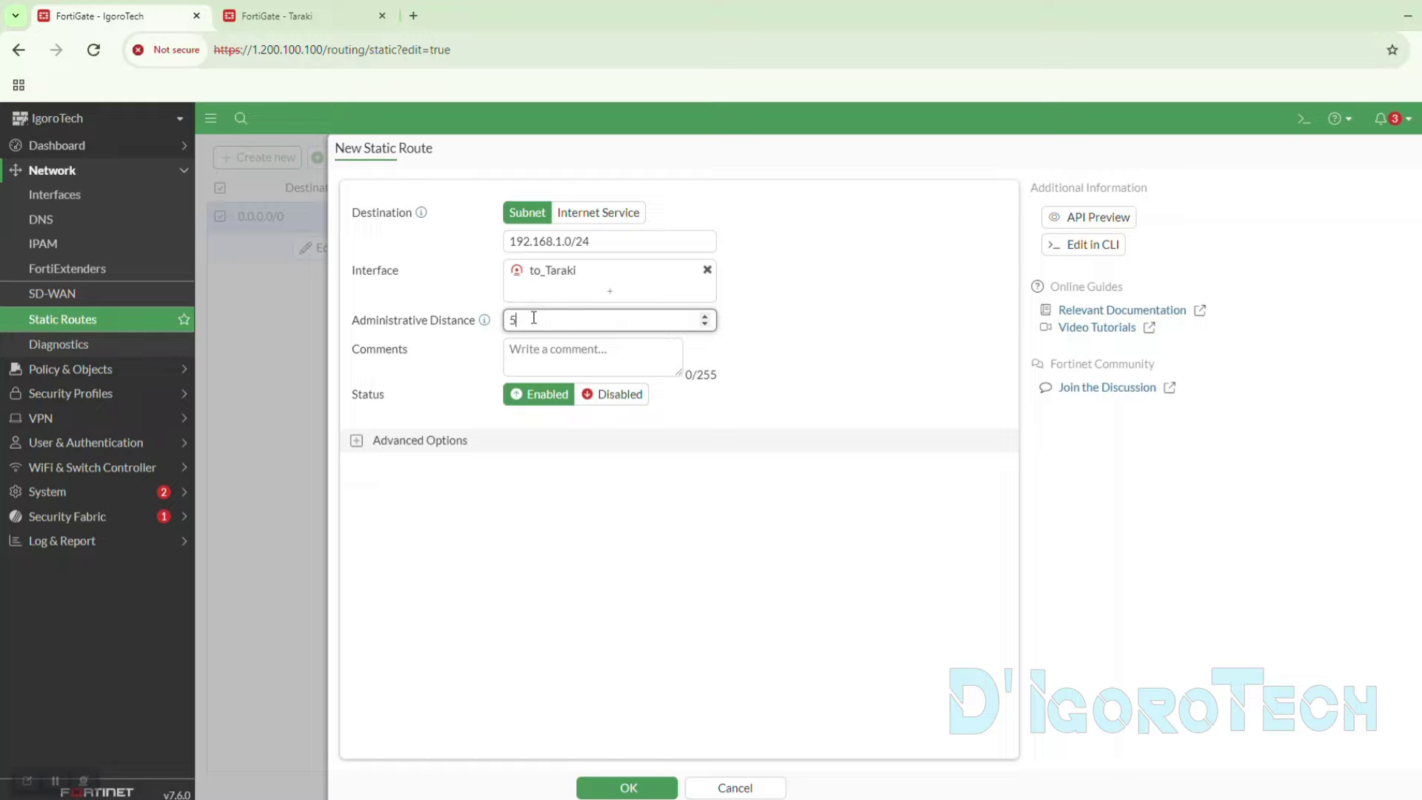
left_click(534, 342)
type("To Tara")
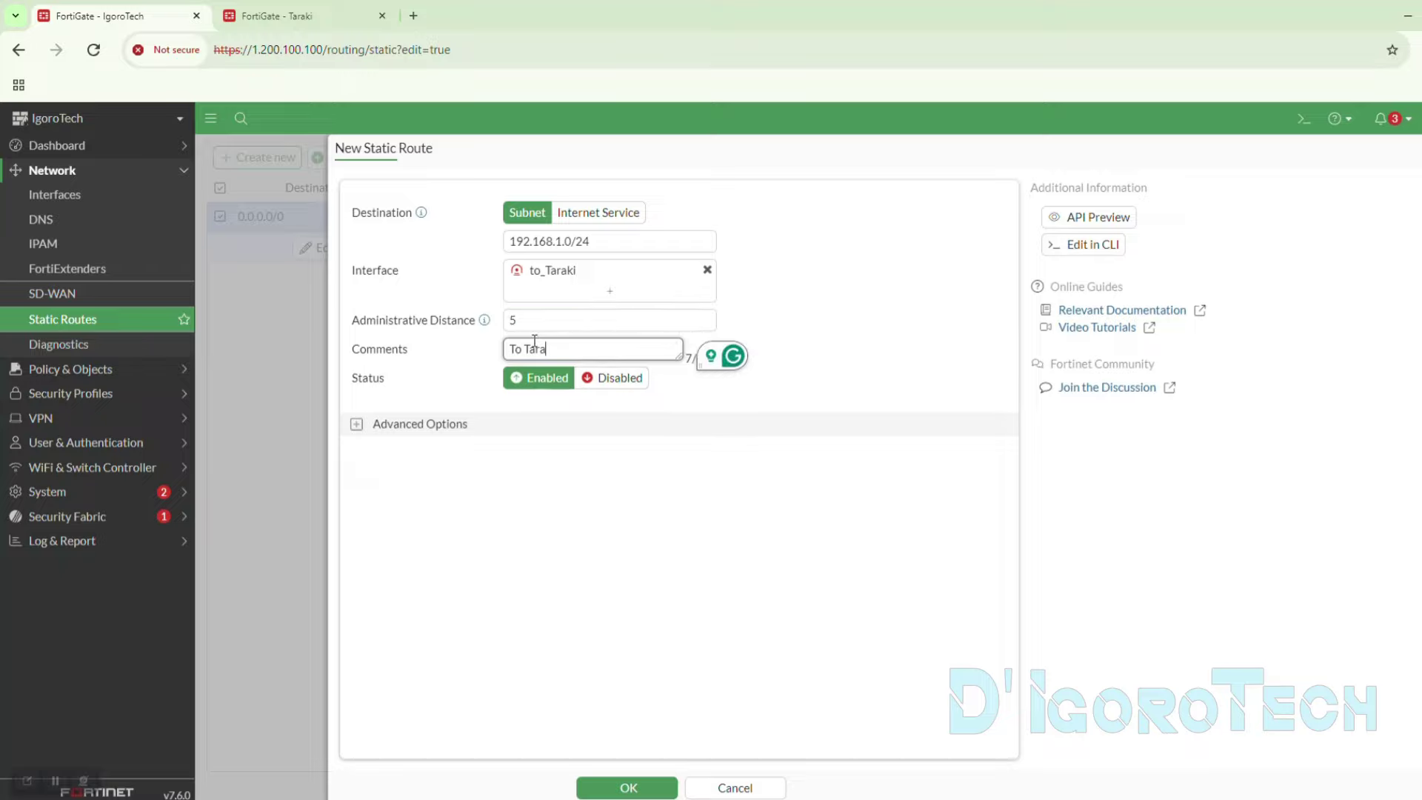
type("ki Network")
- Keep the route's status Enabled, check its priority in the advanced options, and save the route
left_click(522, 377)
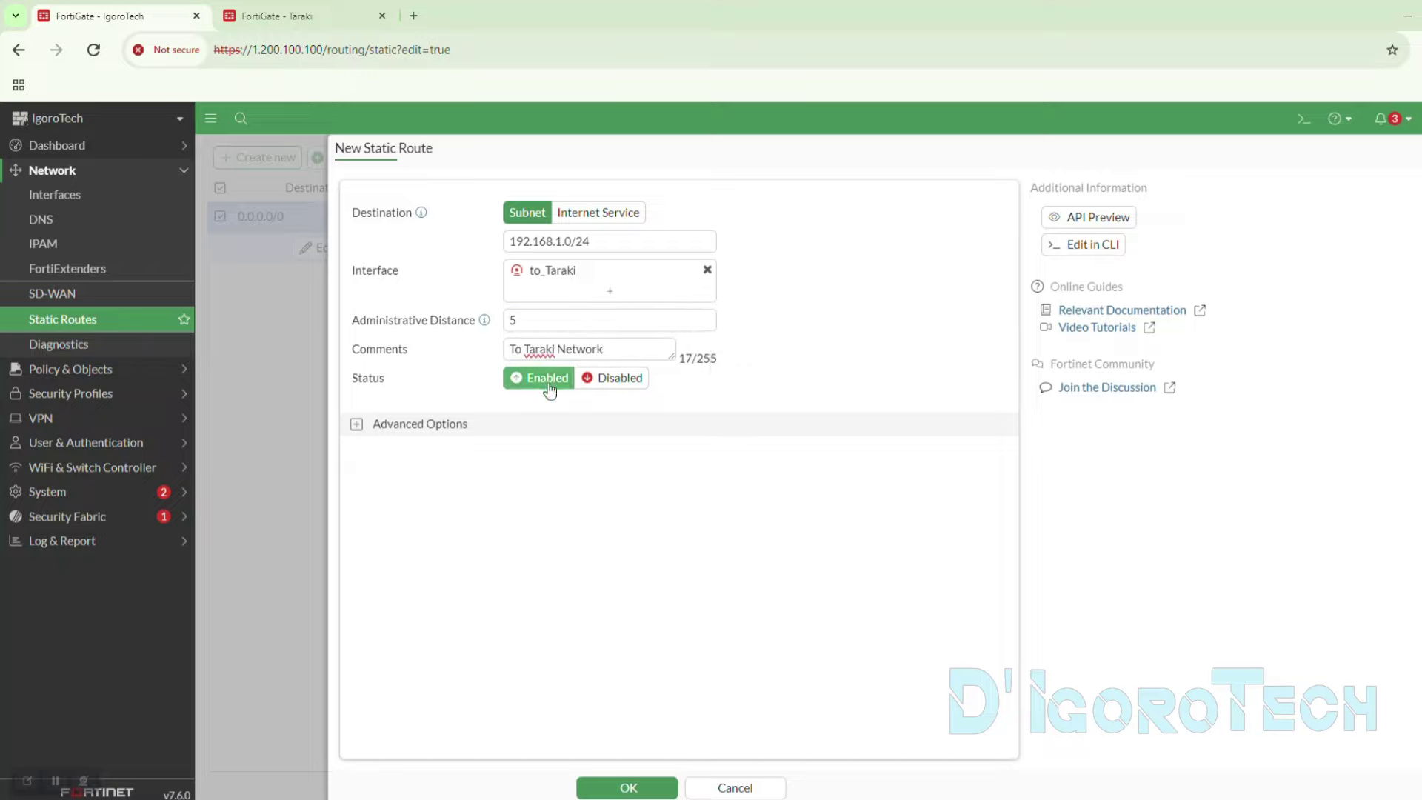
left_click(606, 382)
left_click(523, 382)
left_click(356, 424)
double_click(423, 451)
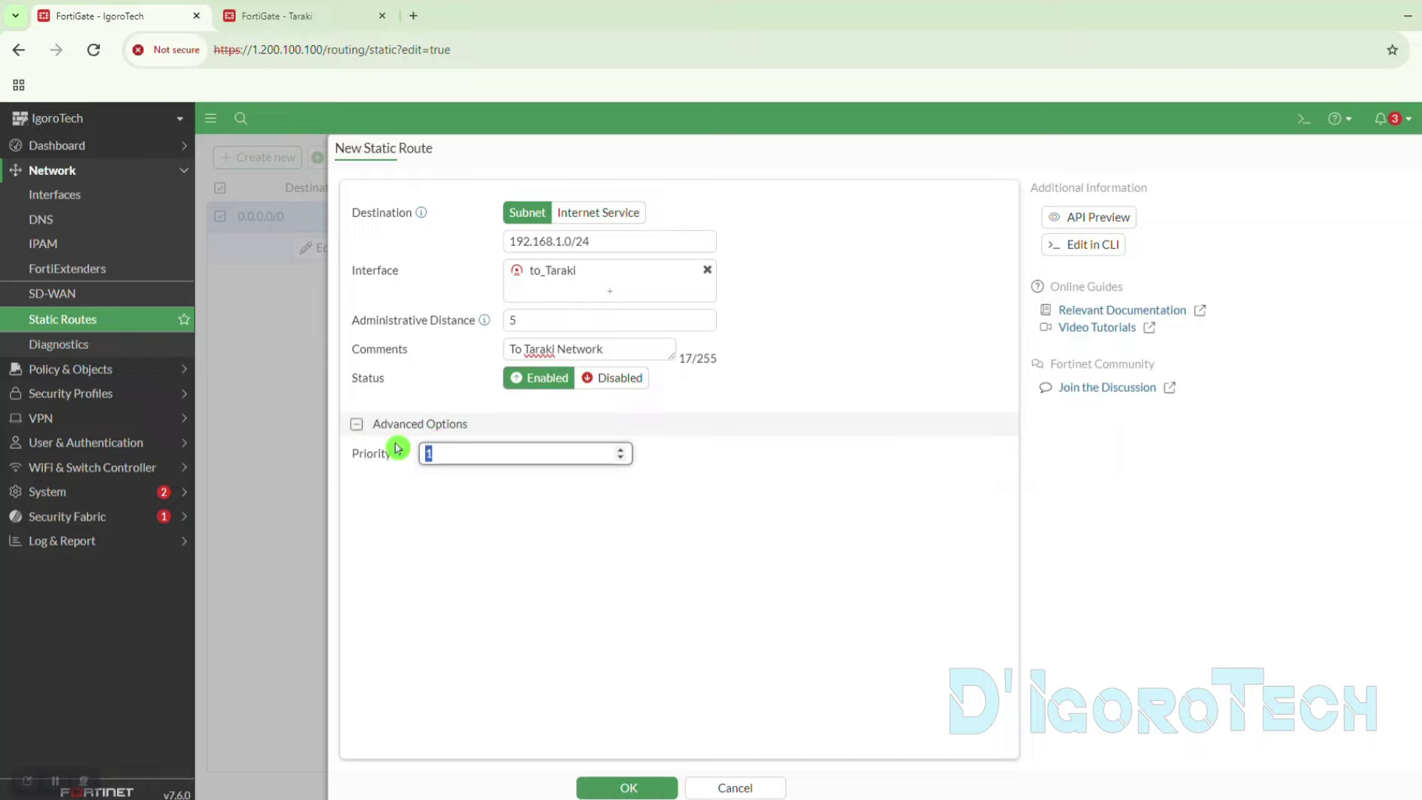
left_click(356, 426)
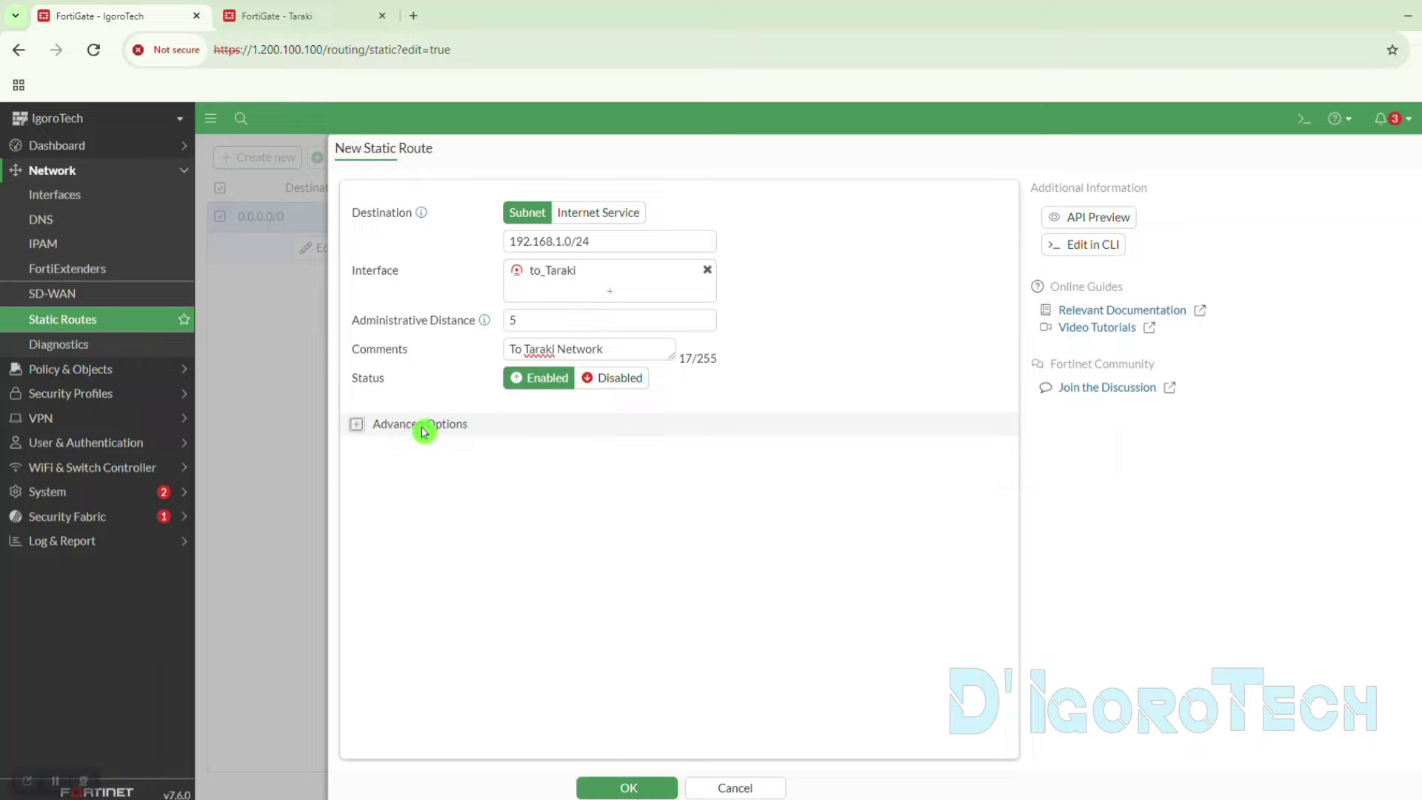
left_click(624, 788)
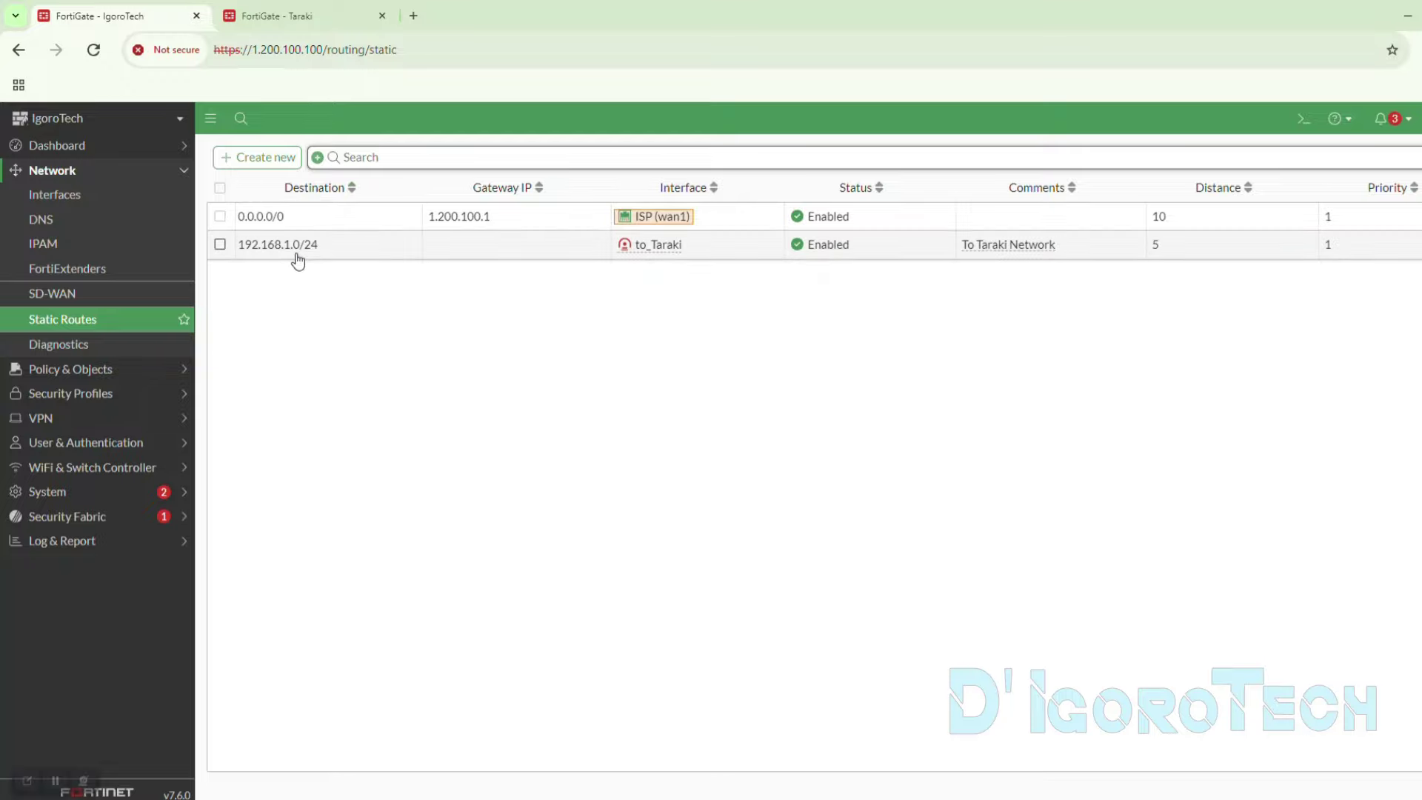
- Set the 192.168.1.0/24 route's administrative distance to 15, save it, and compare it with the default route
left_click_drag(320, 251, 247, 251)
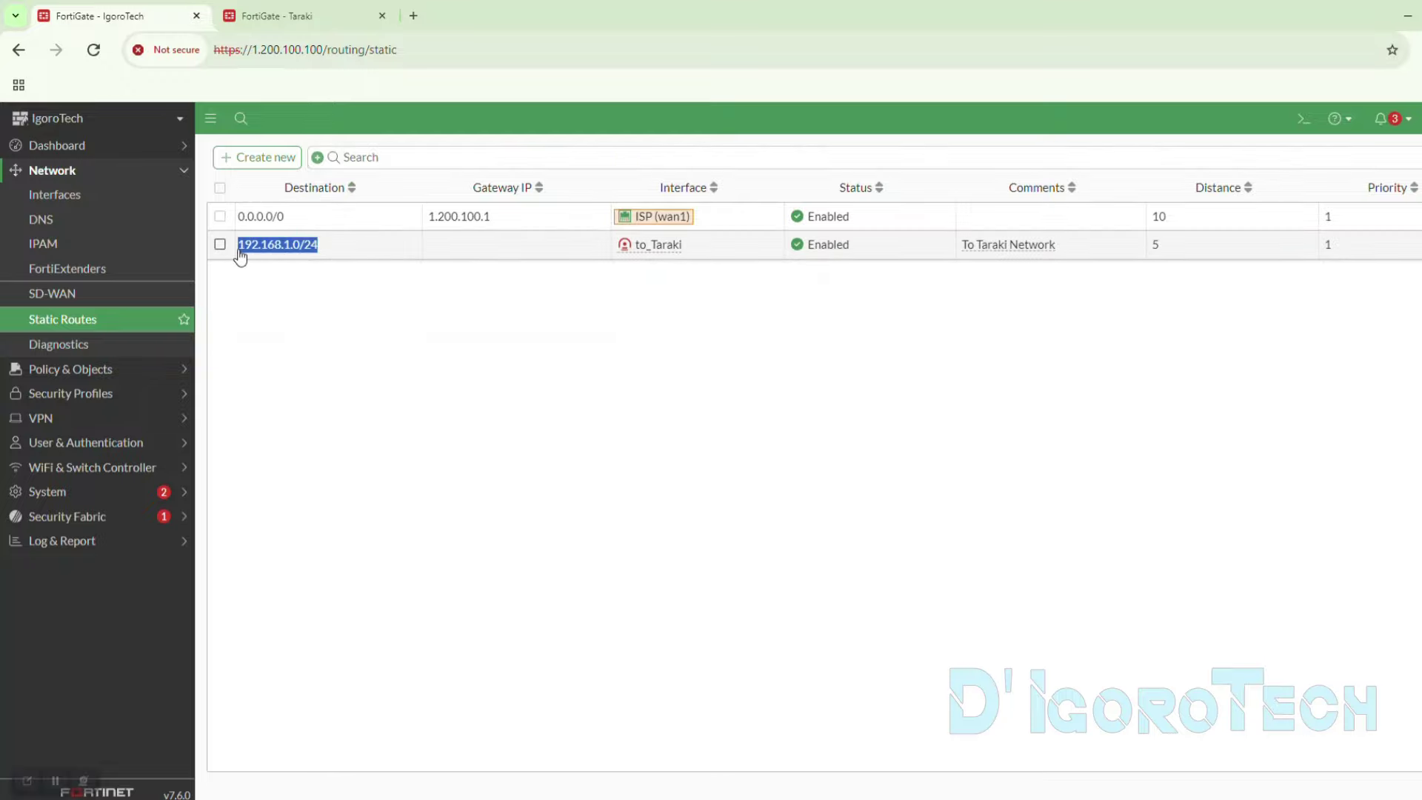
left_click(240, 256)
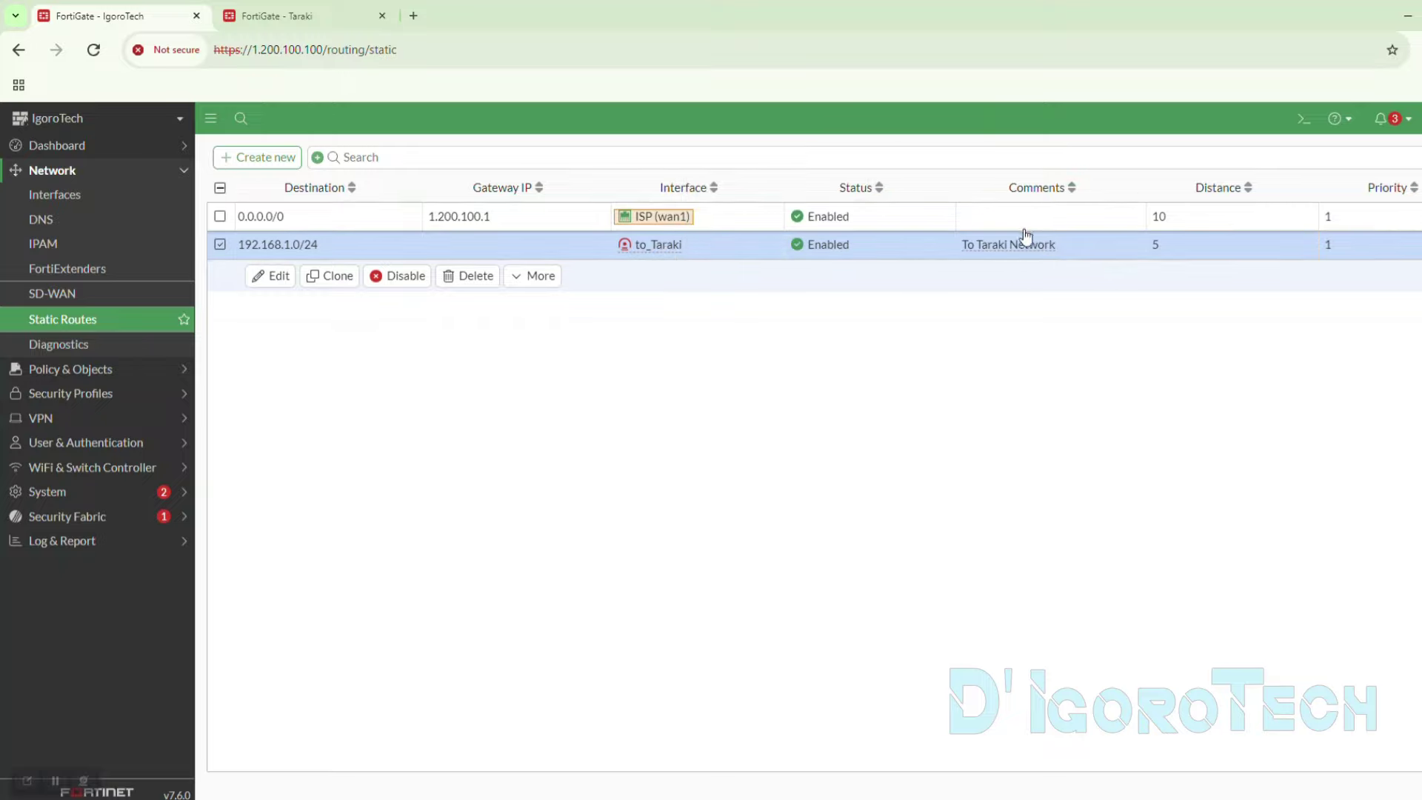
double_click(1166, 248)
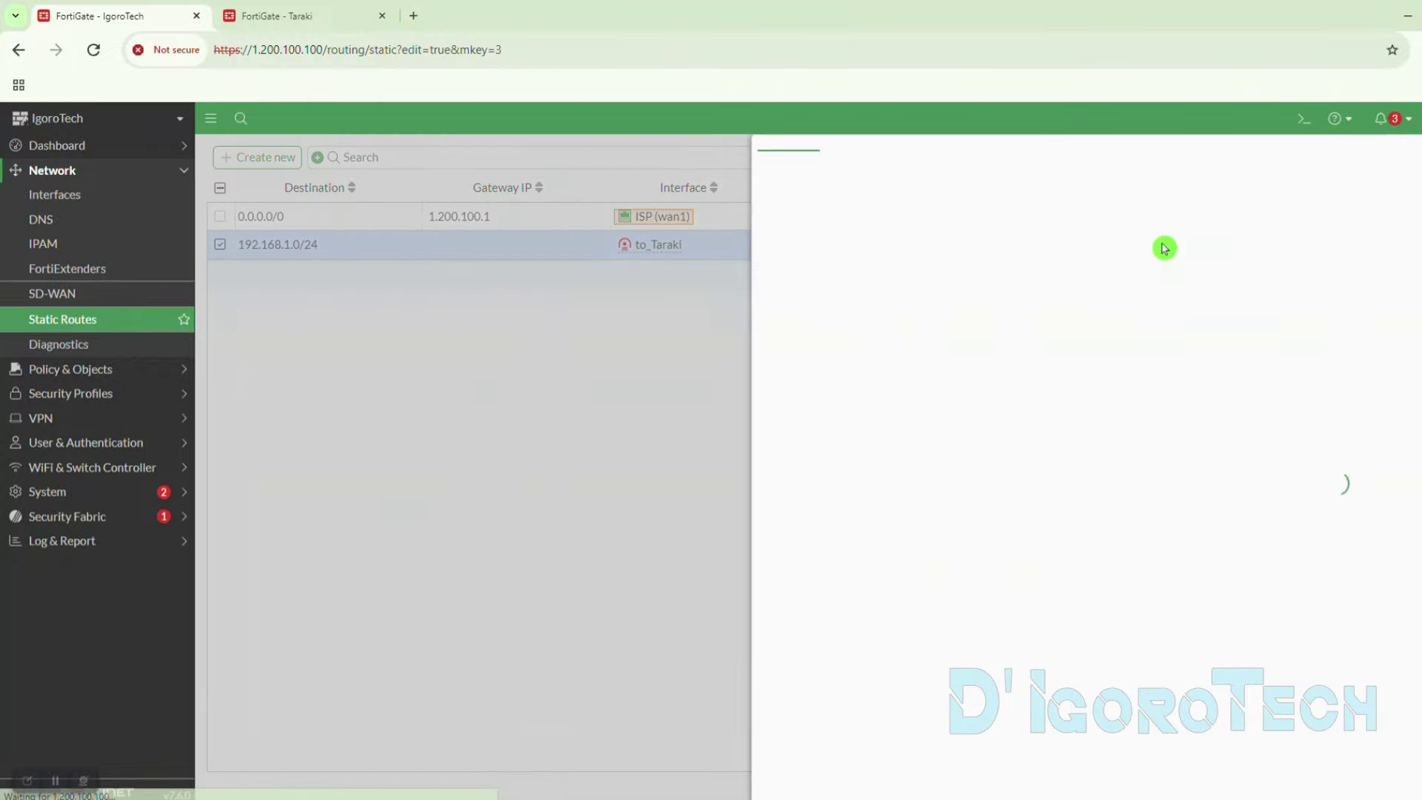
left_click(508, 322)
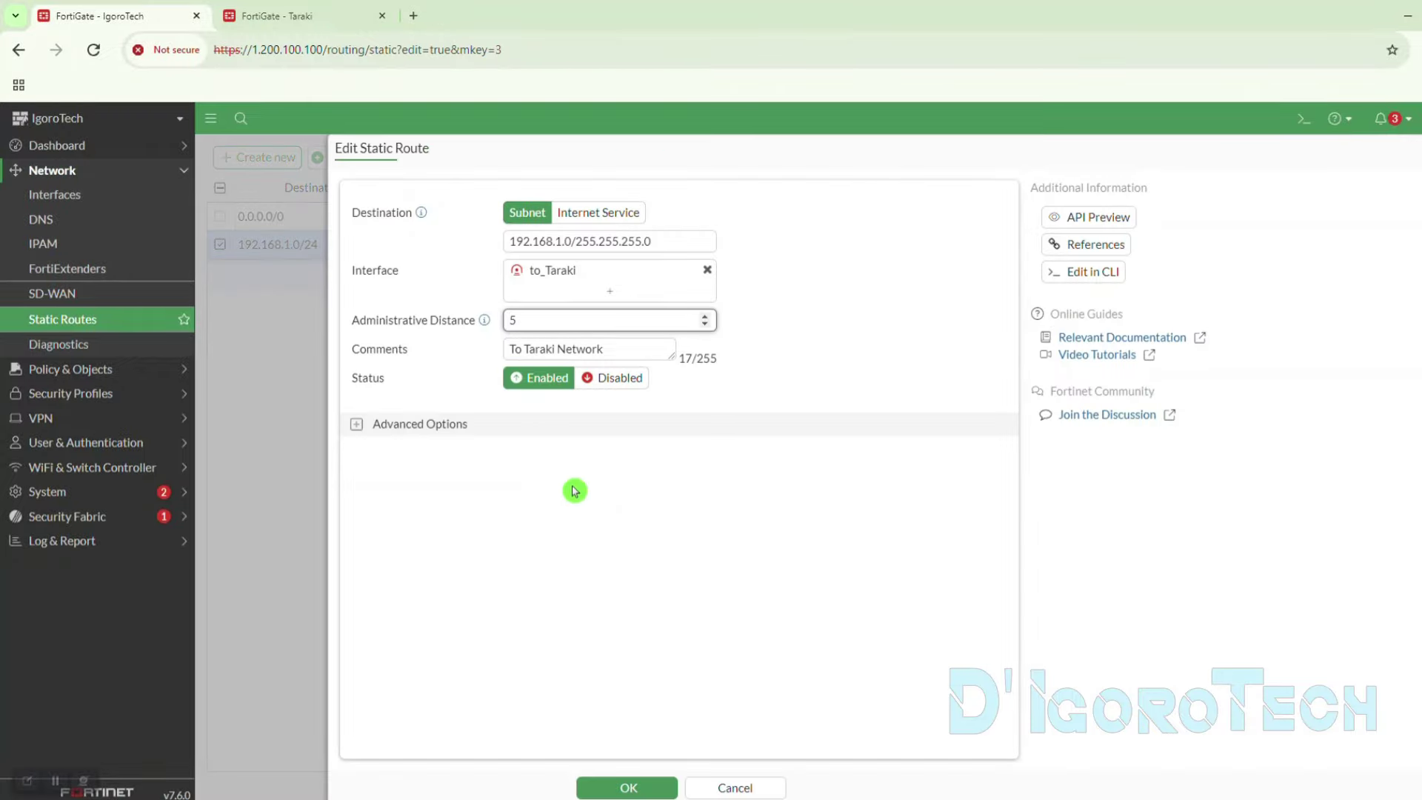
left_click(630, 785)
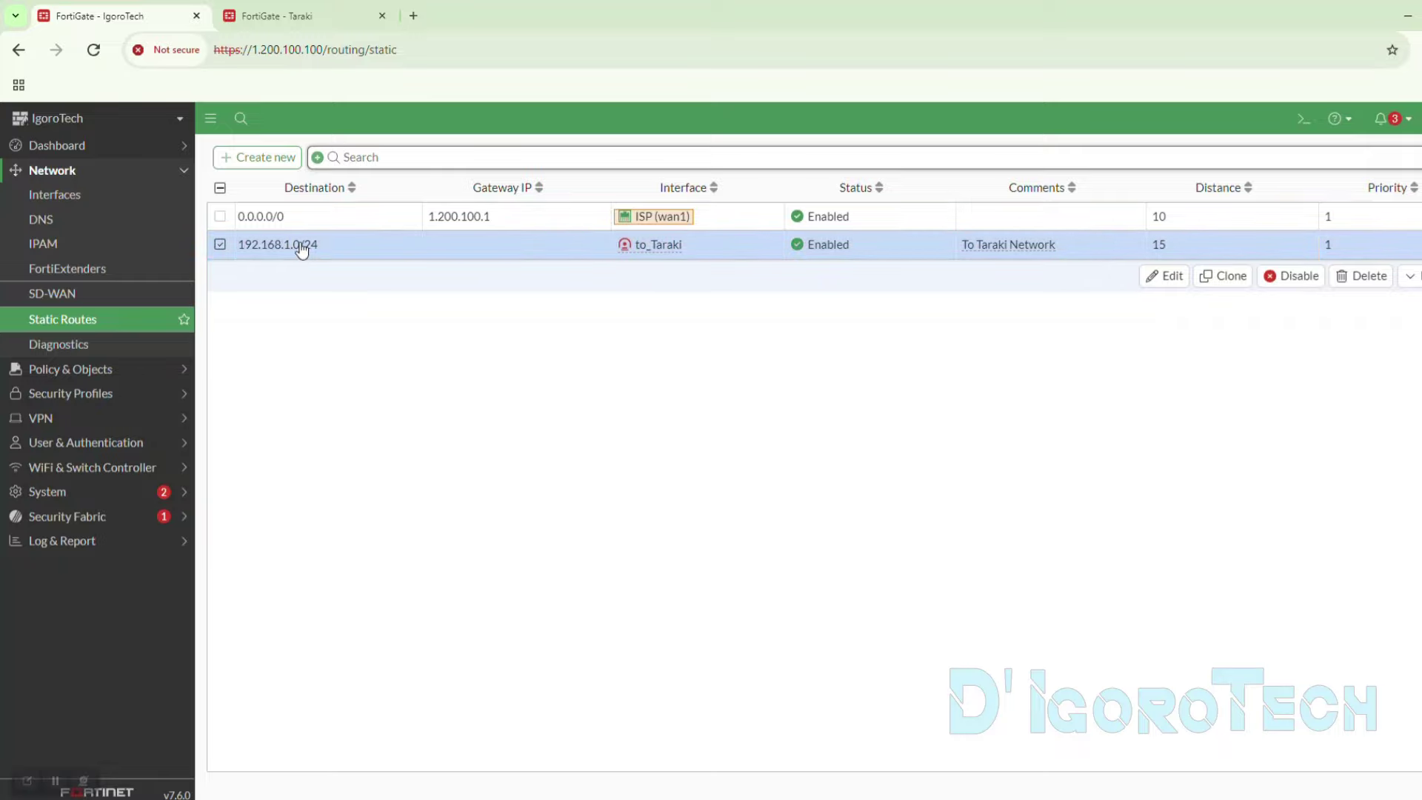
left_click(319, 222)
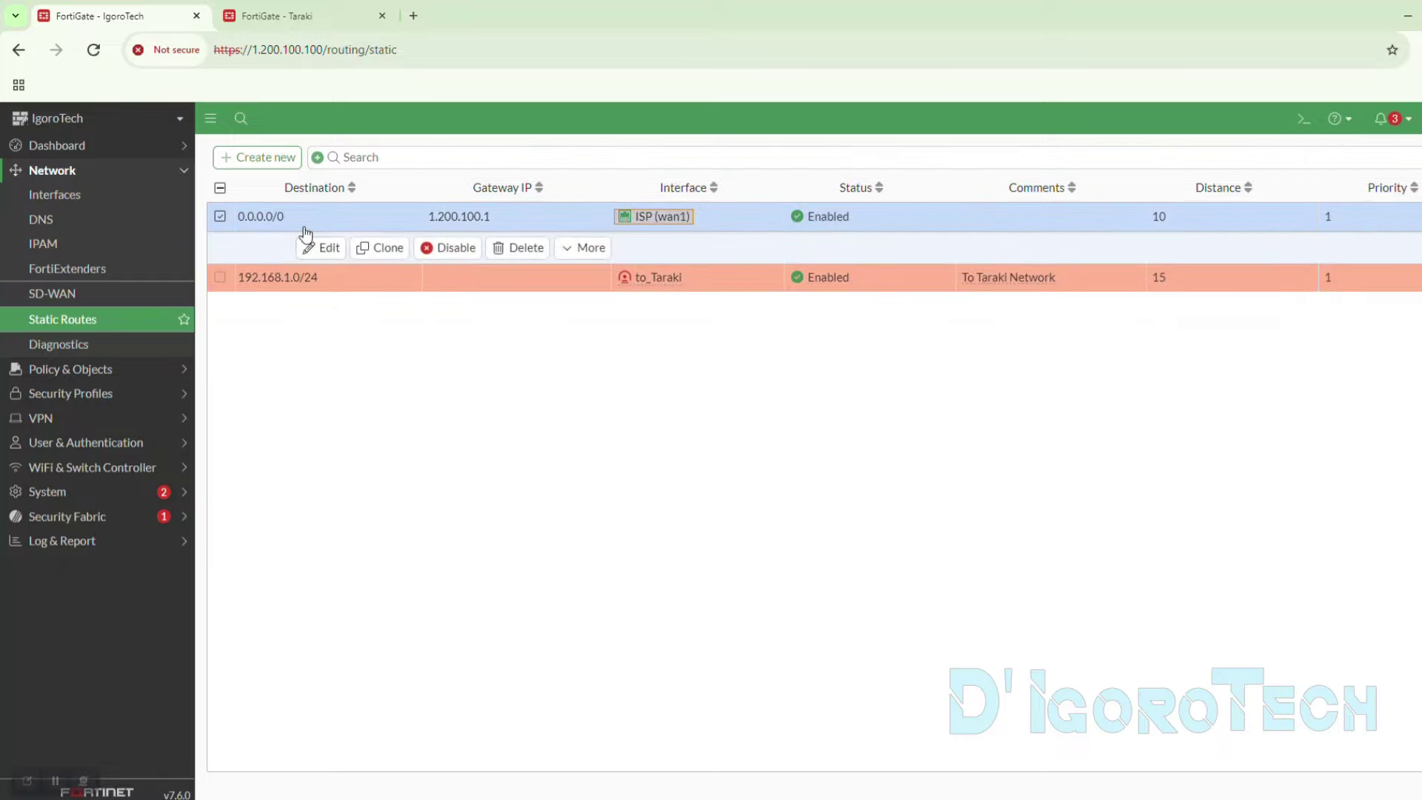
- Set the 192.168.1.0/24 route's administrative distance back to 5 and save it
double_click(354, 283)
left_click(516, 320)
key("BackSpace")
left_click(655, 789)
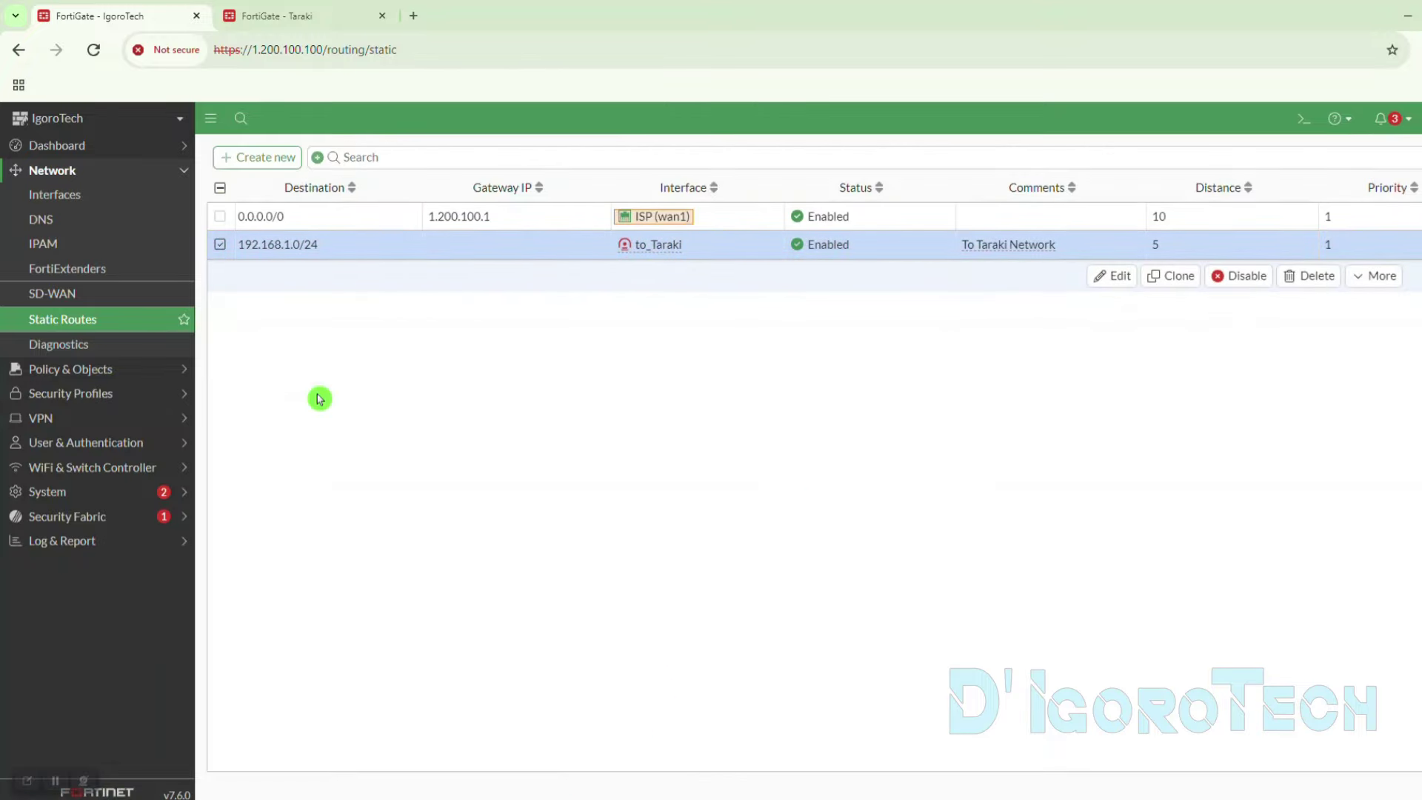
- View the existing internal to ISP (wan1) firewall policy, and start a new policy named "LAN to Taraki"
left_click(83, 378)
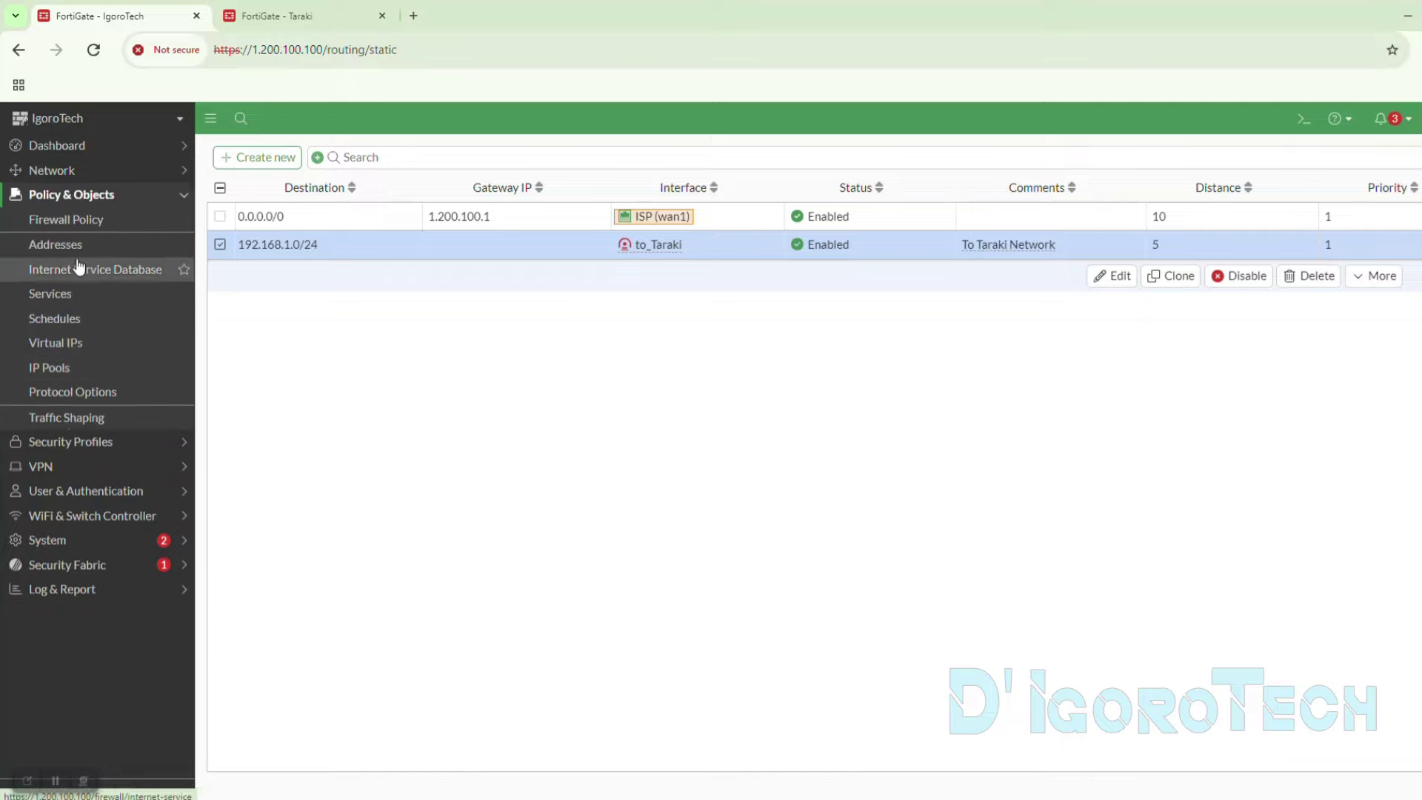
left_click(75, 222)
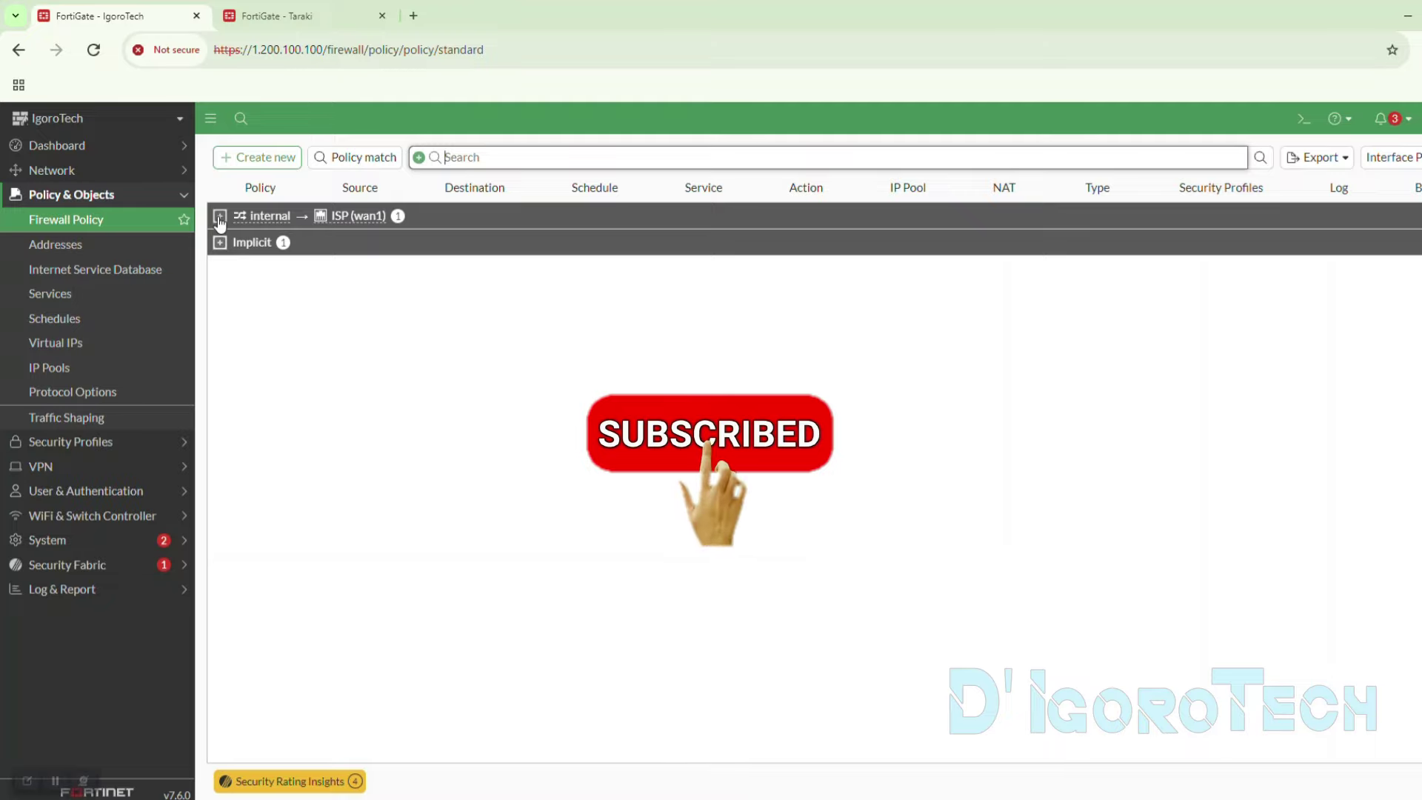
left_click(219, 215)
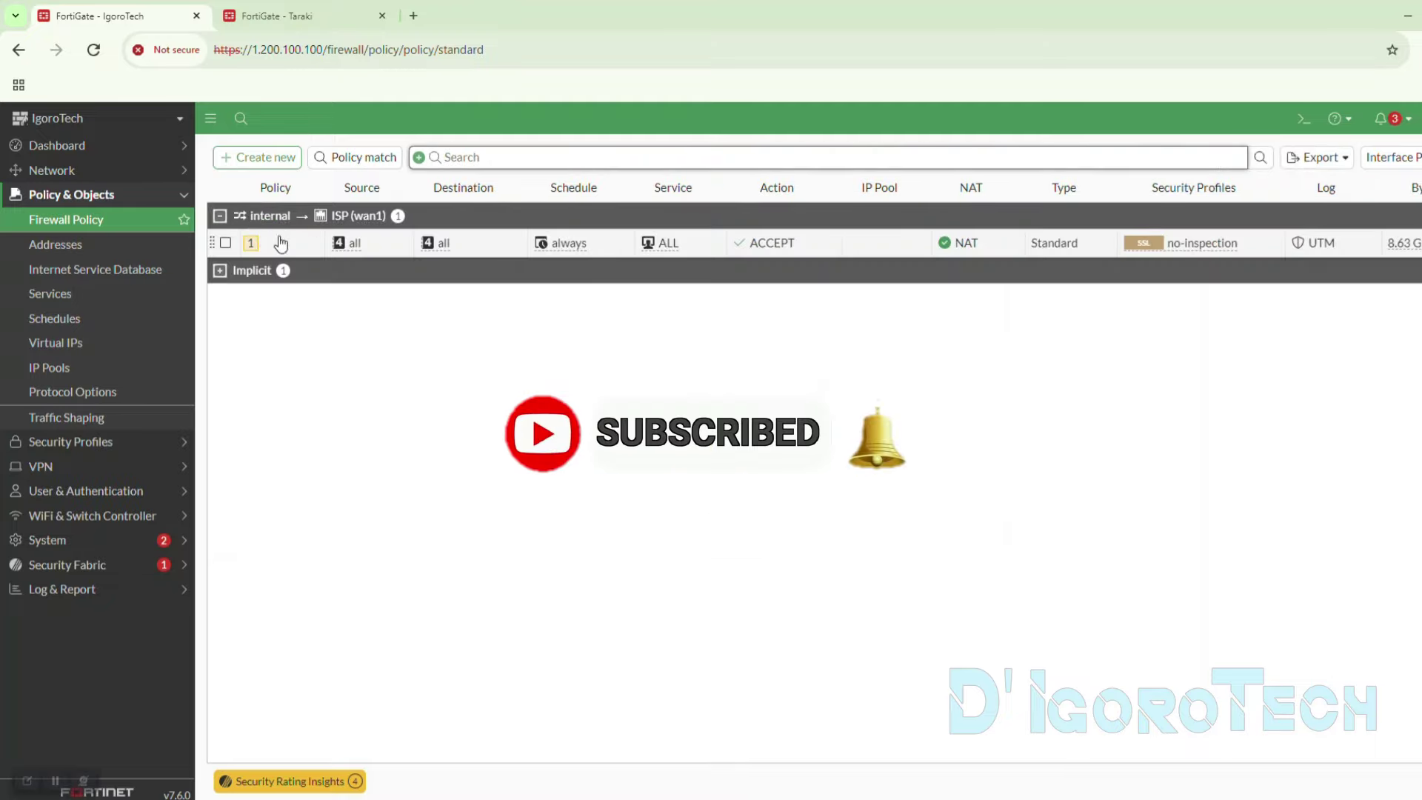
left_click(492, 361)
left_click(259, 158)
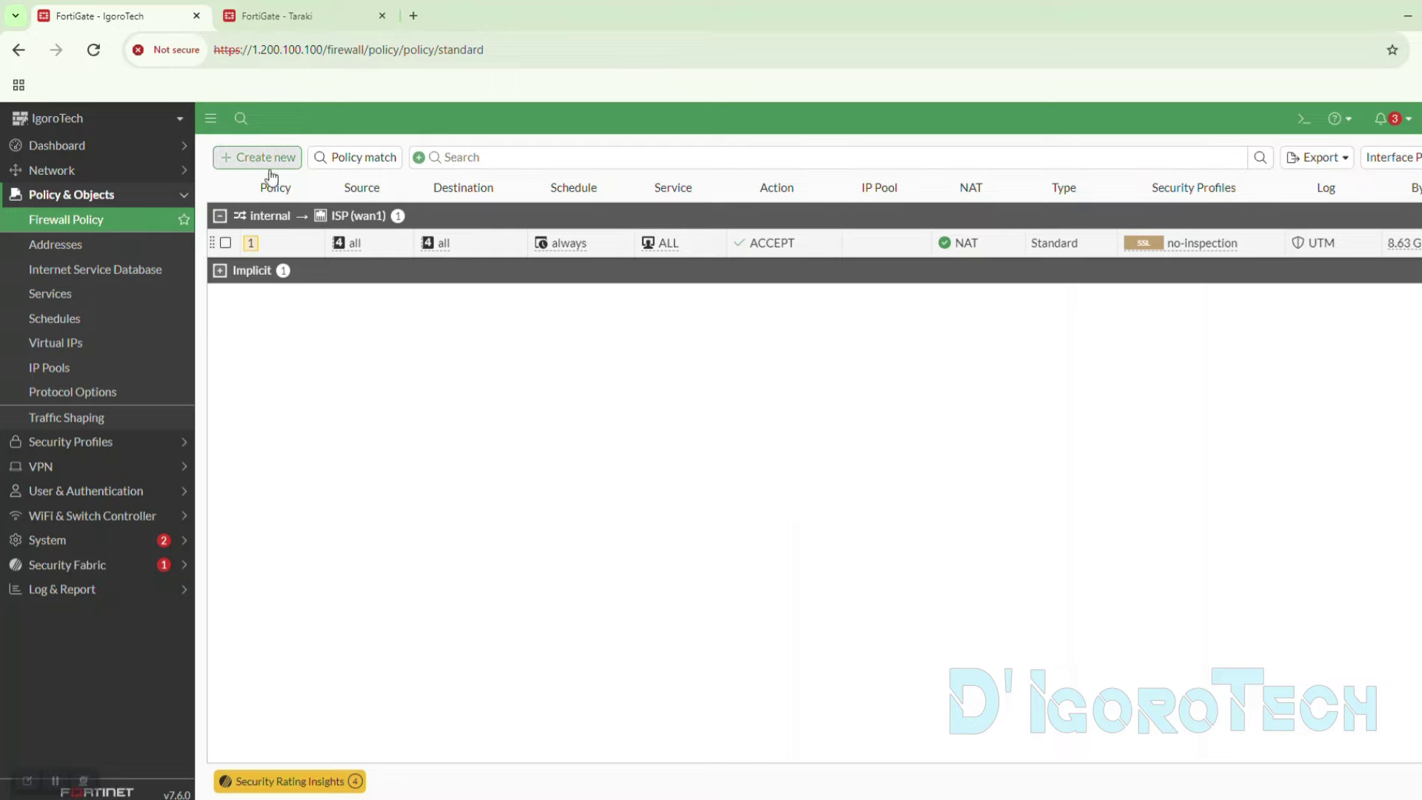
left_click(498, 202)
type("LAN to Taraki")
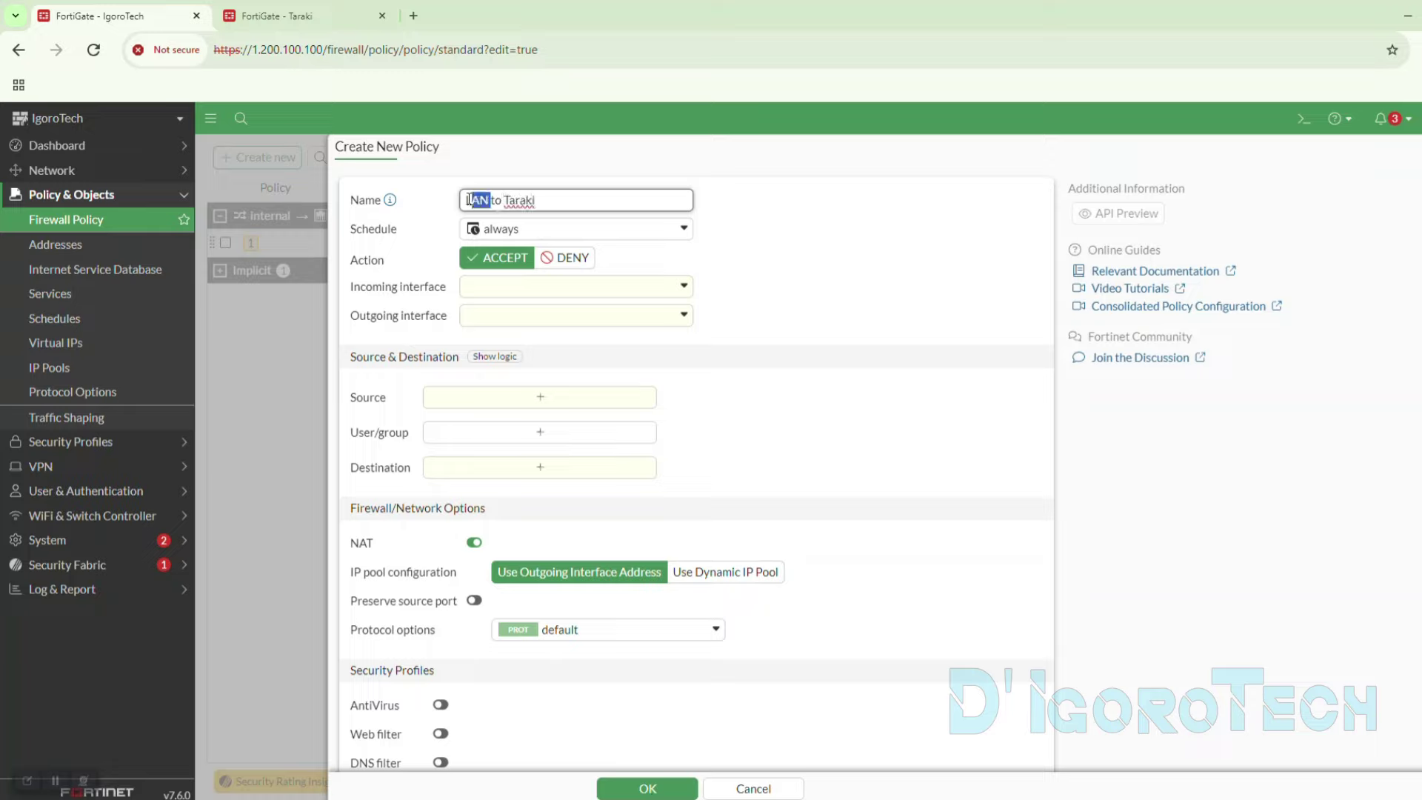
left_click(503, 199)
left_click(560, 200)
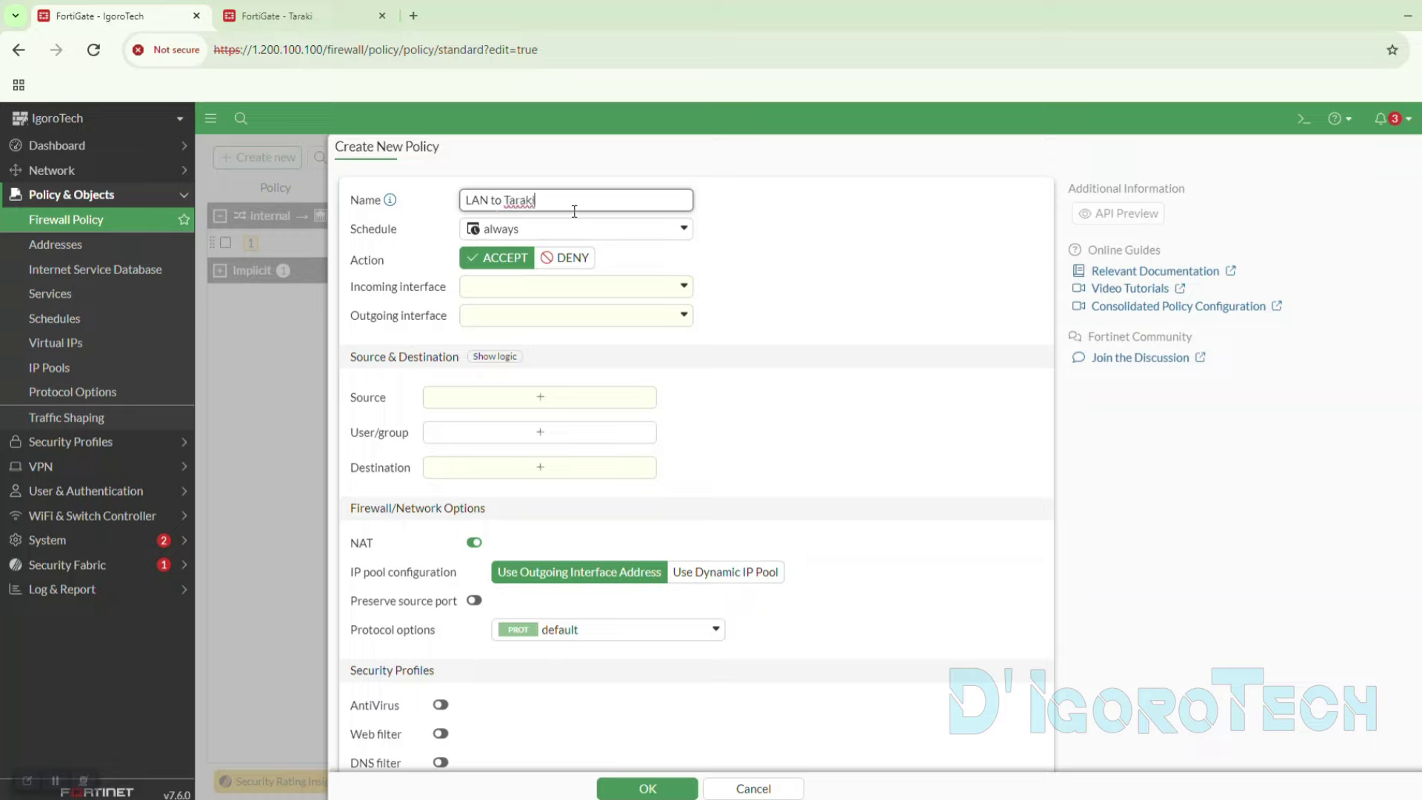
- Keep the new policy's schedule at always and its action at ACCEPT
left_click(498, 231)
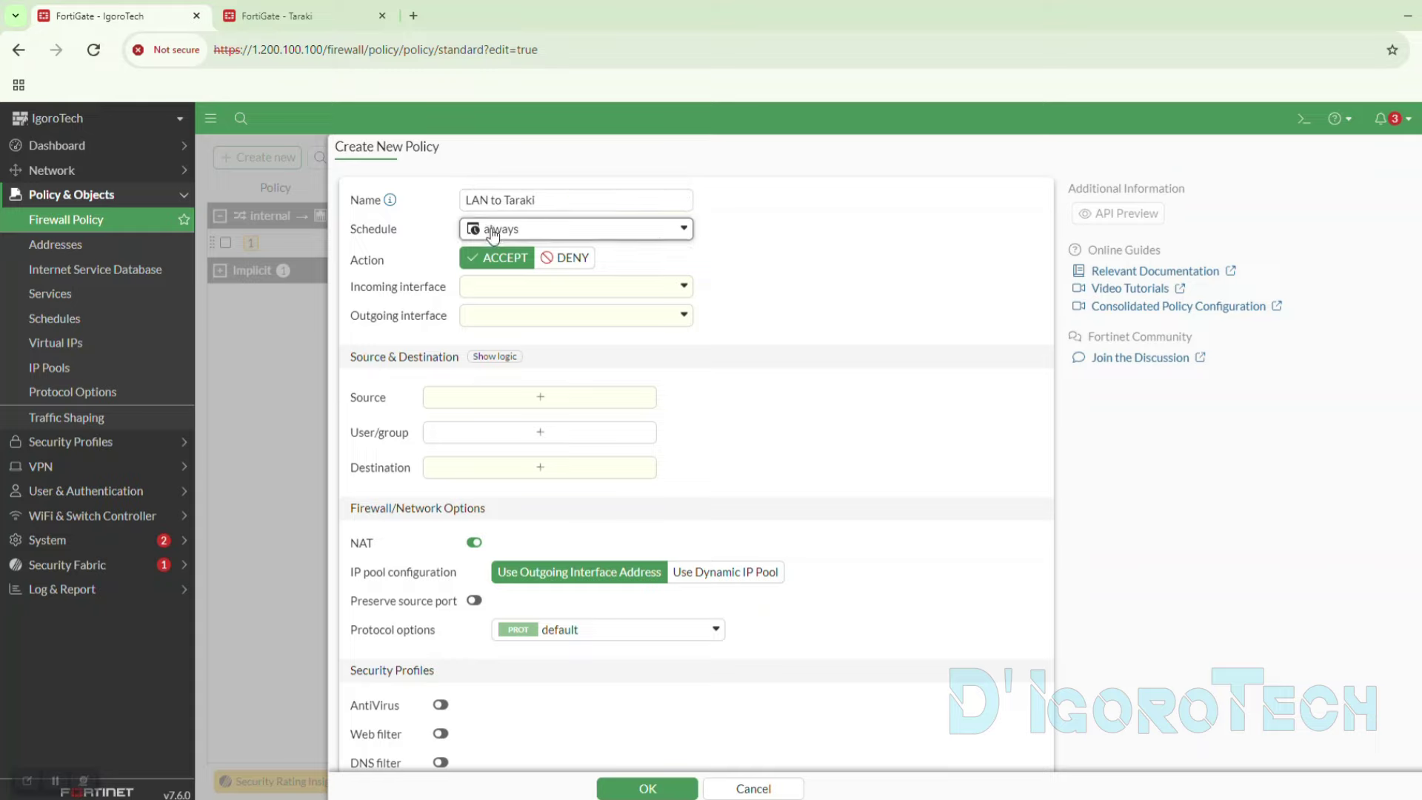
left_click(500, 333)
left_click(557, 259)
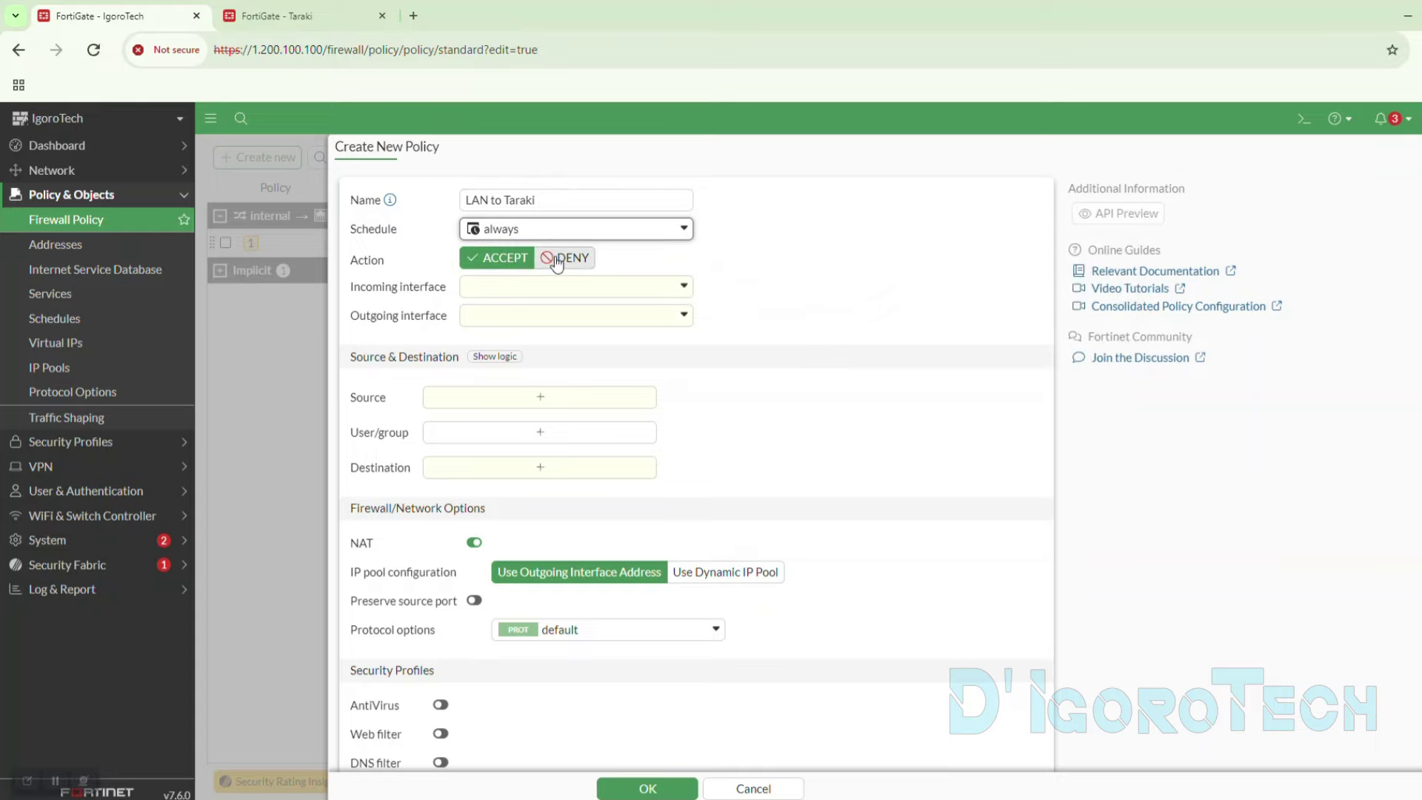
left_click(504, 260)
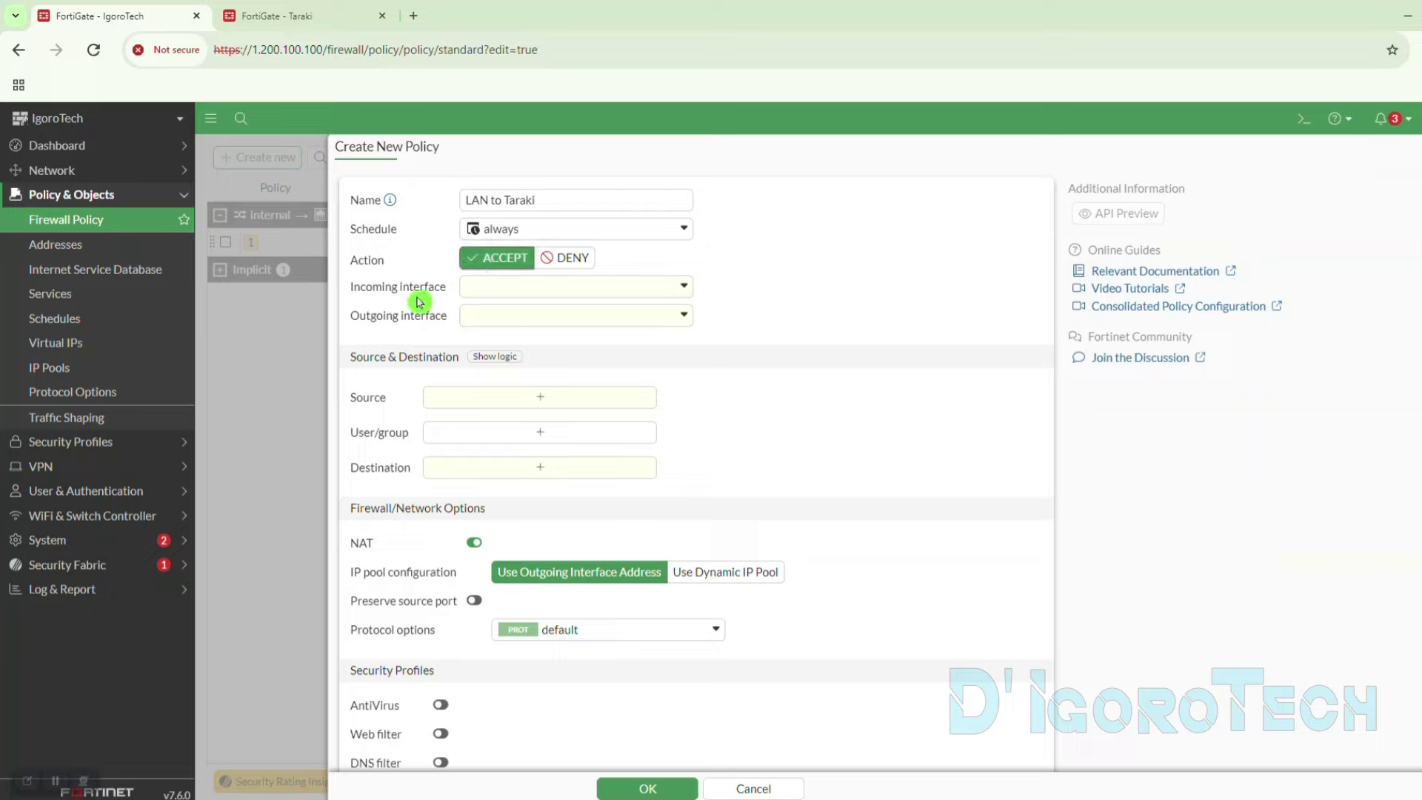
- Set the LAN to Taraki policy's incoming interface to internal and its outgoing interface to to_Taraki
left_click(499, 288)
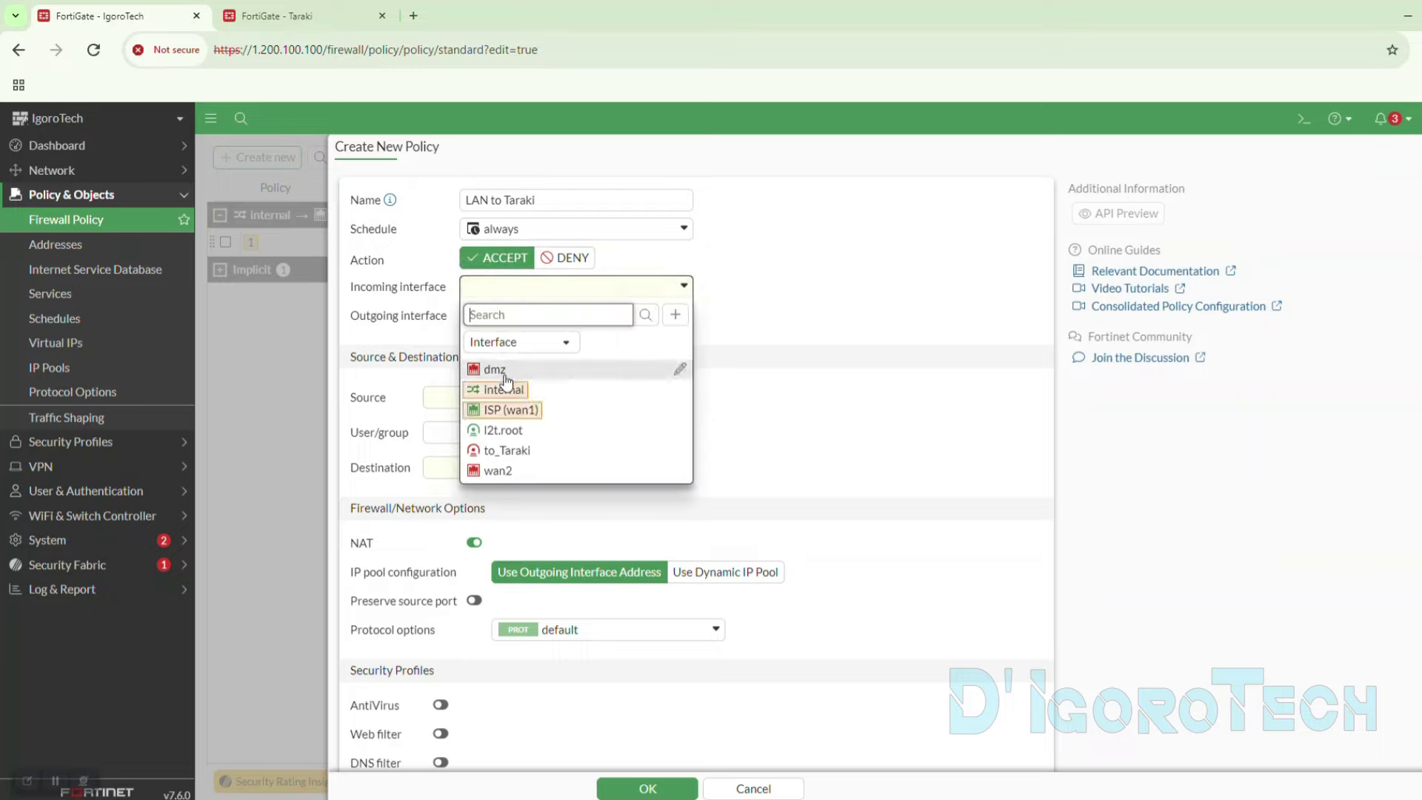
mouse_move(501, 392)
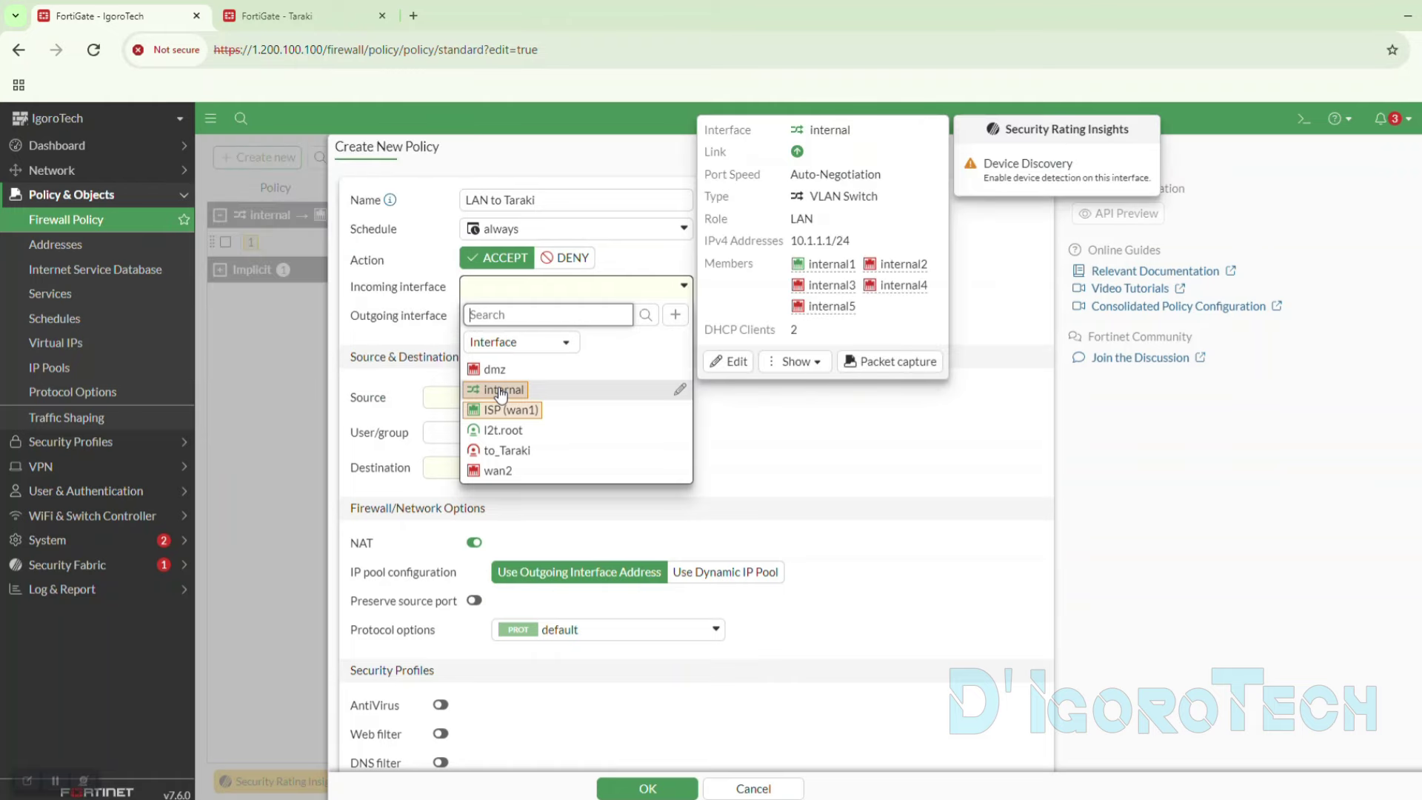
left_click_drag(791, 243, 847, 246)
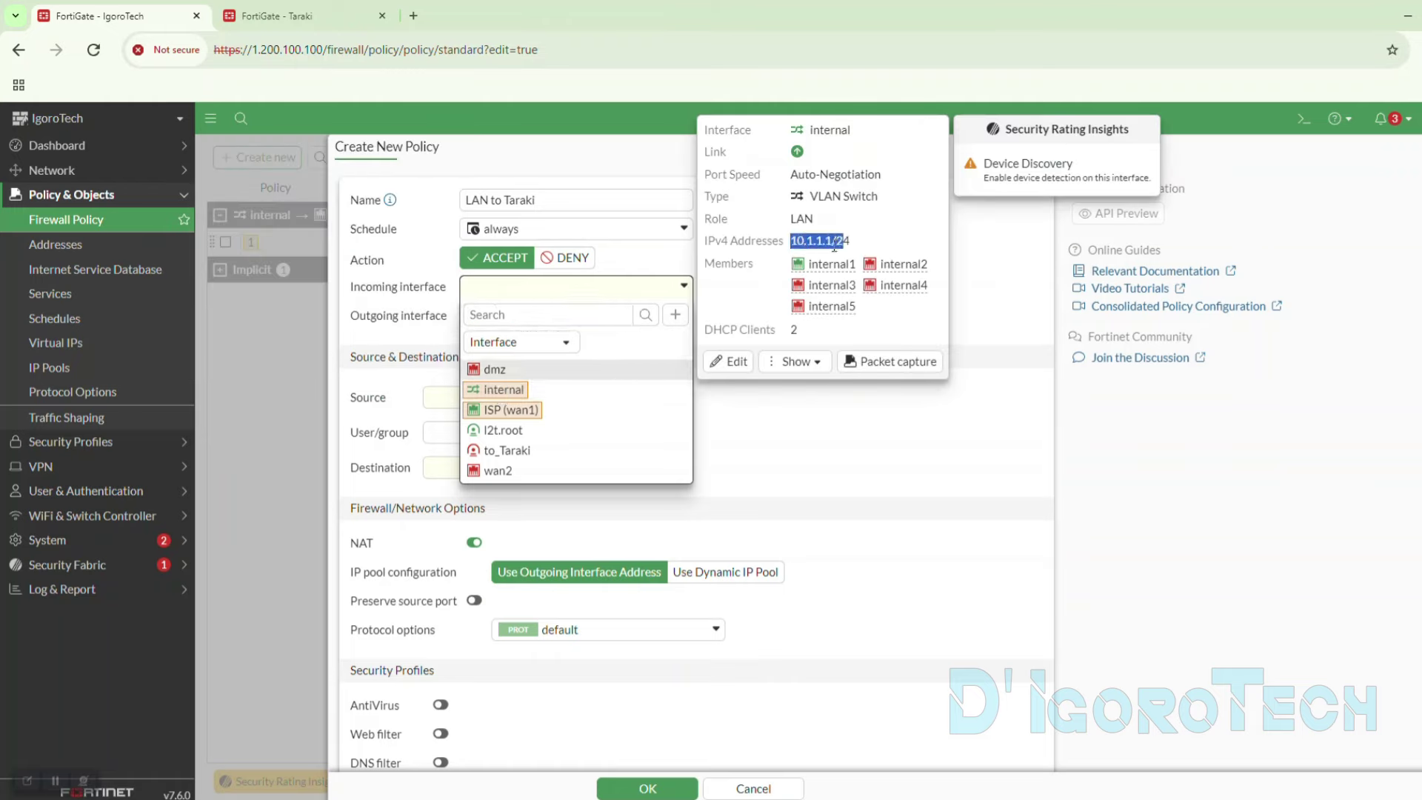
left_click(500, 388)
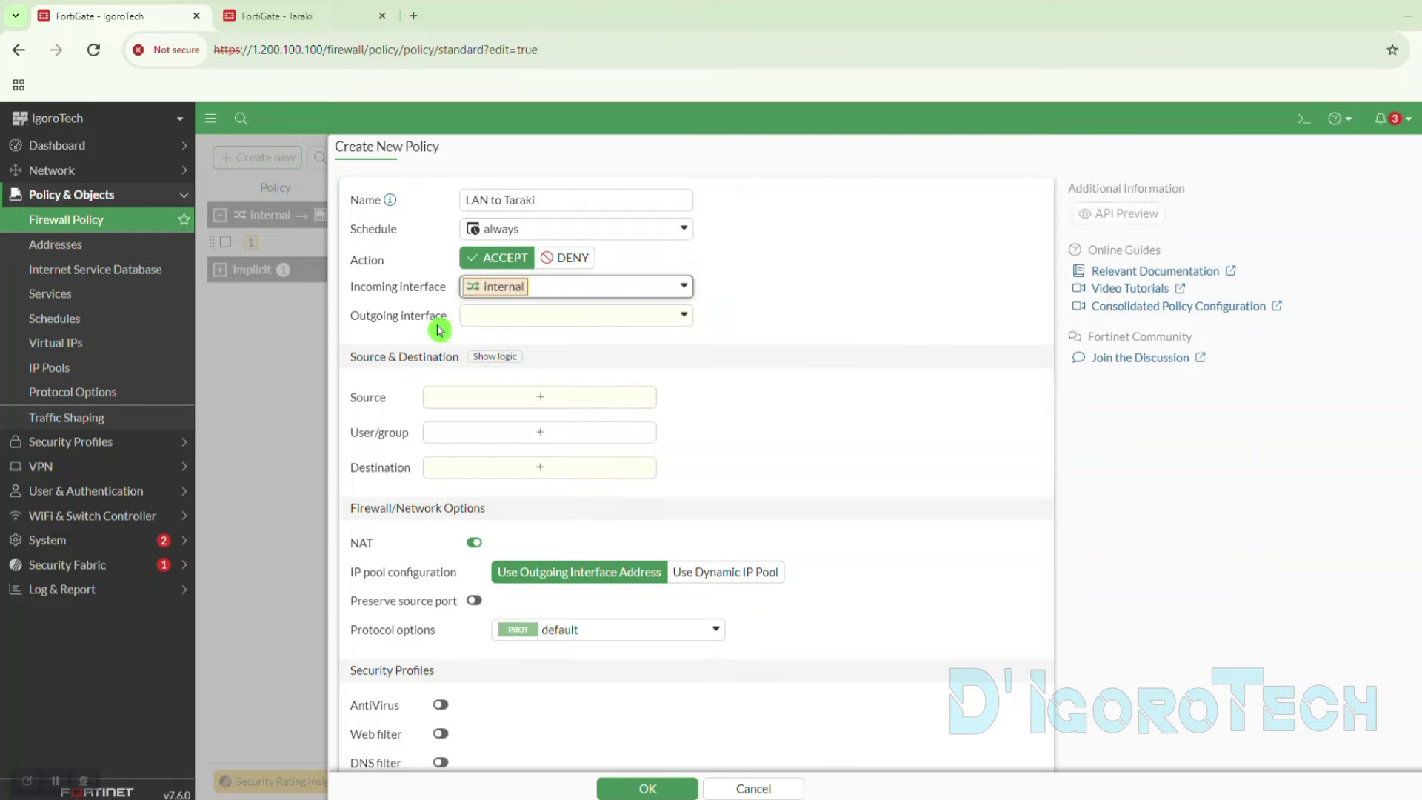
left_click(509, 319)
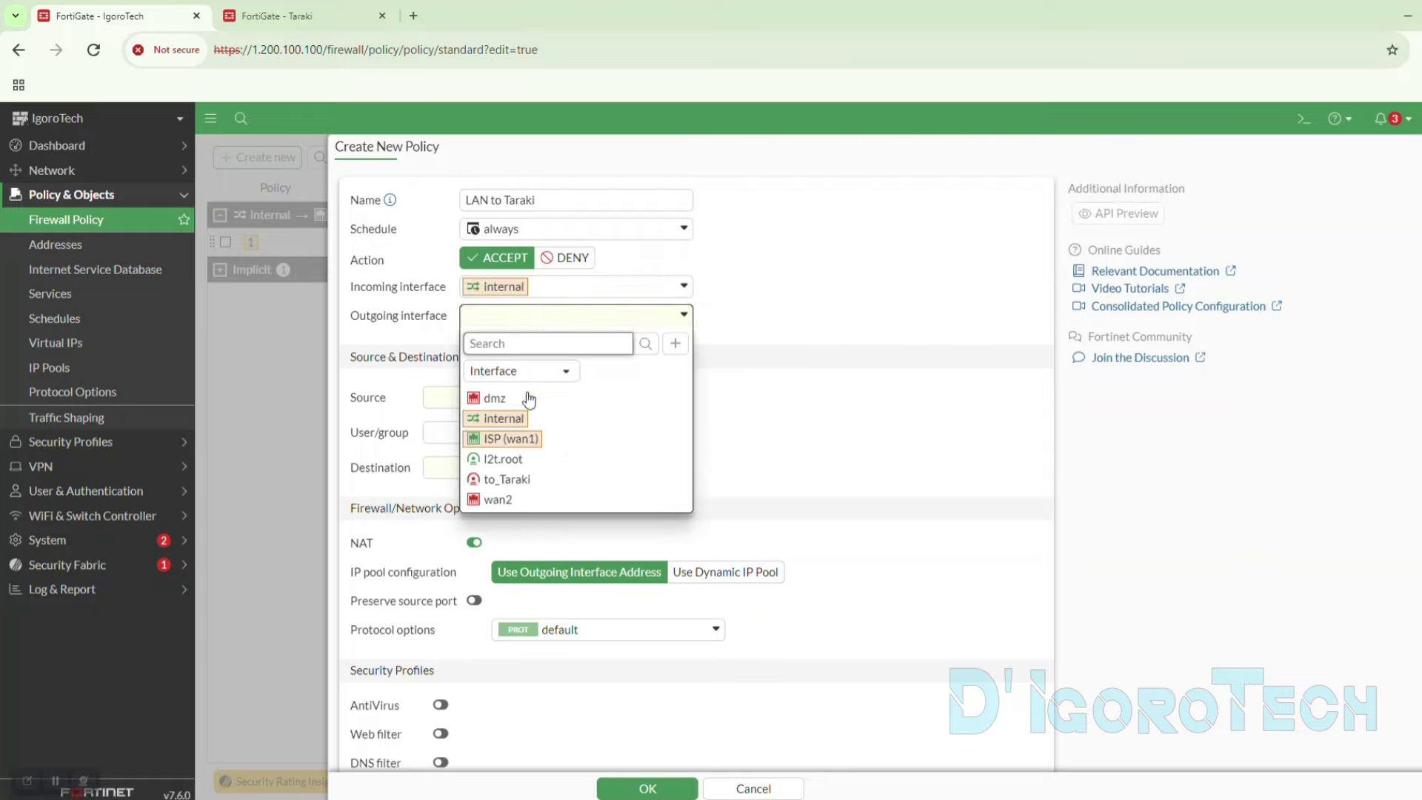
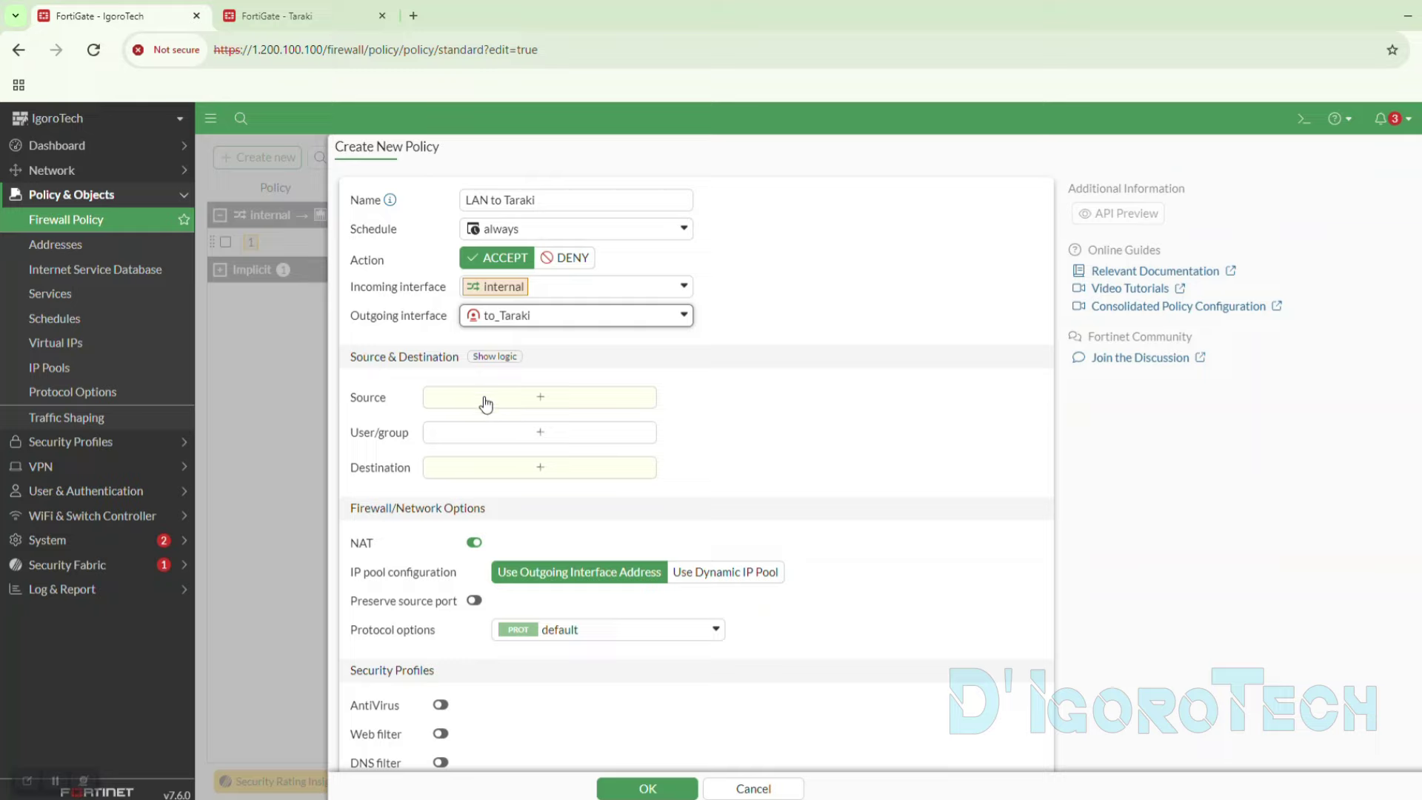
- Start a new address object named "LAN" for the policy's source and give it a green color
left_click(485, 404)
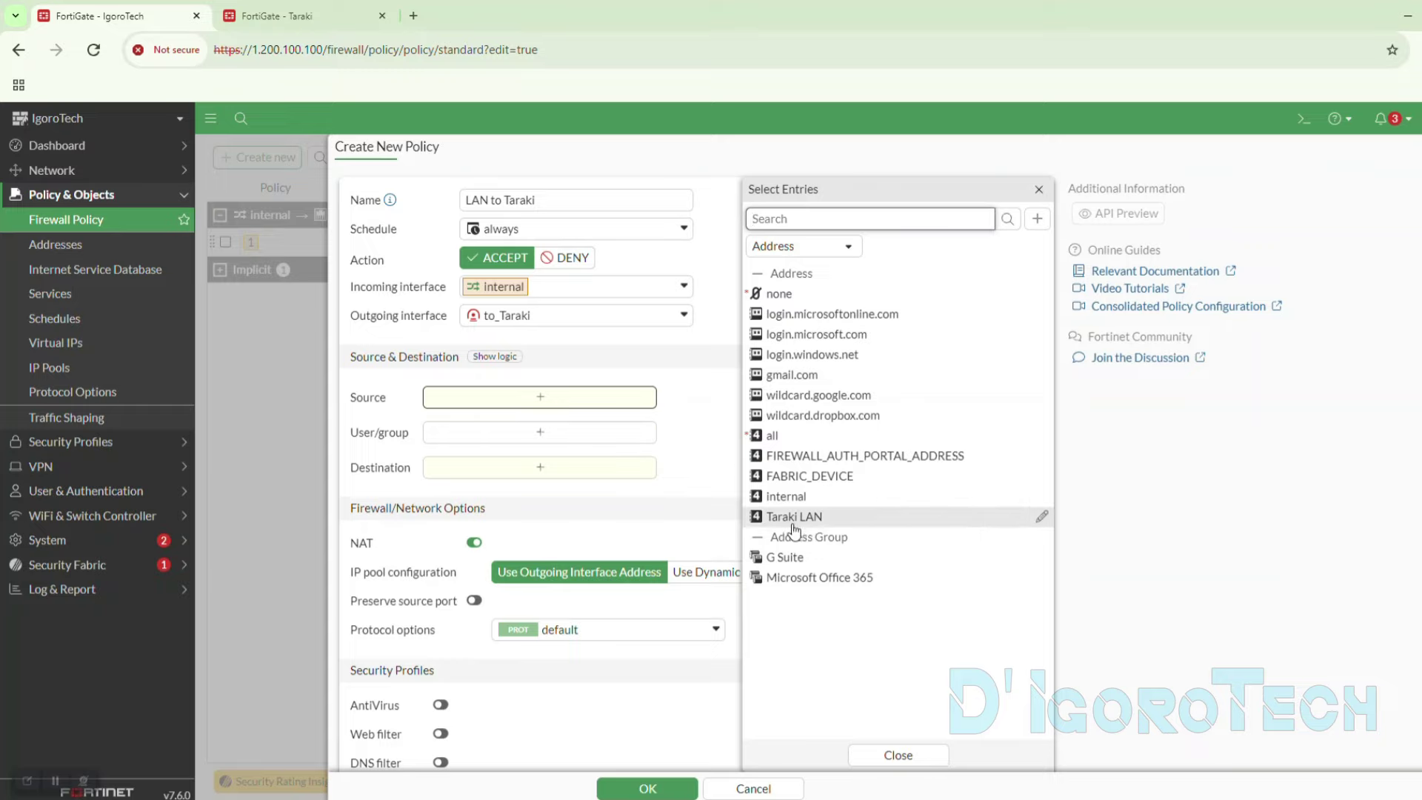
mouse_move(783, 507)
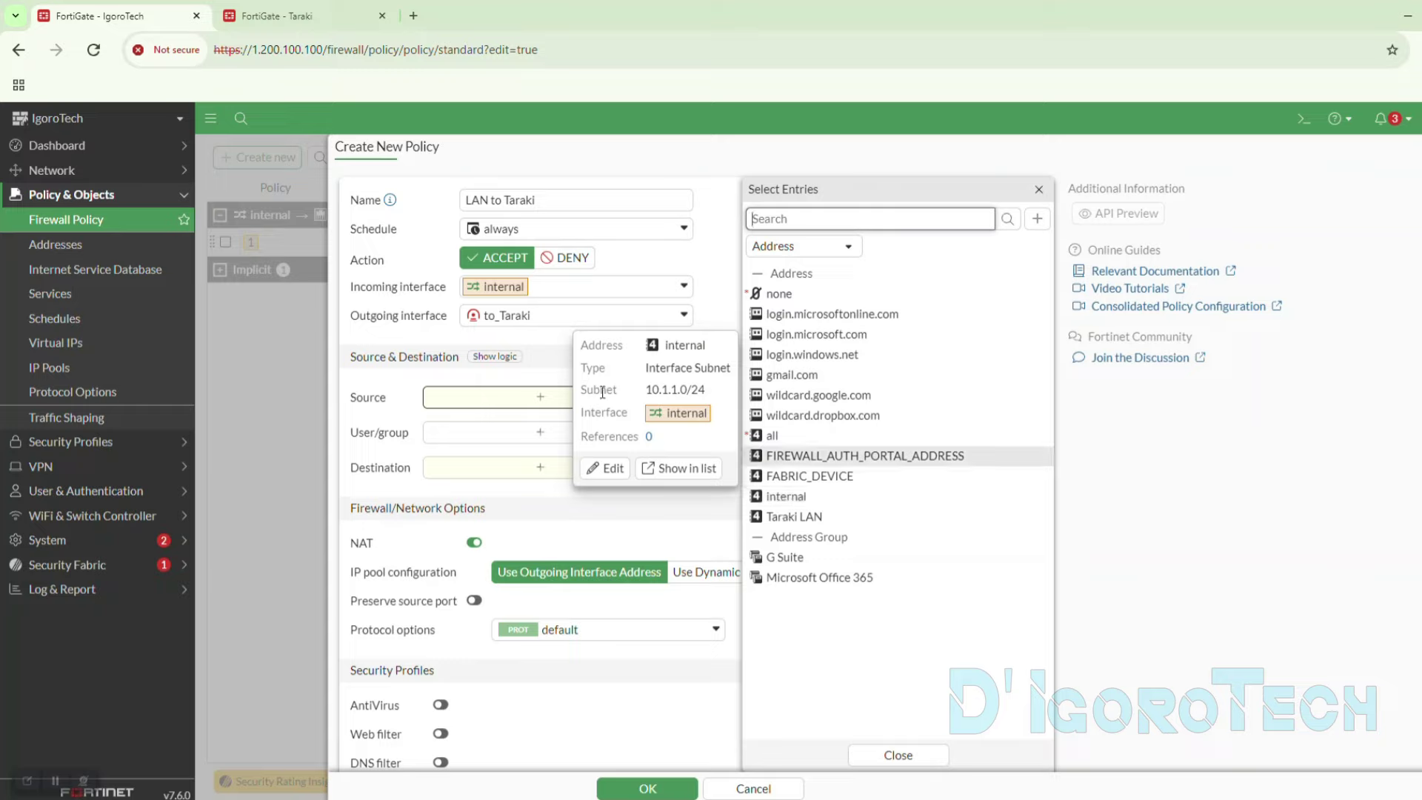
left_click(682, 424)
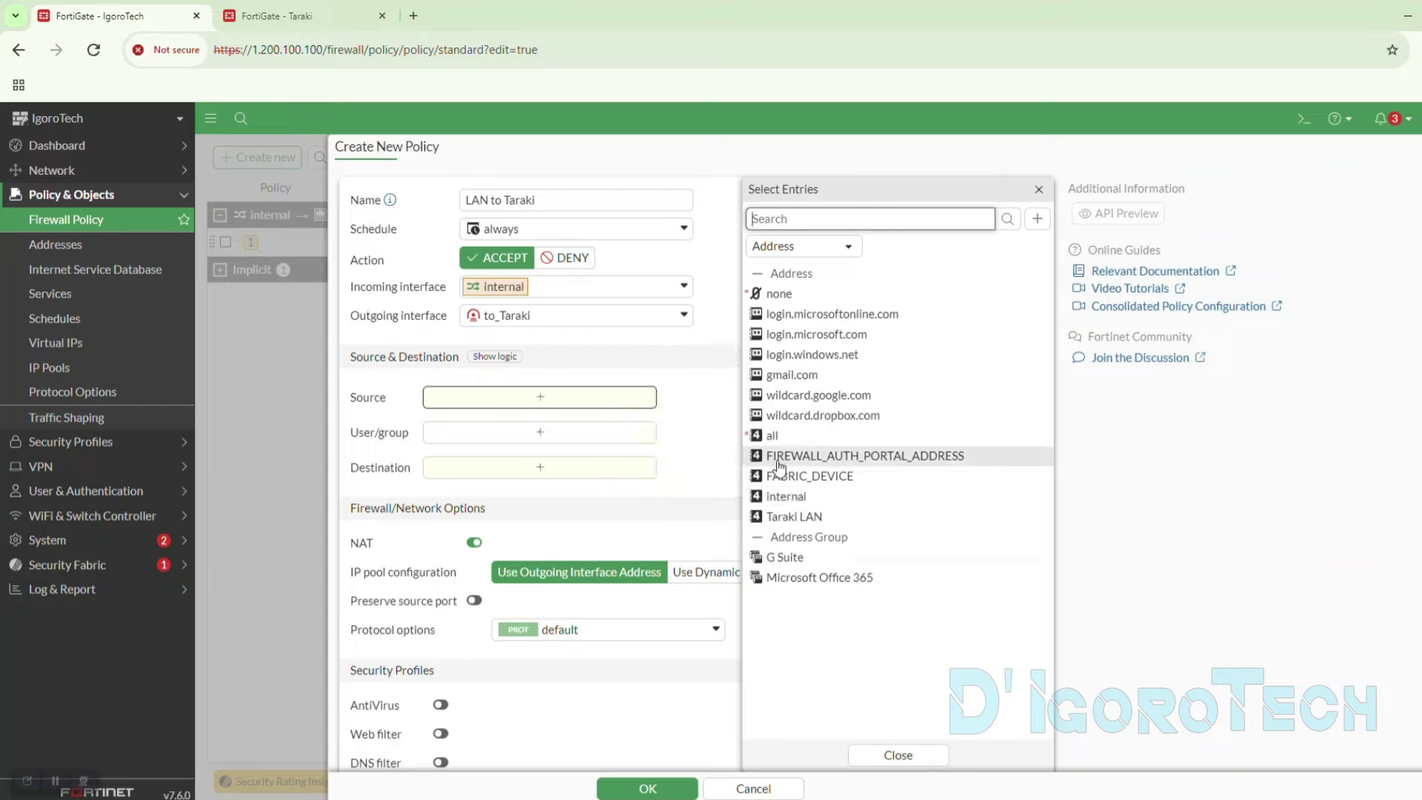
left_click(1036, 223)
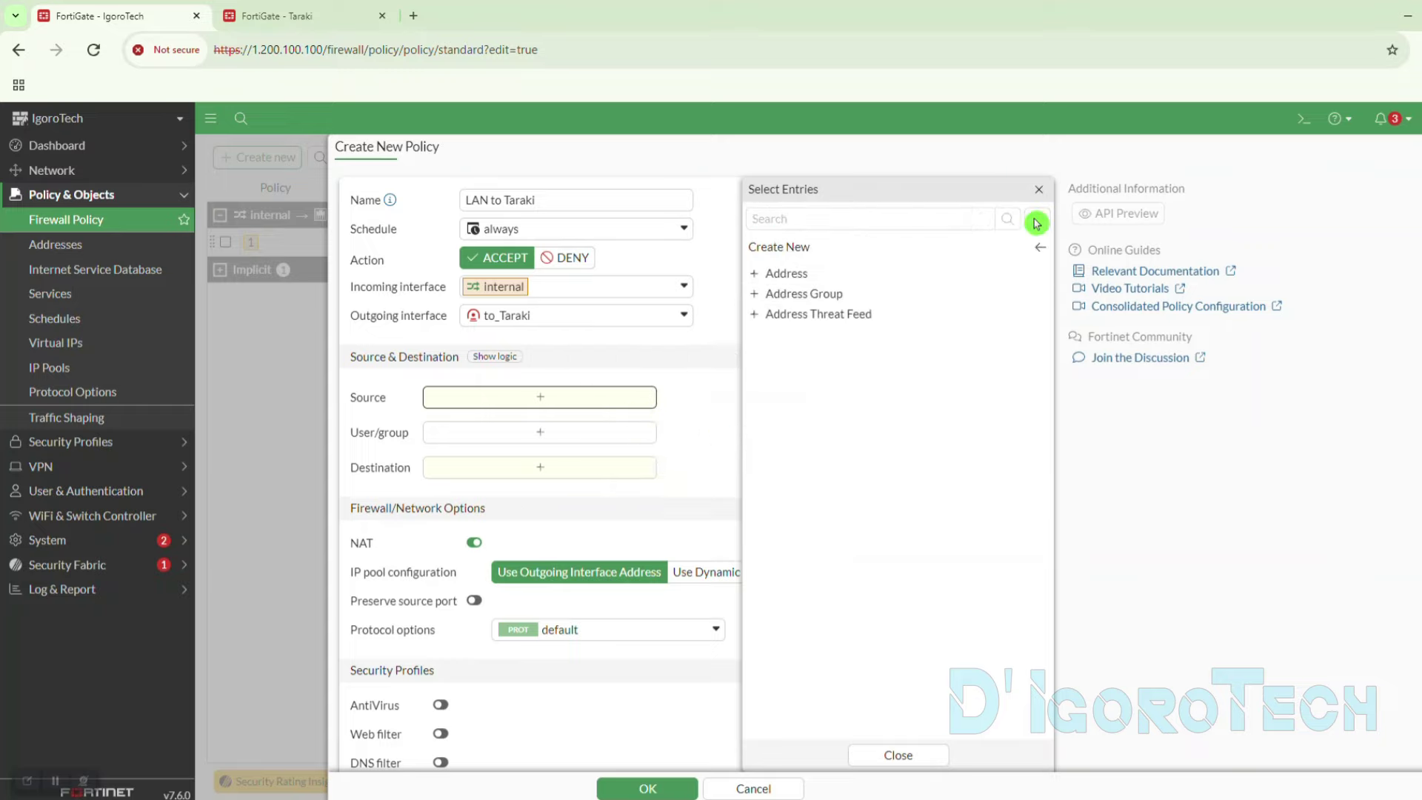
left_click(780, 276)
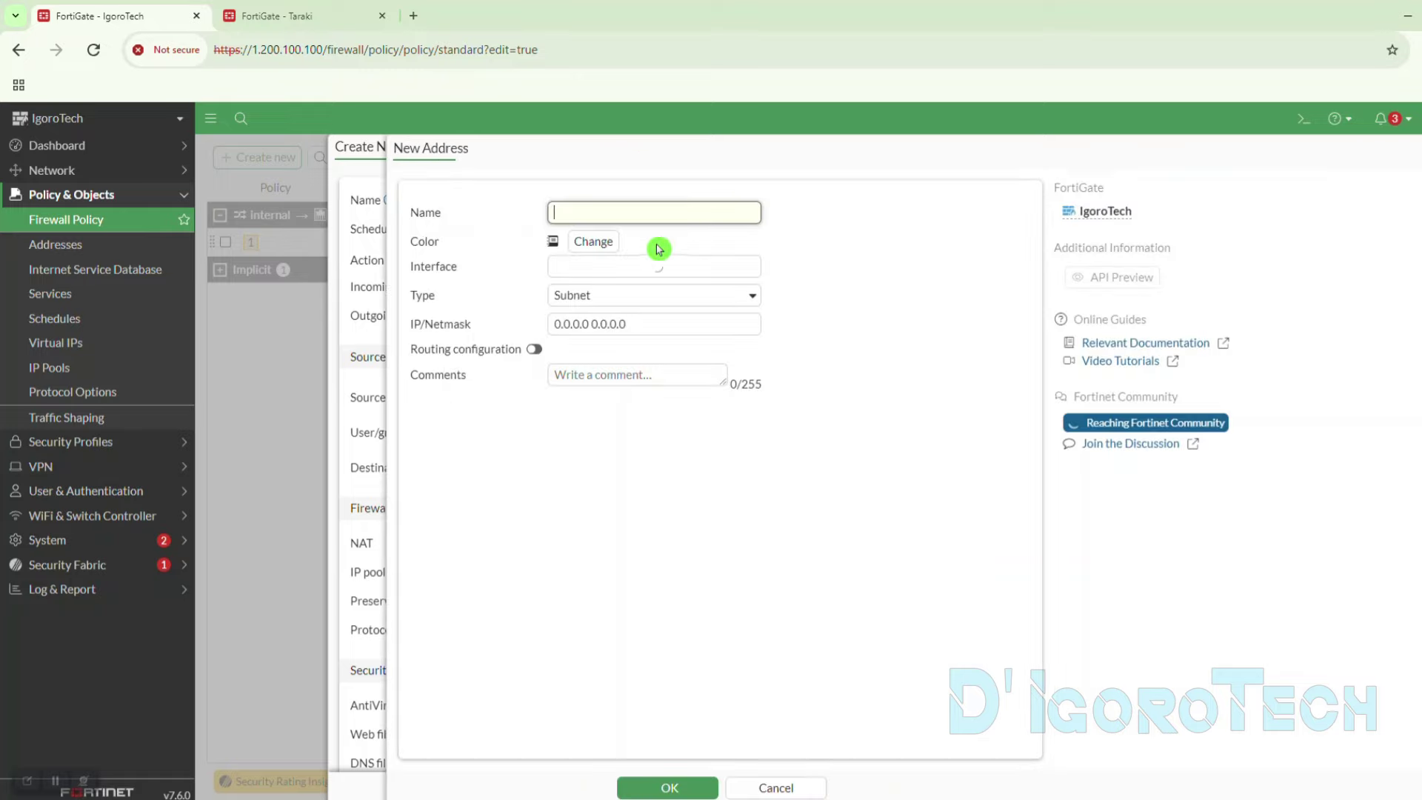
type("LAN")
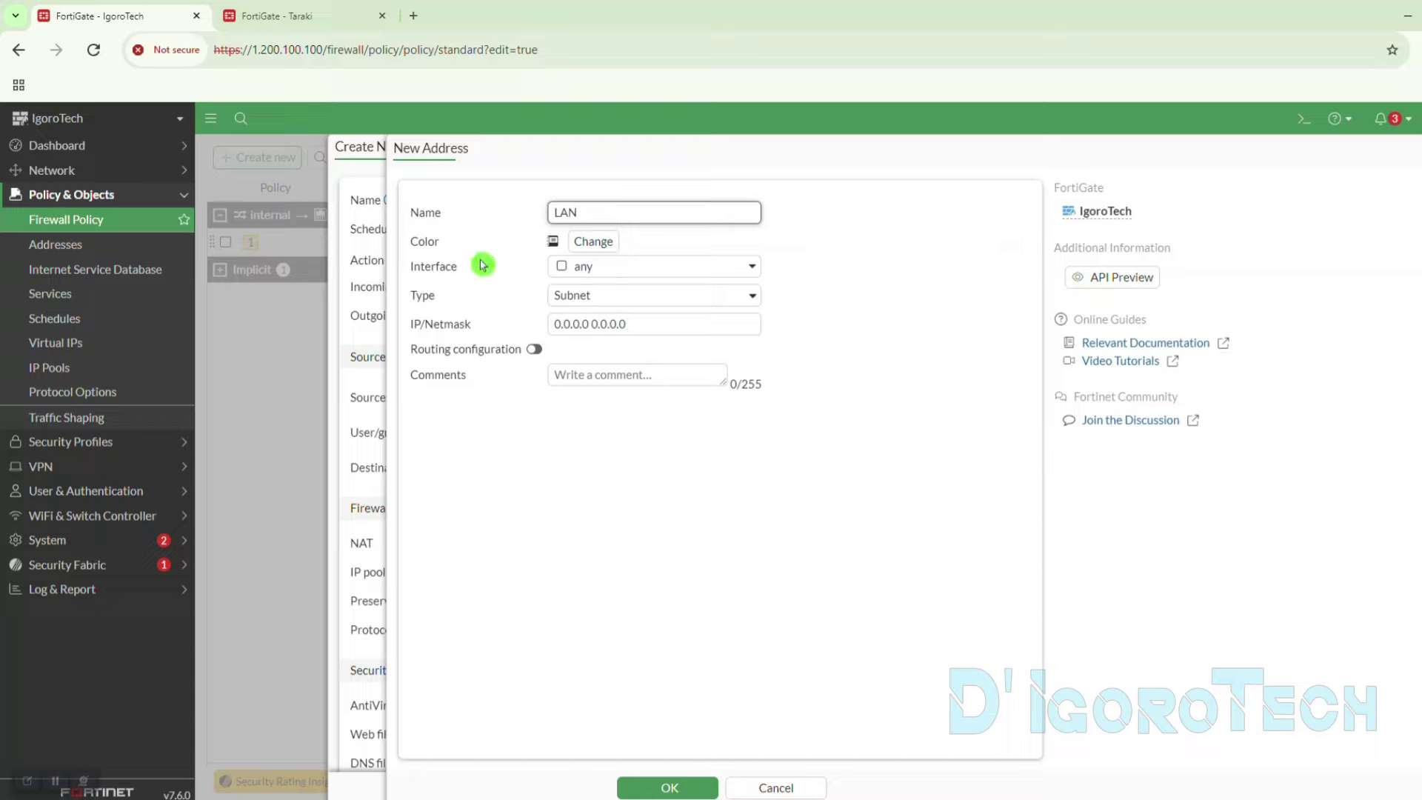
left_click(553, 246)
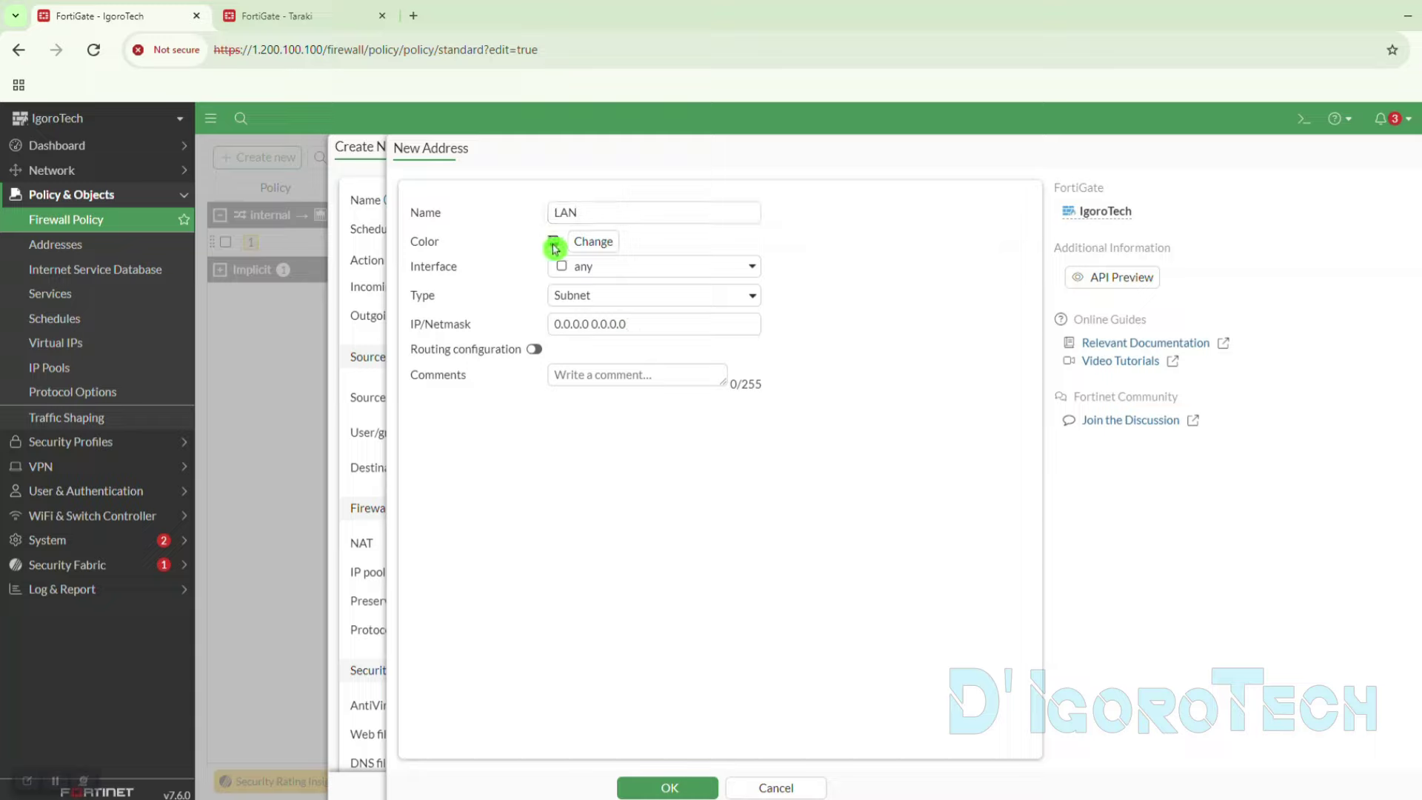
left_click(591, 240)
left_click(635, 260)
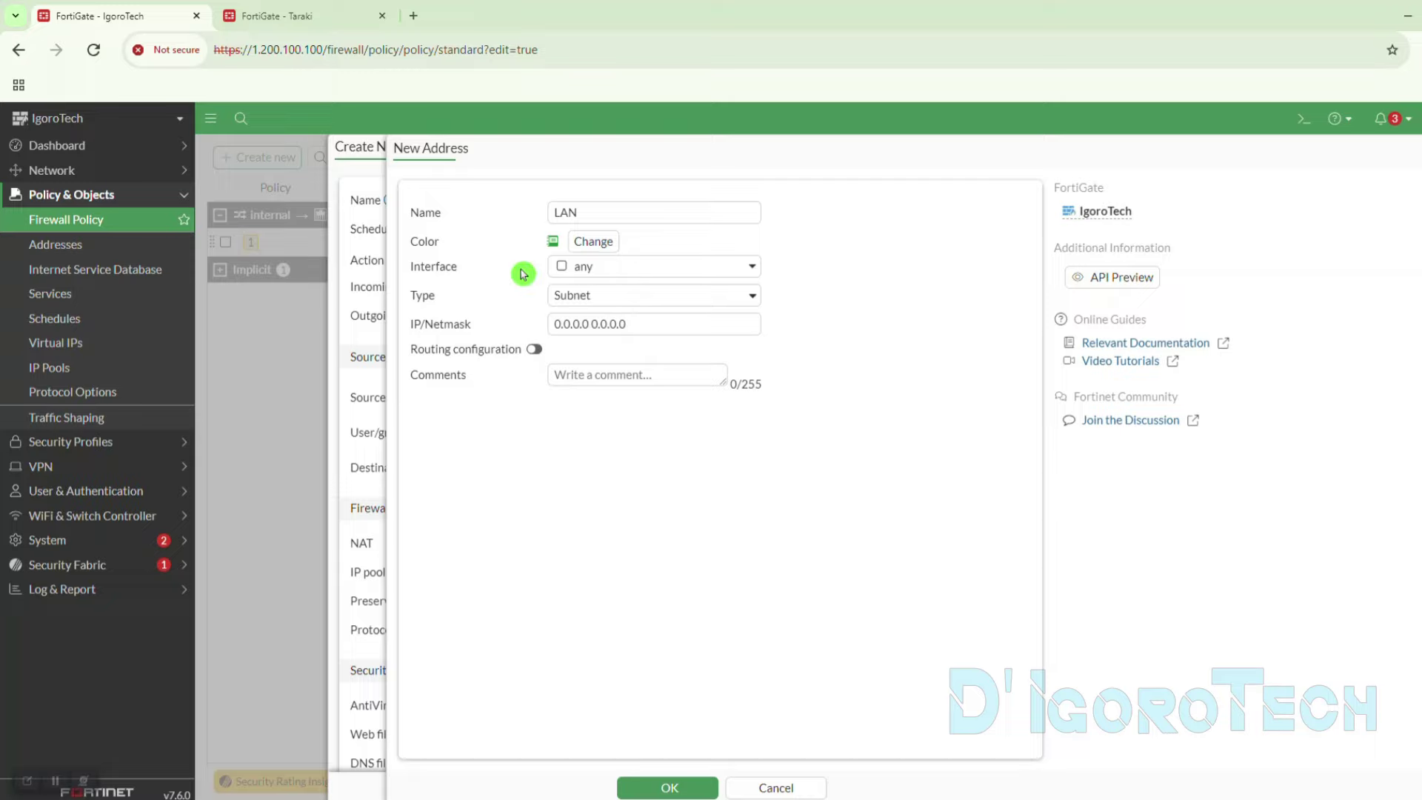
left_click(579, 276)
left_click(582, 274)
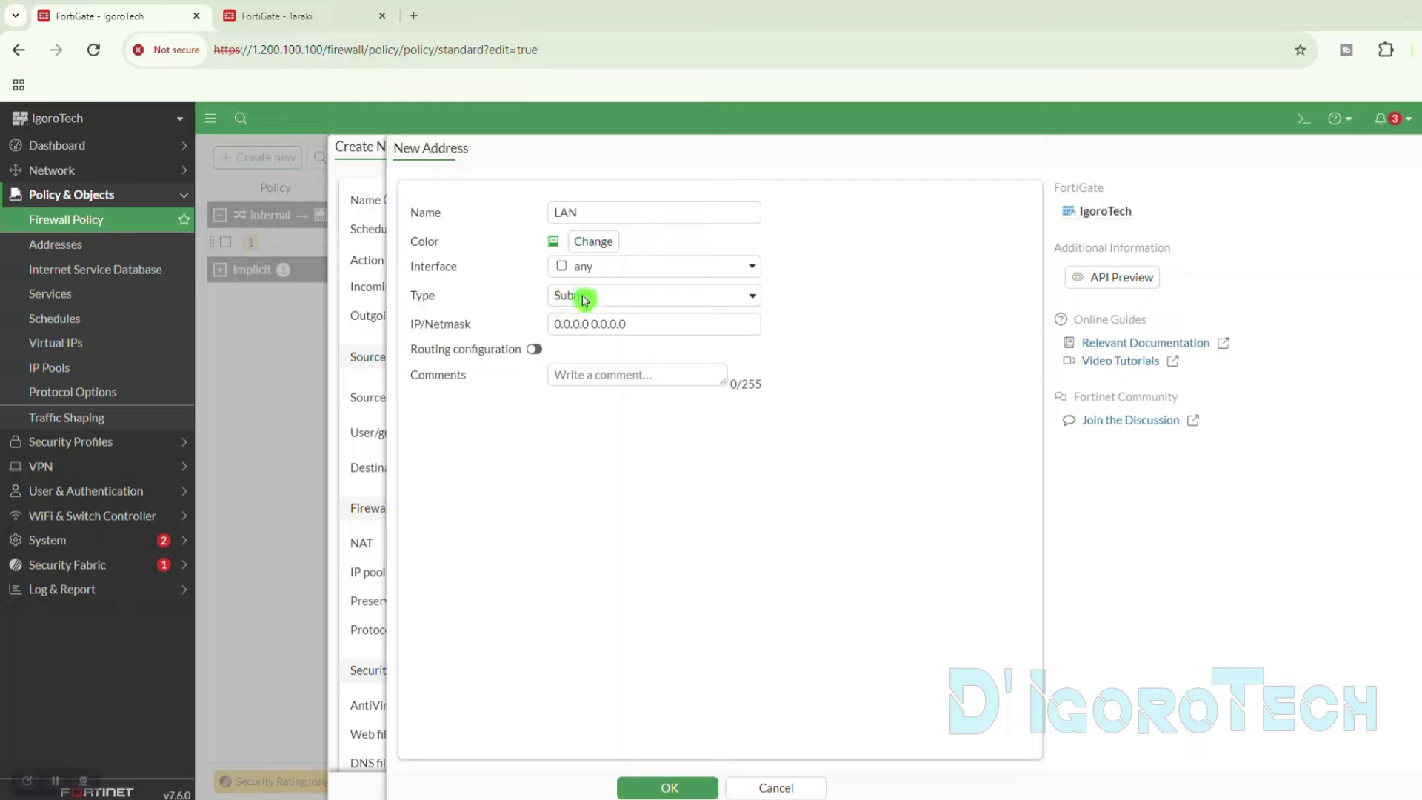
left_click(585, 297)
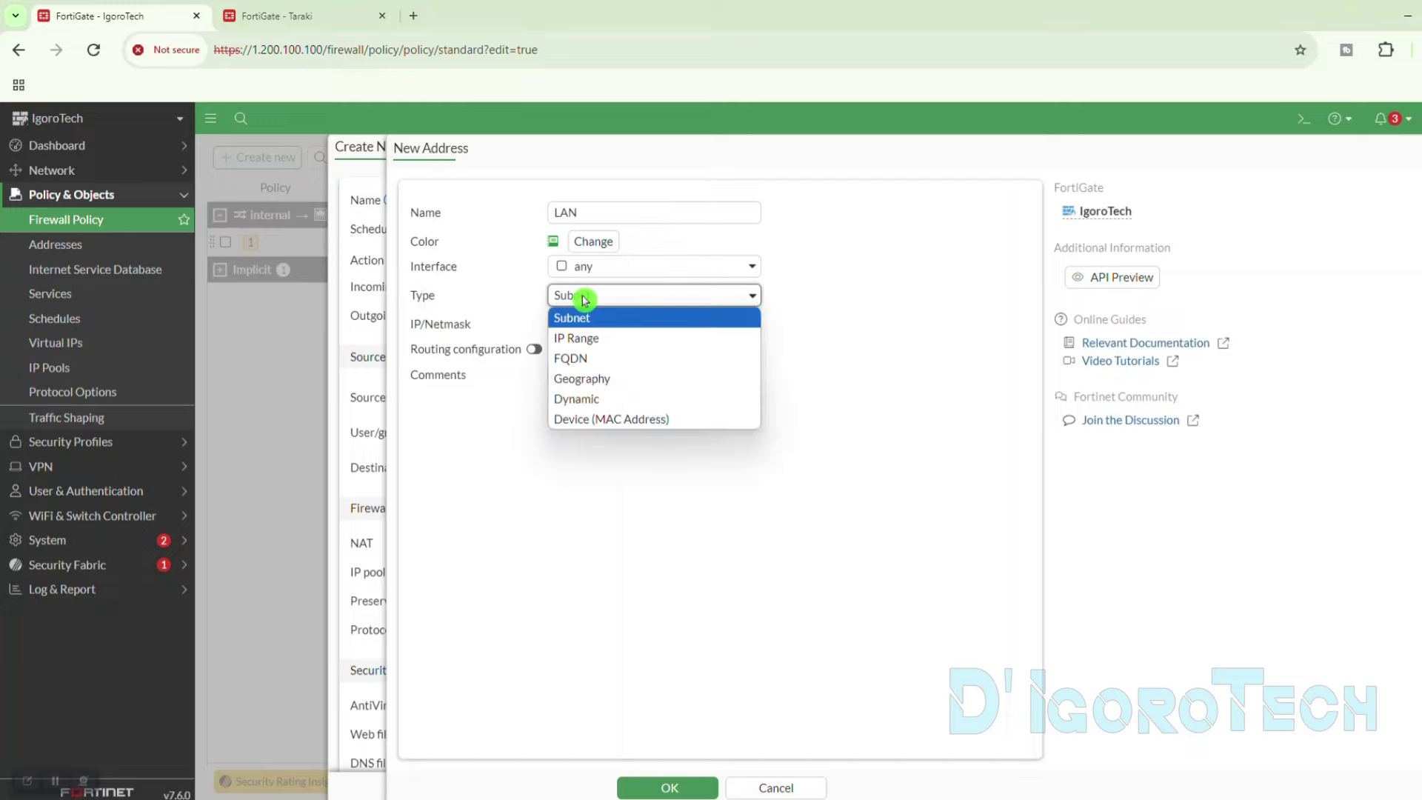
left_click(577, 341)
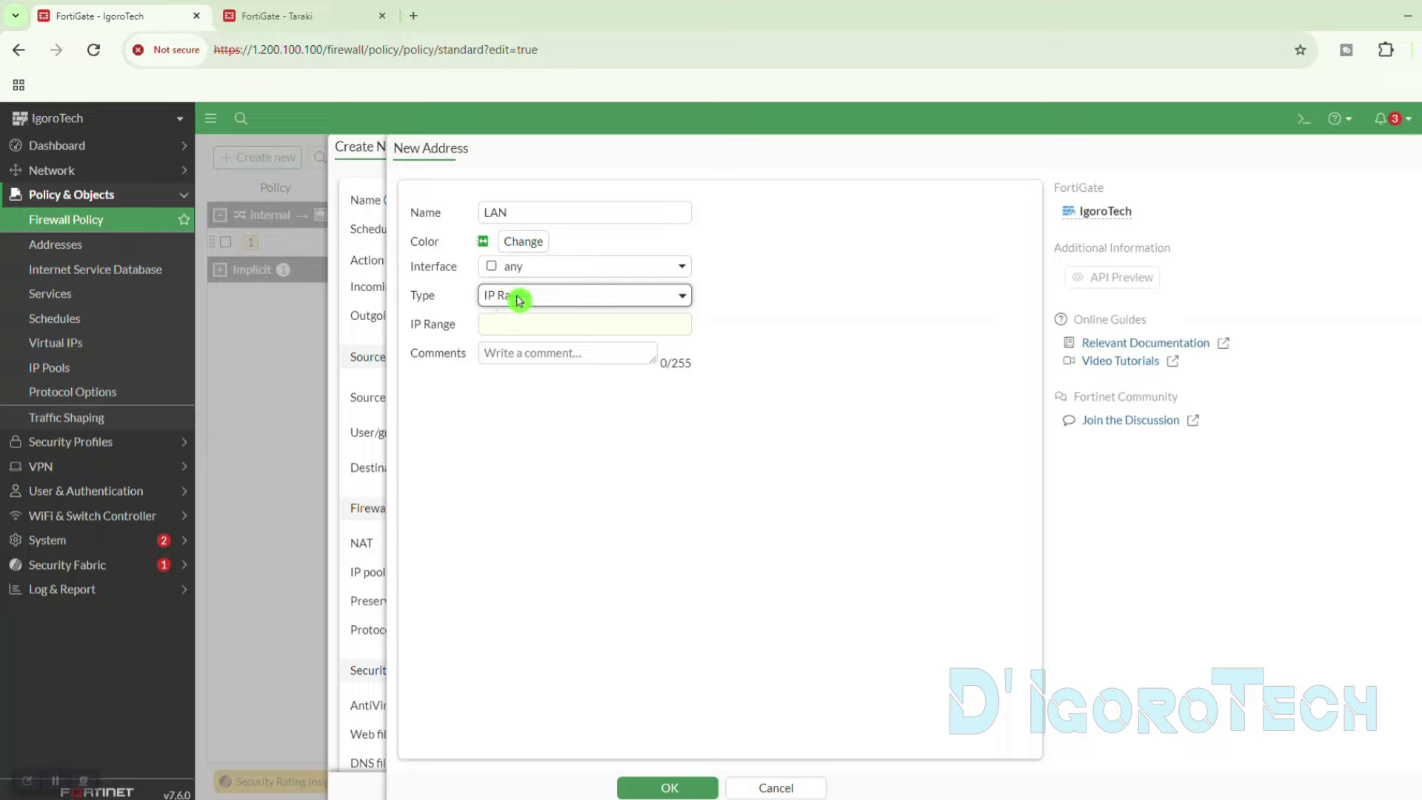
left_click(519, 318)
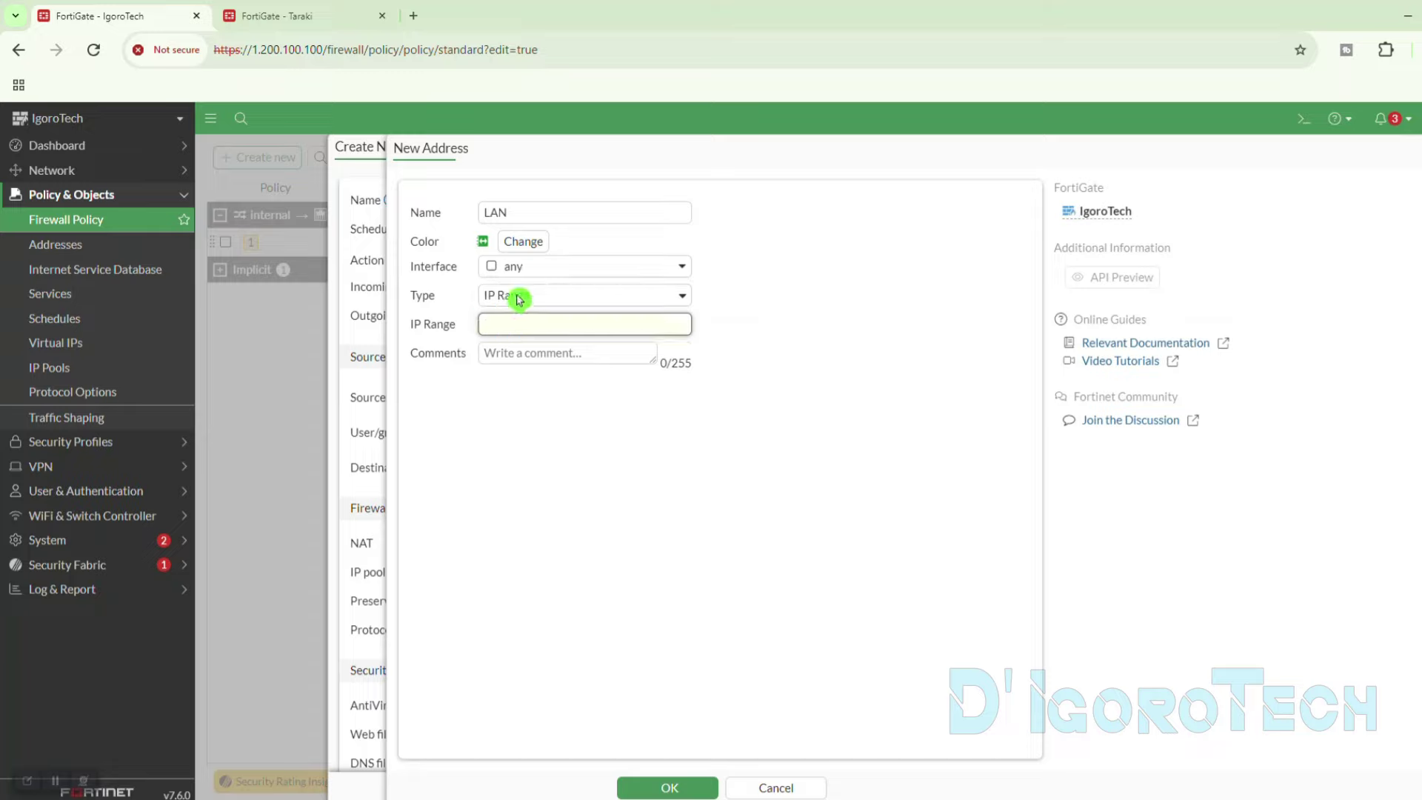
left_click(519, 296)
left_click(521, 319)
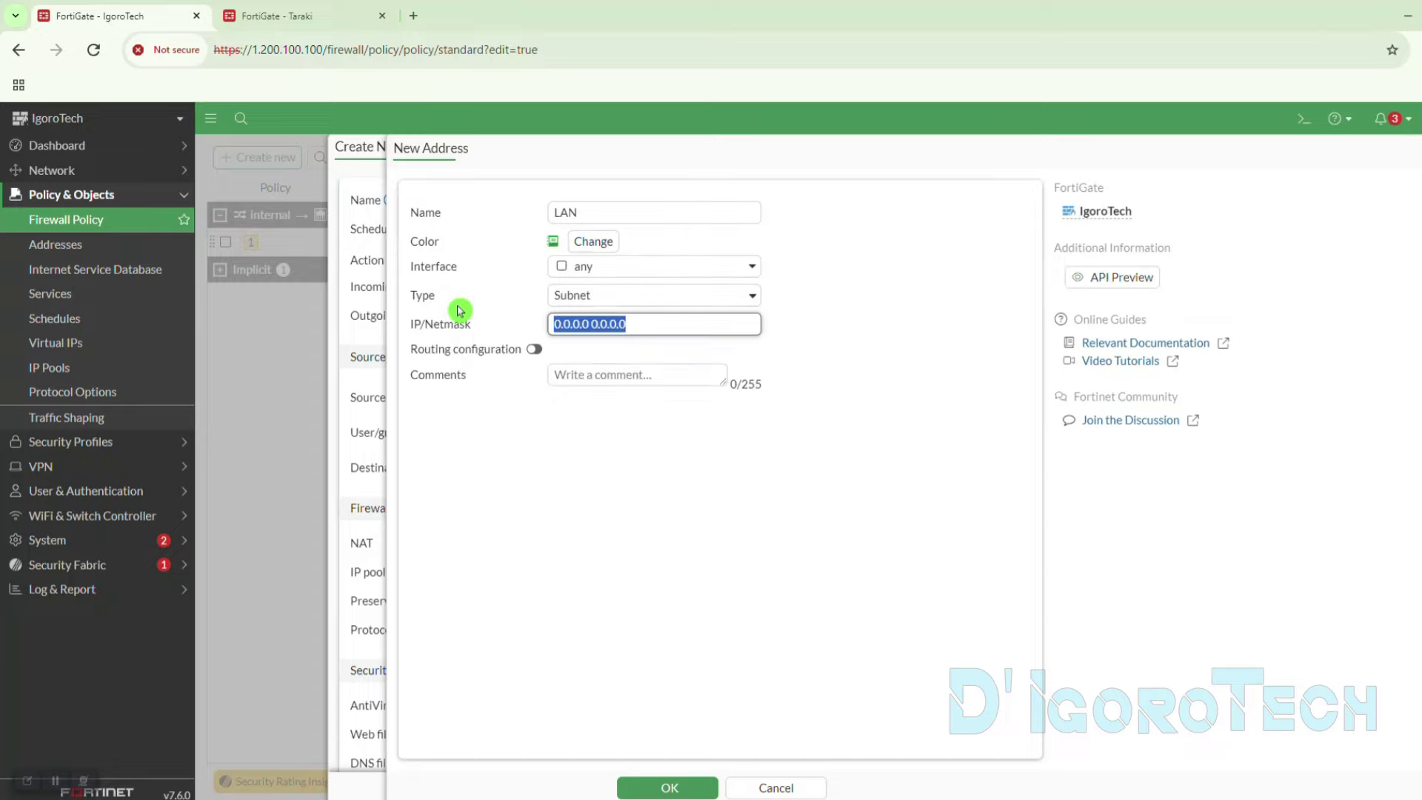
- Set the LAN address's subnet to 10.1.1.0/24, enable its routing configuration, and save it as the policy's source
type("10.1.1.")
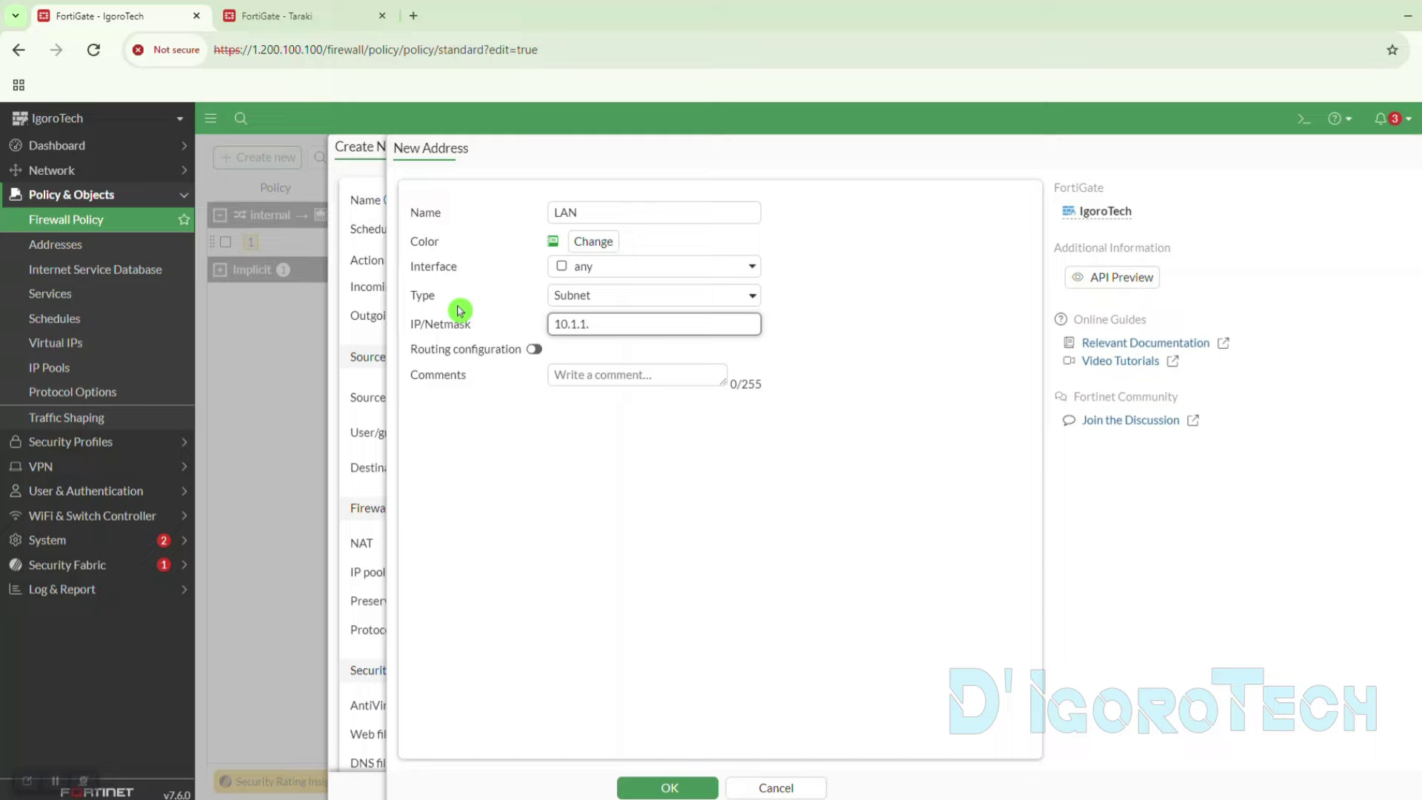
type("0/24")
left_click(522, 333)
left_click(522, 334)
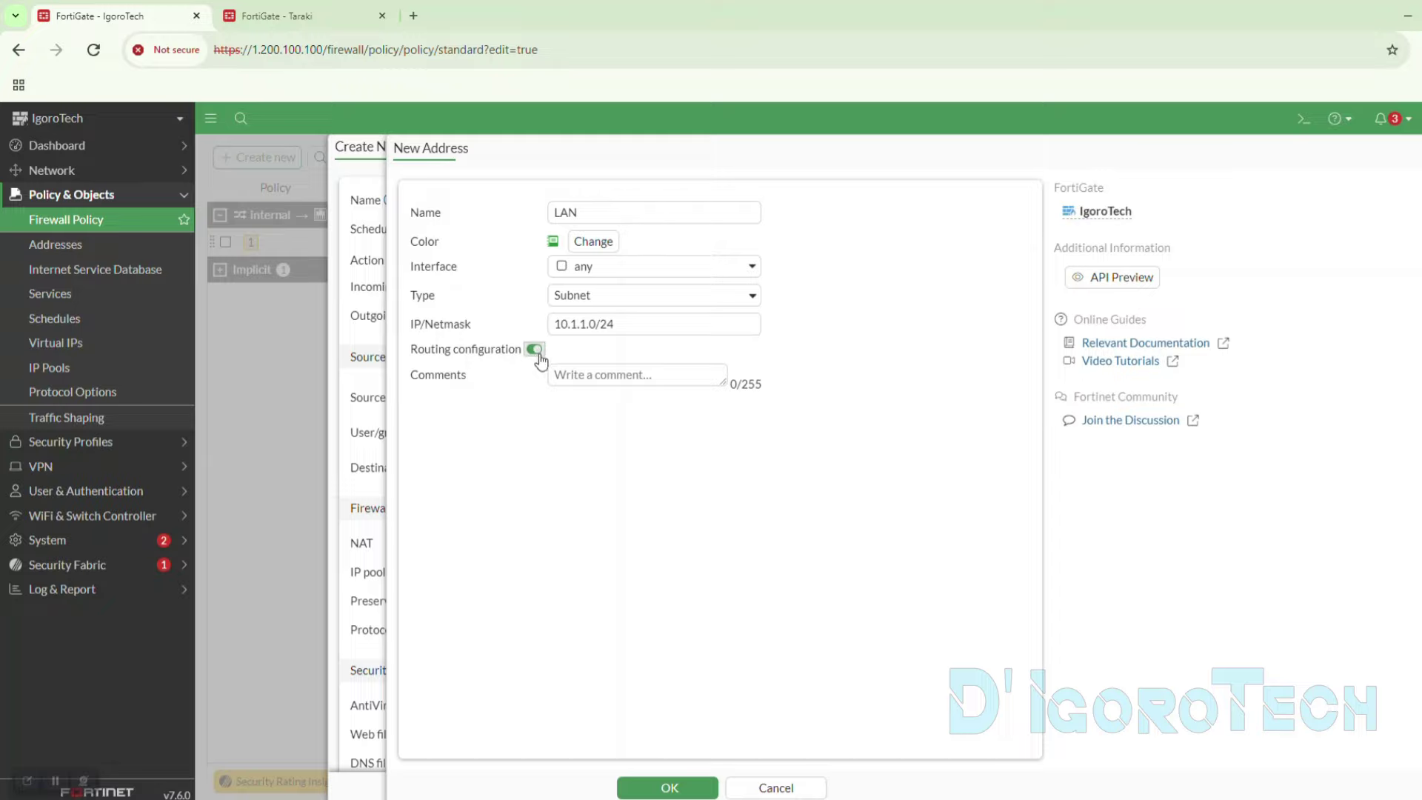
left_click(668, 789)
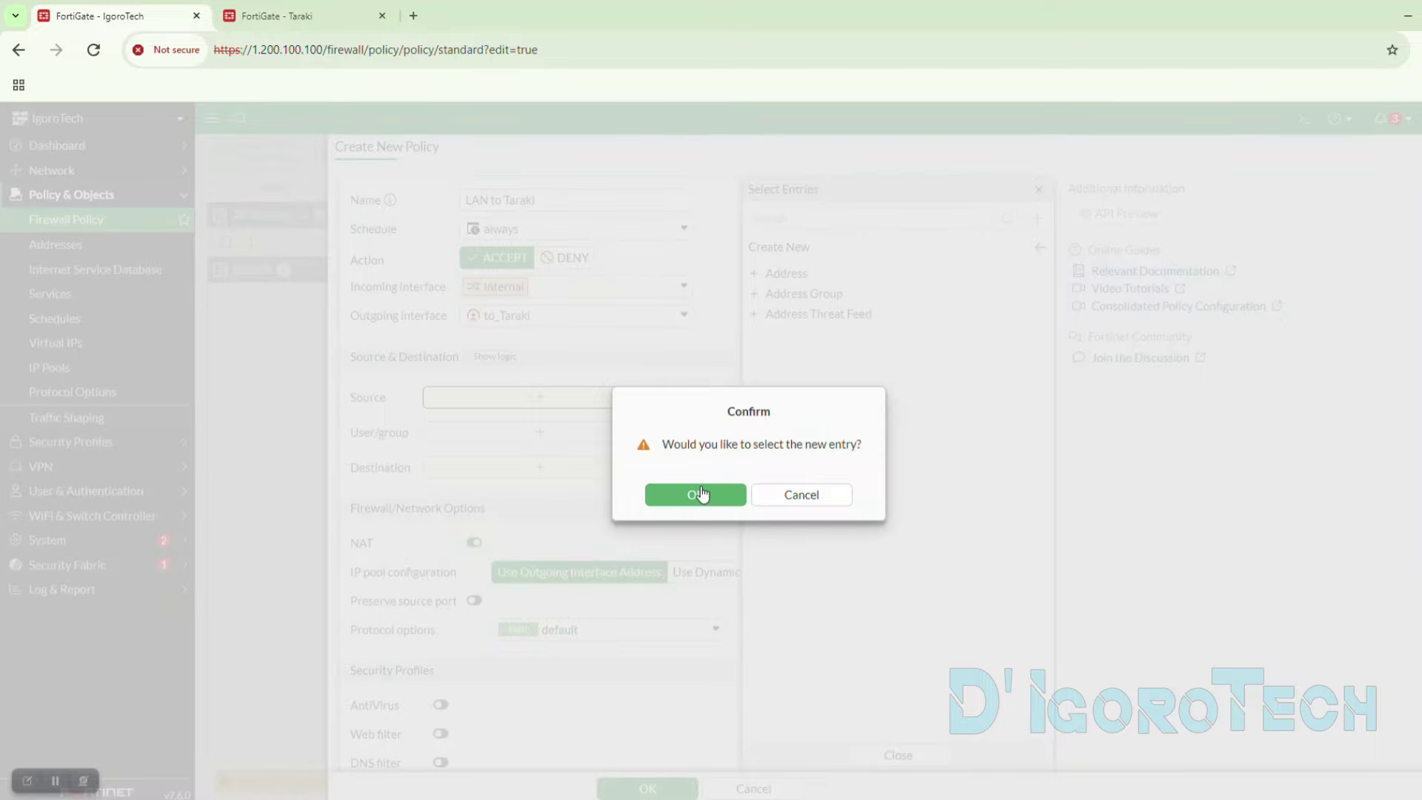
left_click(719, 500)
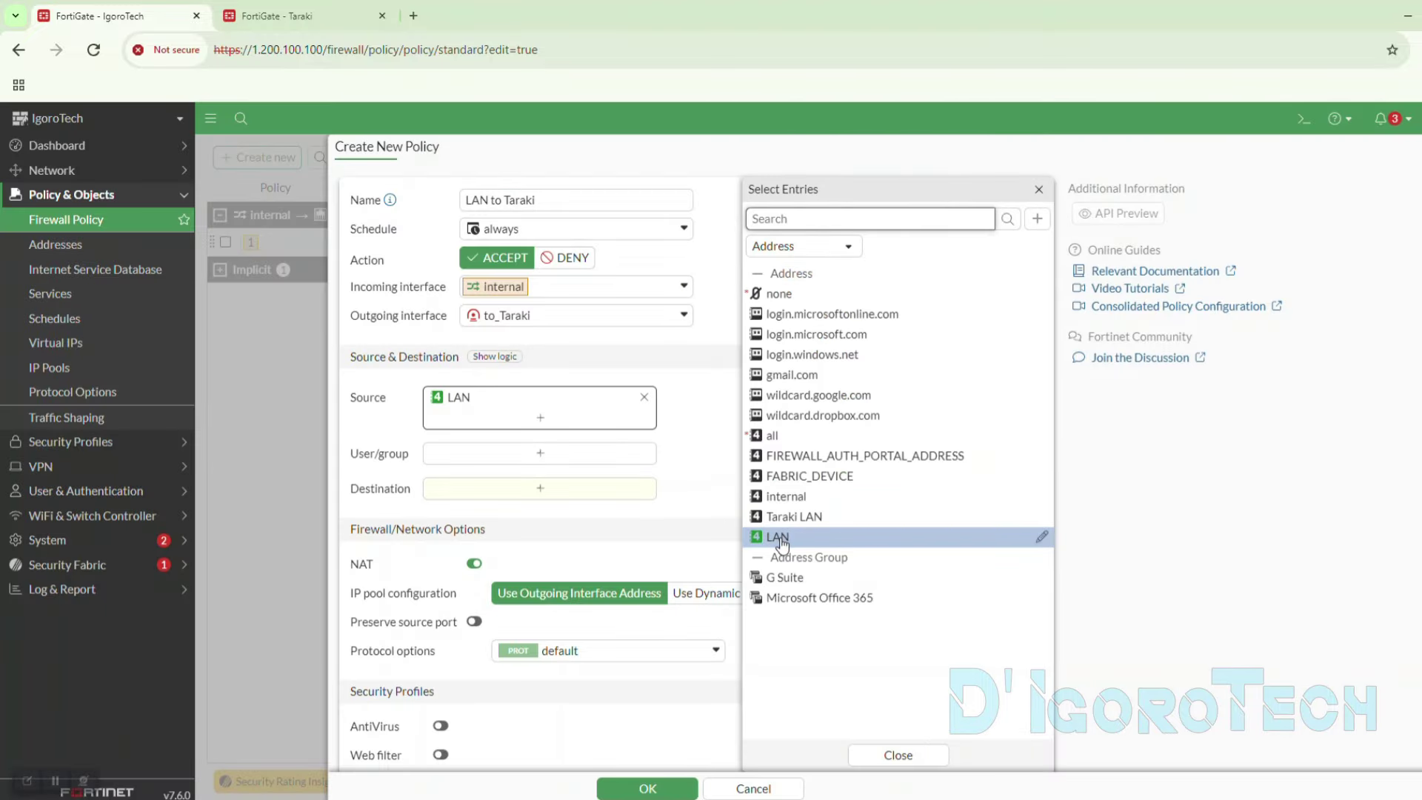
left_click(382, 419)
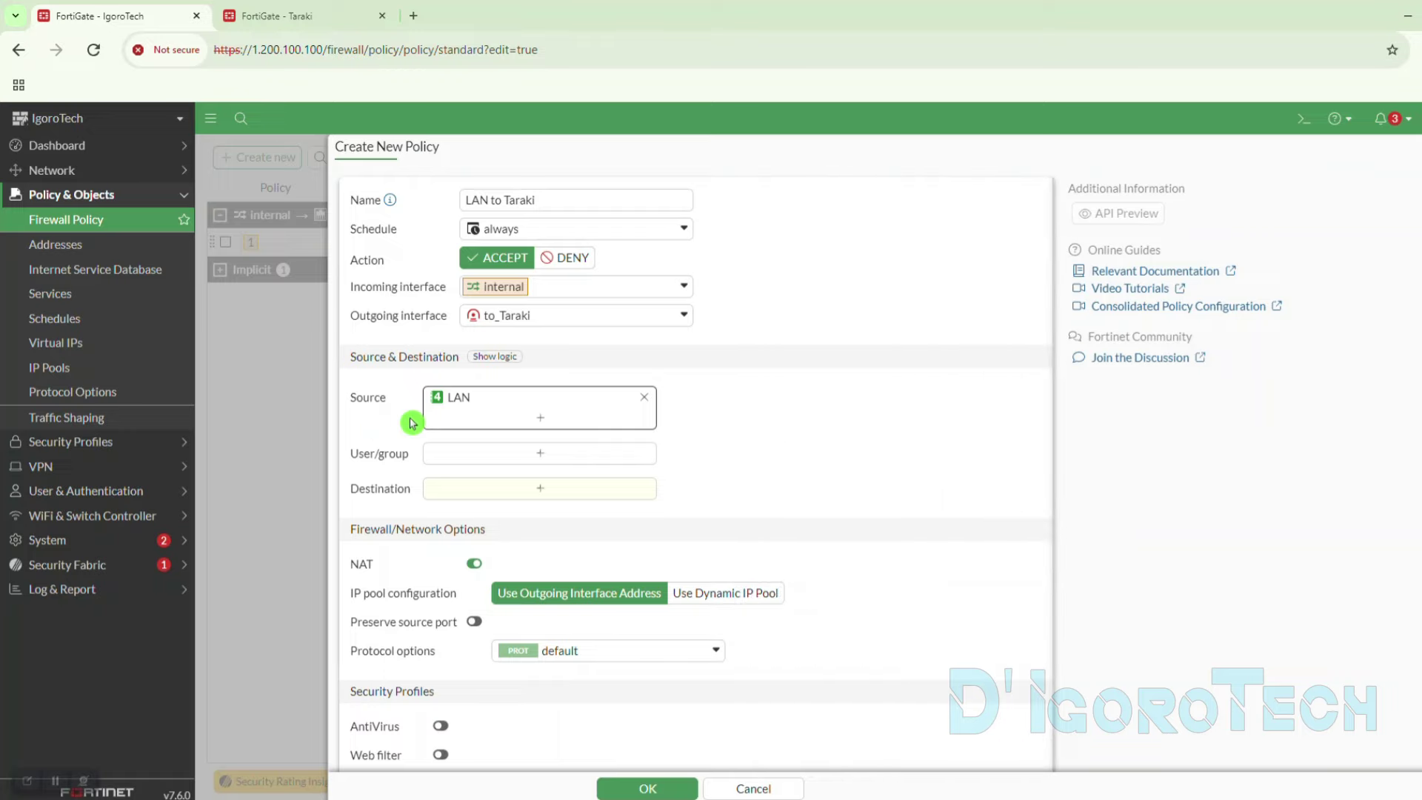
- Compare the LAN source address's subnet with the internal interface's IP address, and view the available users and groups
mouse_move(468, 407)
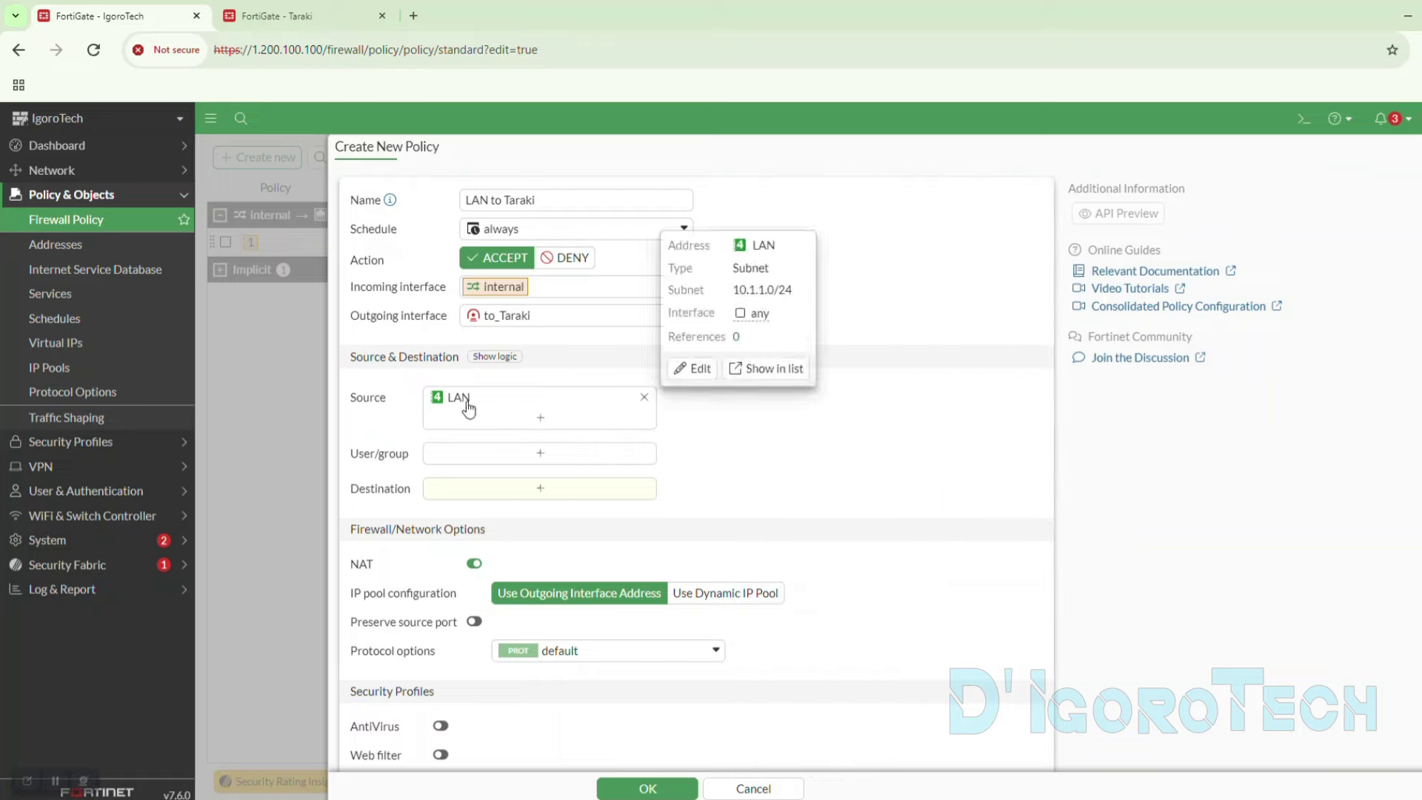
left_click(504, 282)
mouse_move(499, 295)
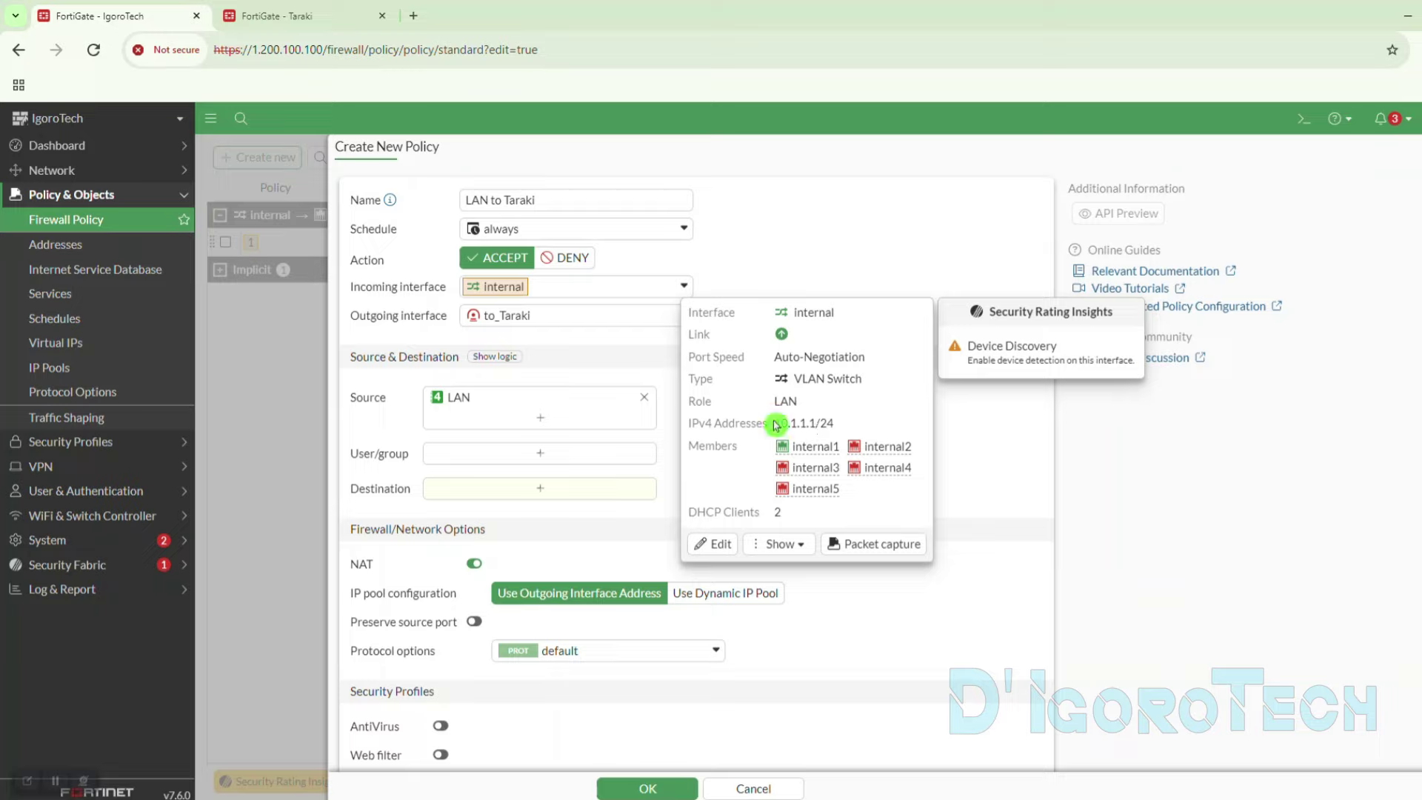
left_click_drag(776, 425, 828, 421)
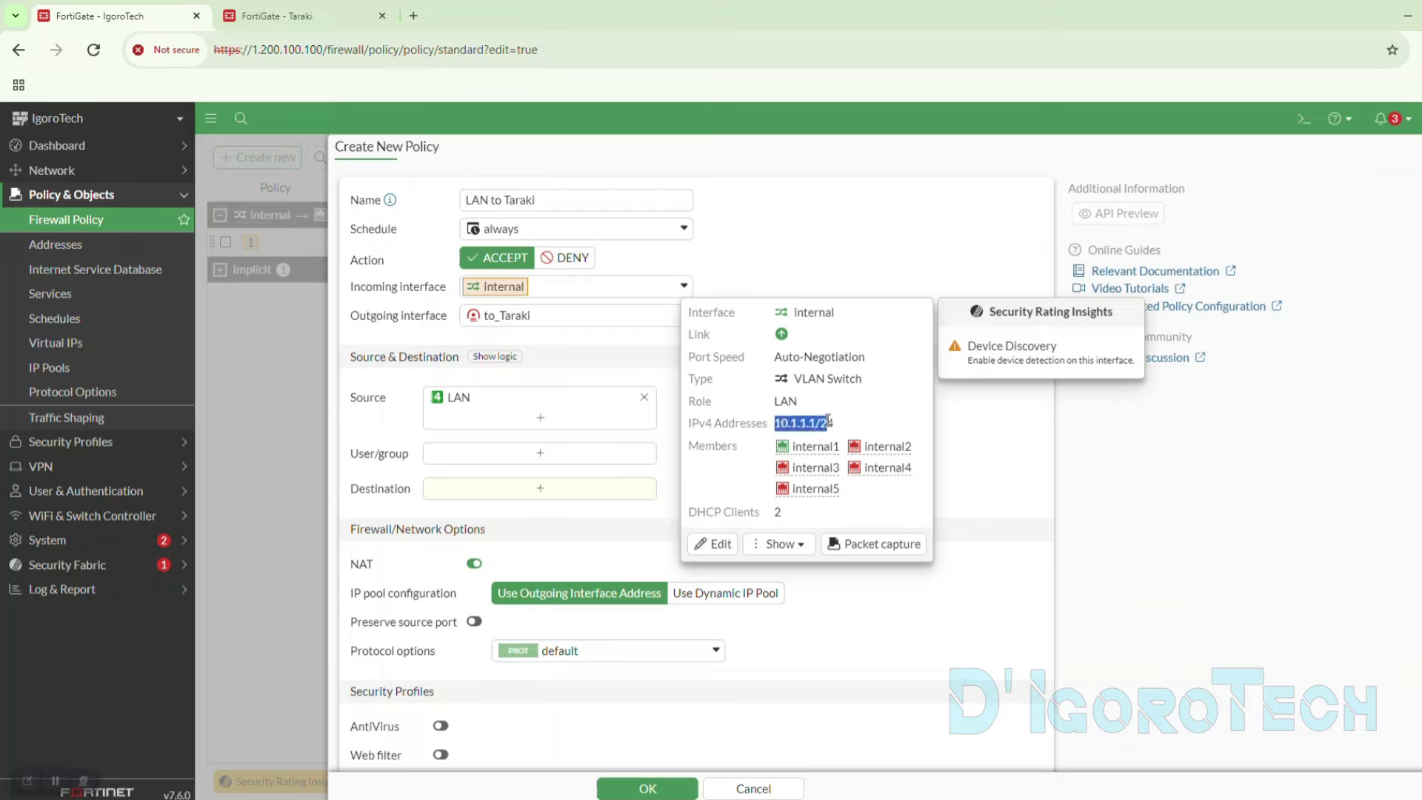
left_click(401, 482)
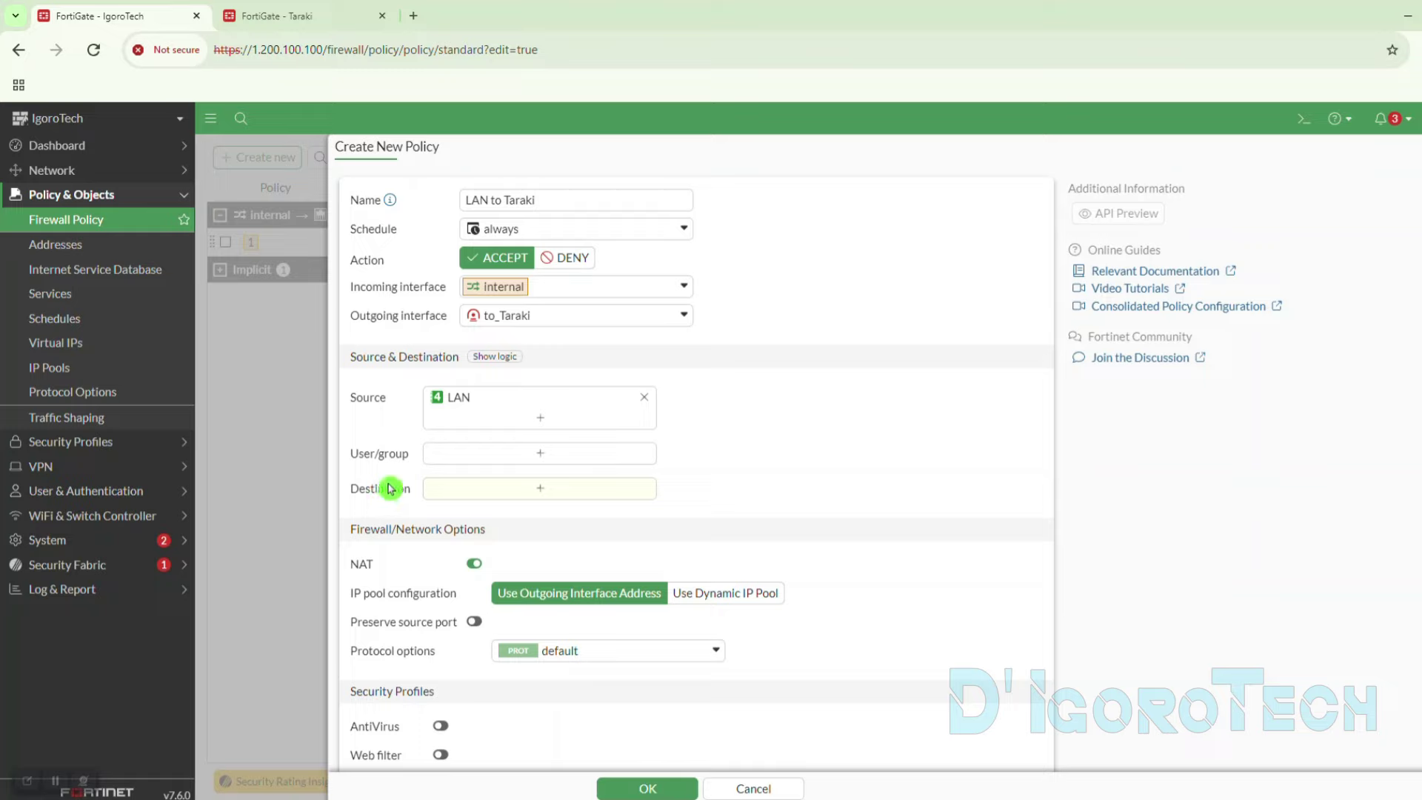
left_click(485, 465)
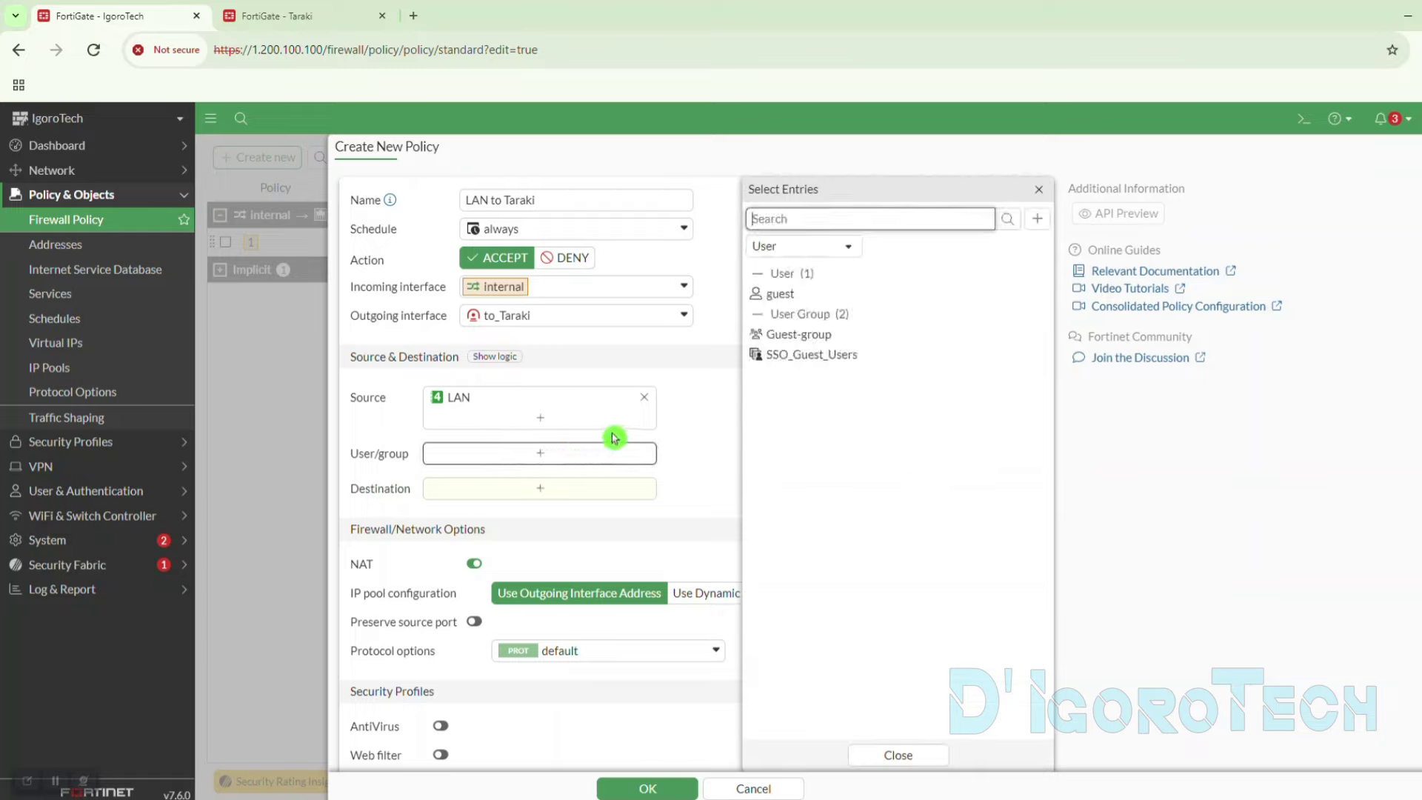
left_click(1038, 190)
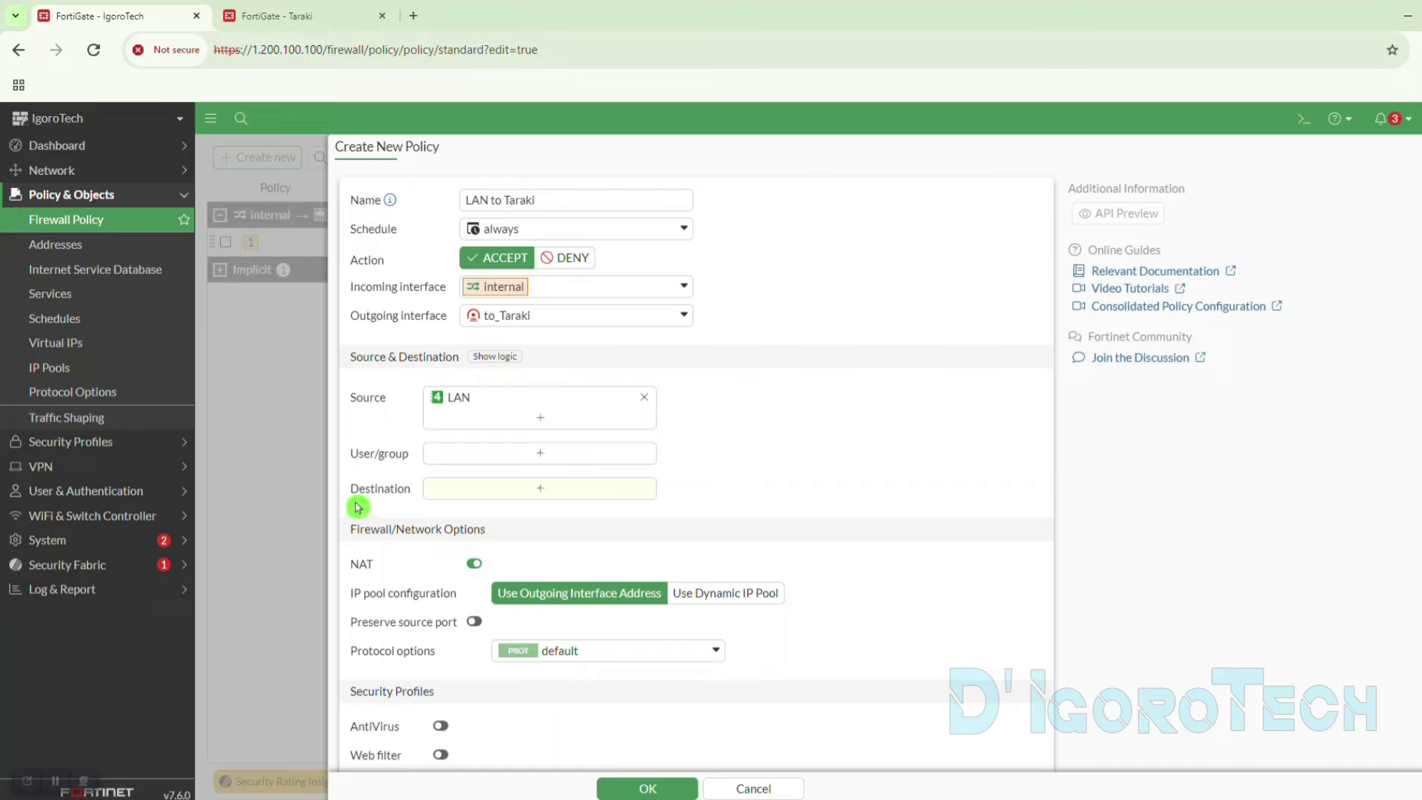
- Start a new address object named "Taraki Network" for the policy's destination and give it a green color
left_click(503, 495)
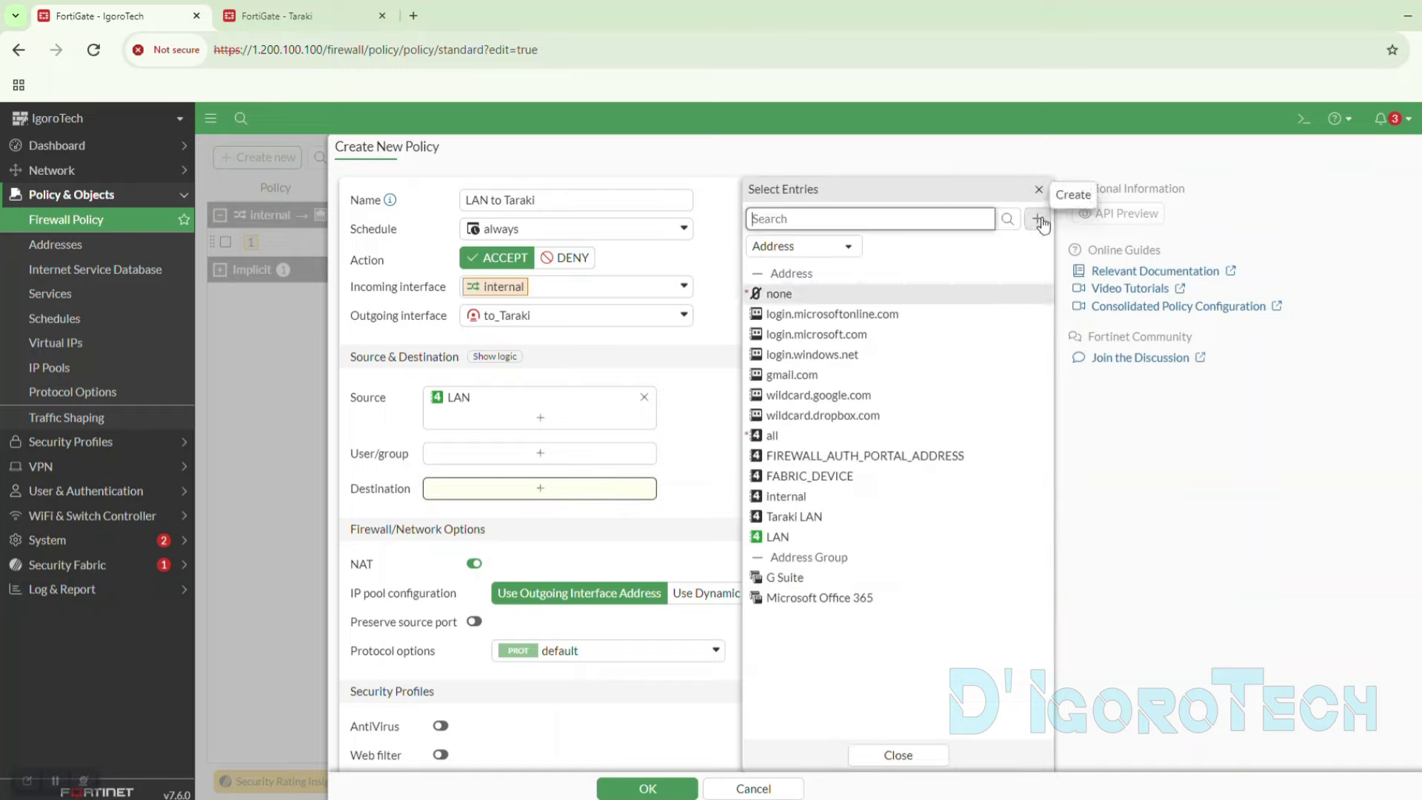
left_click(1039, 220)
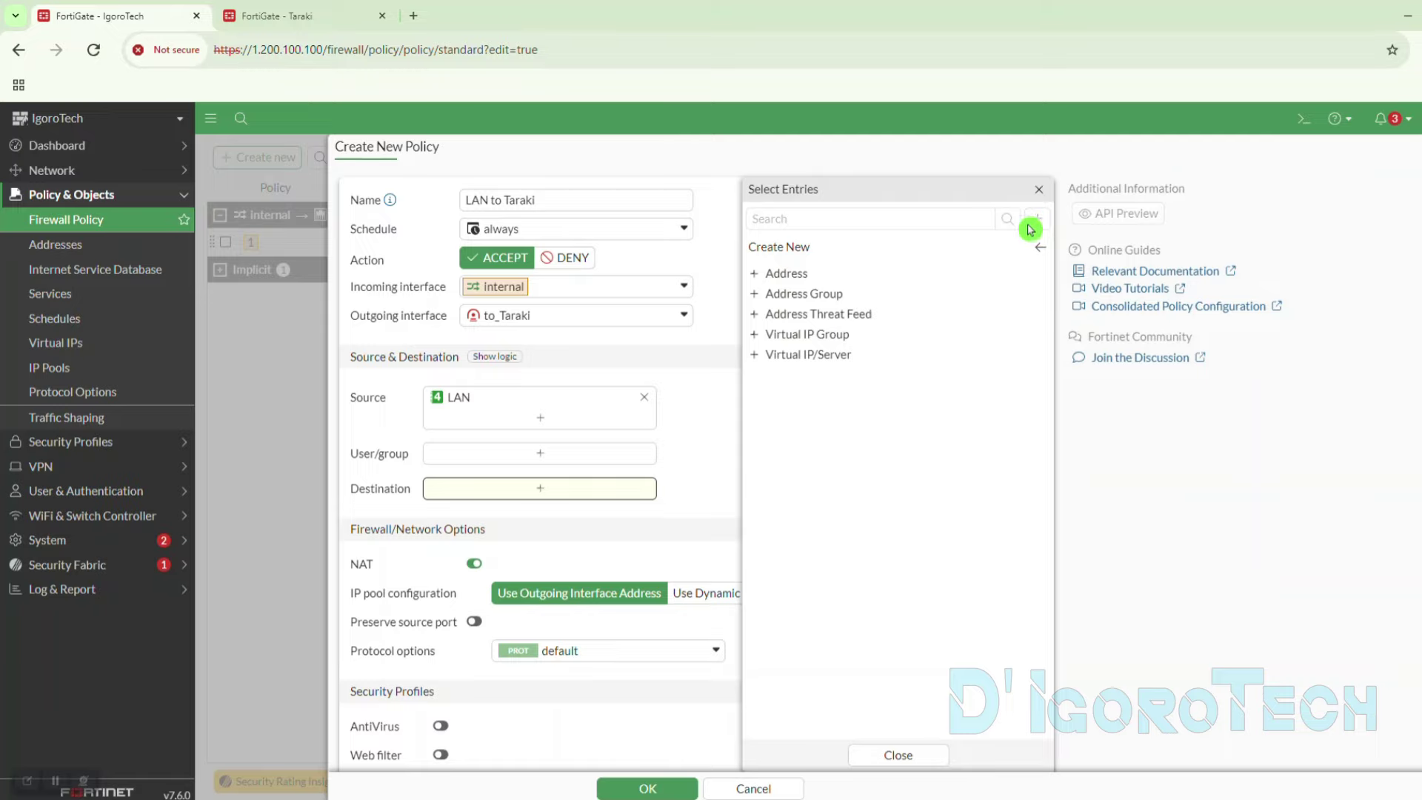
left_click(802, 282)
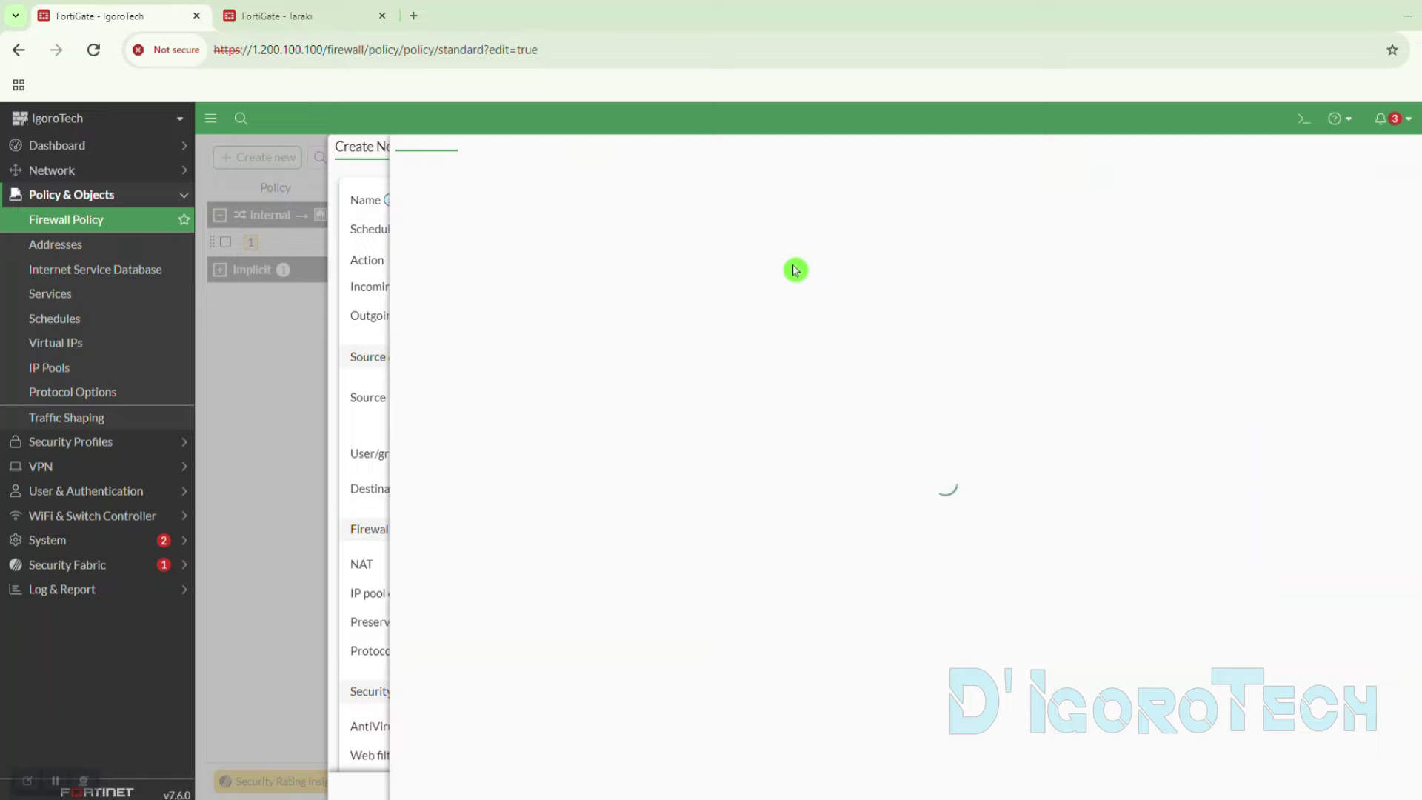
type("Taraki")
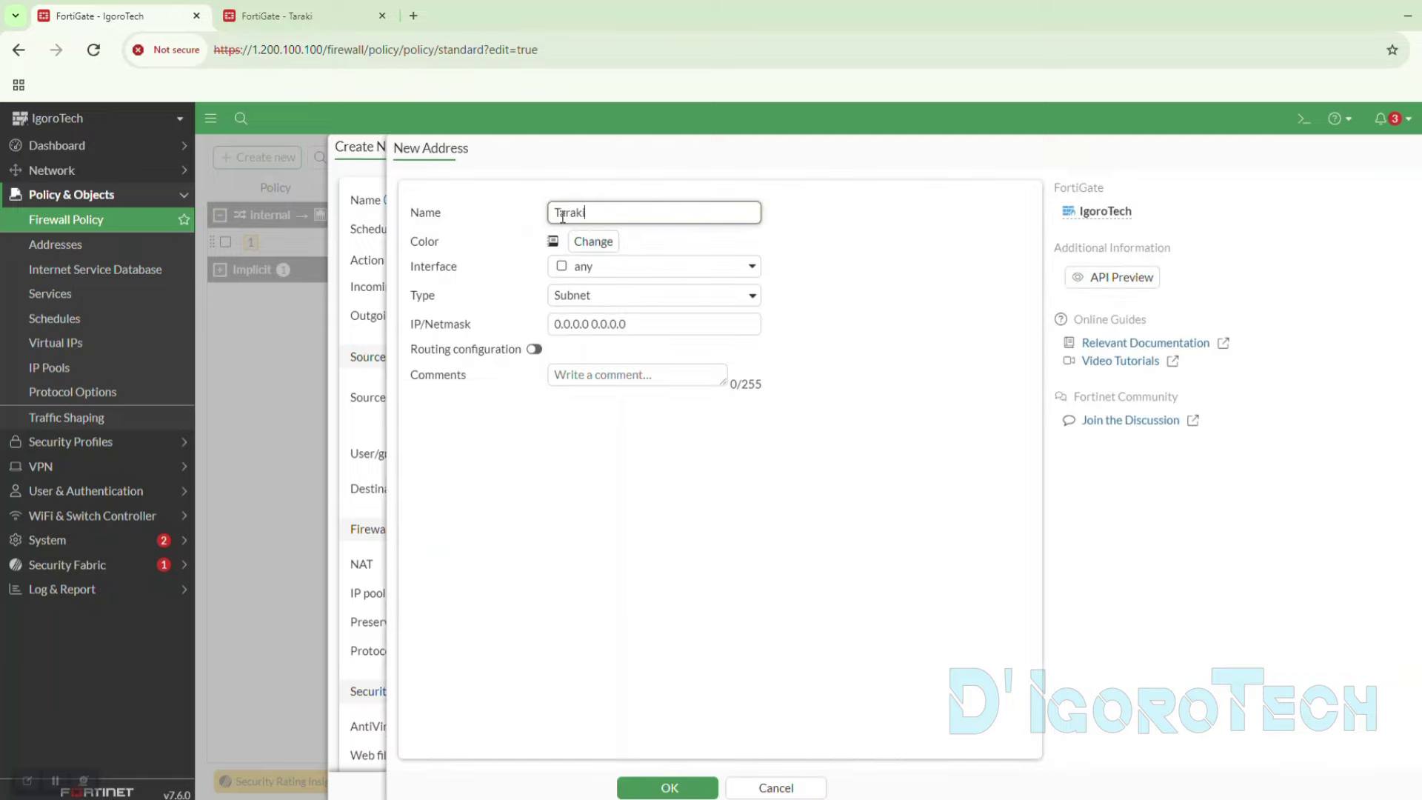
type(" Network")
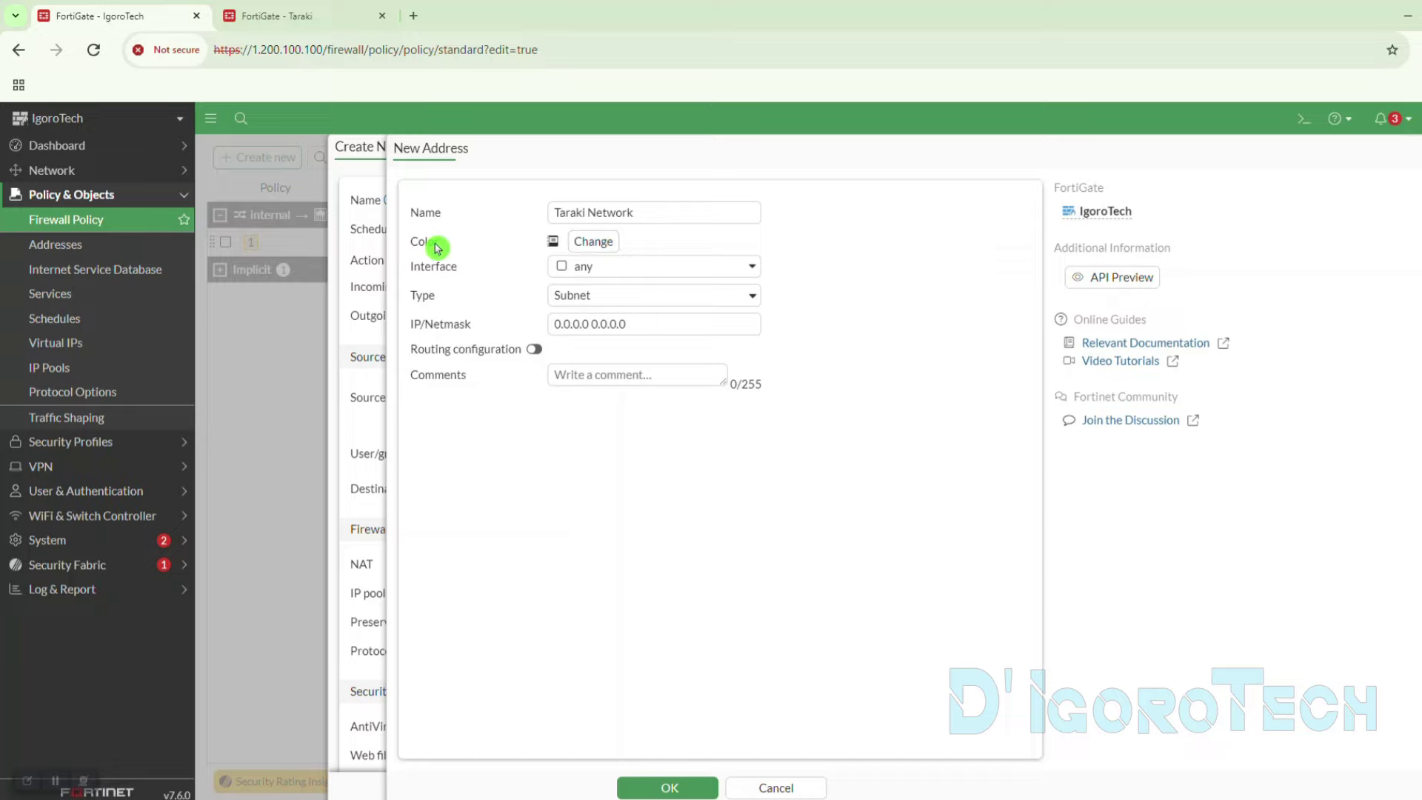
left_click(577, 250)
left_click(635, 276)
- Set the Taraki Network address's subnet to 192.168.1.0/24, based on Taraki's internal interface, enable its routing configuration, and save it as the policy's destination
left_click_drag(618, 328, 543, 324)
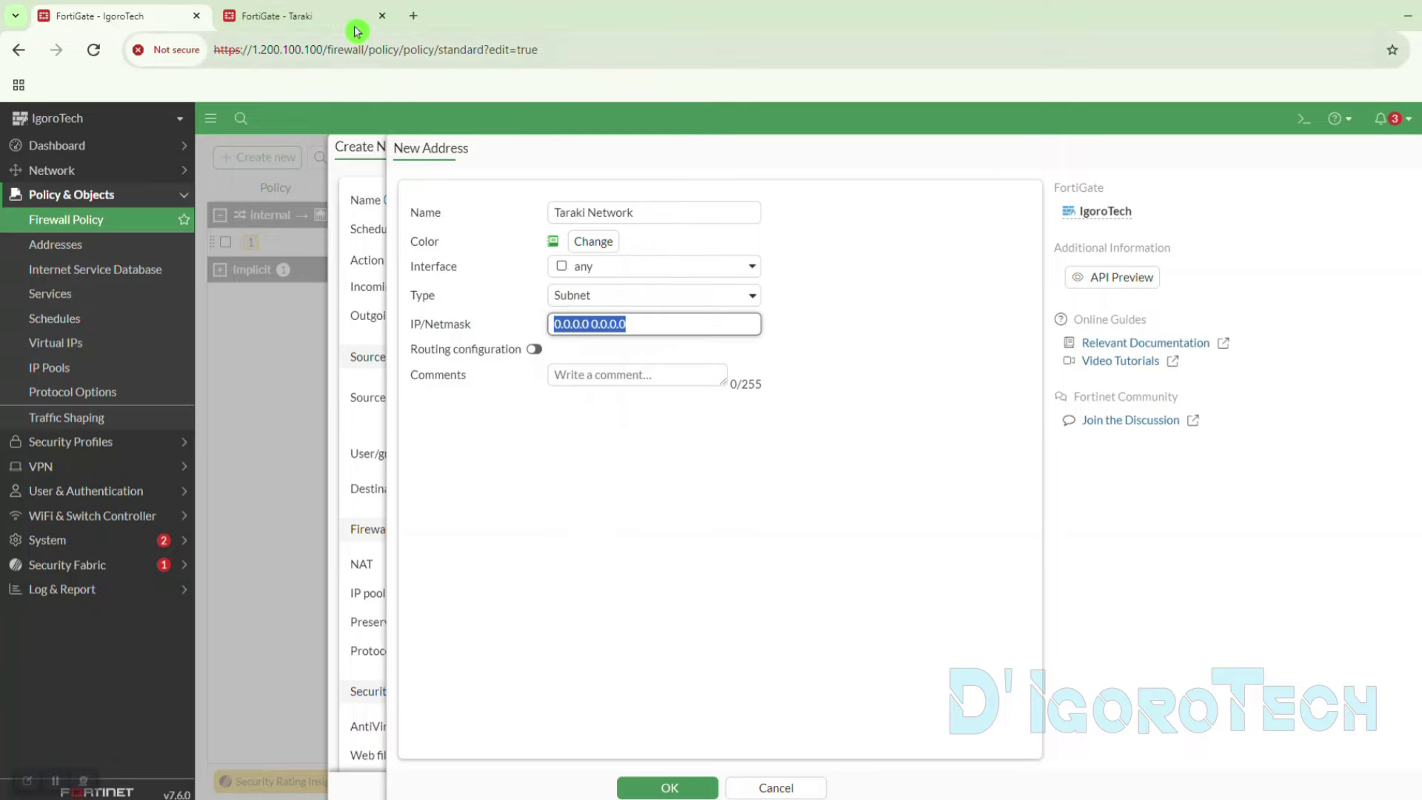
left_click(296, 15)
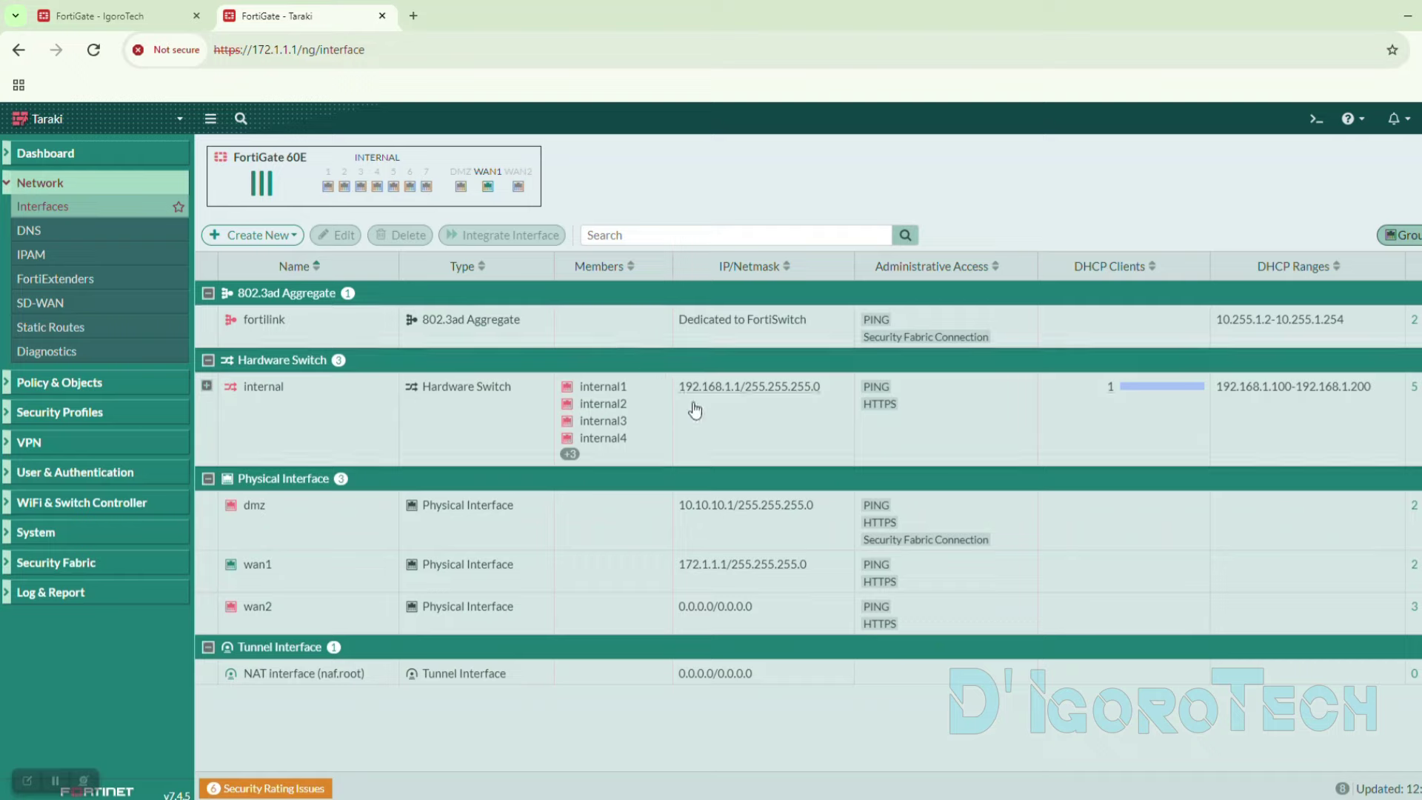
left_click_drag(677, 387, 722, 393)
key("ctrl+c")
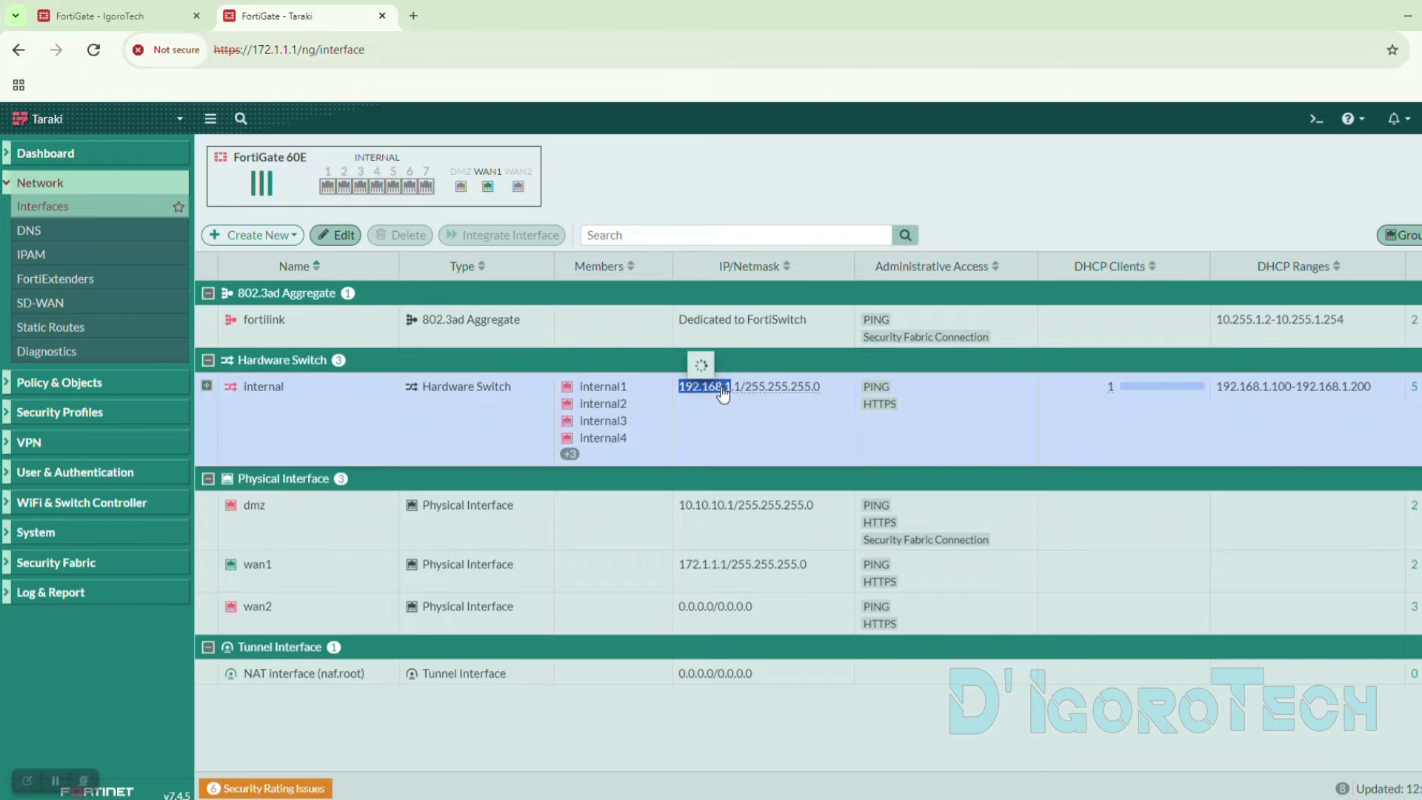
left_click(140, 15)
key("ctrl+v")
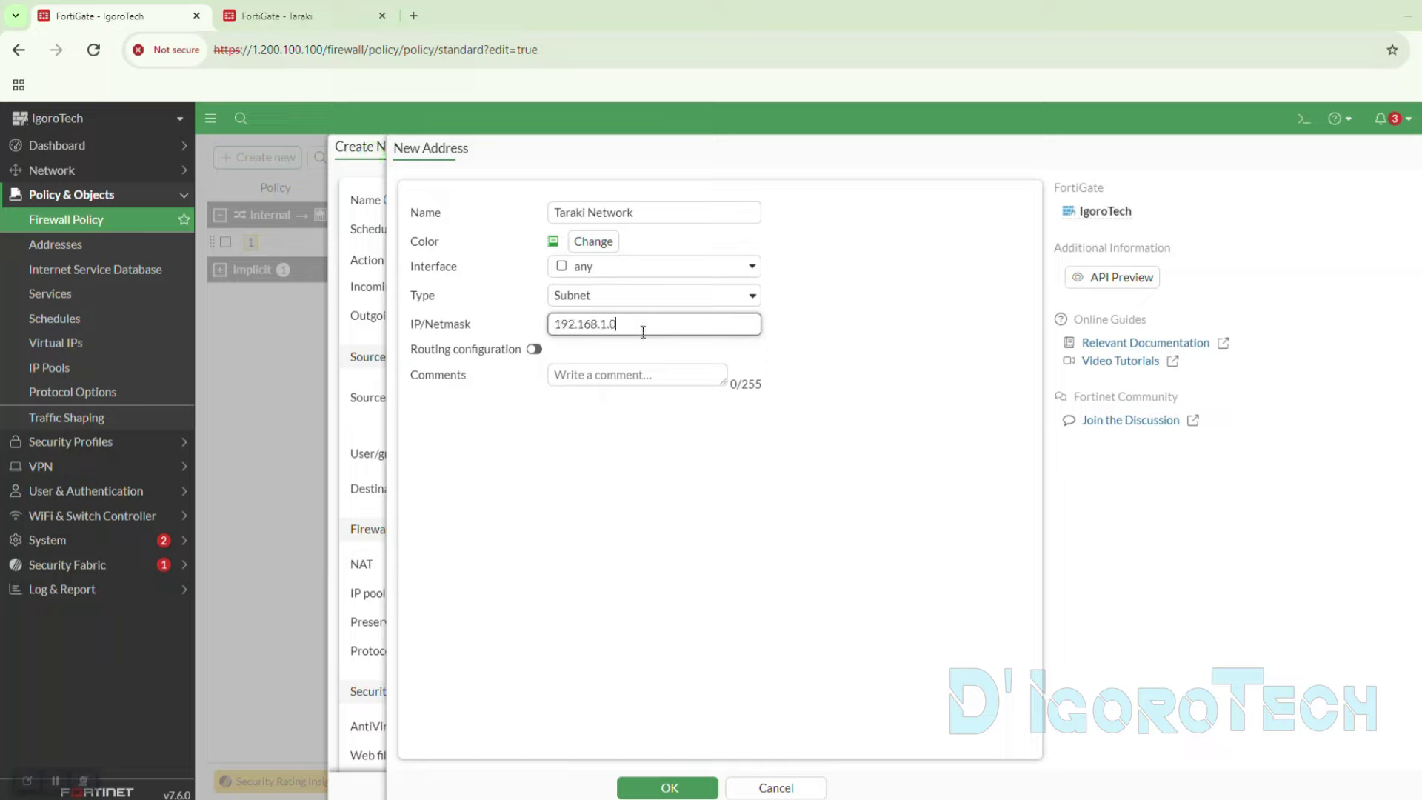
left_click(539, 354)
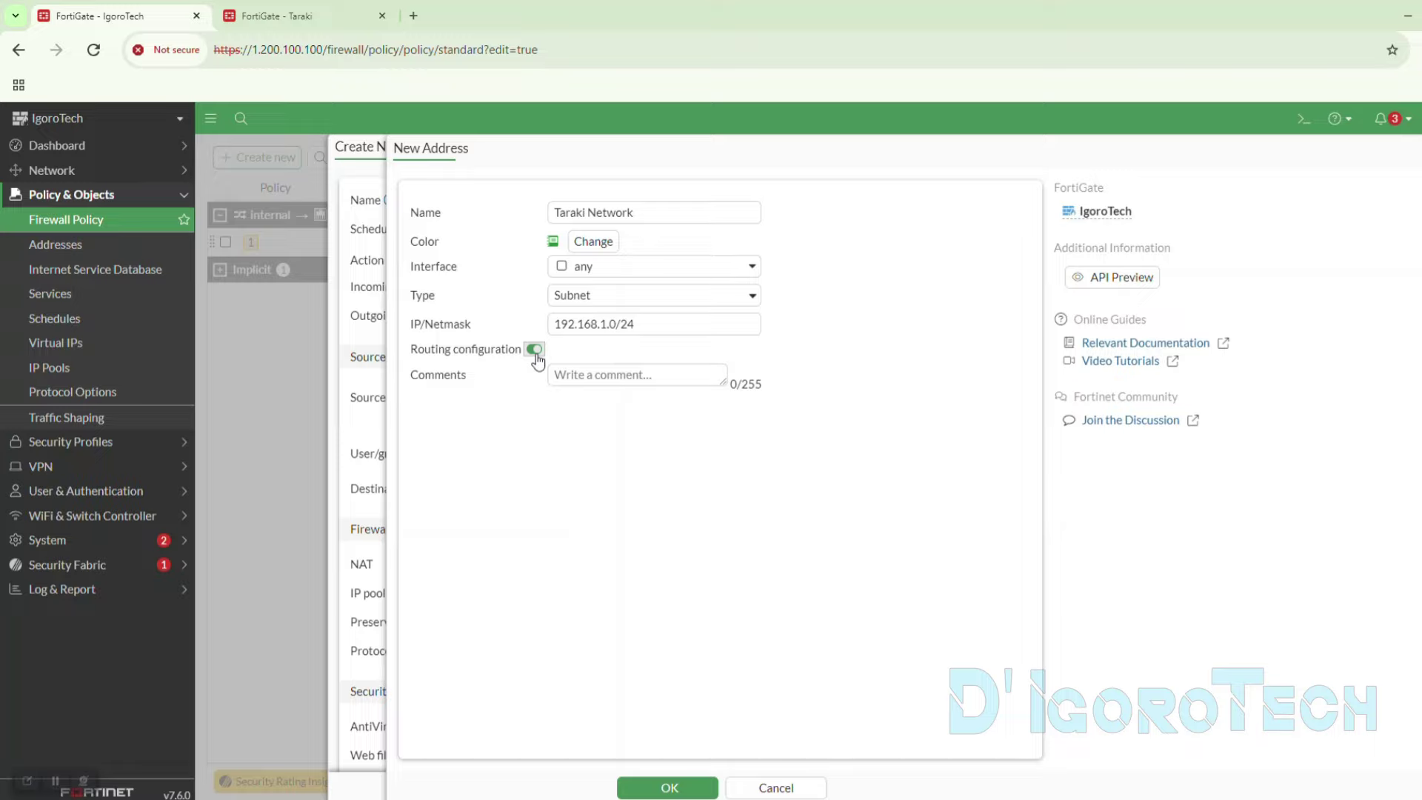
left_click(670, 788)
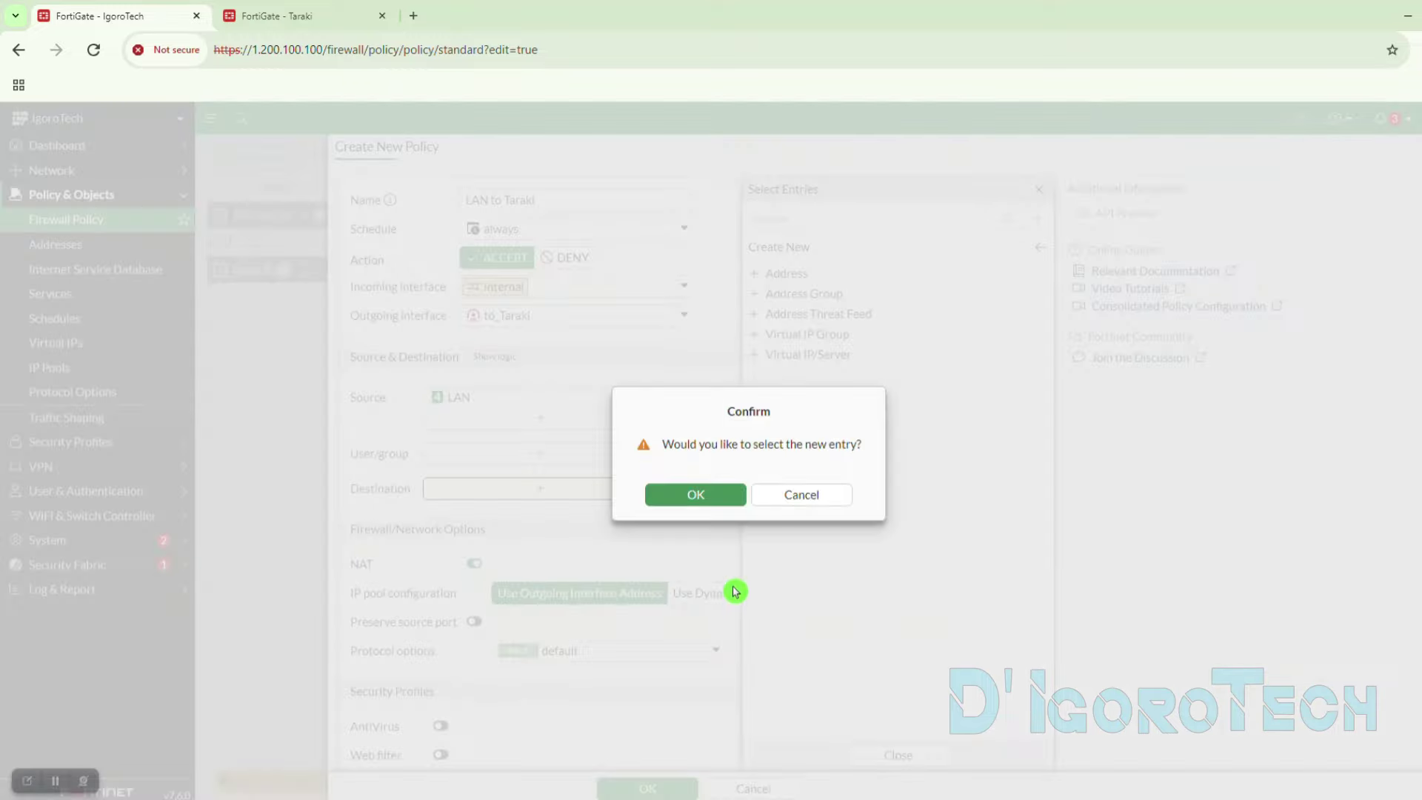
left_click(722, 493)
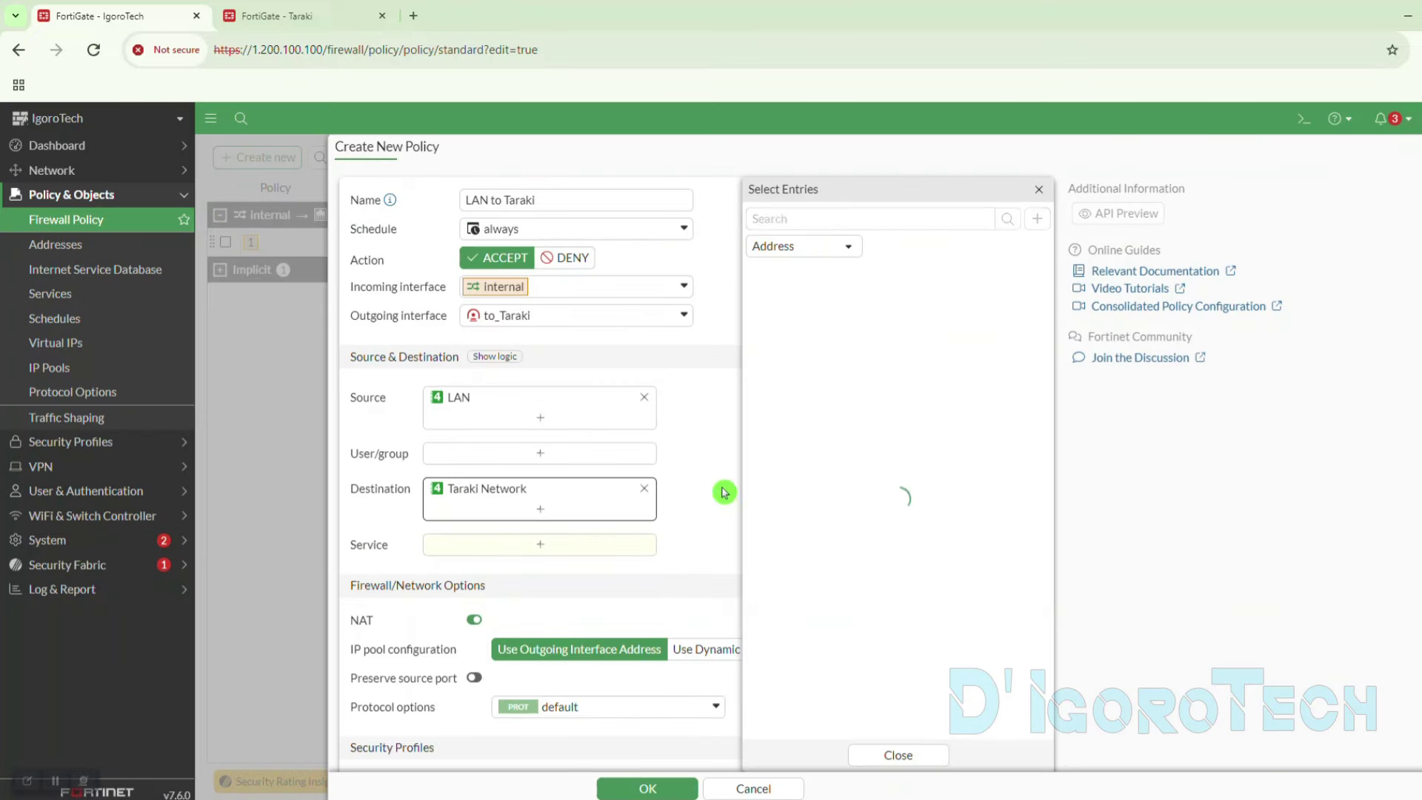
left_click(715, 527)
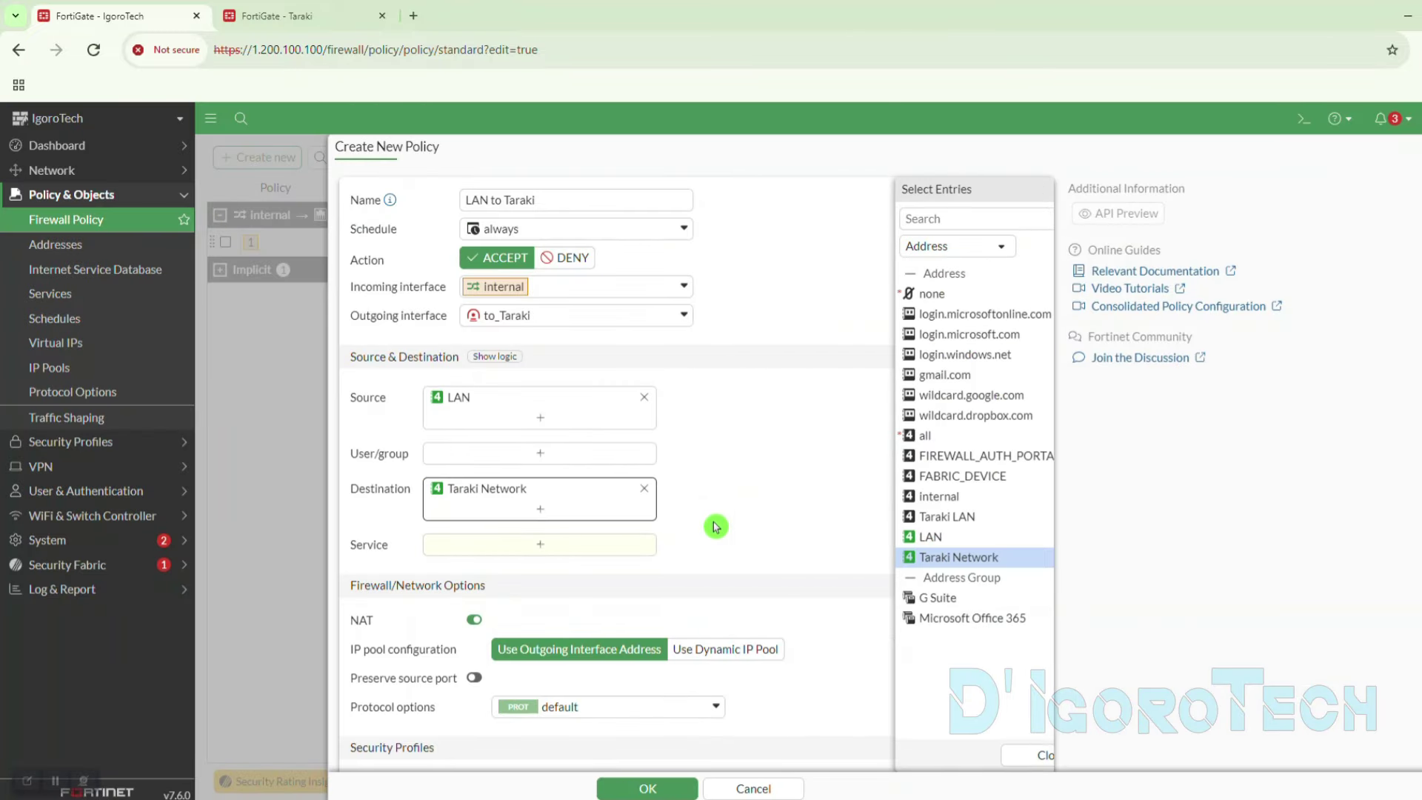
- Set the LAN to Taraki policy's service to ALL
left_click(557, 548)
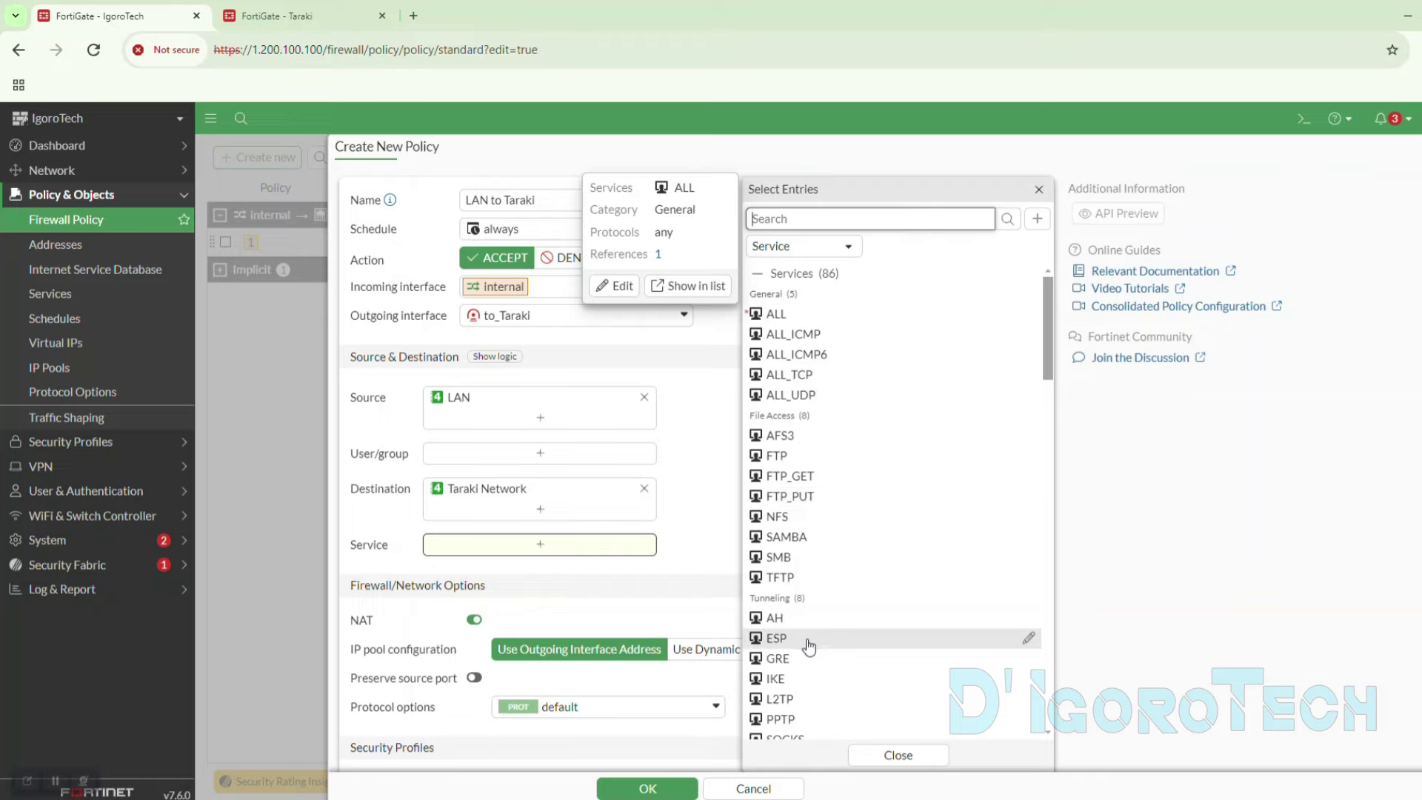
scroll(810, 644, "down", 5)
scroll(812, 644, "down", 5)
scroll(822, 593, "up", 10)
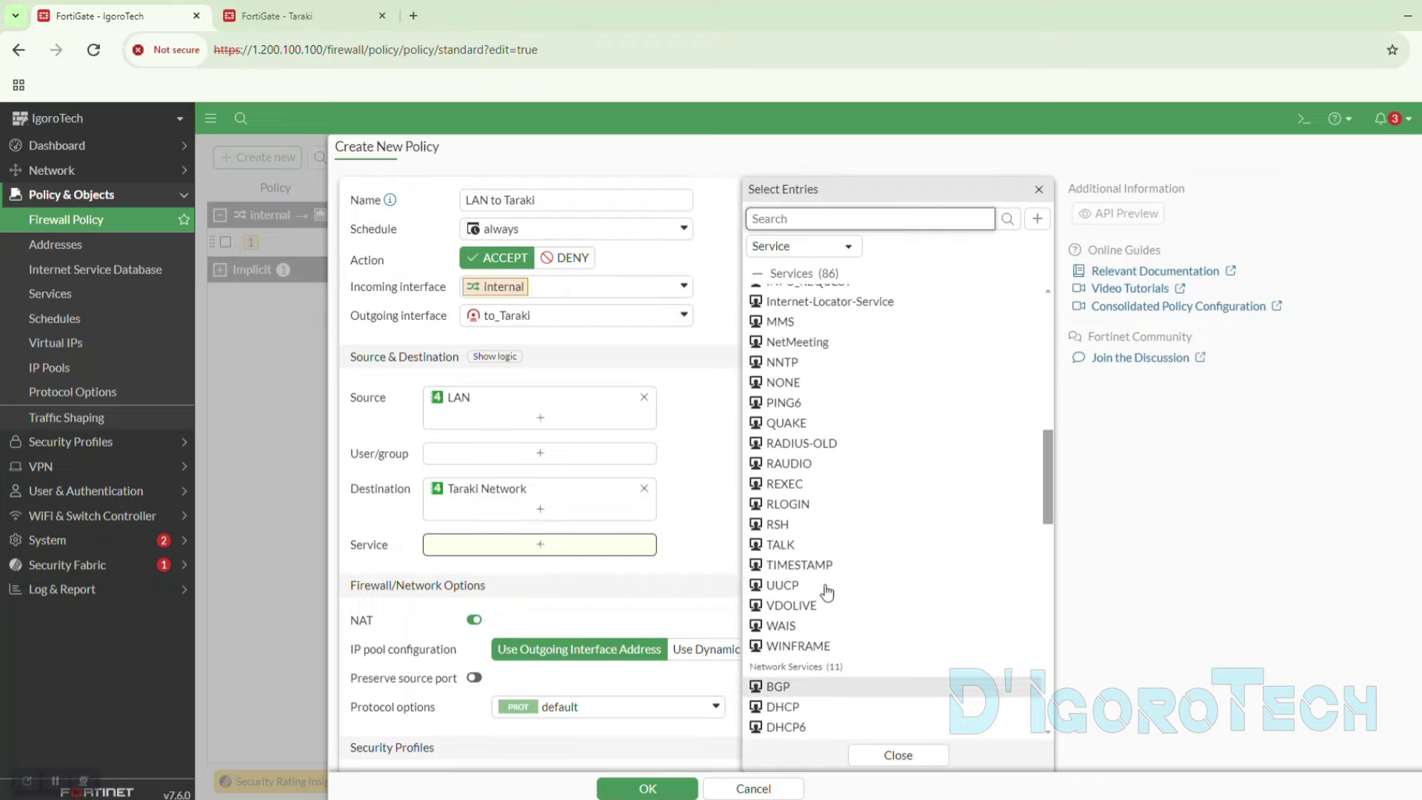
scroll(837, 507, "up", 3)
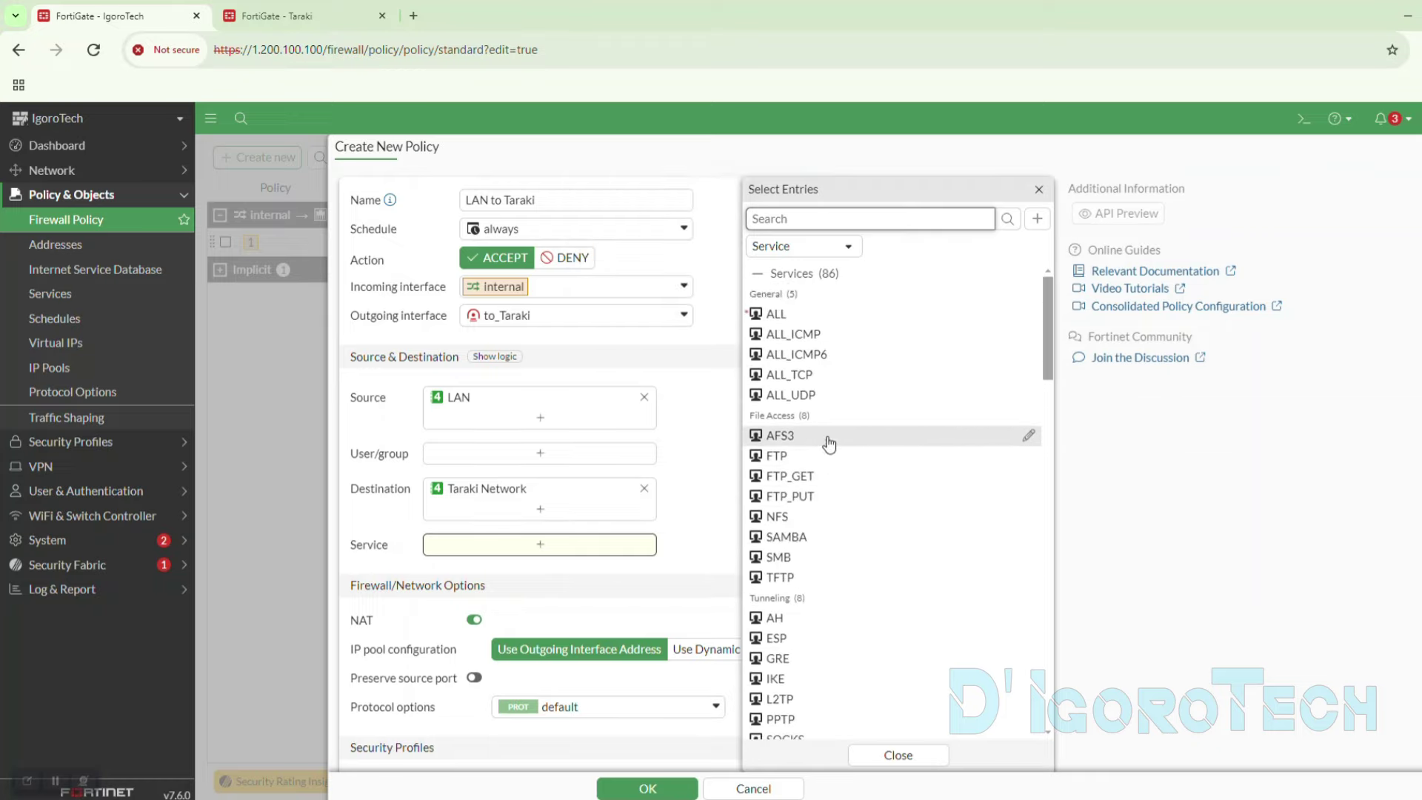
left_click(789, 317)
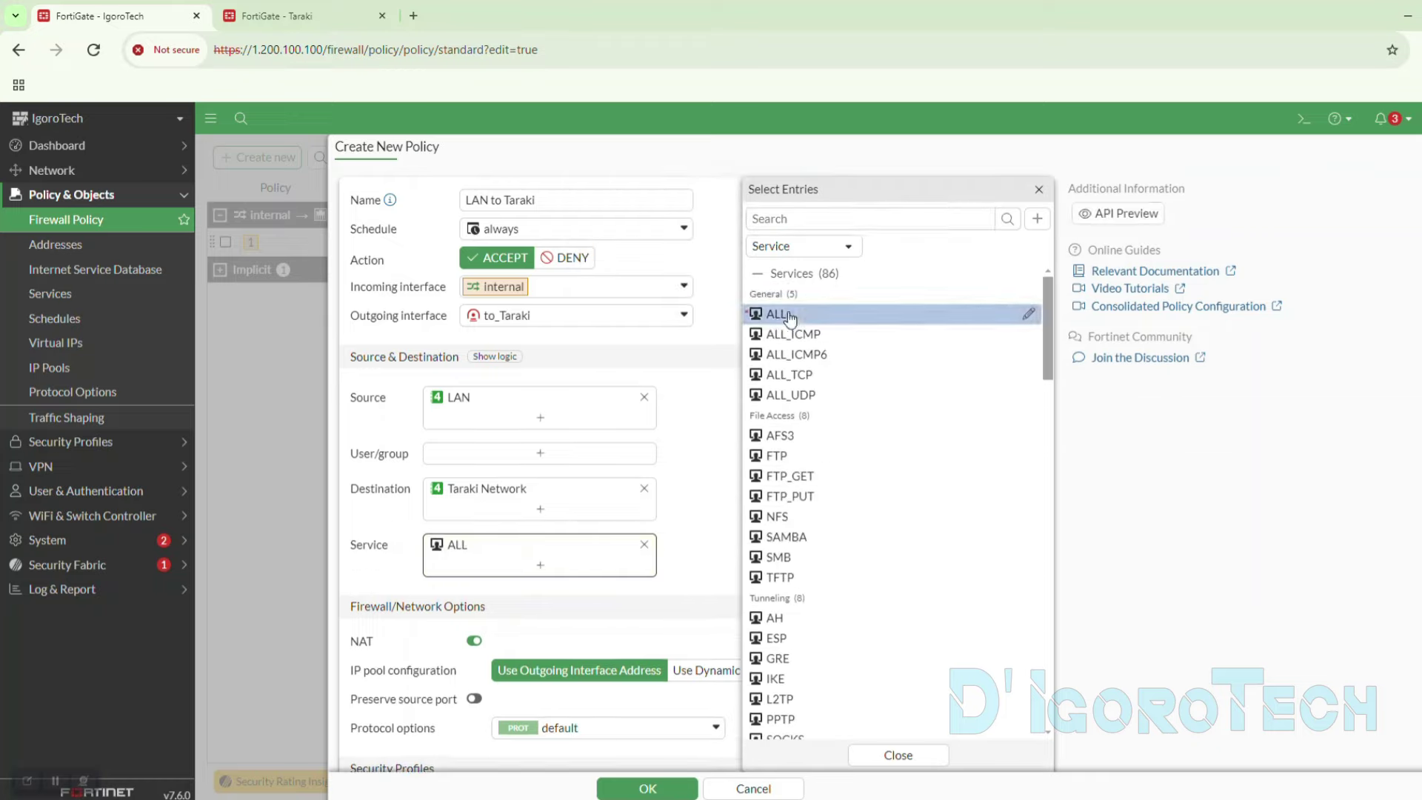
left_click(713, 523)
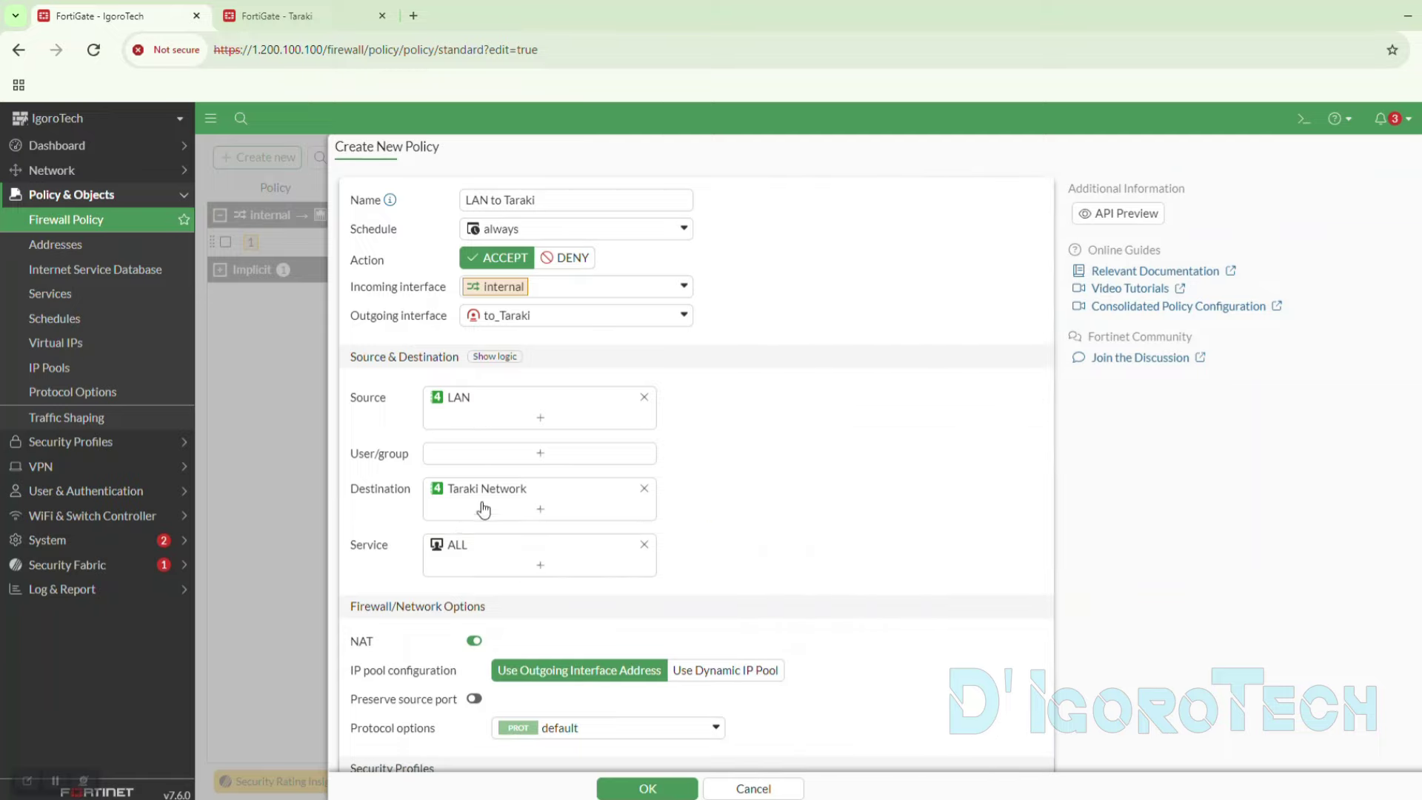
- Disable NAT in the LAN to Taraki policy's firewall and network options
scroll(717, 509, "down", 2)
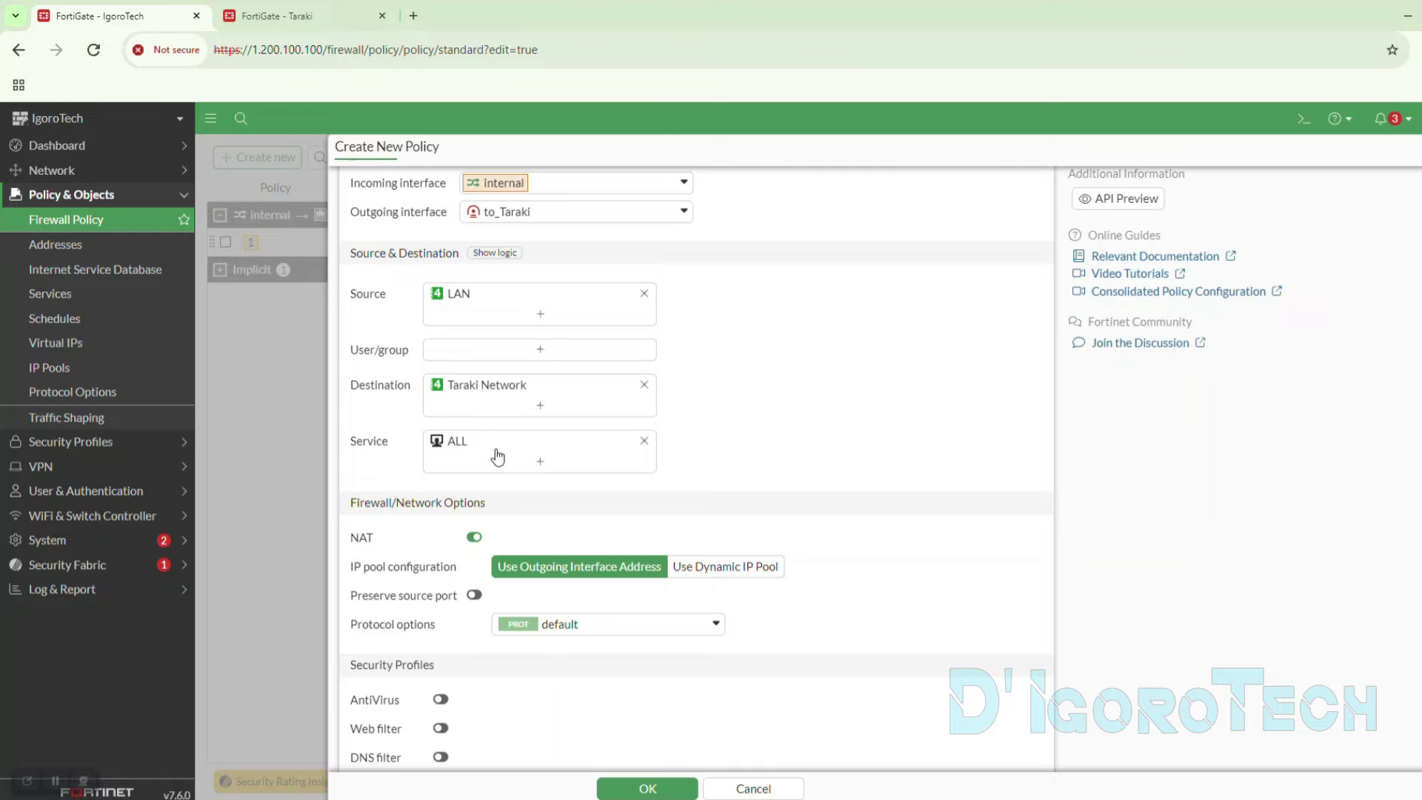
scroll(498, 455, "down", 4)
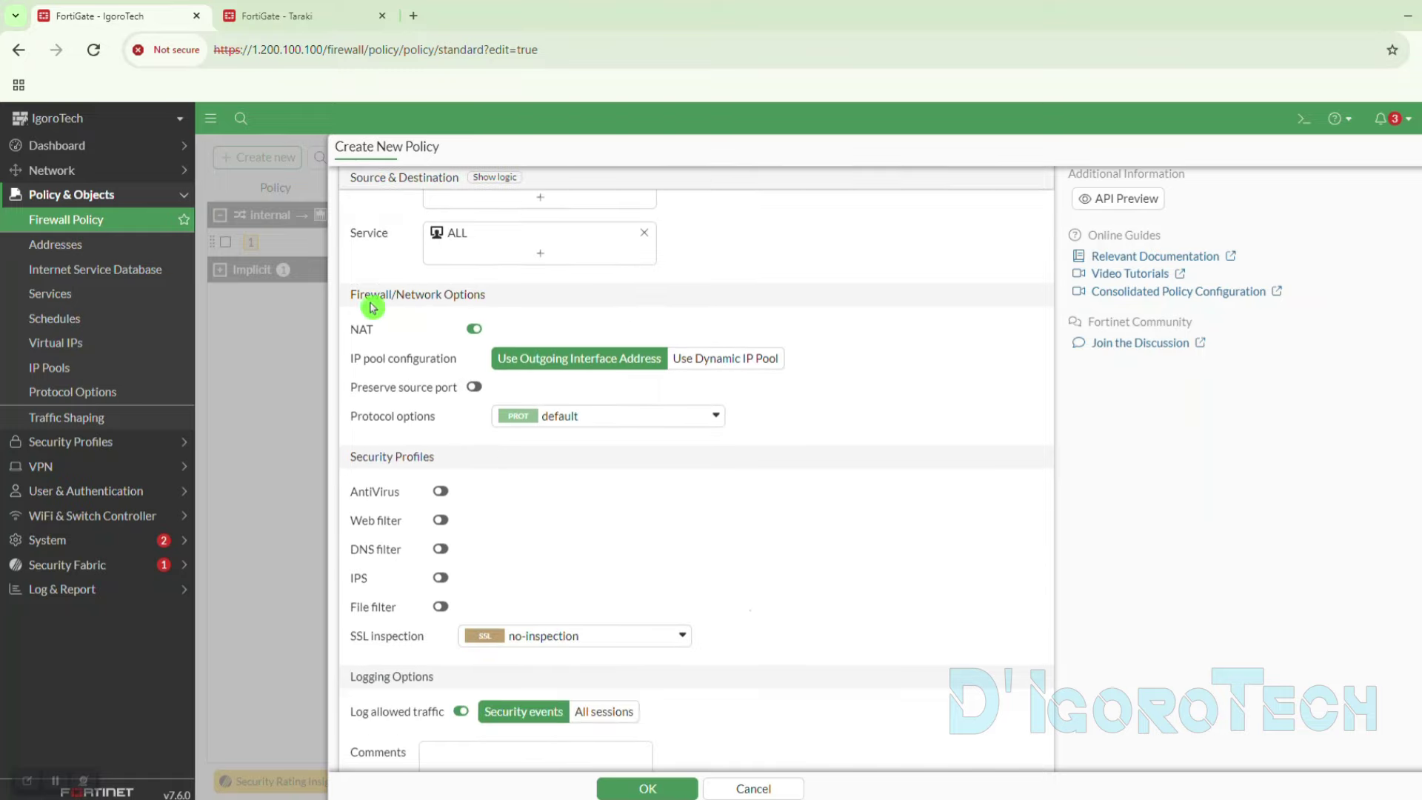
left_click(472, 330)
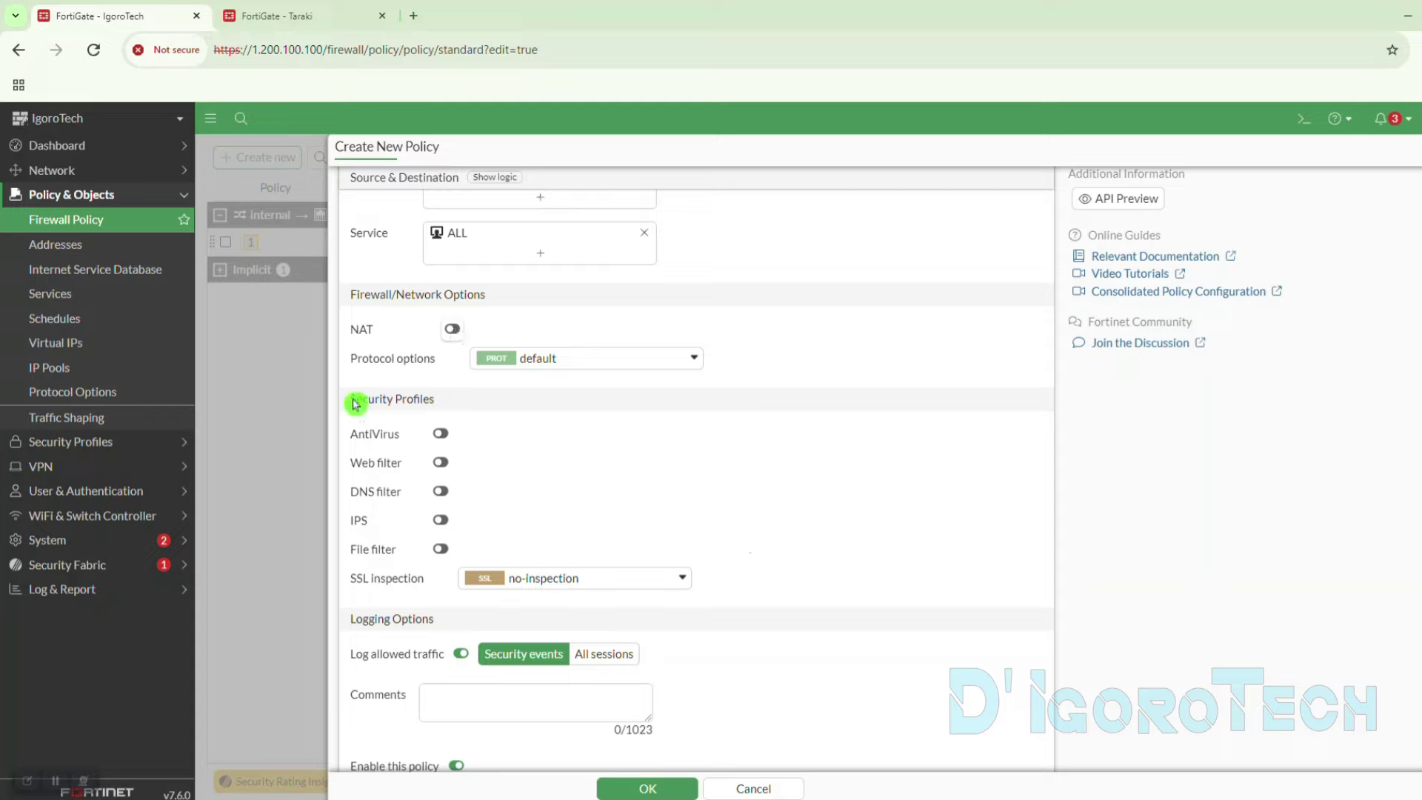
- Enable the default AntiVirus profile on the LAN to Taraki policy and set its SSL inspection to certificate-inspection
left_click_drag(351, 399, 464, 428)
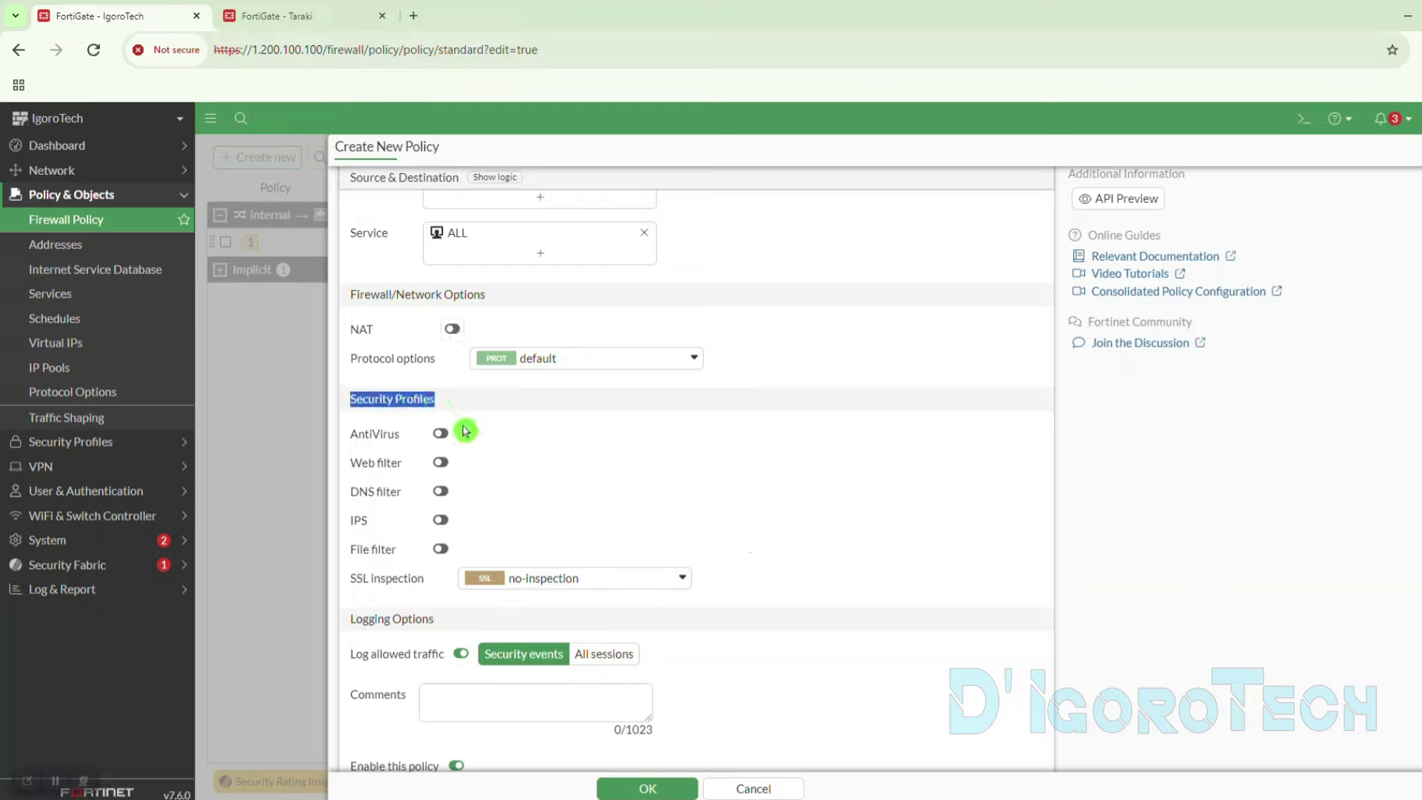
left_click(442, 433)
left_click(565, 579)
left_click(541, 656)
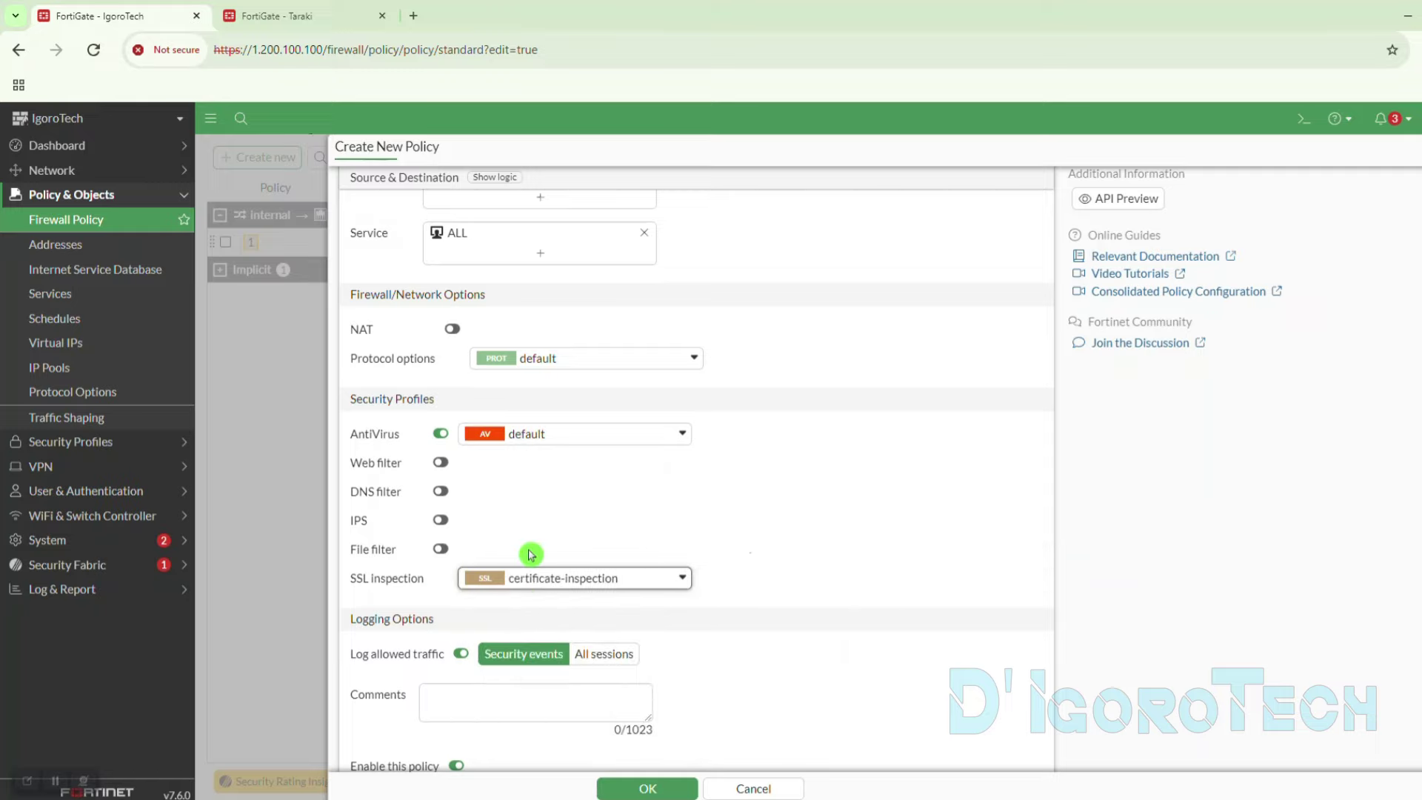
- Log all sessions for the policy's allowed traffic and save the LAN to Taraki policy
scroll(531, 554, "down", 1)
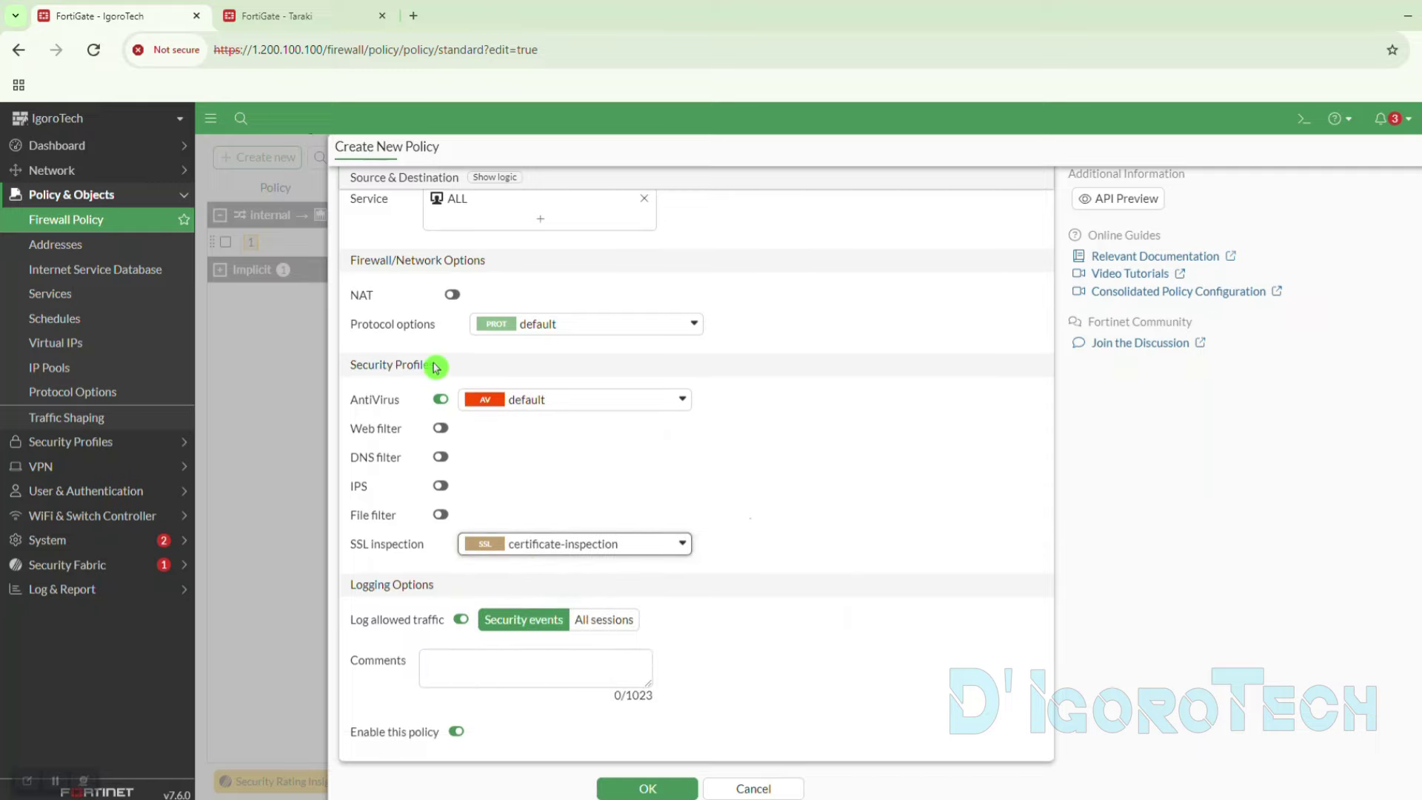
left_click(596, 624)
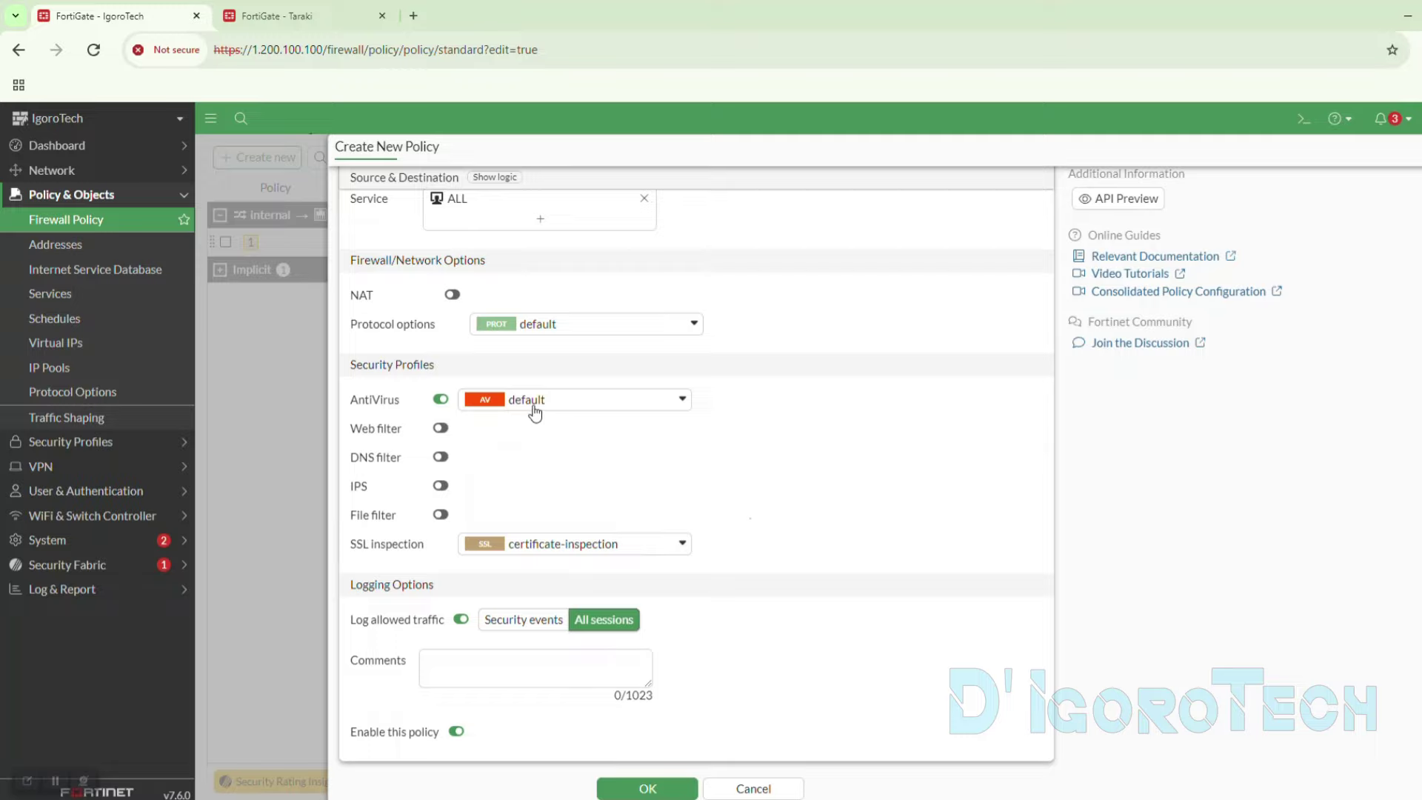
left_click(669, 788)
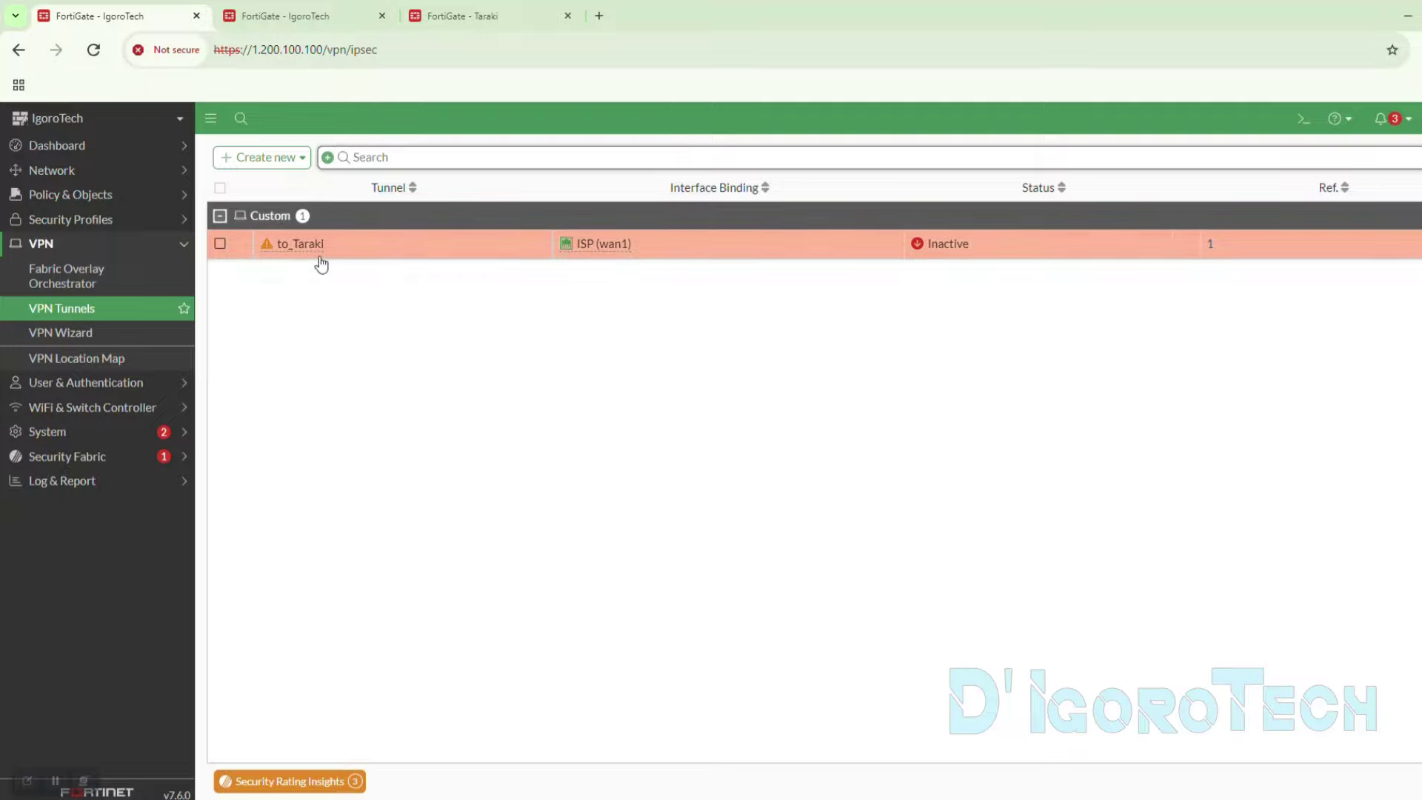
- Check the to_Taraki tunnel's entry on IgoroTech, and open the IPsec tunnels list on the Taraki FortiGate
left_click(381, 236)
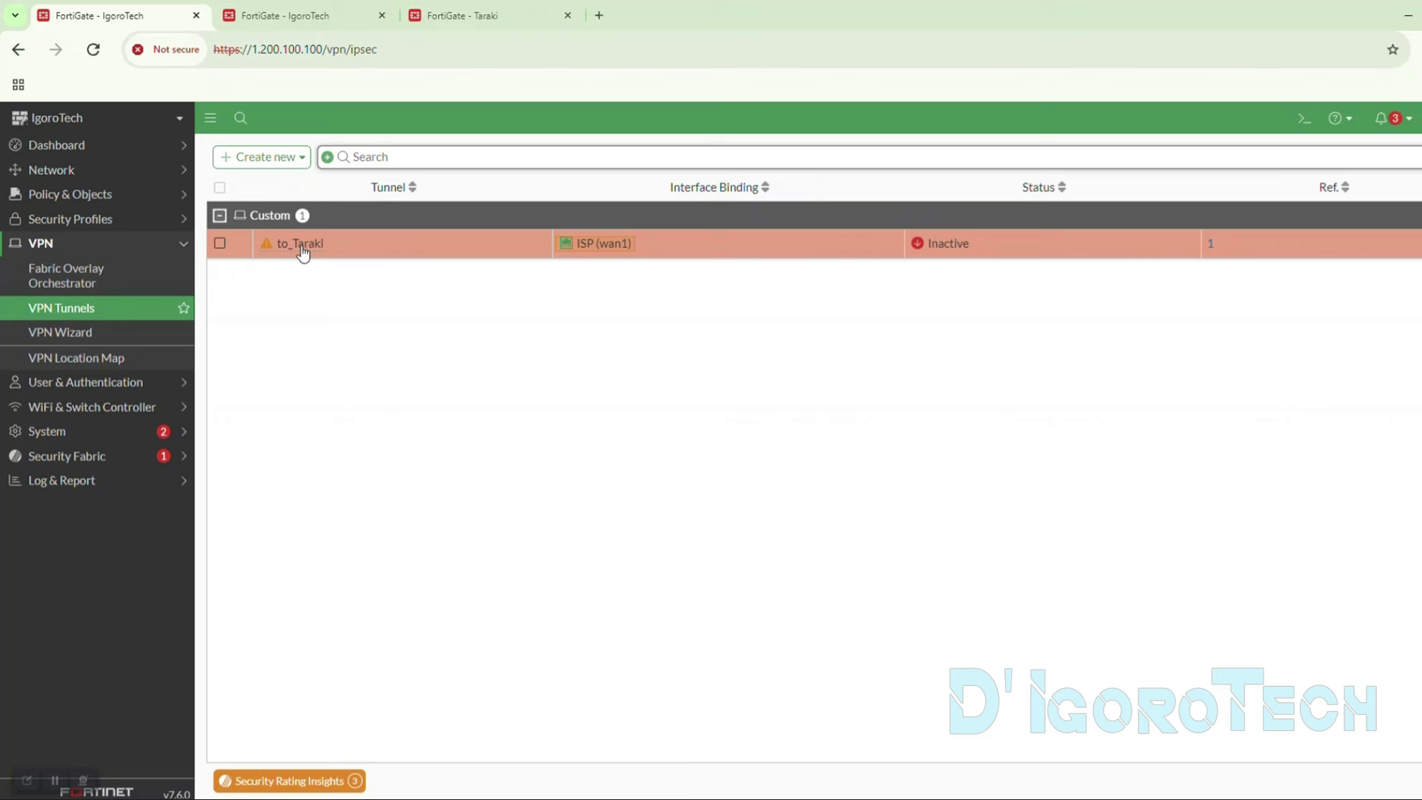
left_click(459, 15)
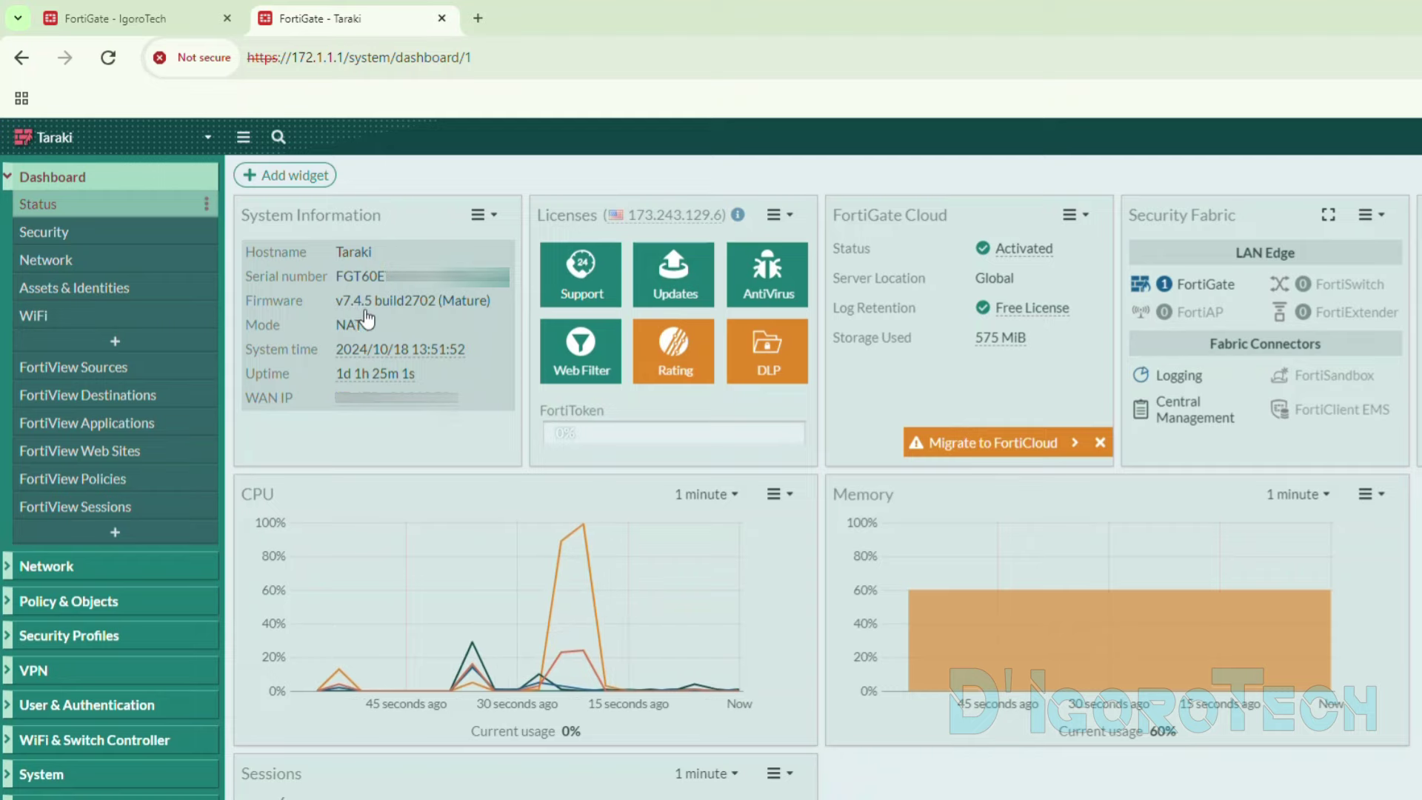
left_click(41, 671)
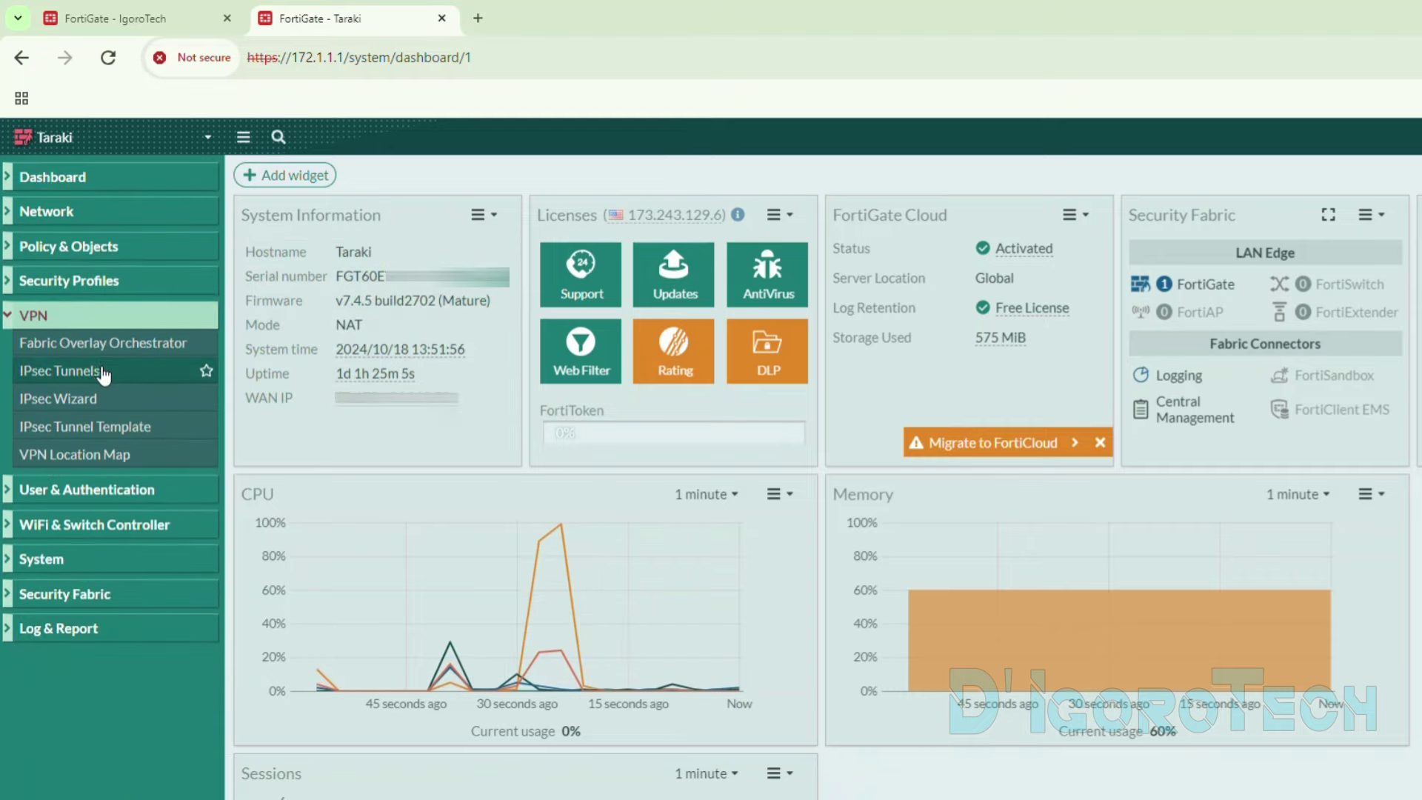
left_click(101, 376)
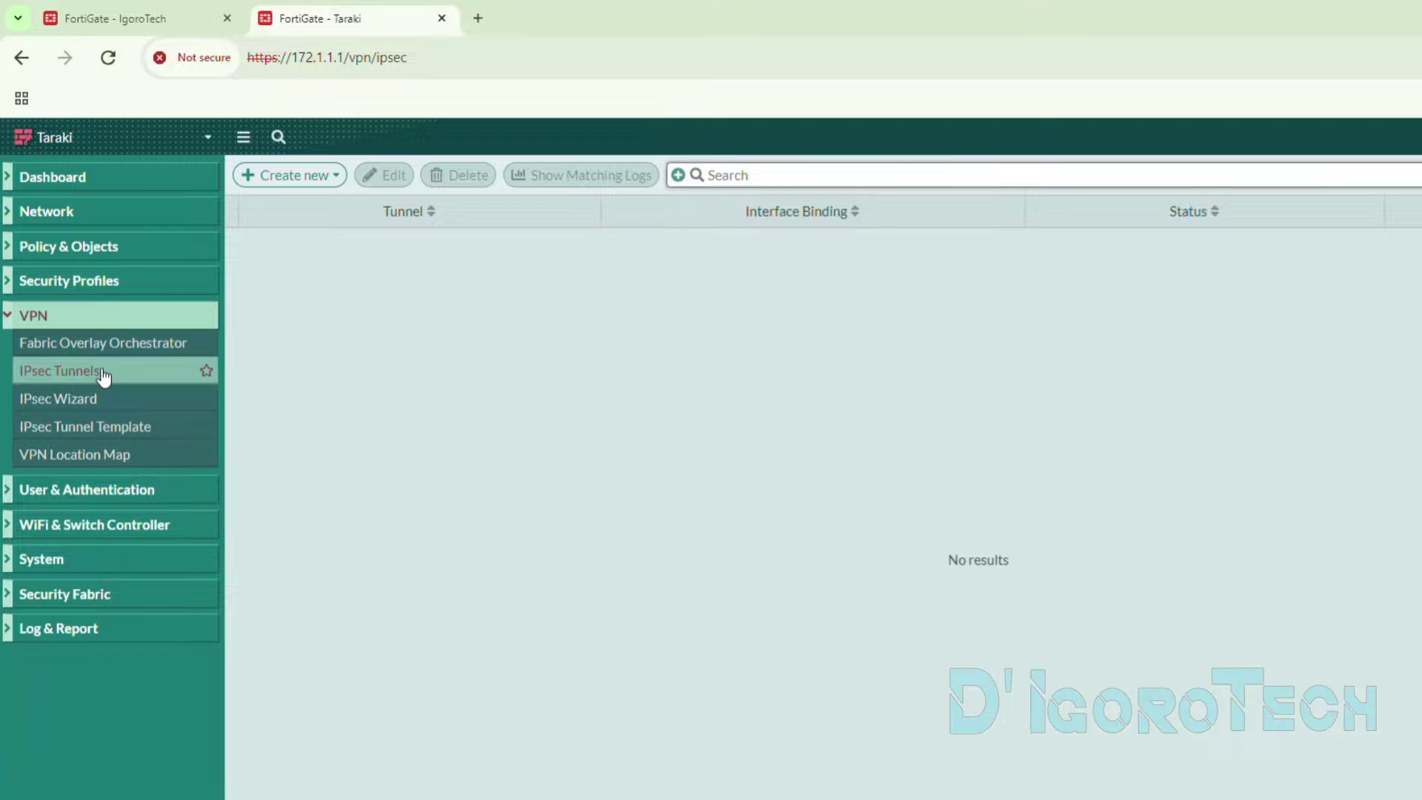
- Create an IPsec tunnel named to_Igorotech on the Taraki FortiGate using the Custom template
left_click(289, 183)
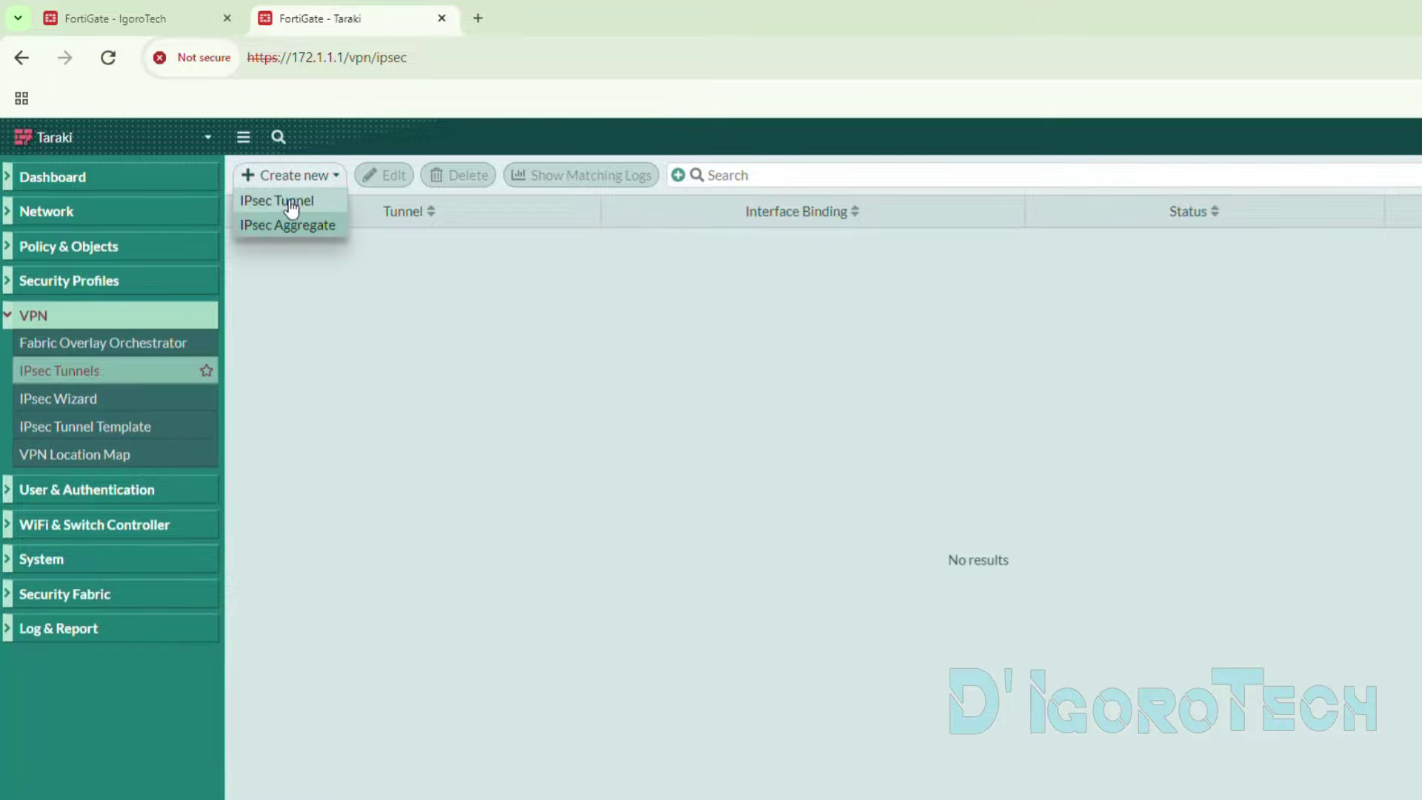
left_click(289, 208)
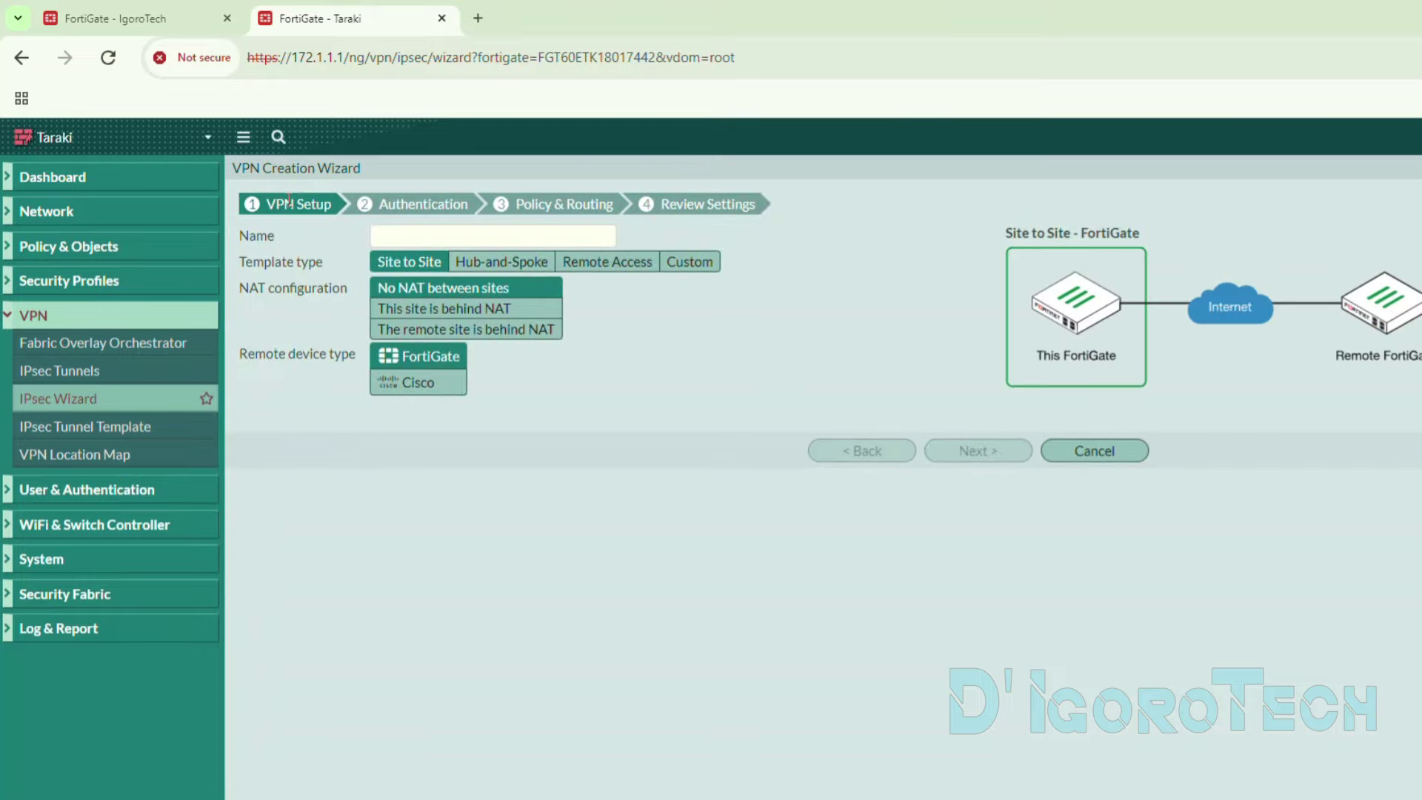
left_click(391, 237)
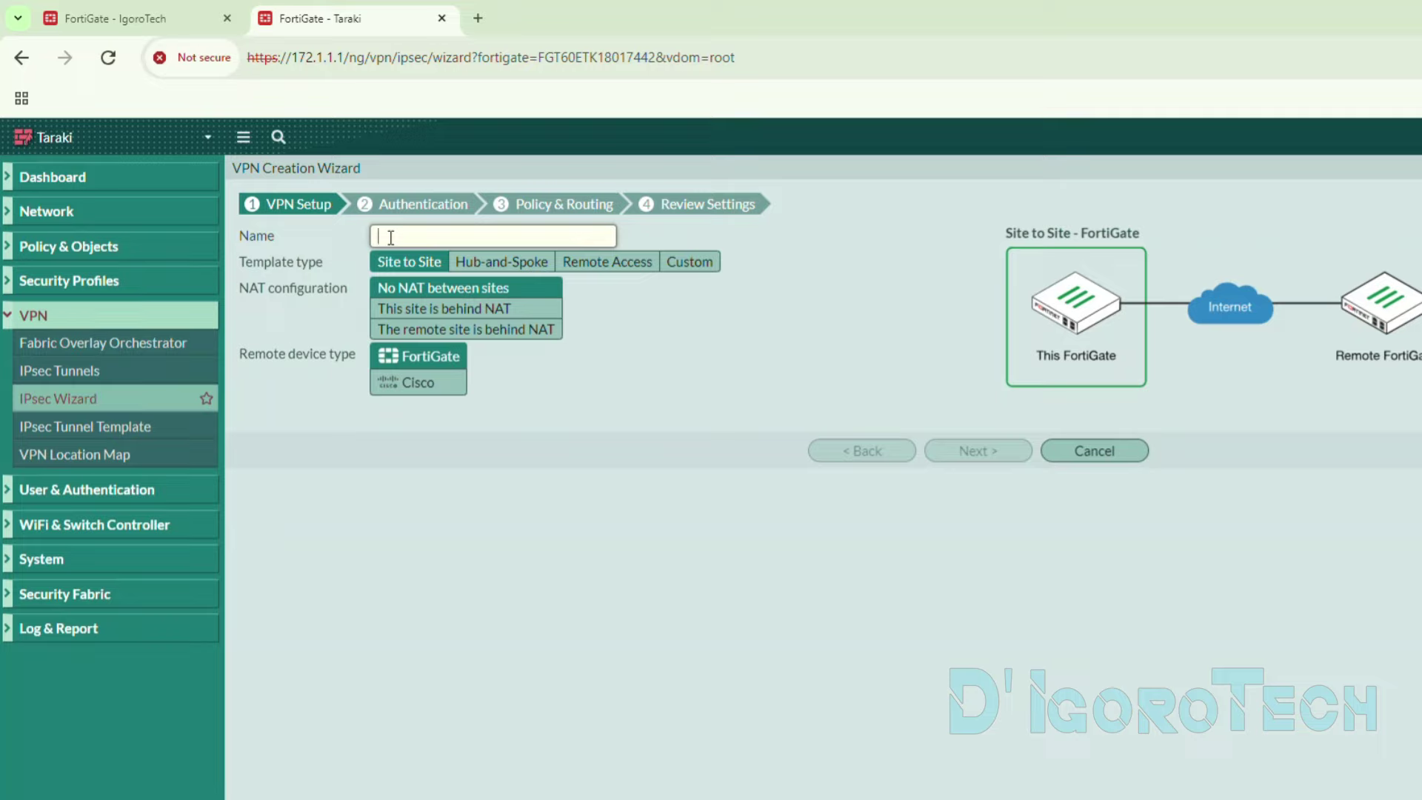
type("to_Igorotech")
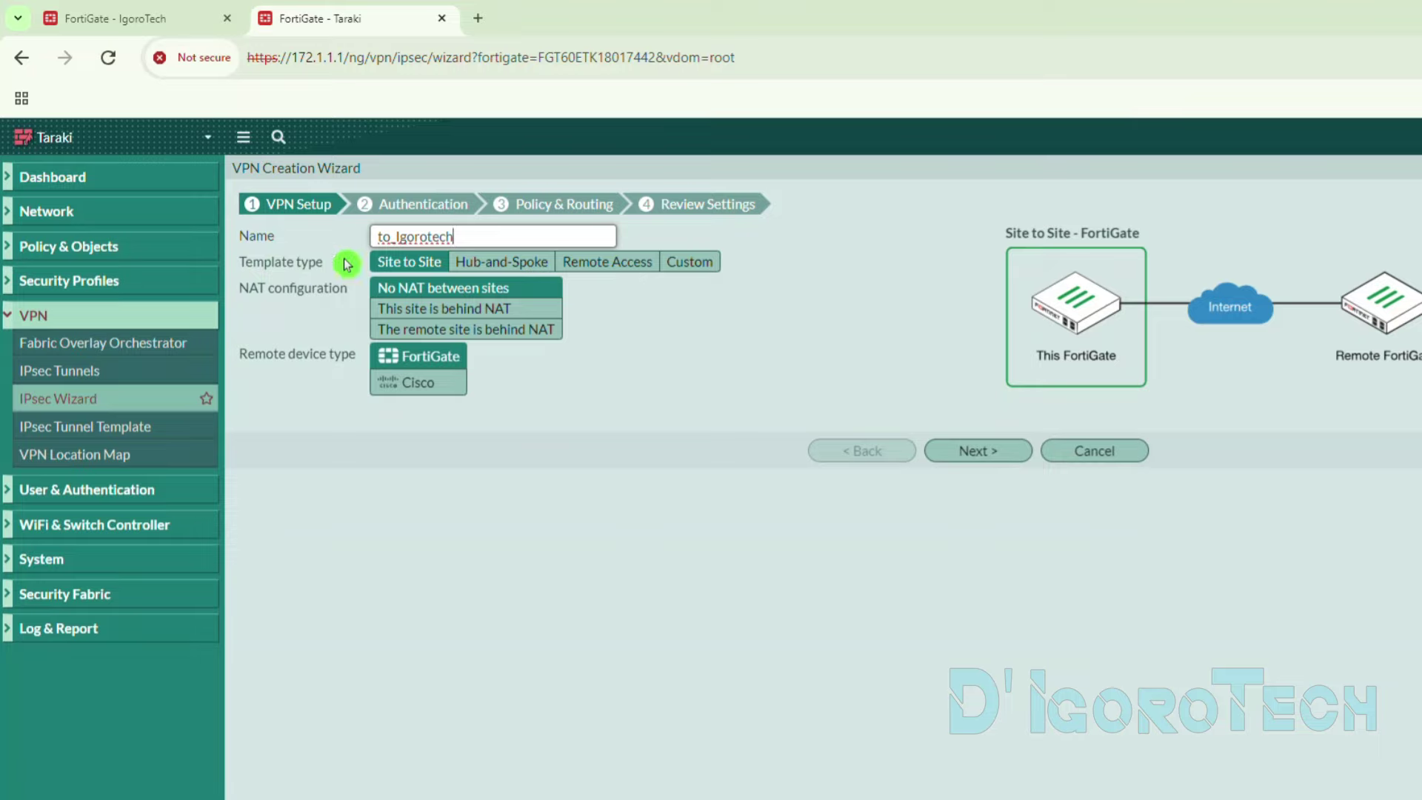
left_click(681, 265)
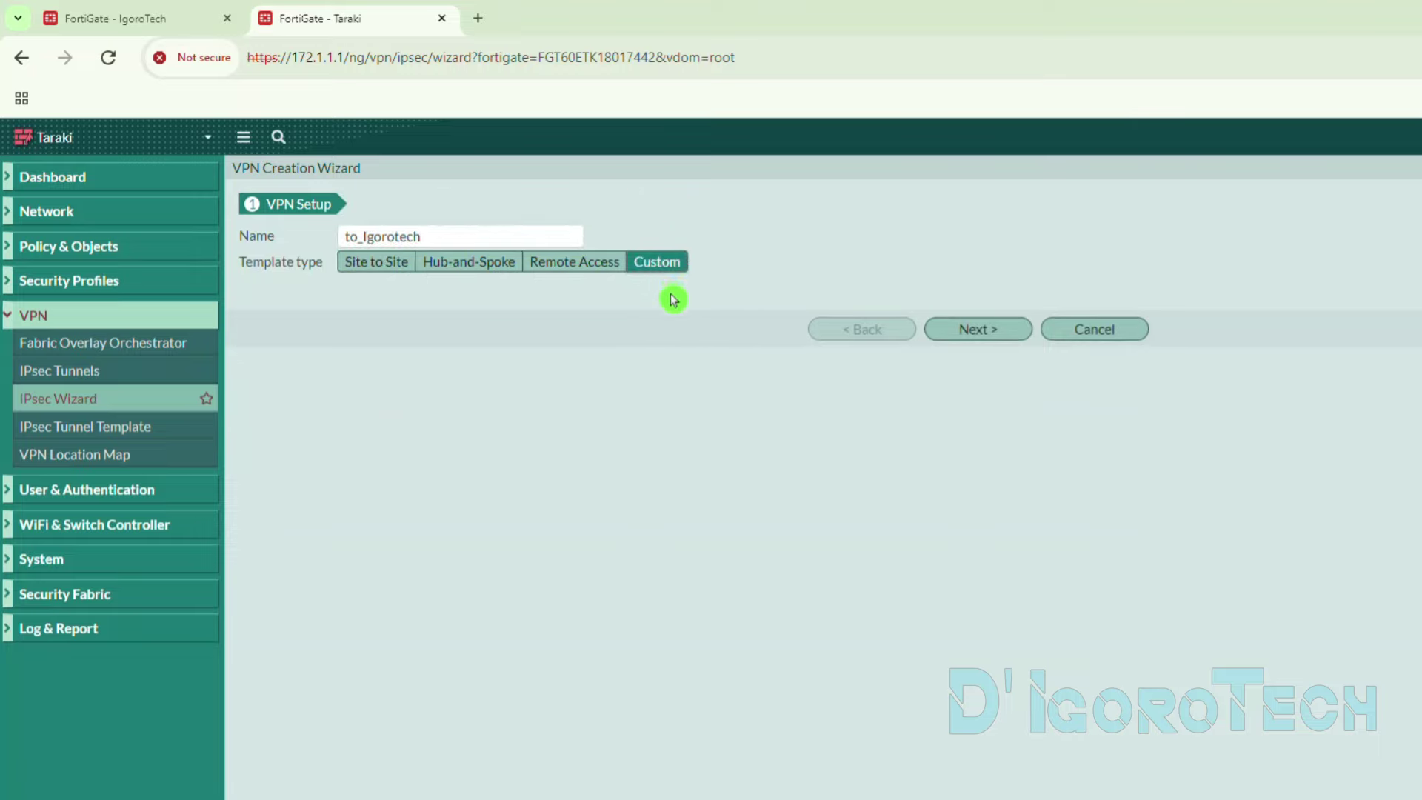
left_click(976, 334)
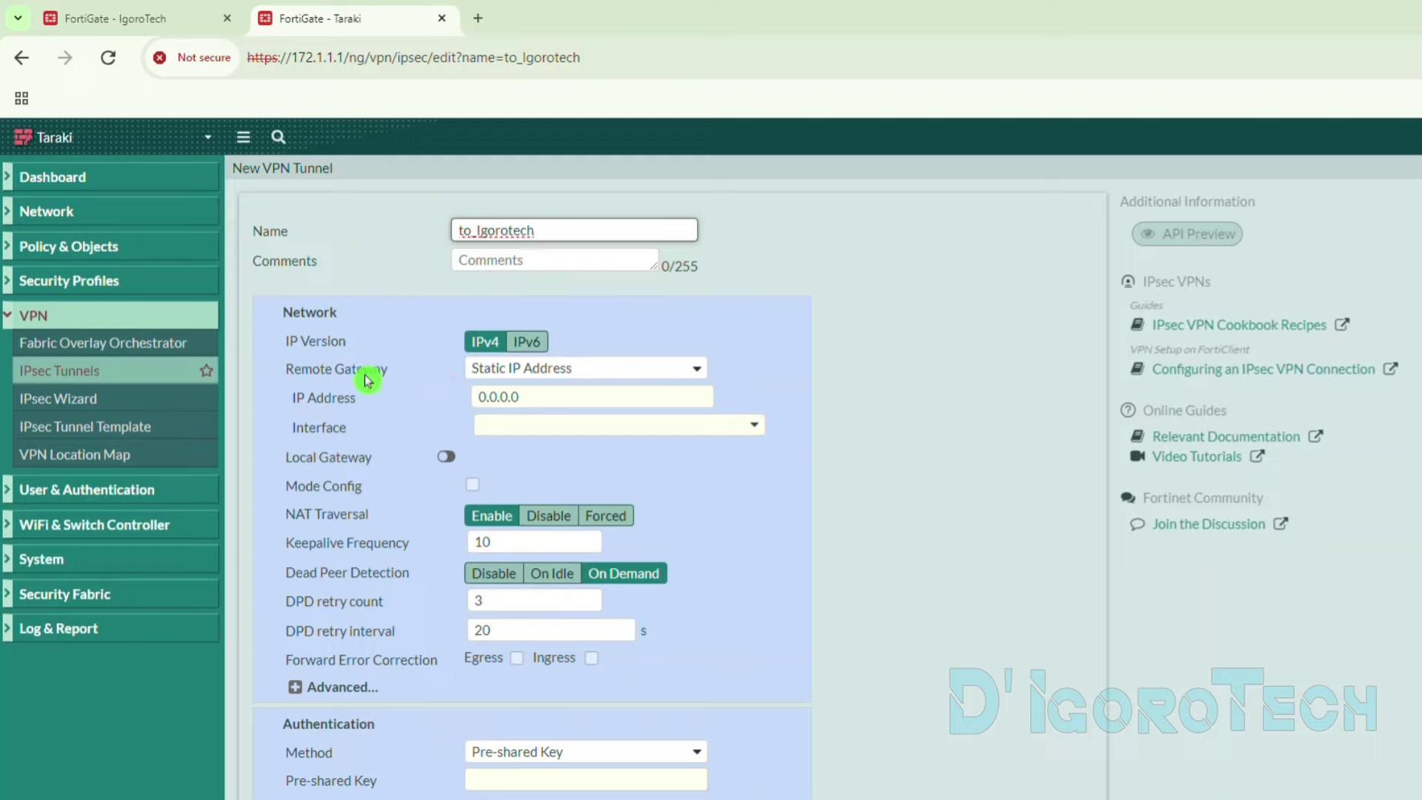
- Keep the remote gateway as Static IP Address and enter 1.200.100.100, copied from the IgoroTech FortiGate's web address
left_click(518, 370)
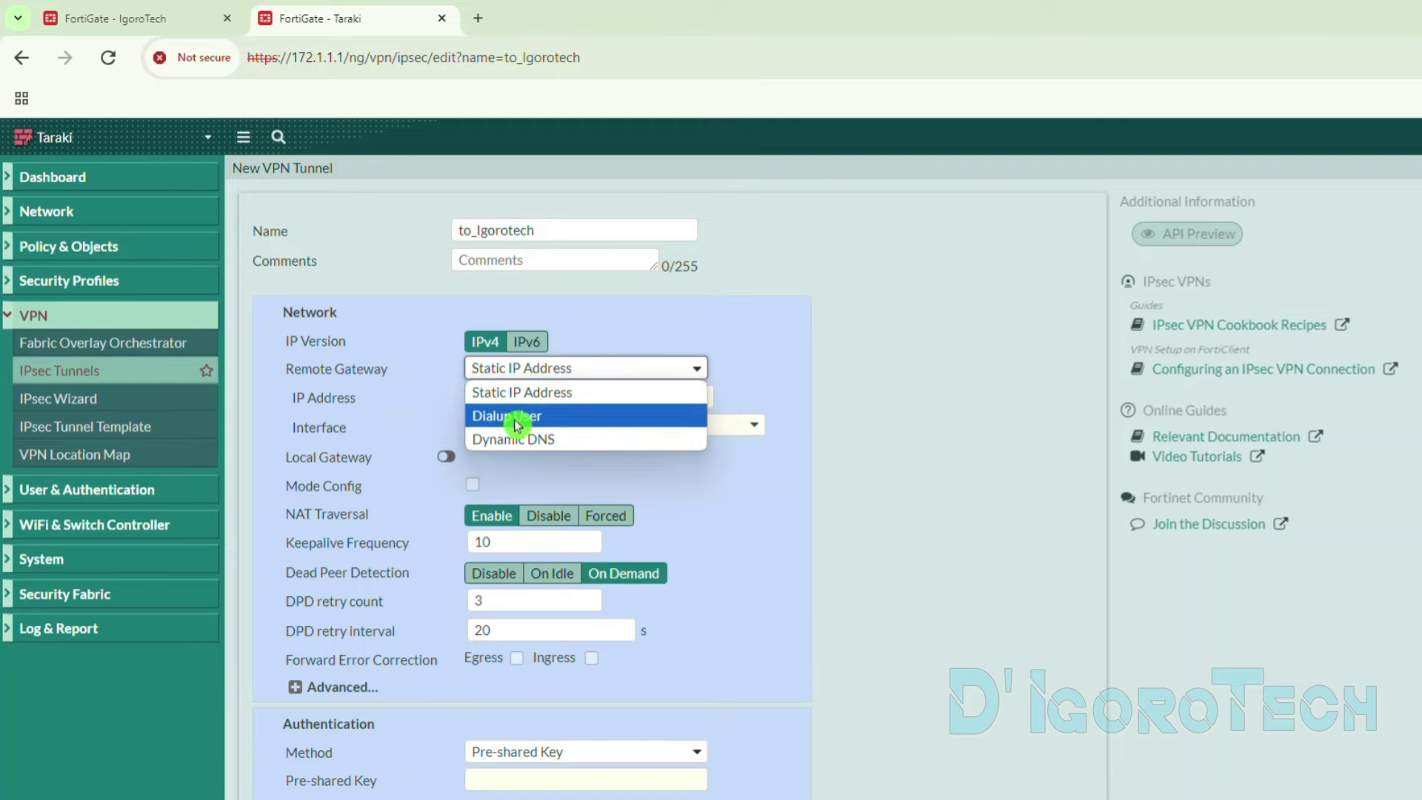
key("Escape")
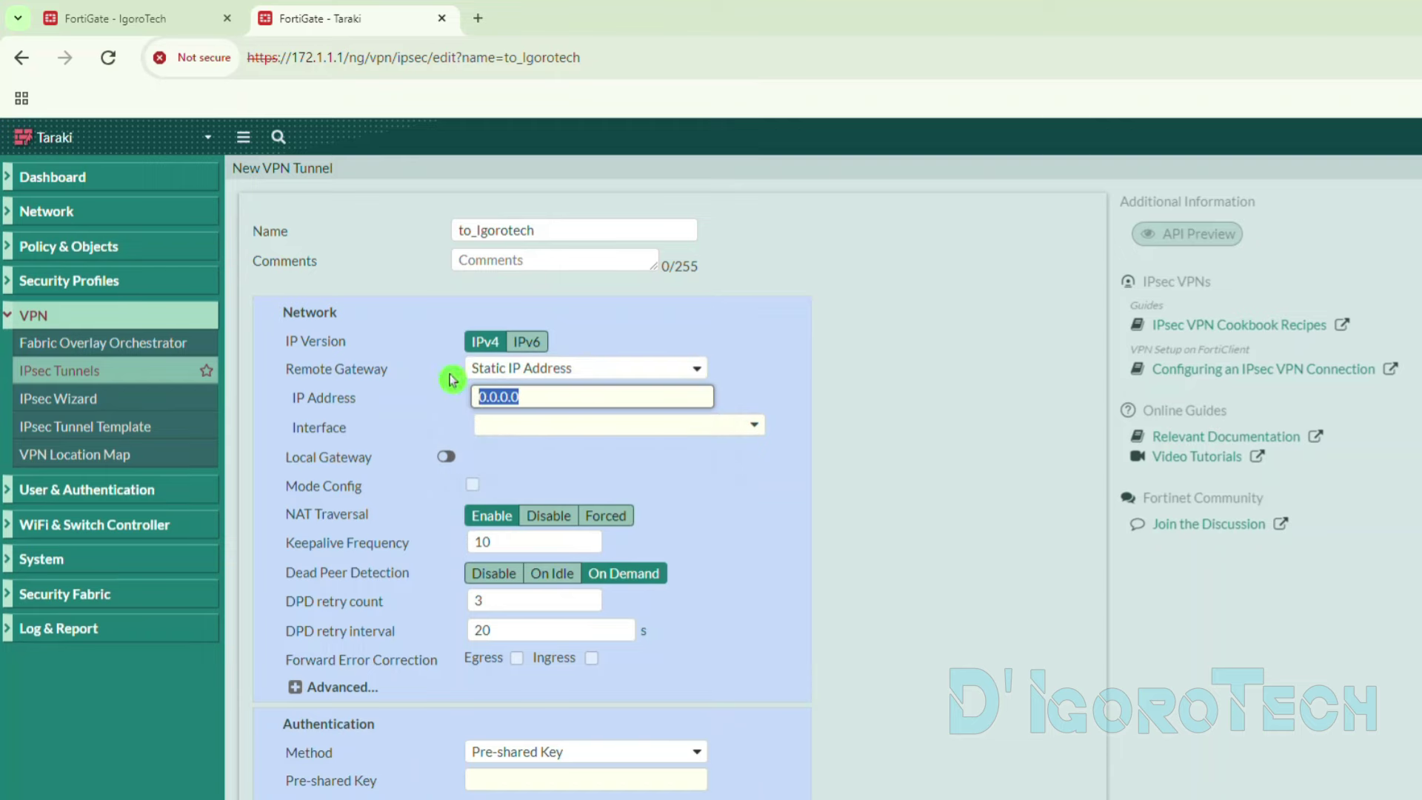
left_click(186, 18)
left_click_drag(288, 59, 368, 60)
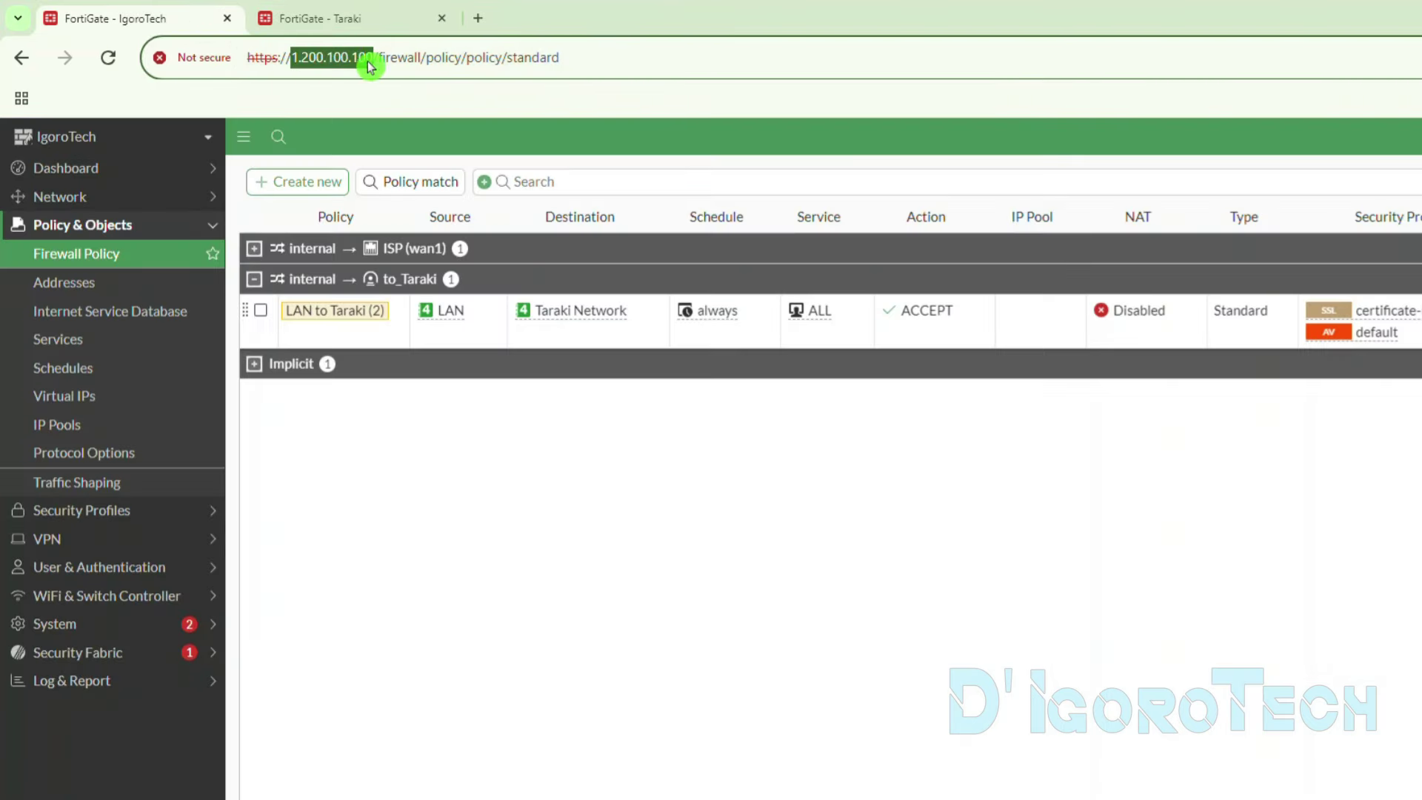
key("ctrl+c")
left_click(355, 19)
left_click(511, 397)
key("ctrl+v")
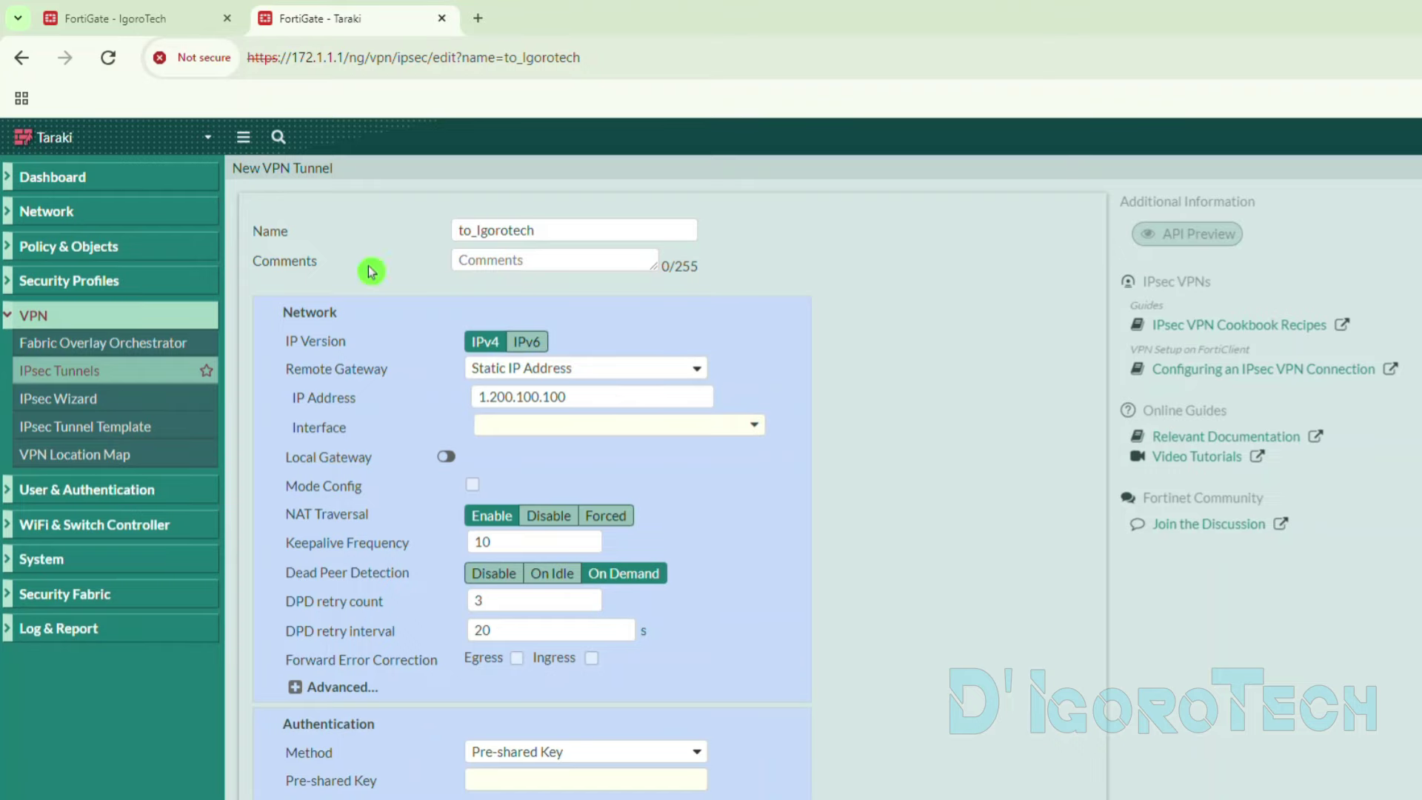
- Select the Dynamic DNS domain d-igorotech.fortiddns.com in the IgoroTech FortiGate's DNS settings for copying
left_click(148, 18)
left_click(81, 197)
left_click(62, 256)
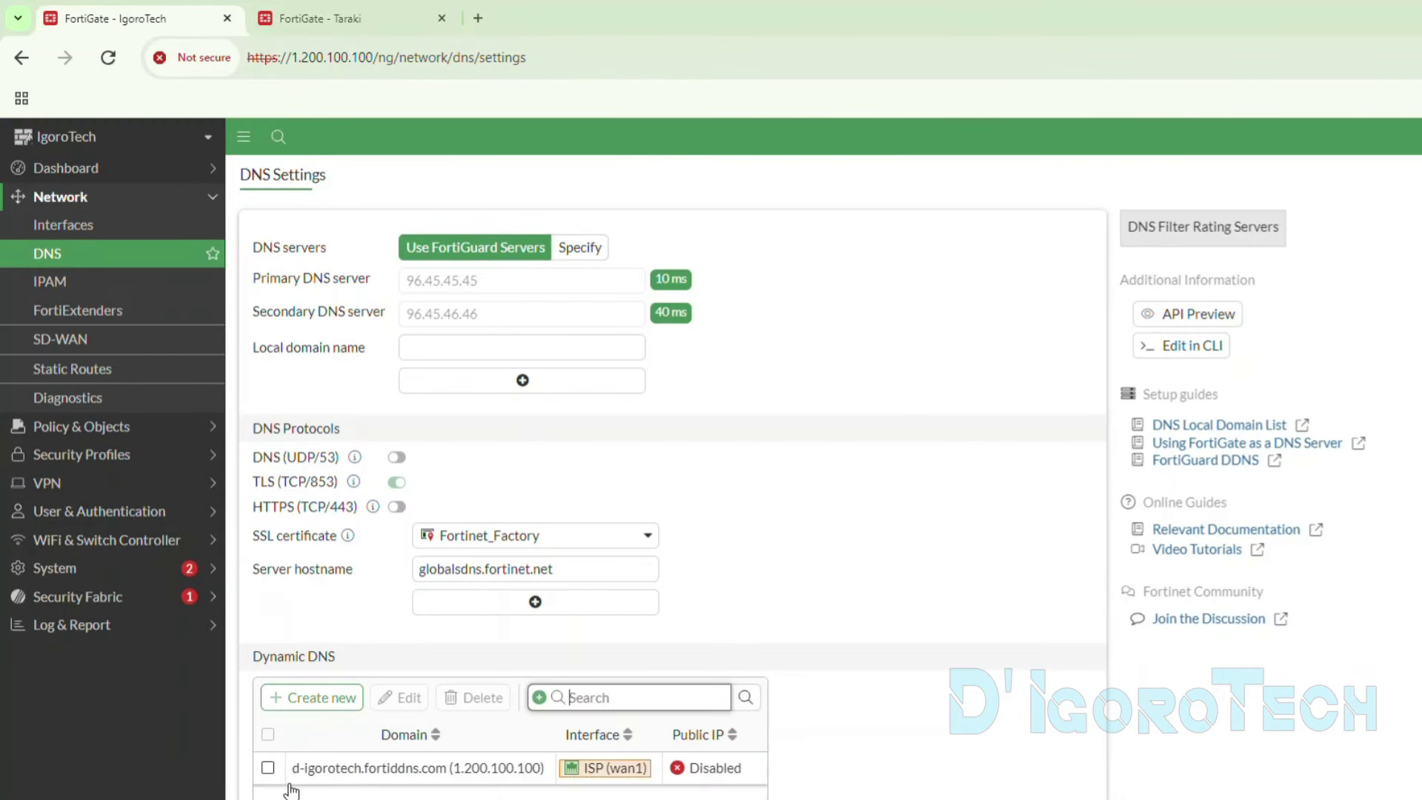
left_click_drag(290, 770, 445, 774)
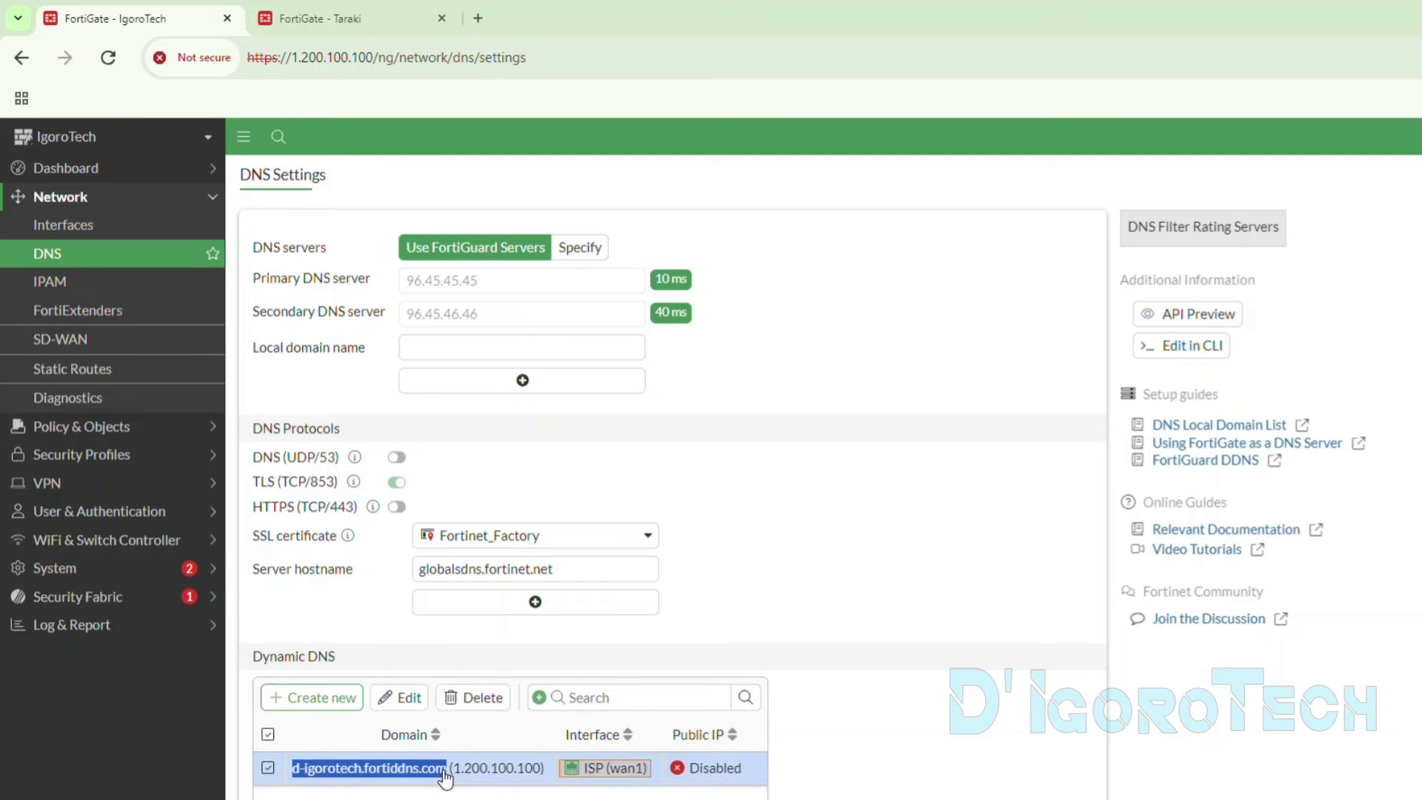
- Set the Taraki tunnel's remote gateway to Dynamic DNS with d-igorotech.fortiddns.com and its interface to wan1
left_click(392, 28)
left_click(507, 393)
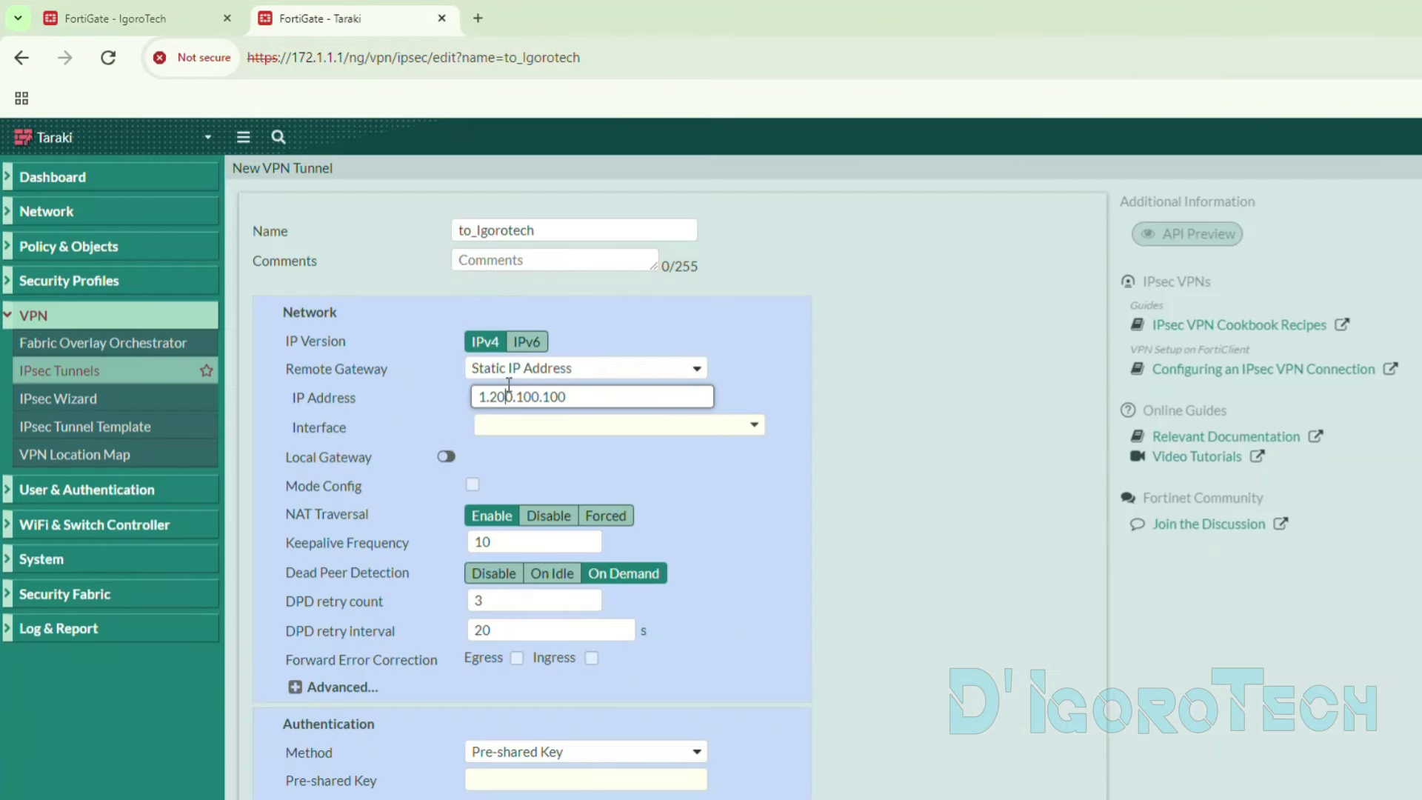
left_click(508, 373)
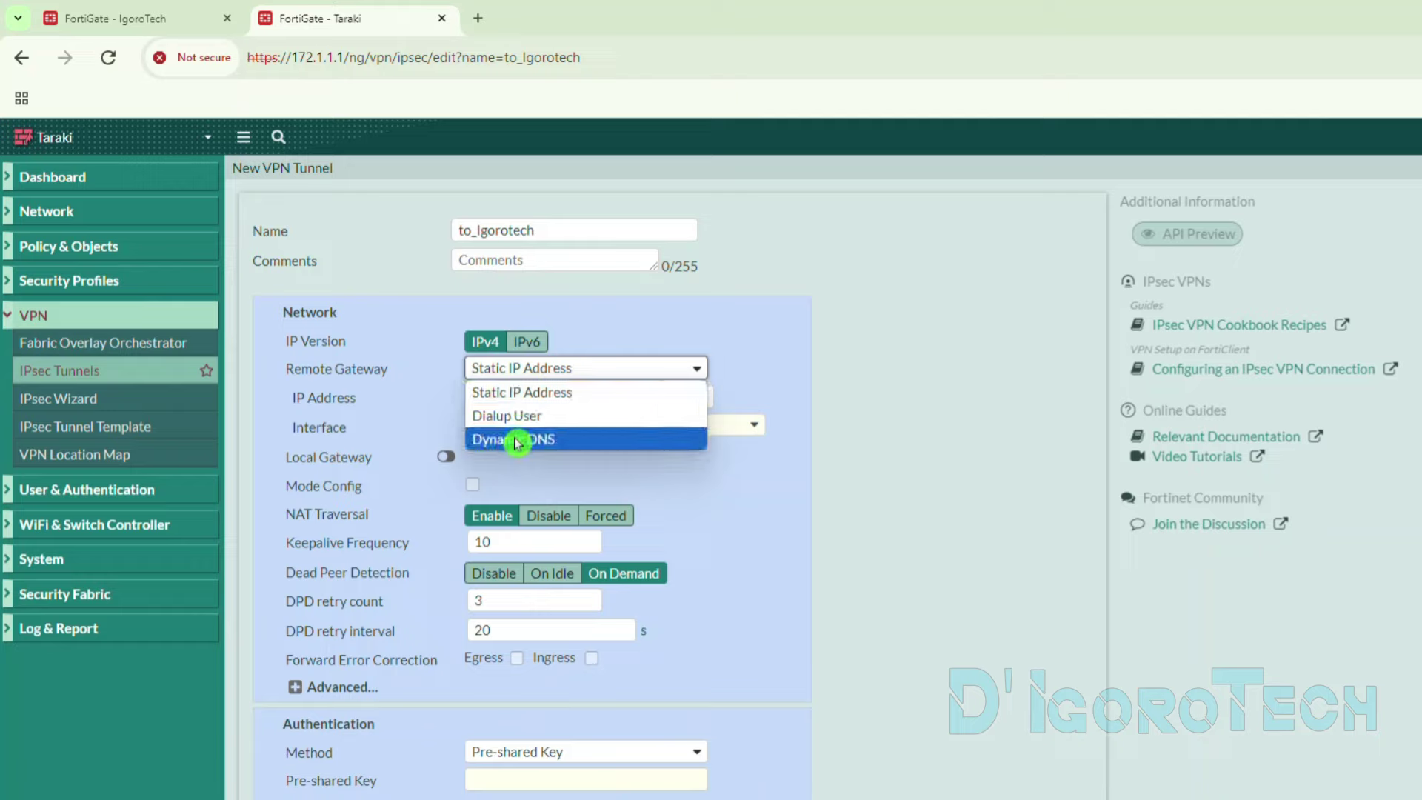
left_click(516, 441)
left_click(524, 400)
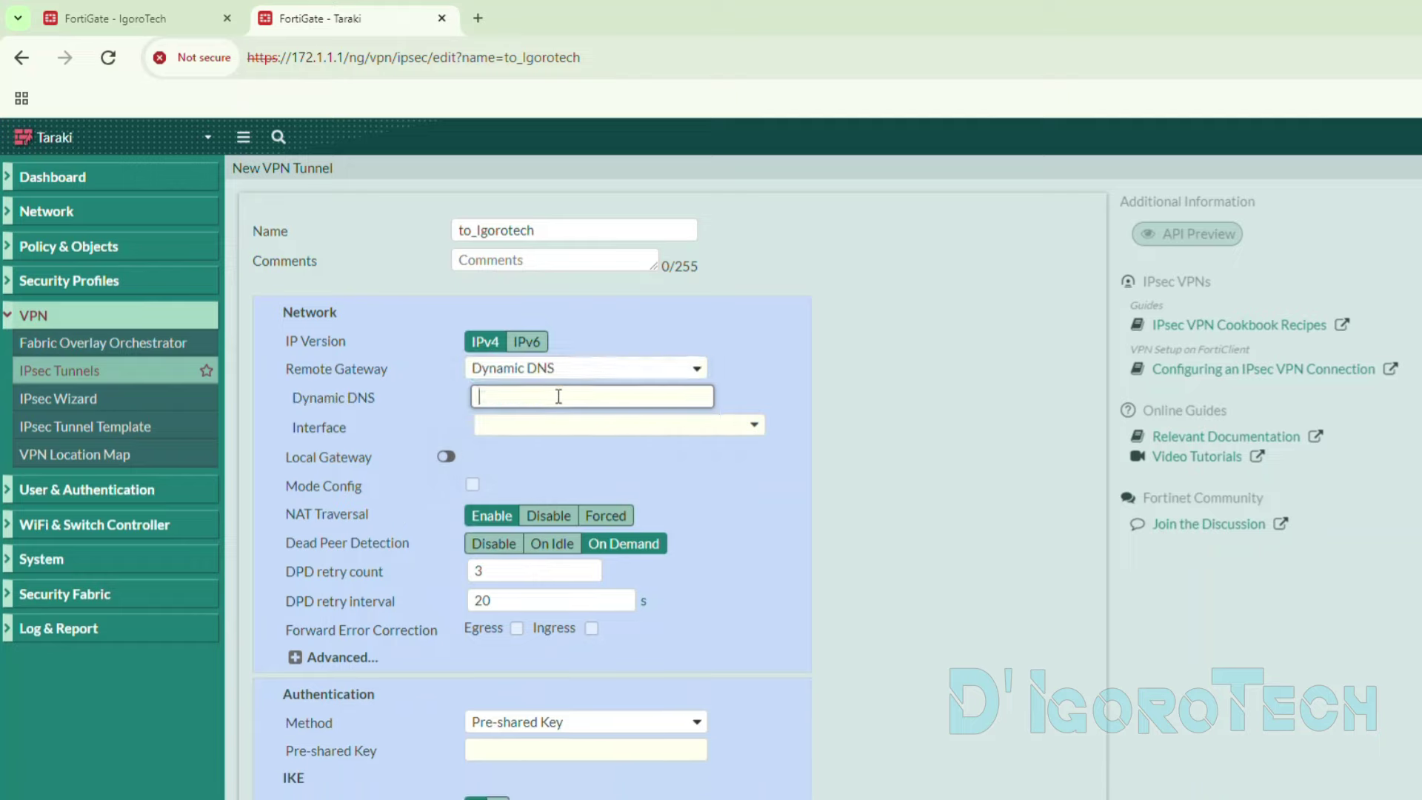
key("ctrl+v")
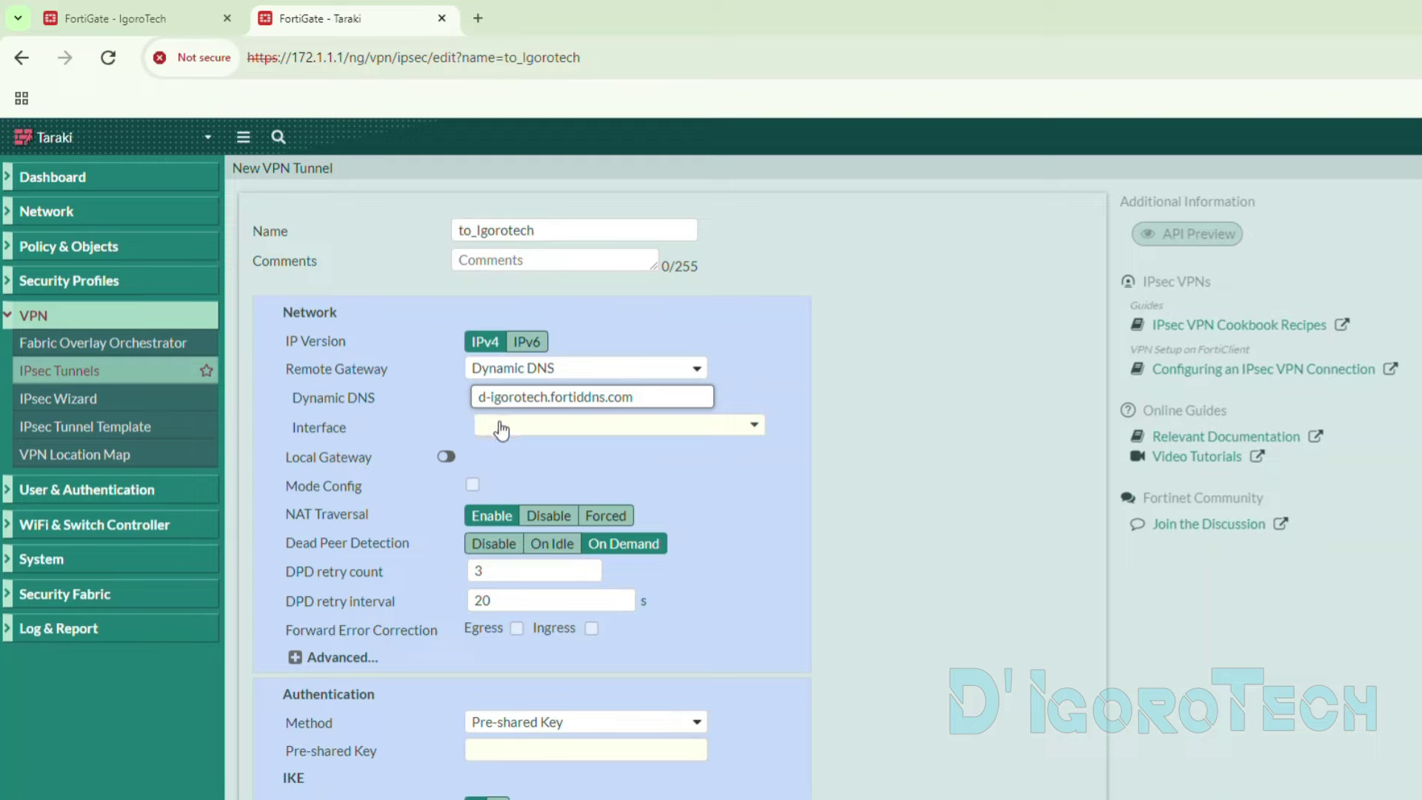
left_click(503, 433)
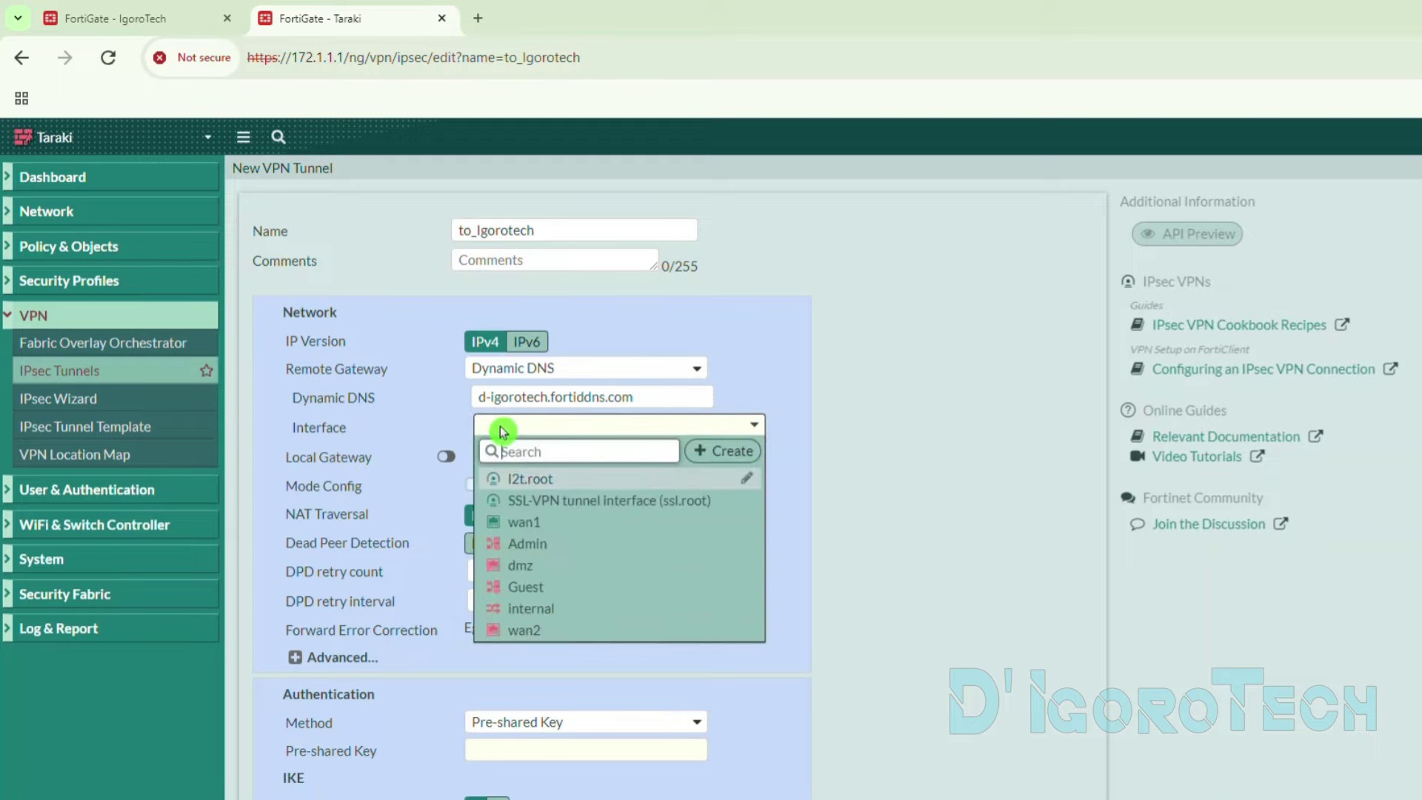
left_click(521, 527)
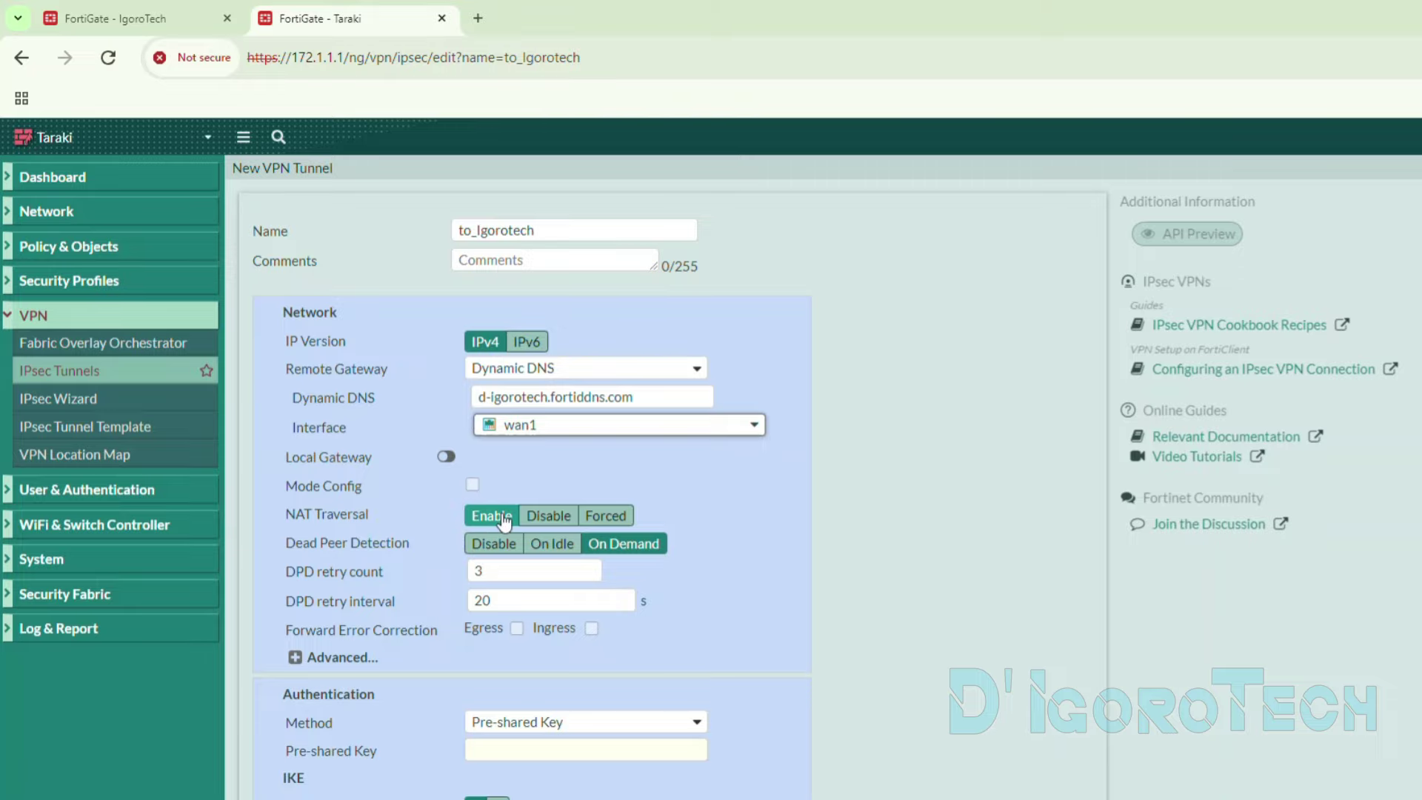
- Examine the Taraki FortiGate's wan1 interface settings in a separate browser tab, then return to the new tunnel form
left_click(33, 213)
right_click(46, 231)
left_click(82, 242)
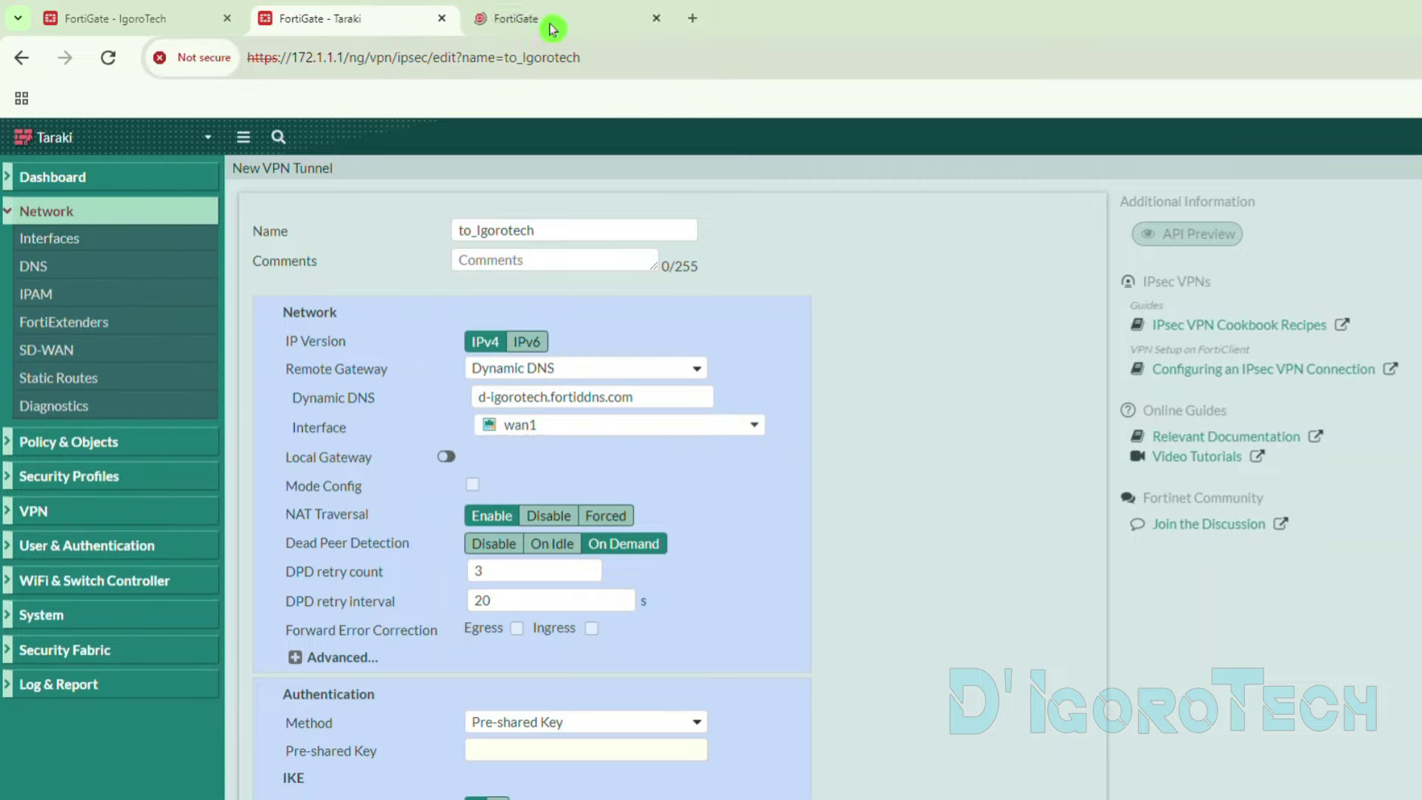
left_click(552, 28)
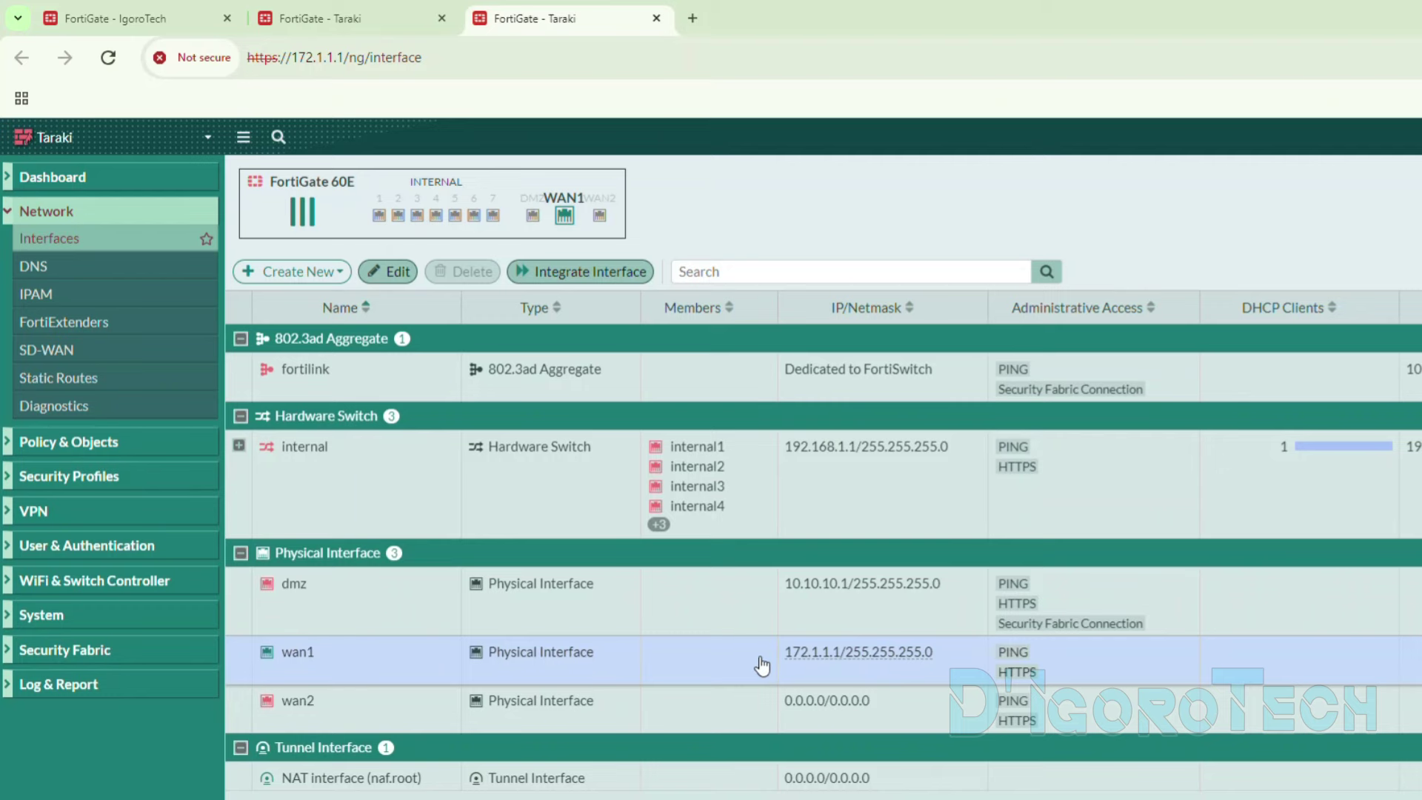
double_click(761, 665)
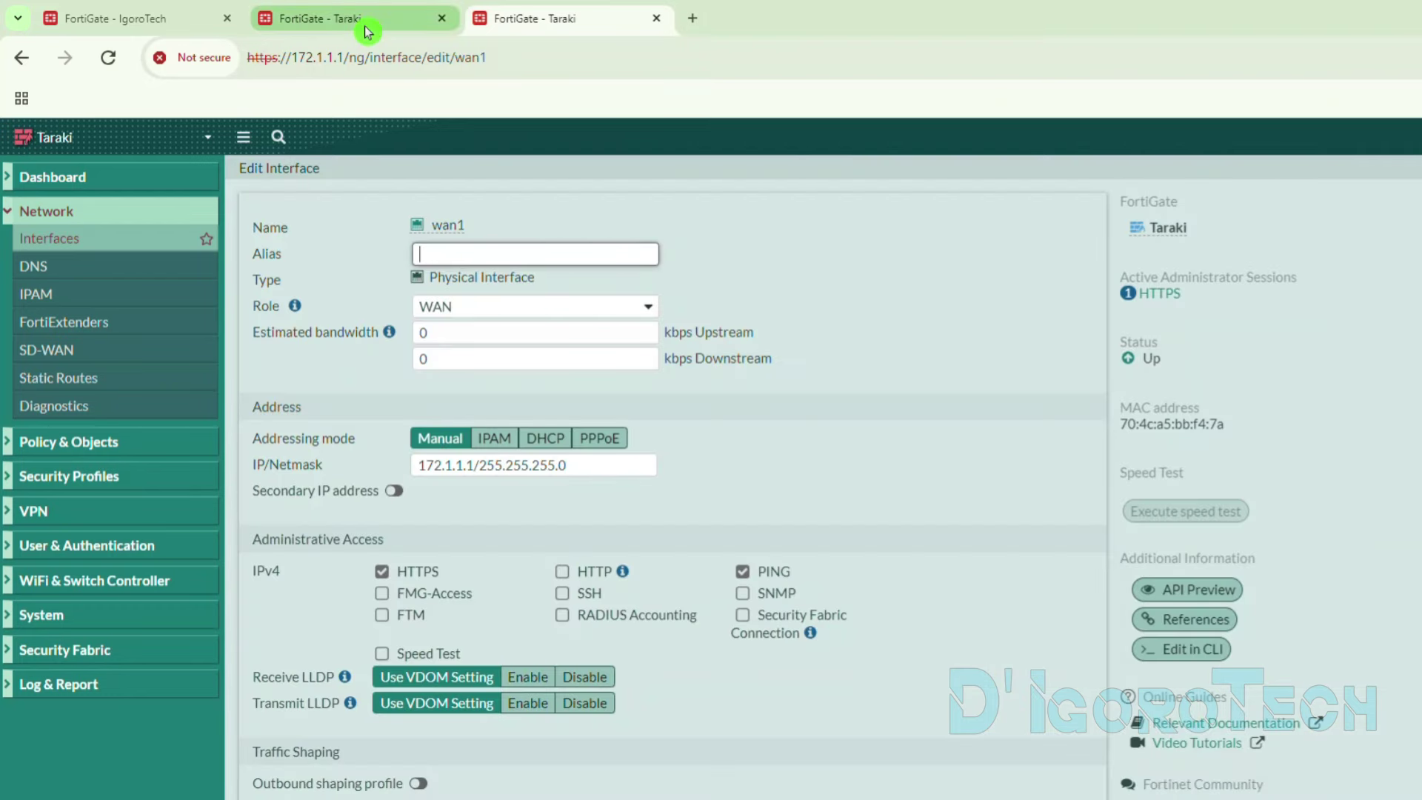
left_click(347, 18)
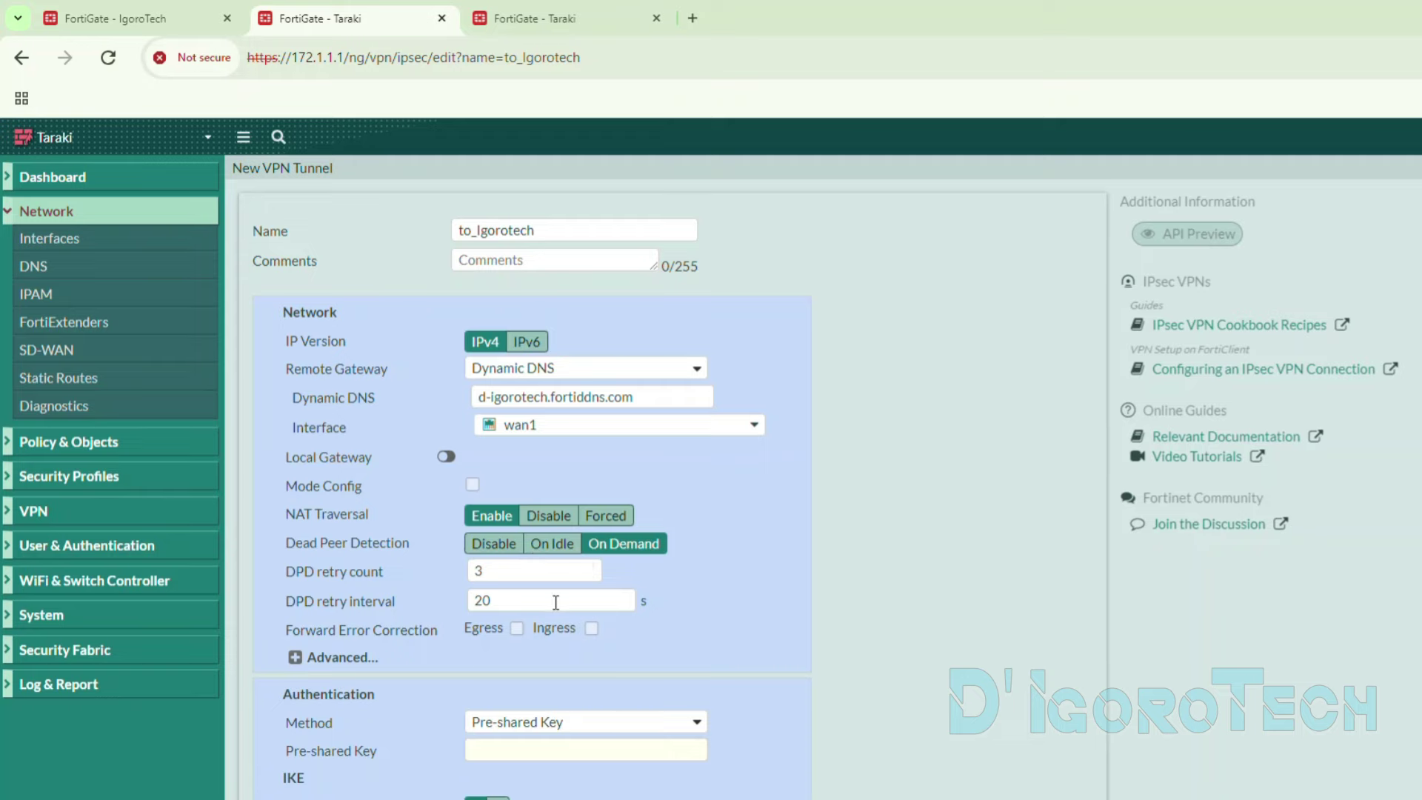
- Enter the pre-shared key matching the IgoroTech tunnel's in the Taraki tunnel's authentication settings and reveal it for checking
scroll(553, 601, "down", 5)
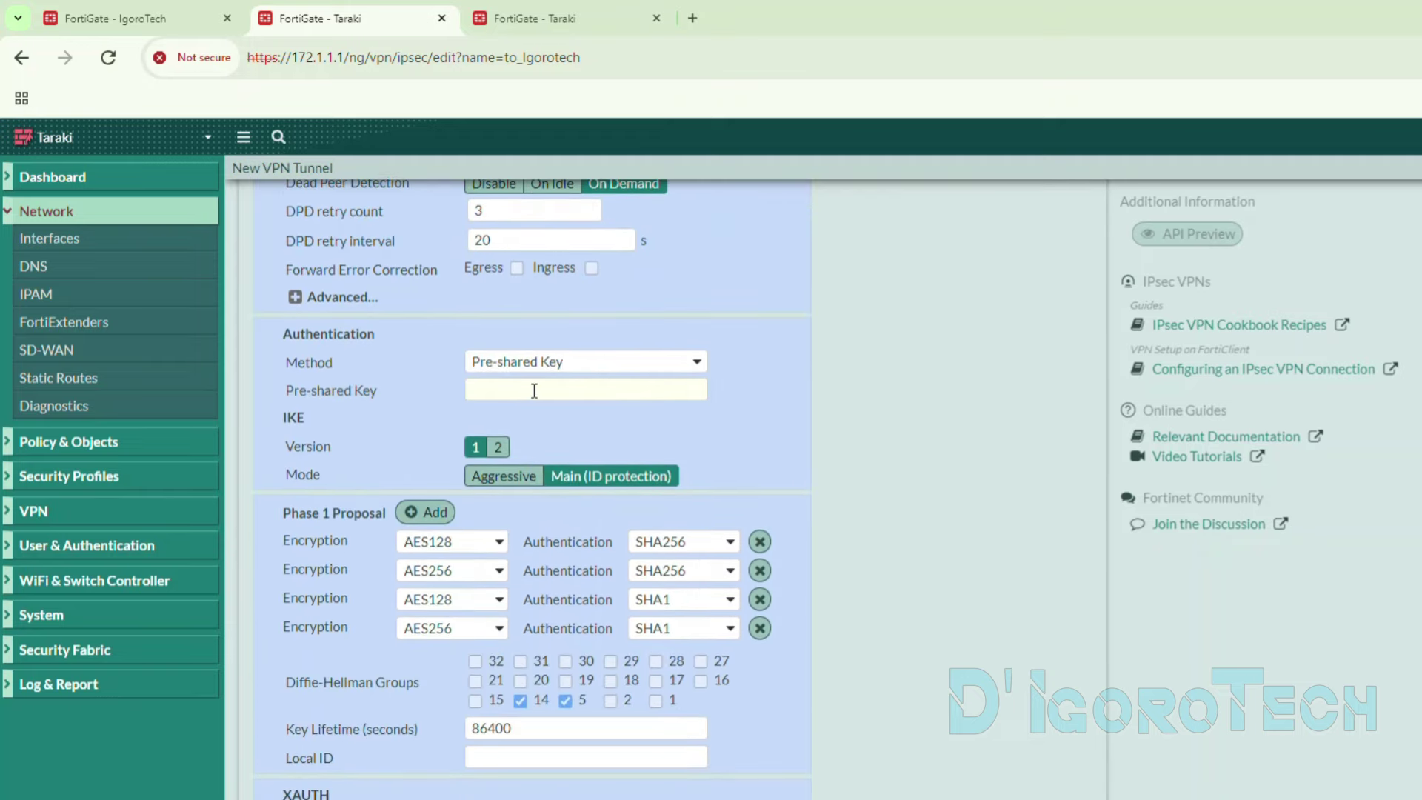
left_click(534, 391)
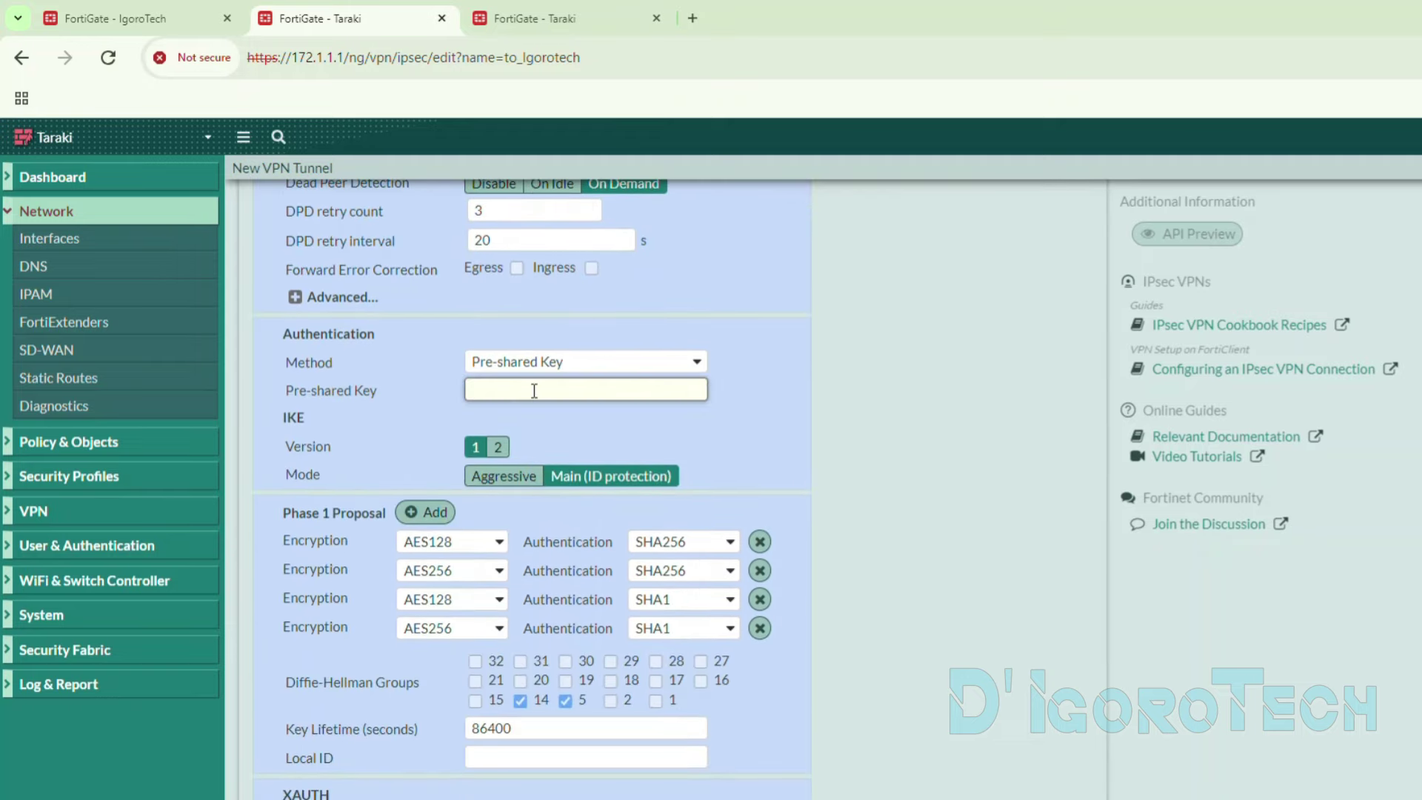
left_click(431, 357)
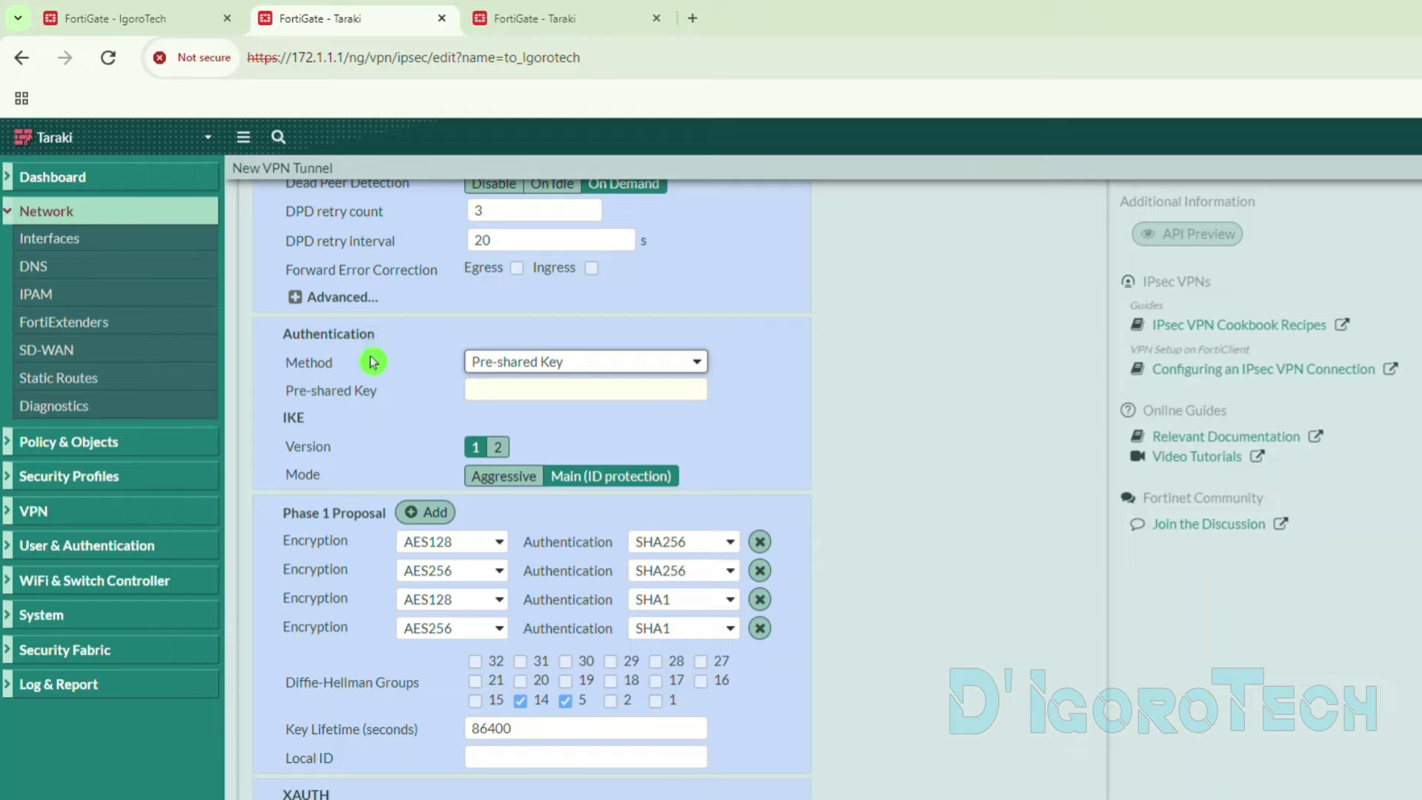
left_click(531, 362)
left_click(528, 385)
left_click(501, 385)
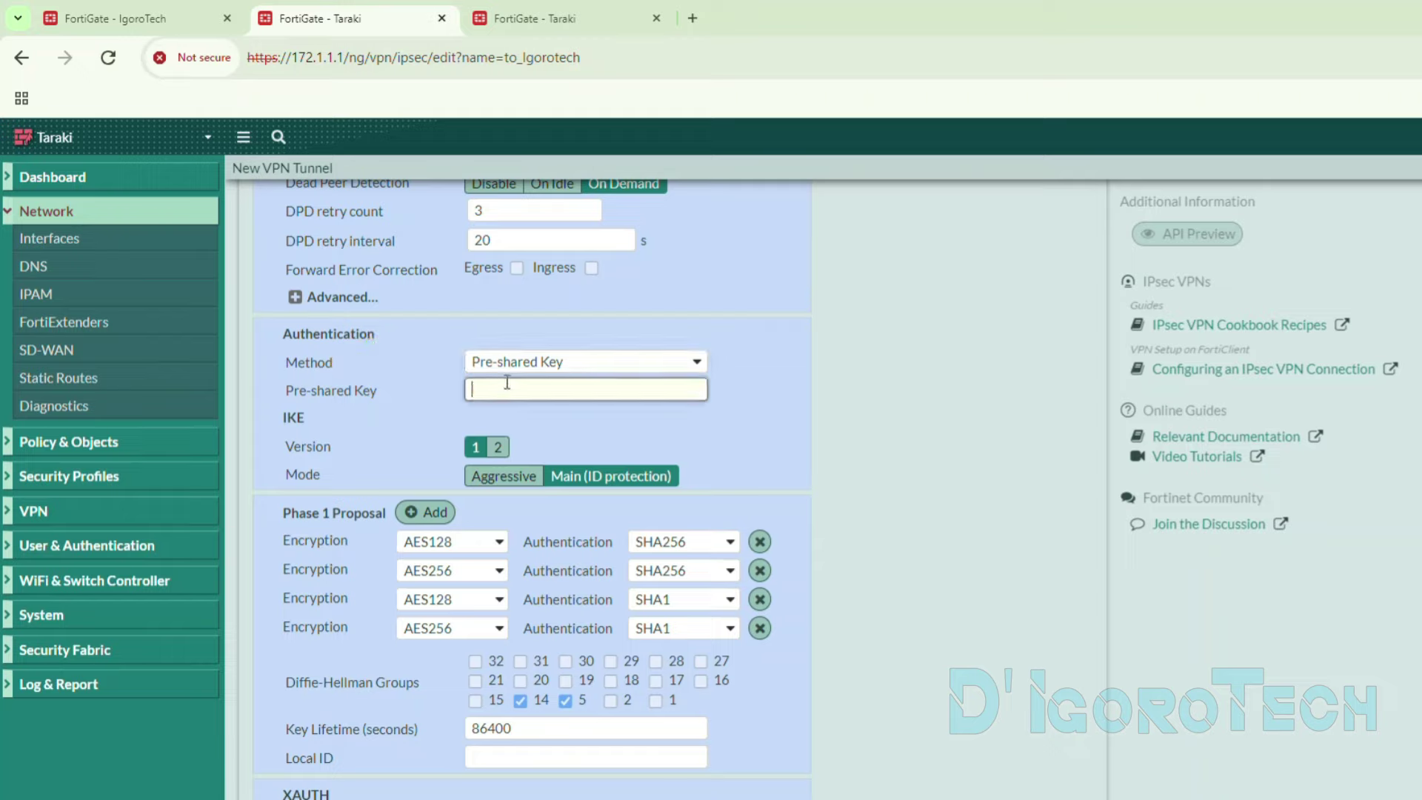
left_click(118, 18)
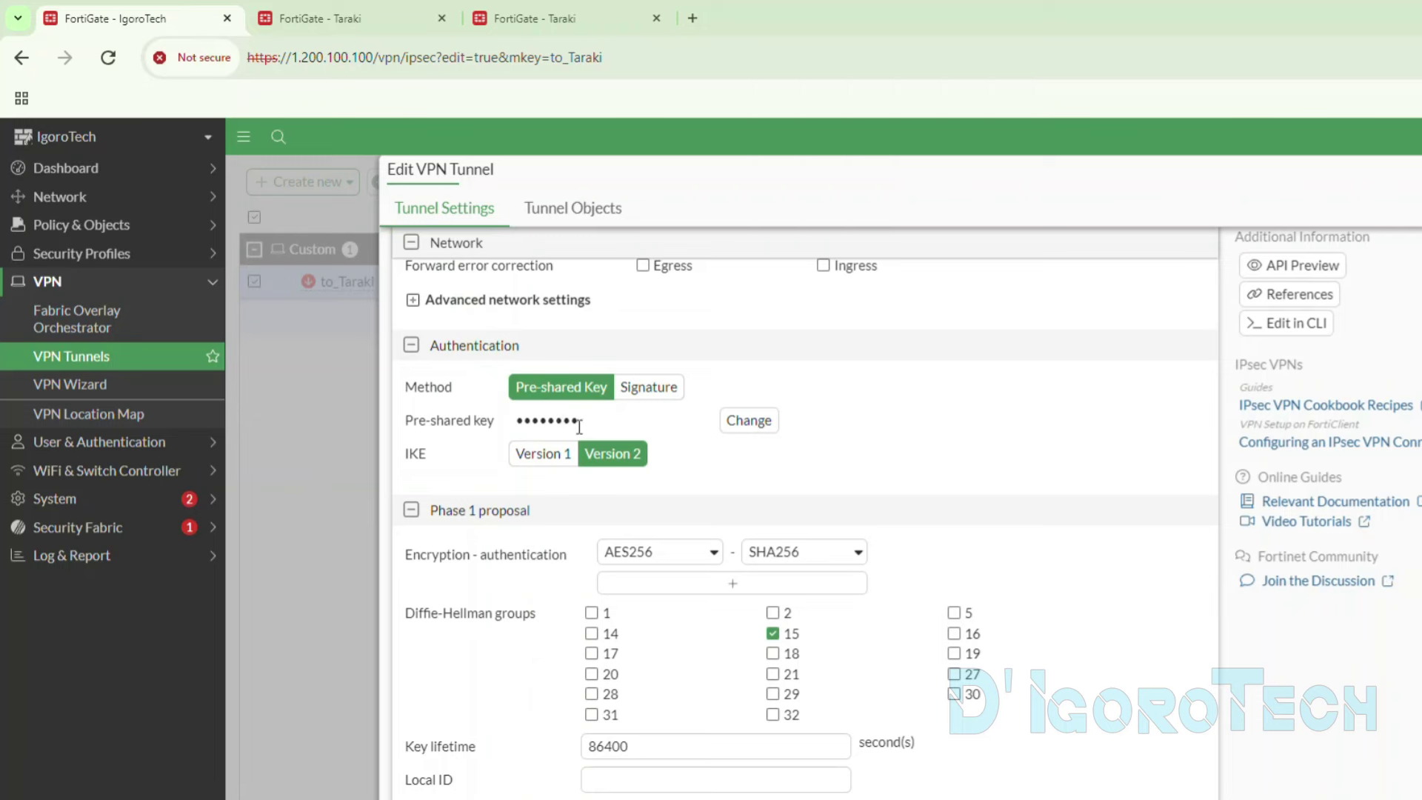
left_click_drag(579, 427, 496, 417)
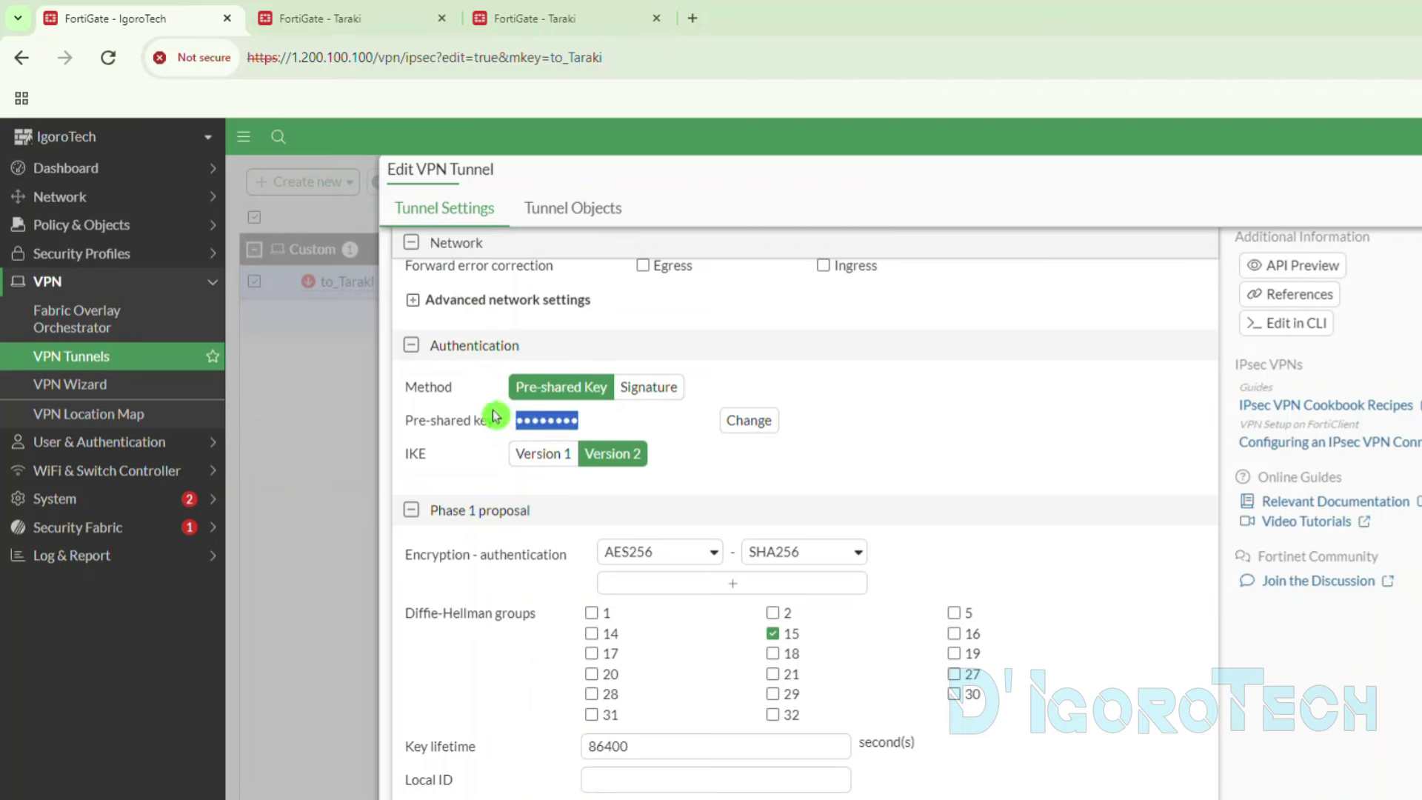
left_click(401, 28)
key("ctrl+v")
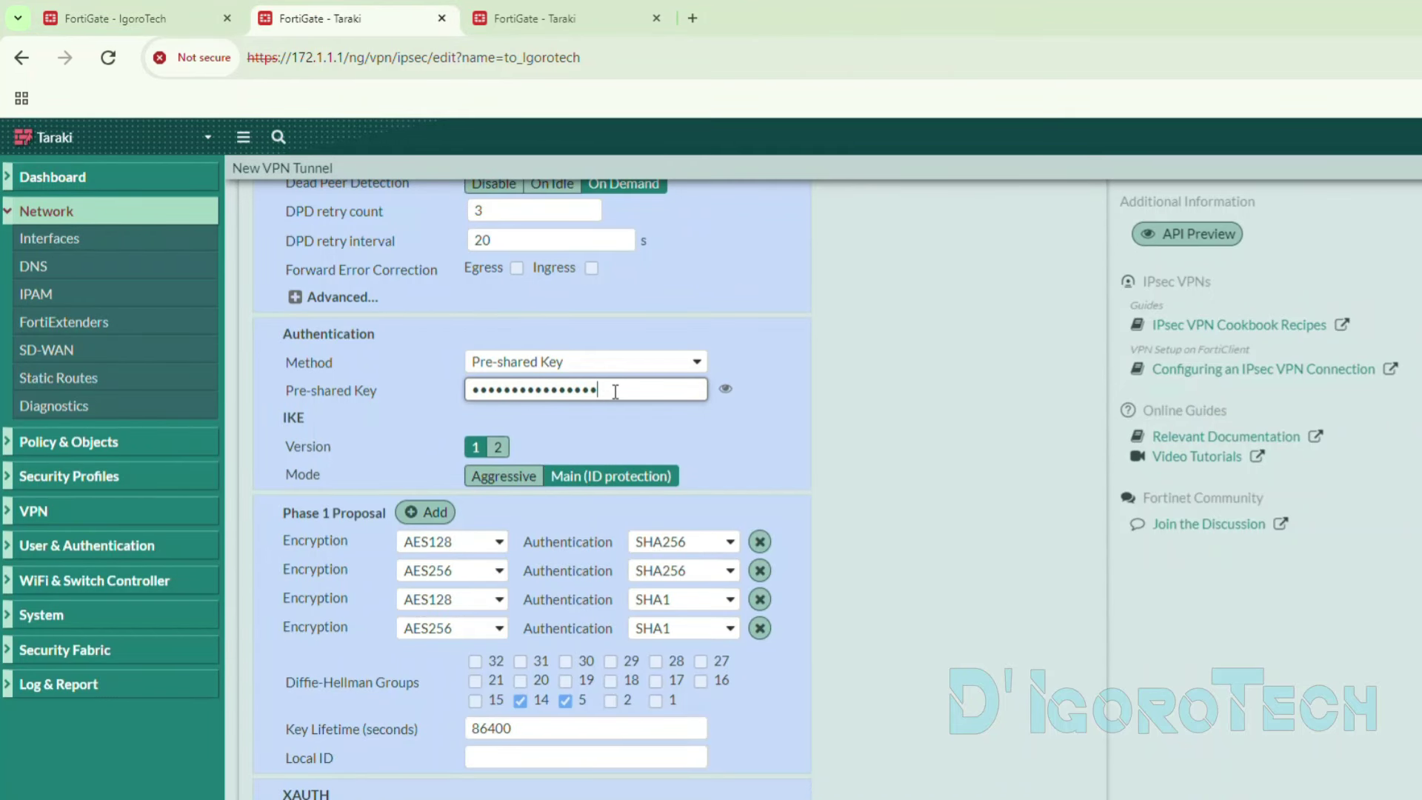
left_click(728, 358)
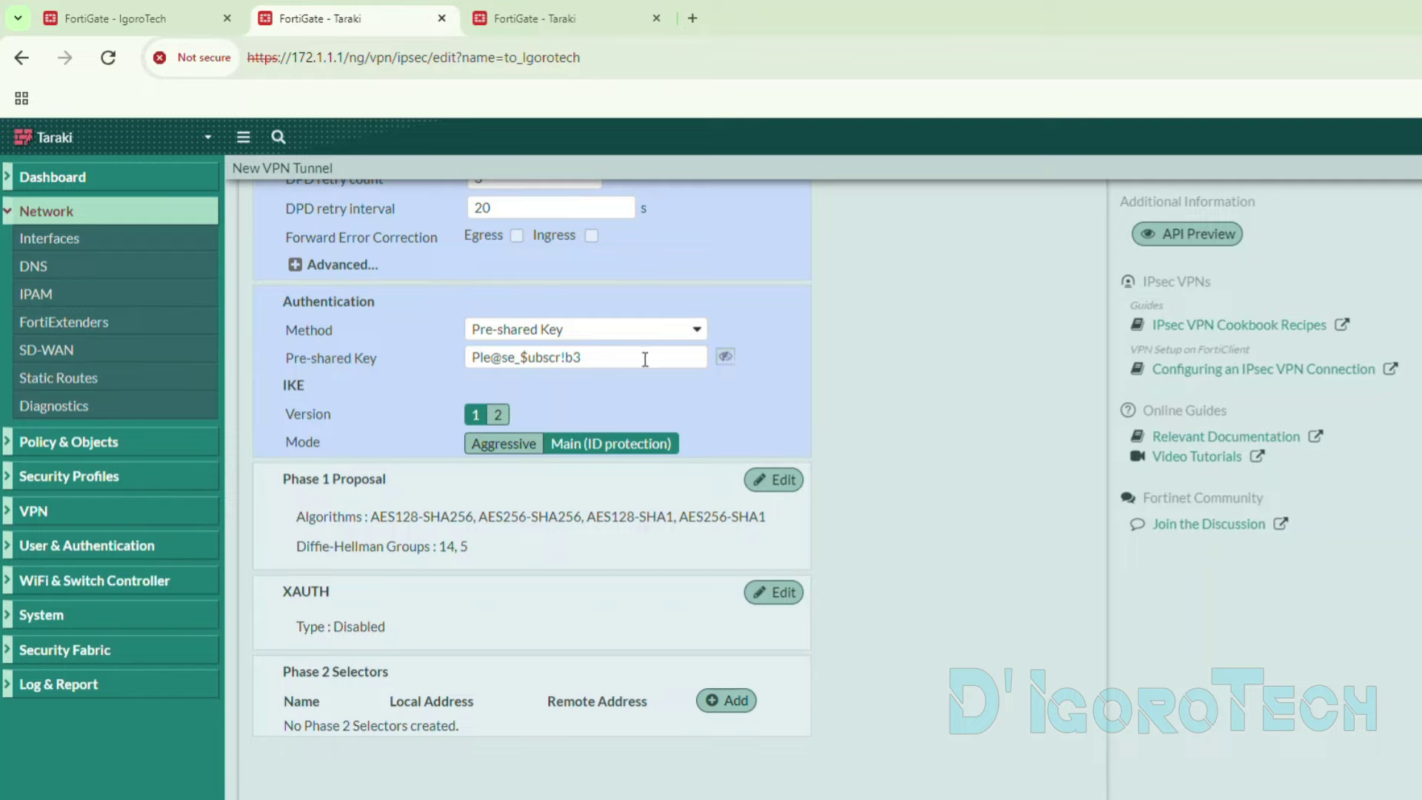
left_click(582, 359)
- Check the IKE version of the IgoroTech tunnel and set the Taraki tunnel's IKE version to 2
double_click(292, 387)
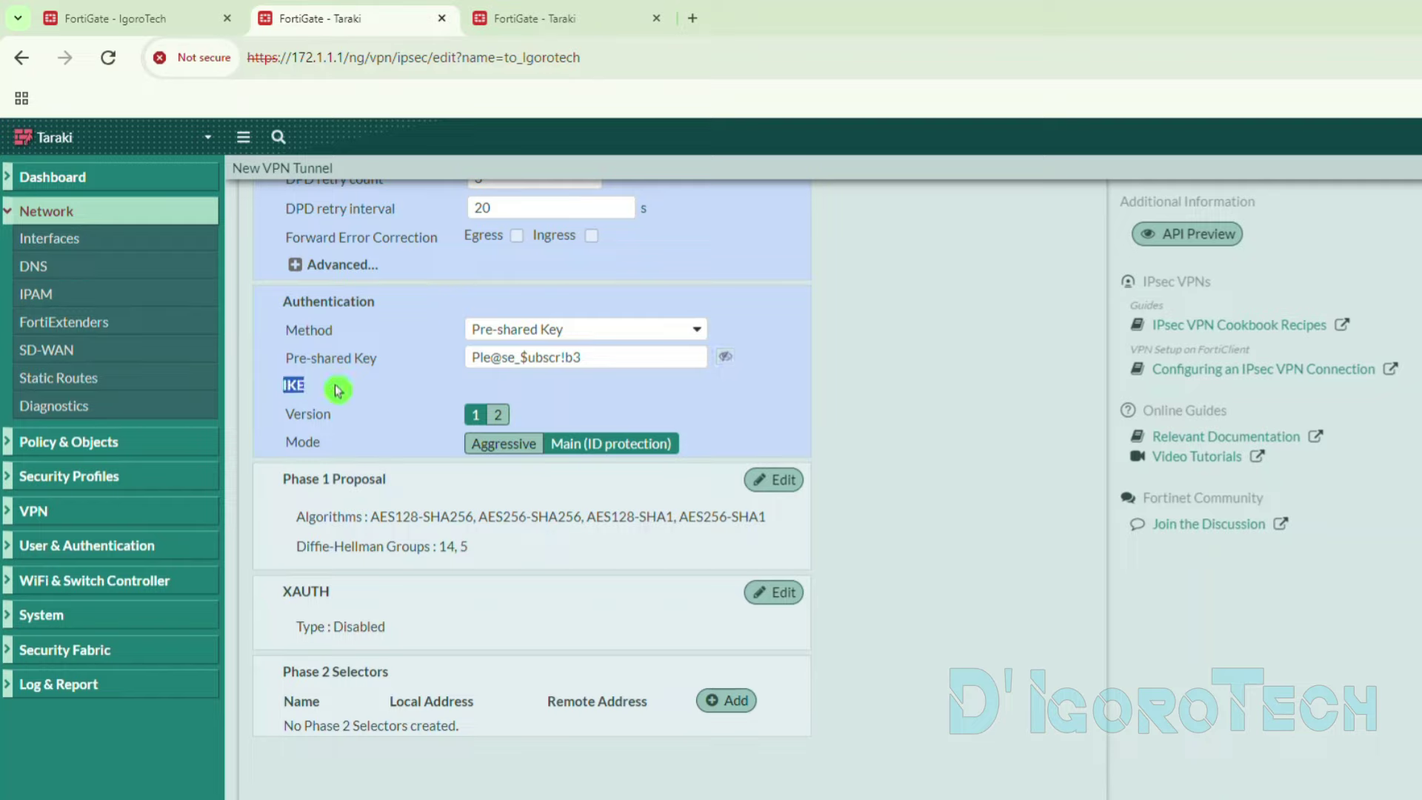
left_click(163, 16)
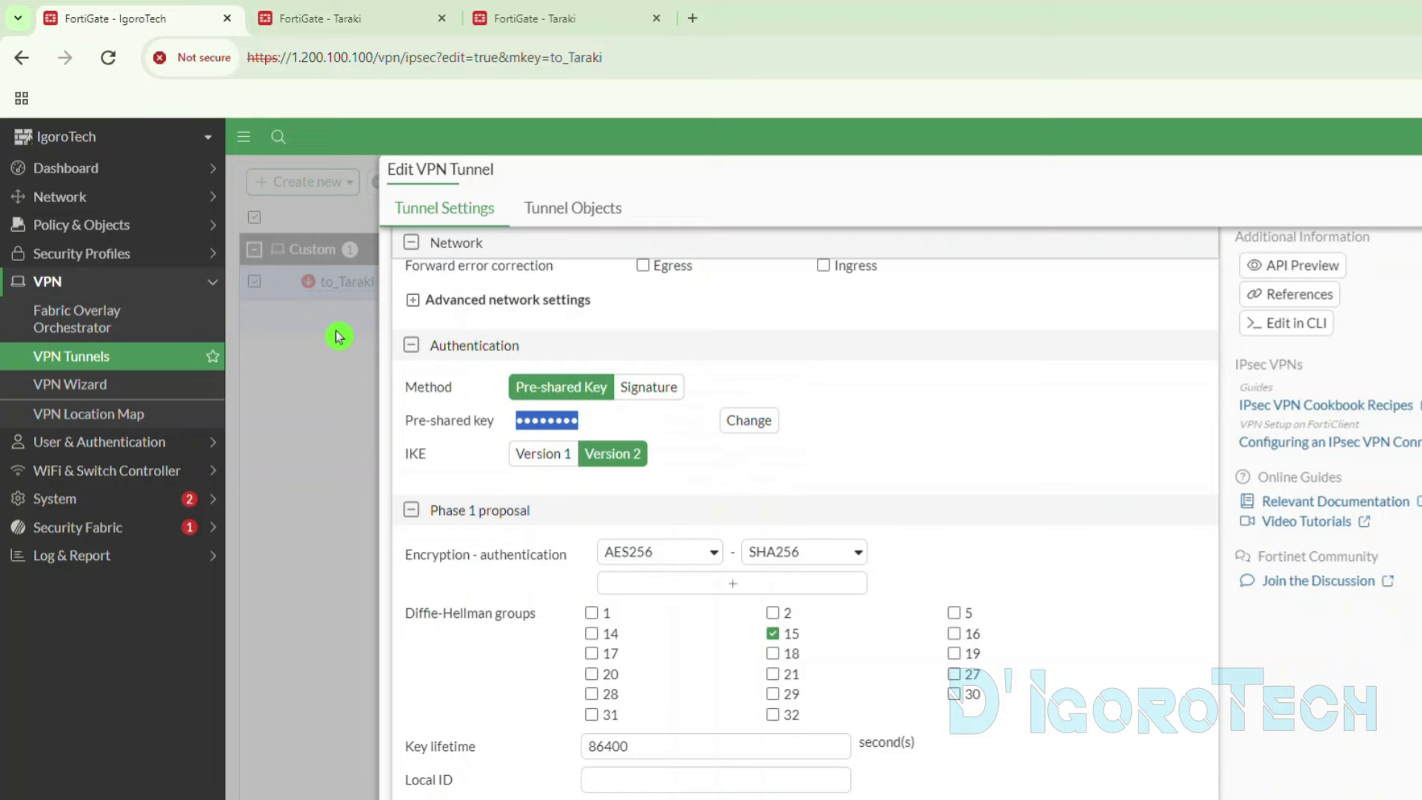
left_click(610, 448)
left_click(387, 19)
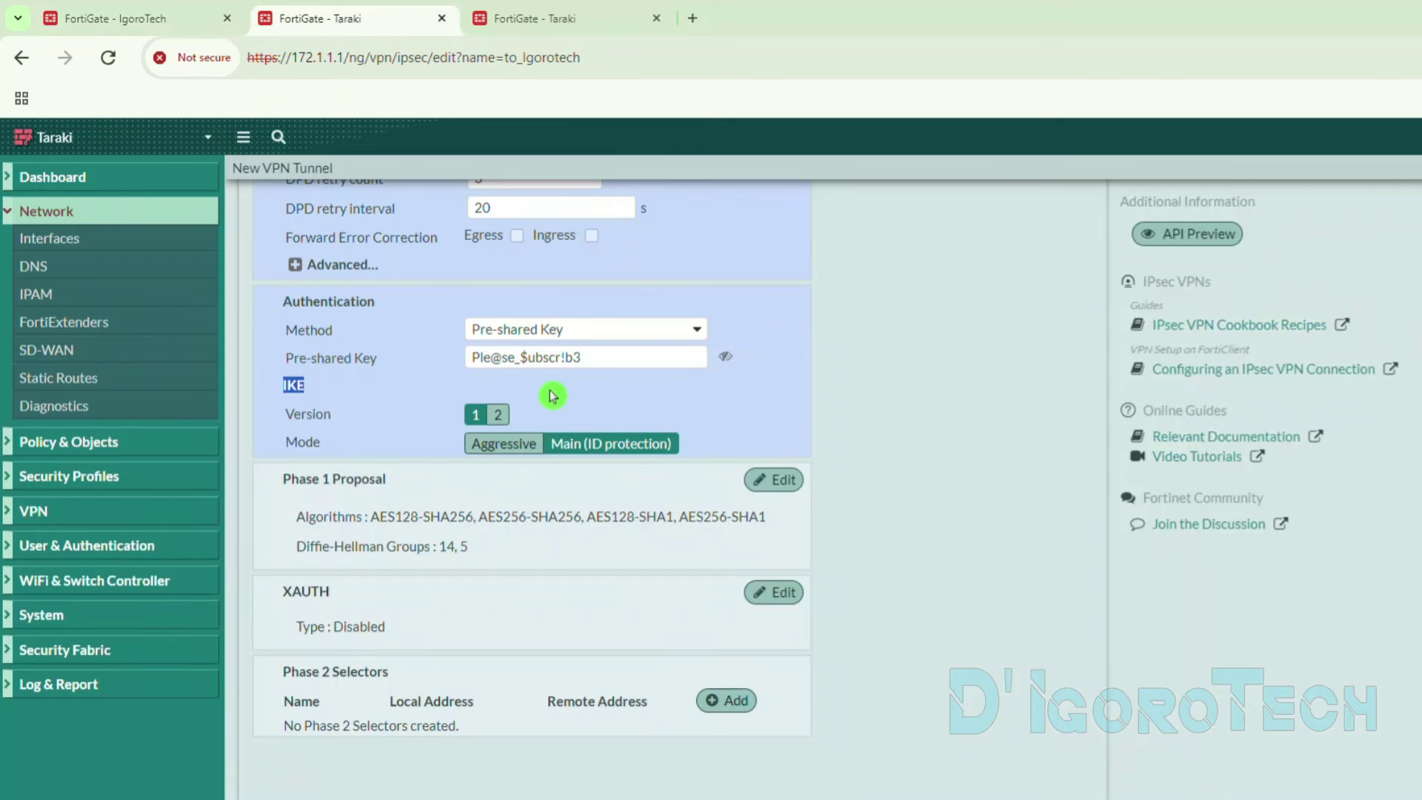
left_click(499, 416)
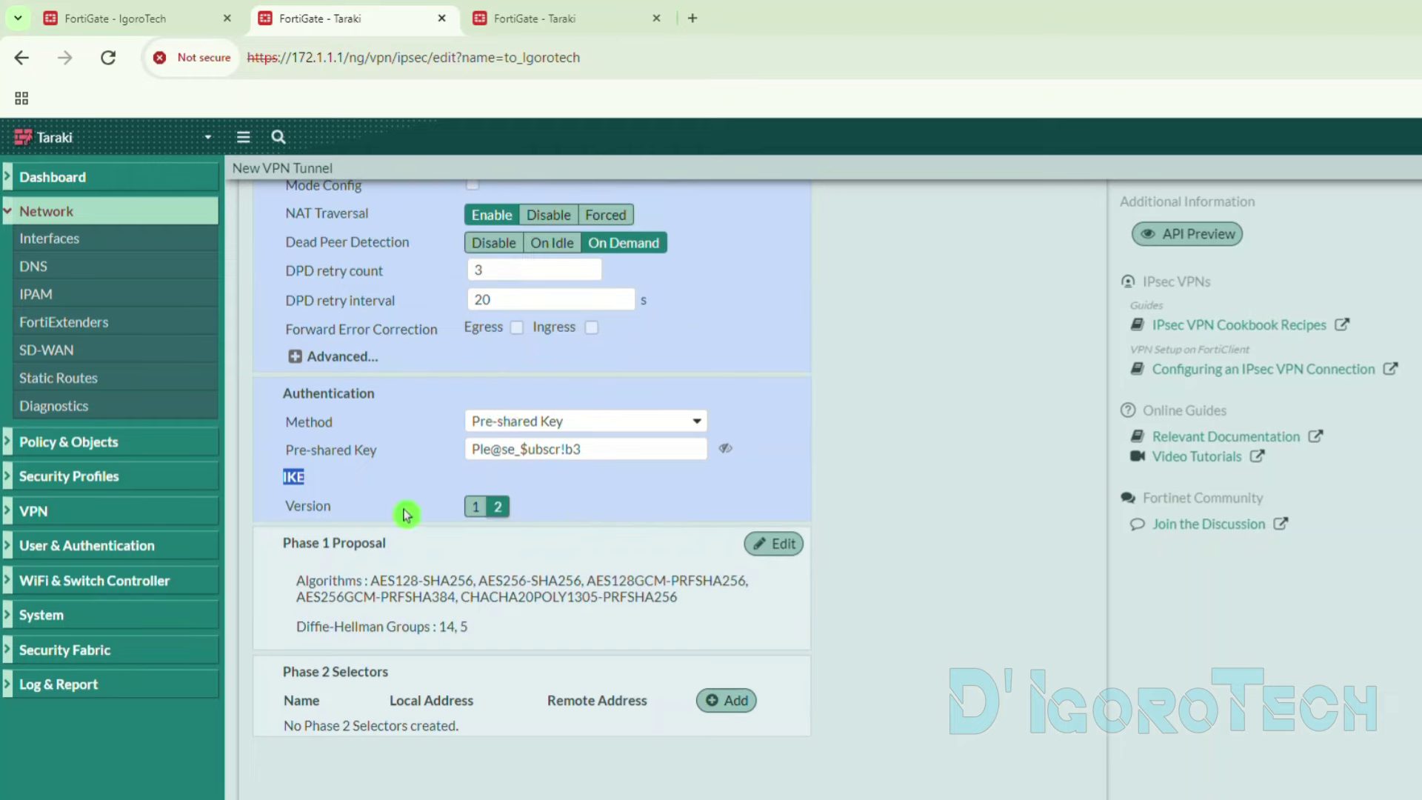
left_click(429, 517)
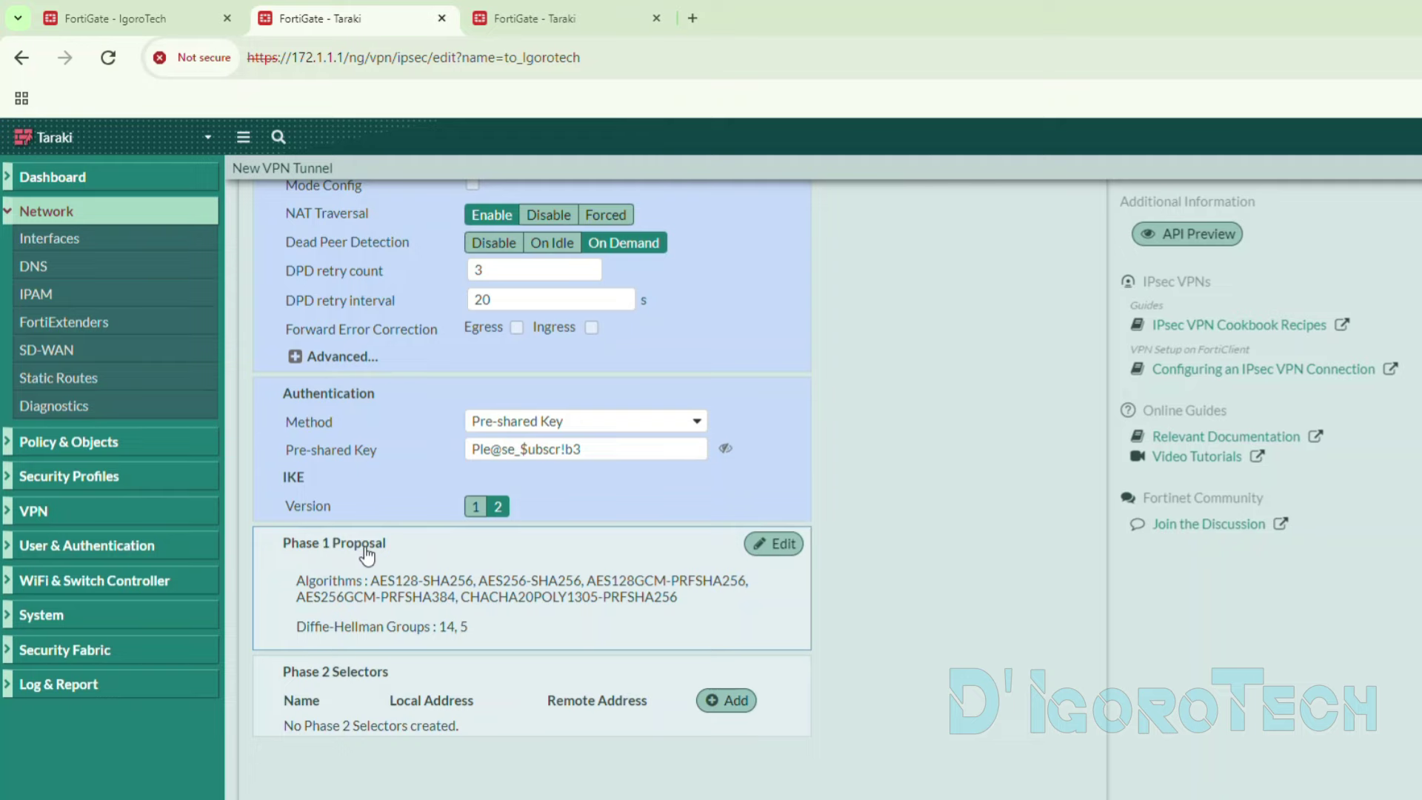
- Open the Taraki tunnel's Phase 1 proposal for editing and examine the IgoroTech tunnel's Phase 1 encryption, authentication, Diffie-Hellman and key lifetime settings
left_click(767, 555)
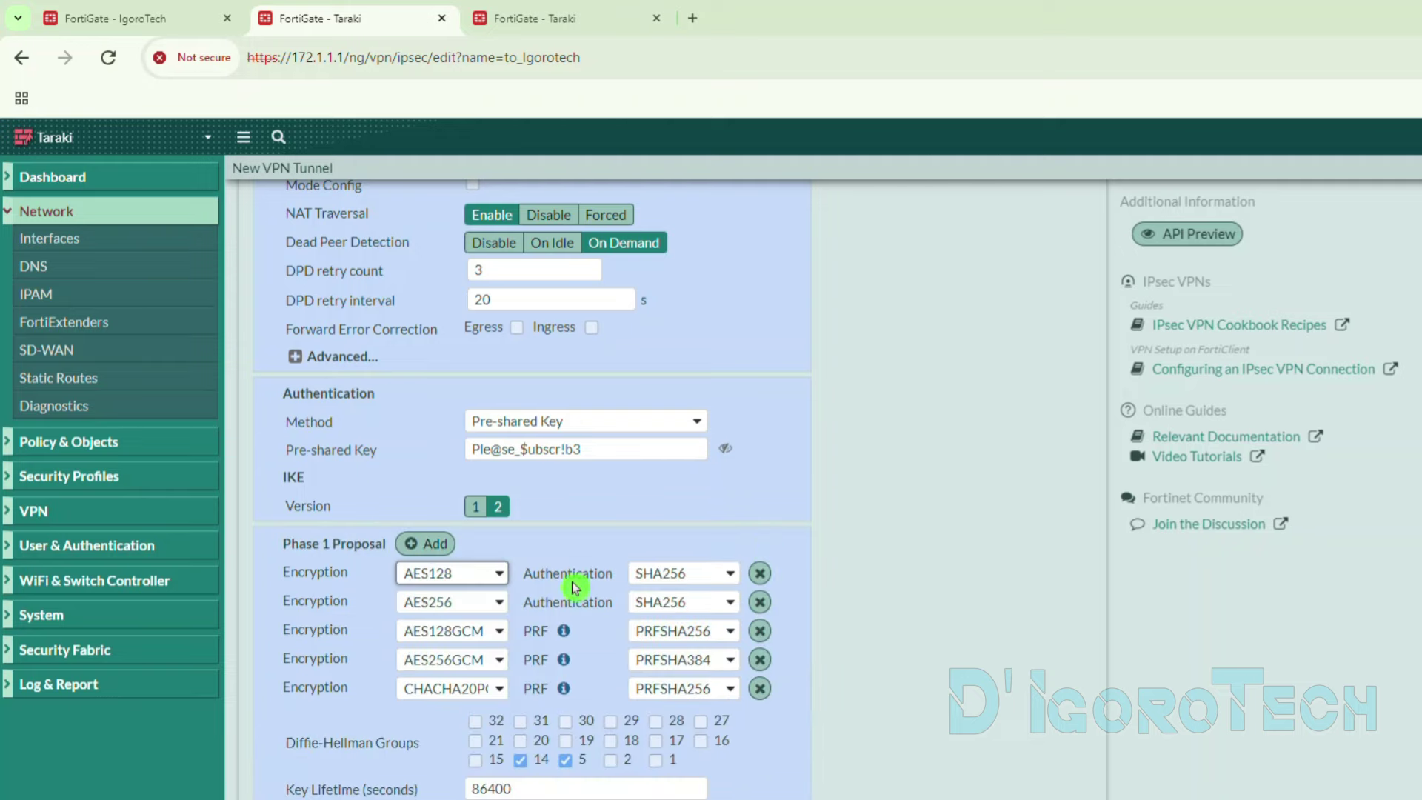
scroll(462, 568, "down", 2)
scroll(606, 485, "down", 1)
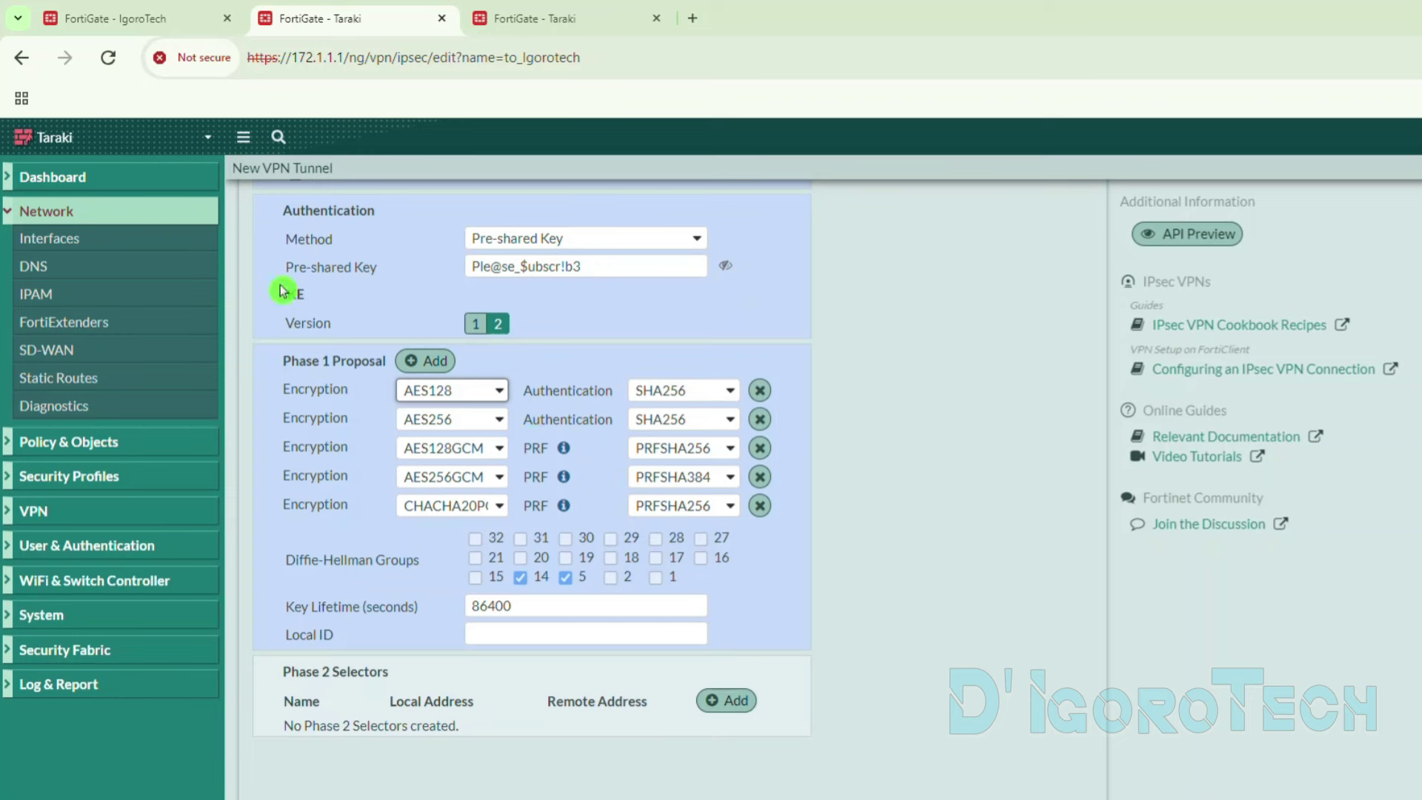
left_click(160, 34)
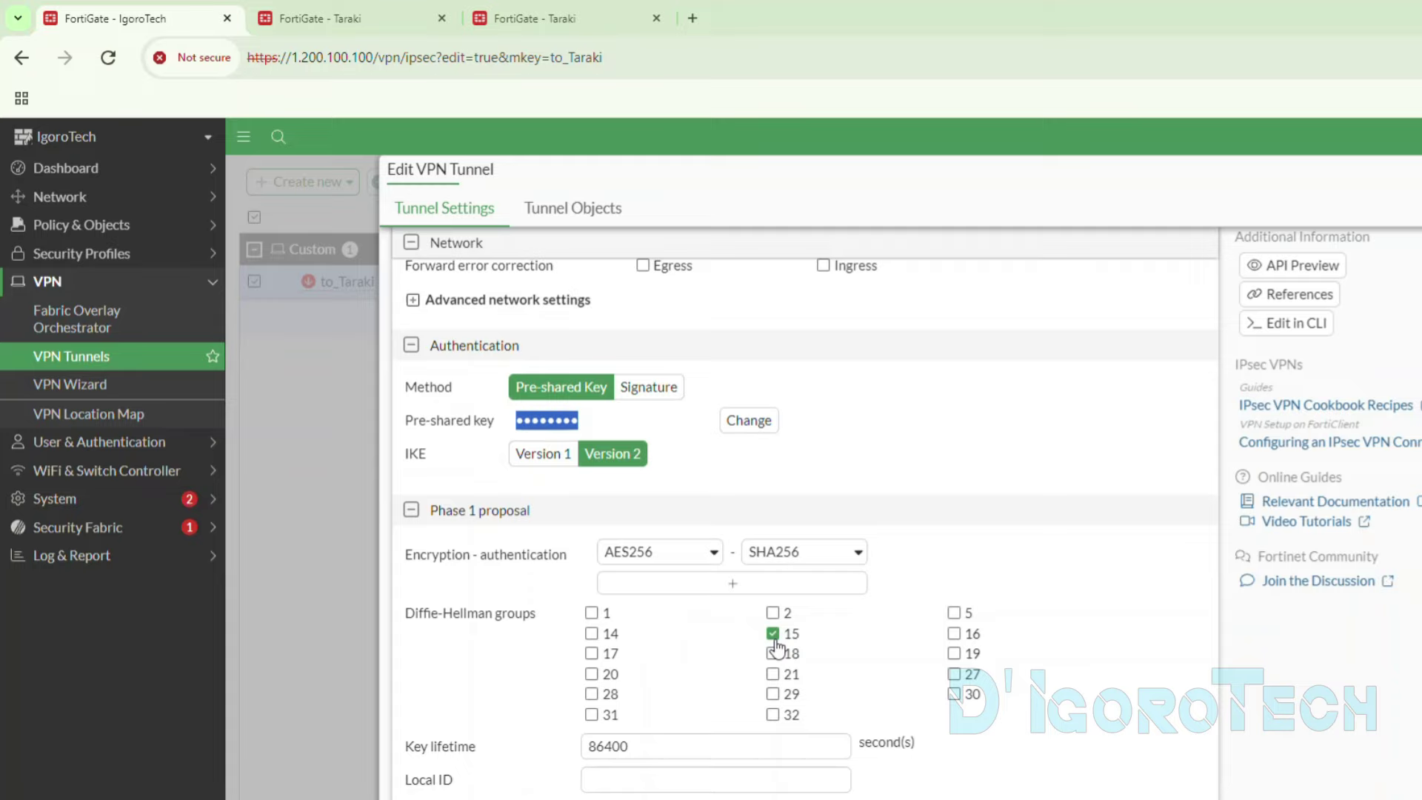
double_click(633, 745)
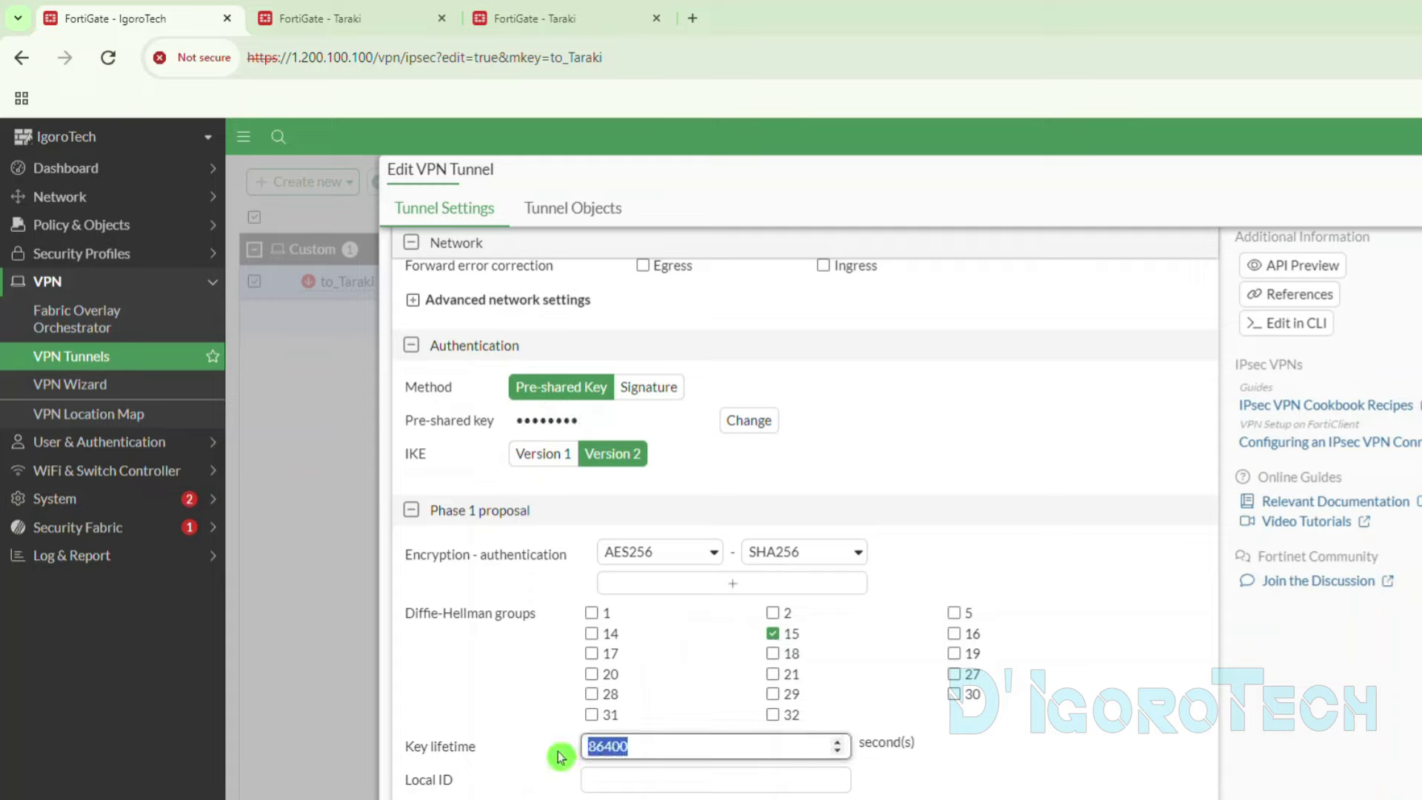
left_click(520, 719)
left_click_drag(395, 517, 955, 796)
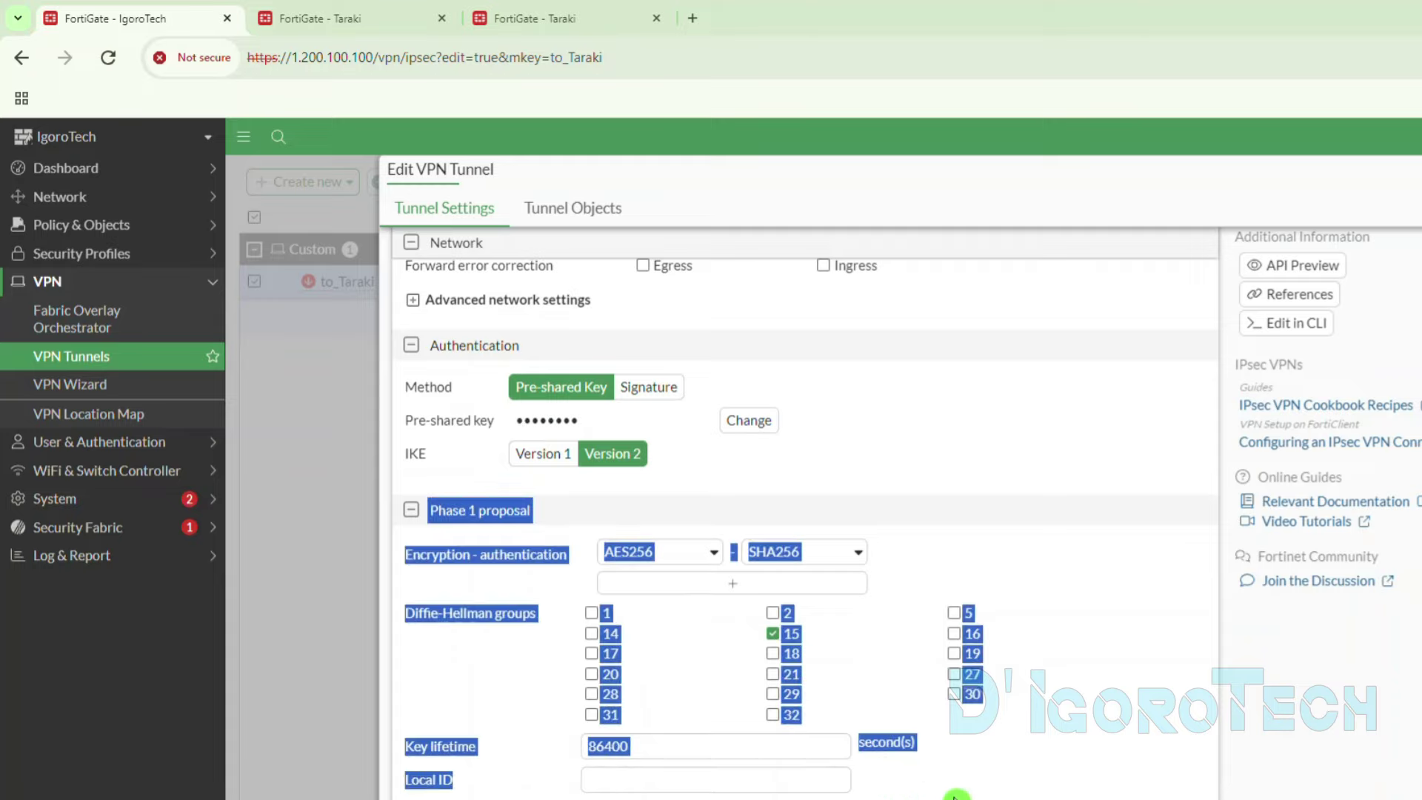
left_click(956, 795)
left_click(394, 28)
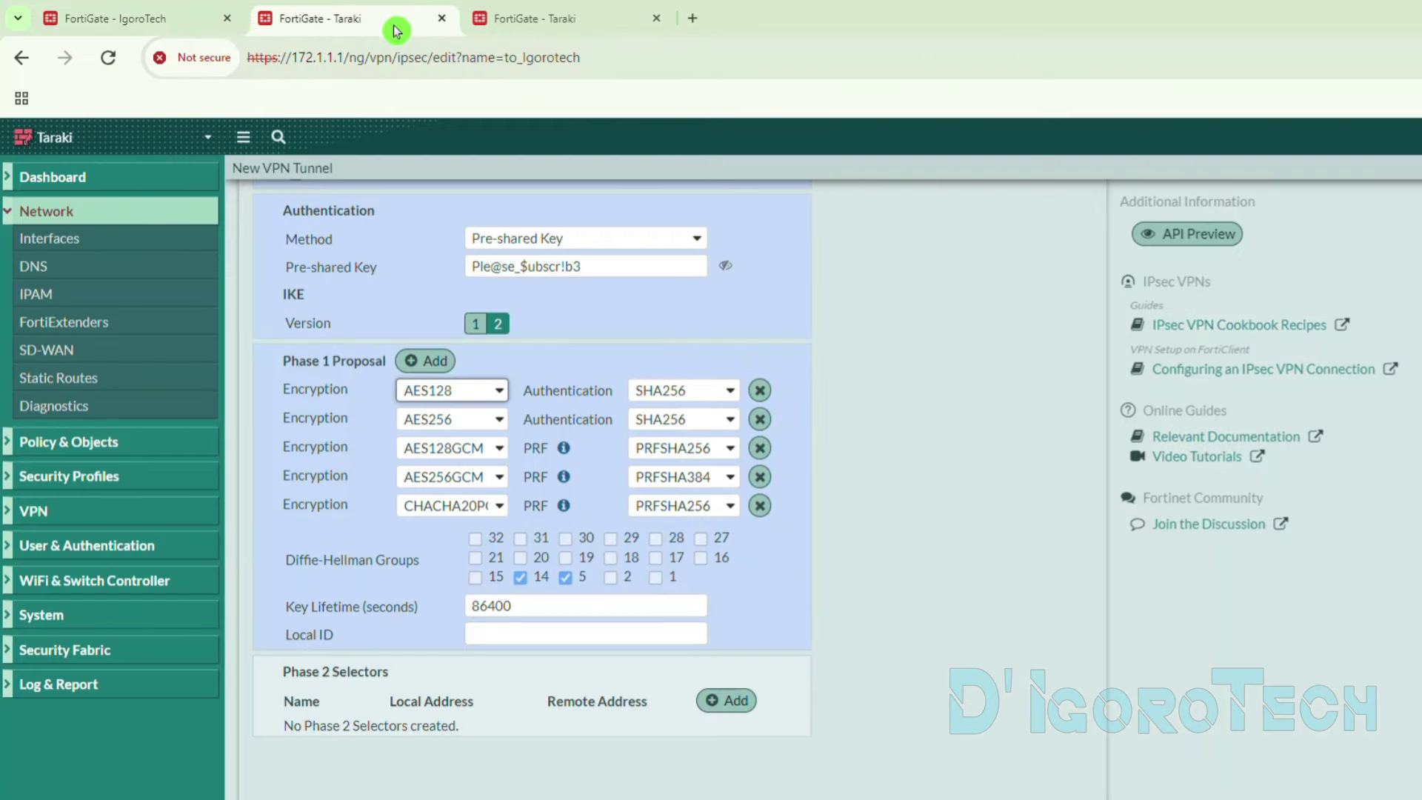
- Reduce the Taraki tunnel's Phase 1 proposal to a single entry with AES256 encryption and SHA256 authentication
left_click(759, 419)
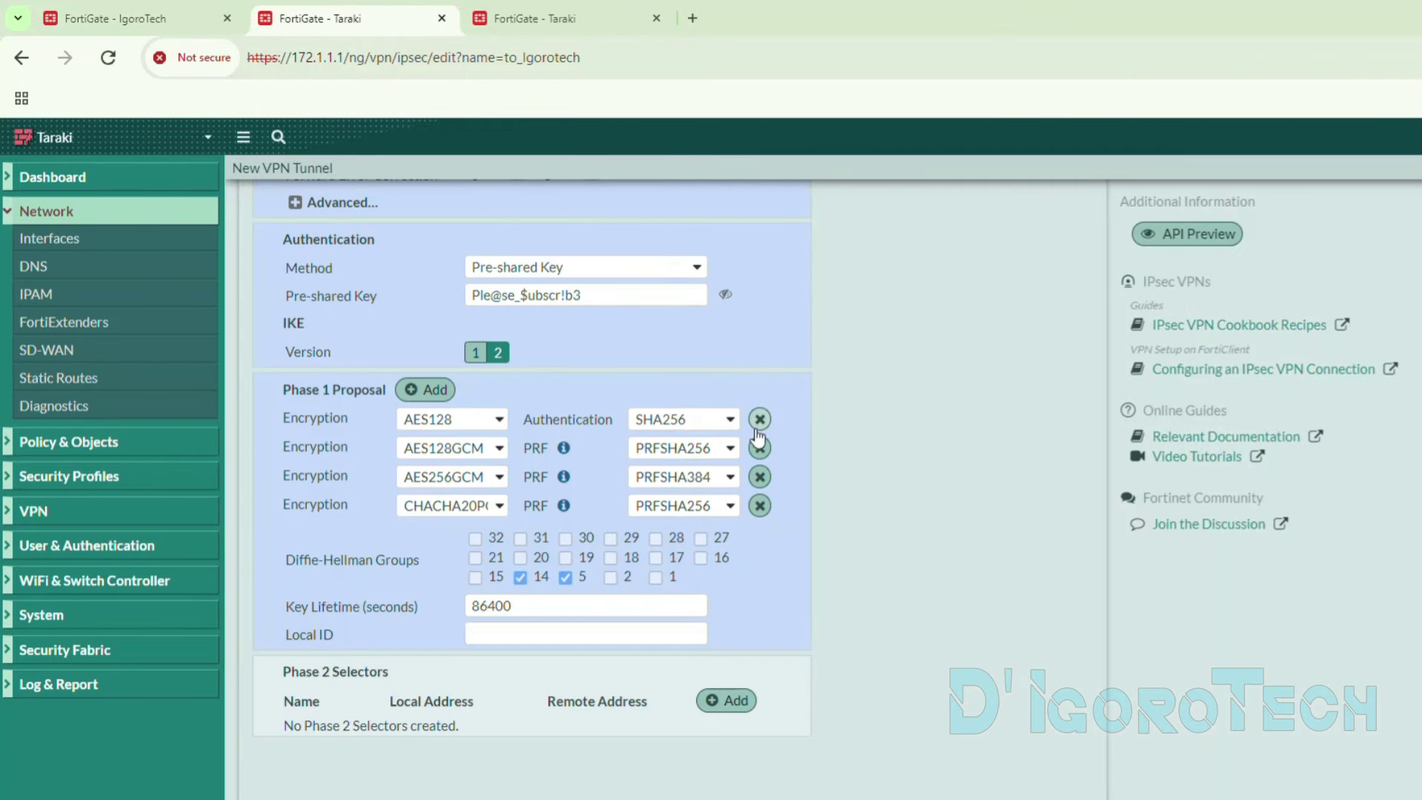
left_click(758, 447)
left_click(759, 476)
left_click(759, 505)
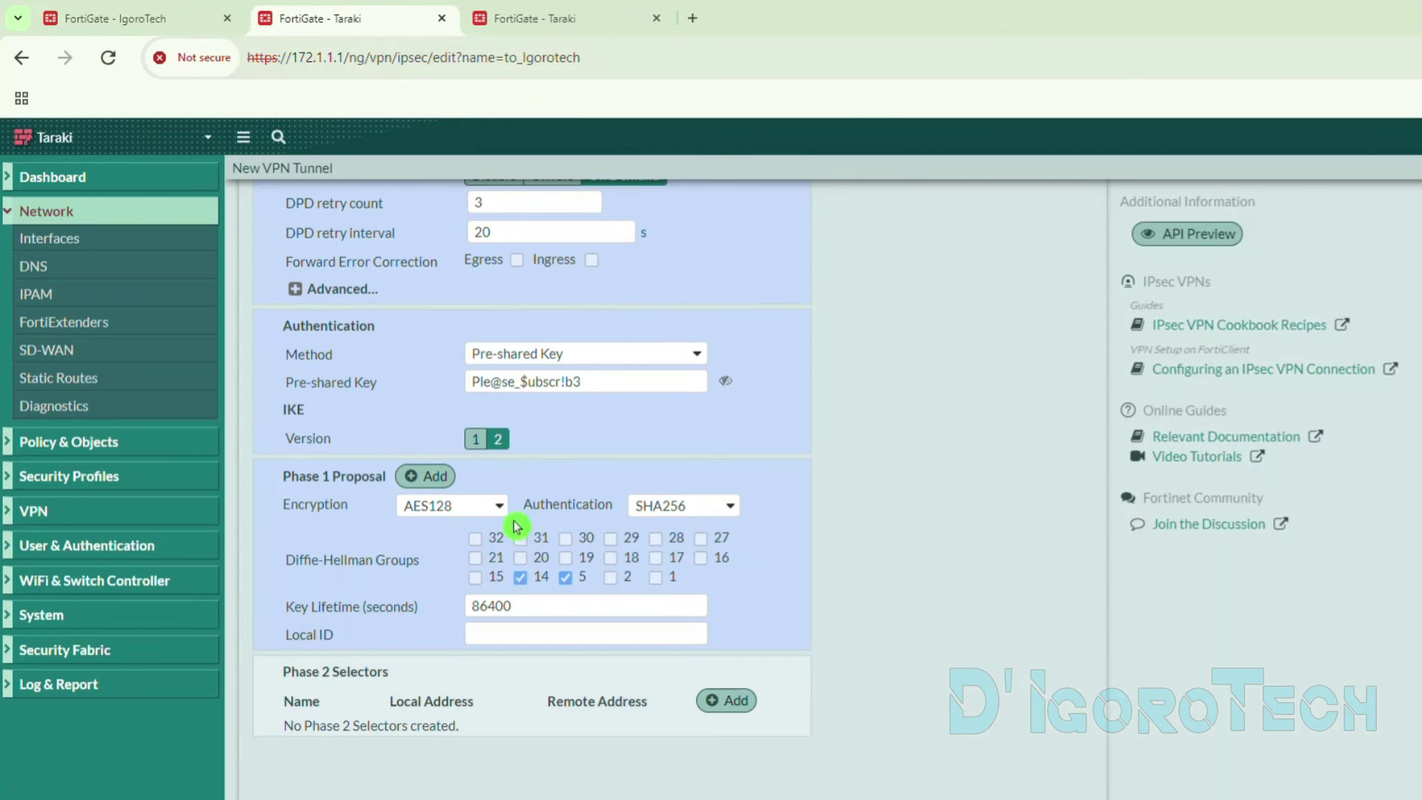
left_click(472, 510)
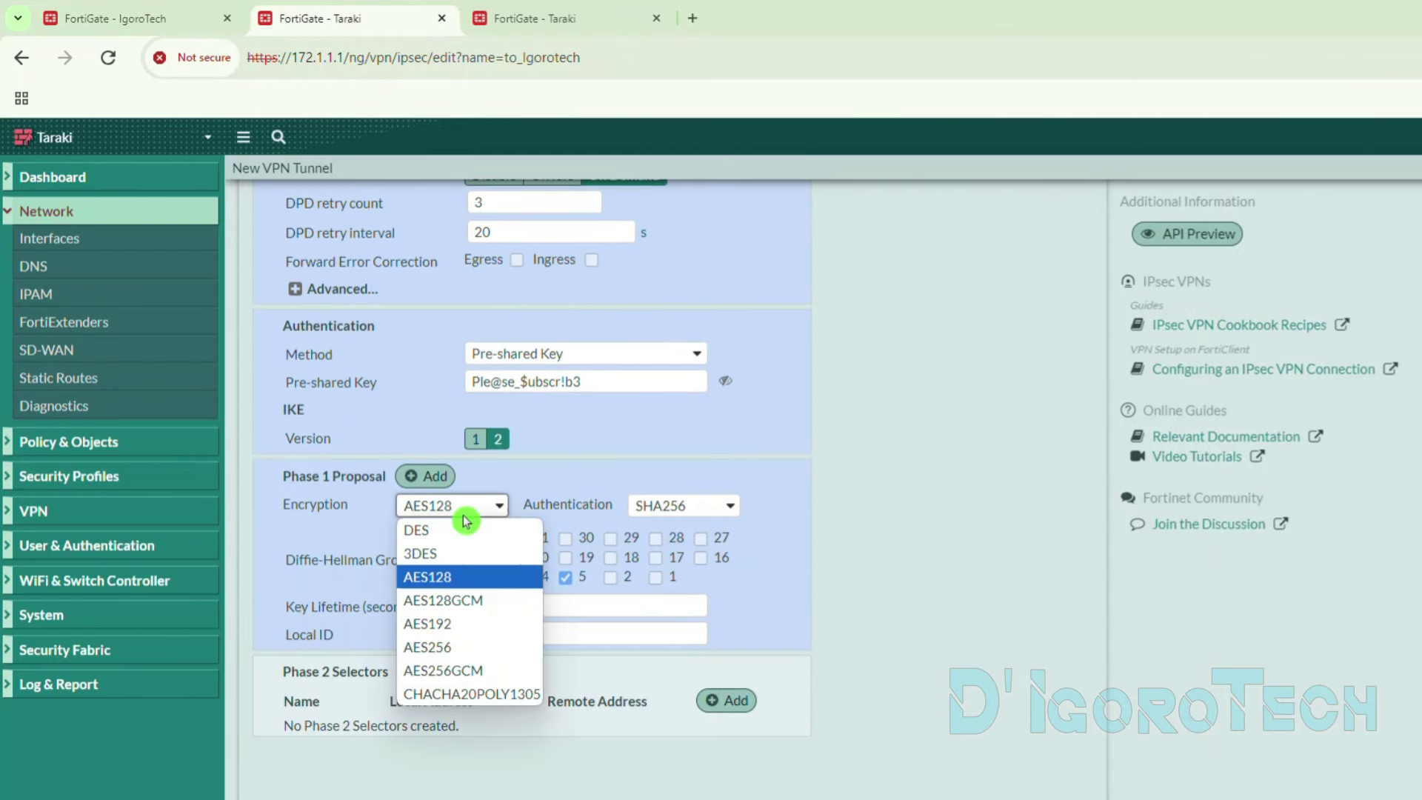
left_click(447, 649)
left_click(680, 511)
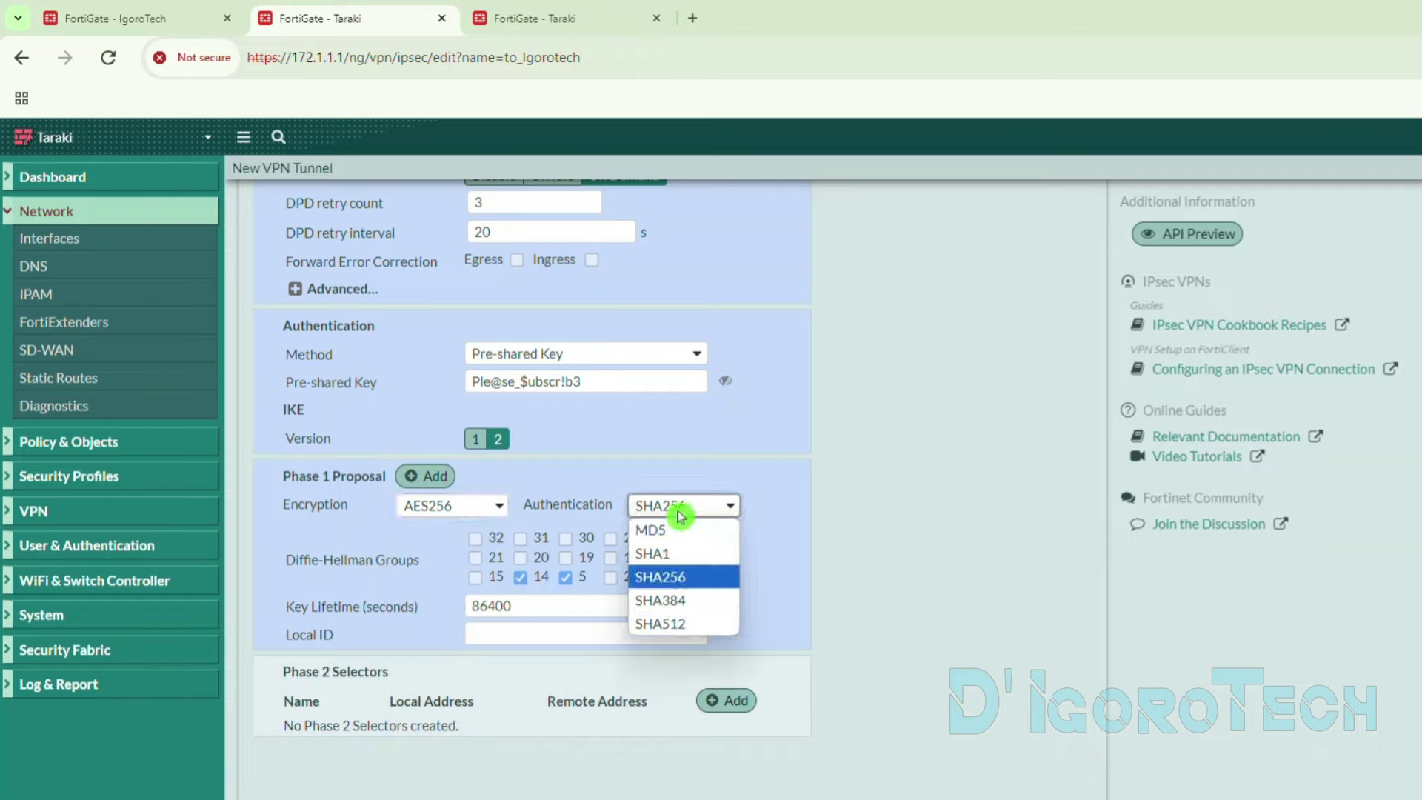
left_click(667, 576)
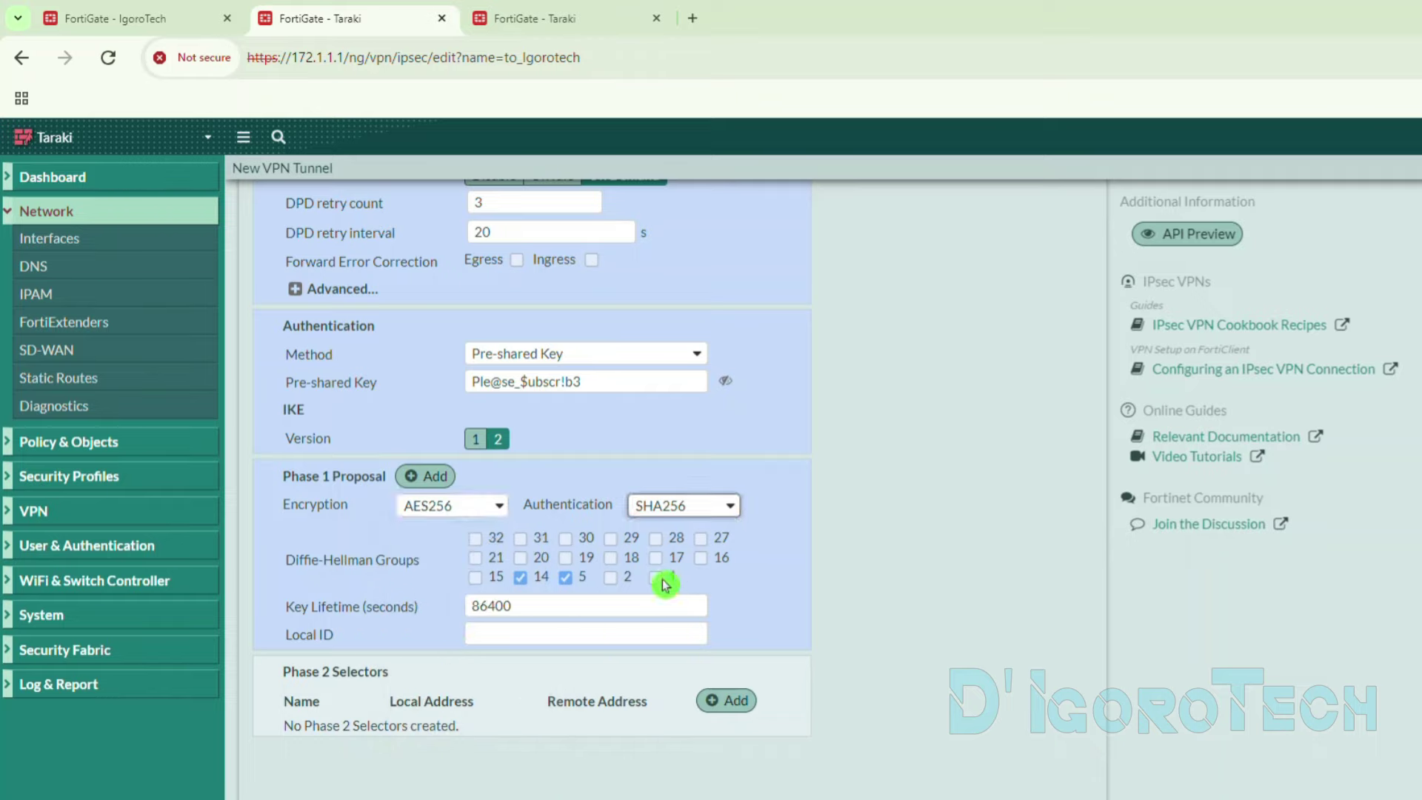
- Set the Phase 1 Diffie-Hellman group to 15 only, deselecting groups 5 and 14
left_click(565, 577)
left_click(521, 577)
left_click(475, 576)
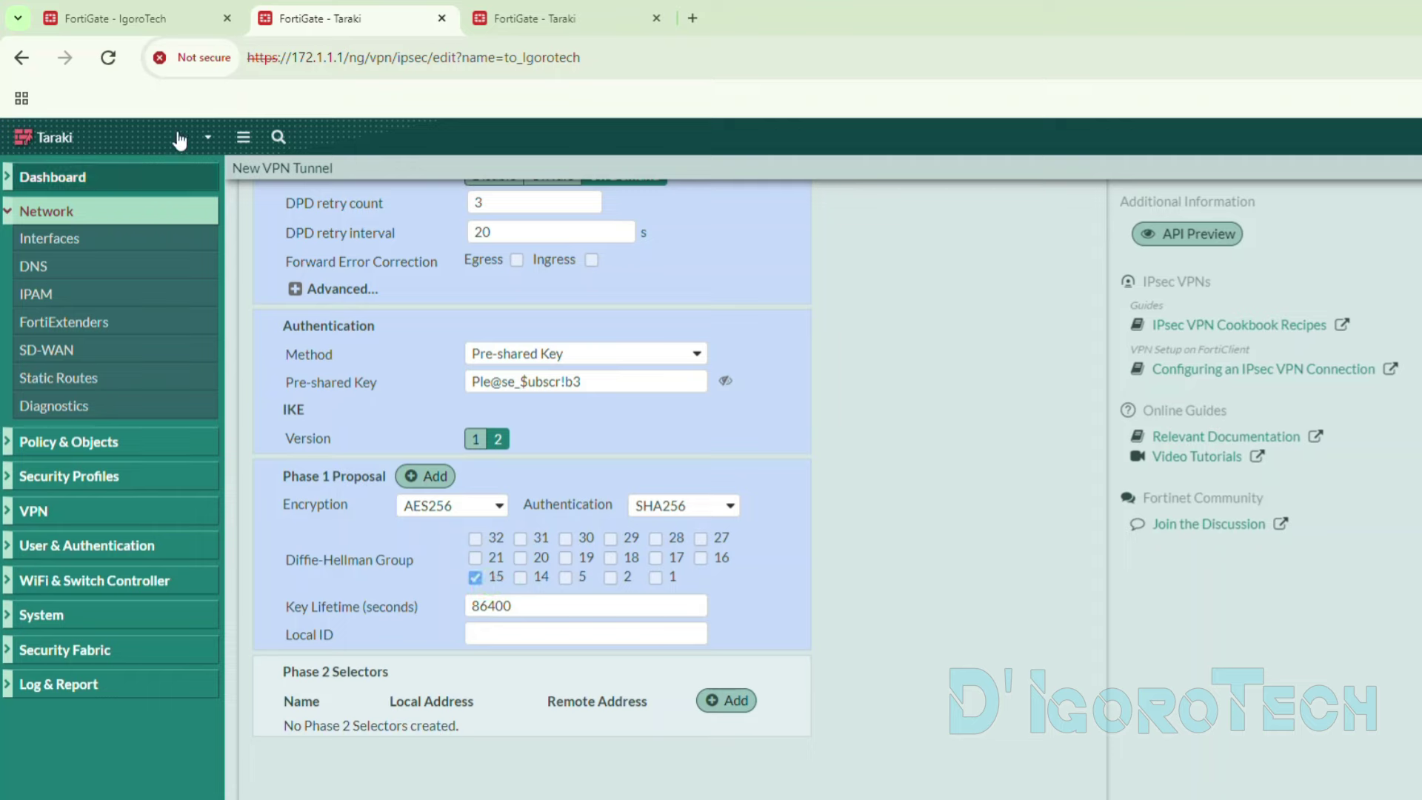
- Copy the Phase 1 key lifetime of 86400 seconds from the IgoroTech tunnel into the Taraki tunnel
left_click(114, 18)
double_click(688, 746)
key("ctrl+c")
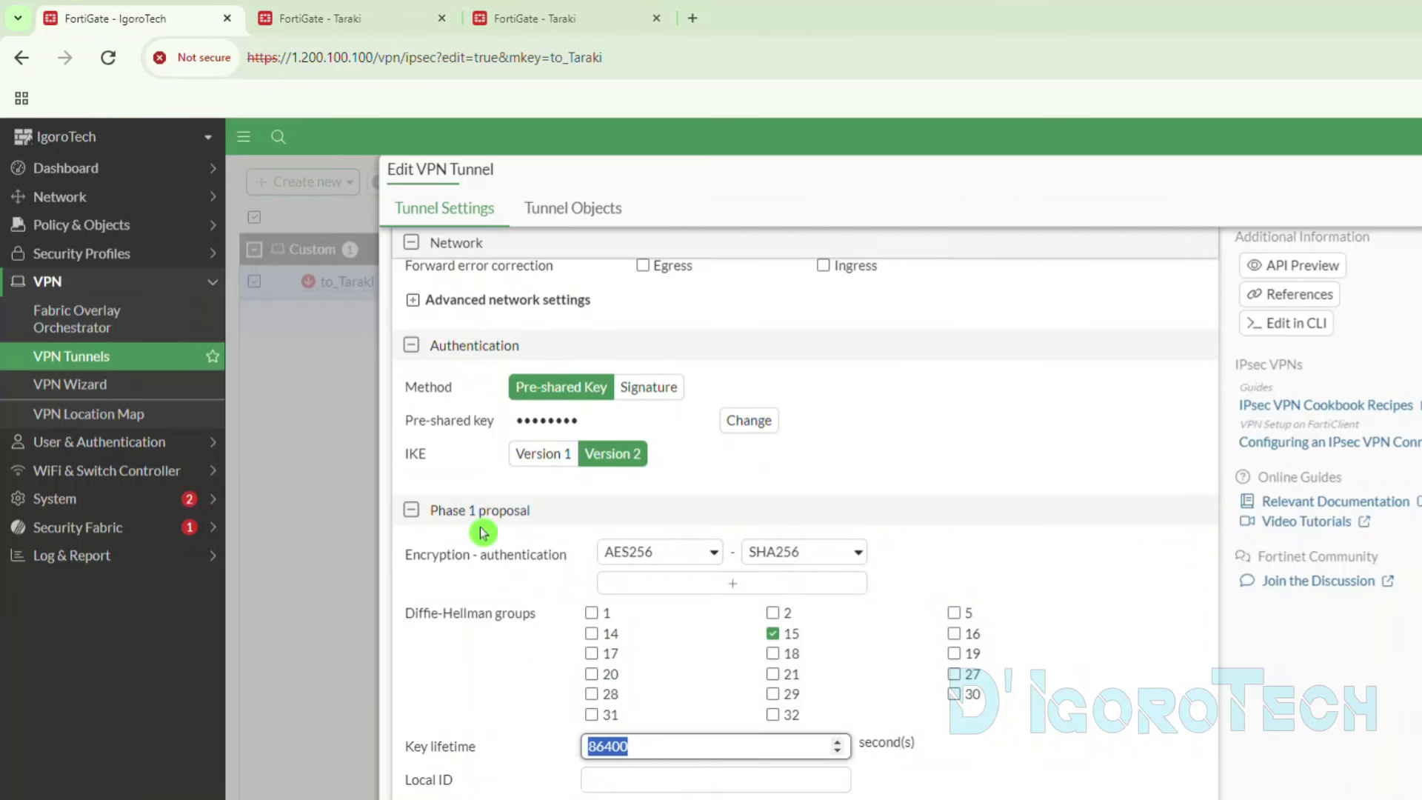
left_click(318, 18)
left_click(693, 606)
double_click(553, 606)
key("ctrl+v")
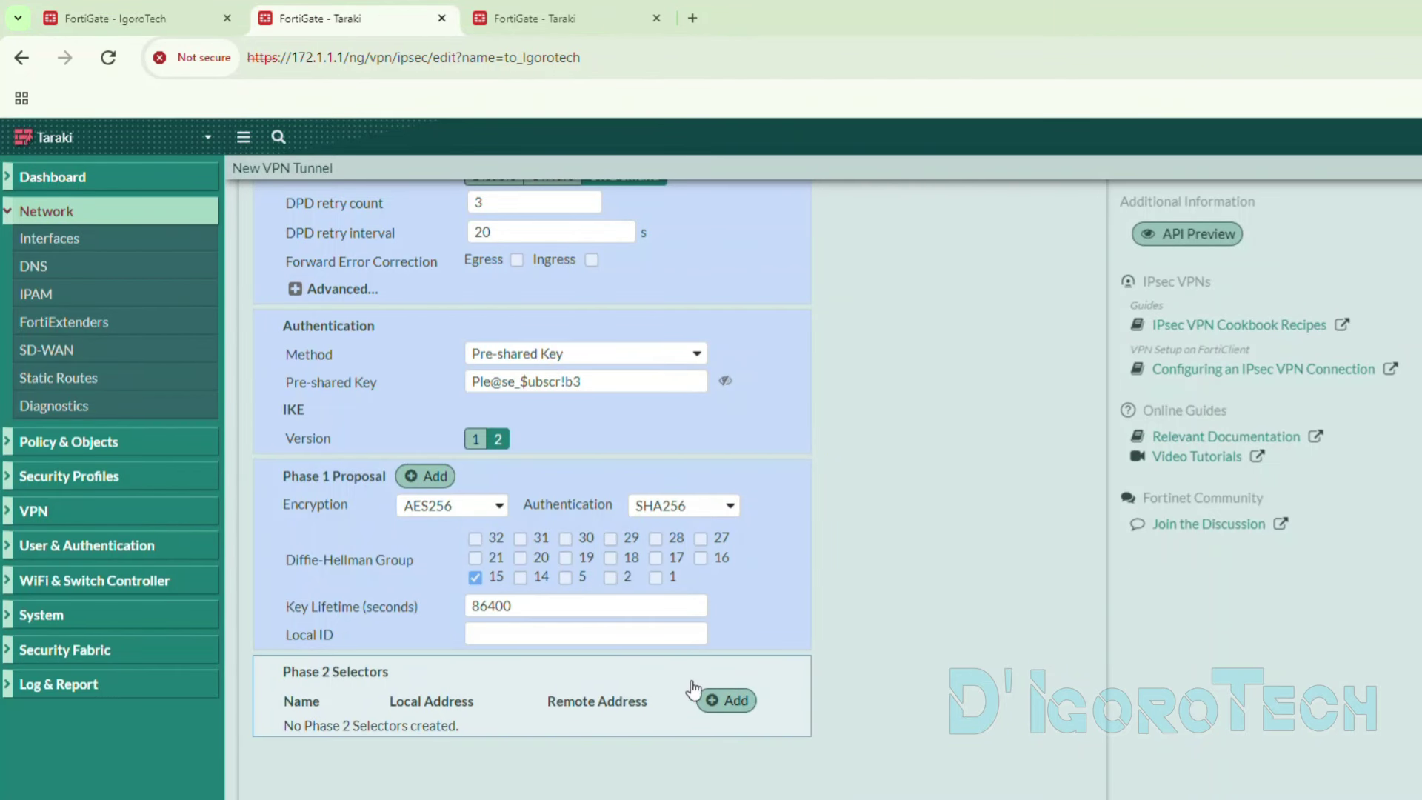
- Add a Phase 2 selector to the Taraki tunnel and name it to_Igorotech
left_click_drag(398, 683, 275, 674)
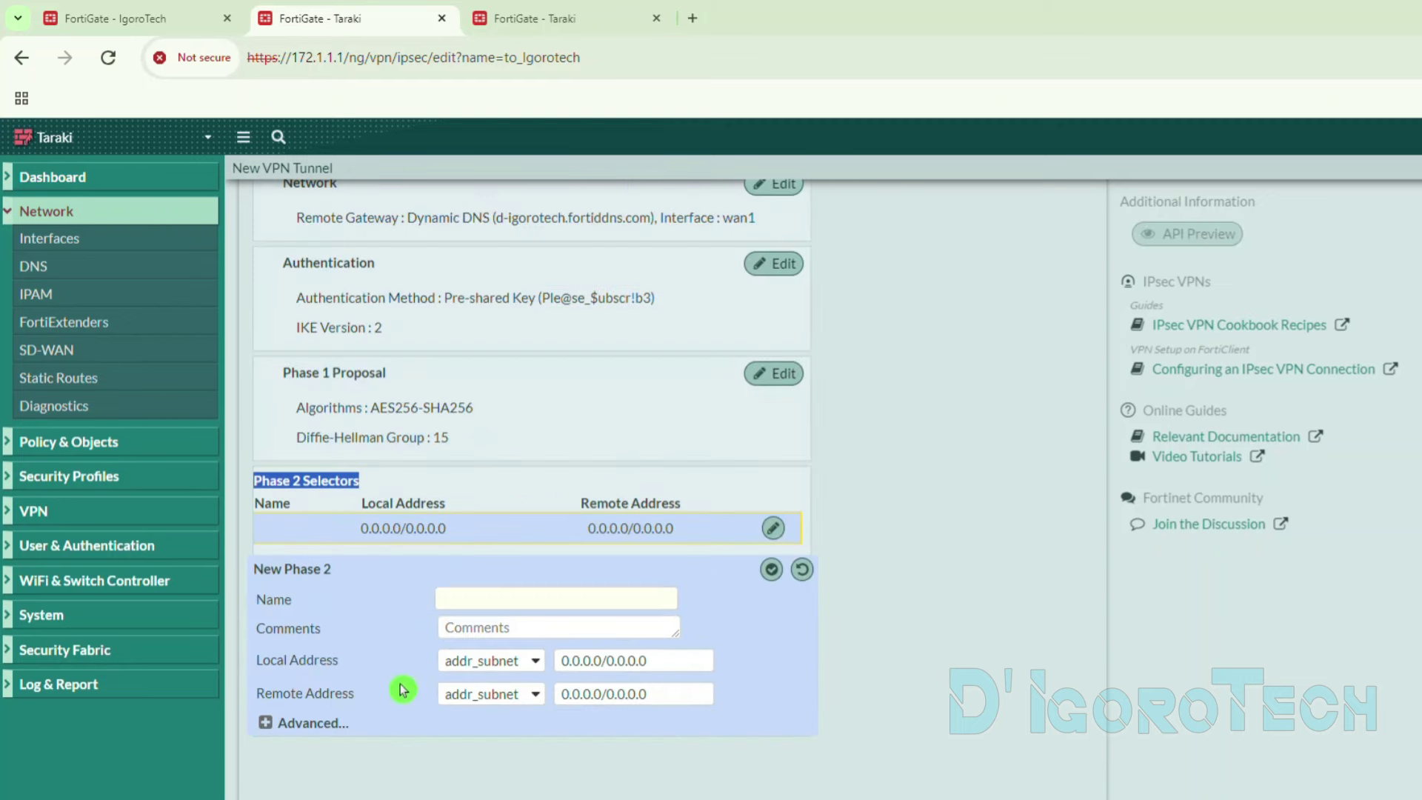
left_click(548, 599)
type("t")
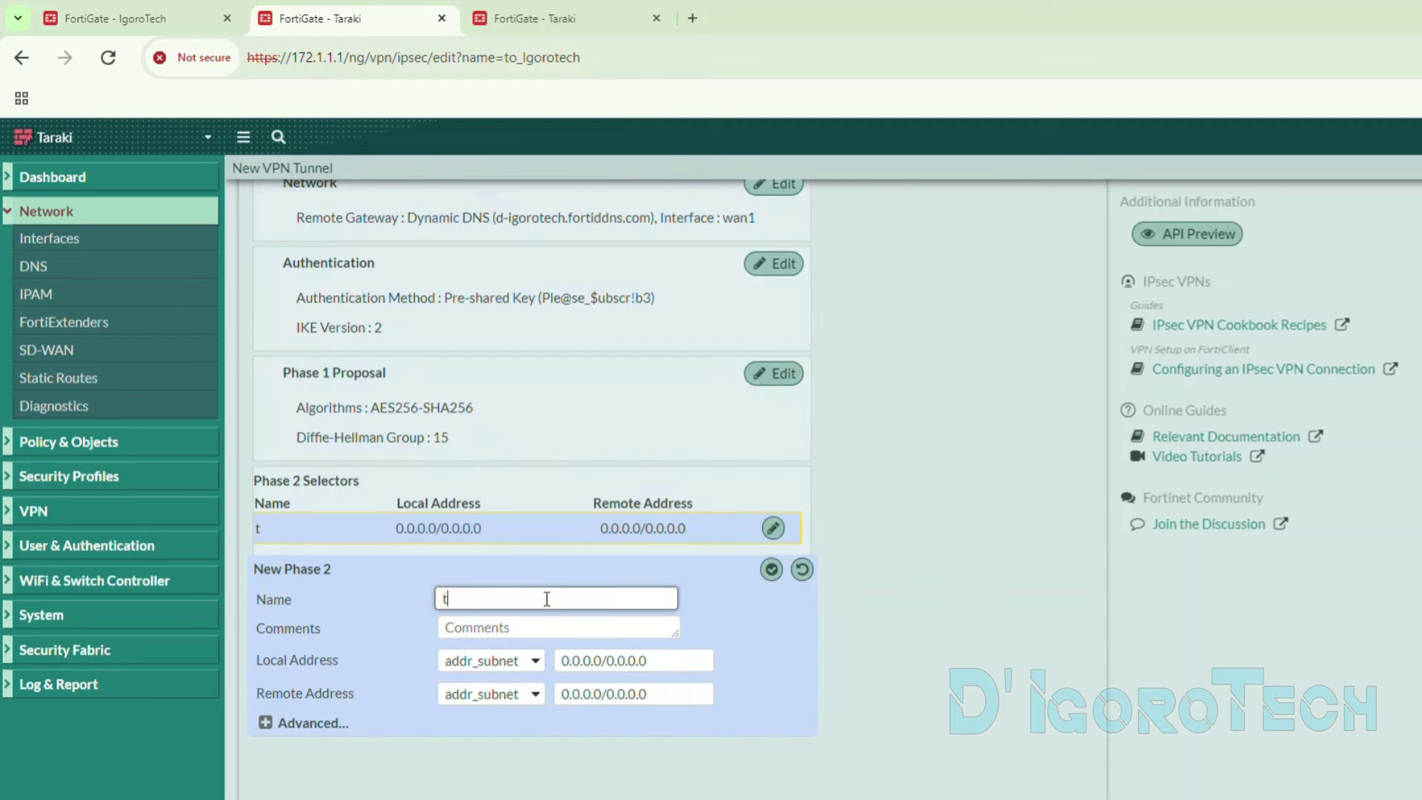
type("o_IgoroT")
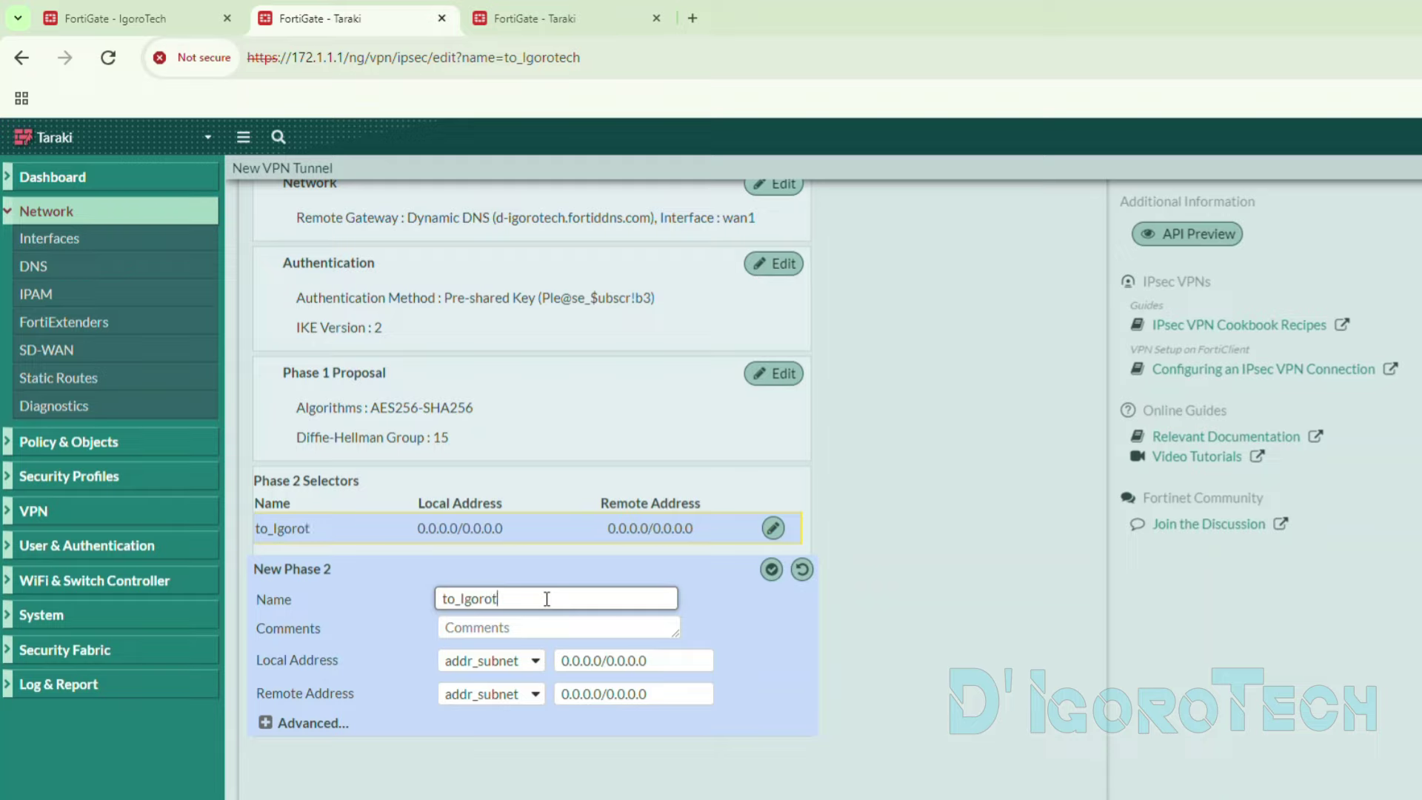
type("ech")
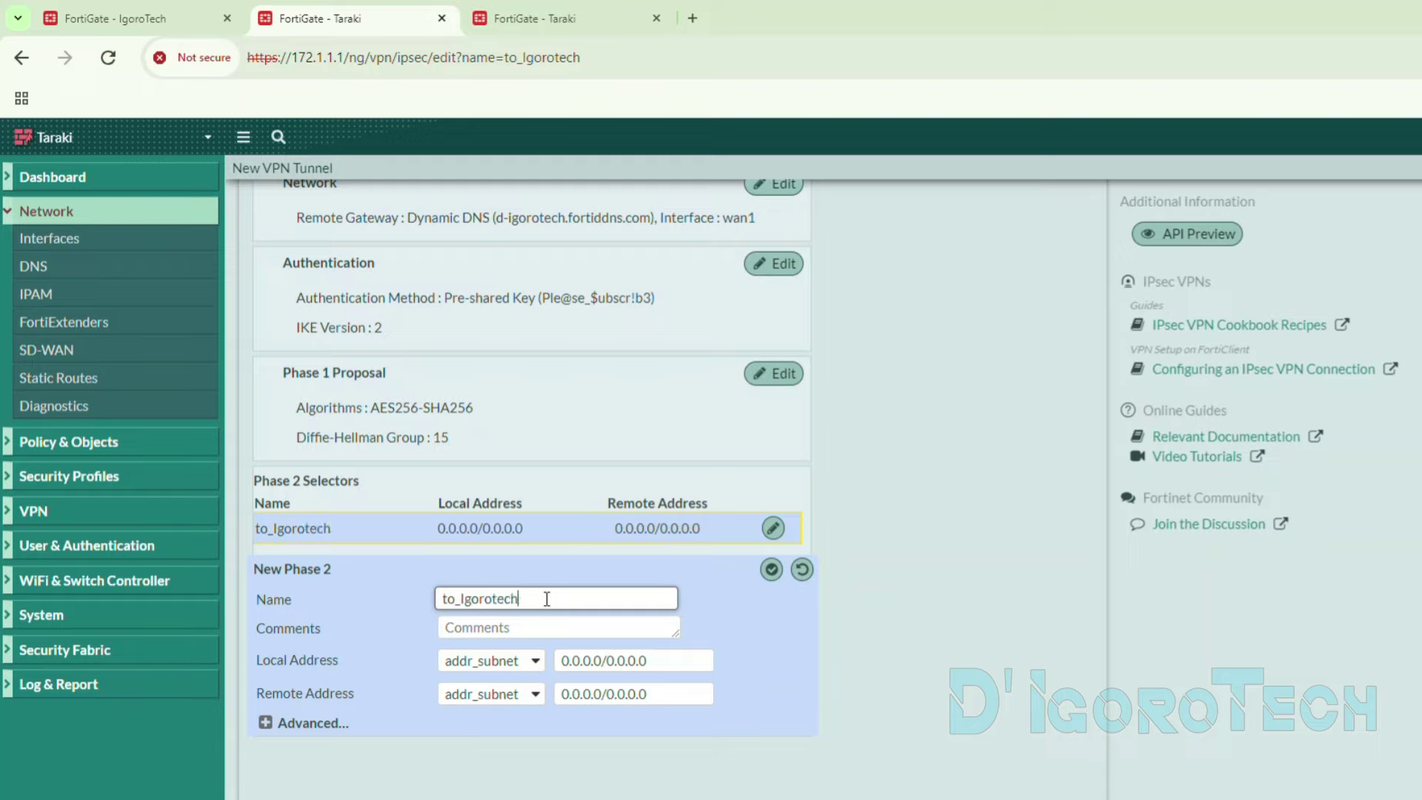
left_click(340, 628)
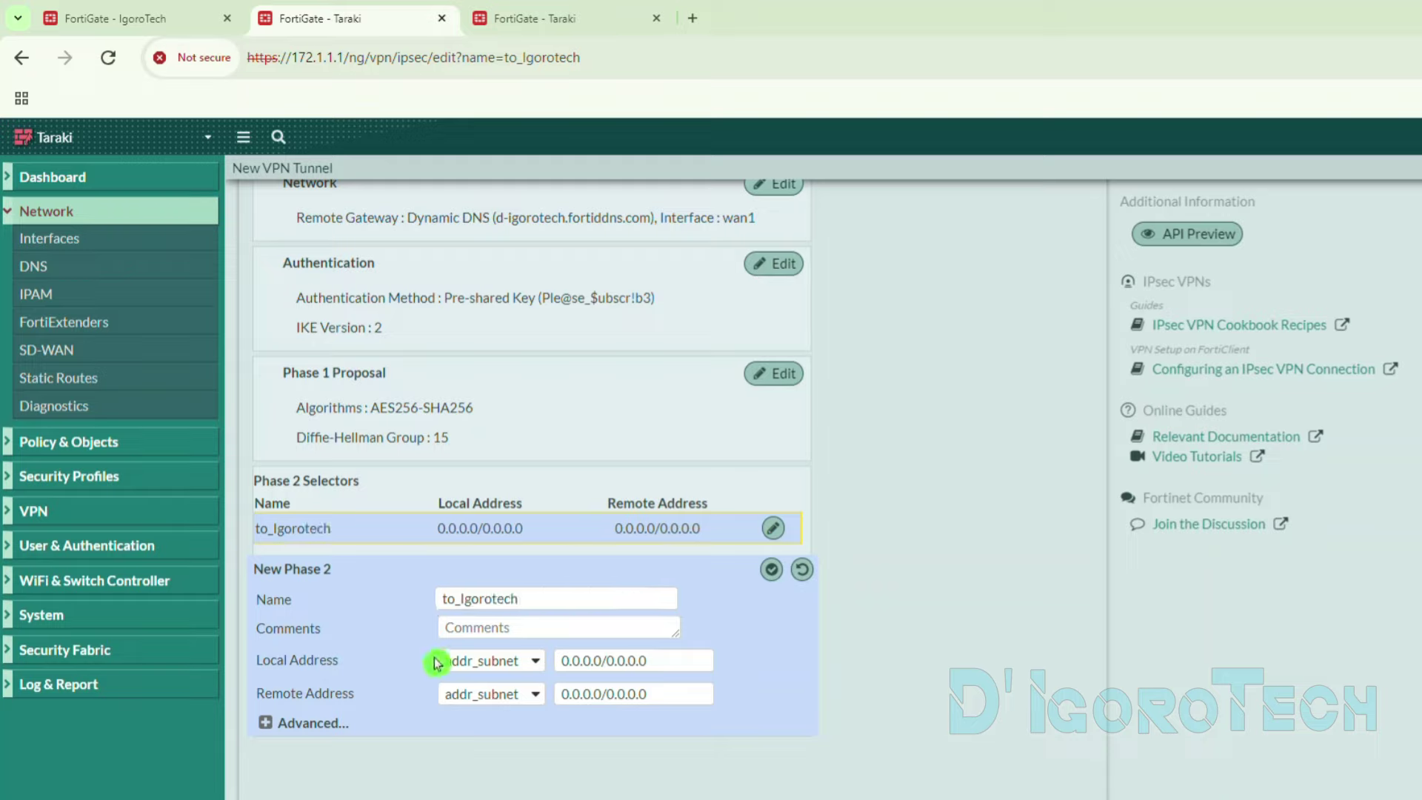
- View the address types available for the new Phase 2 selector's local address
left_click(464, 663)
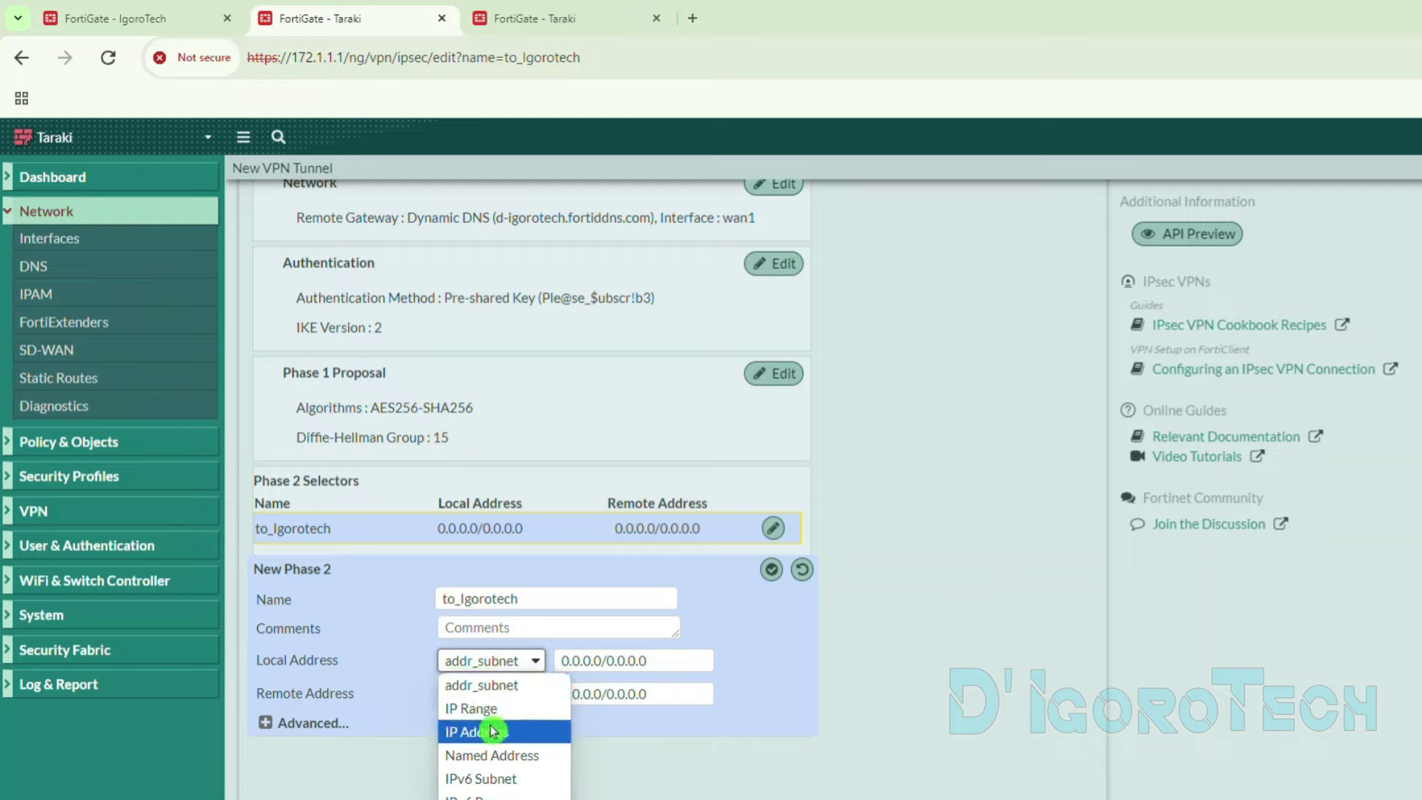
left_click(466, 663)
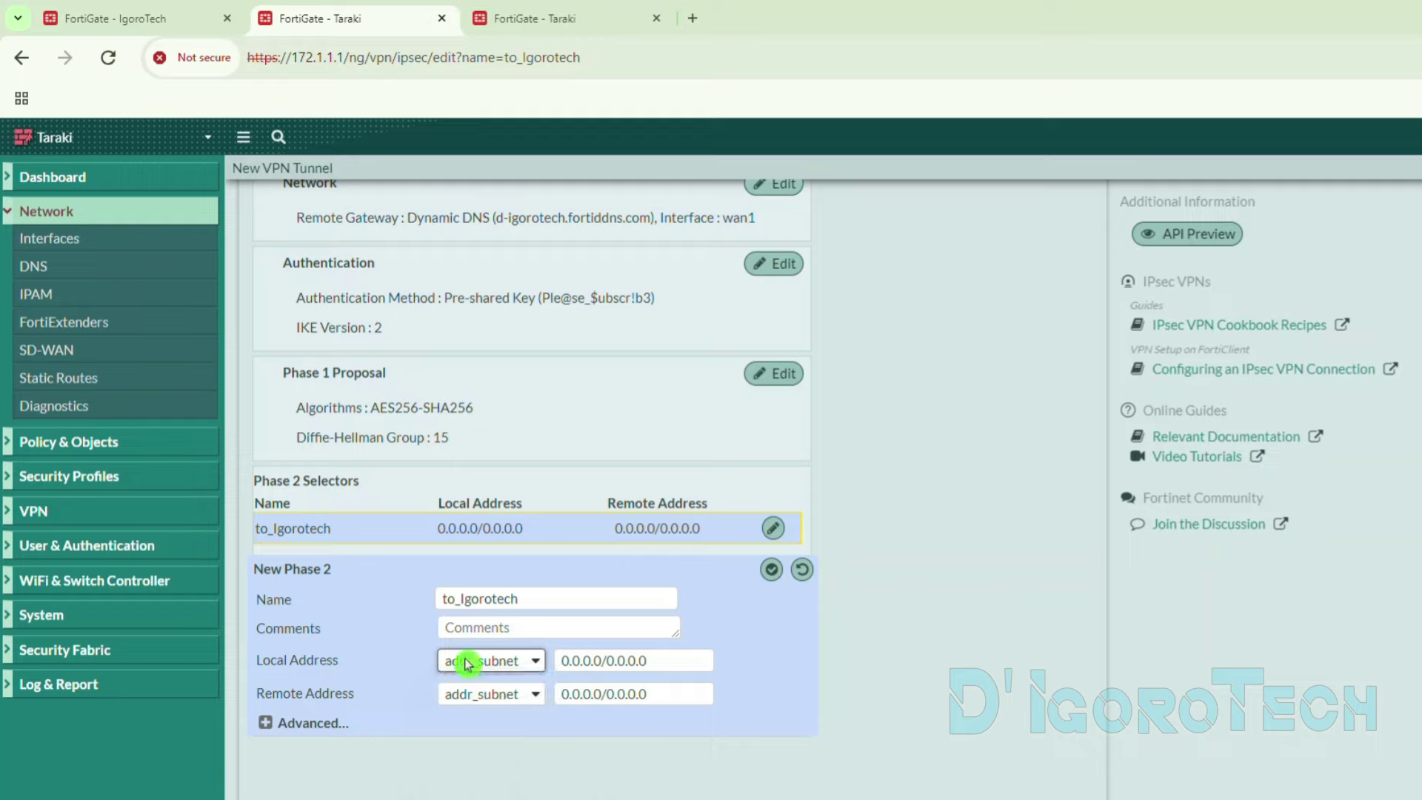
left_click(466, 663)
- Examine the local and remote addresses of the IgoroTech tunnel's Phase 2 selector, then return to the Taraki tunnel form
left_click(70, 440)
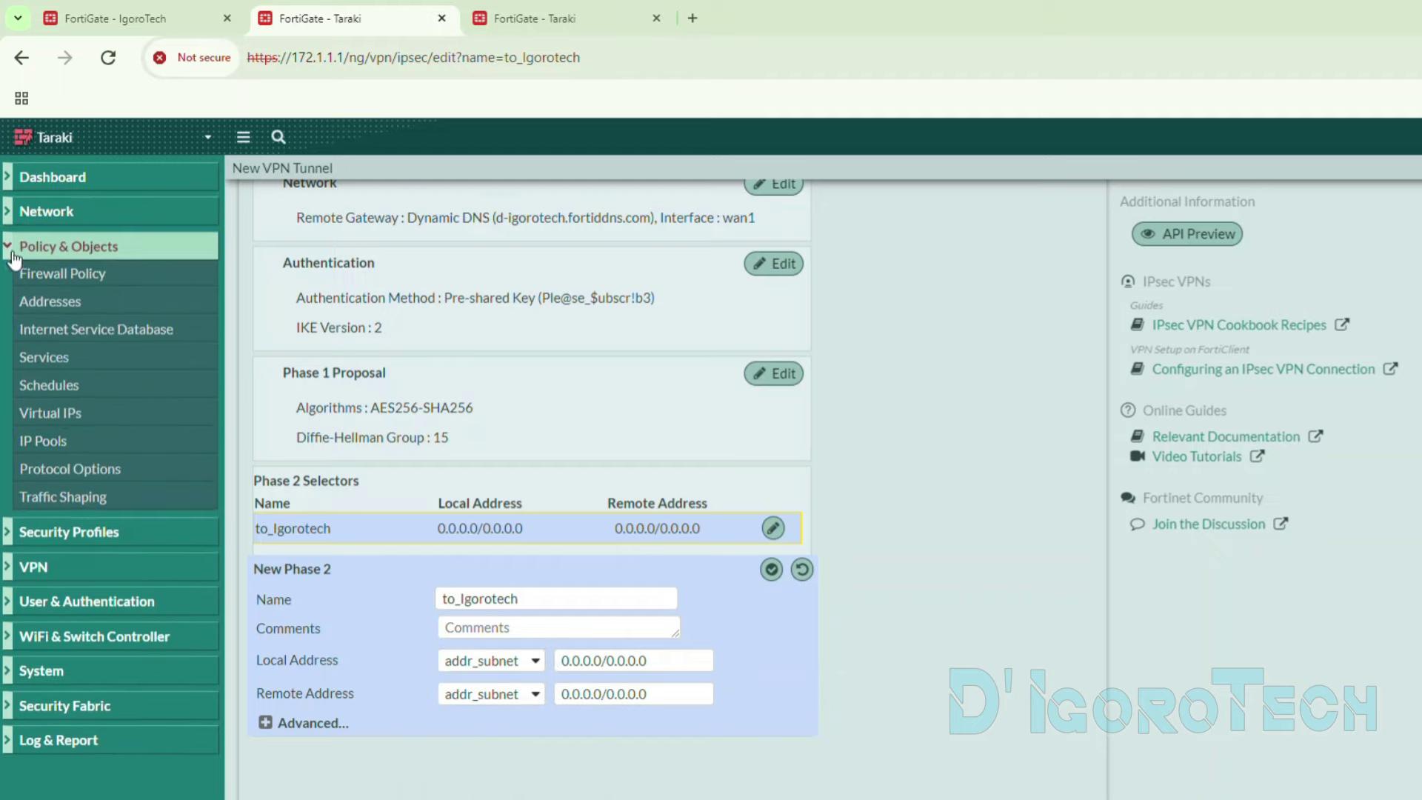
left_click(44, 559)
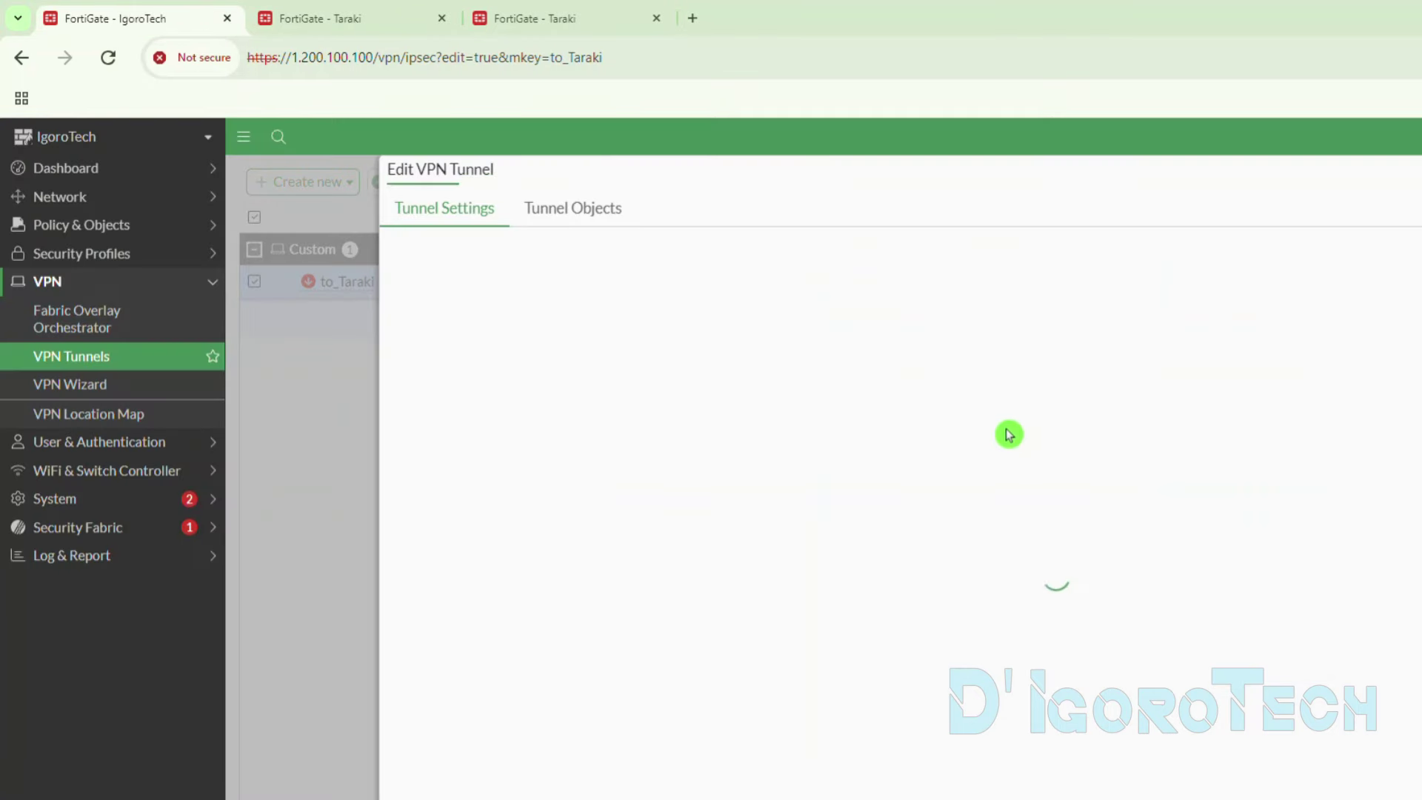
scroll(799, 519, "down", 10)
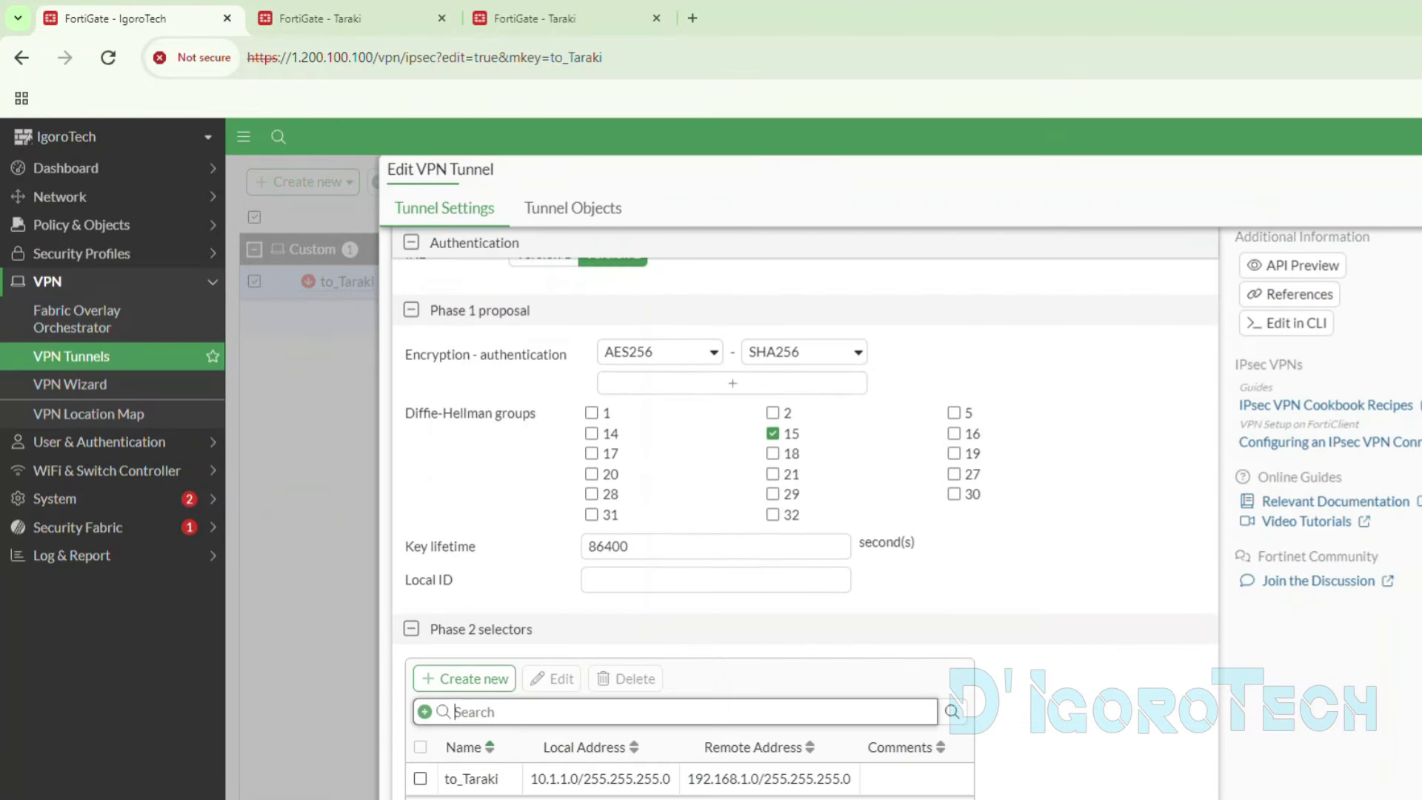
left_click_drag(547, 638, 434, 638)
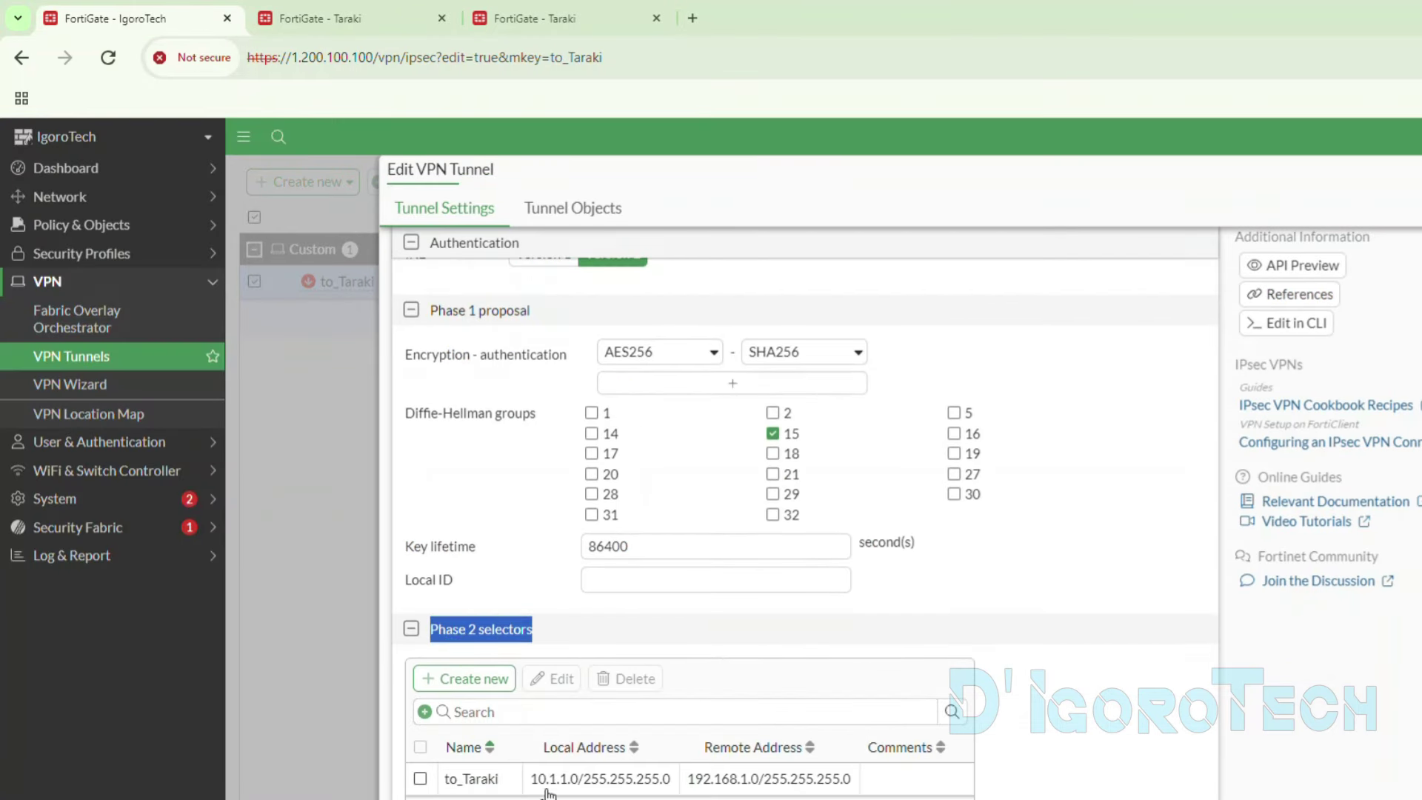
left_click(591, 786)
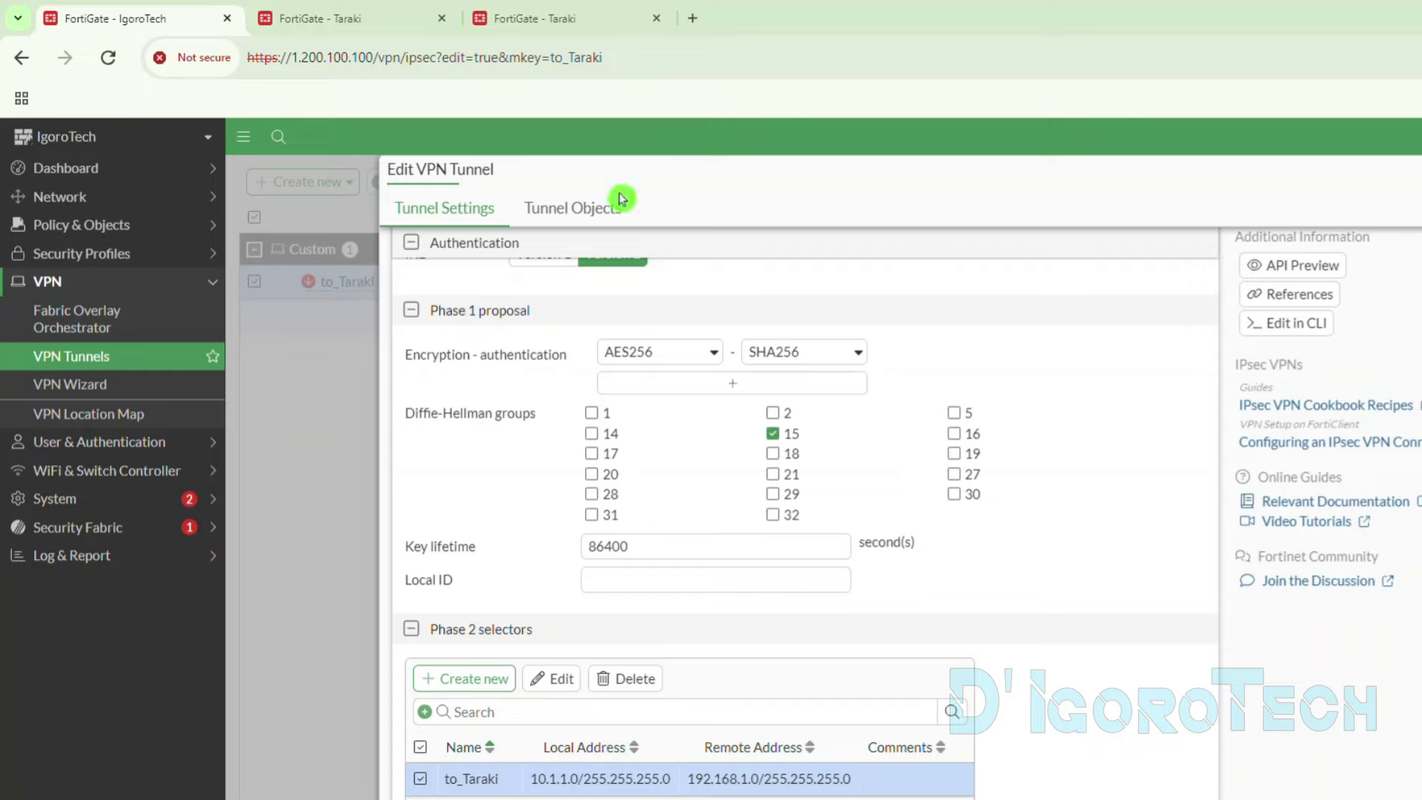
left_click(382, 18)
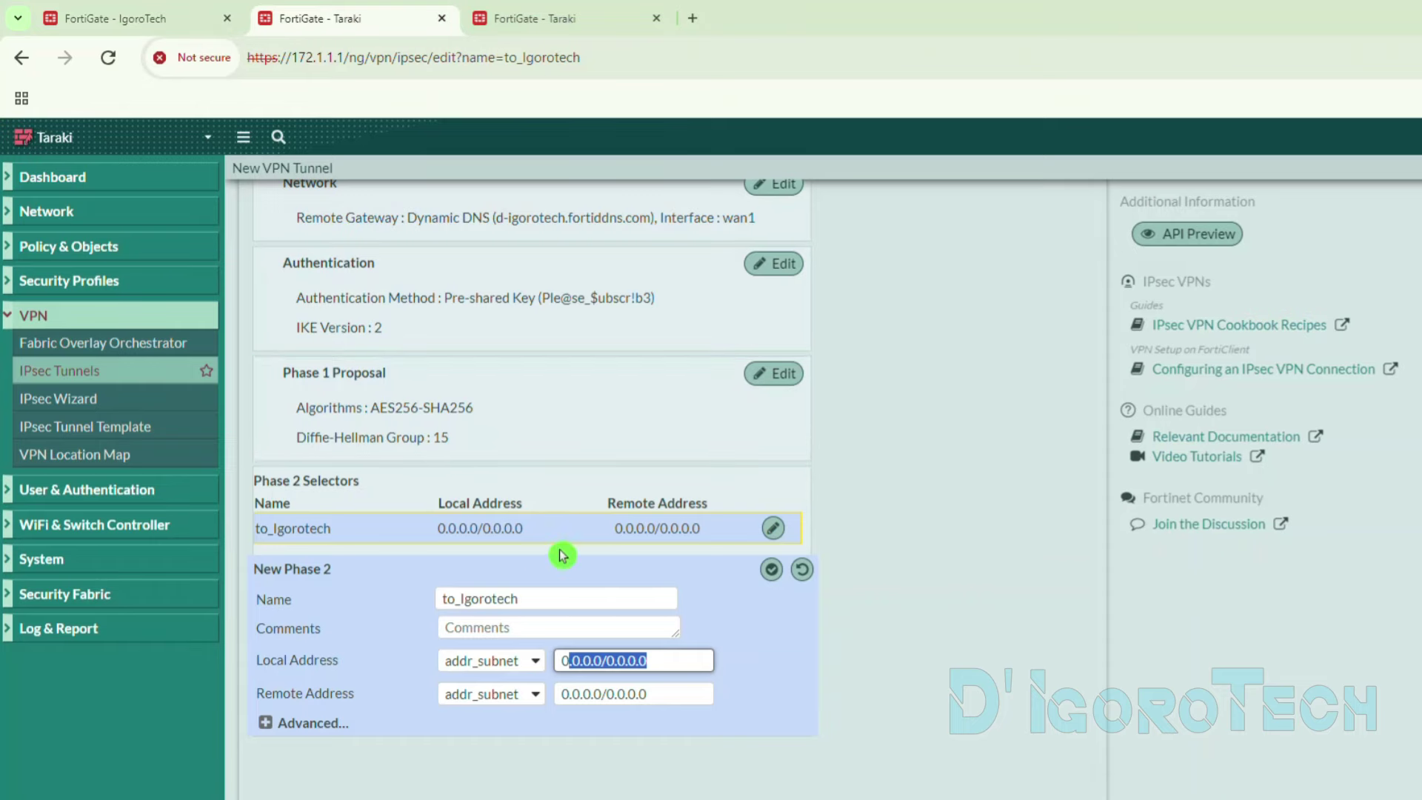
- Check the subnet of Taraki's internal interface and set the Phase 2 selector's local address to 192.168.1.0/24
left_click(523, 23)
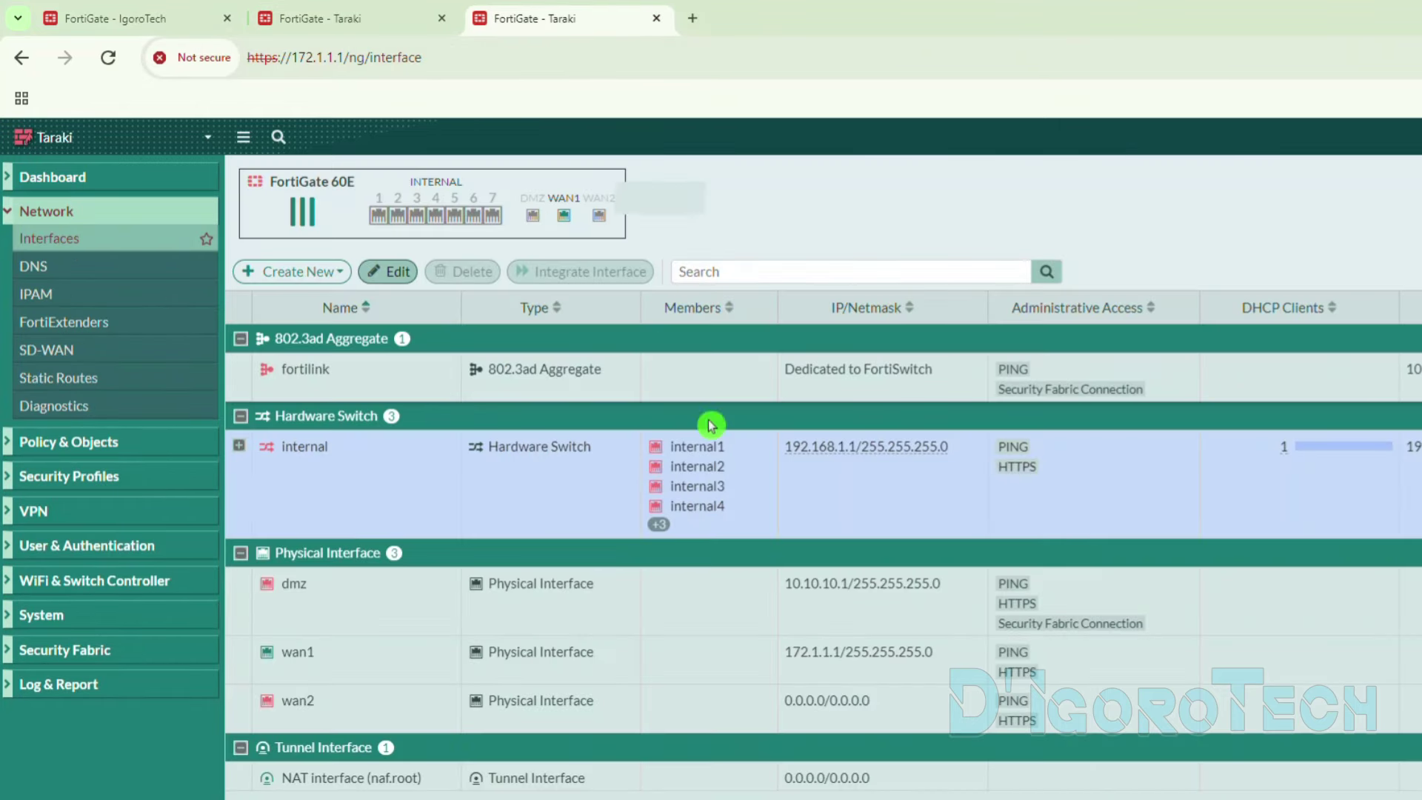
double_click(803, 448)
left_click_drag(814, 447, 857, 446)
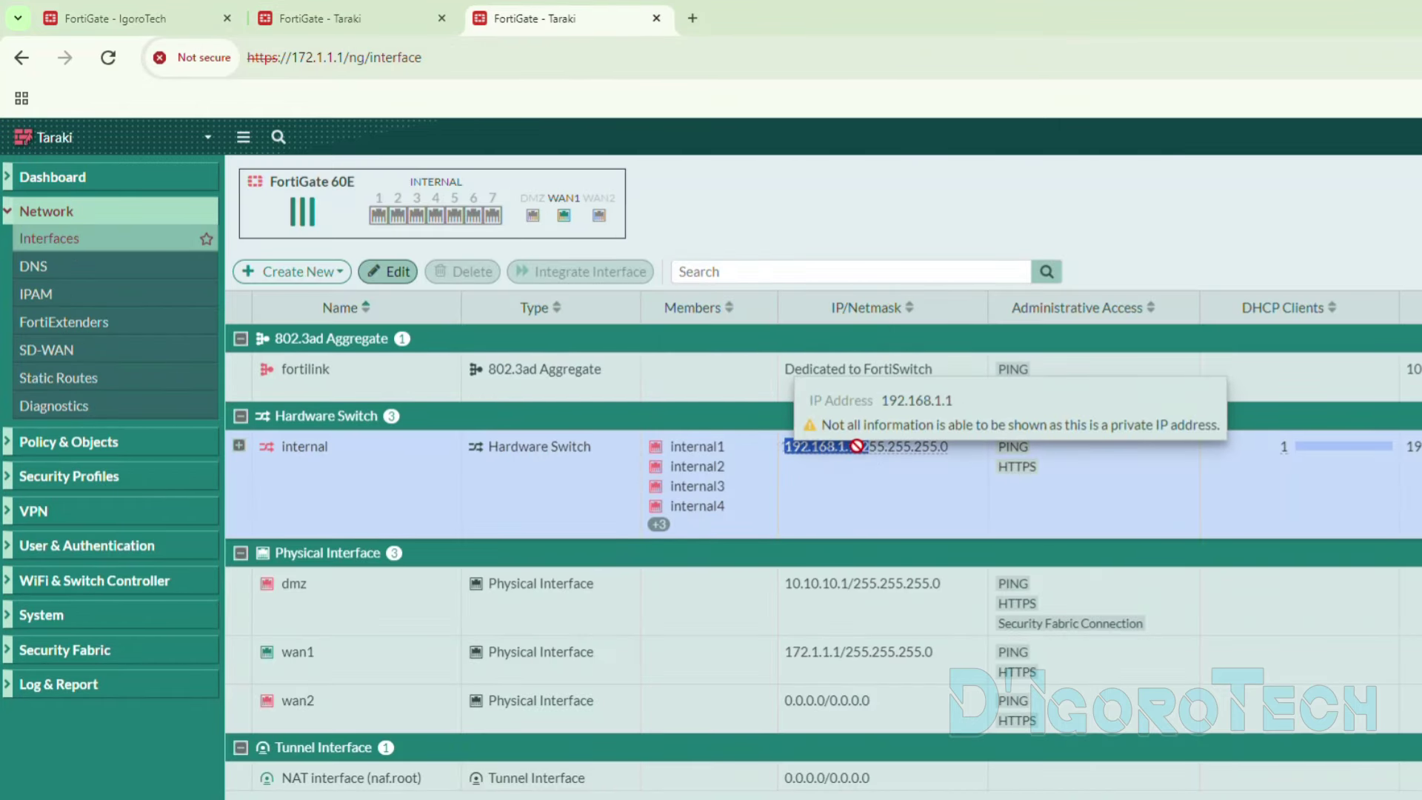
double_click(784, 448)
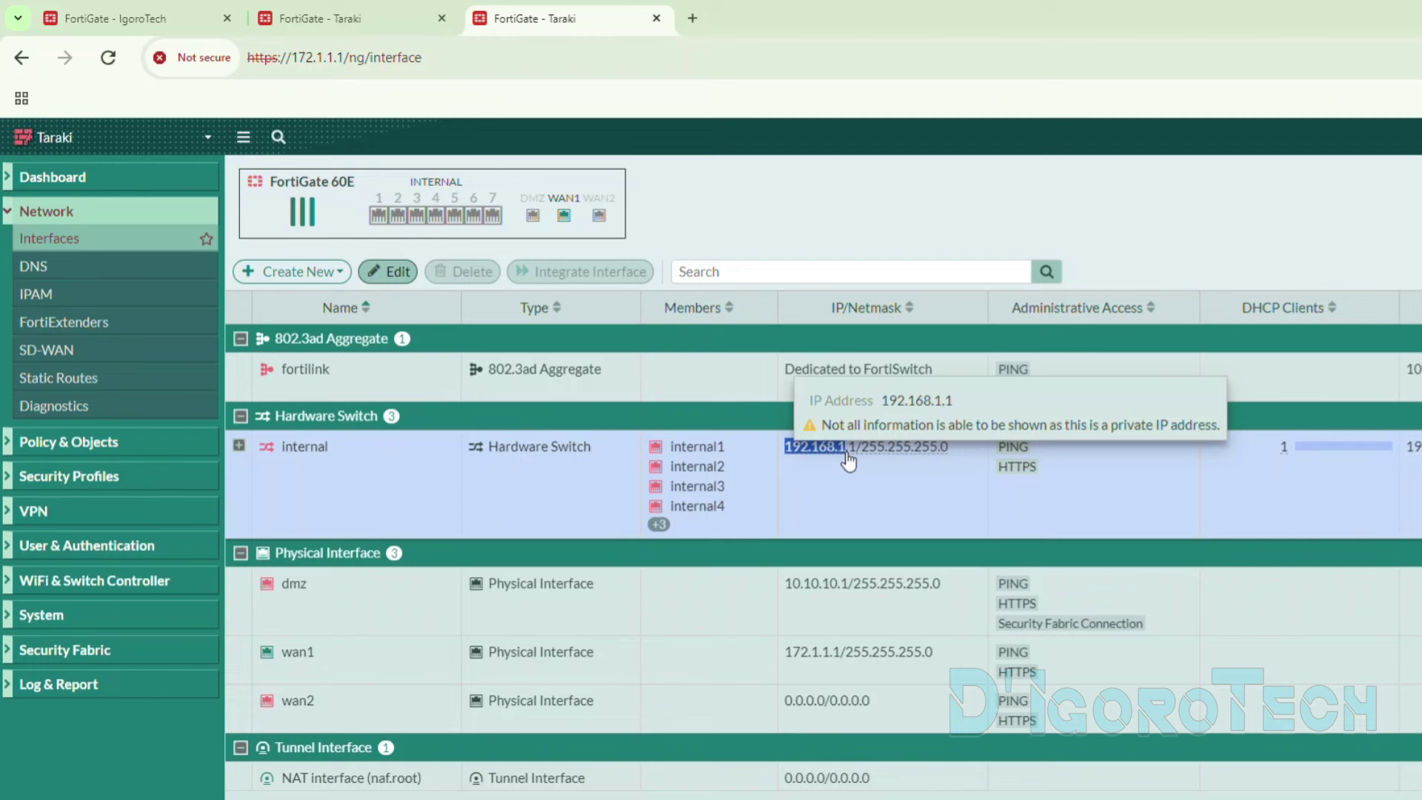
left_click(404, 26)
triple_click(655, 661)
type("192.168.1")
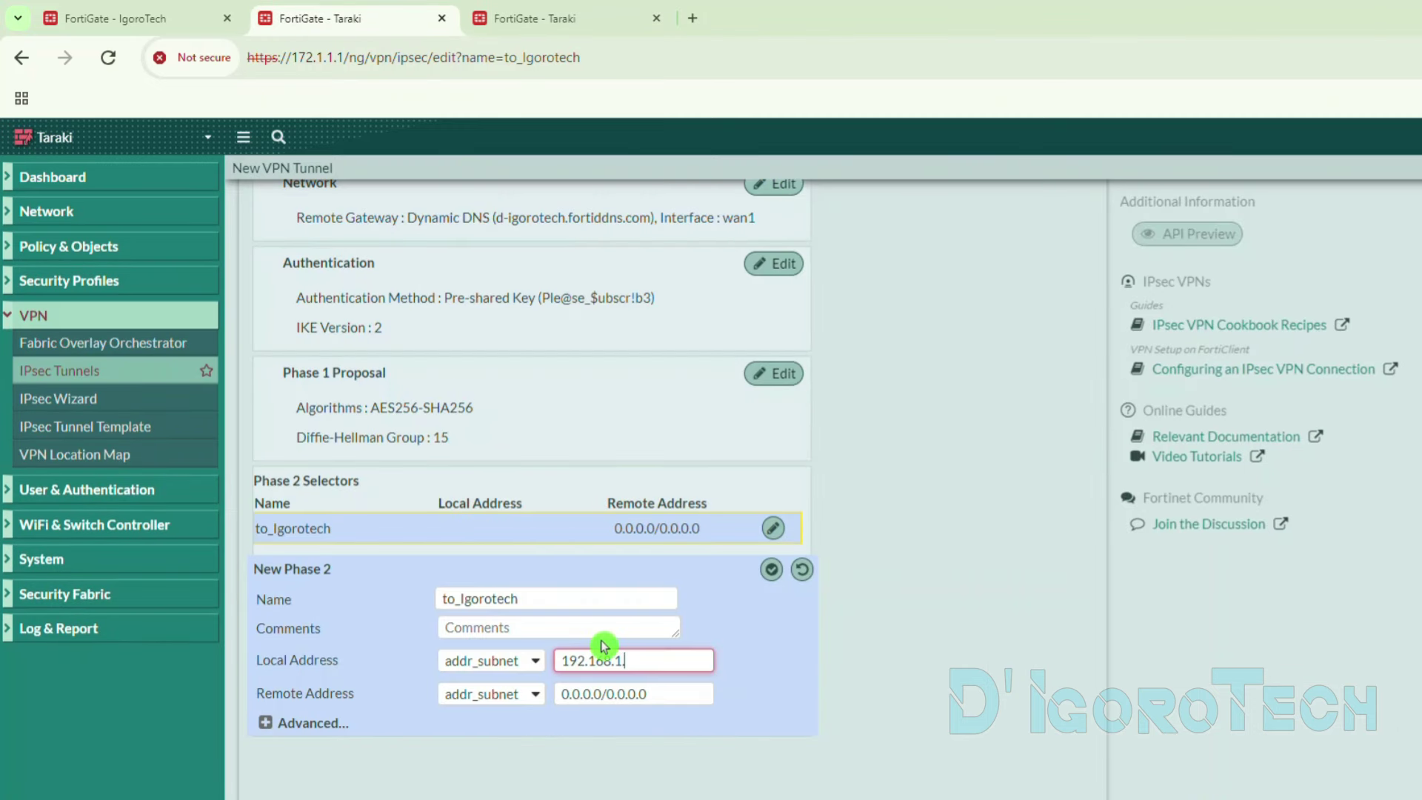
type(".0/24")
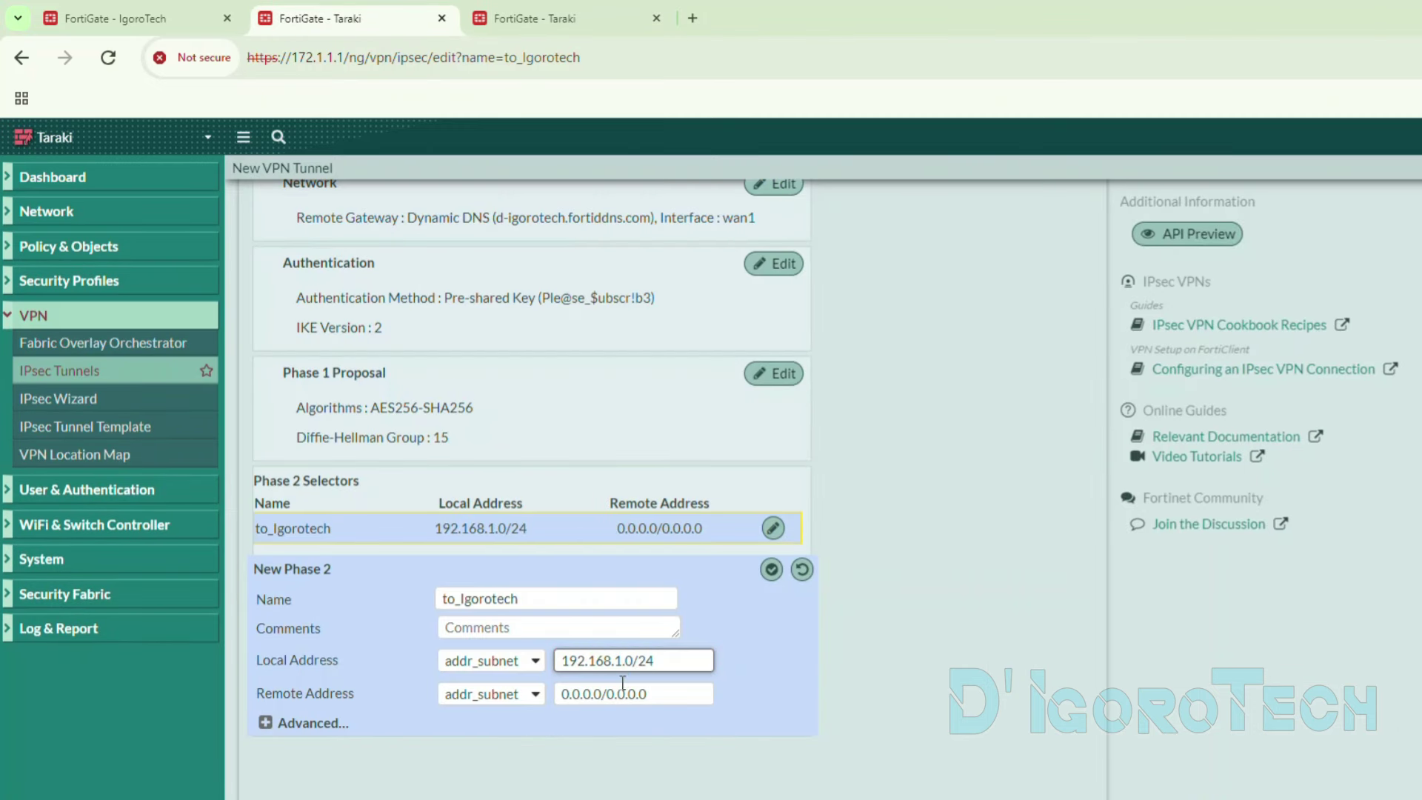
- Look up the subnet of IgoroTech's internal interface and set the Taraki Phase 2 selector's remote address to 10.1.1.0/24
key("ctrl+Page_Up")
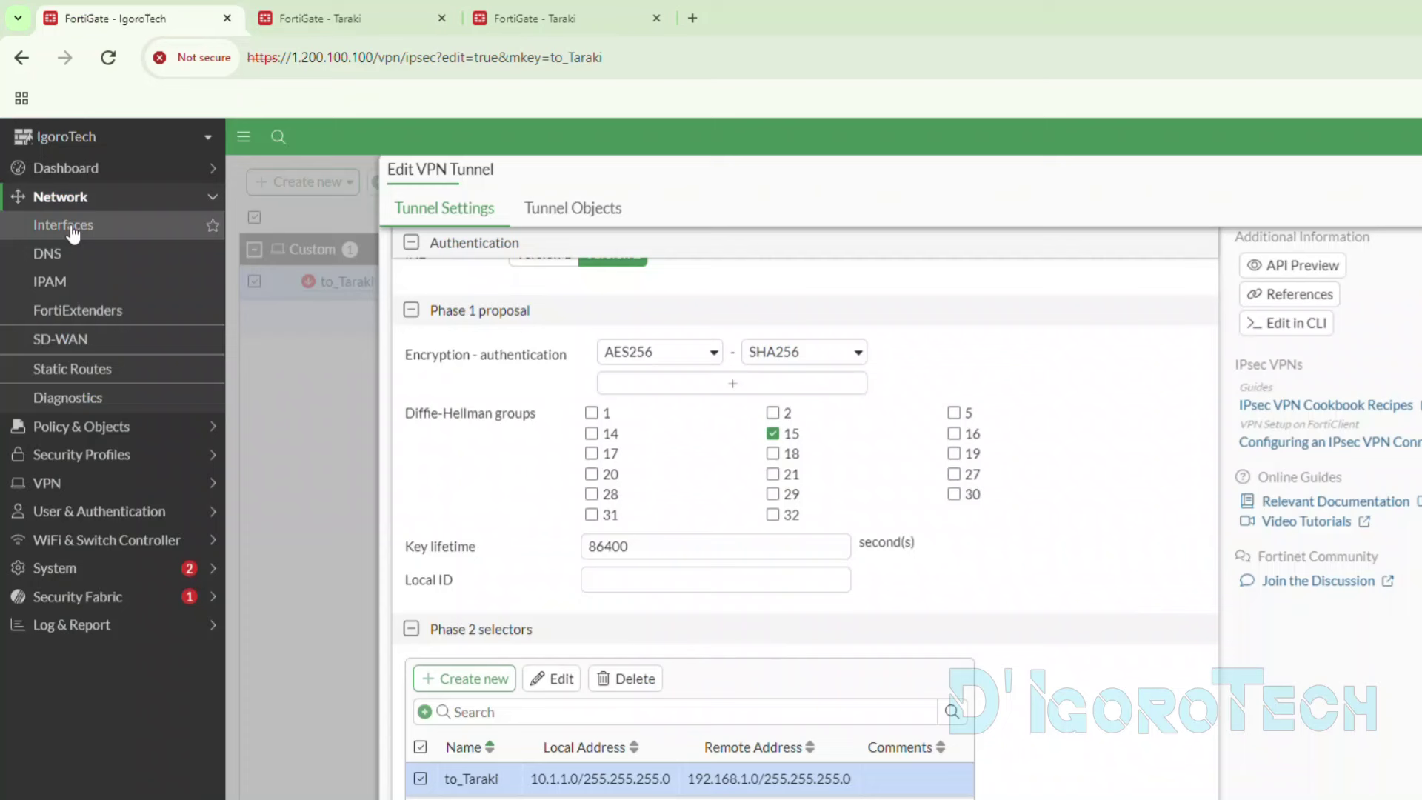
right_click(72, 232)
left_click(97, 241)
key("ctrl+Tab")
left_click_drag(730, 711, 765, 725)
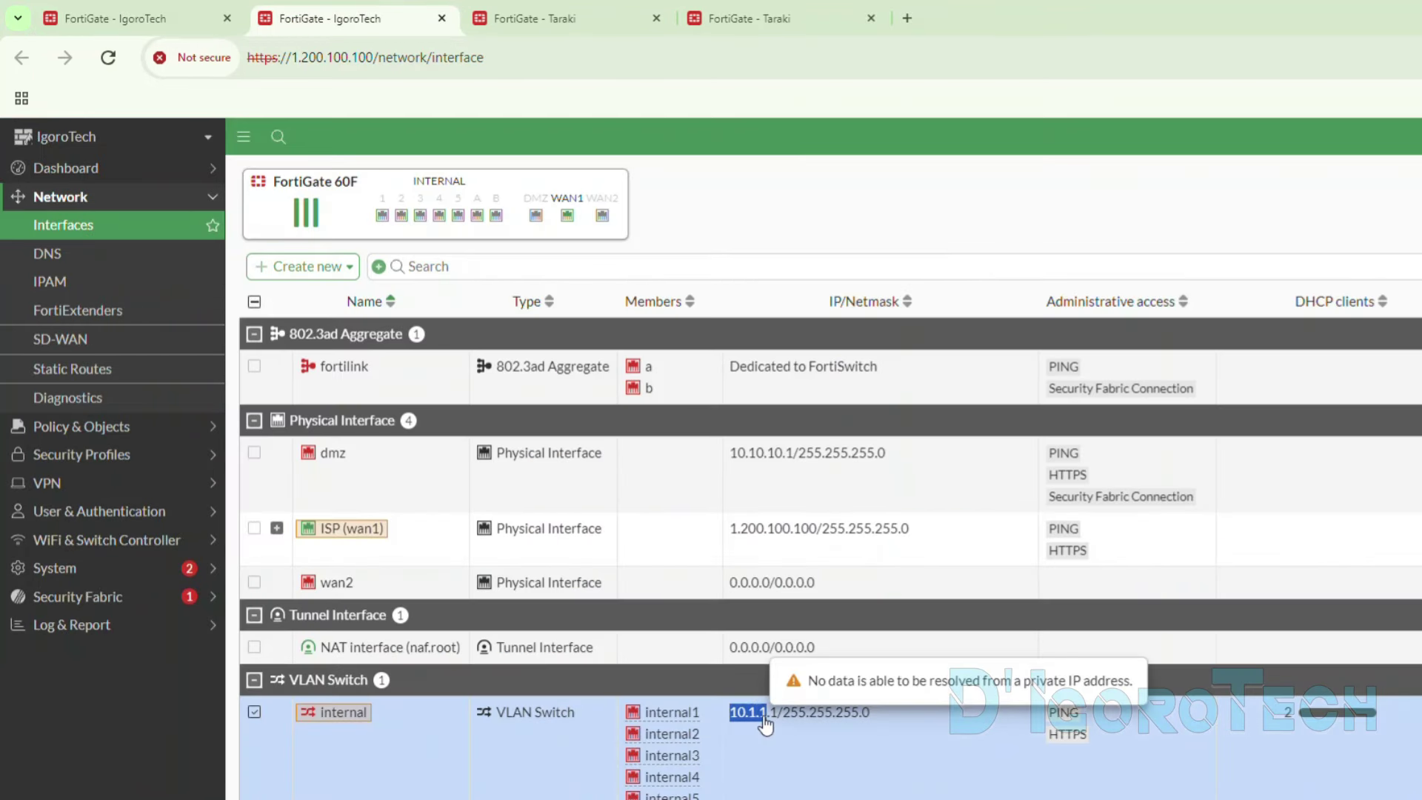
key("ctrl+c")
key("ctrl+Tab")
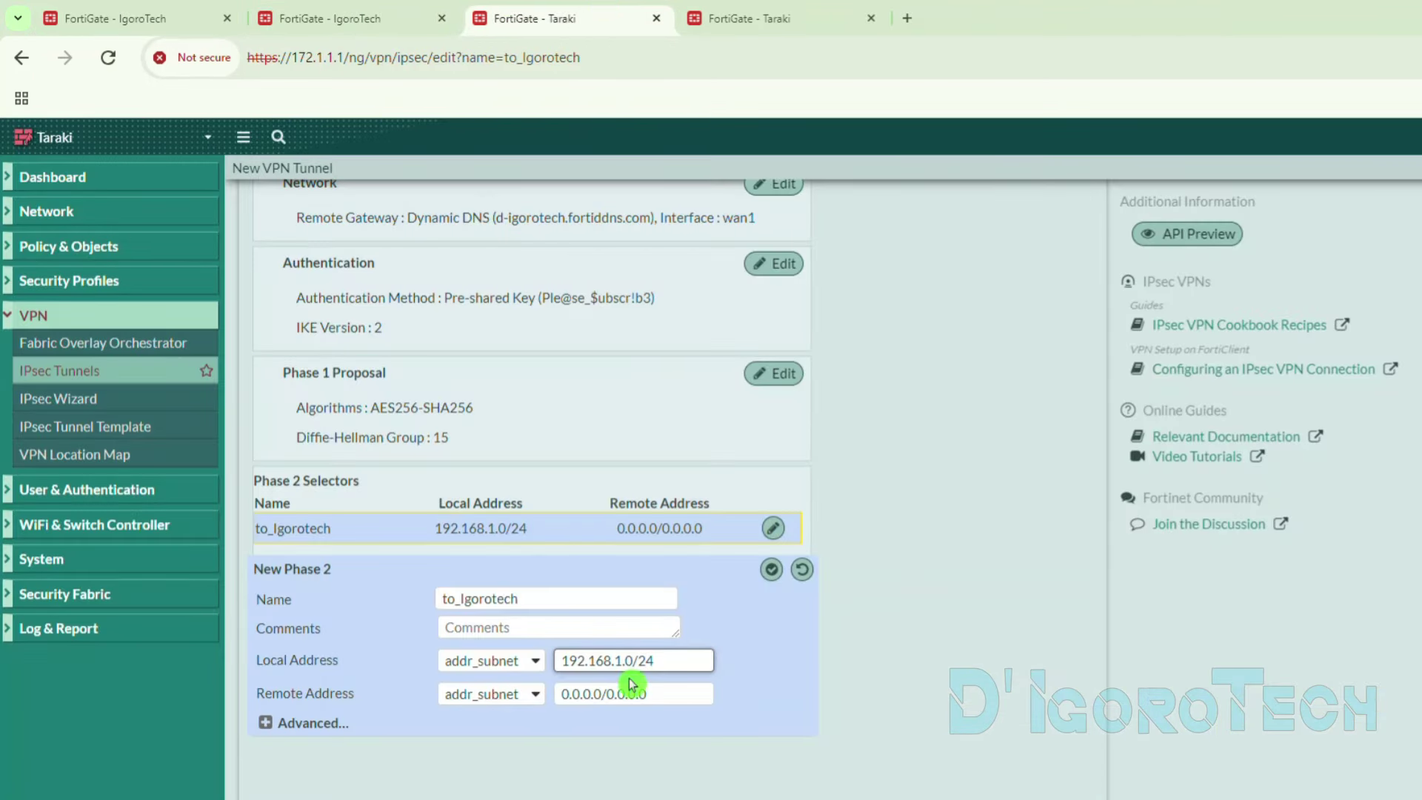
left_click_drag(647, 694, 533, 694)
key("ctrl+v")
type("0/24")
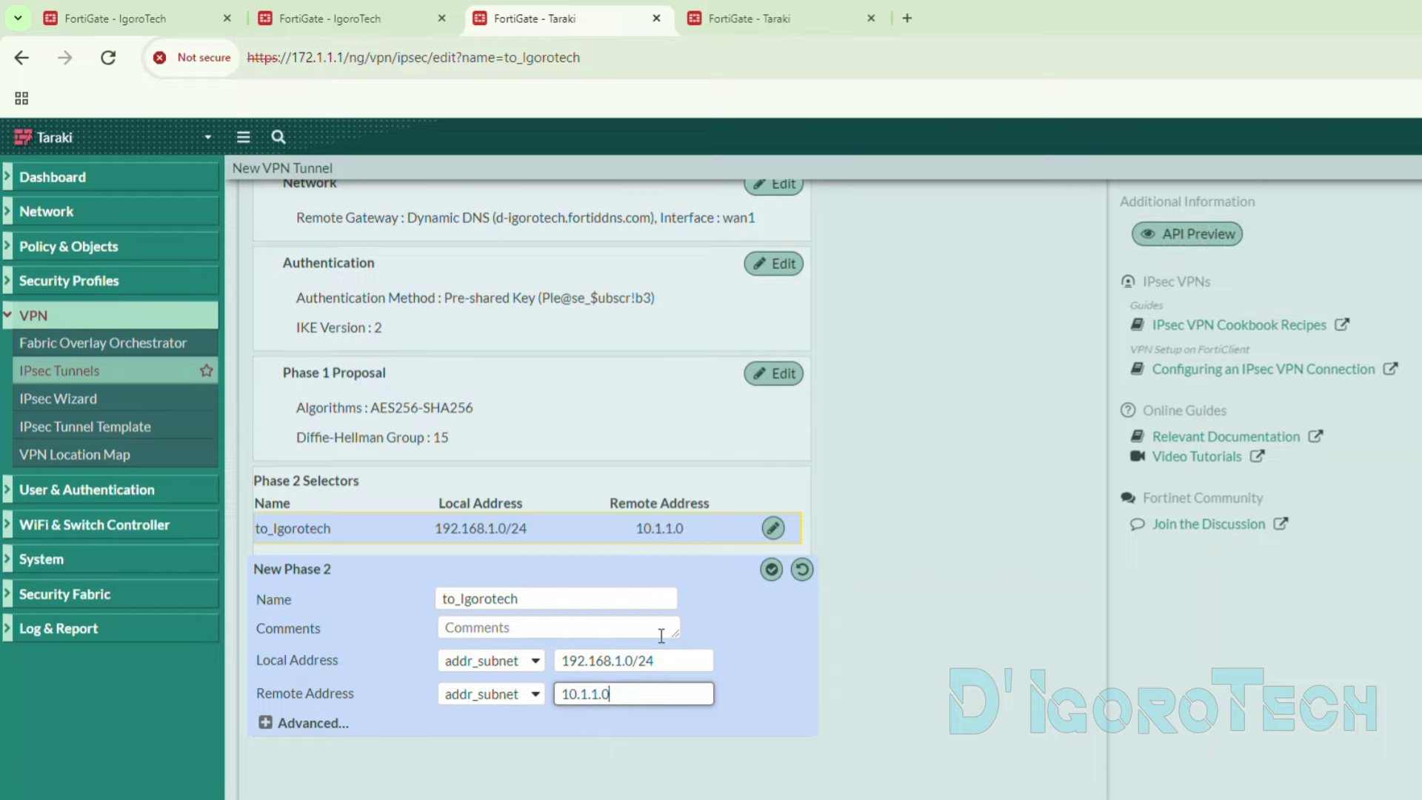
- Expand the Taraki selector's advanced settings, then examine the IgoroTech selector's encryption, authentication, Diffie-Hellman group and key lifetime settings
left_click(308, 724)
scroll(368, 679, "down", 3)
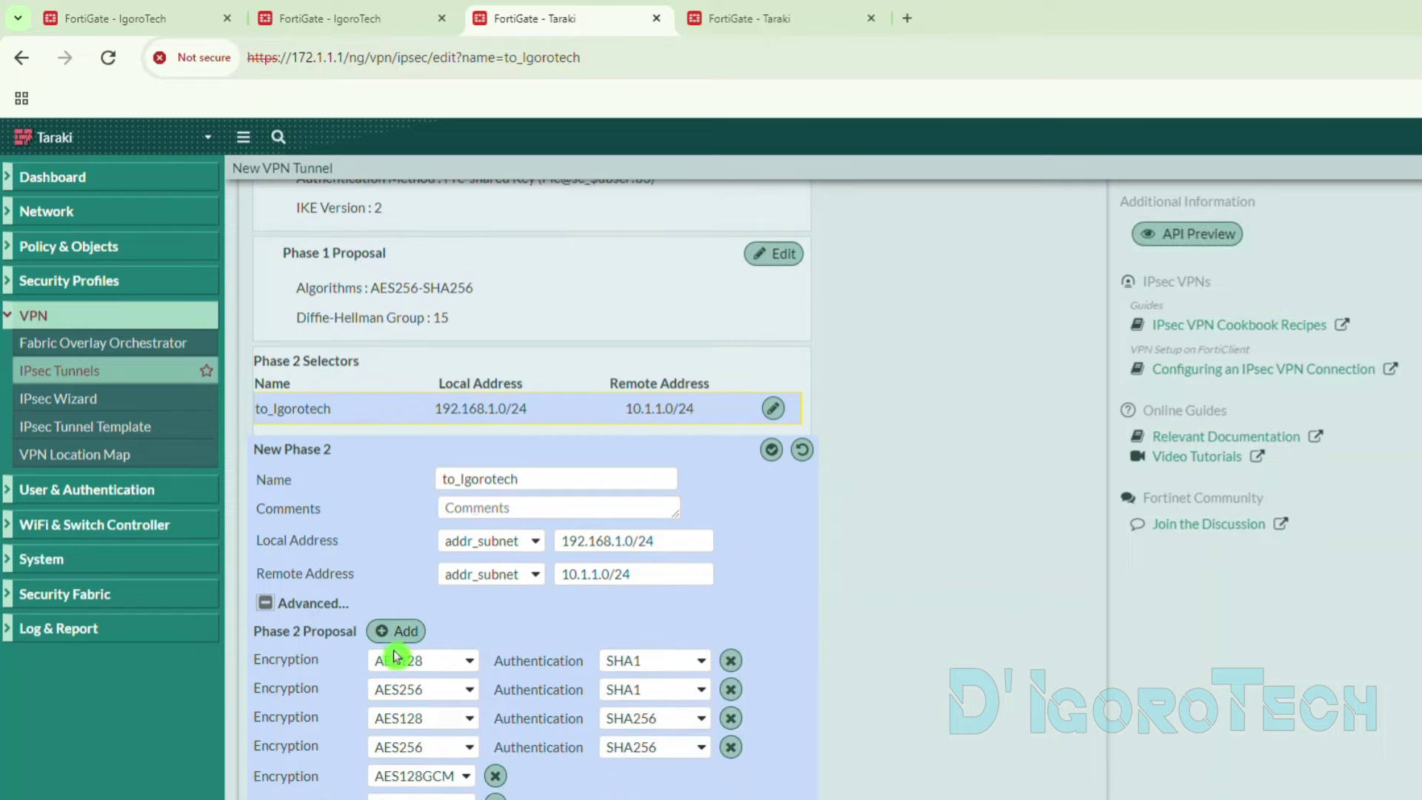
left_click(442, 19)
left_click(185, 18)
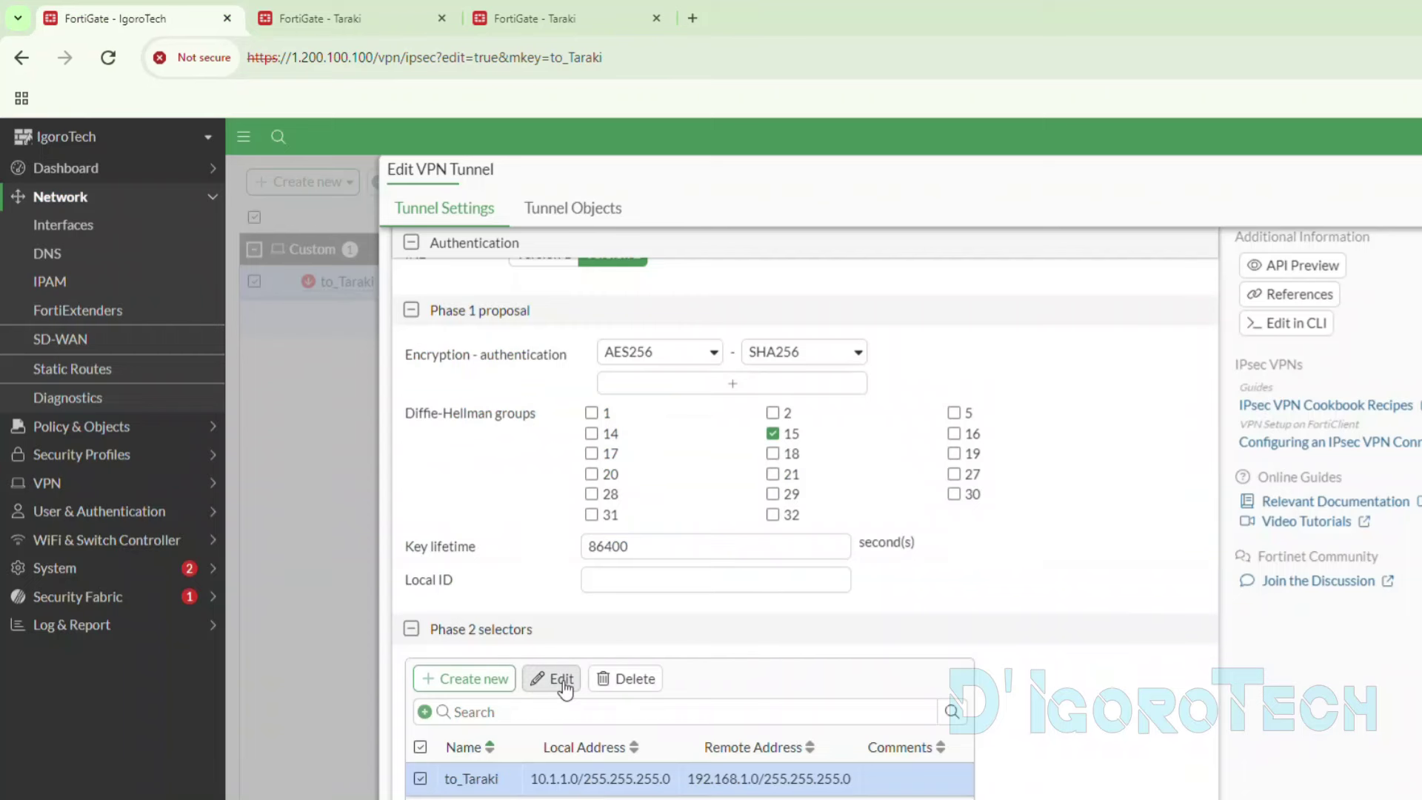
left_click(570, 683)
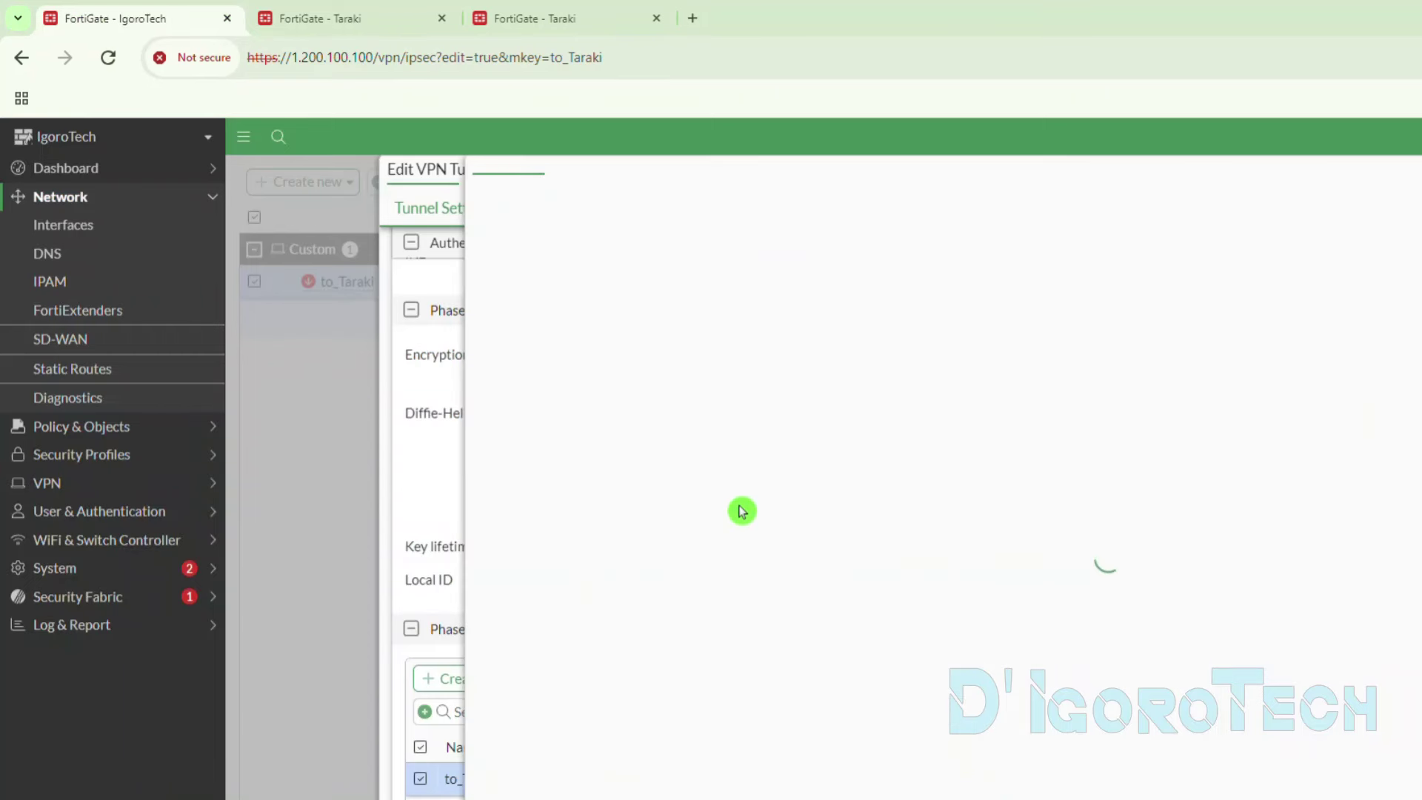
scroll(818, 461, "down", 5)
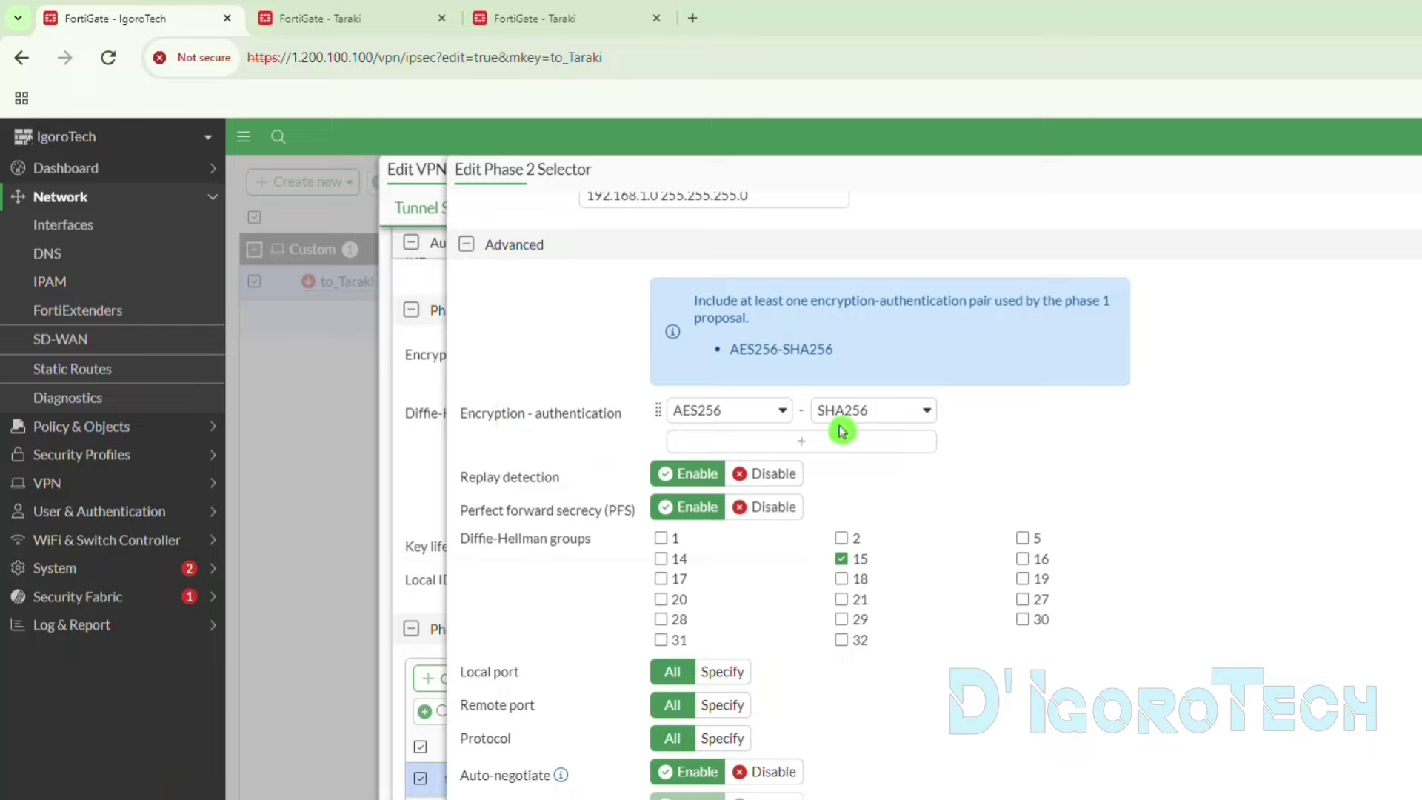
left_click_drag(460, 549, 587, 546)
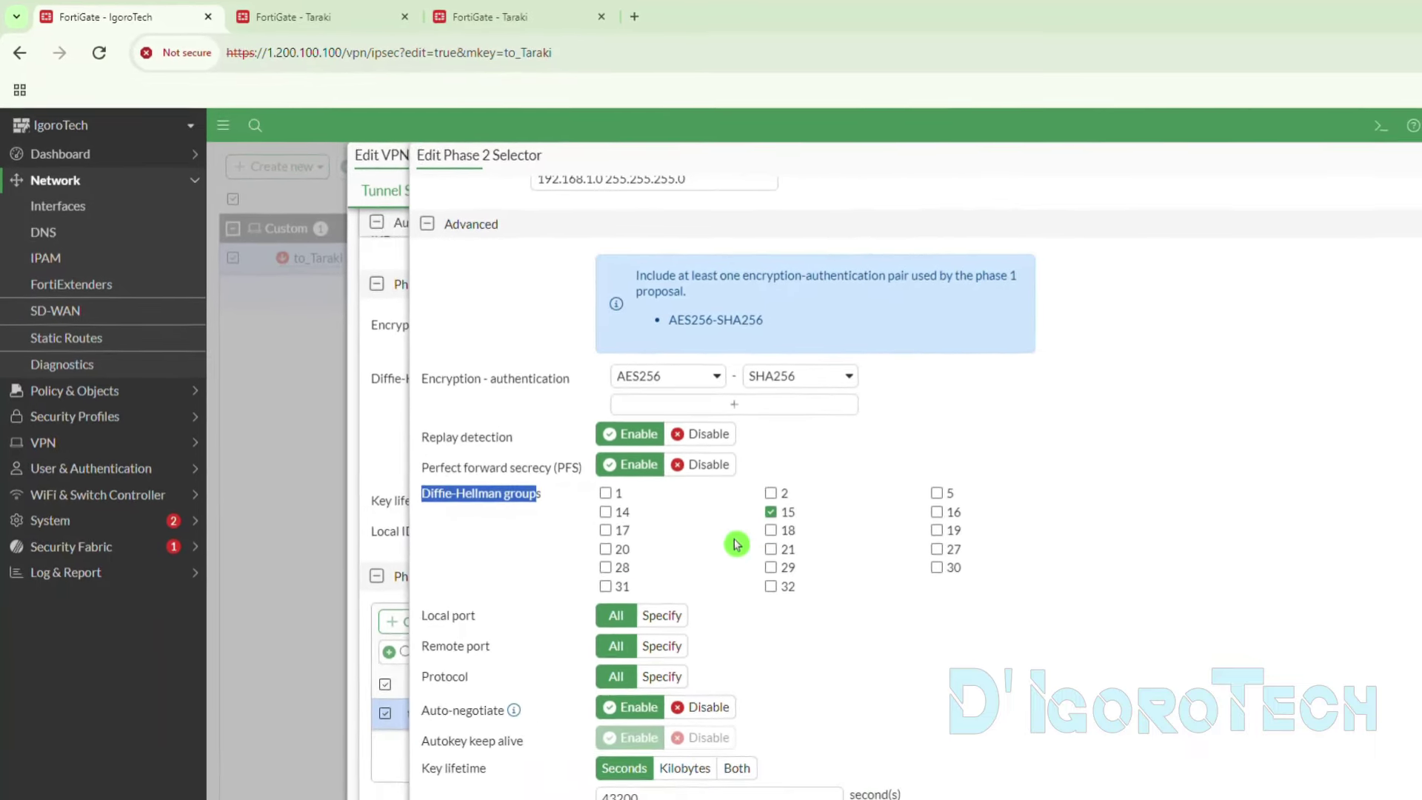
left_click(575, 799)
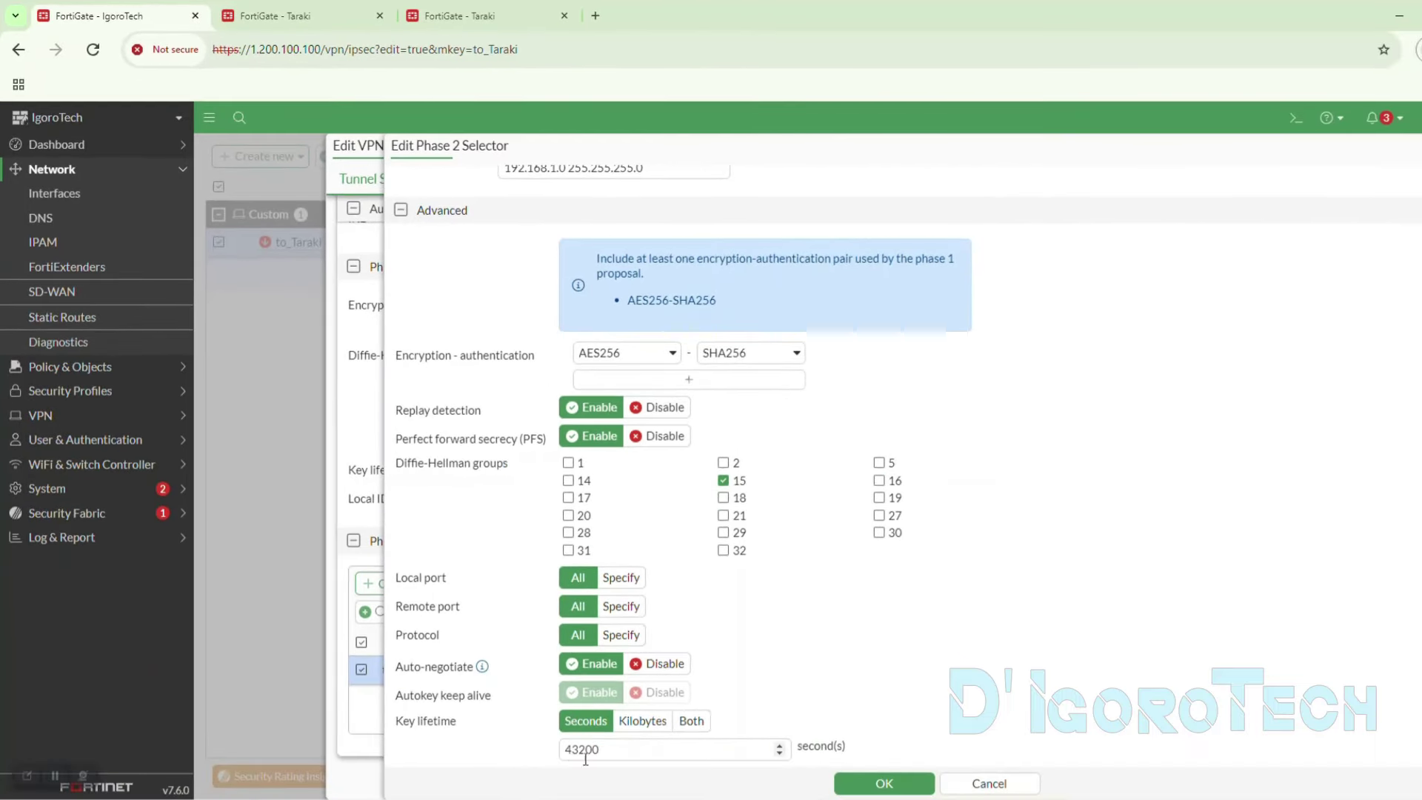
left_click(600, 750)
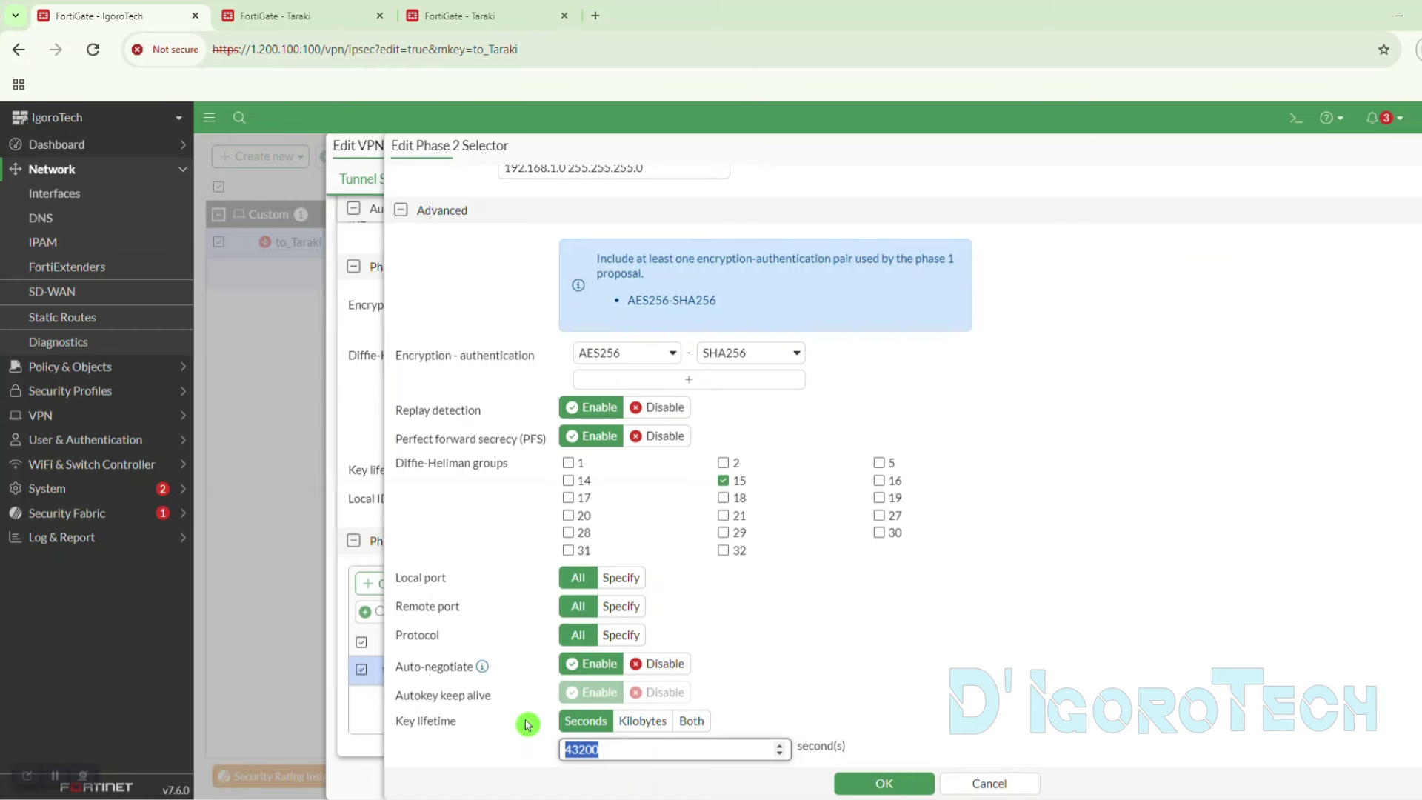
- Remove every Phase 2 proposal from the Taraki selector except the first AES128 and SHA1 pair
left_click(338, 16)
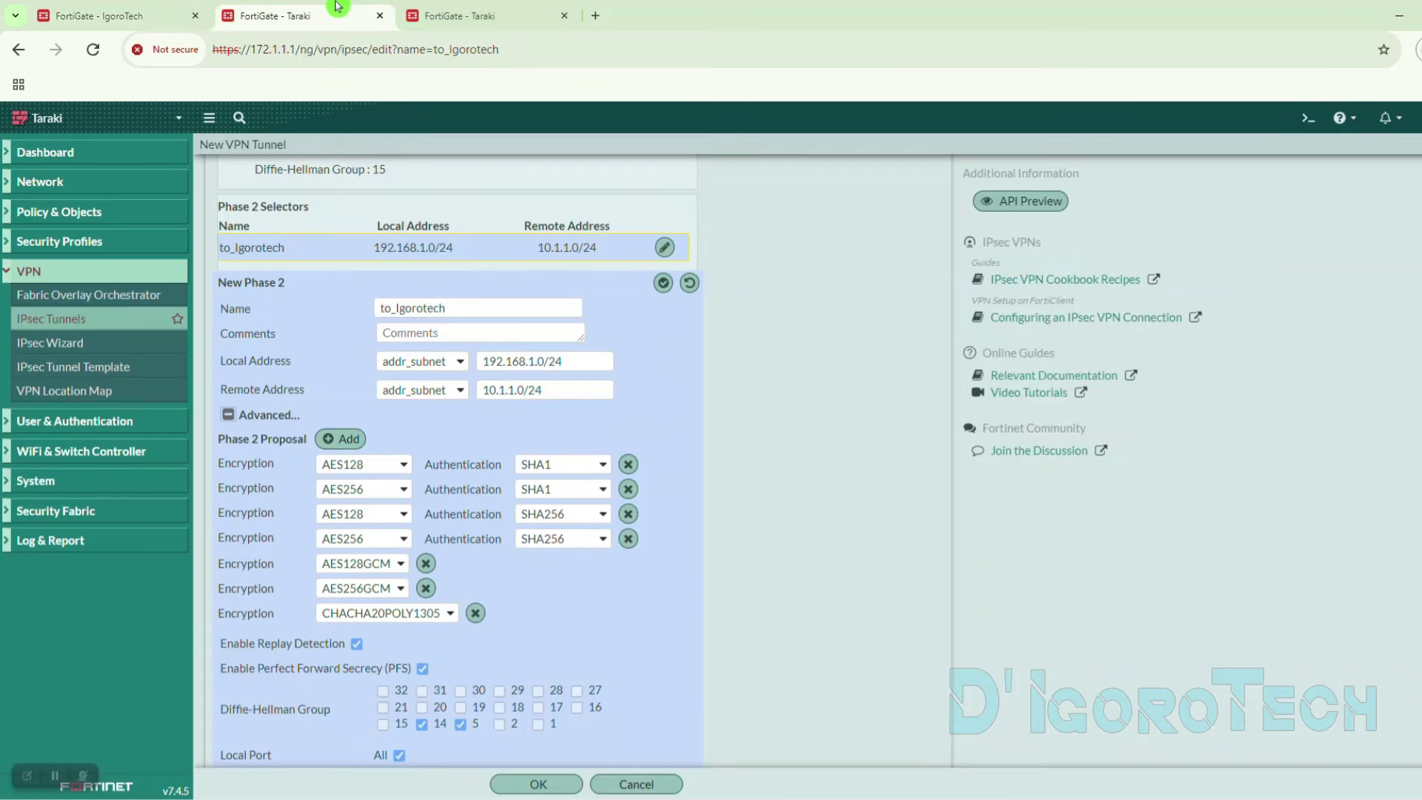
left_click(627, 490)
left_click(628, 490)
left_click(627, 490)
left_click(426, 490)
left_click(425, 490)
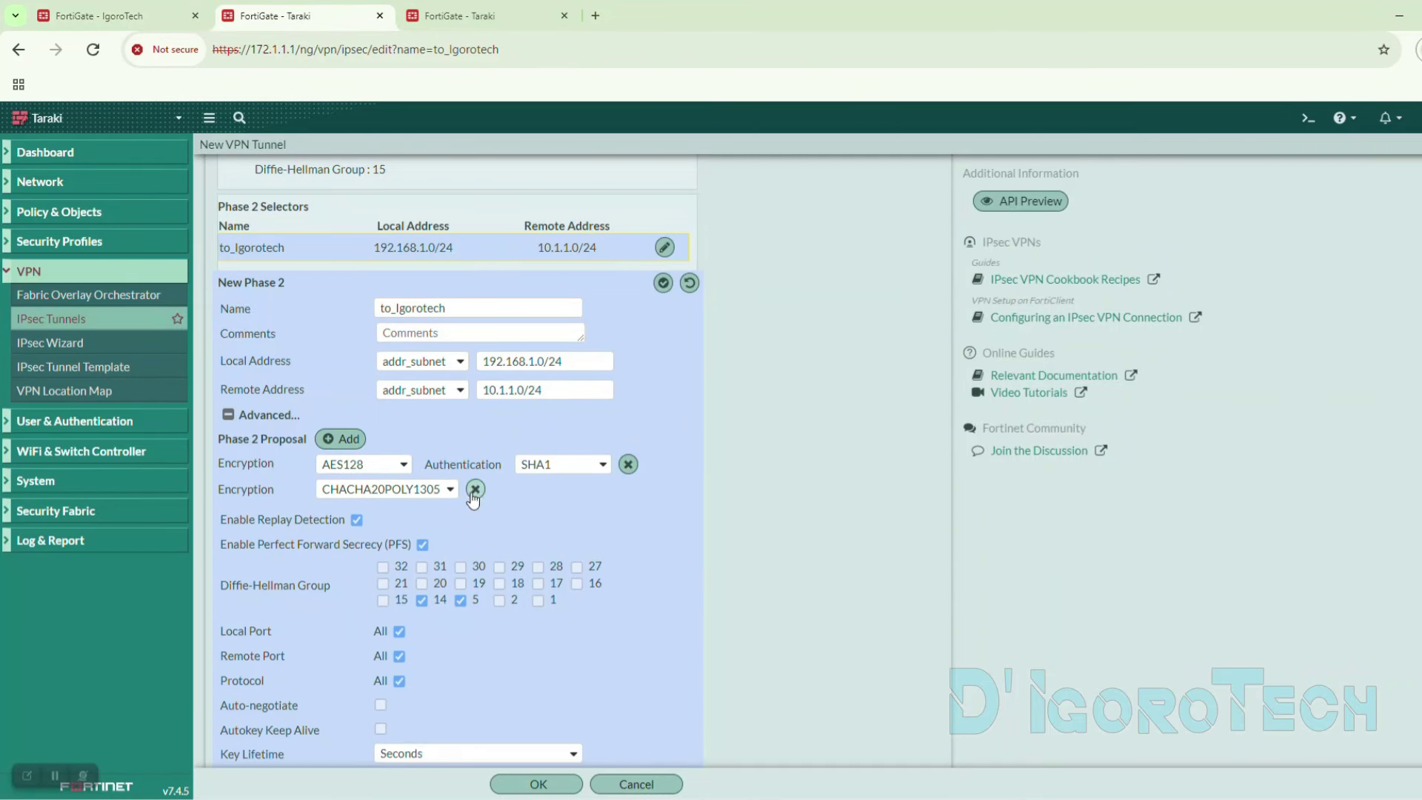
left_click(475, 490)
- Set the remaining Phase 2 proposal to AES256 encryption with SHA256 authentication
left_click_drag(219, 478, 289, 473)
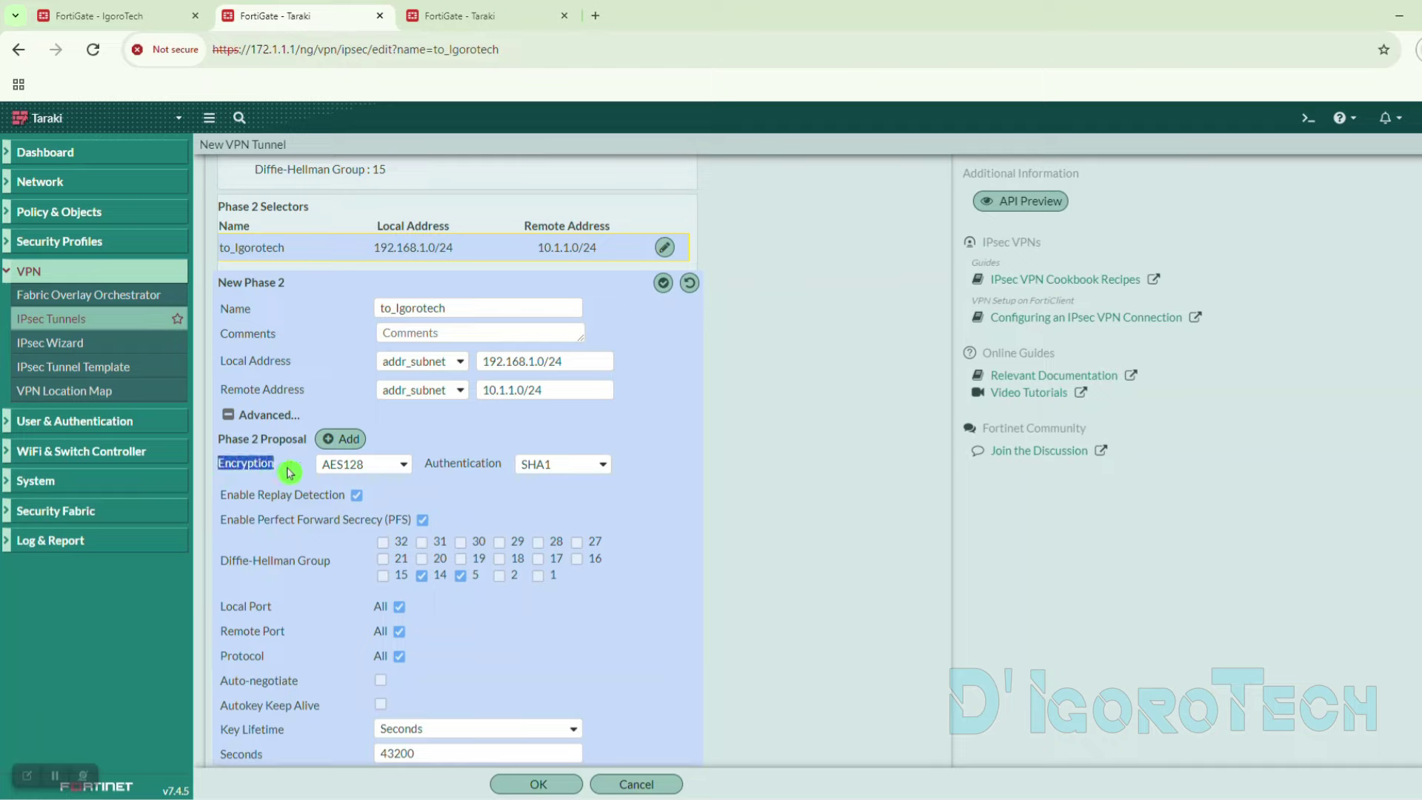
left_click(352, 472)
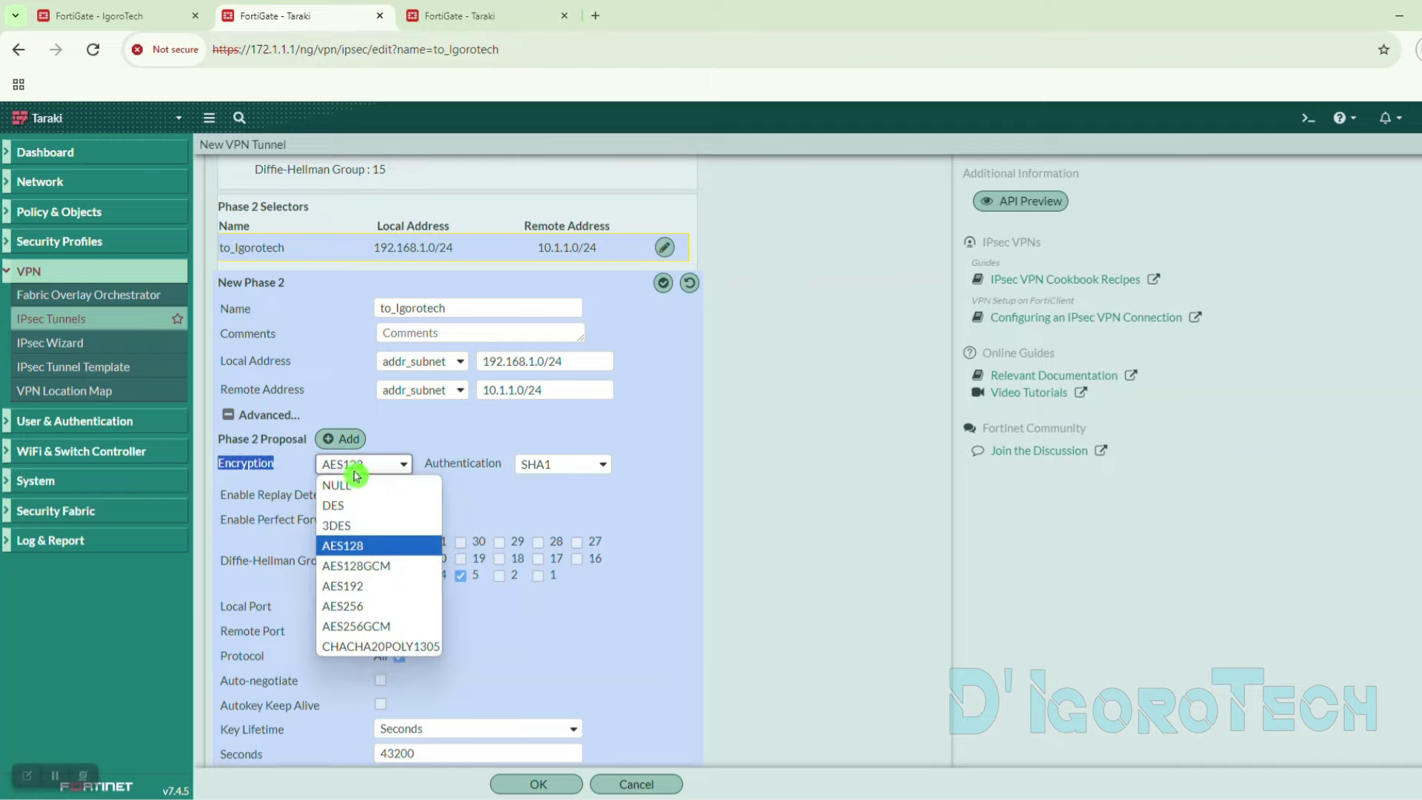
left_click(357, 601)
left_click_drag(425, 463, 496, 465)
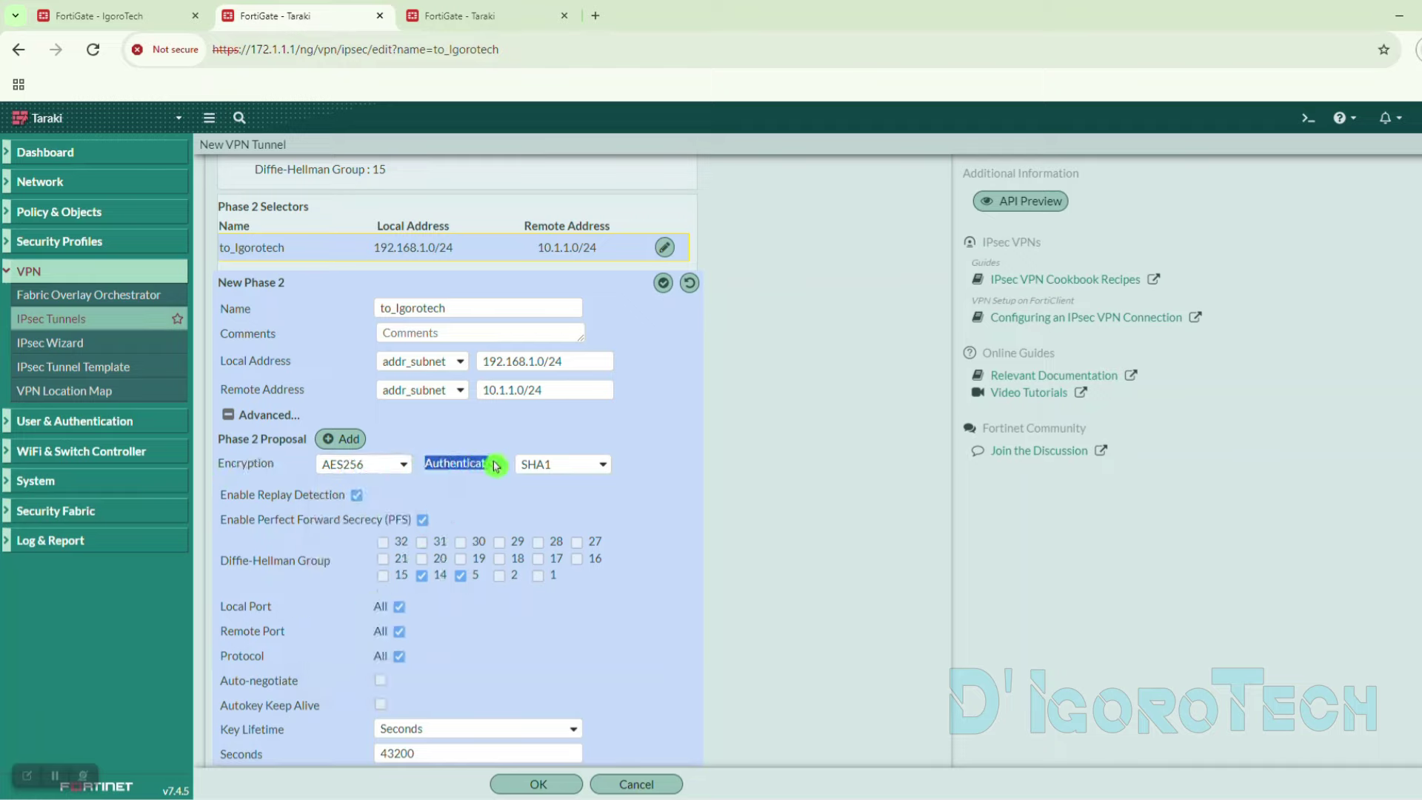
left_click(541, 467)
left_click(540, 543)
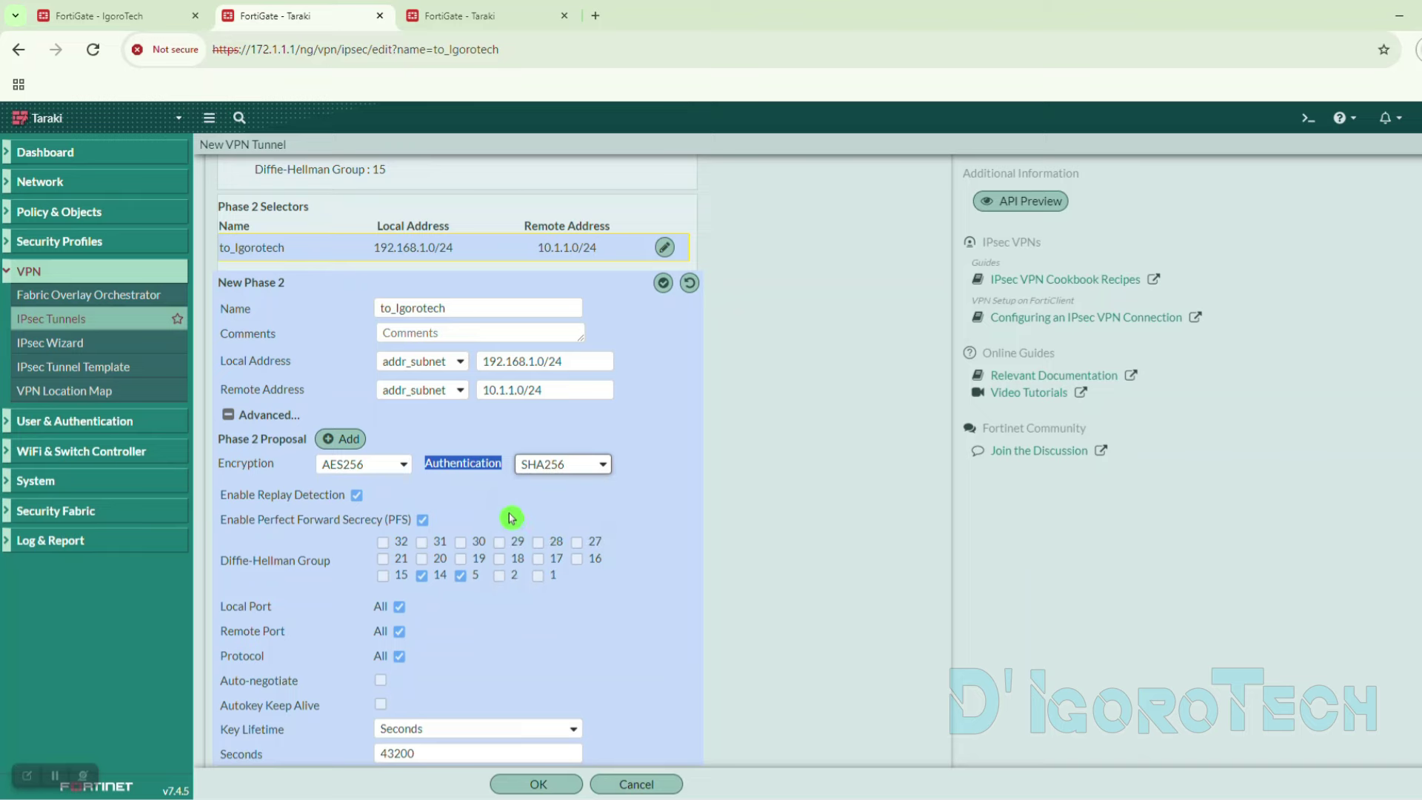
- Select only Diffie-Hellman group 15 for Phase 2 and enable auto-negotiate, checking against the IgoroTech selector
left_click(494, 491)
left_click(421, 575)
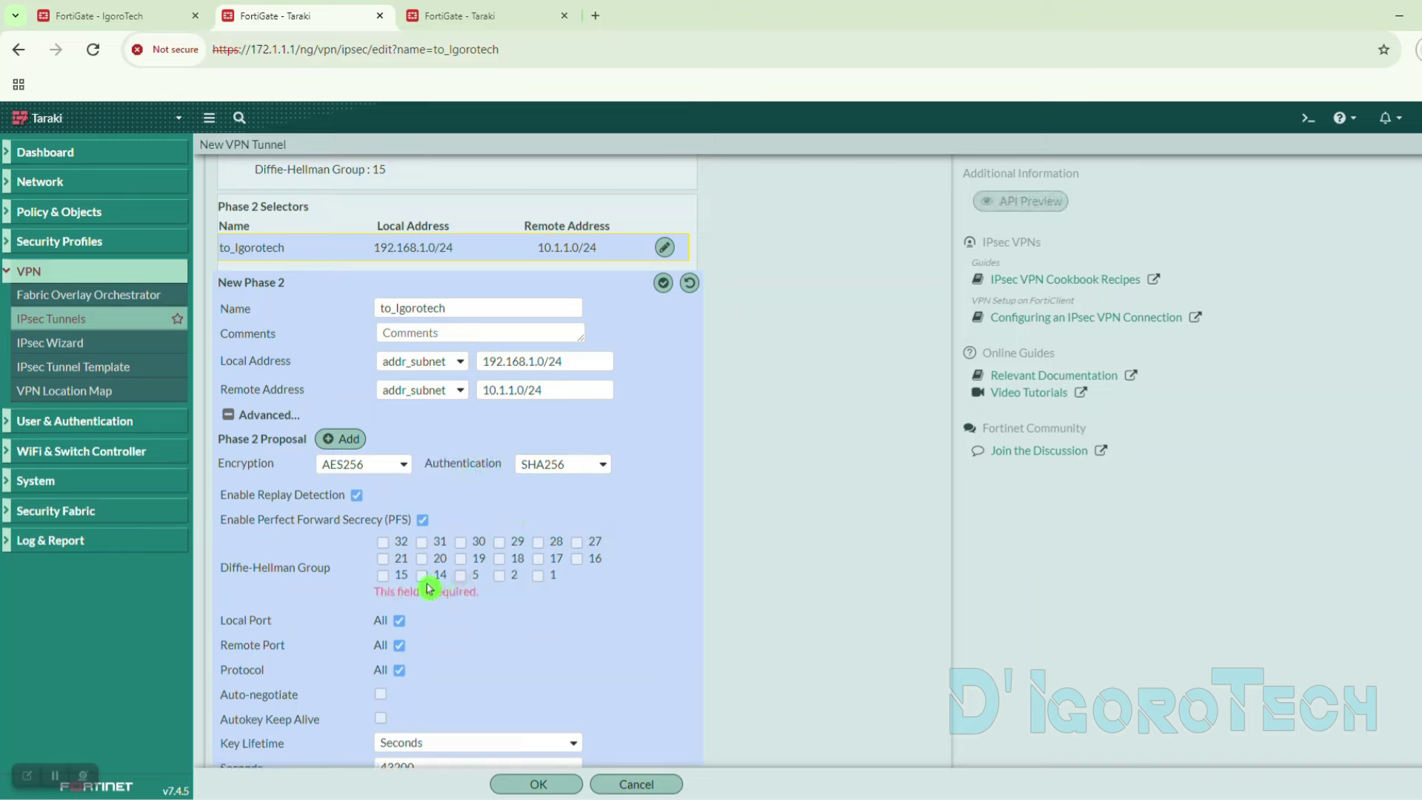
left_click(383, 575)
key("ctrl+shift+Tab")
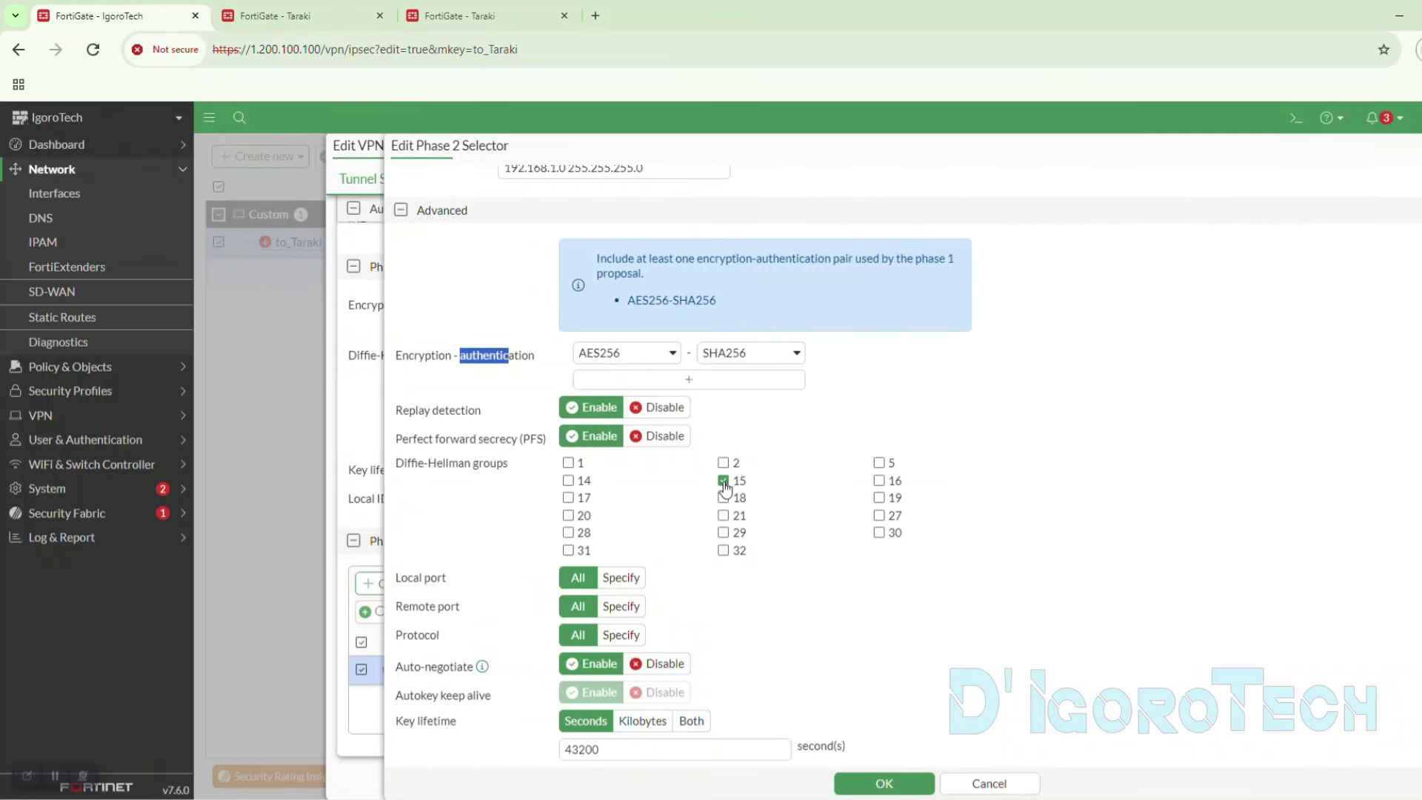
key("ctrl+Tab")
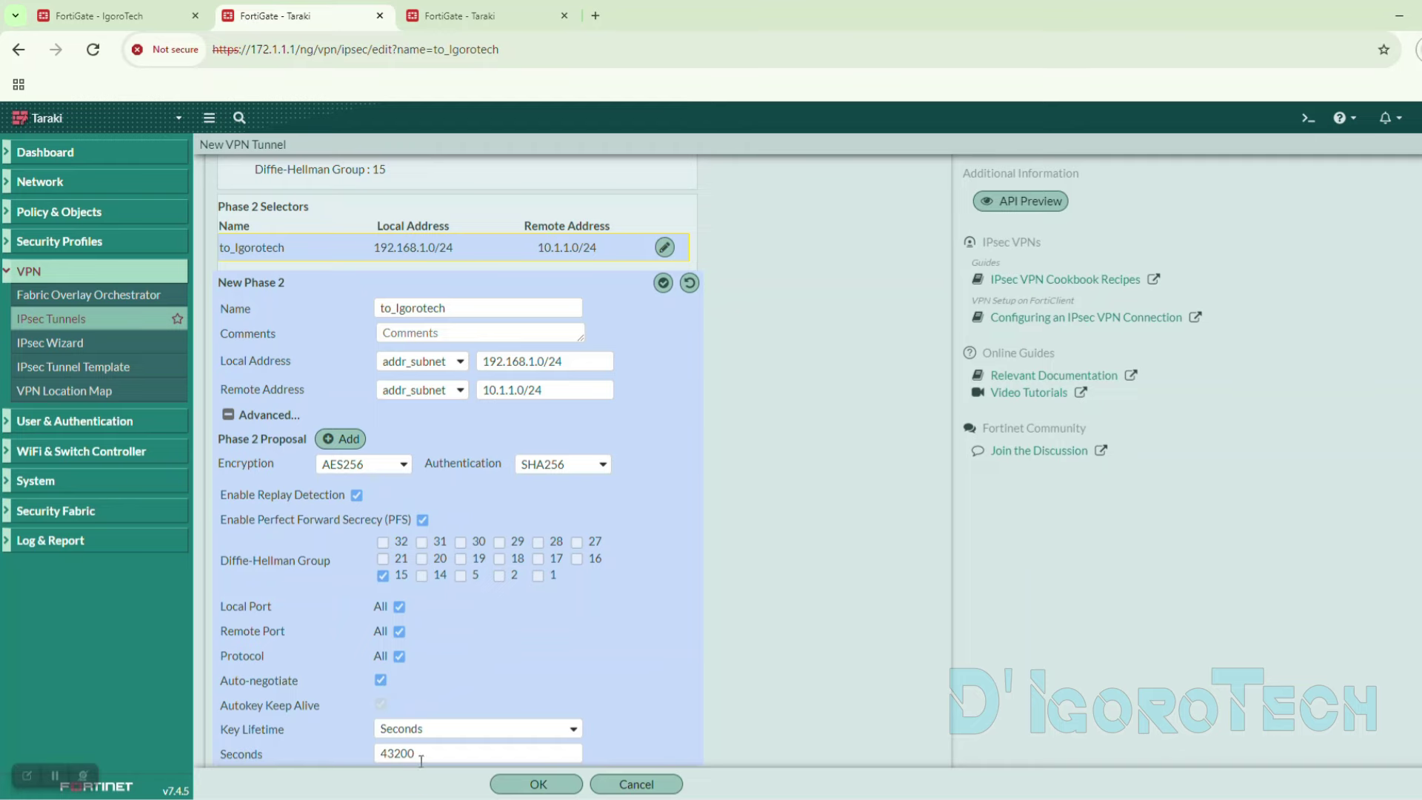
- Compare the Phase 2 key lifetime in seconds with the IgoroTech selector, then save the Taraki VPN tunnel
left_click_drag(421, 762, 367, 675)
left_click(409, 669)
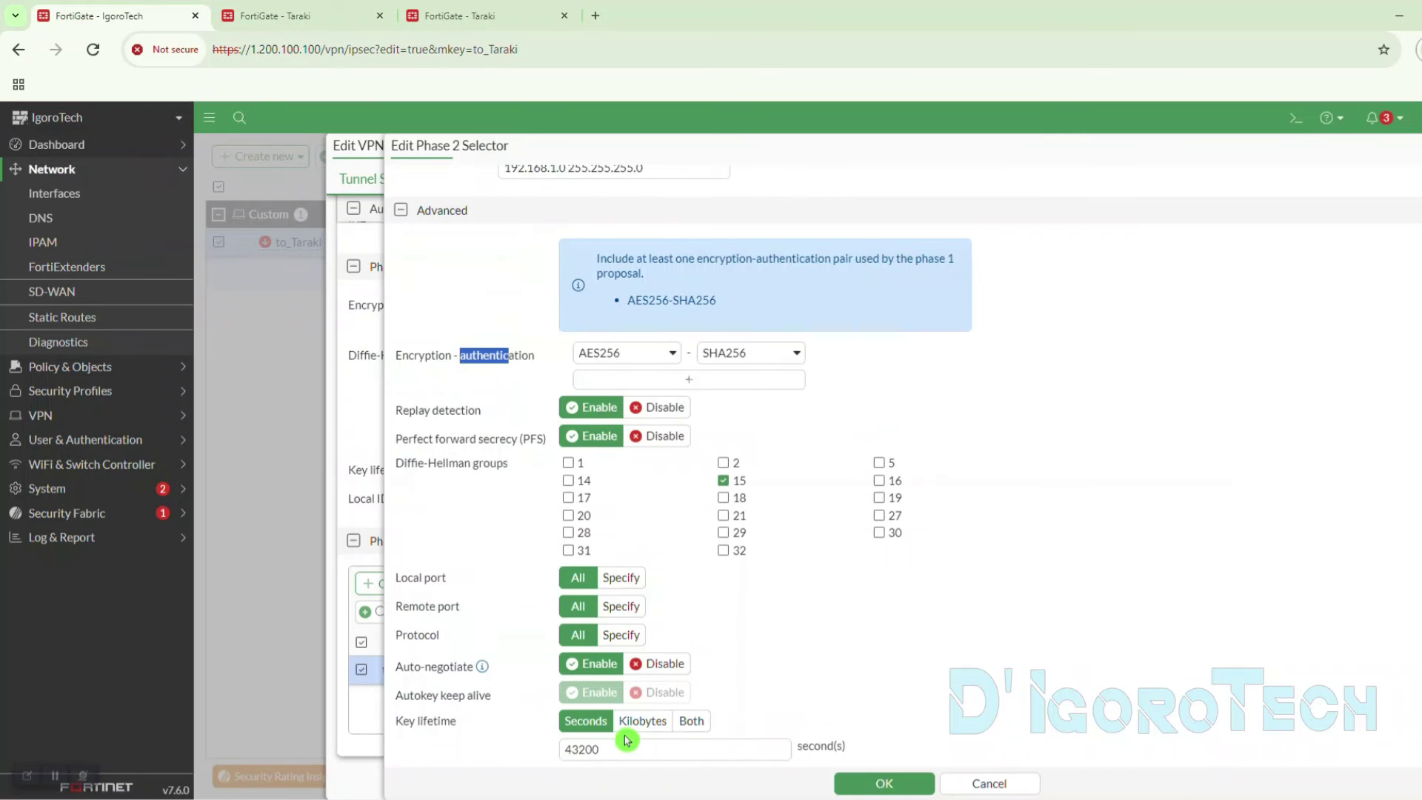
left_click_drag(626, 742, 540, 749)
left_click(486, 741)
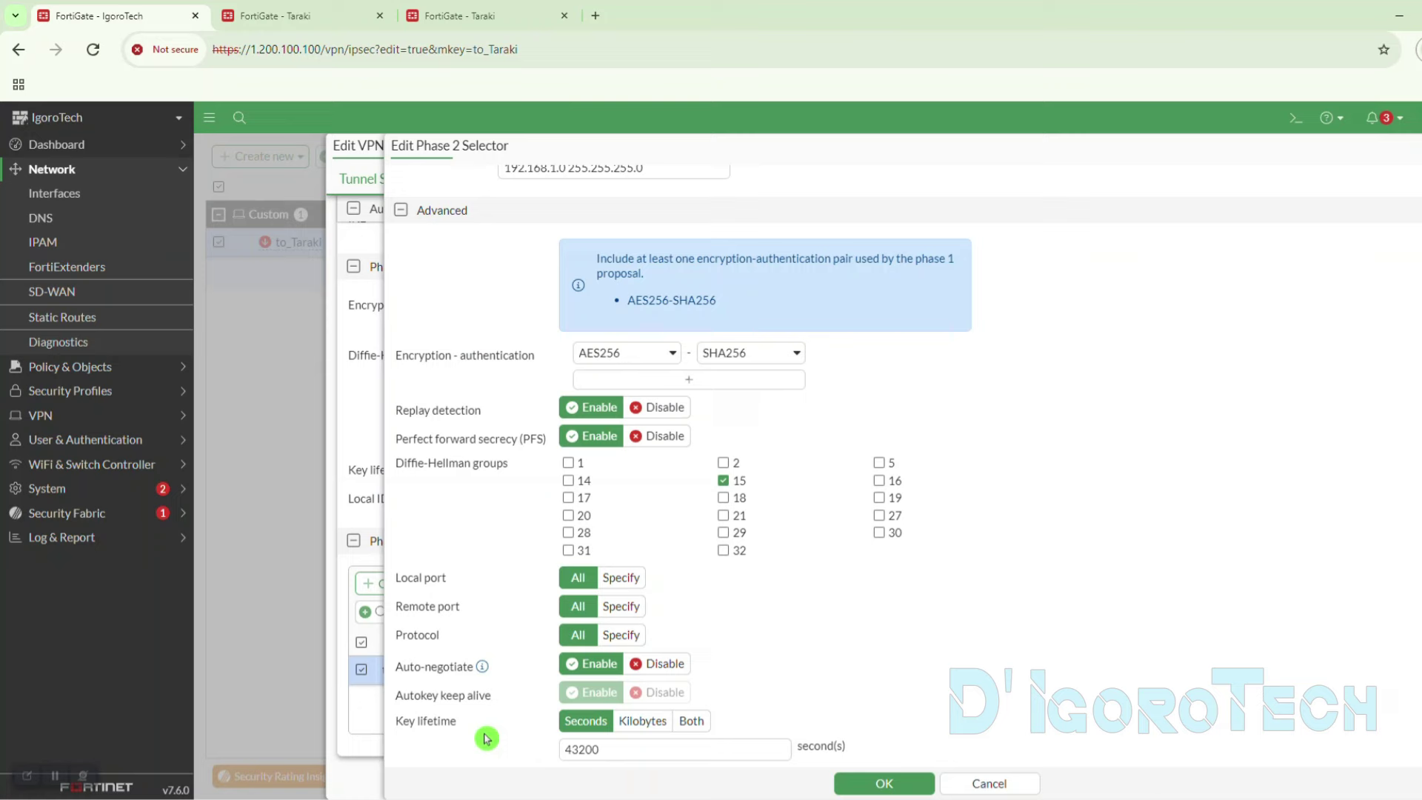
left_click(298, 25)
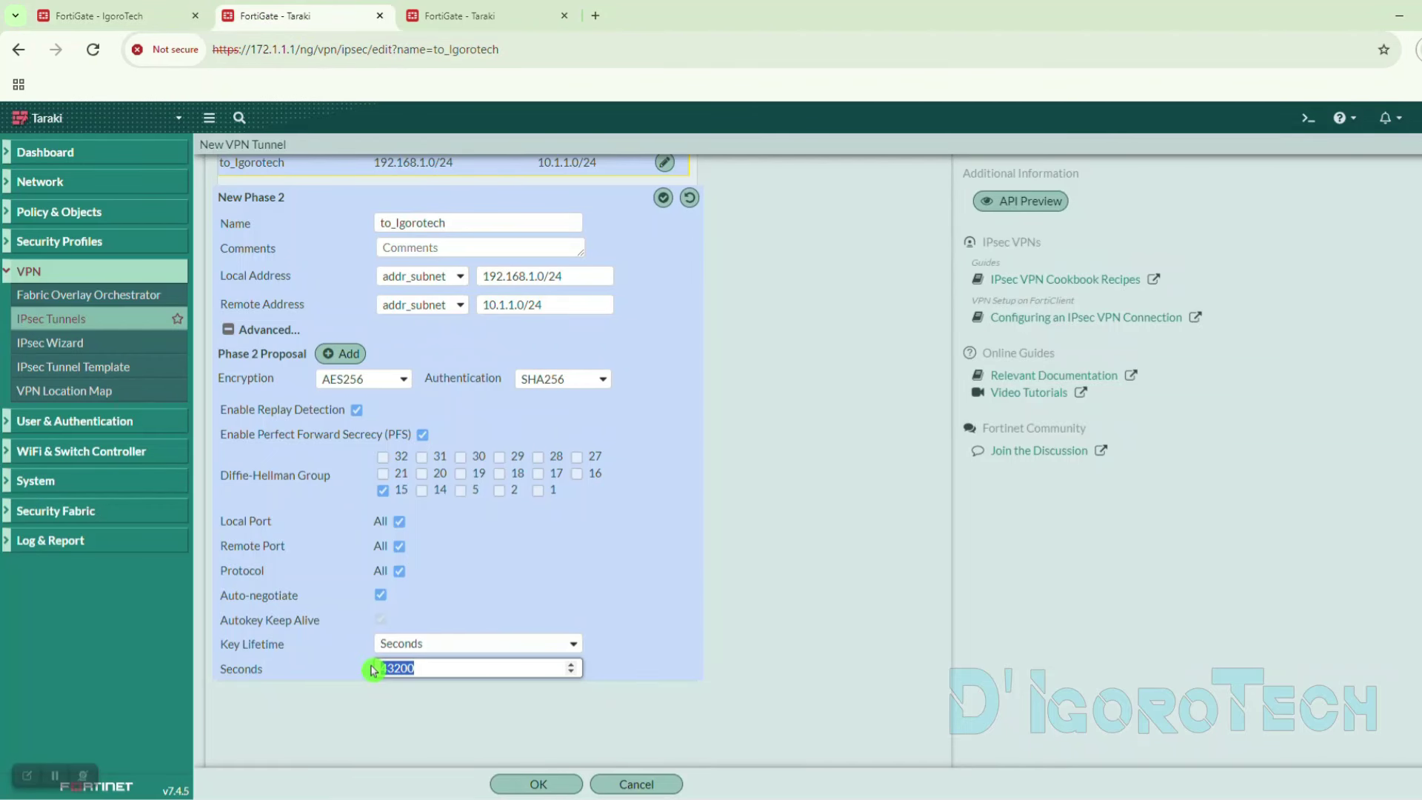
left_click(393, 704)
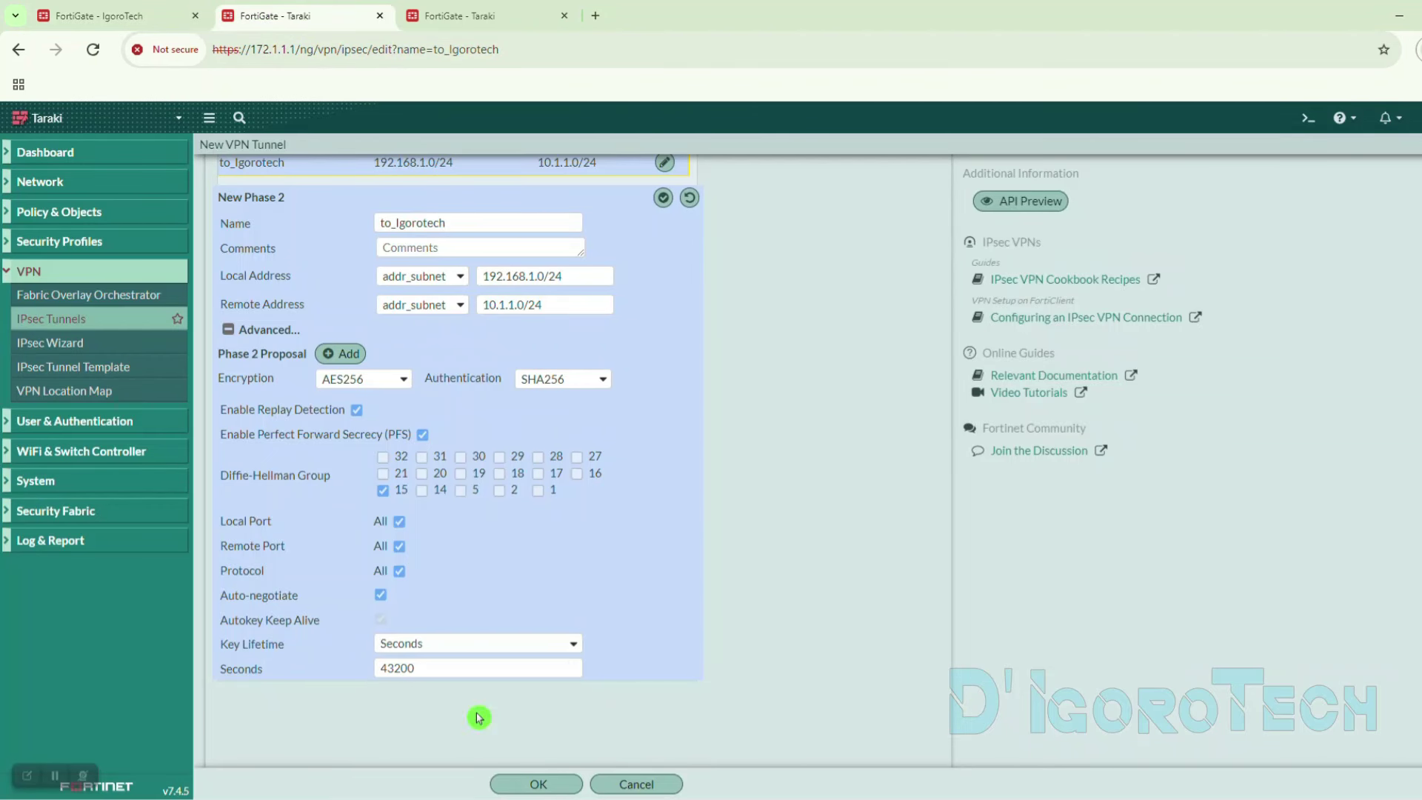
left_click(538, 784)
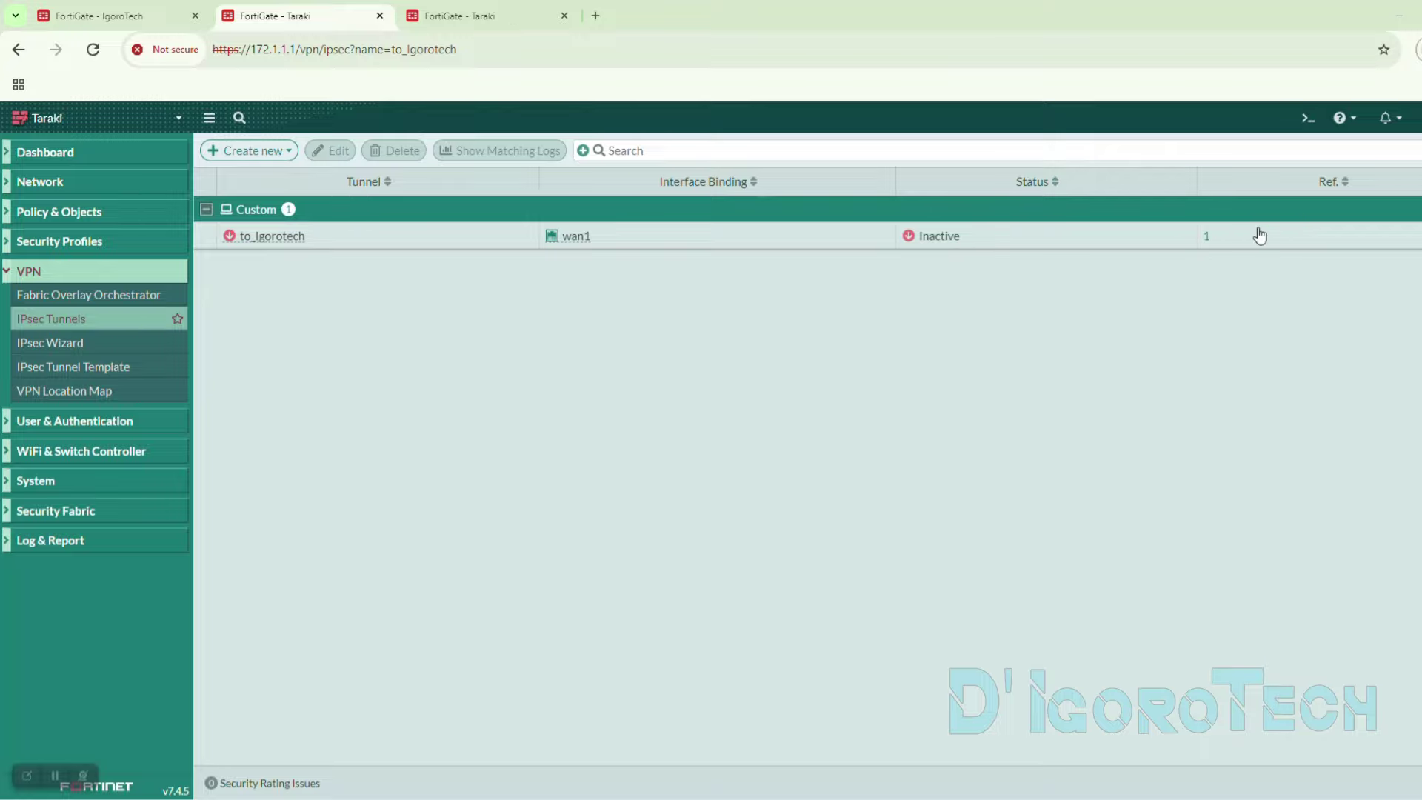
- Open Taraki's interface list and expand wan1 to inspect the to_Igorotech tunnel interface beneath it
left_click(21, 185)
left_click(42, 205)
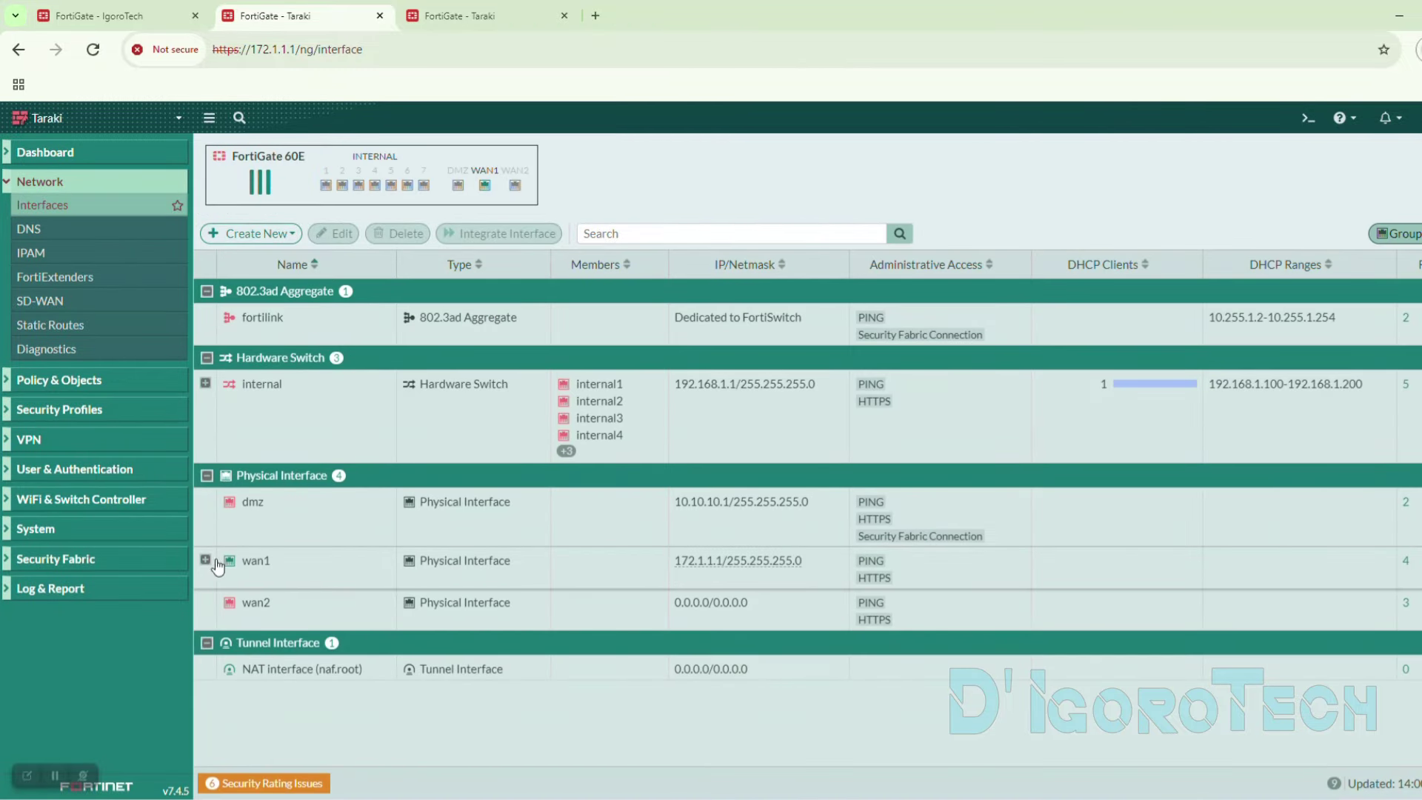
left_click(206, 563)
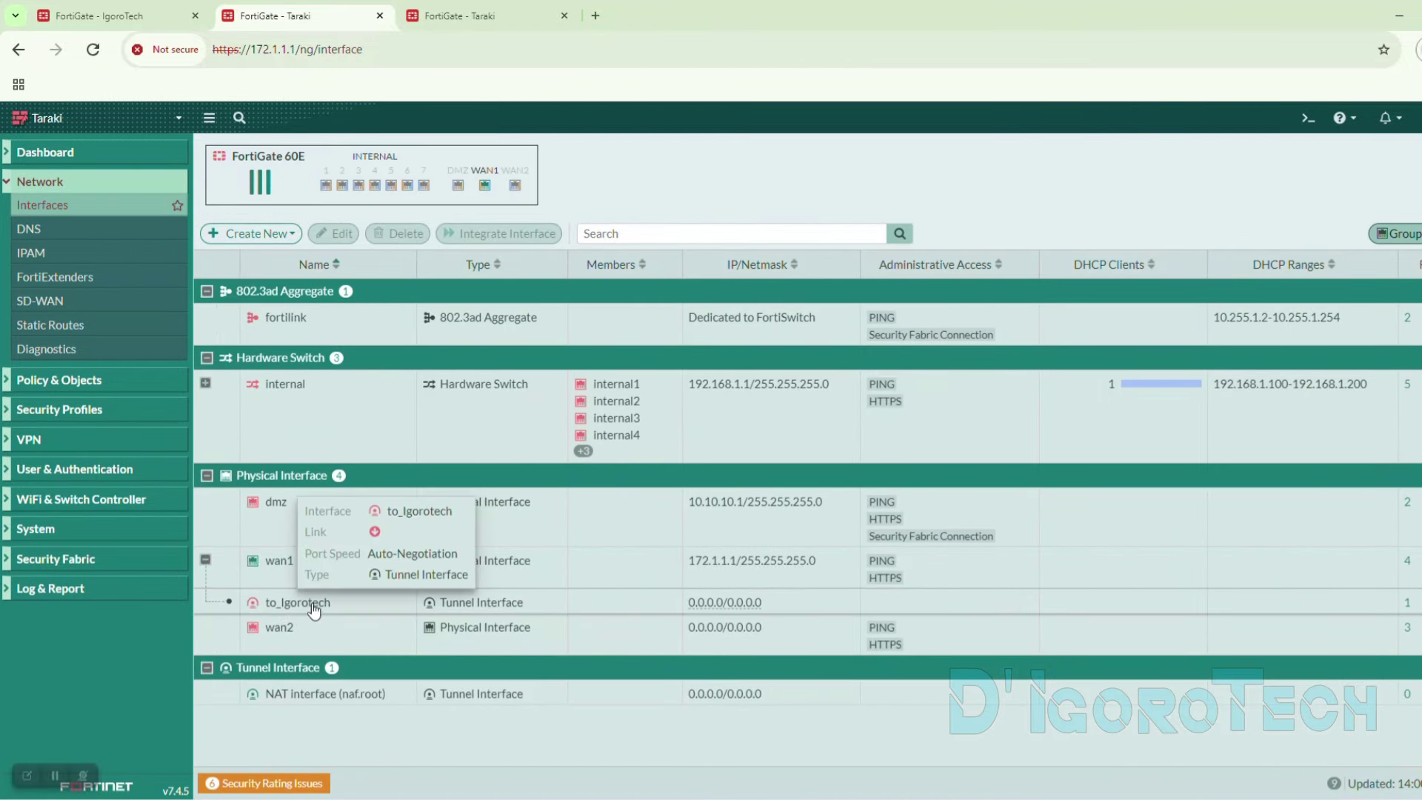
left_click(285, 601)
left_click(296, 581)
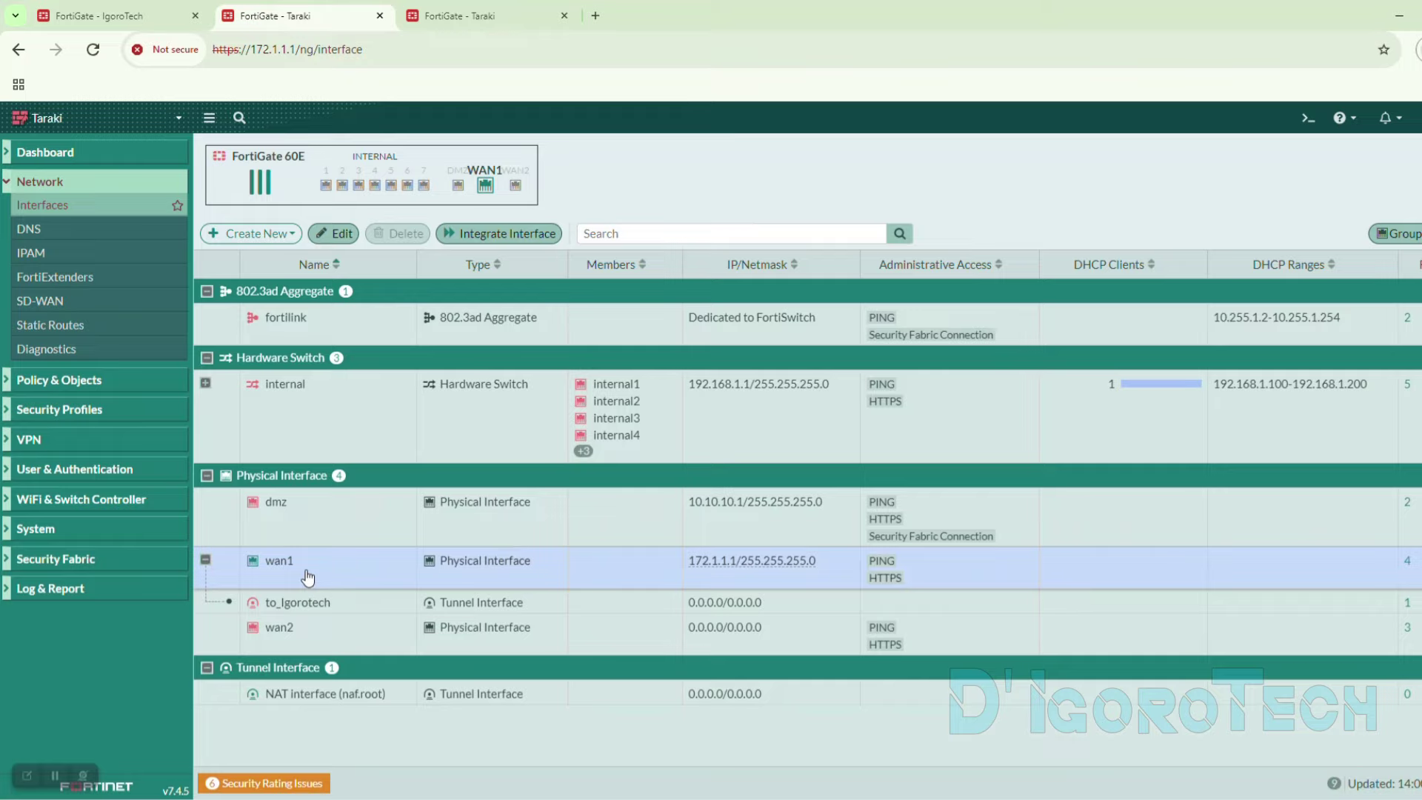
- Open Taraki's static routes and add the Distance and Priority columns to the route table
left_click(73, 333)
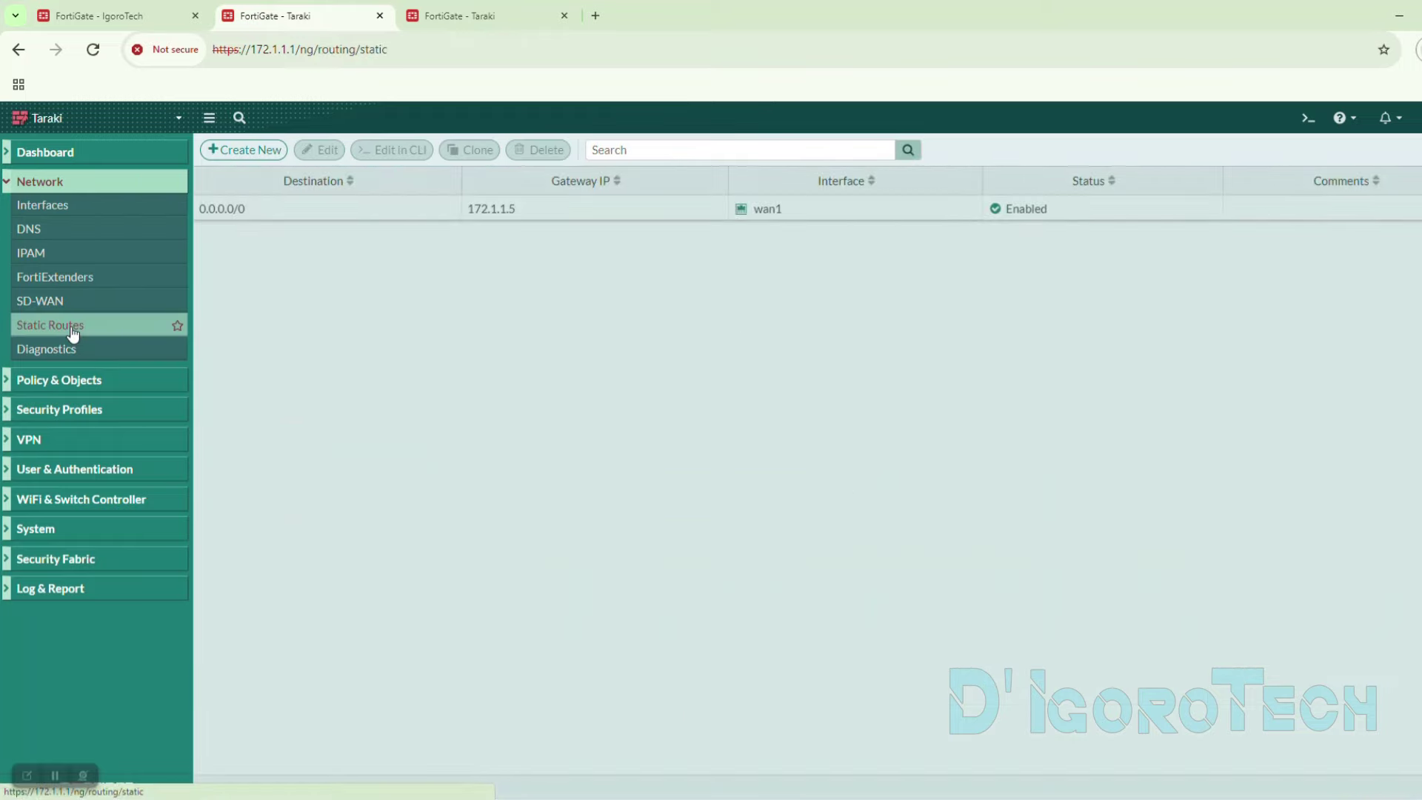
left_click(333, 213)
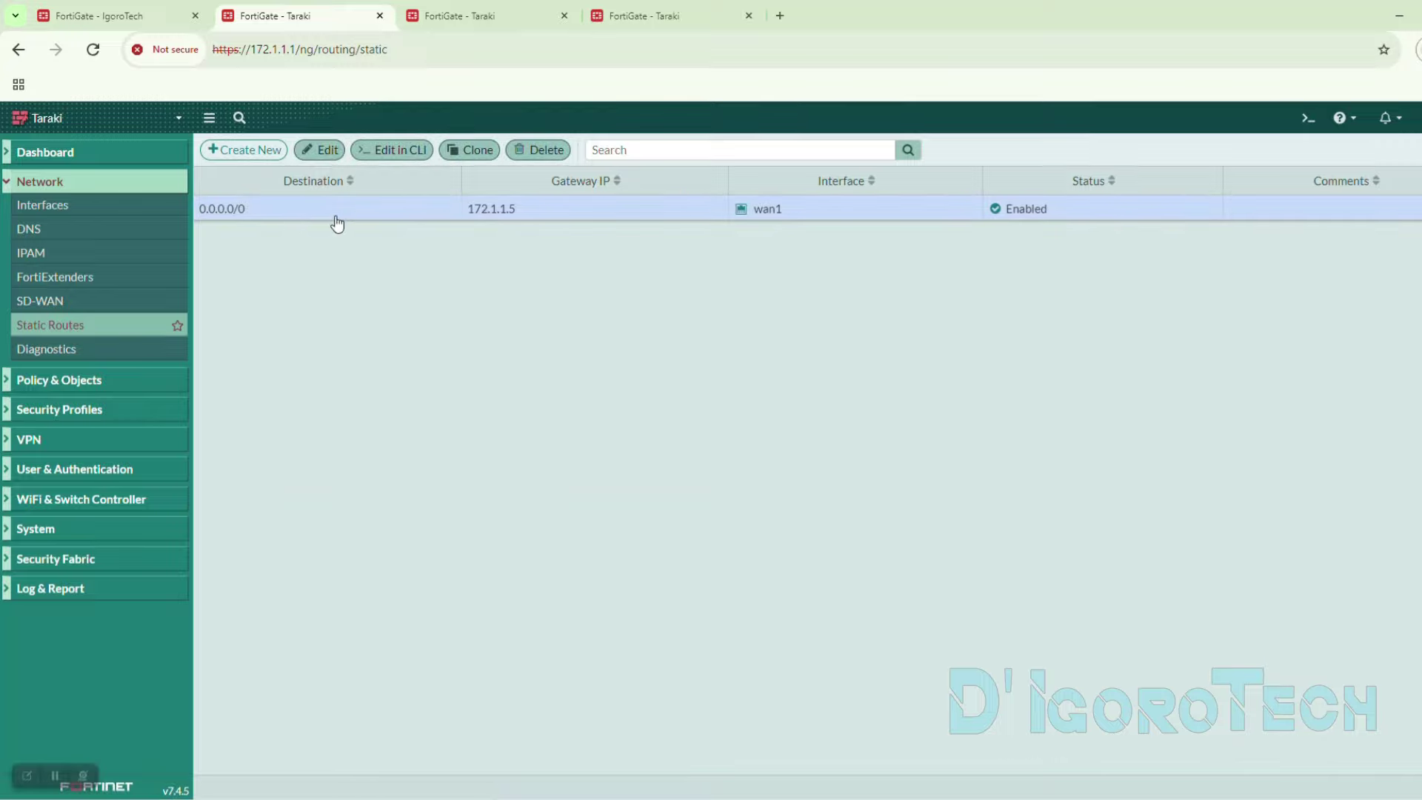
right_click(388, 184)
left_click(437, 378)
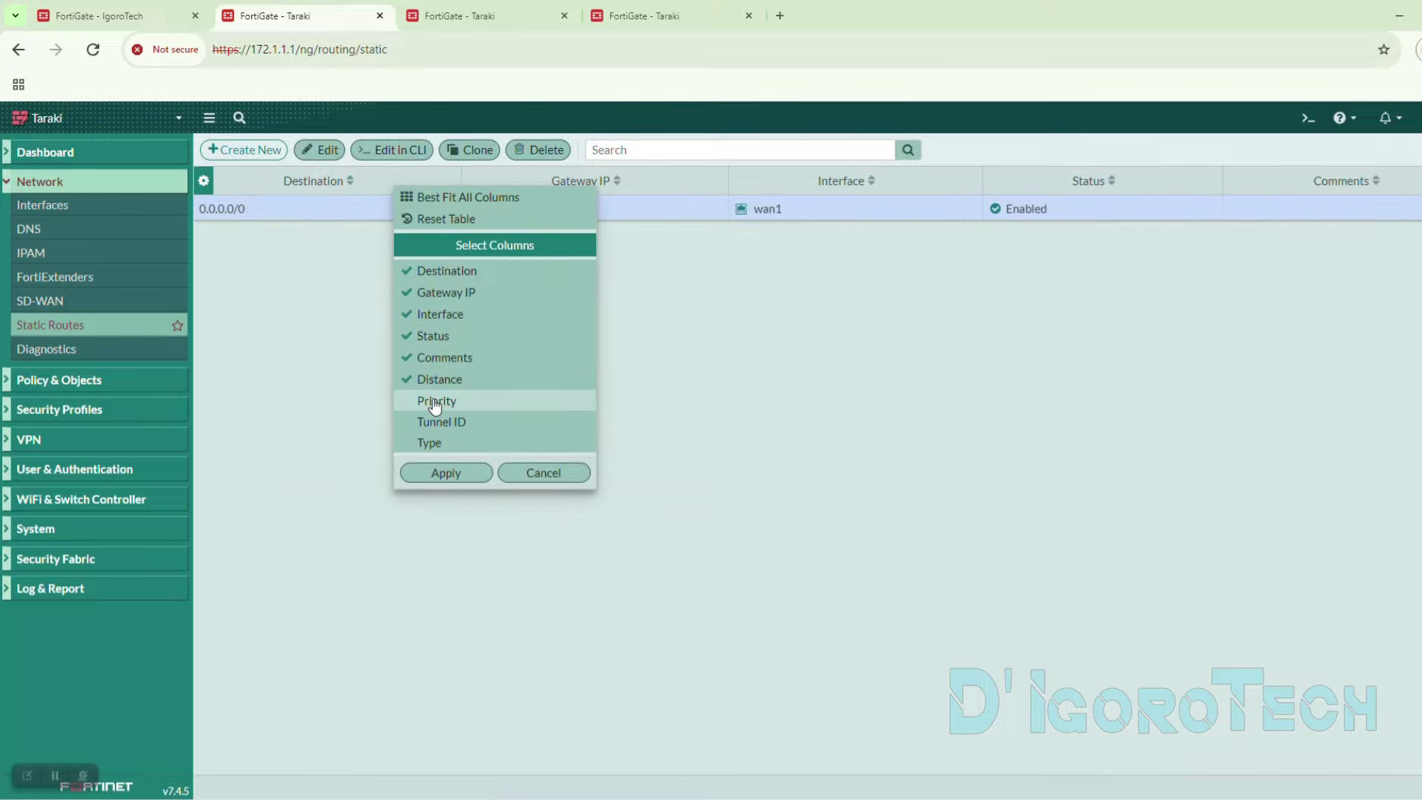
left_click(436, 400)
left_click(446, 472)
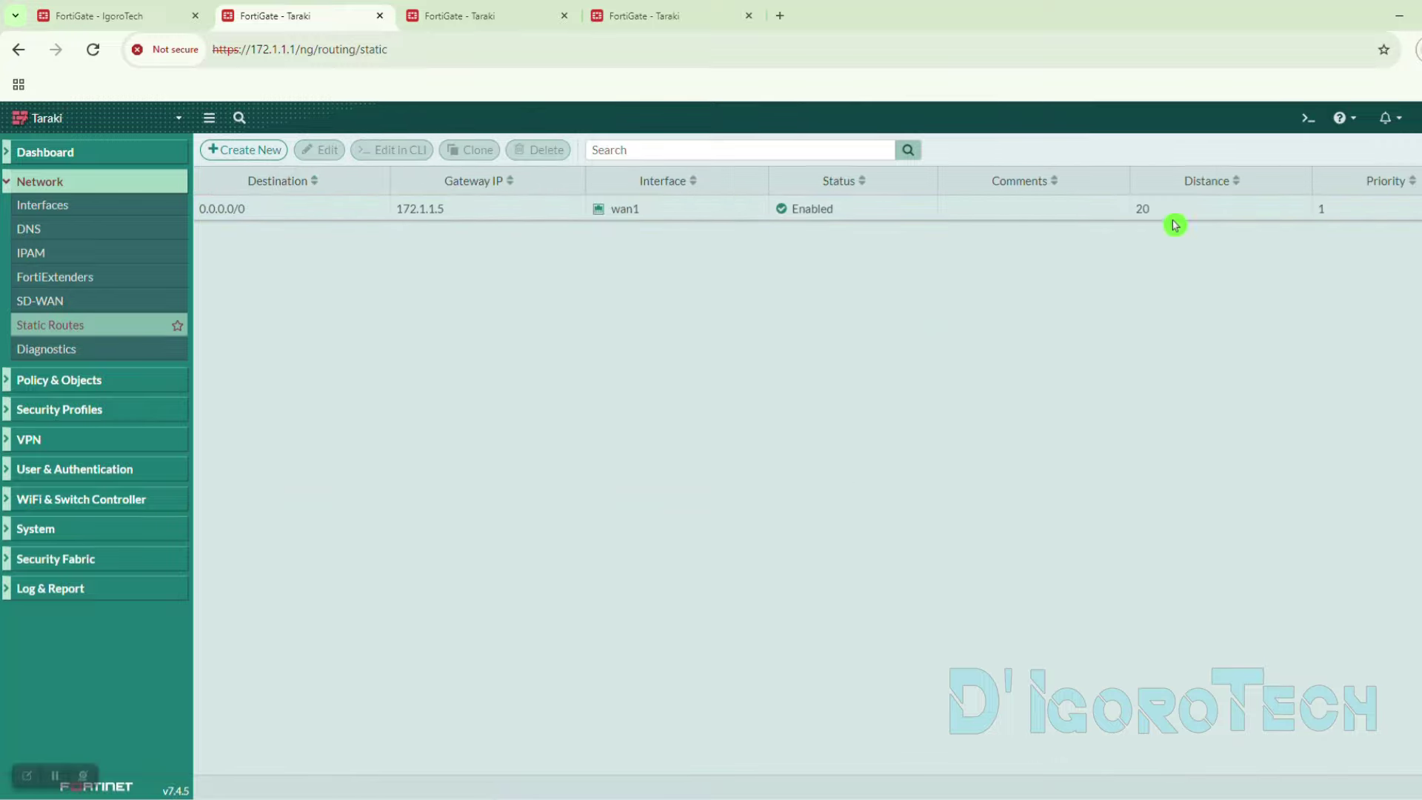
left_click(1144, 213)
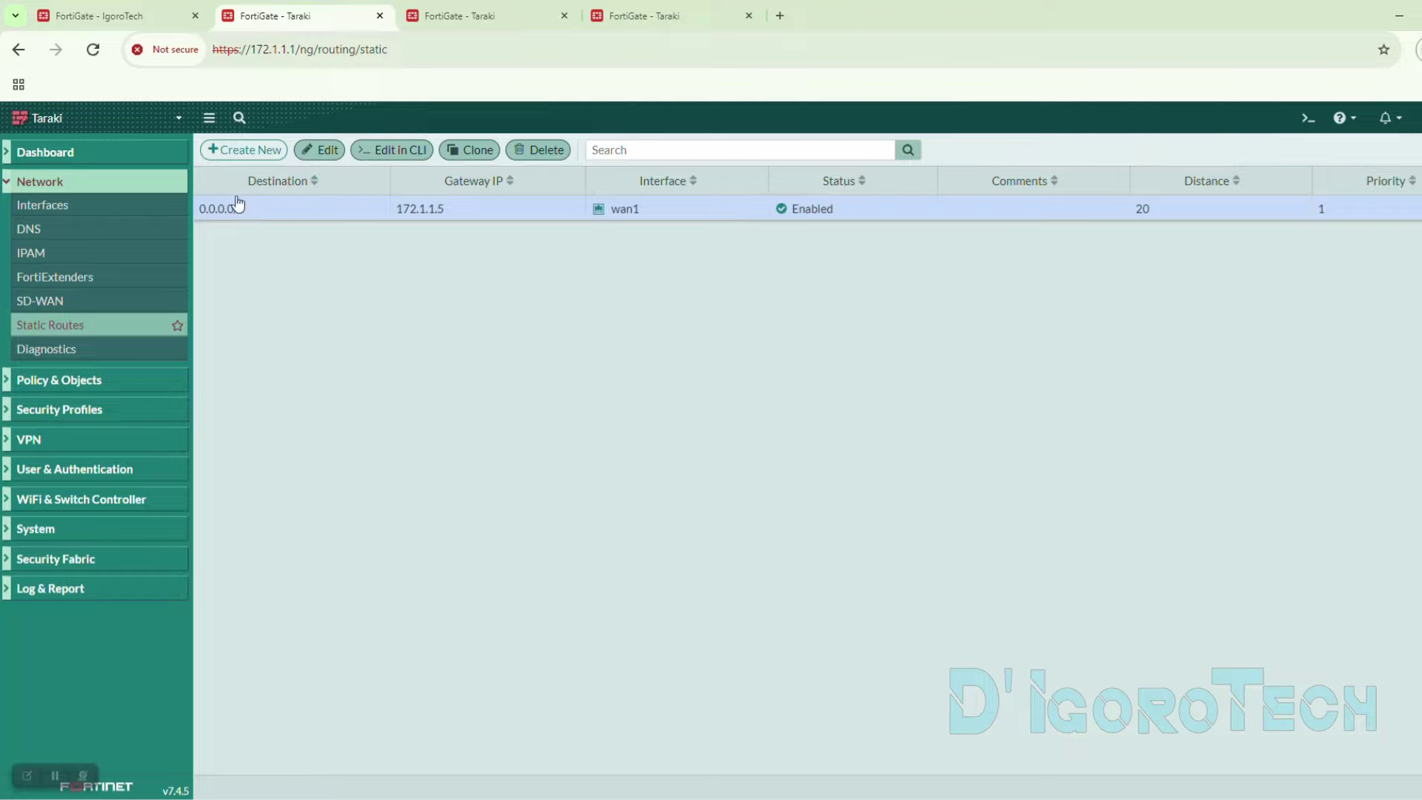
- Create a static route on Taraki with destination subnet 10.1.1.0/24, copying the network portion from IgoroTech's internal interface address
left_click(242, 152)
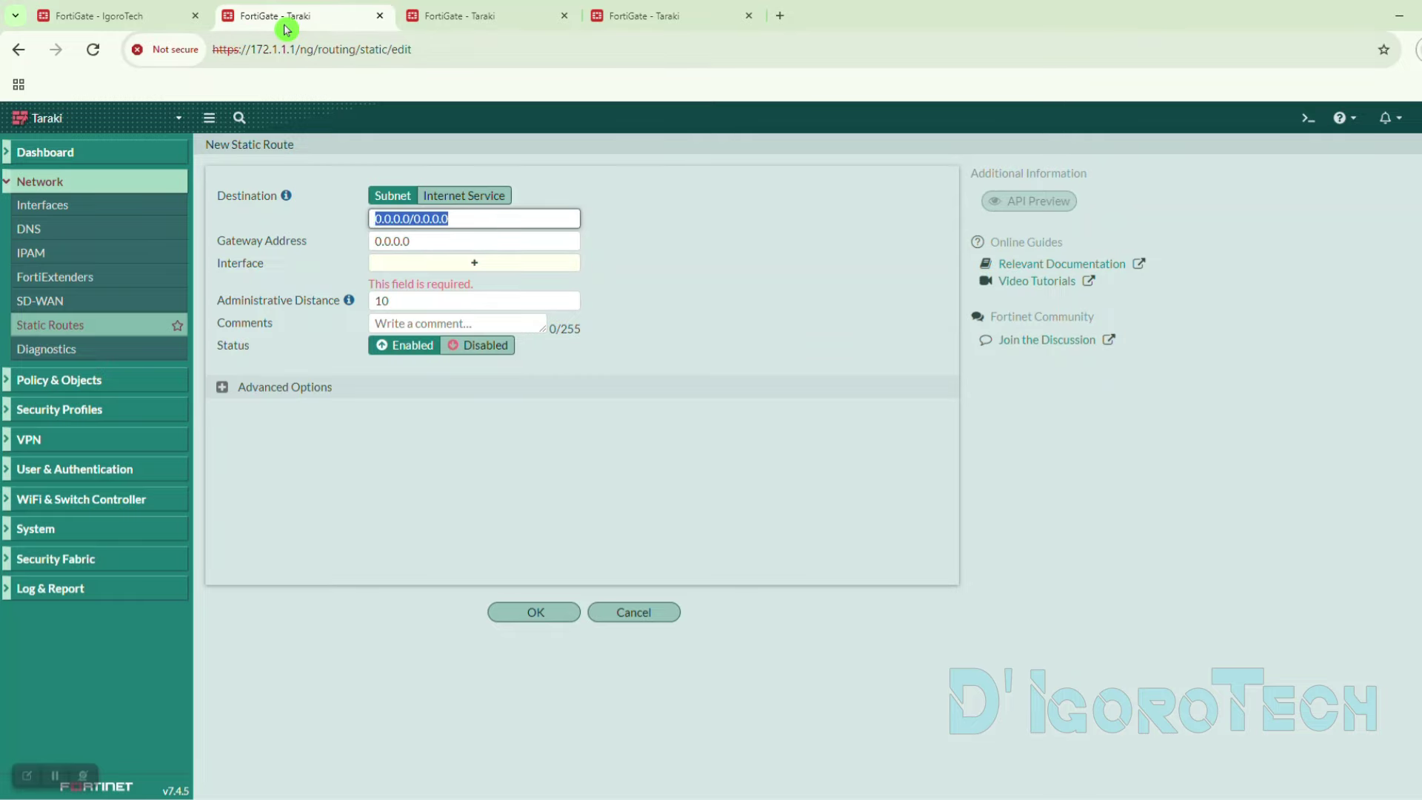
left_click(185, 15)
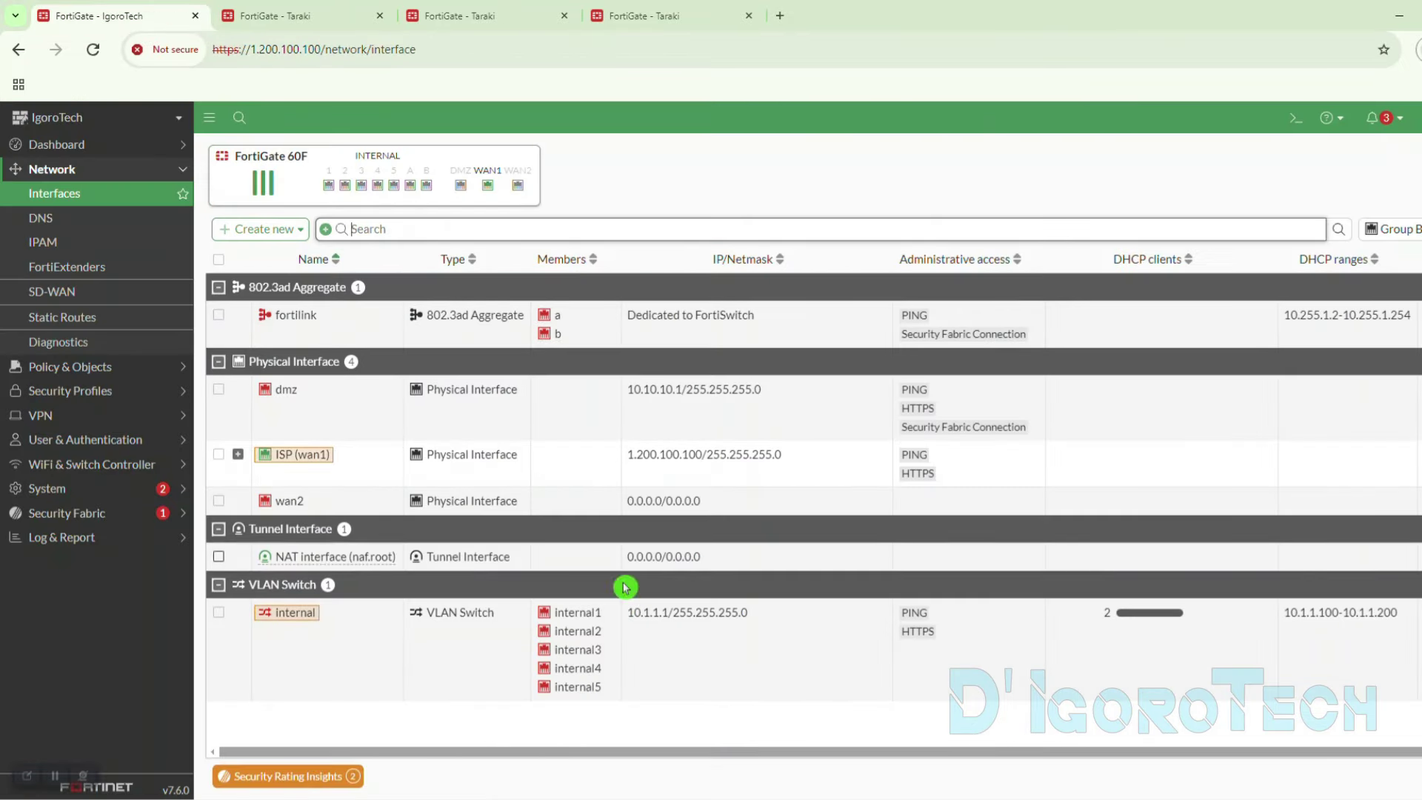
left_click_drag(626, 620, 653, 624)
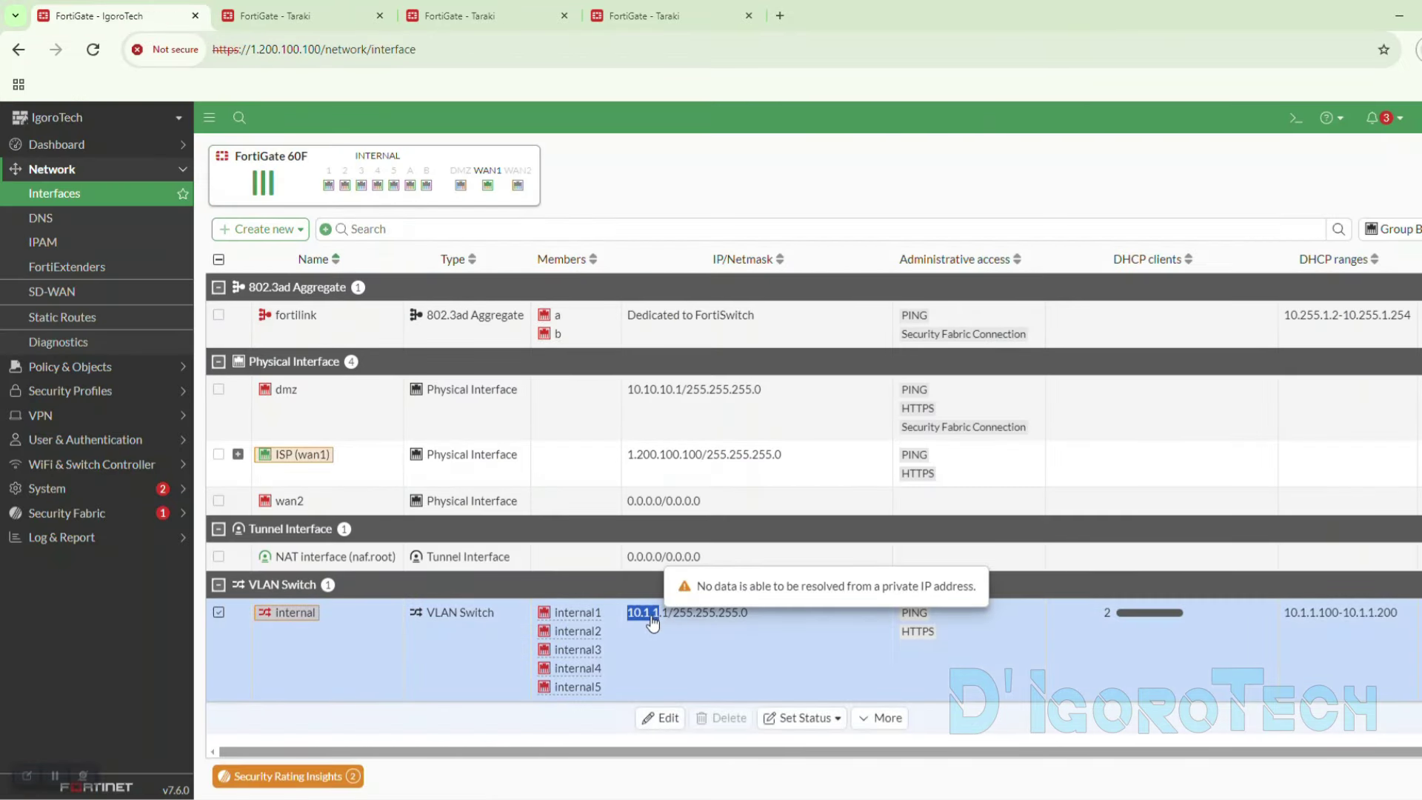
key("ctrl+c")
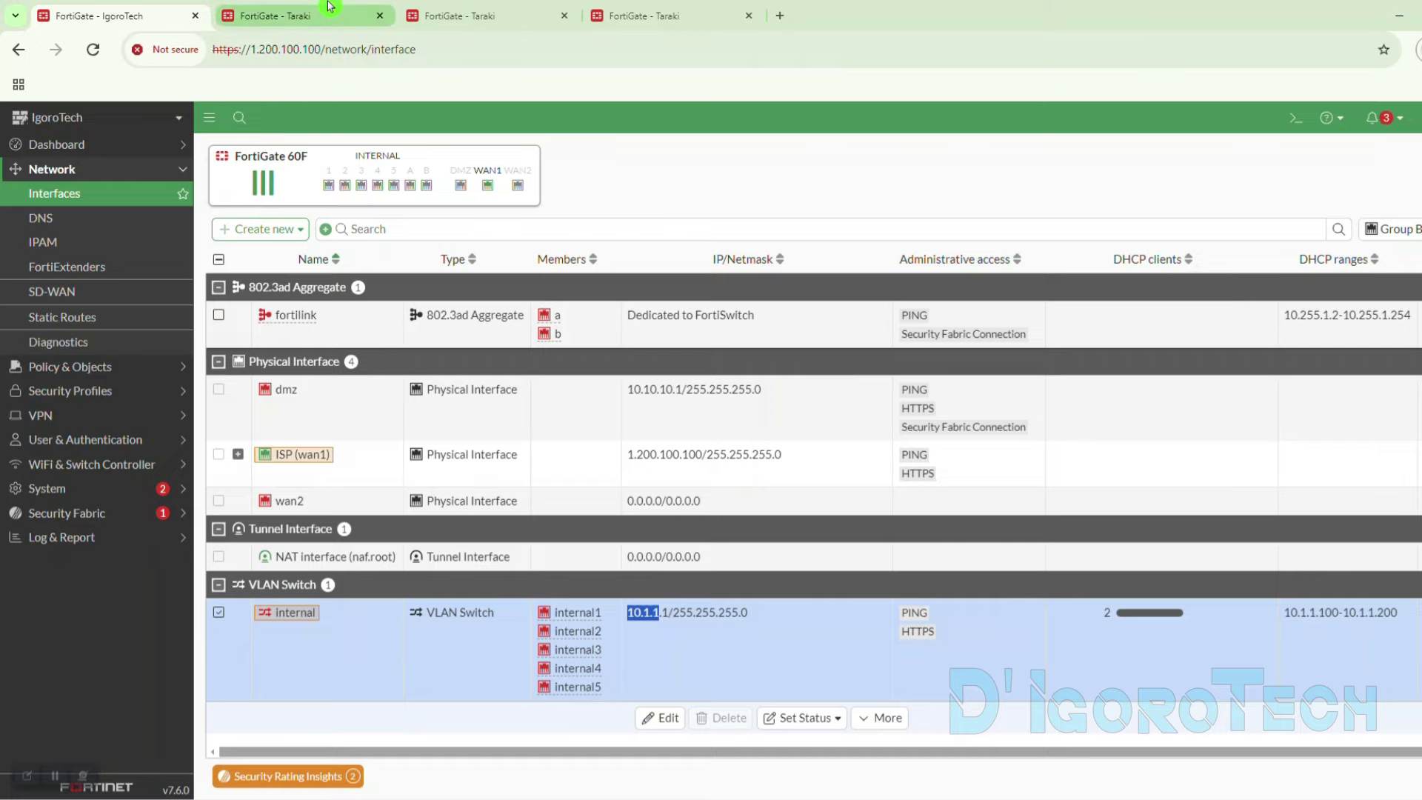
left_click(296, 15)
key("ctrl+v")
type(".0")
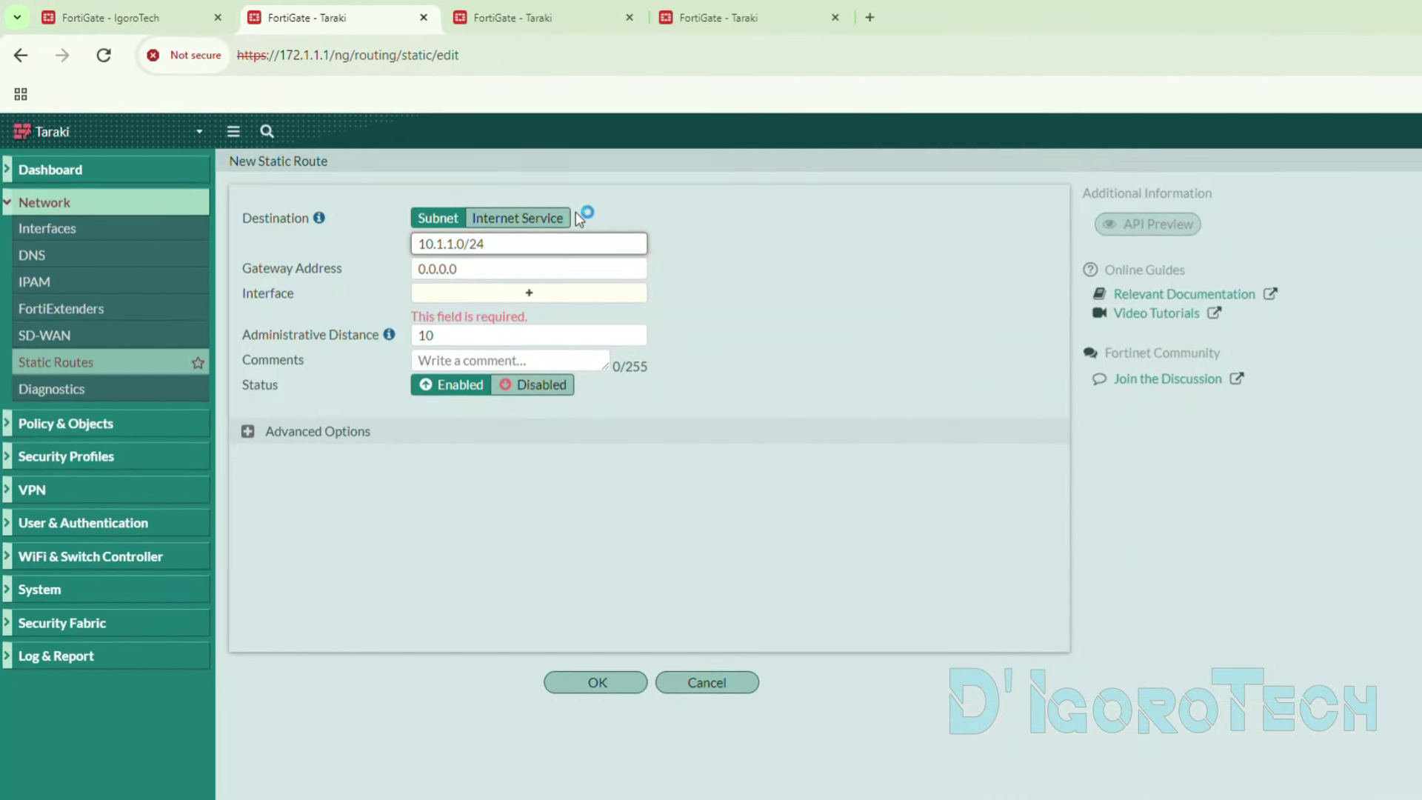
type("/24")
key("Tab")
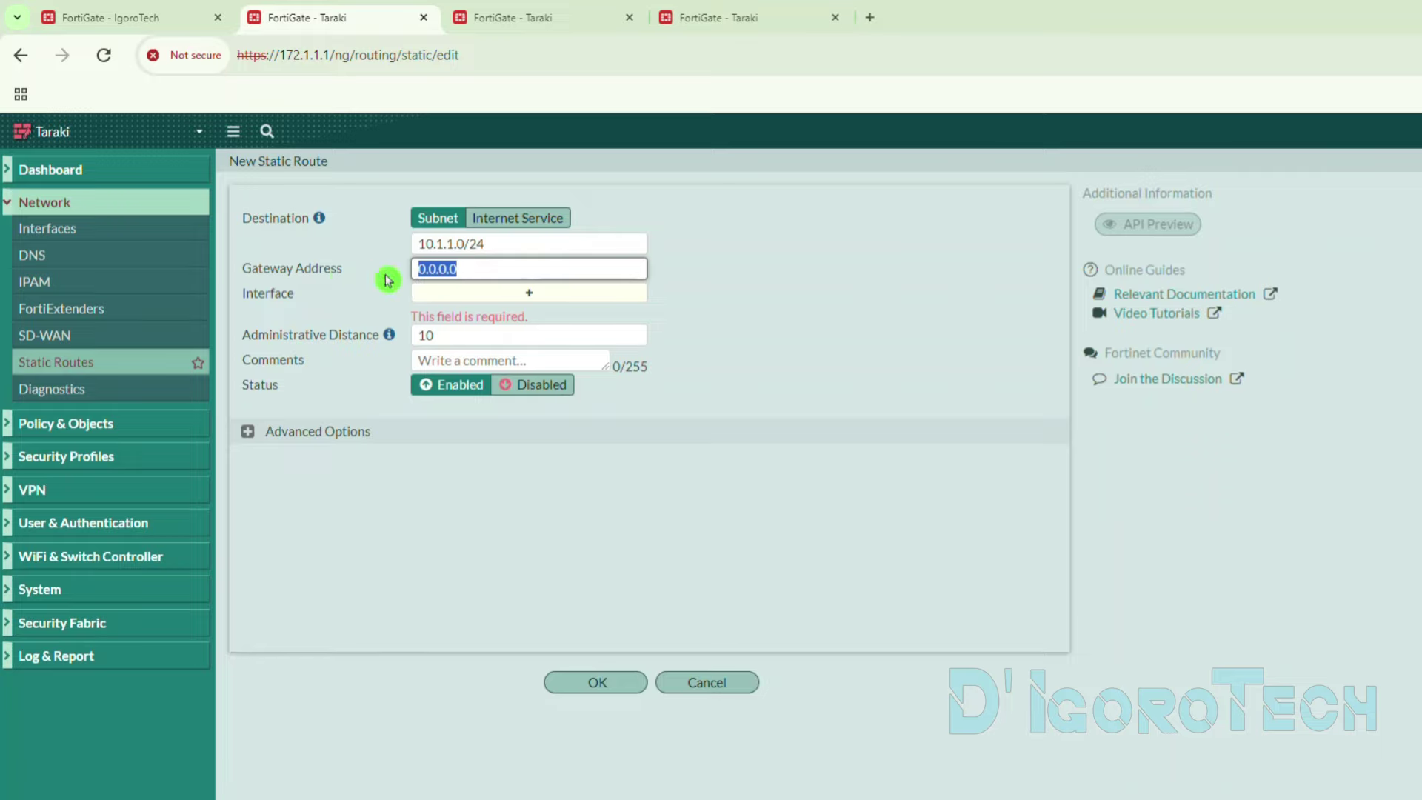
- Set the new static route's interface to the to_Igorotech tunnel
left_click(454, 300)
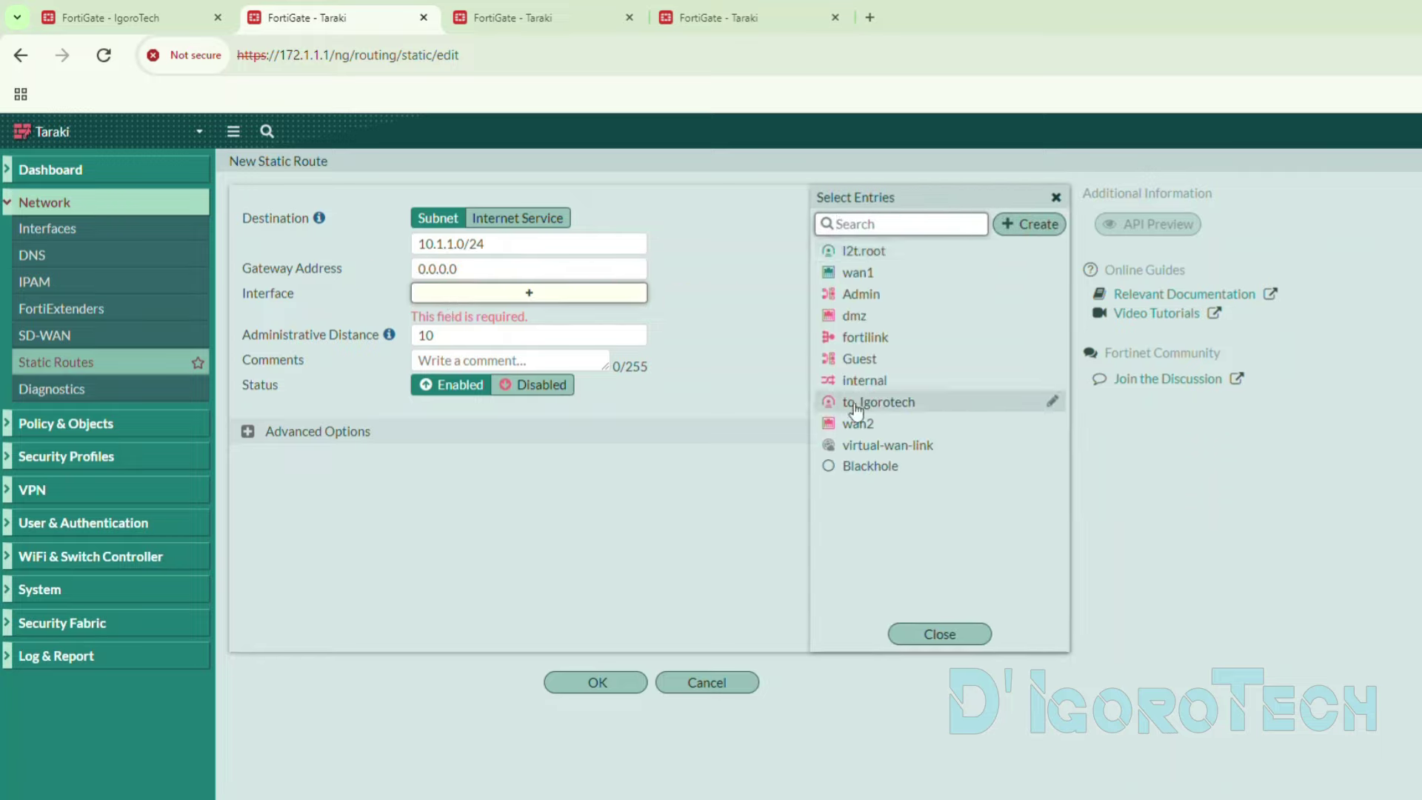
mouse_move(855, 410)
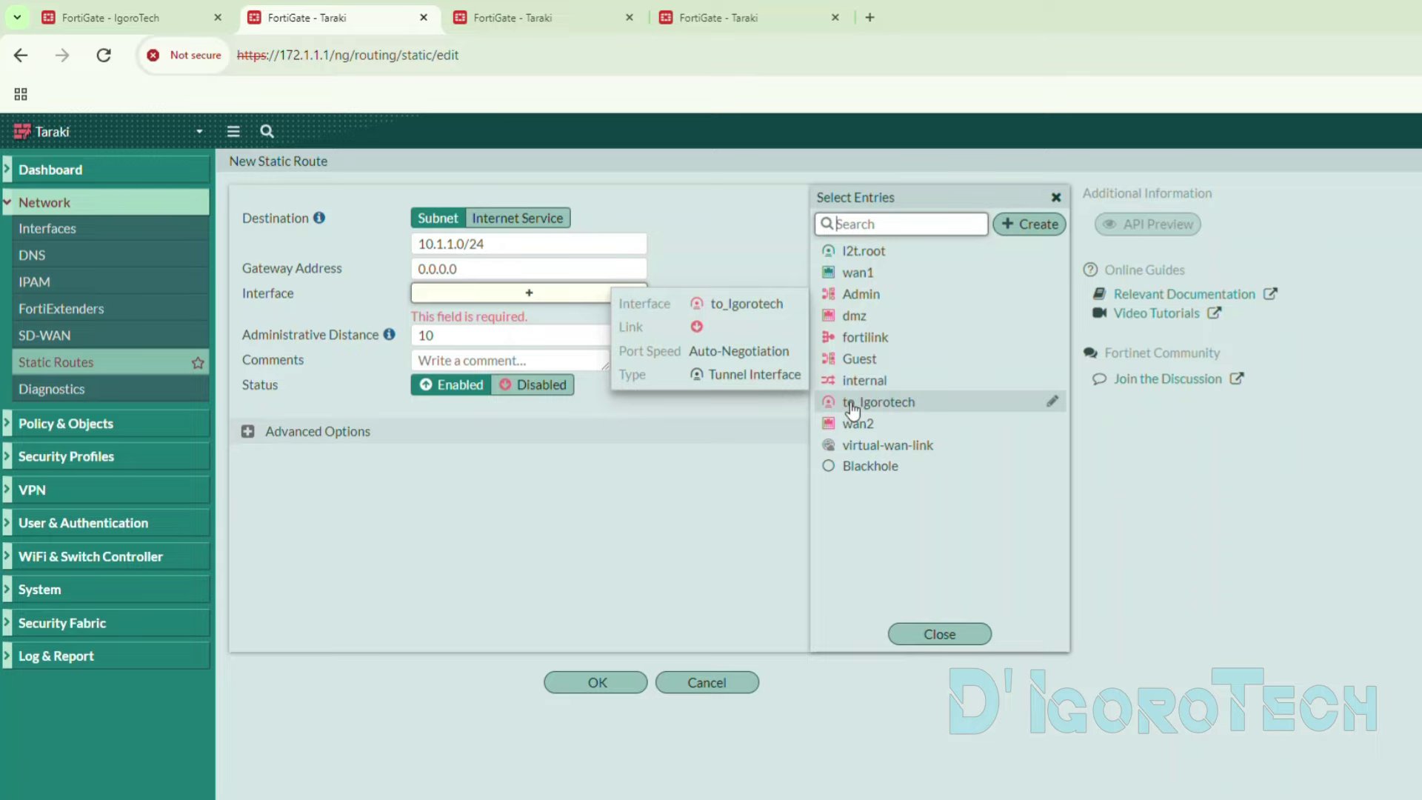
left_click(852, 406)
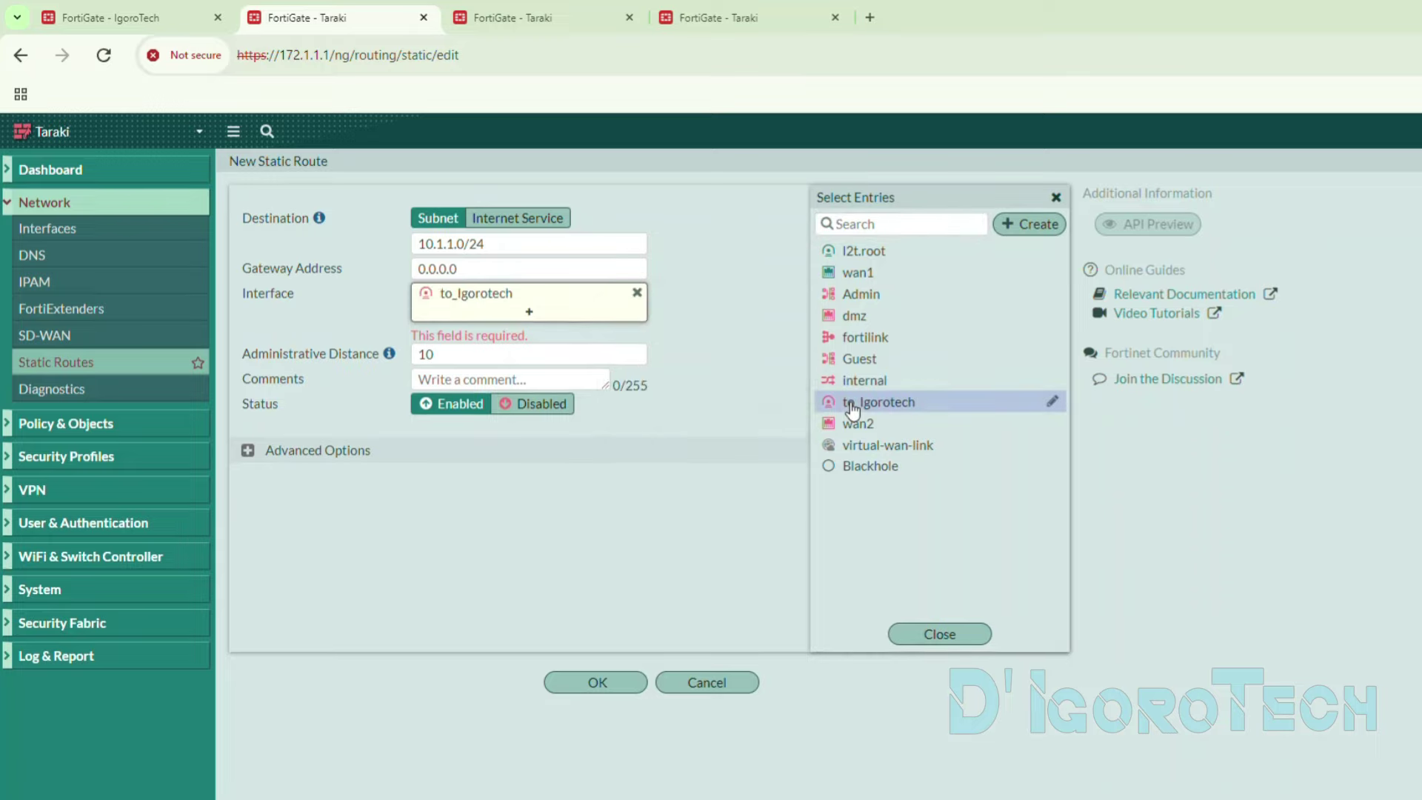
left_click(705, 318)
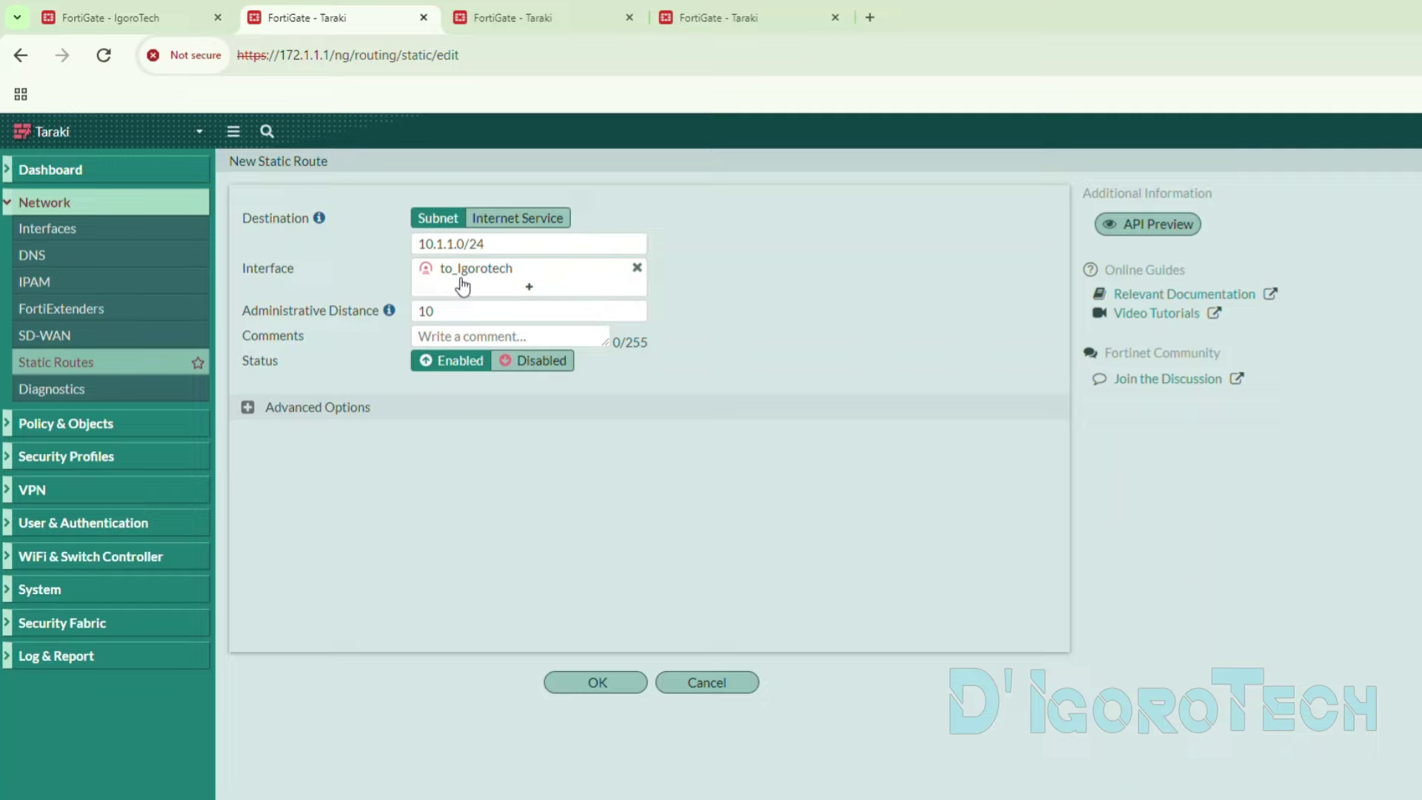
- Keep administrative distance 10, status Enabled and advanced priority 1 for the tunnel route, then save it
left_click(434, 310)
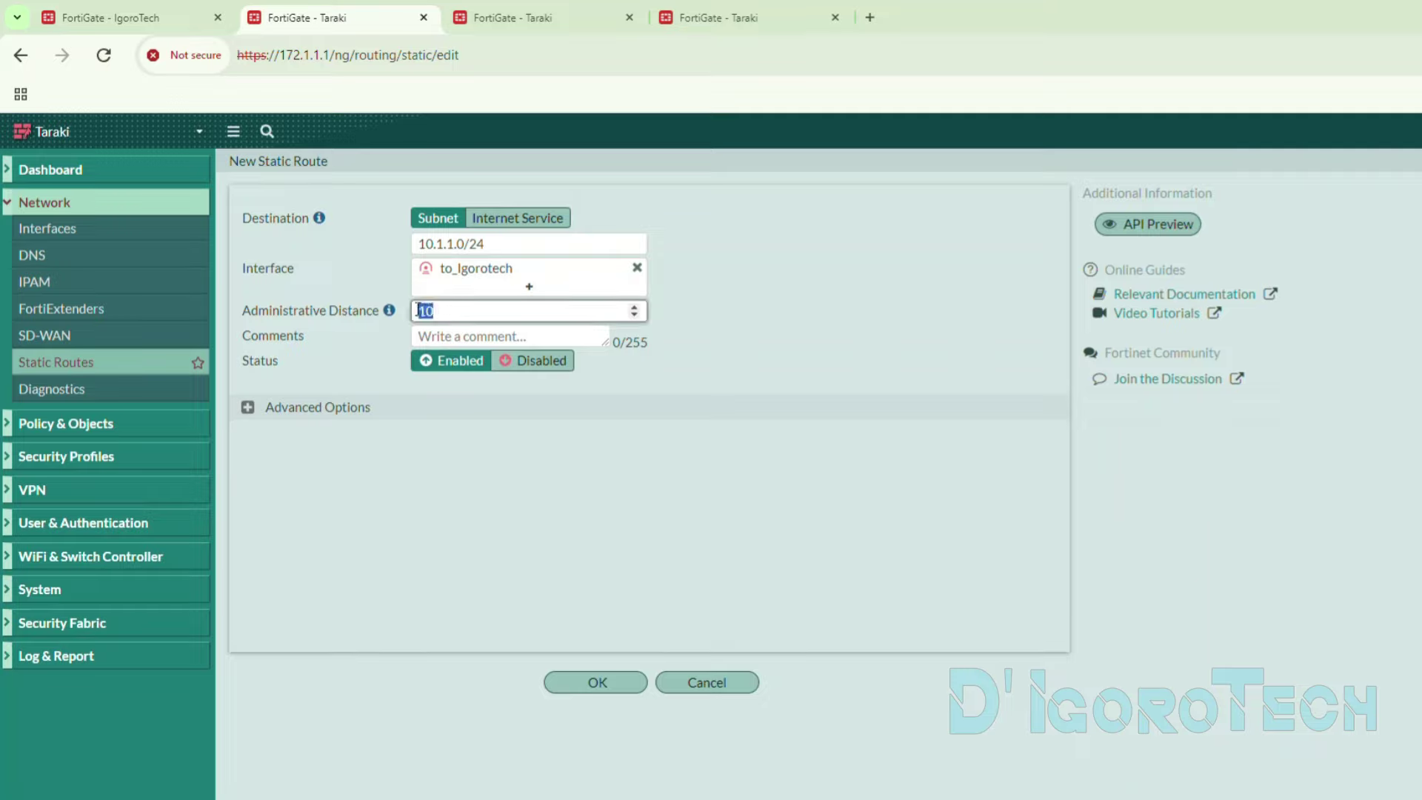
left_click(452, 334)
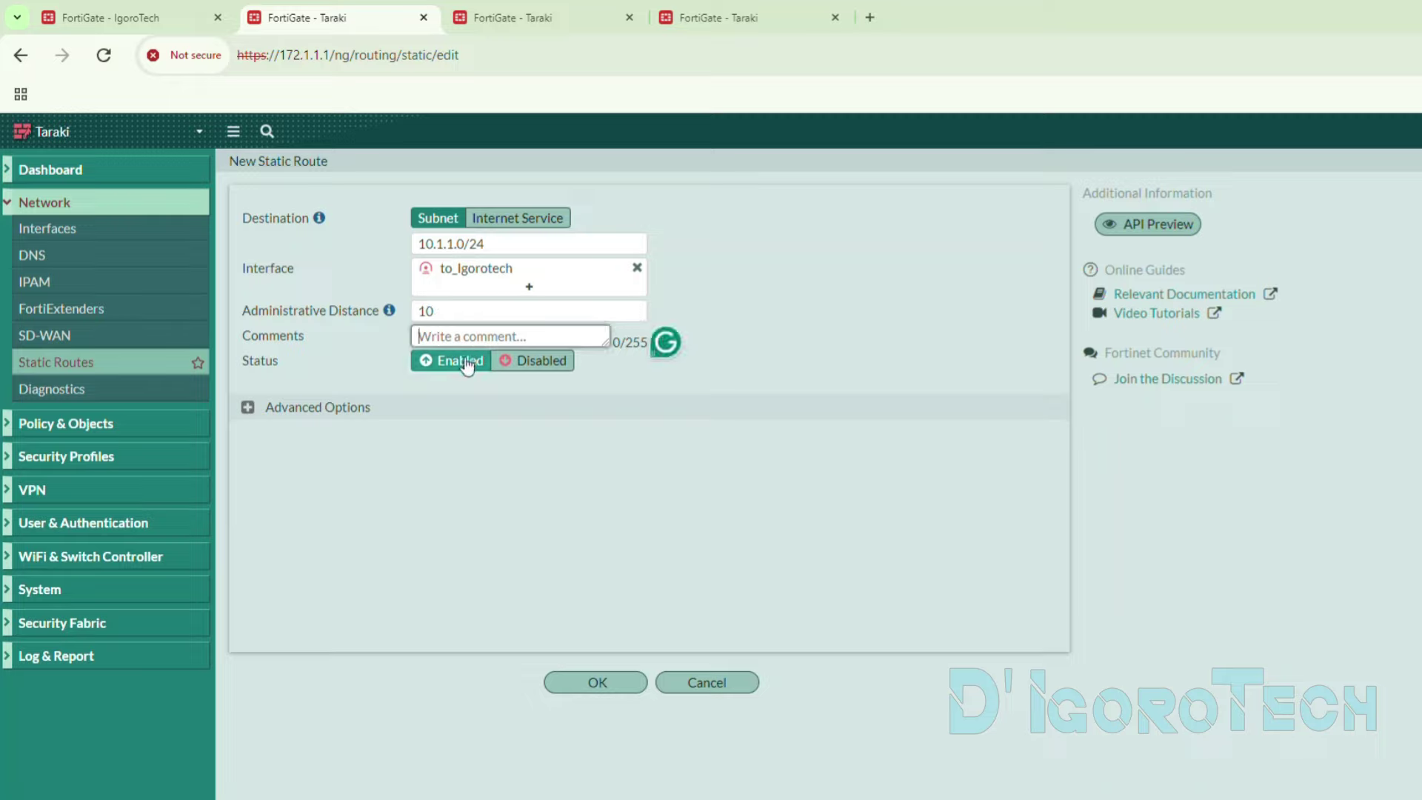
left_click(508, 362)
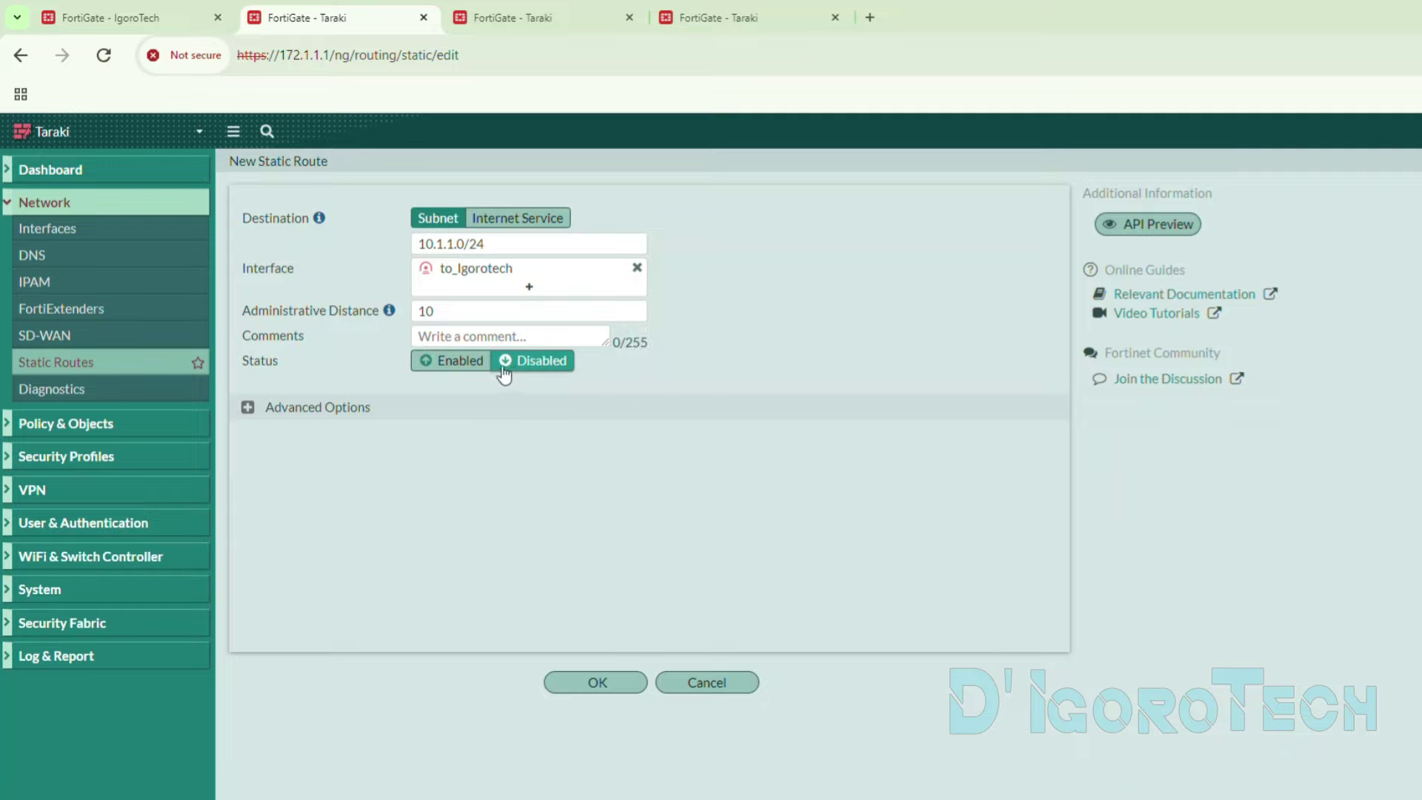
left_click(458, 363)
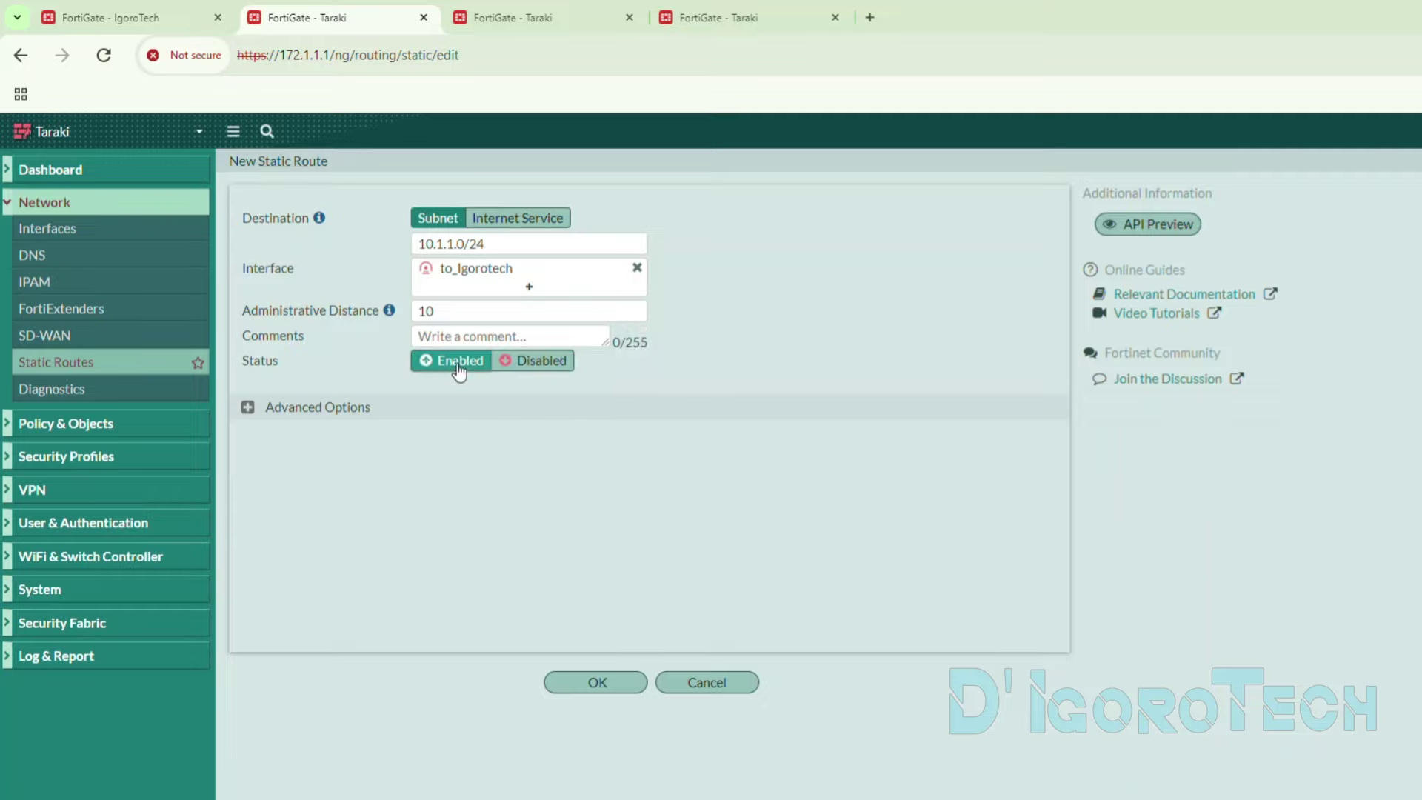
left_click(248, 408)
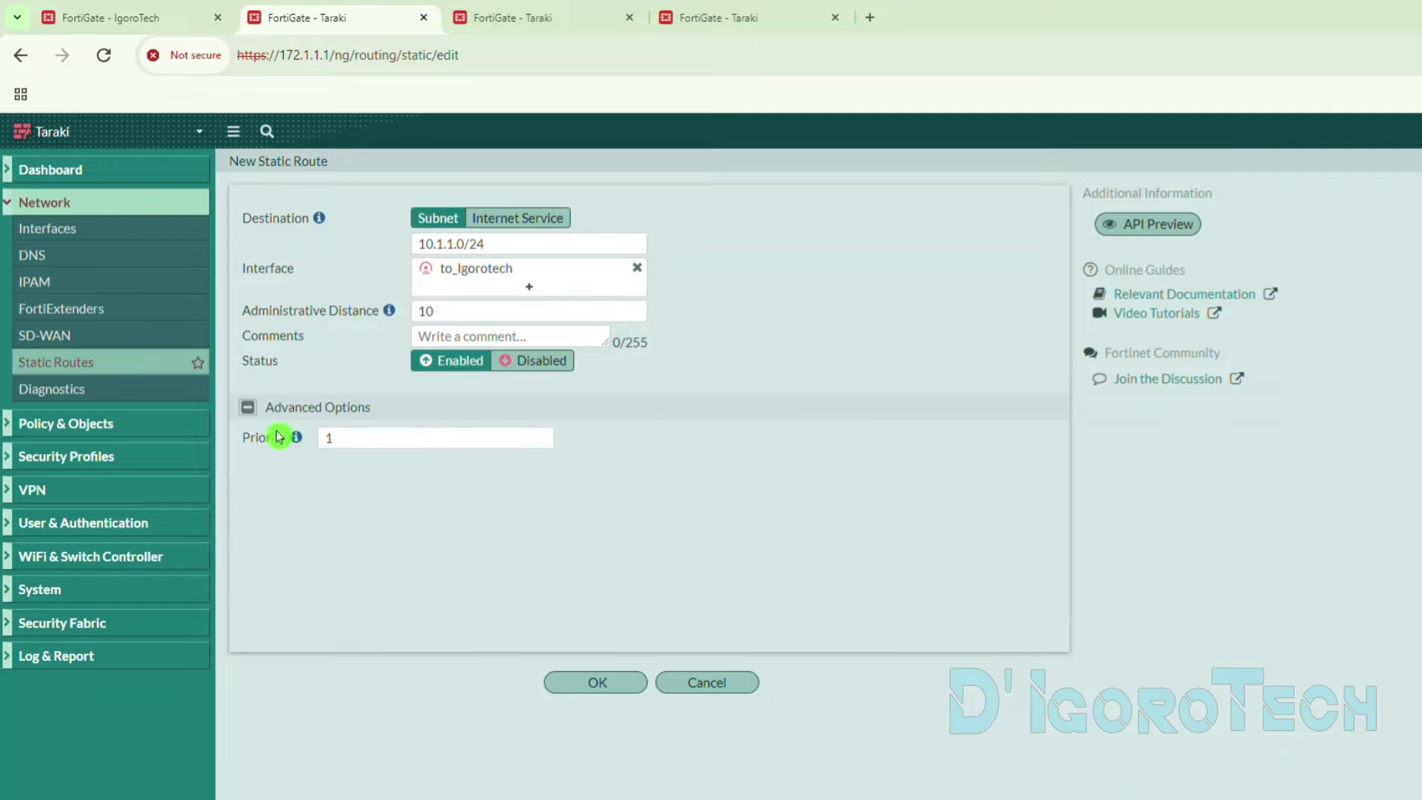
left_click(591, 680)
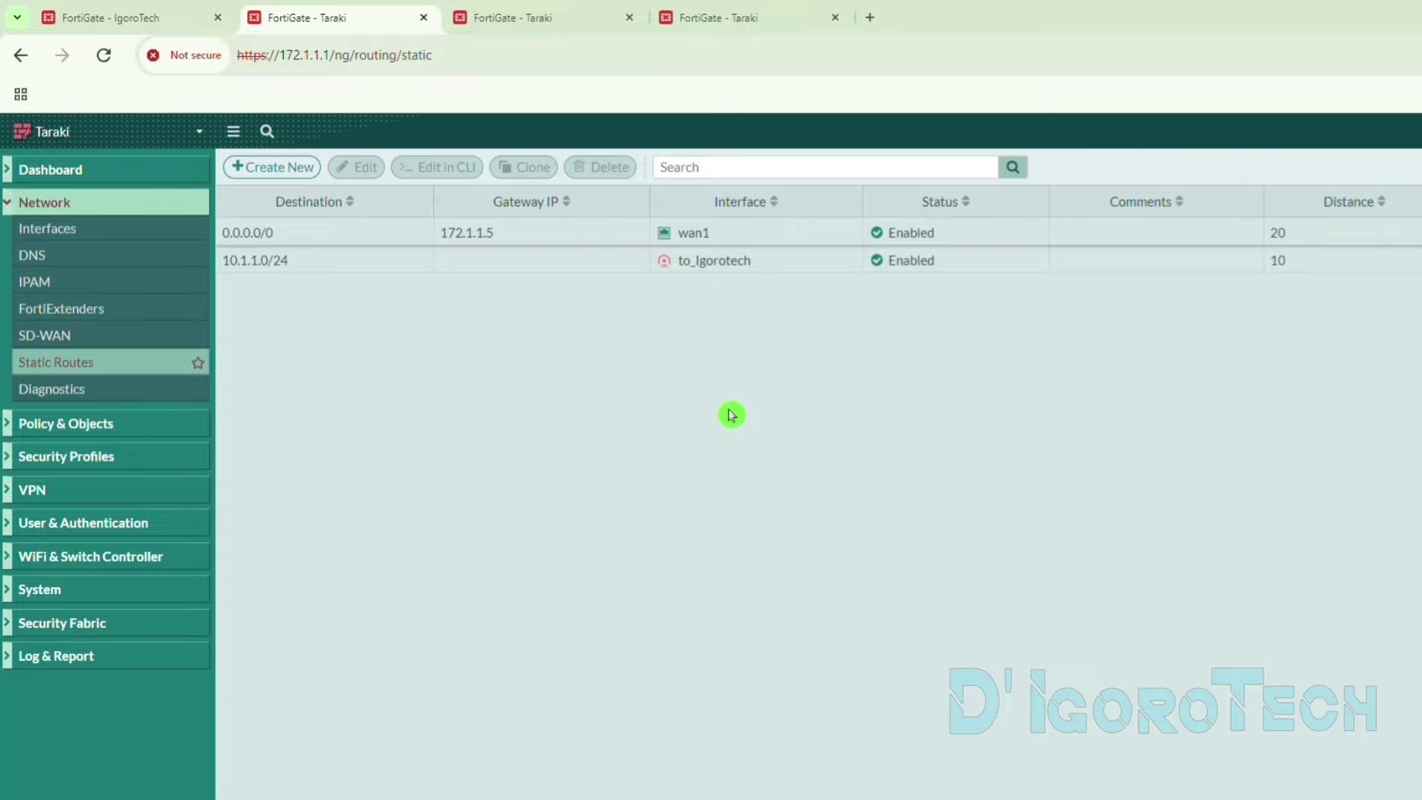
- Compare the status and distance of Taraki's two static routes, and check the to_Igorotech IPsec tunnel's status
left_click(254, 265)
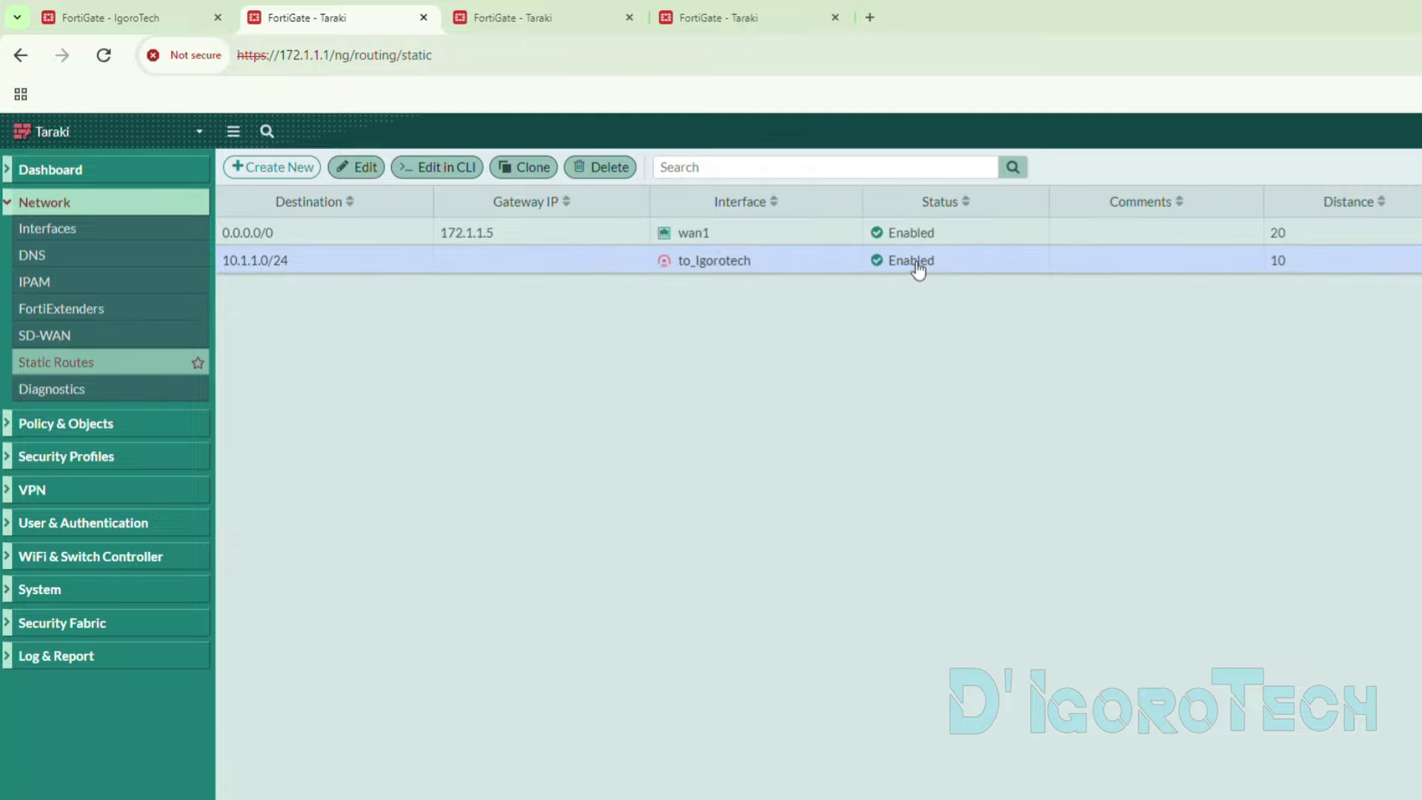
left_click(935, 288)
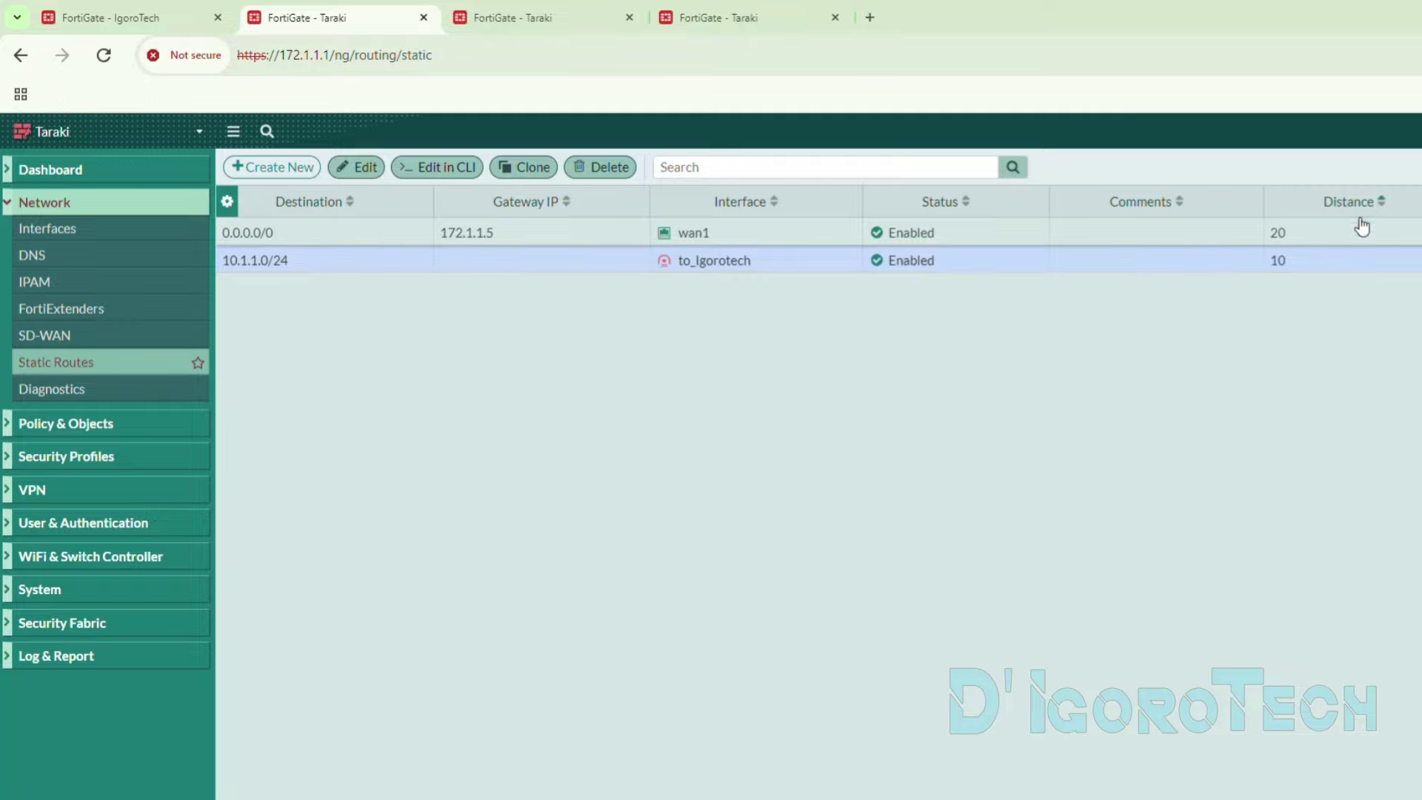
left_click(1280, 238)
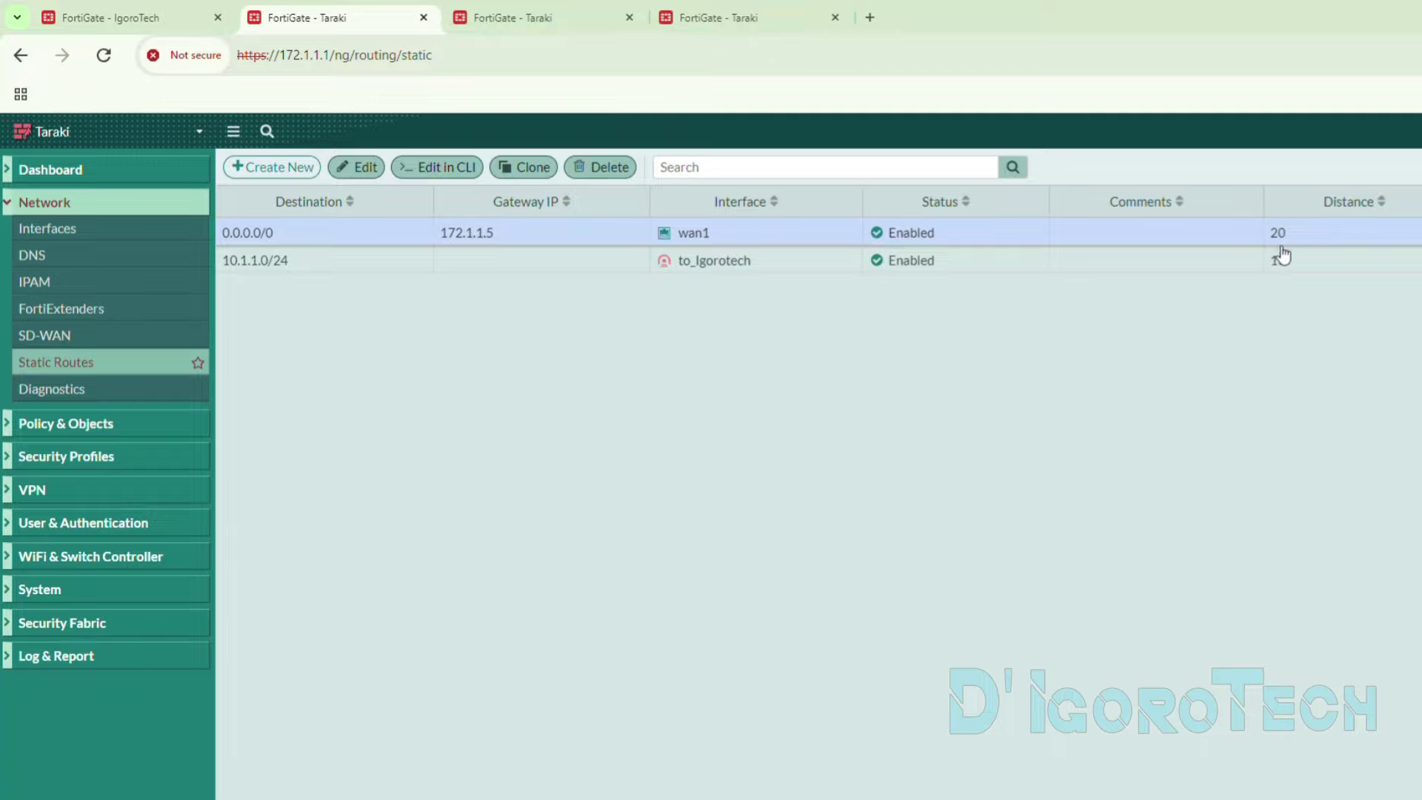
left_click(519, 24)
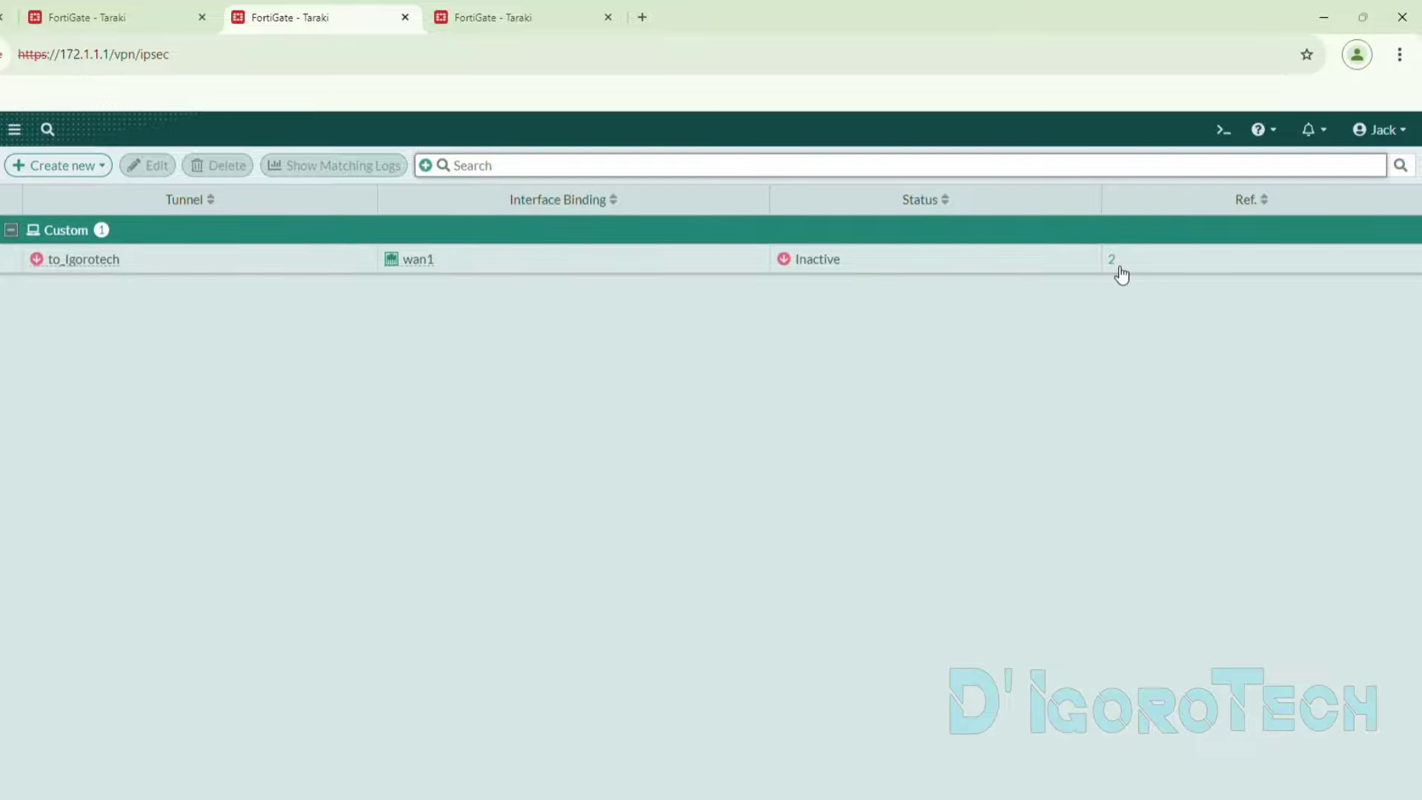
left_click(111, 16)
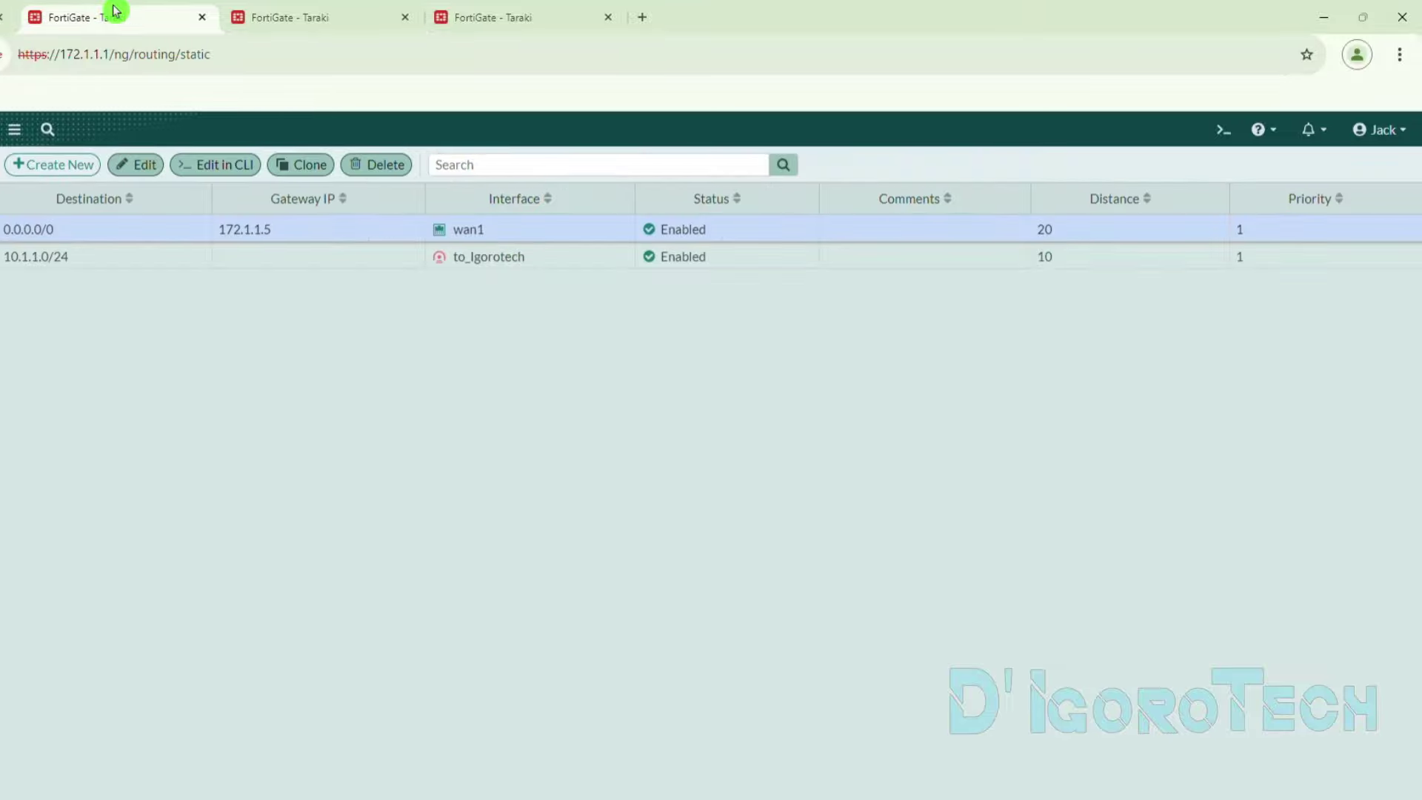
left_click(494, 260)
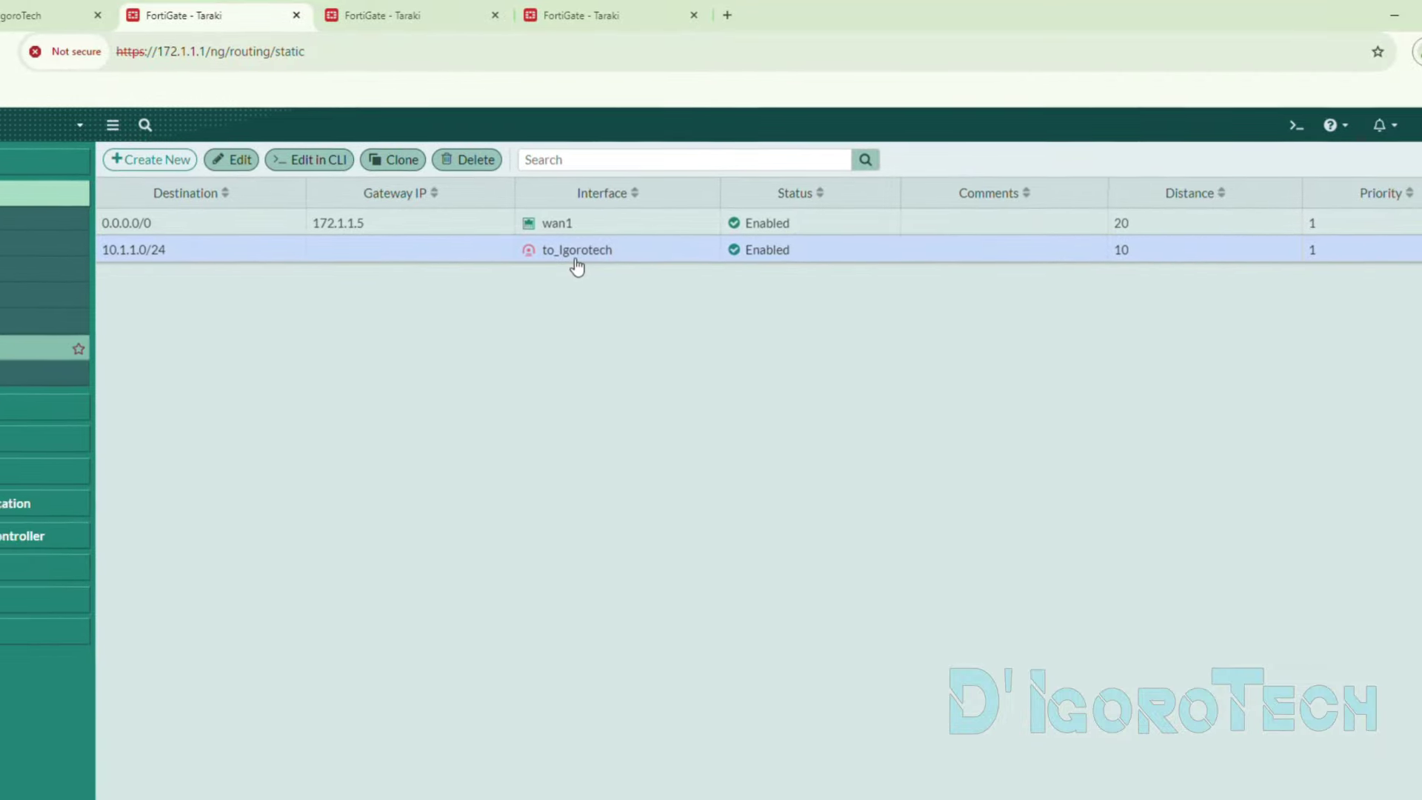
- Open Taraki's firewall policies, decline the new list layout, and expand the internal to wan2 group to review its policy
left_click(70, 404)
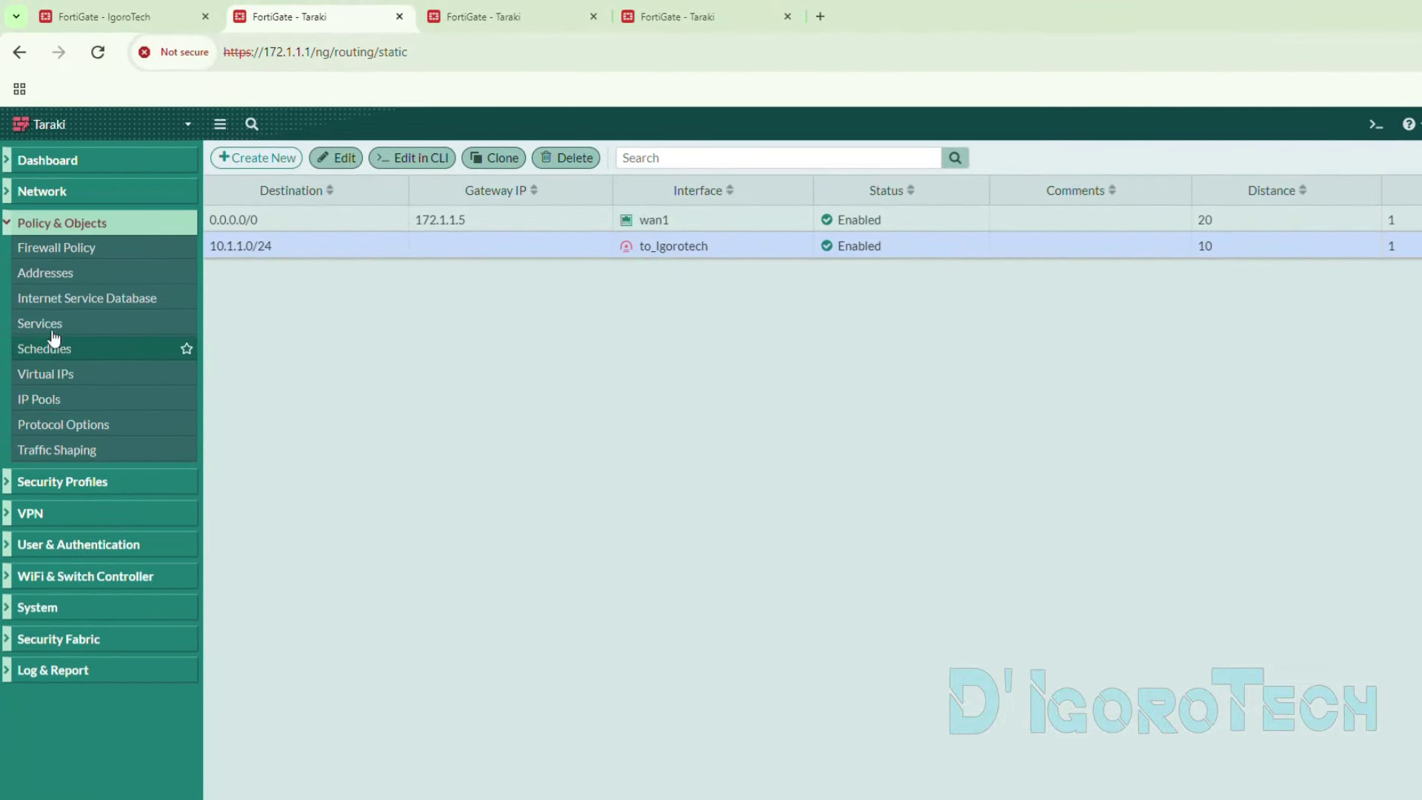
left_click(53, 252)
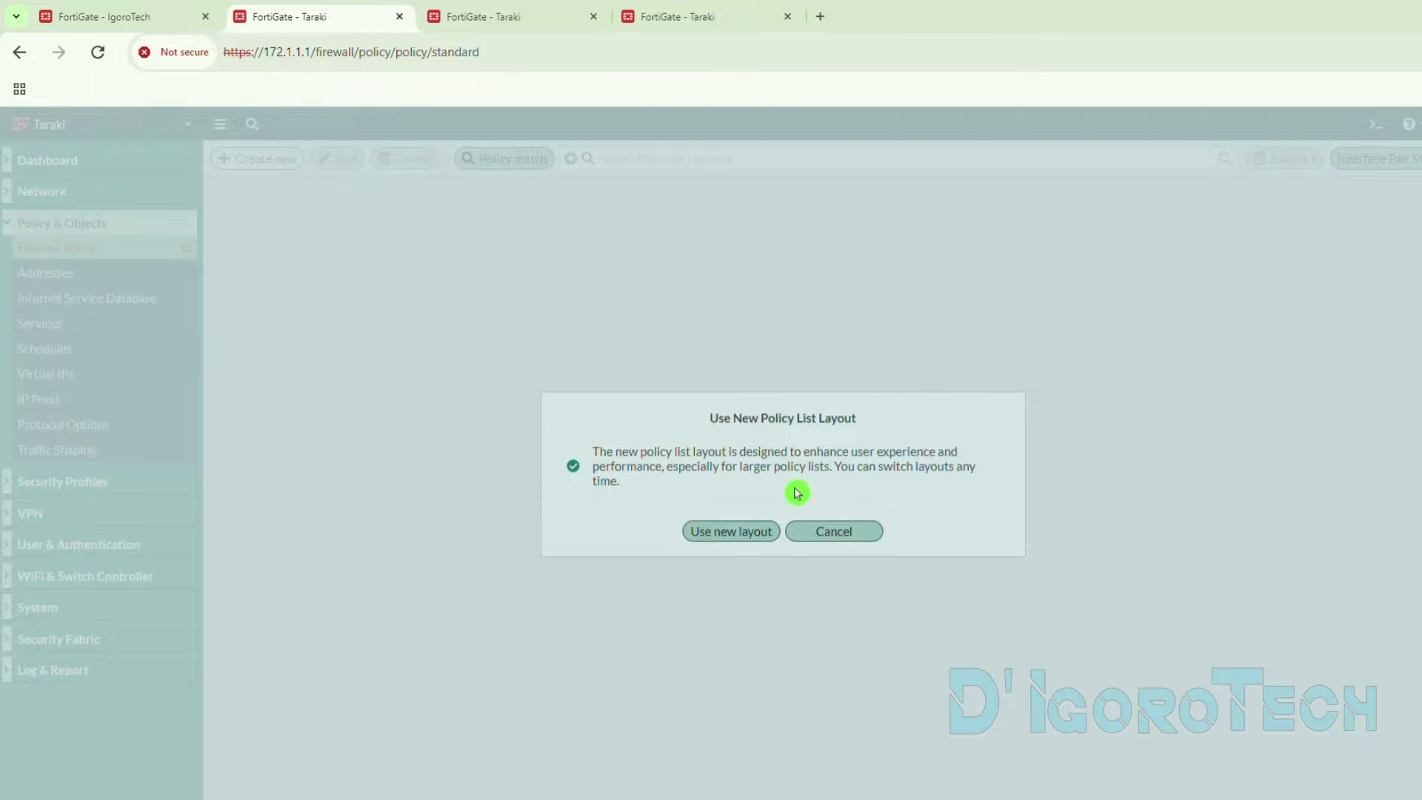
left_click(834, 531)
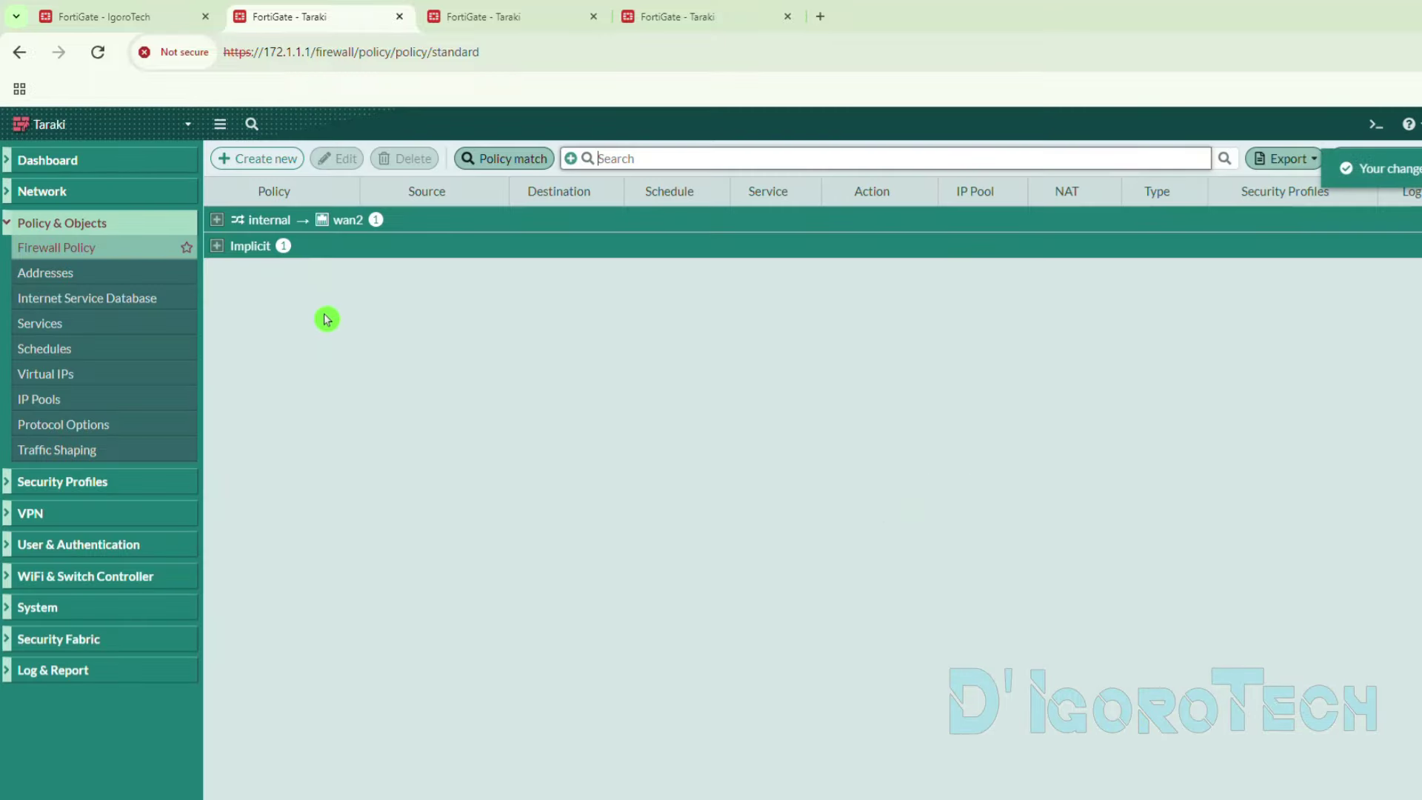
left_click(216, 220)
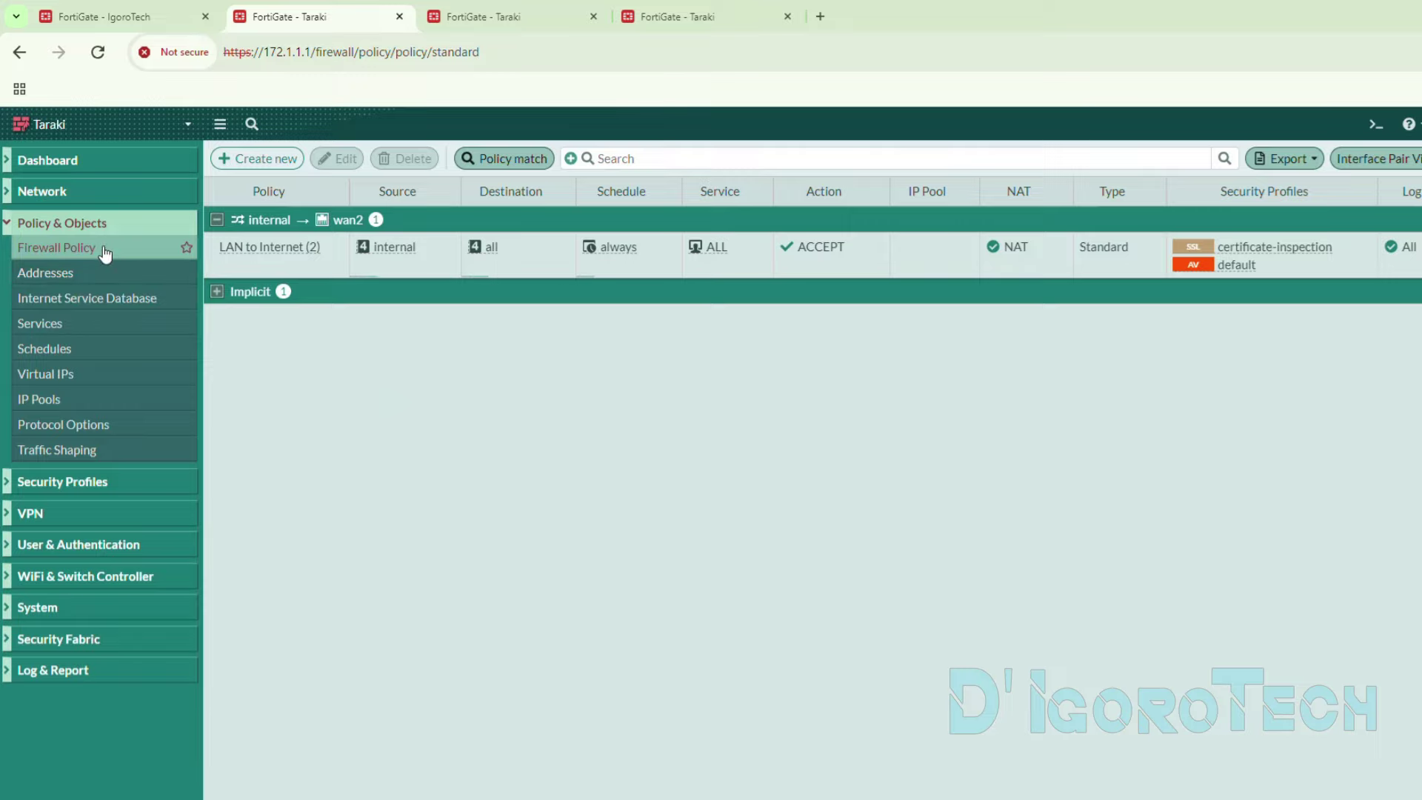
left_click(124, 250)
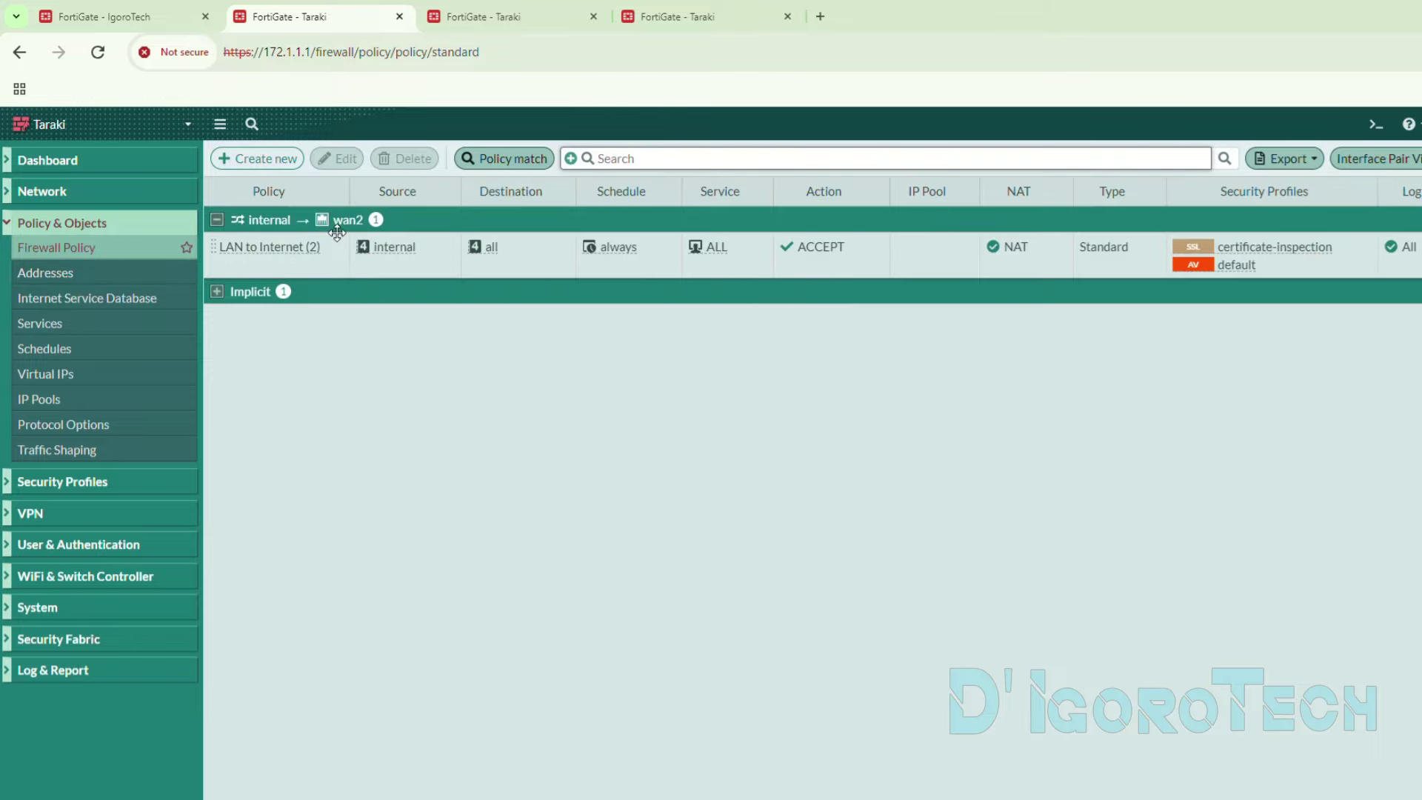
- Start a firewall policy named LAN to Igorotech with incoming interface internal and outgoing interface to_Igorotech
left_click(261, 160)
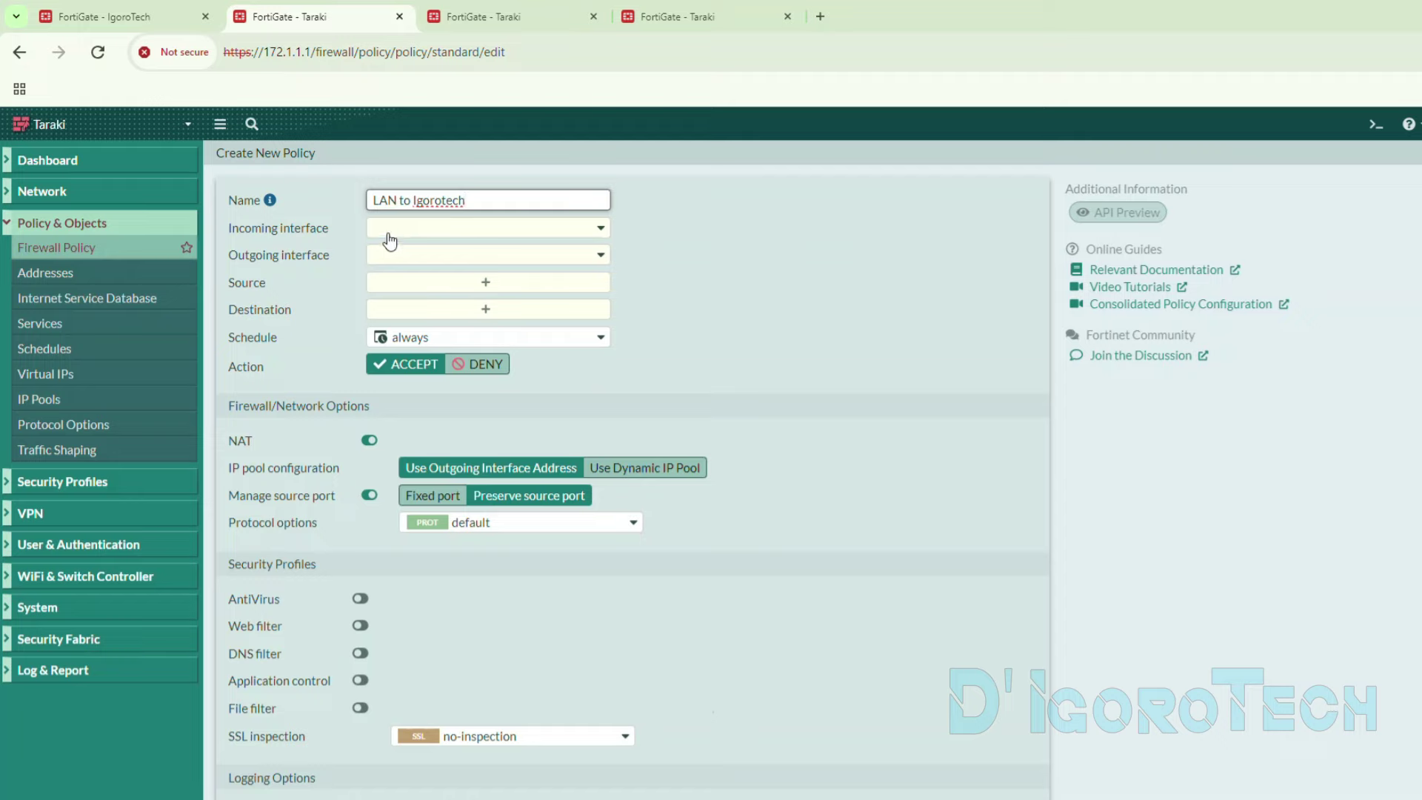
left_click(390, 229)
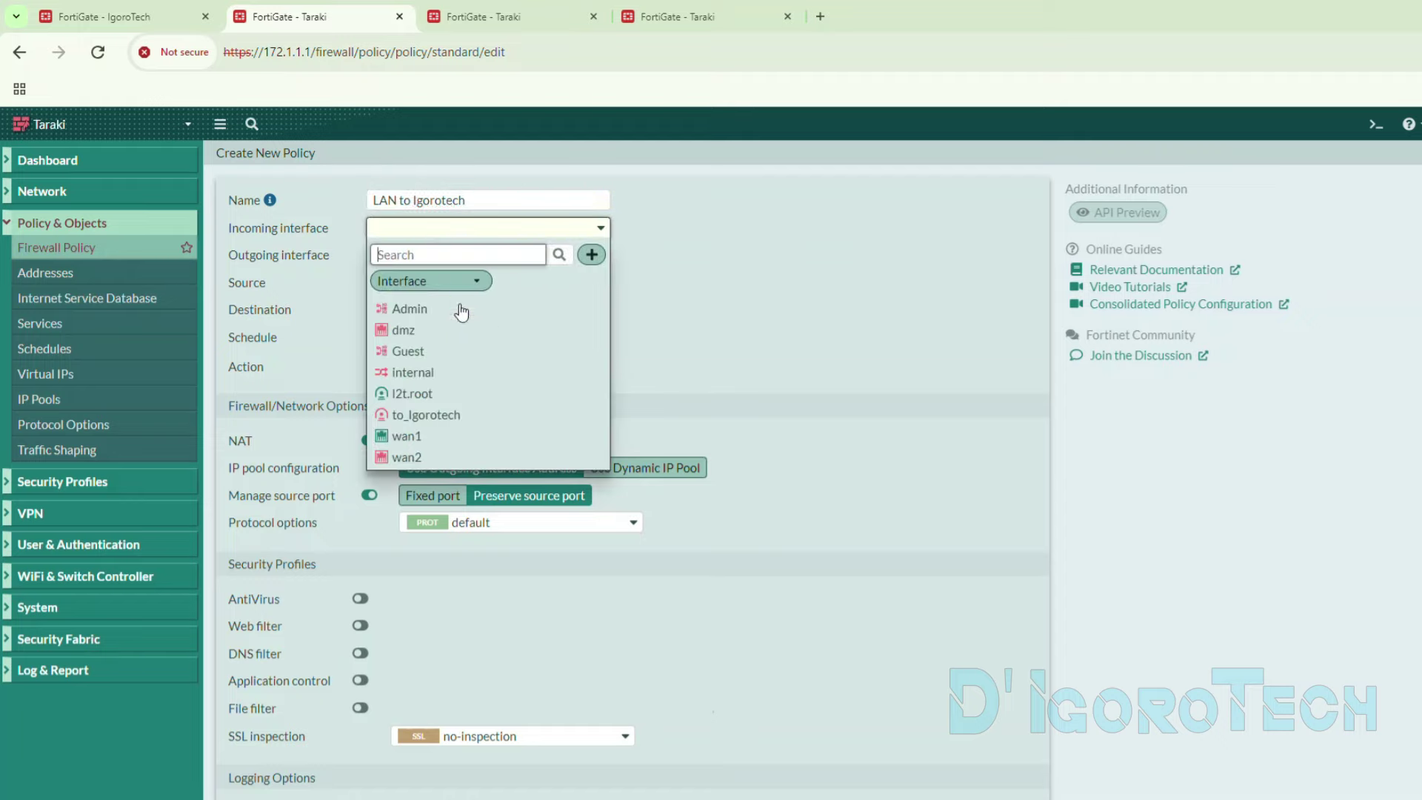
mouse_move(410, 379)
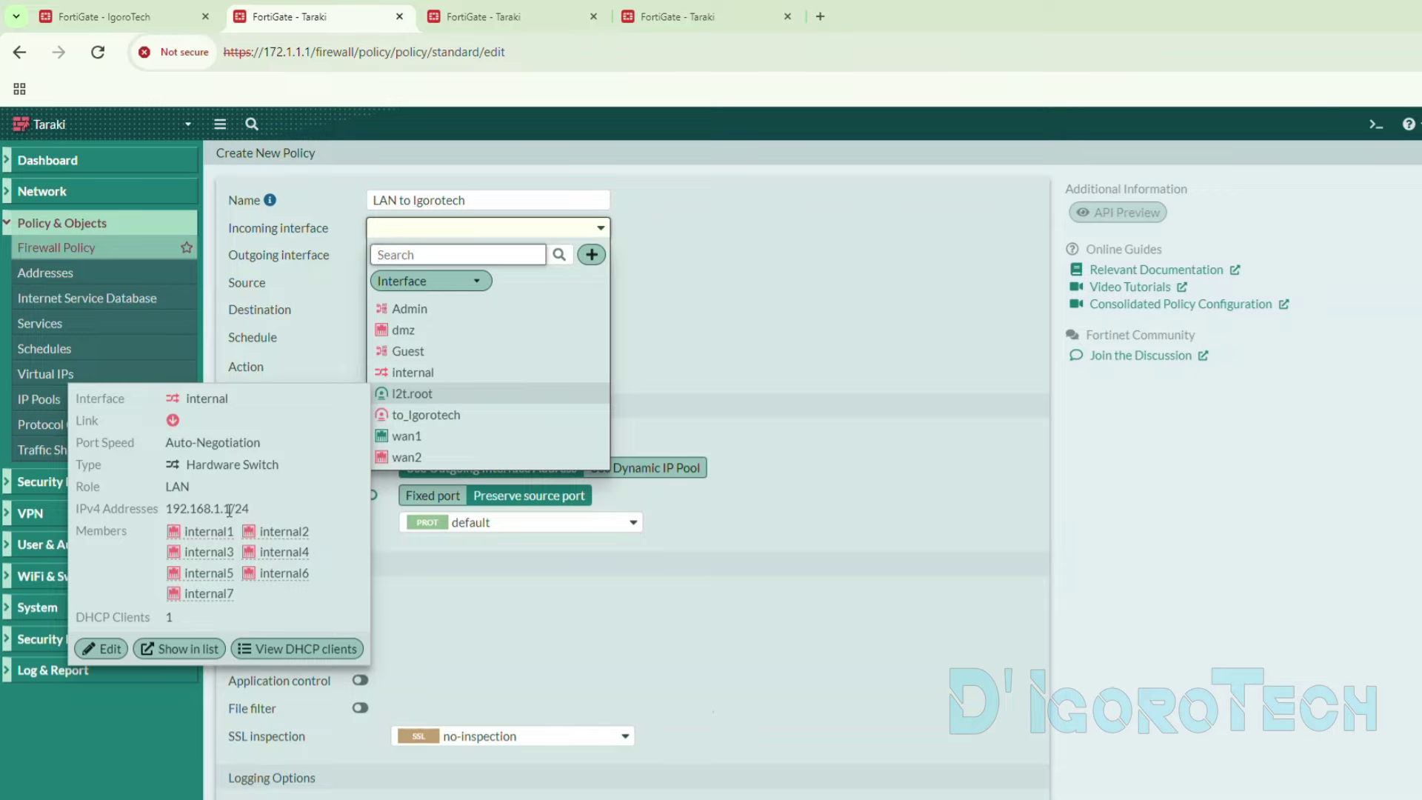
left_click_drag(252, 511, 183, 512)
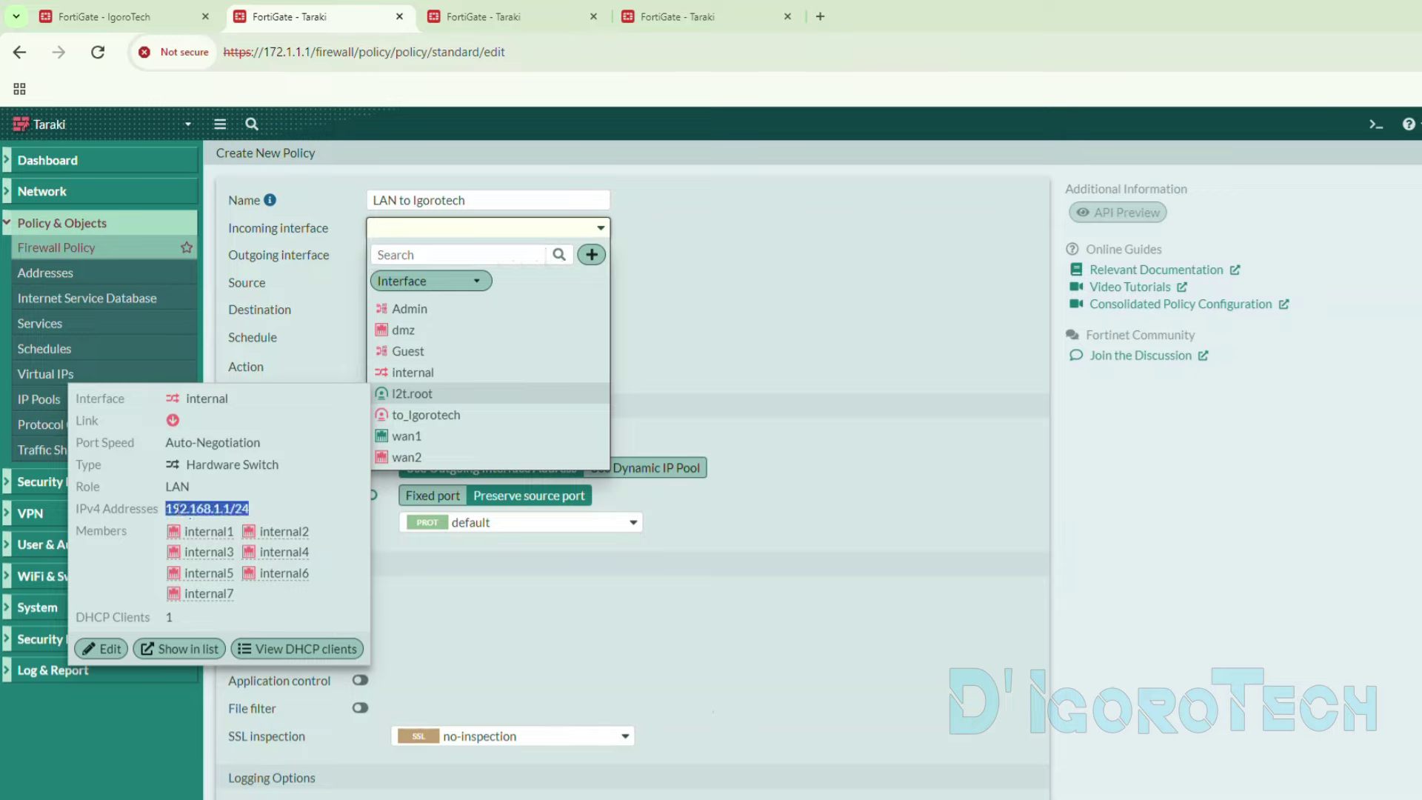
left_click(426, 373)
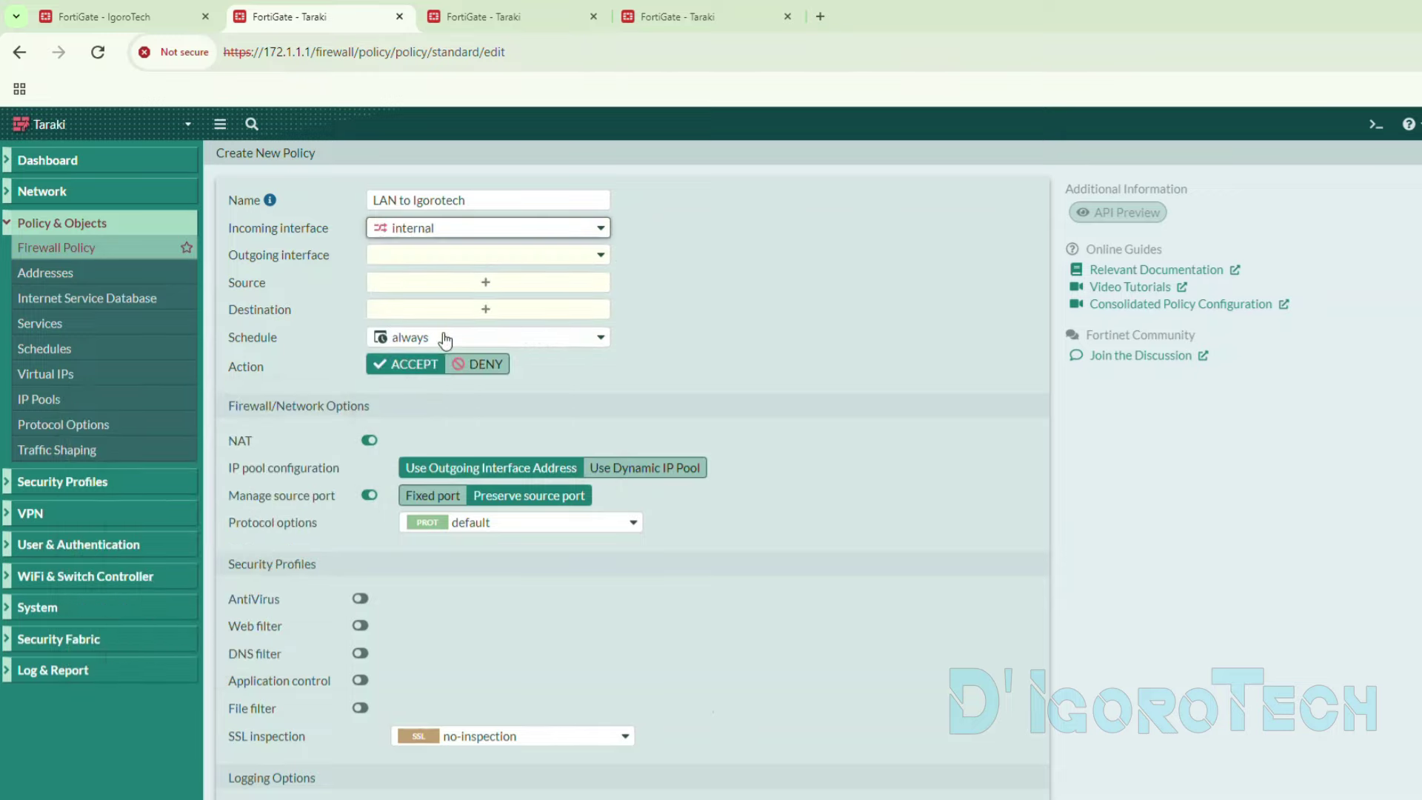
left_click(404, 262)
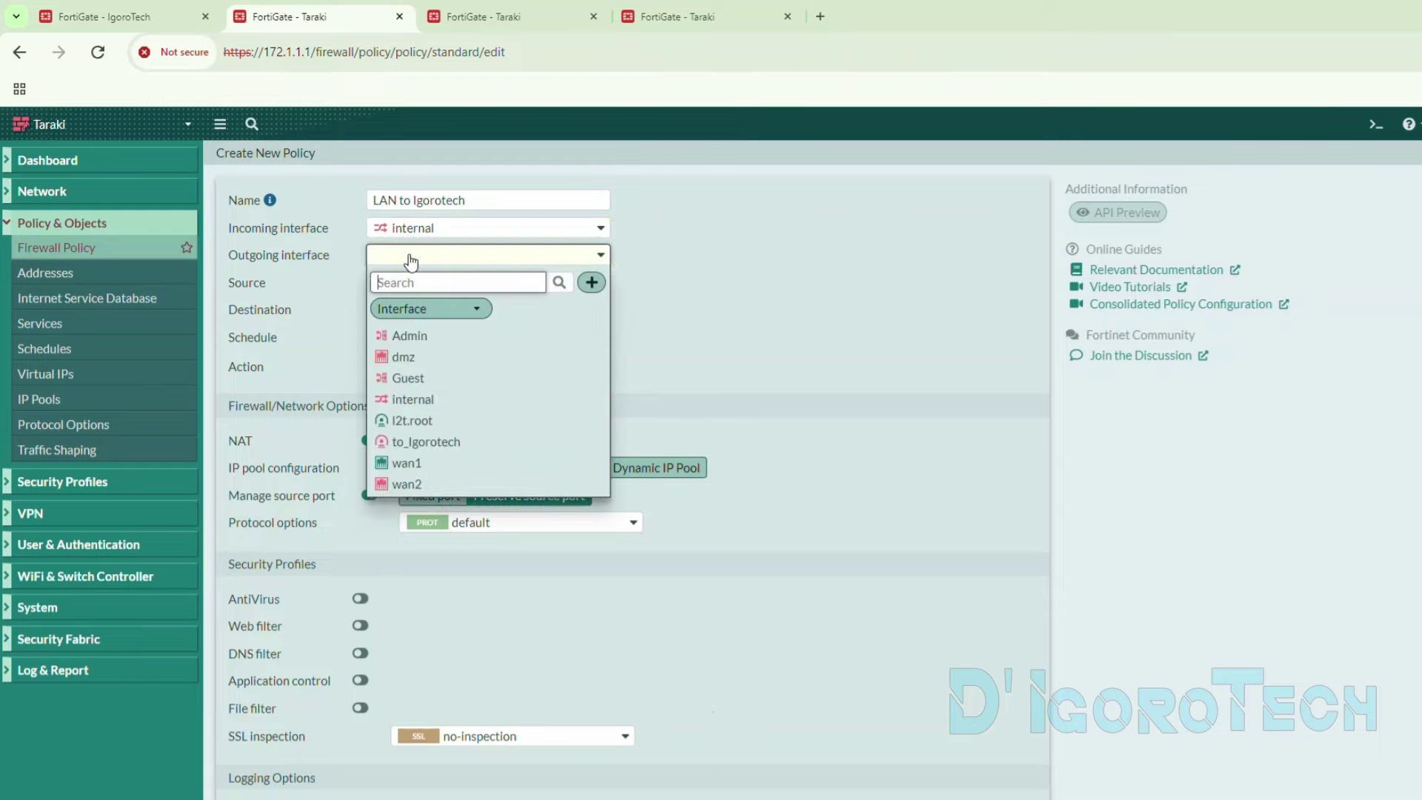
left_click(408, 443)
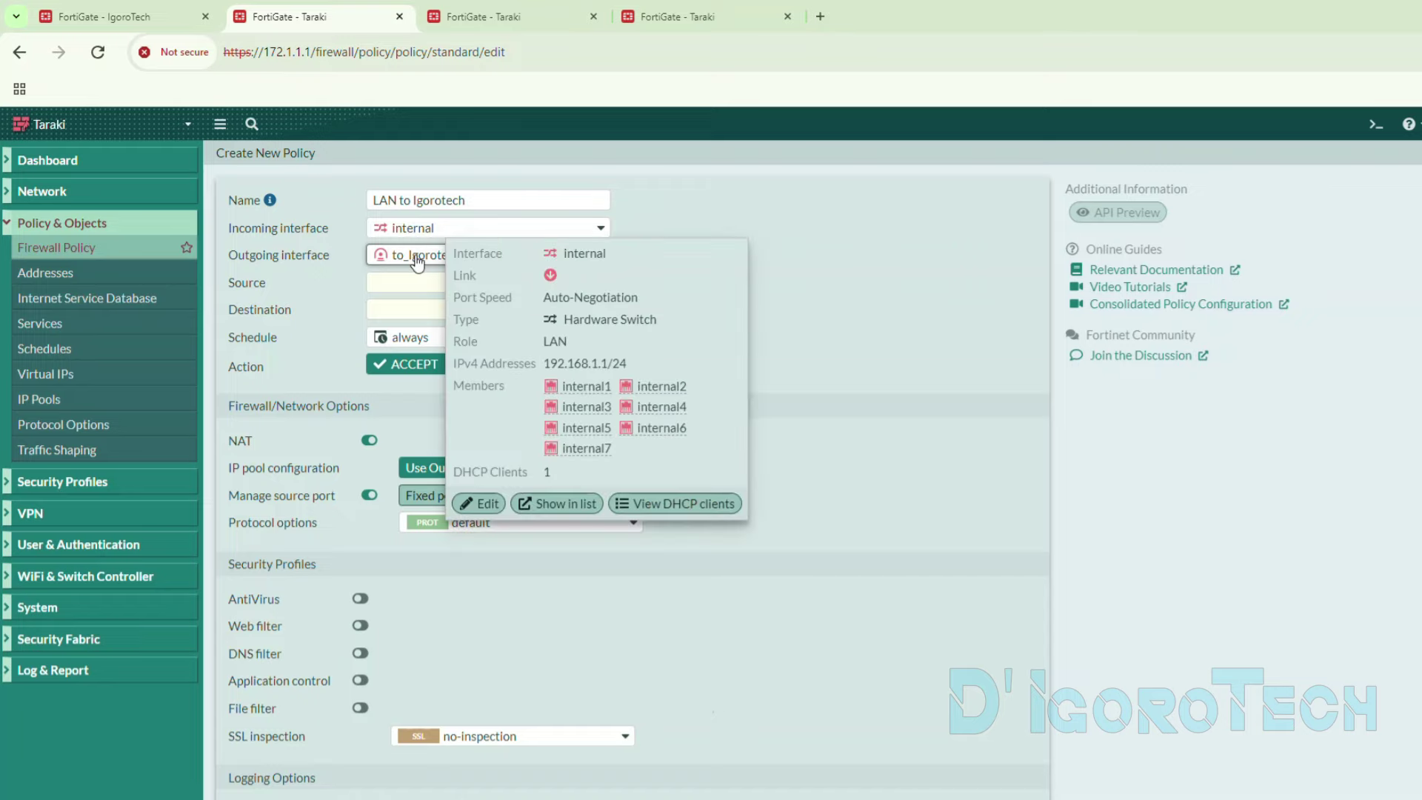
- Set the policy's source to internal and destination to Igorotech LAN, keeping the schedule at always
left_click(426, 282)
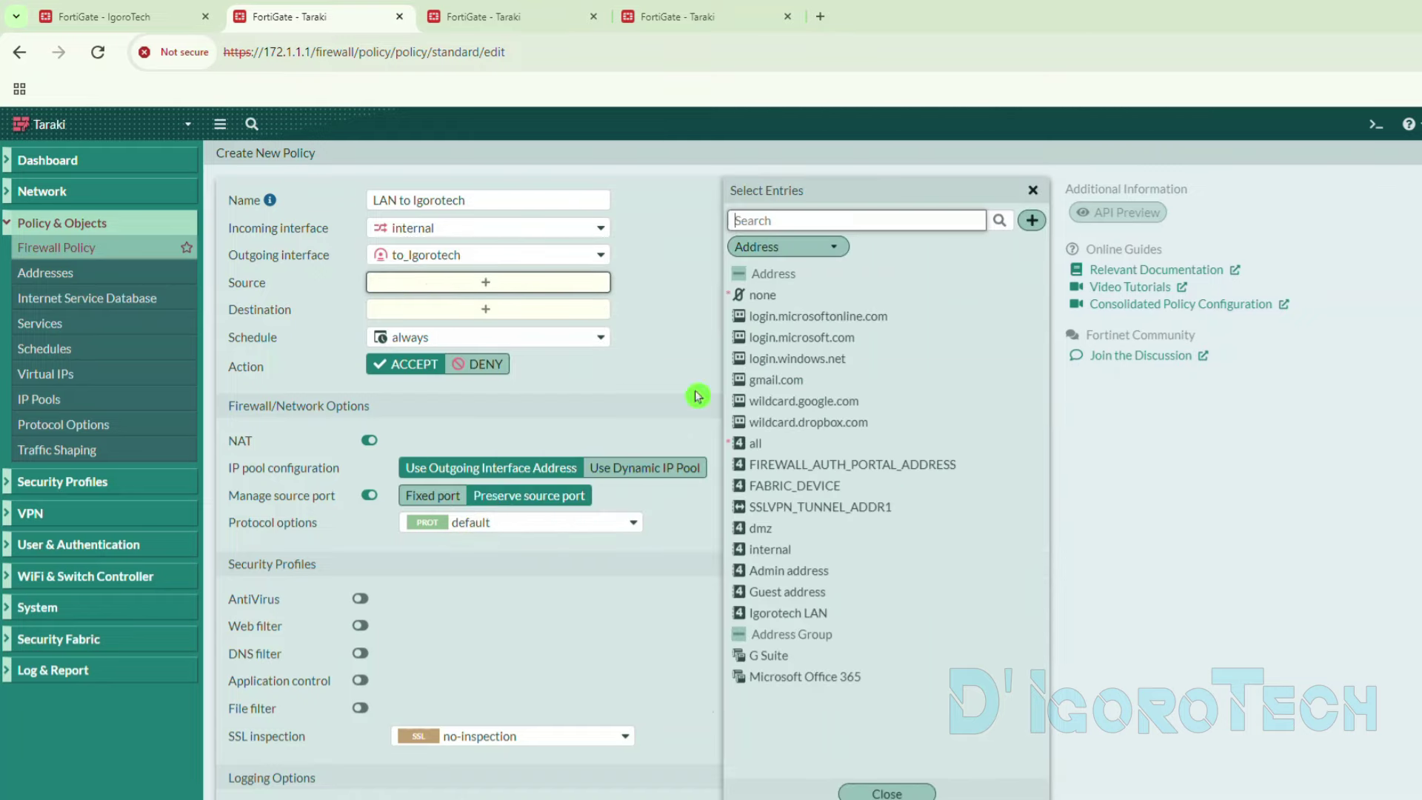
left_click(770, 549)
left_click(439, 332)
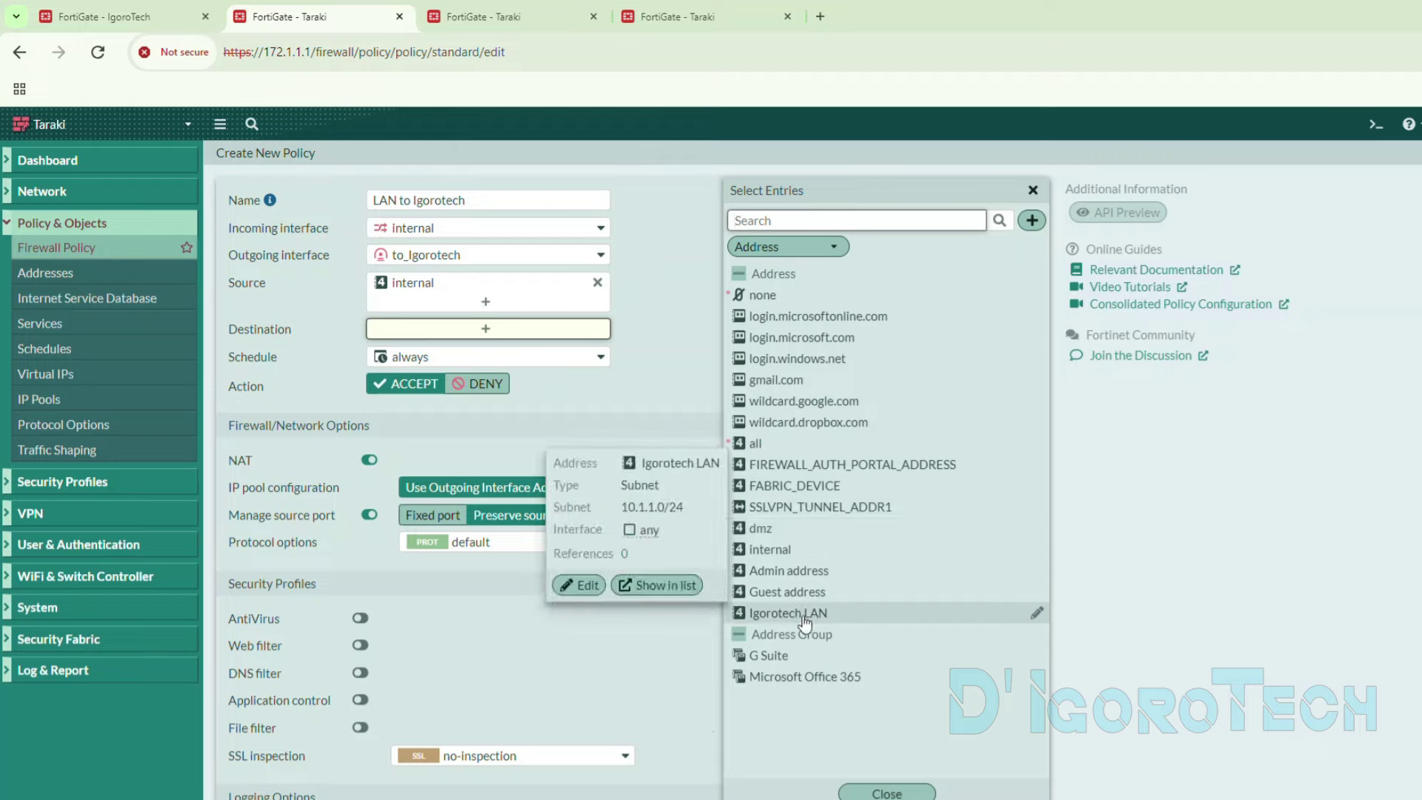
left_click(806, 613)
left_click(323, 377)
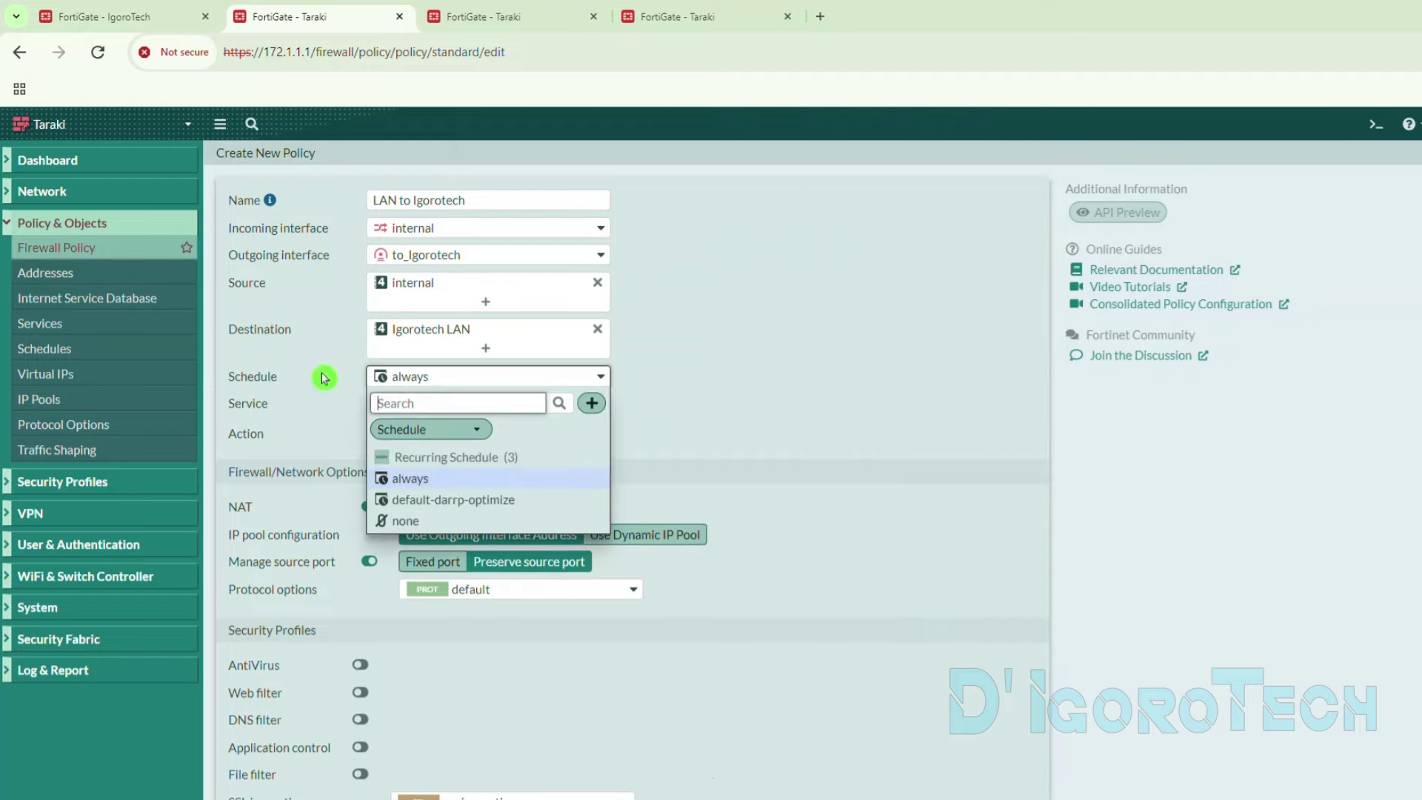
left_click(349, 381)
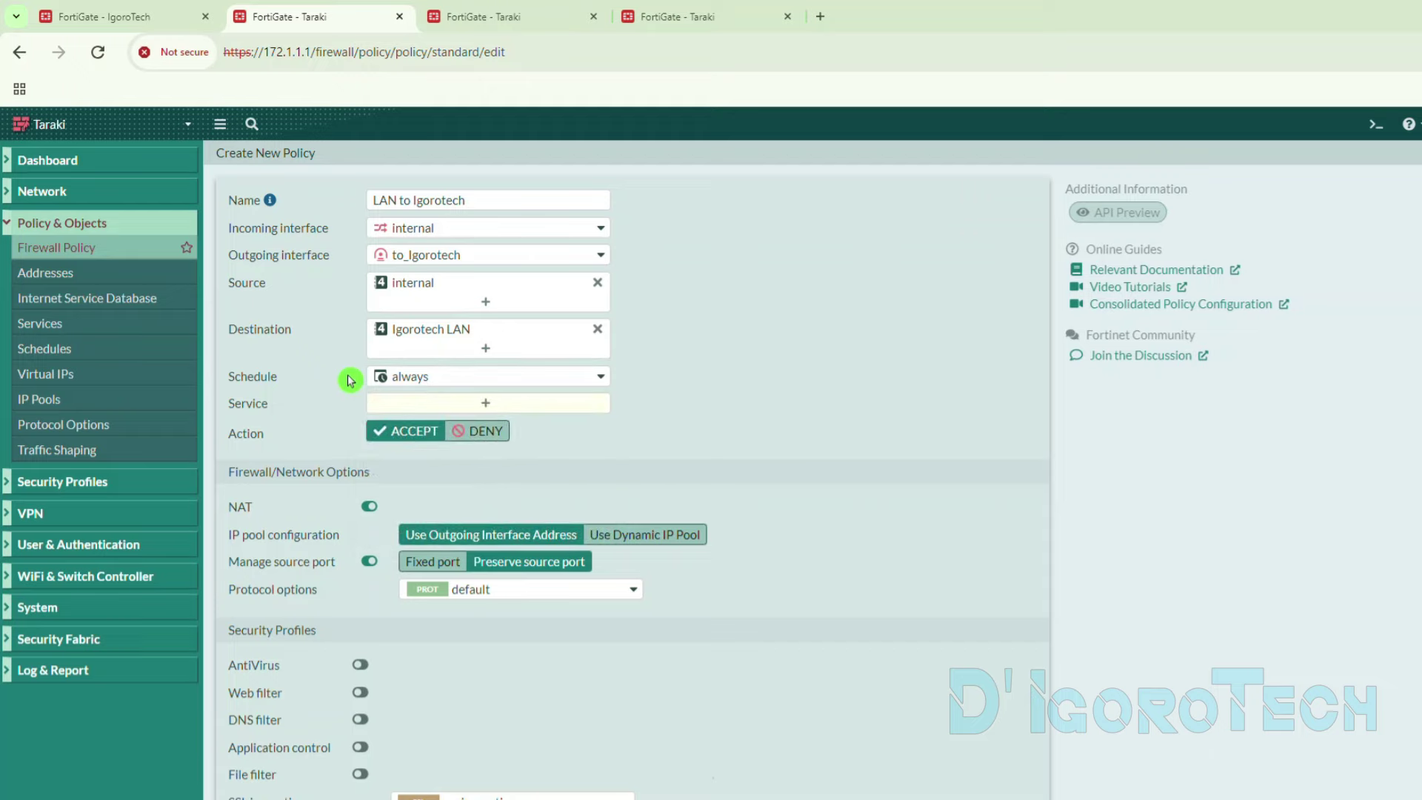
- Set the LAN to Igorotech policy's service to ALL and disable NAT
left_click(411, 409)
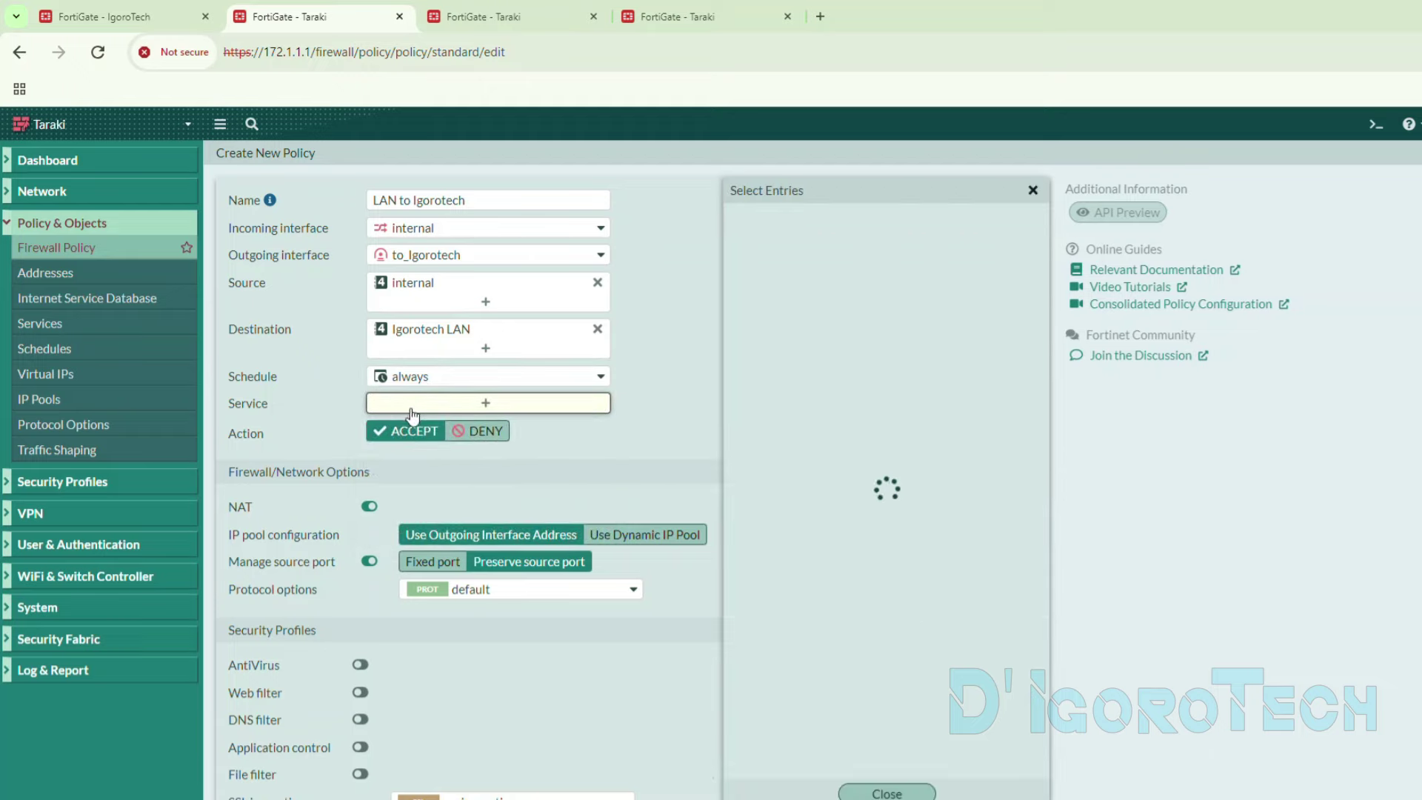
left_click(756, 317)
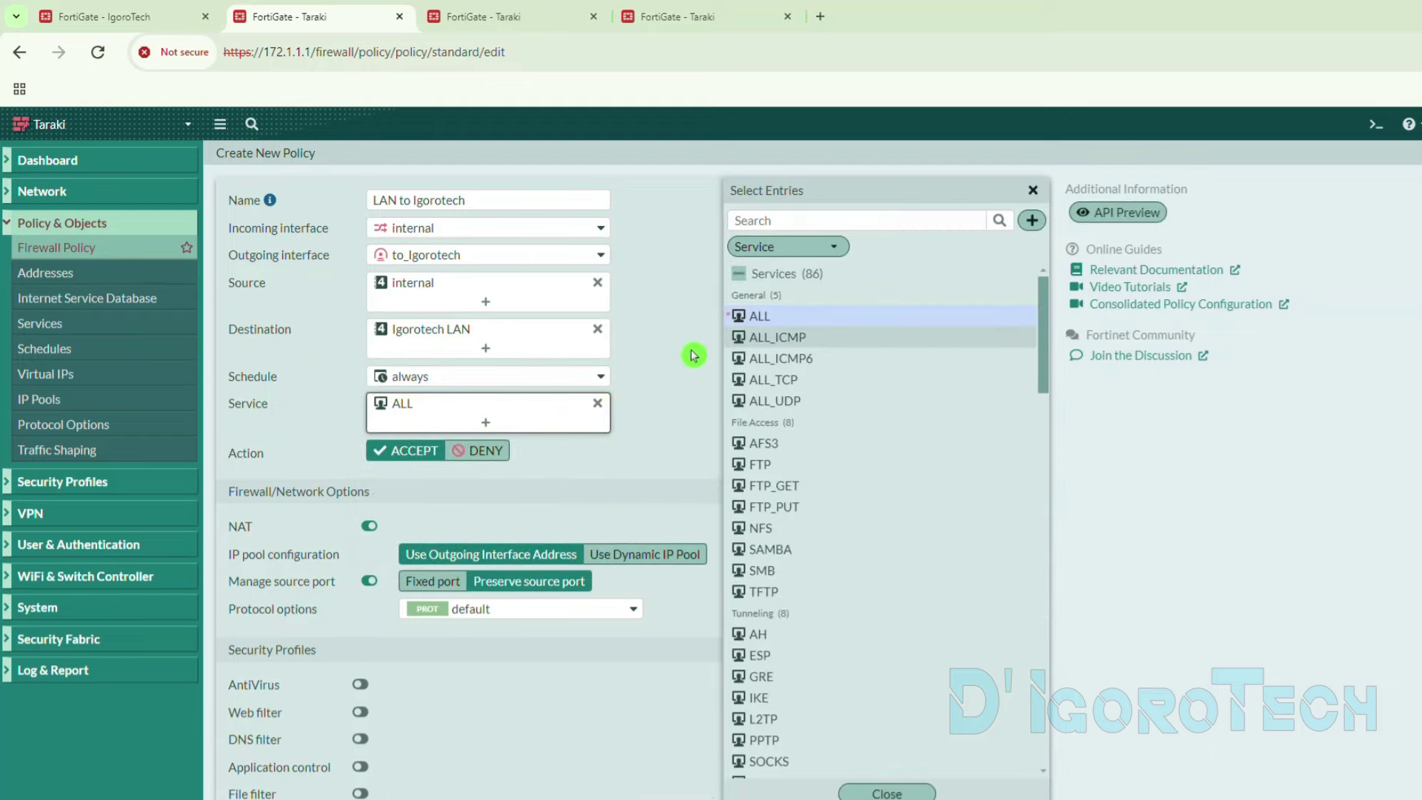
left_click(692, 355)
mouse_move(404, 412)
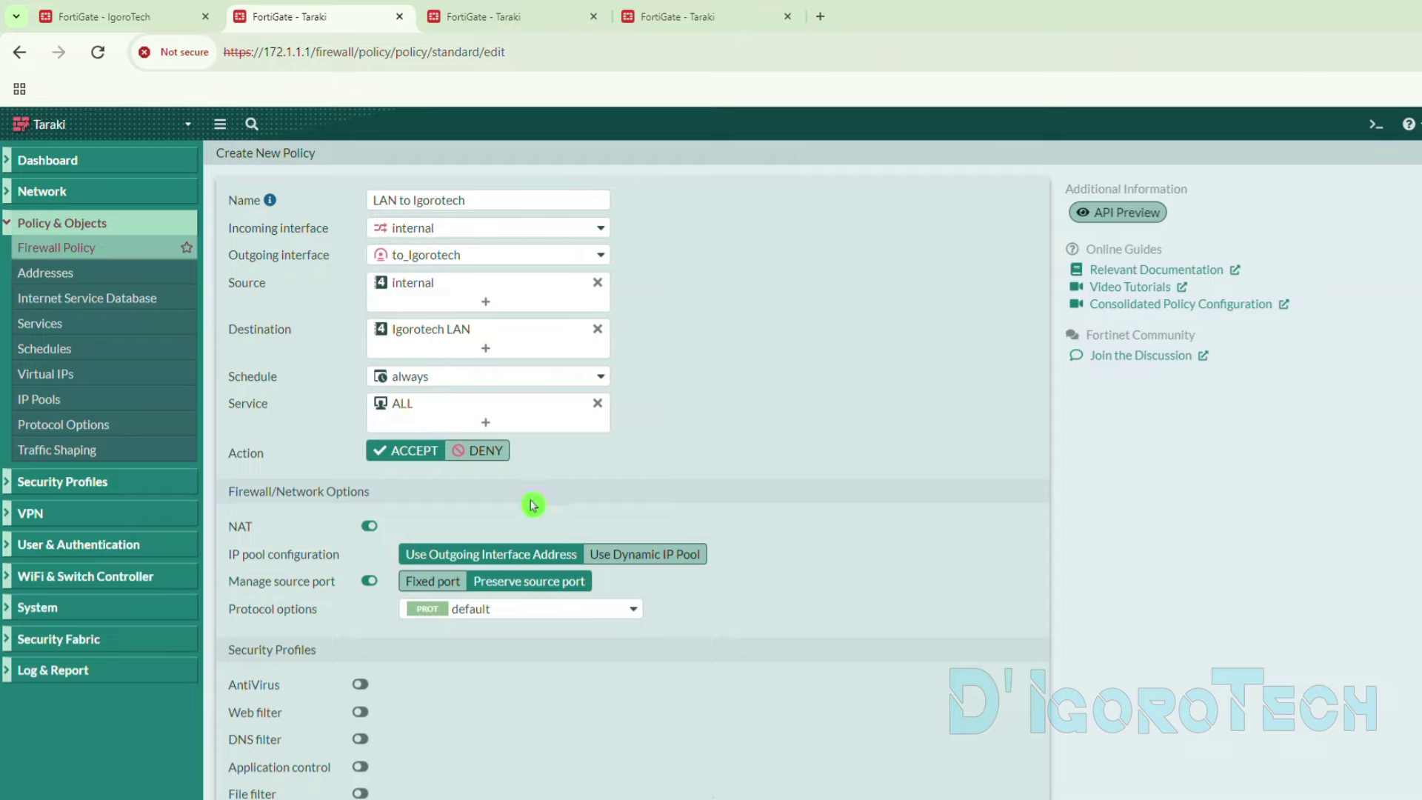
left_click(370, 526)
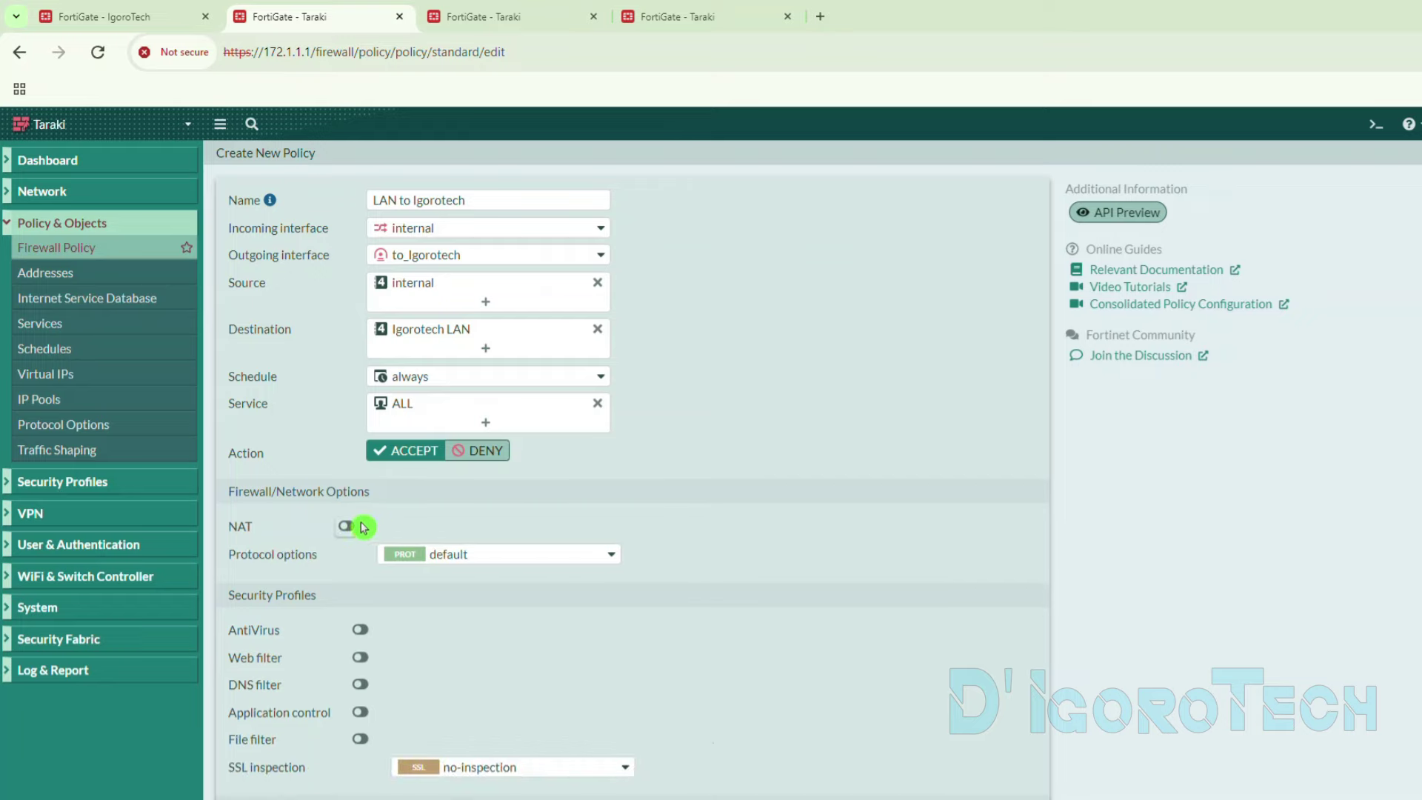
- Enable the default AntiVirus profile with certificate-inspection, log all sessions, and save the LAN to Igorotech policy
scroll(370, 522, "down", 3)
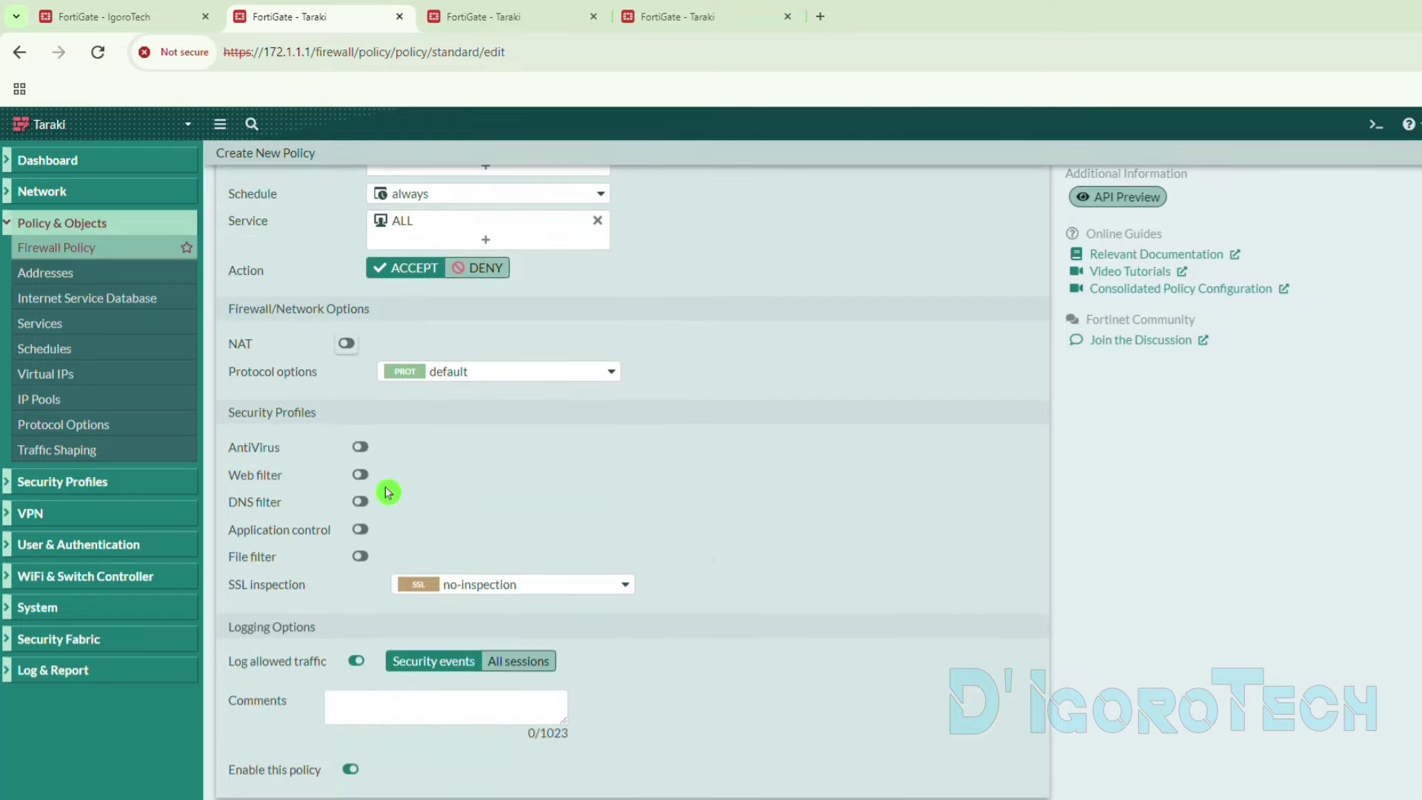
left_click(361, 448)
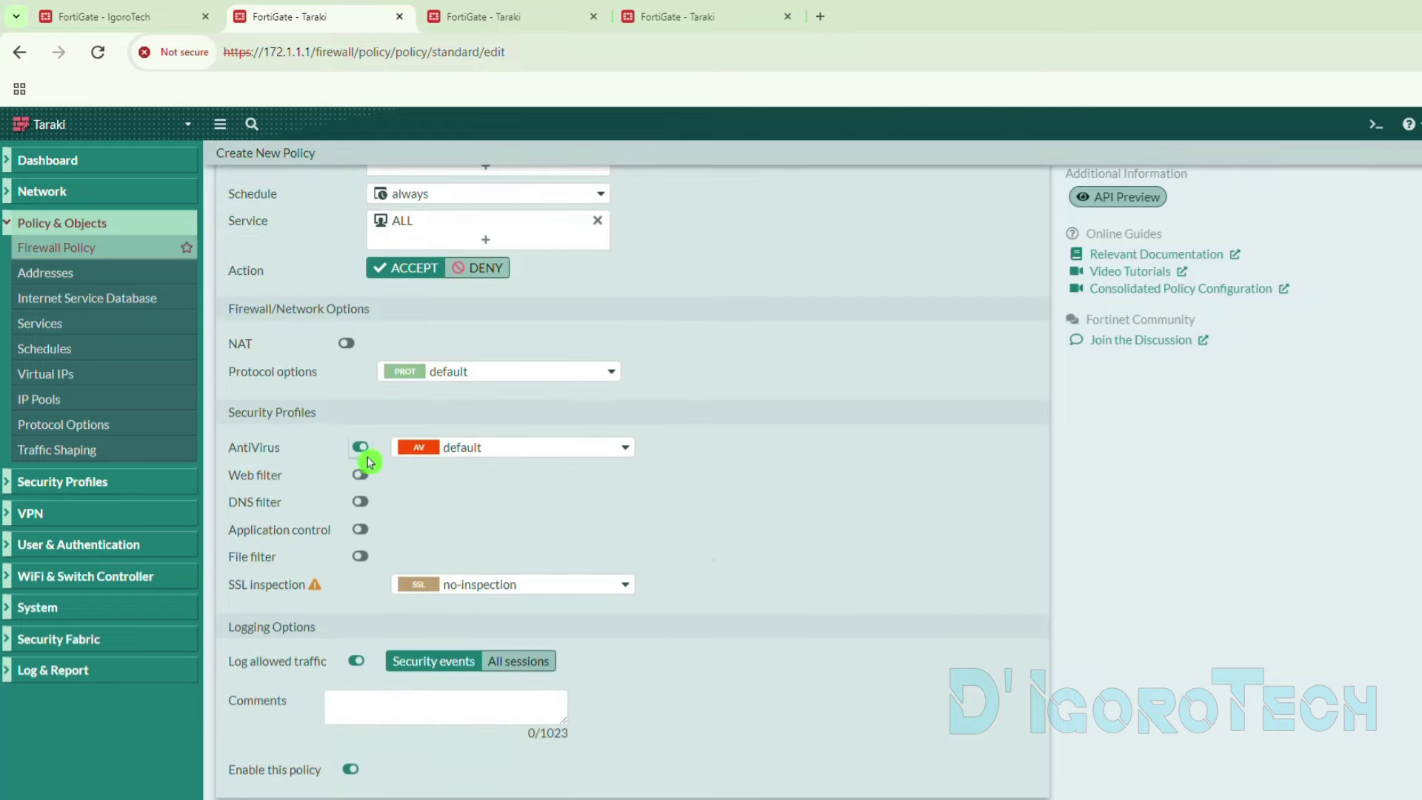
left_click(453, 586)
left_click(500, 665)
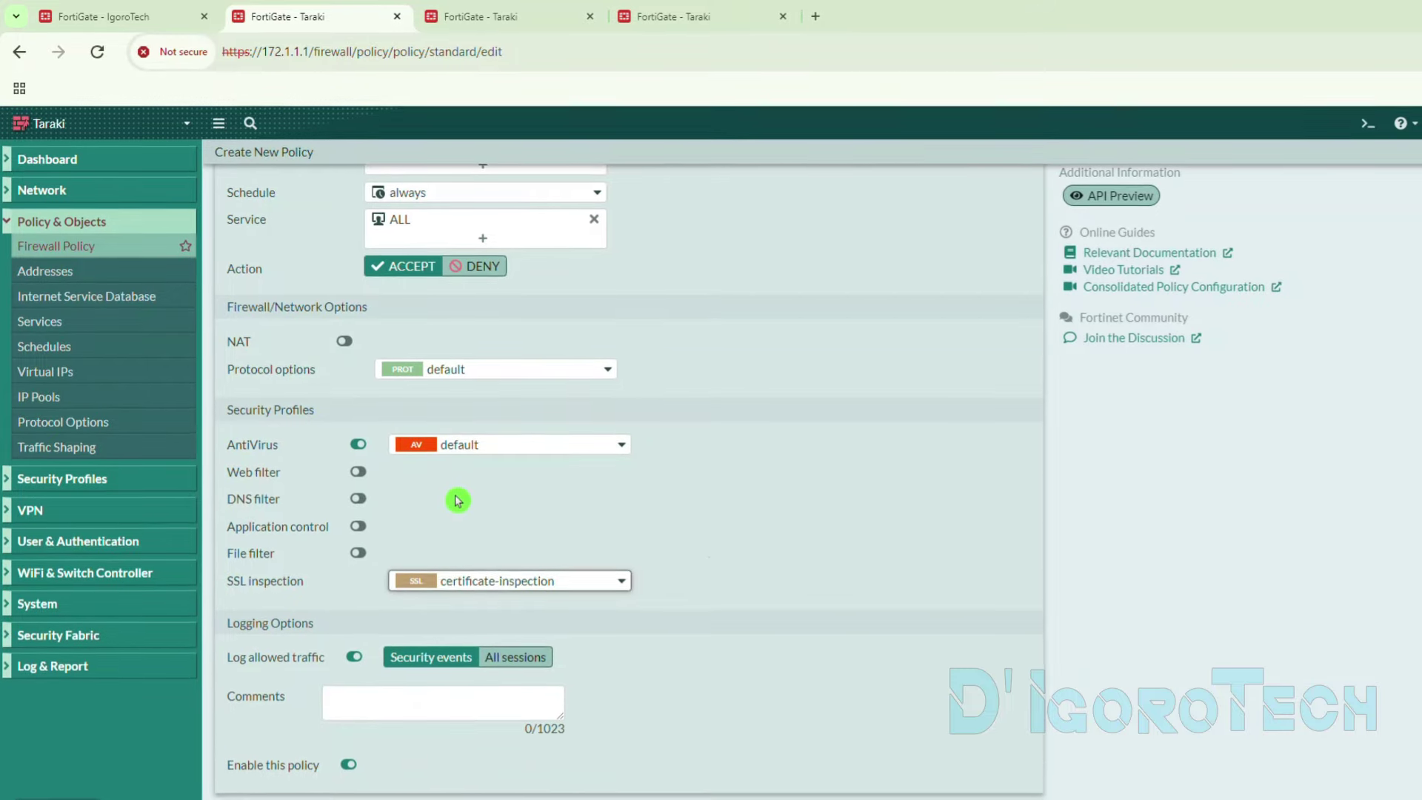
left_click(490, 645)
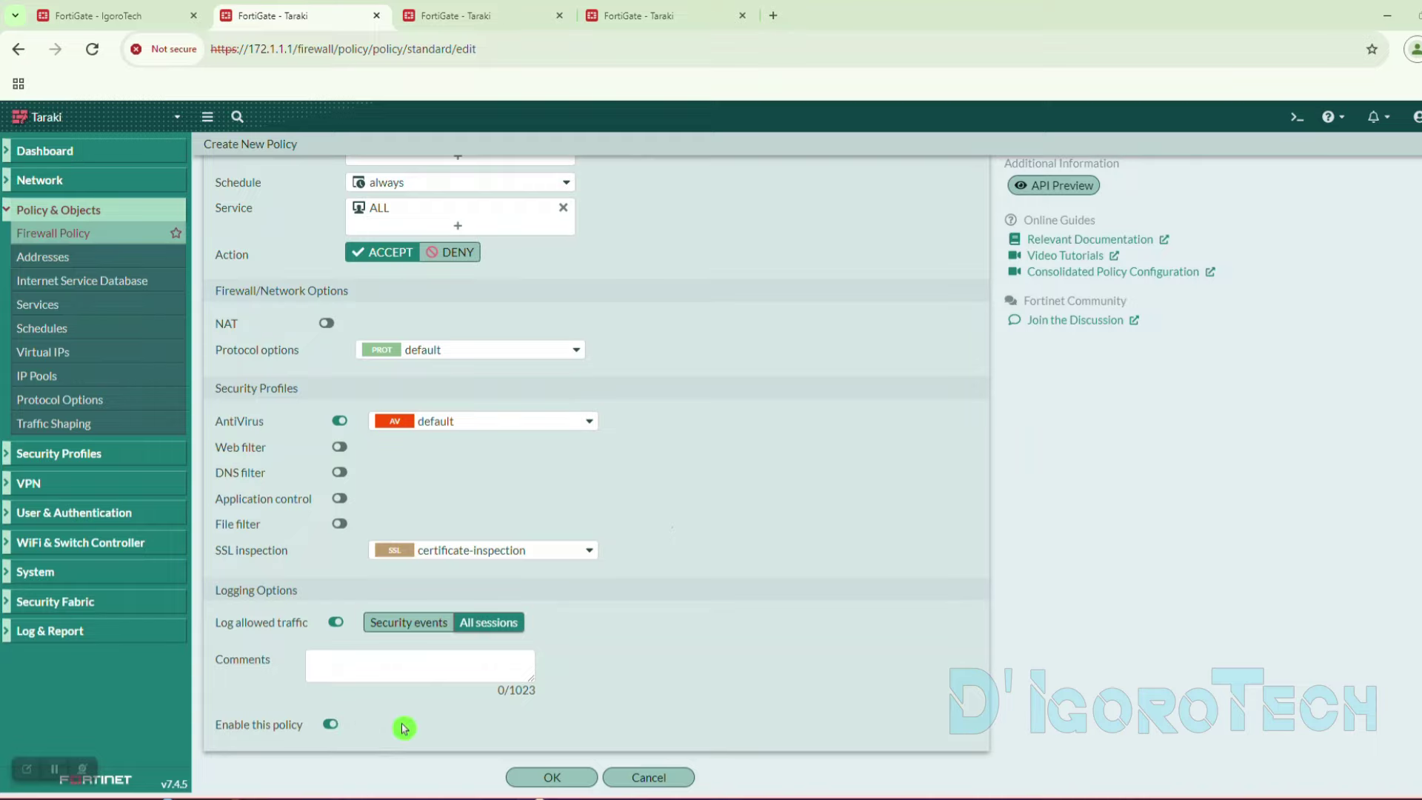
left_click(550, 778)
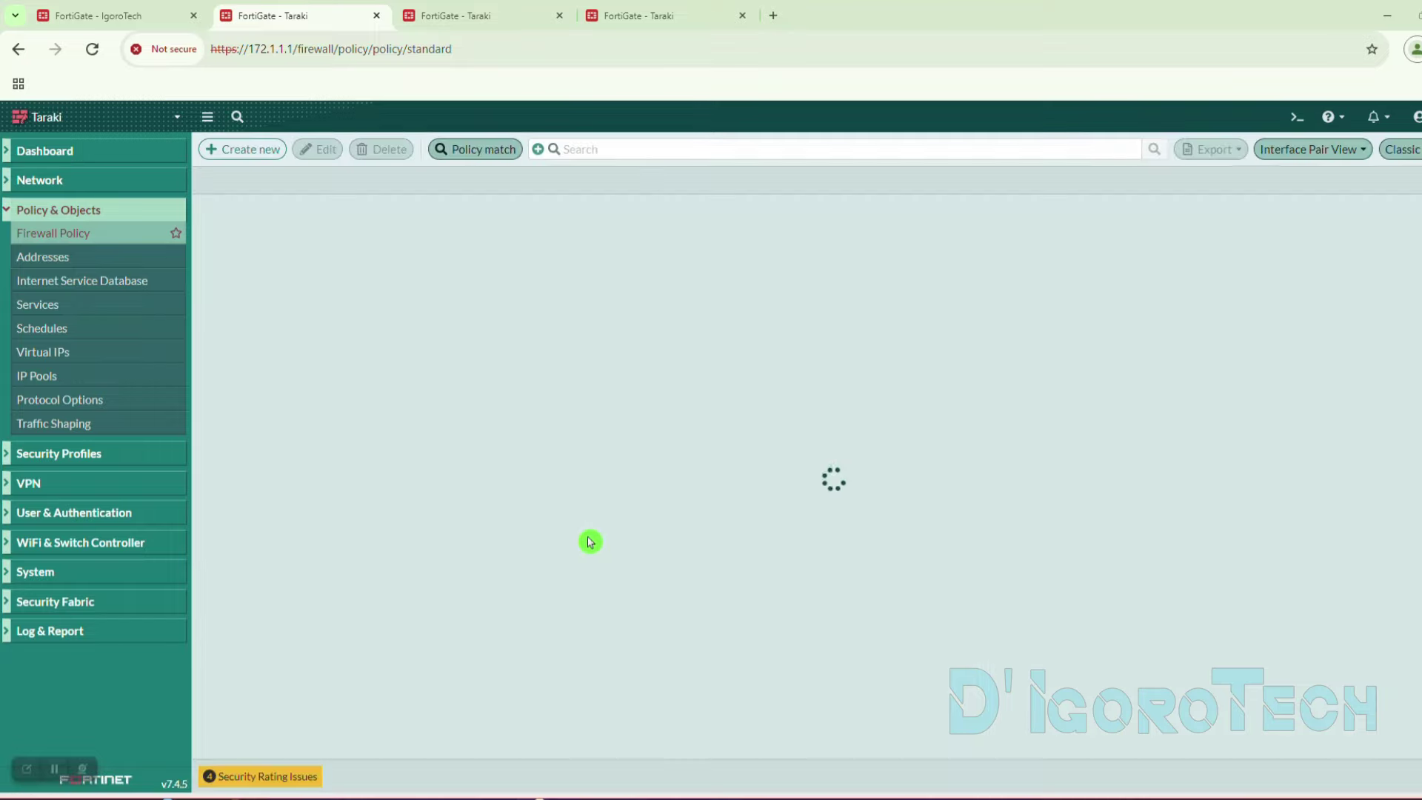
- Review the policy under internal to to_Igorotech, and refresh Taraki's IPsec tunnel list to check the tunnel's references
left_click(204, 208)
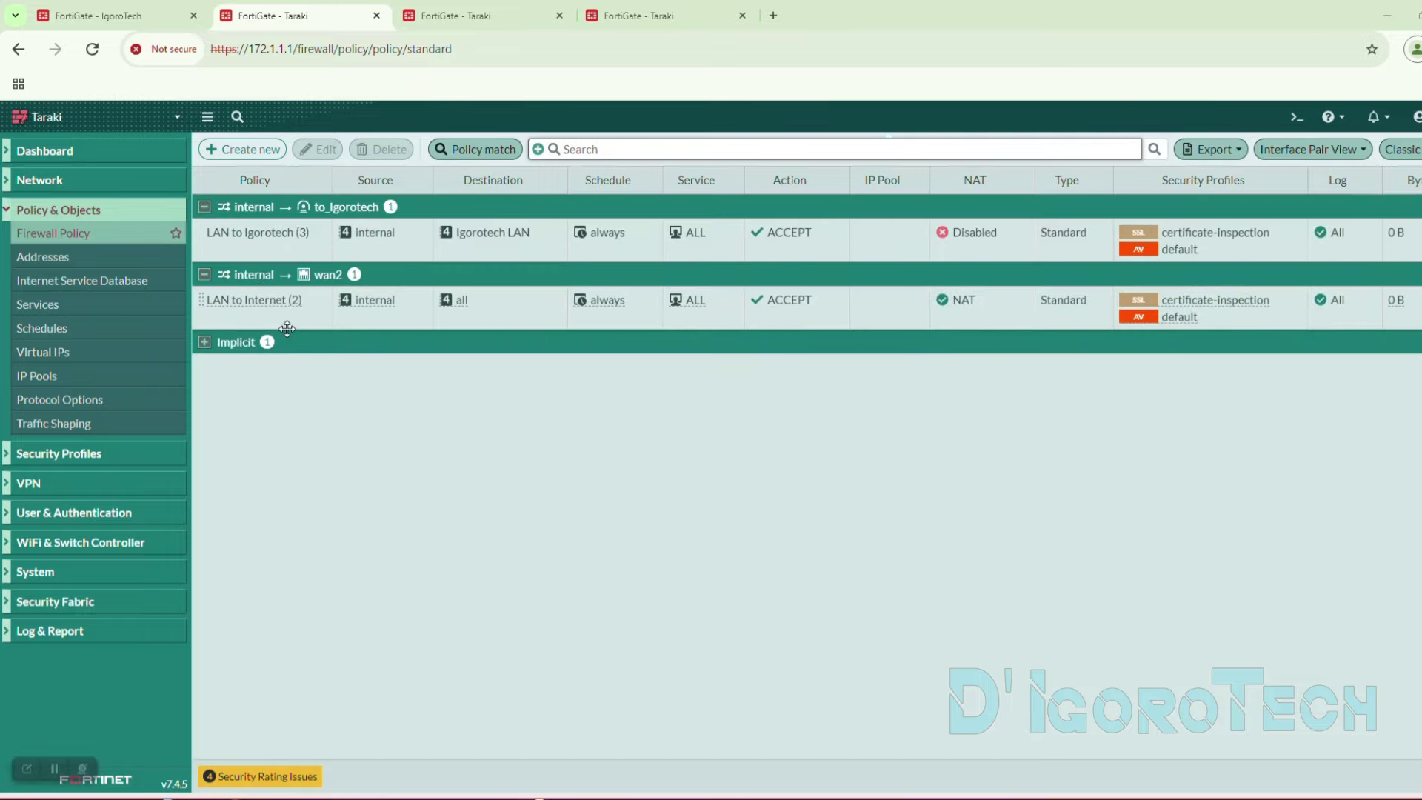
left_click(453, 18)
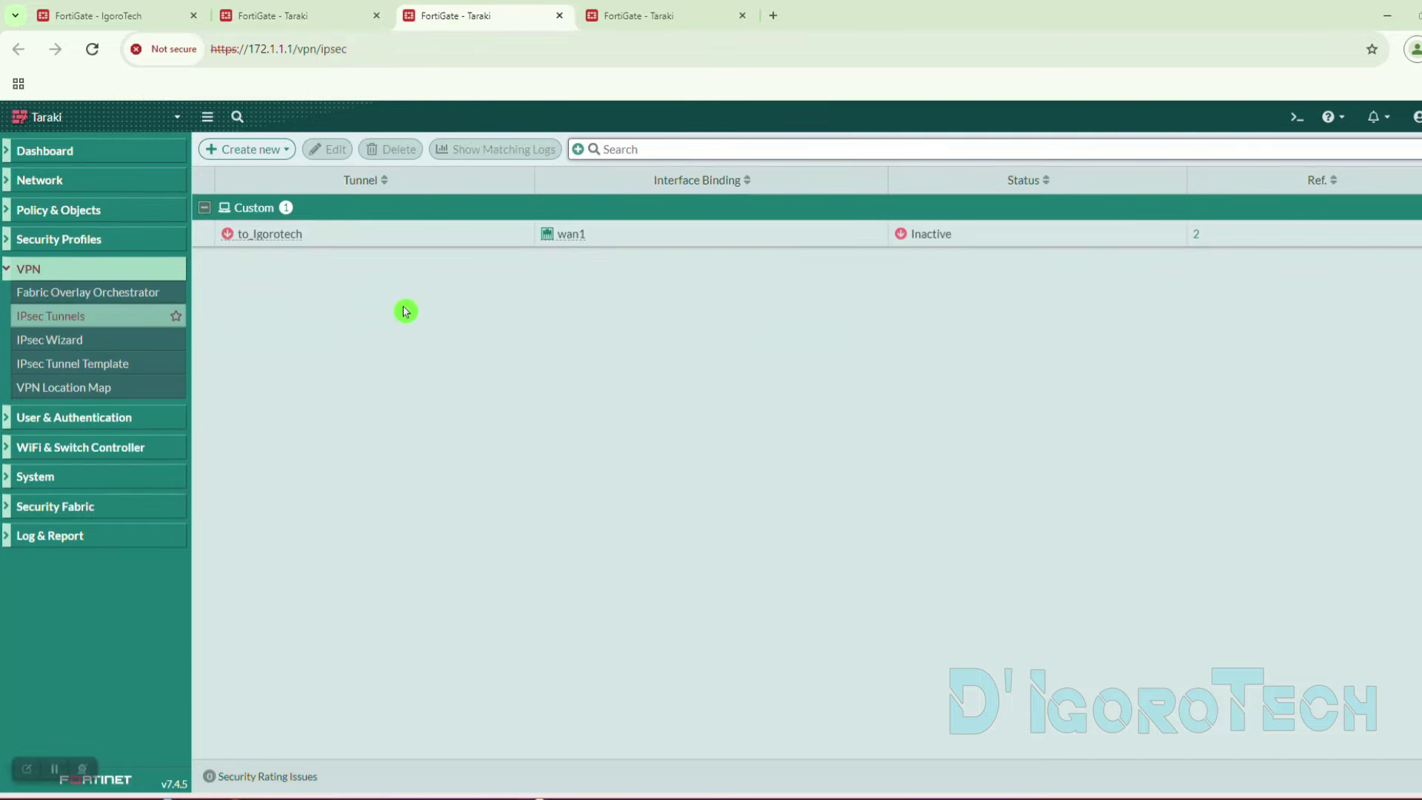
left_click(92, 49)
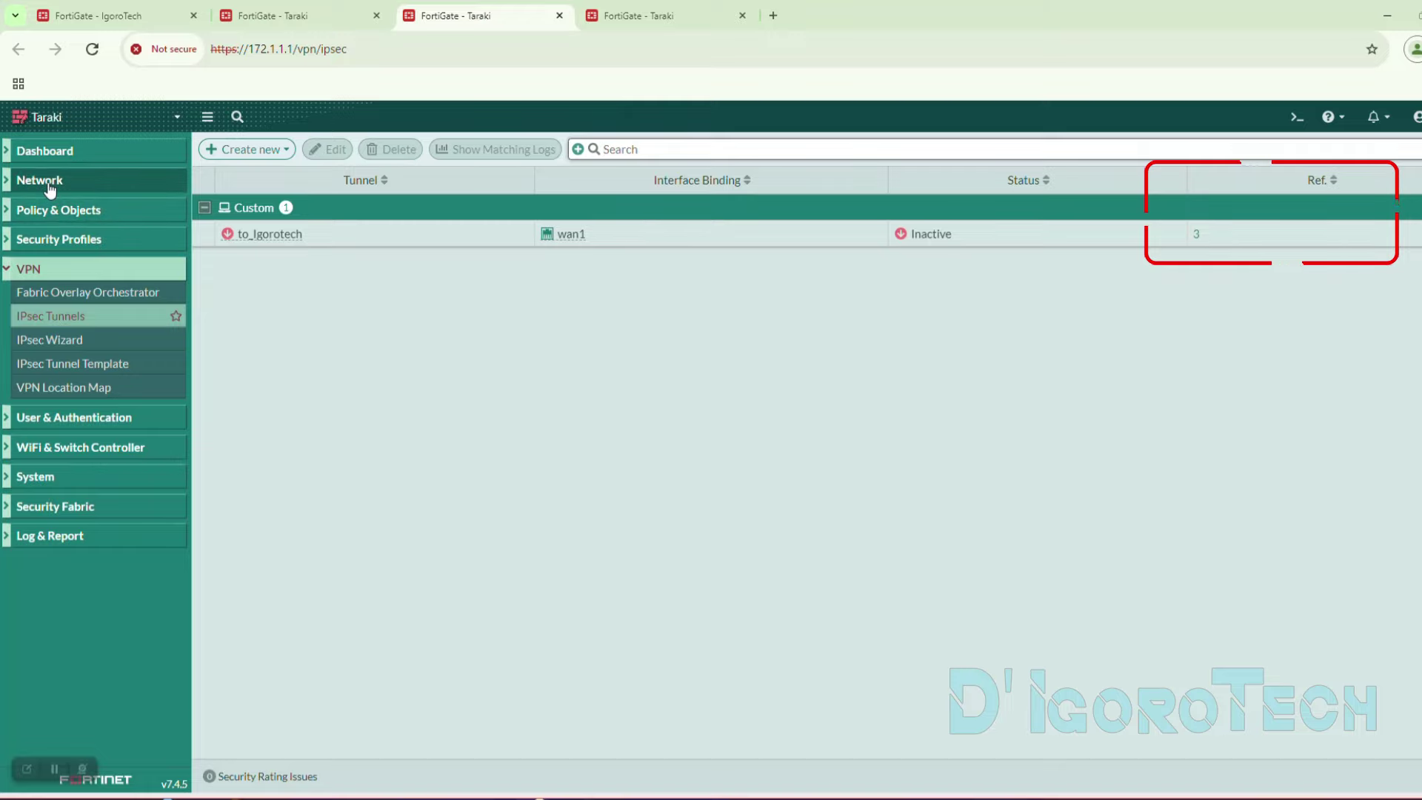
left_click(212, 77)
- Return to Taraki's firewall policies and collapse the internal to wan2 group to review the tunnel policy
left_click(256, 15)
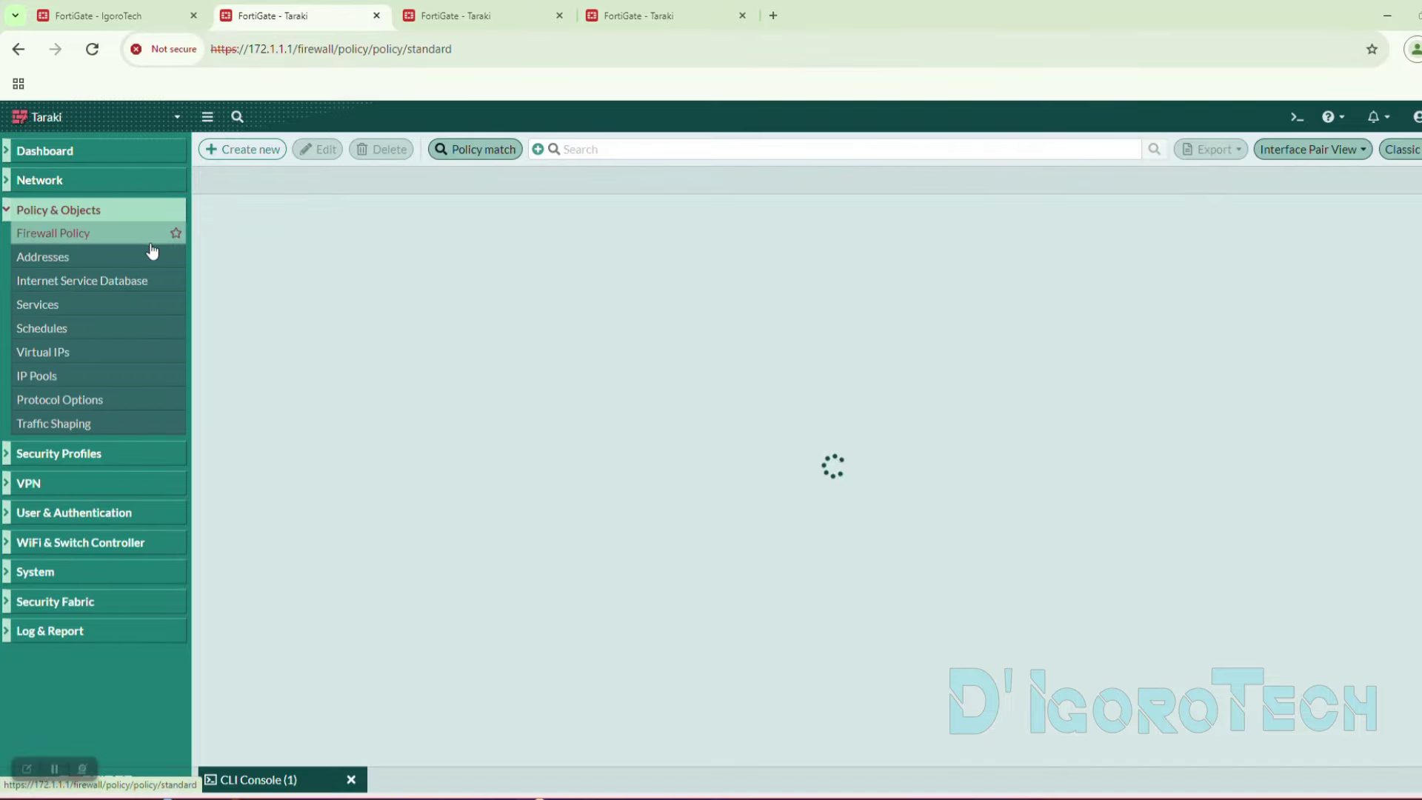
left_click(268, 316)
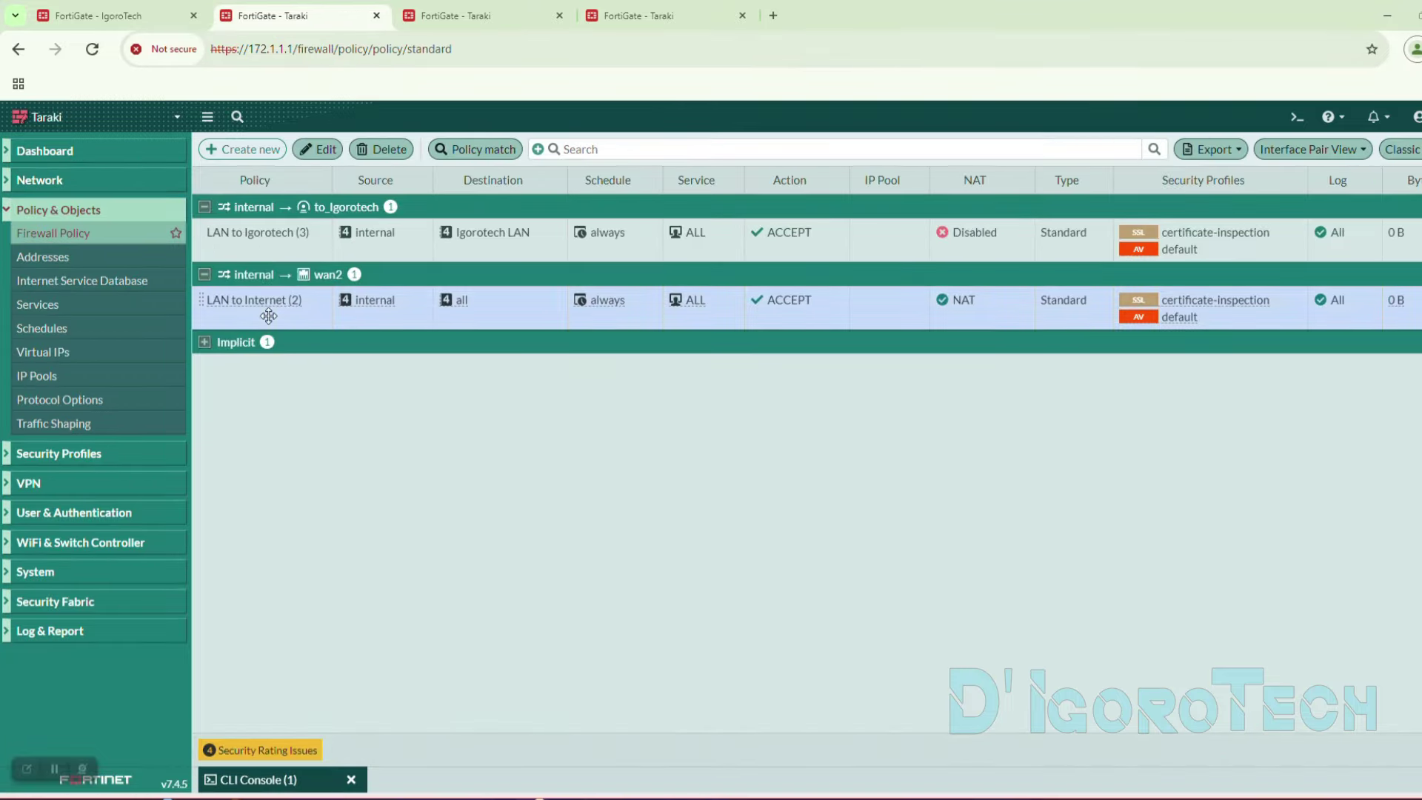
left_click(278, 275)
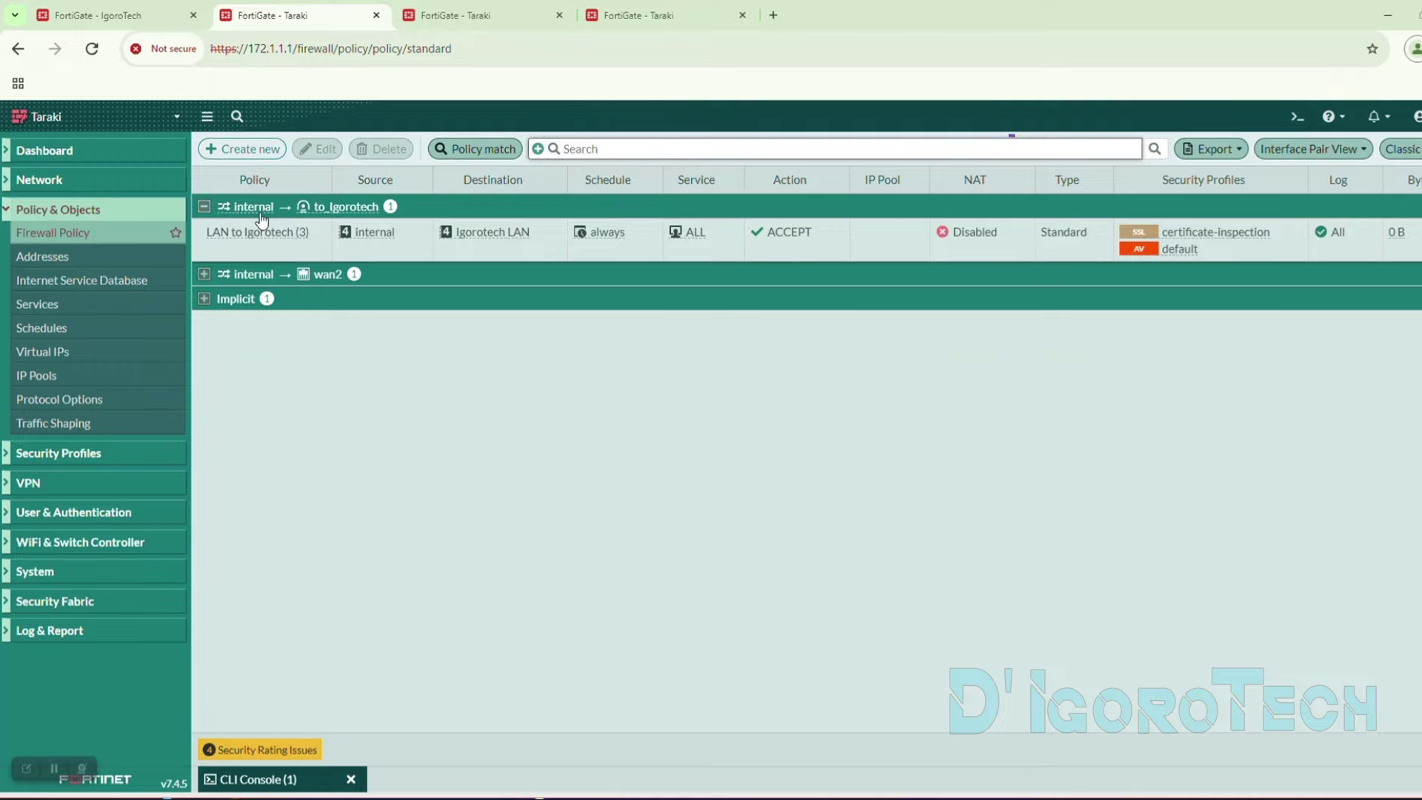
- Switch to the IgoroTech FortiGate and review its firewall policy from internal to to_Taraki
left_click(135, 18)
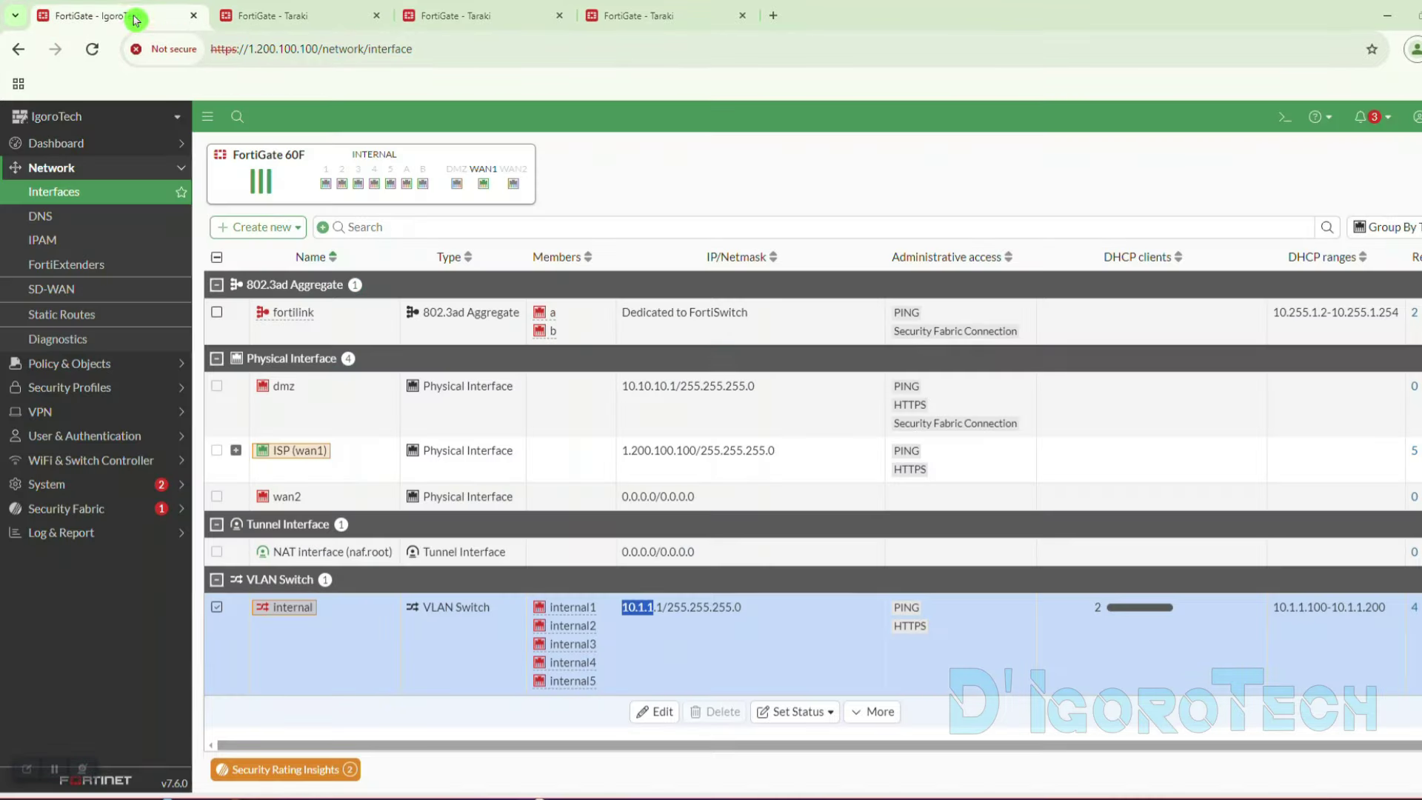
left_click(101, 363)
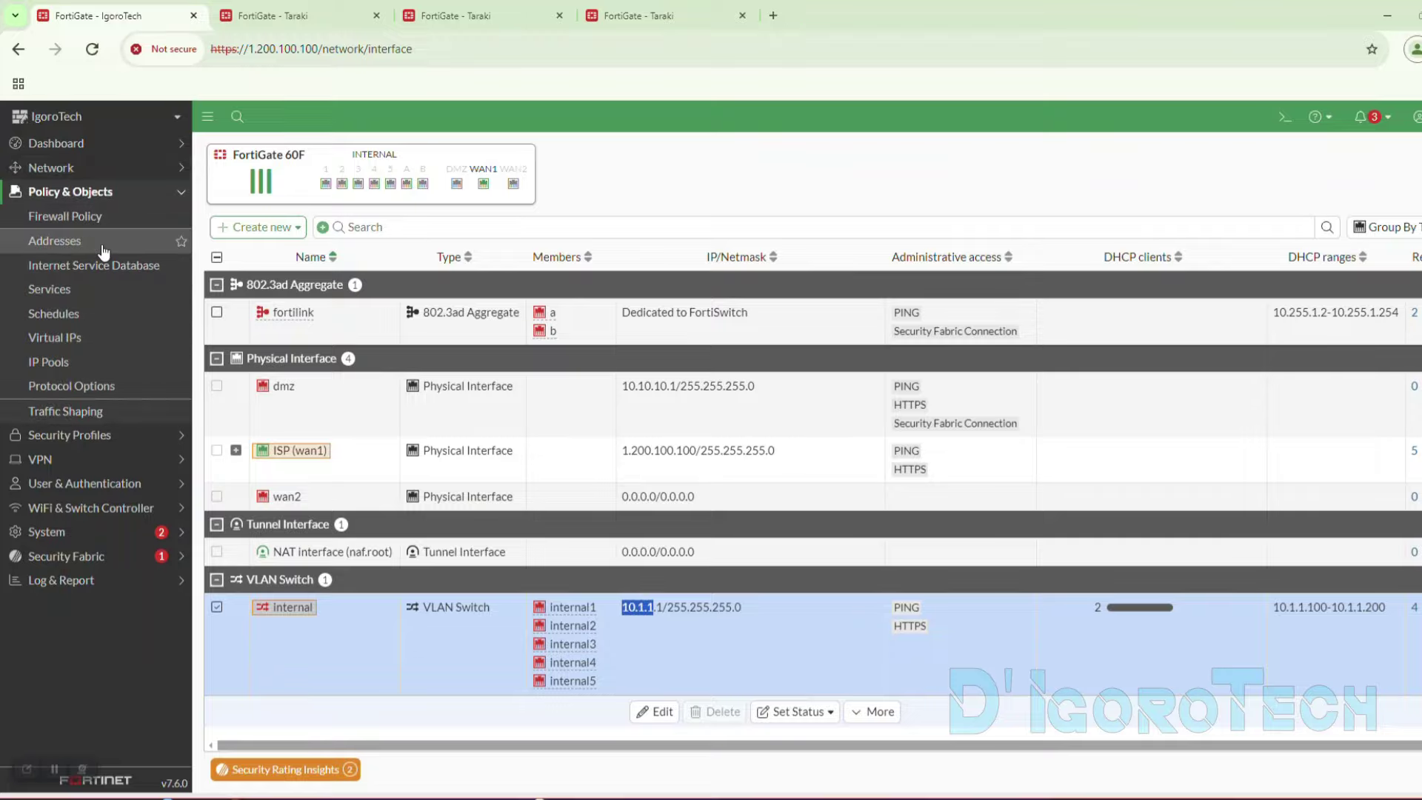
left_click(88, 216)
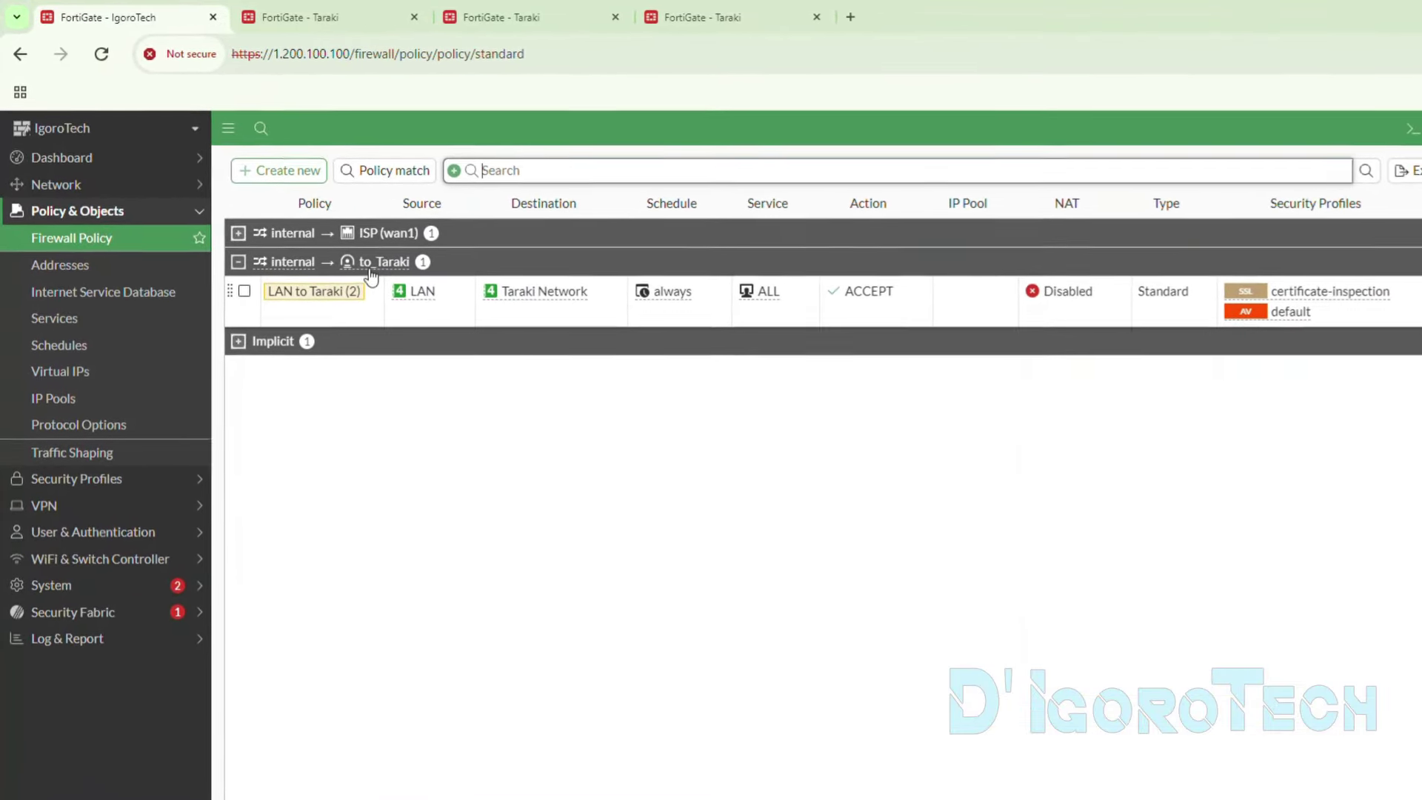
mouse_move(399, 268)
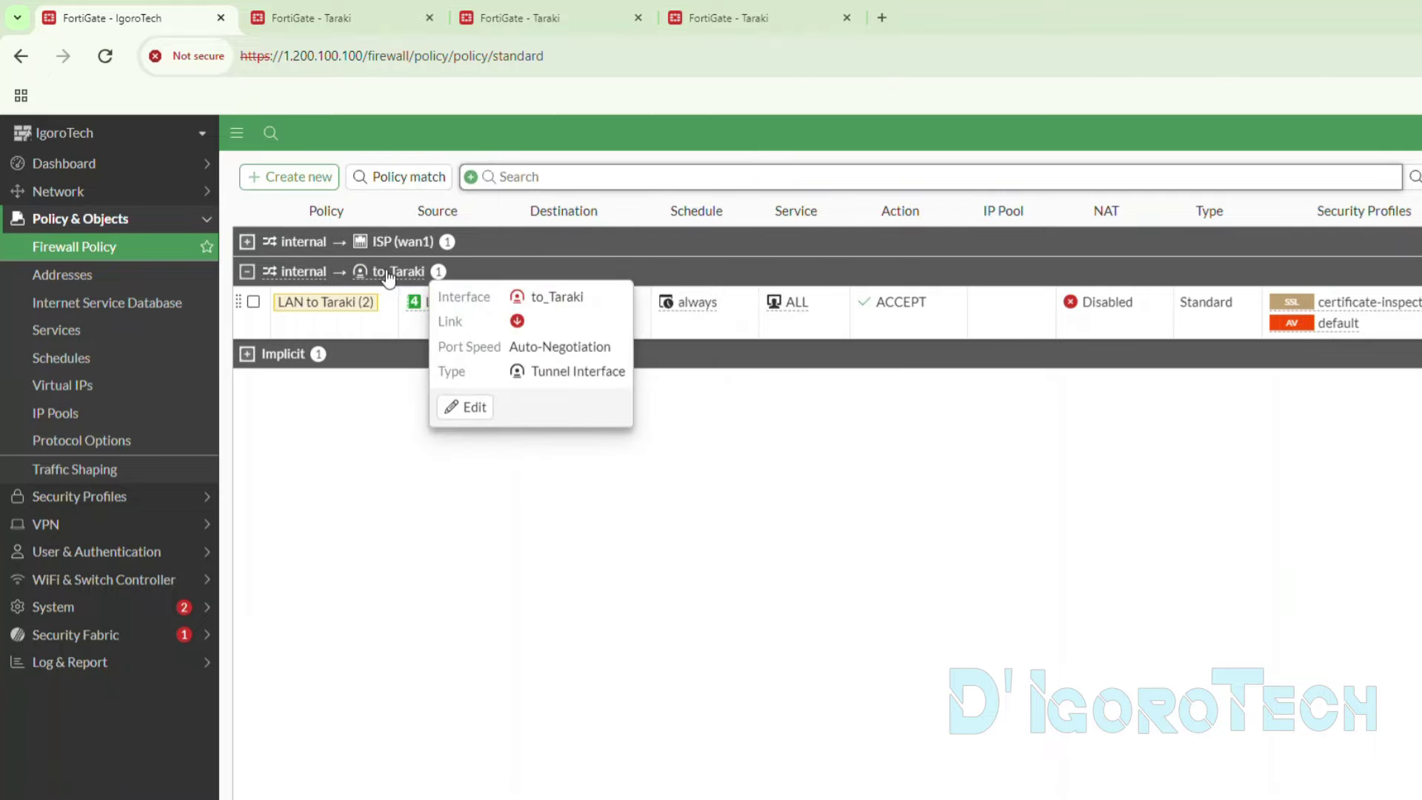
left_click(368, 326)
- Start a firewall policy named Taraki to LAN with incoming interface to_Taraki and outgoing interface internal
left_click(294, 181)
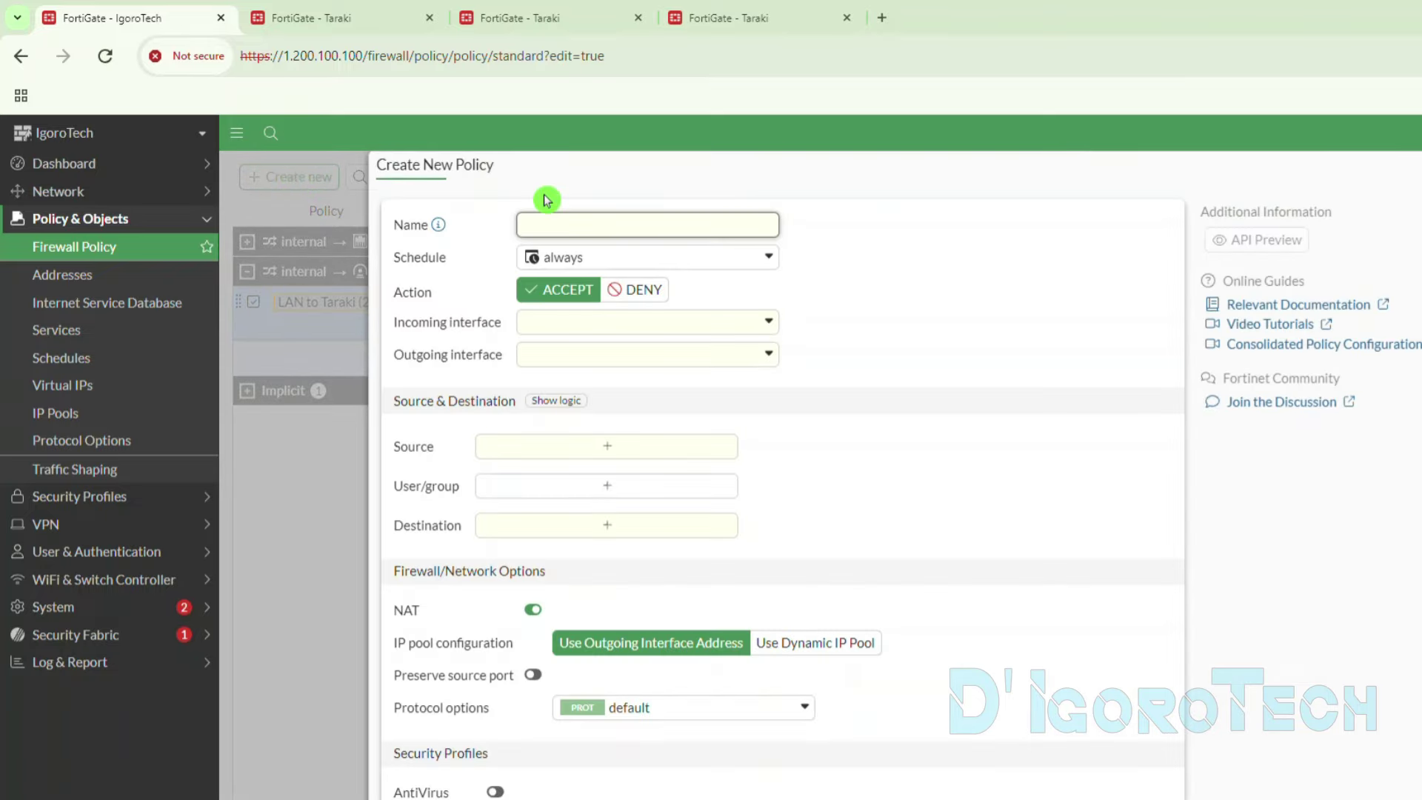
type("Taraki to LAN")
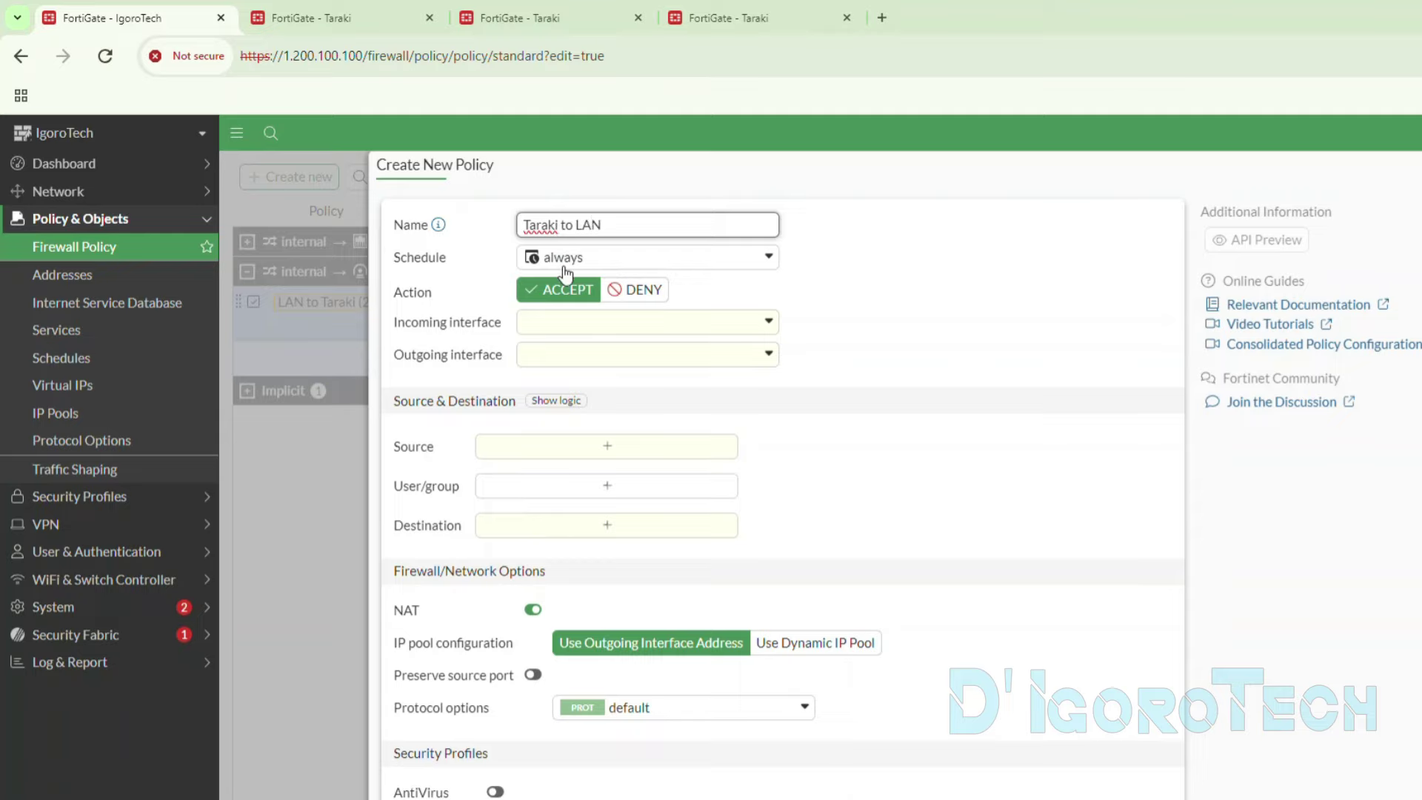
left_click(581, 322)
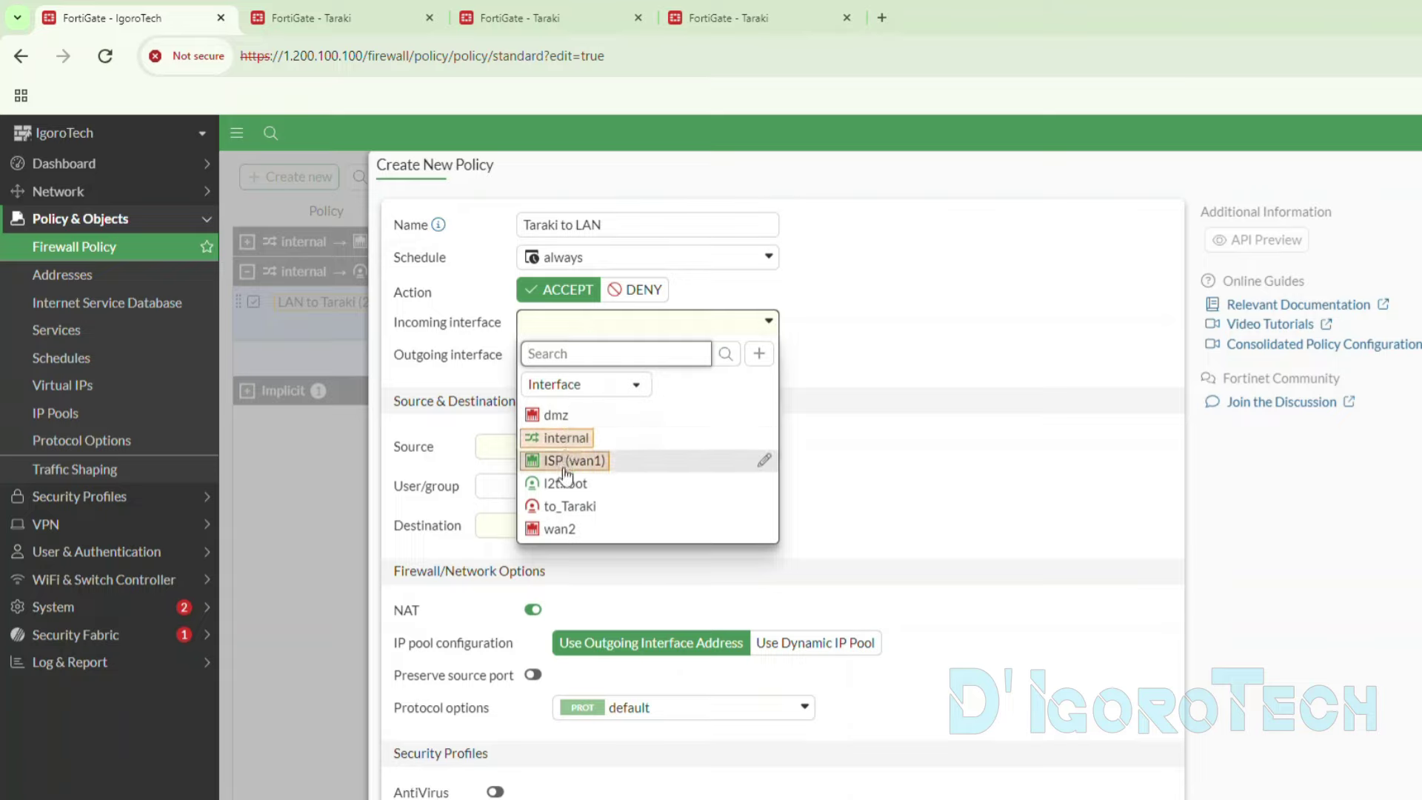
left_click(566, 508)
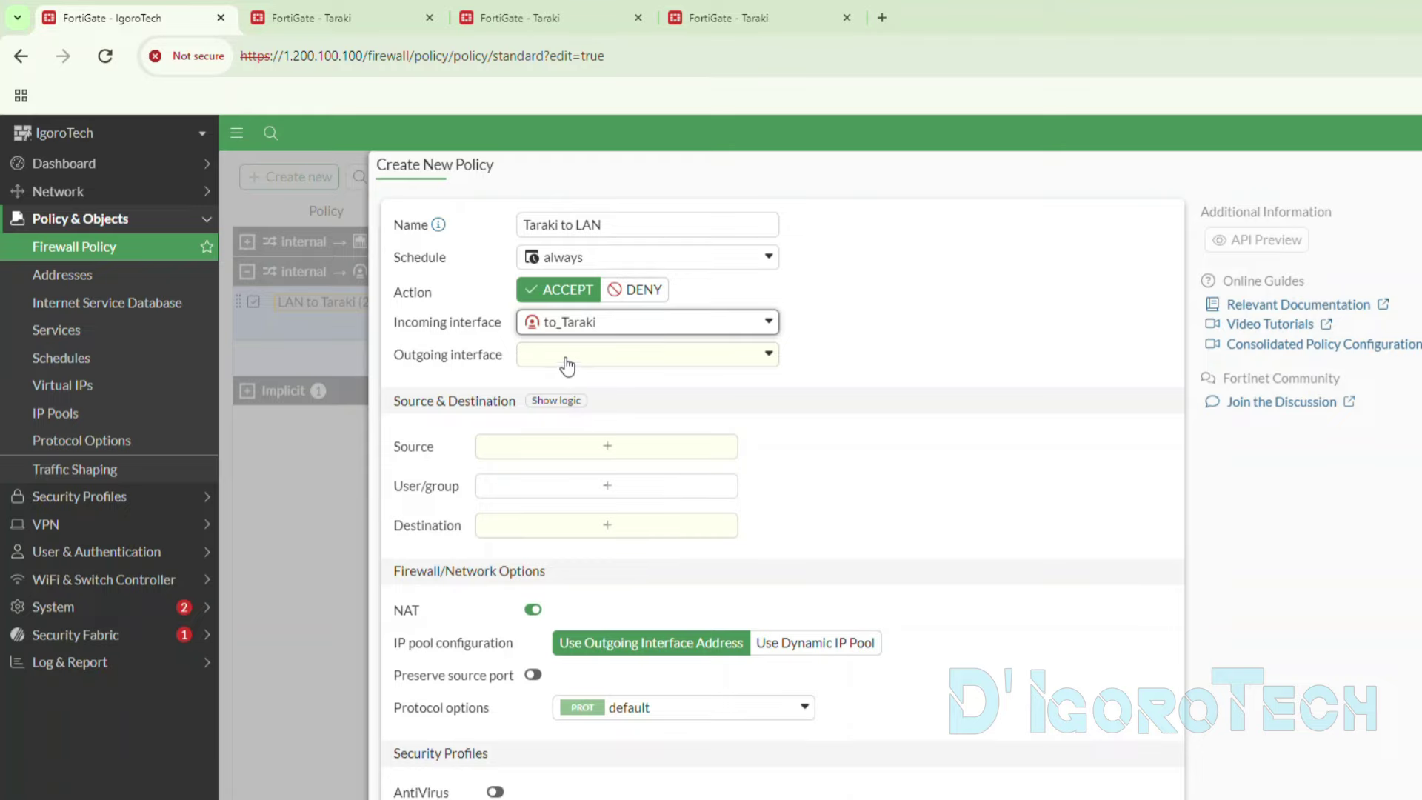
left_click(567, 366)
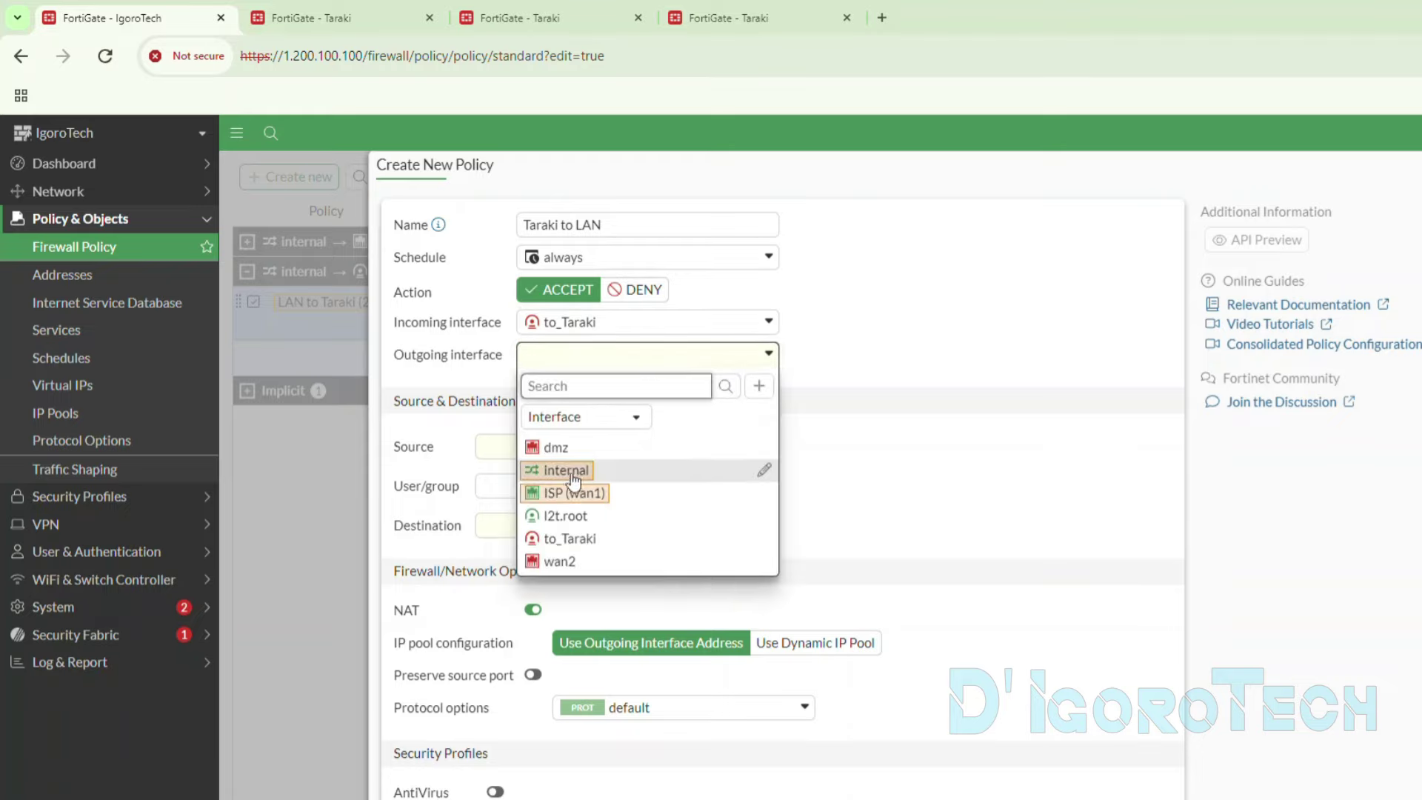
left_click(566, 473)
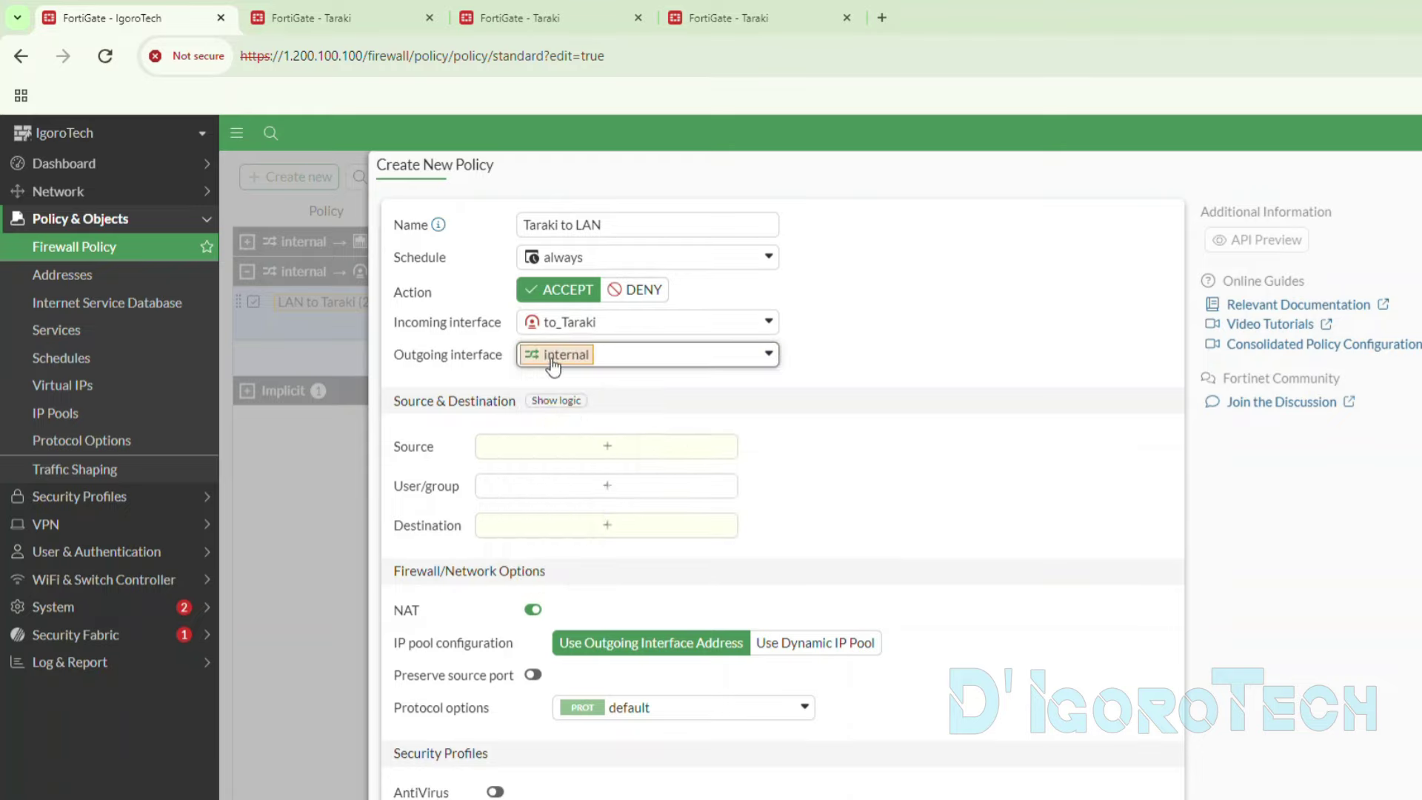
- Set the Taraki to LAN policy's source to Taraki Network, destination to LAN, and service to ALL
left_click(548, 451)
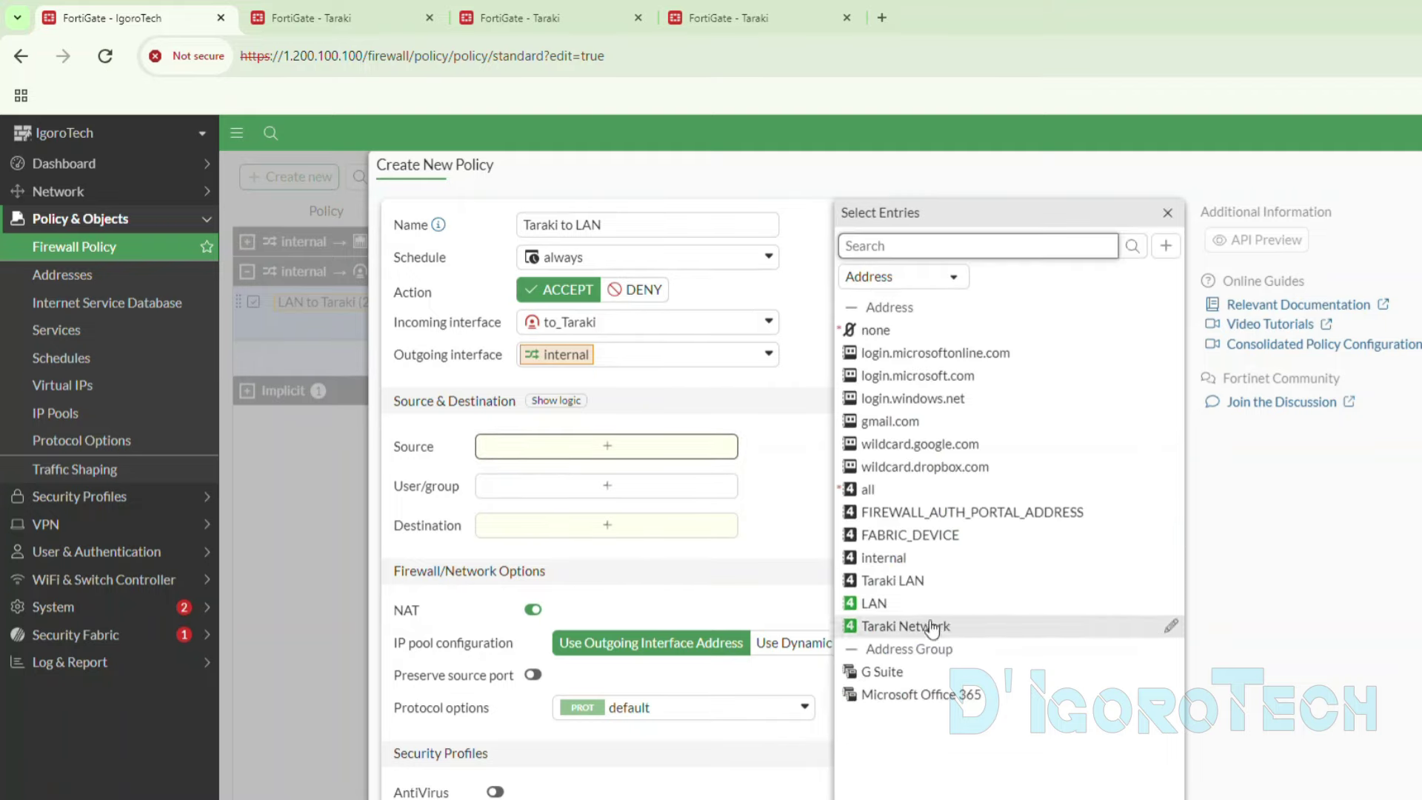
left_click(905, 626)
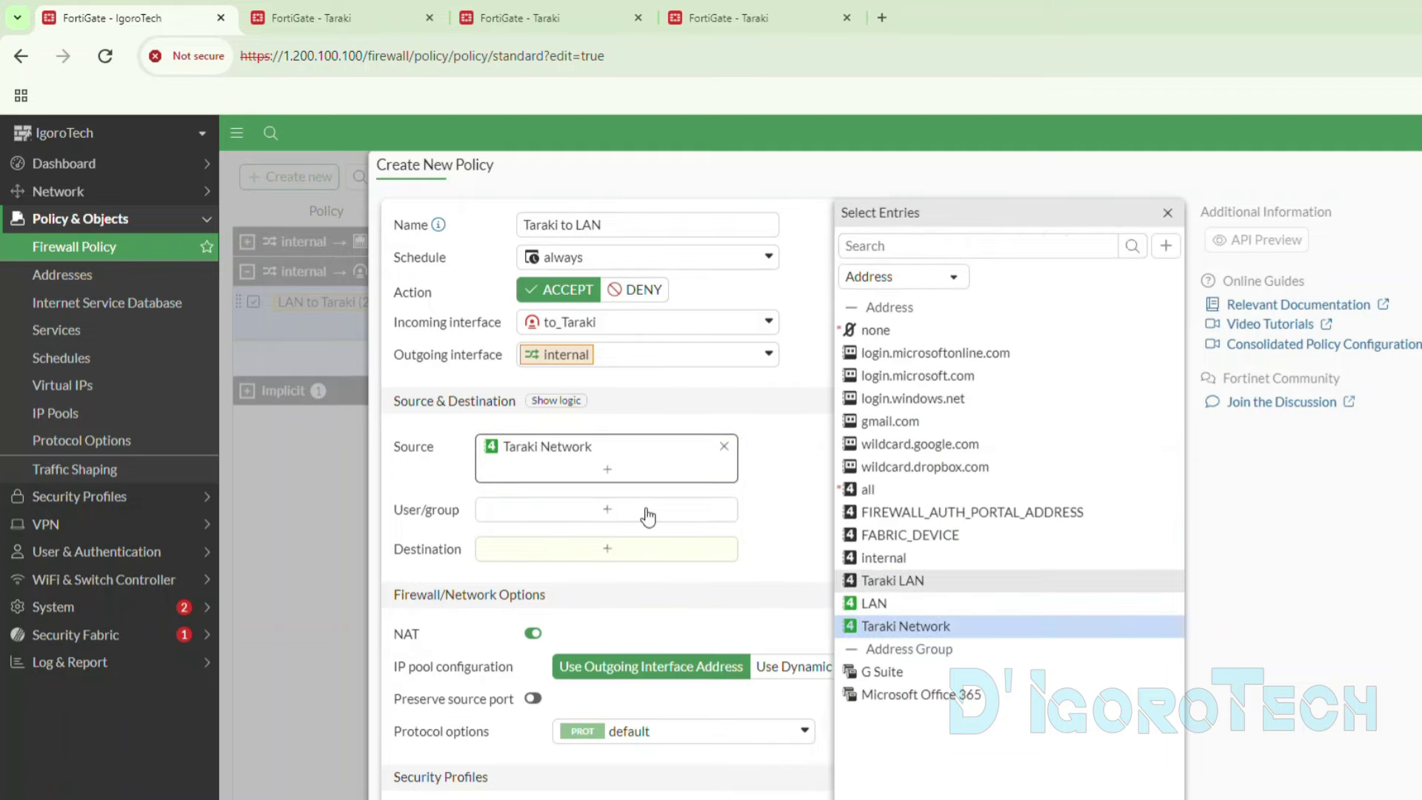
left_click(562, 551)
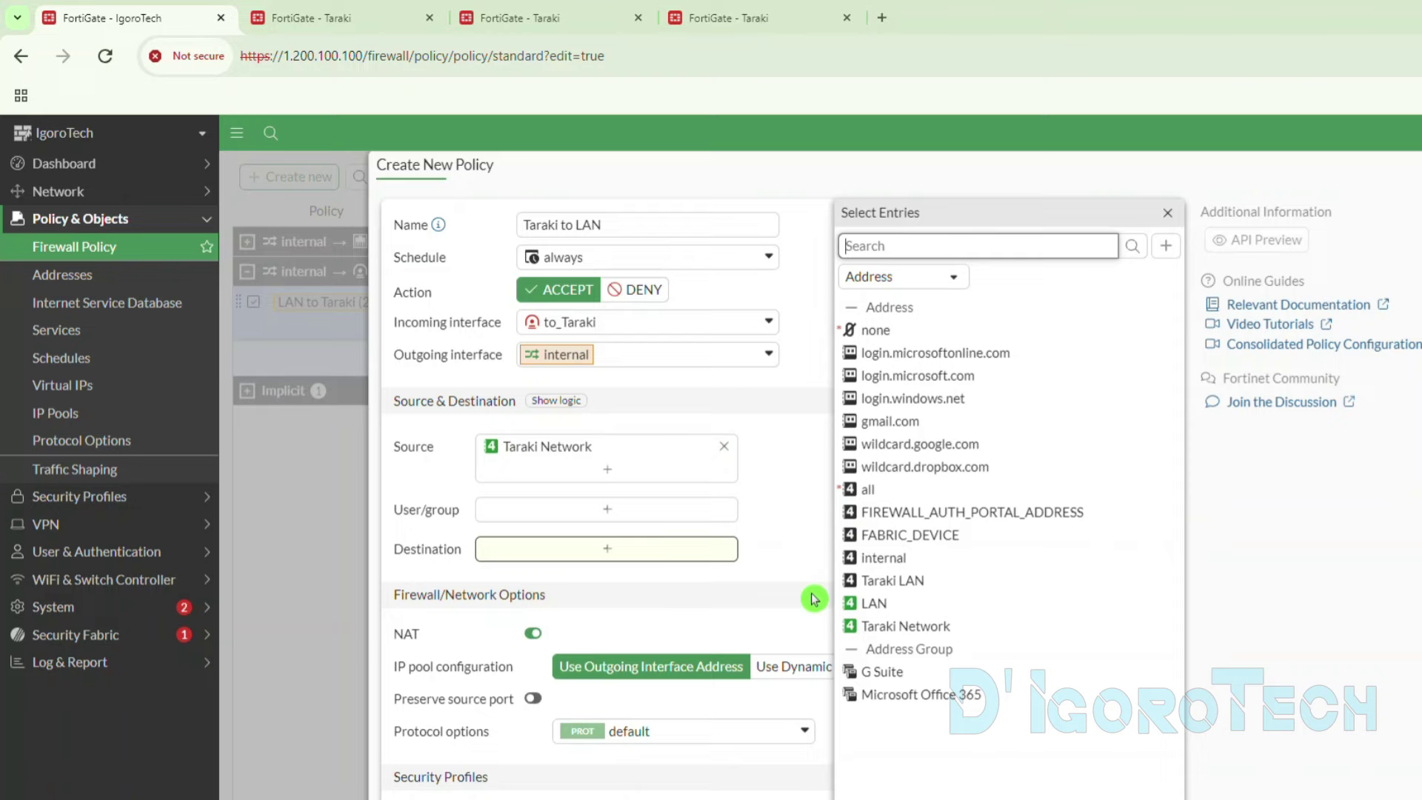
left_click(875, 605)
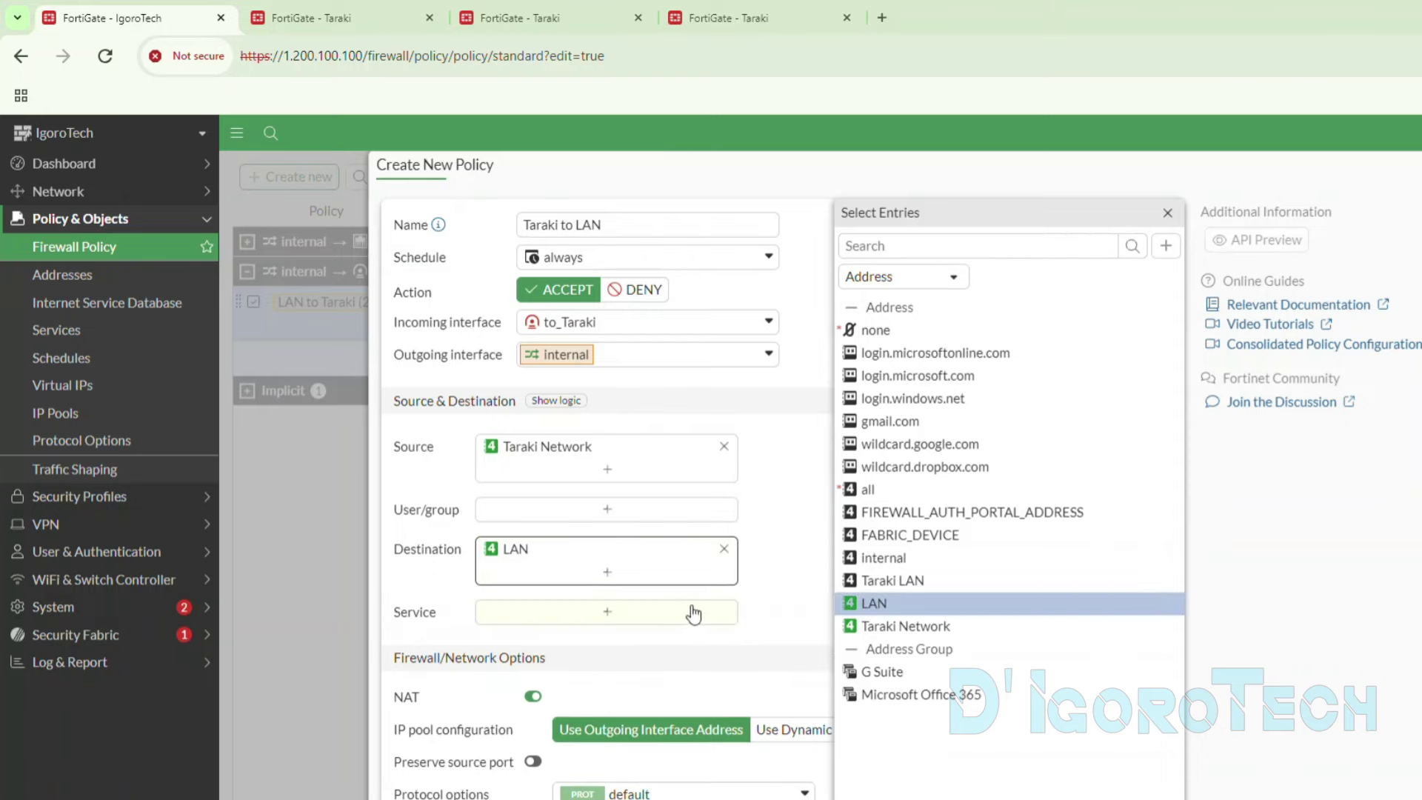
left_click(612, 613)
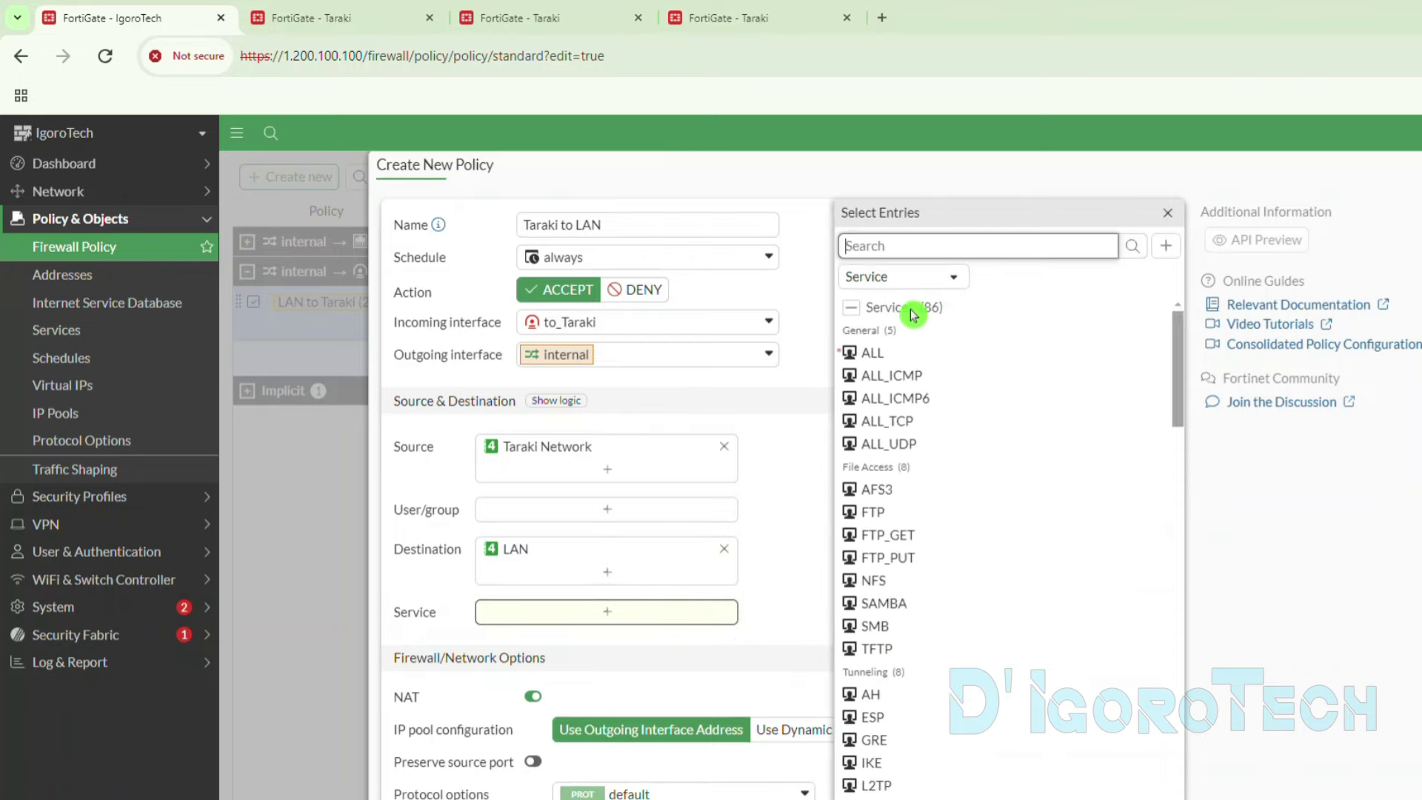
left_click(872, 353)
left_click(789, 559)
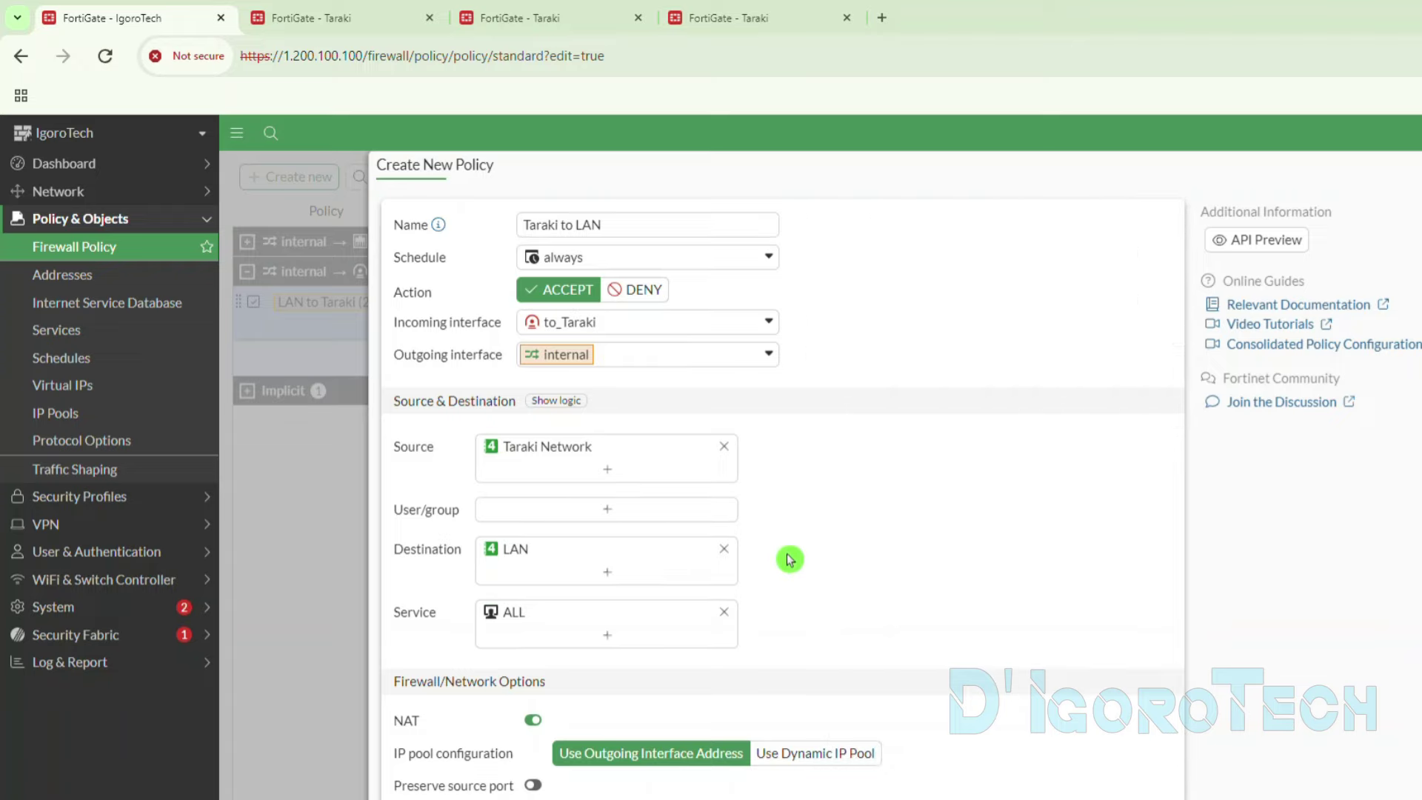
- Disable NAT, enable the default AntiVirus profile with certificate-inspection, log all sessions, and save the Taraki to LAN policy
left_click(534, 719)
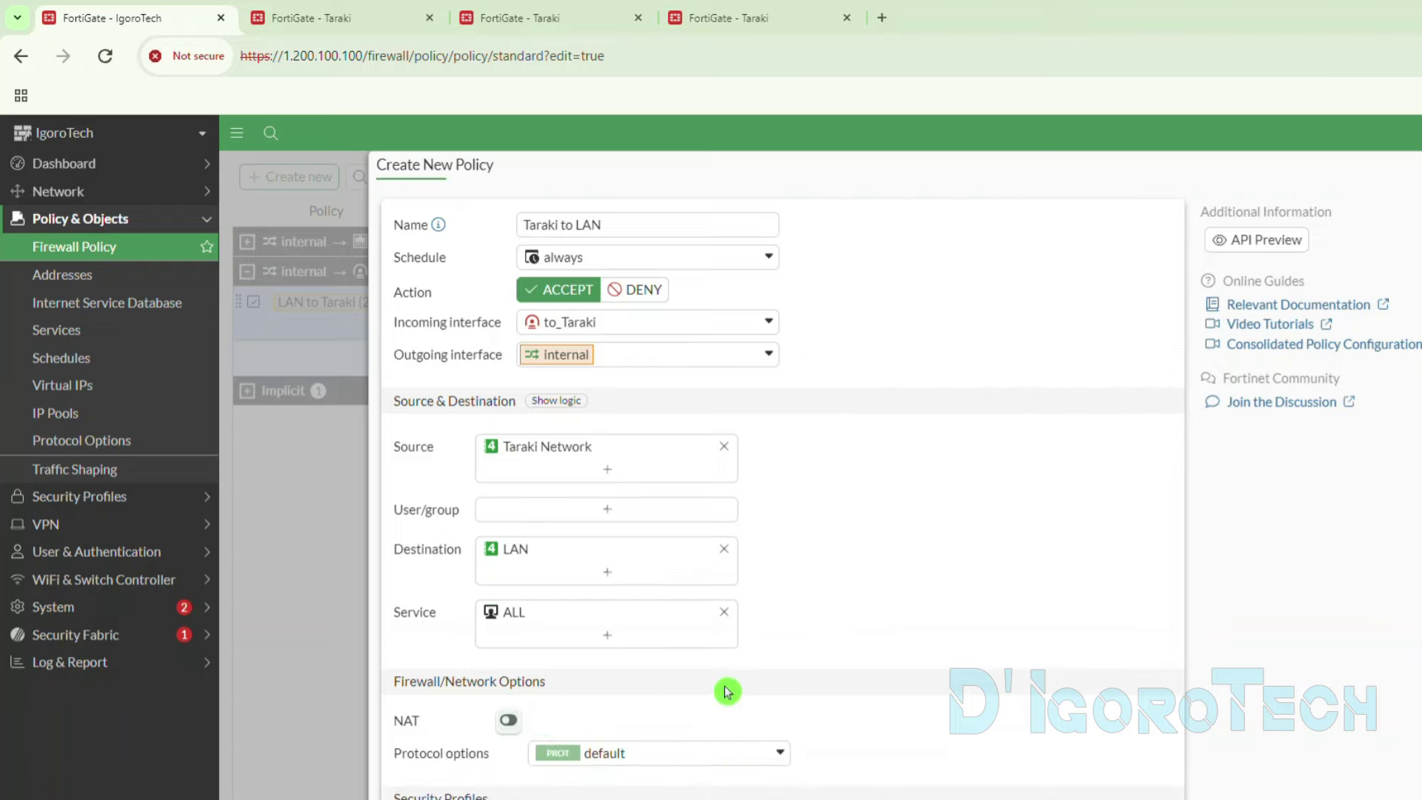
scroll(727, 692, "down", 5)
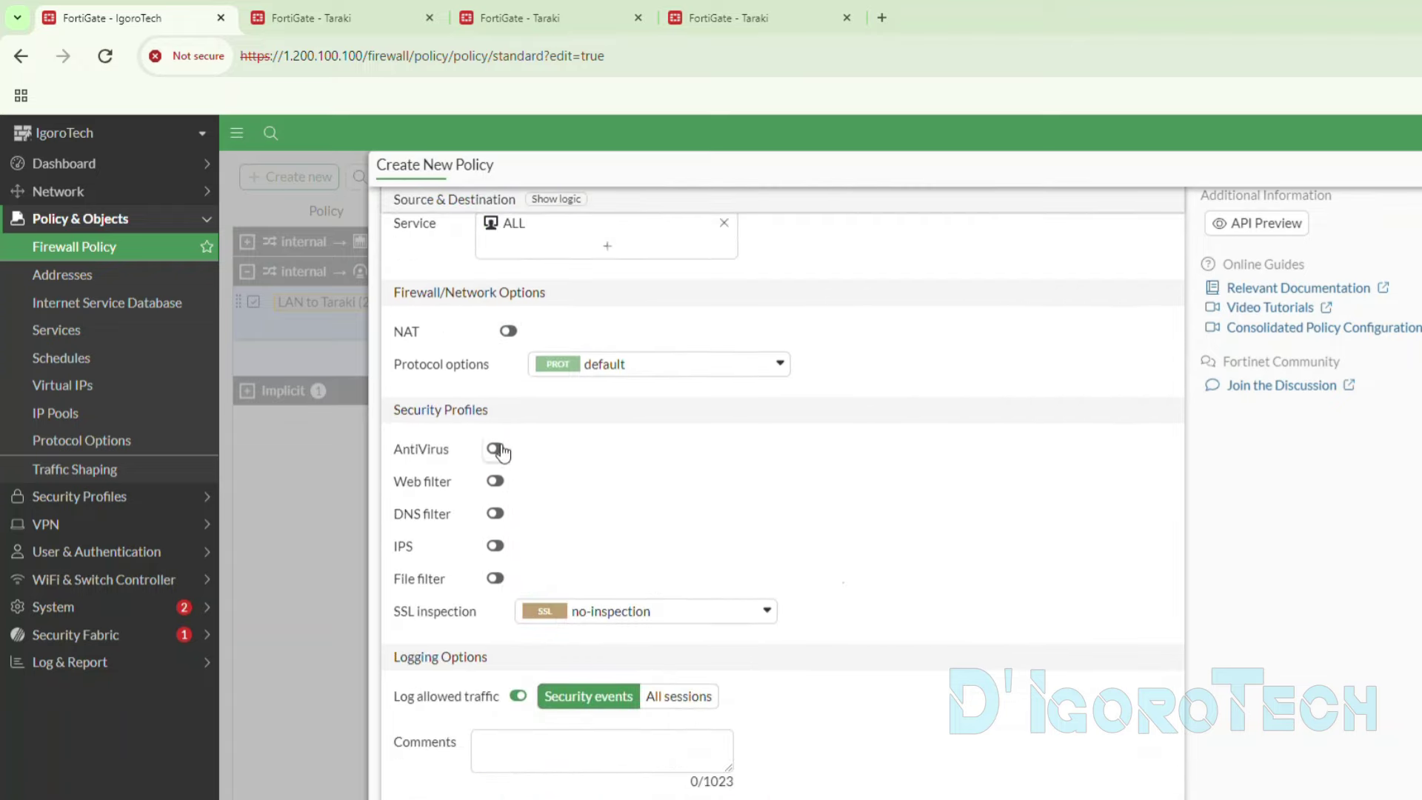
left_click(495, 448)
left_click(598, 613)
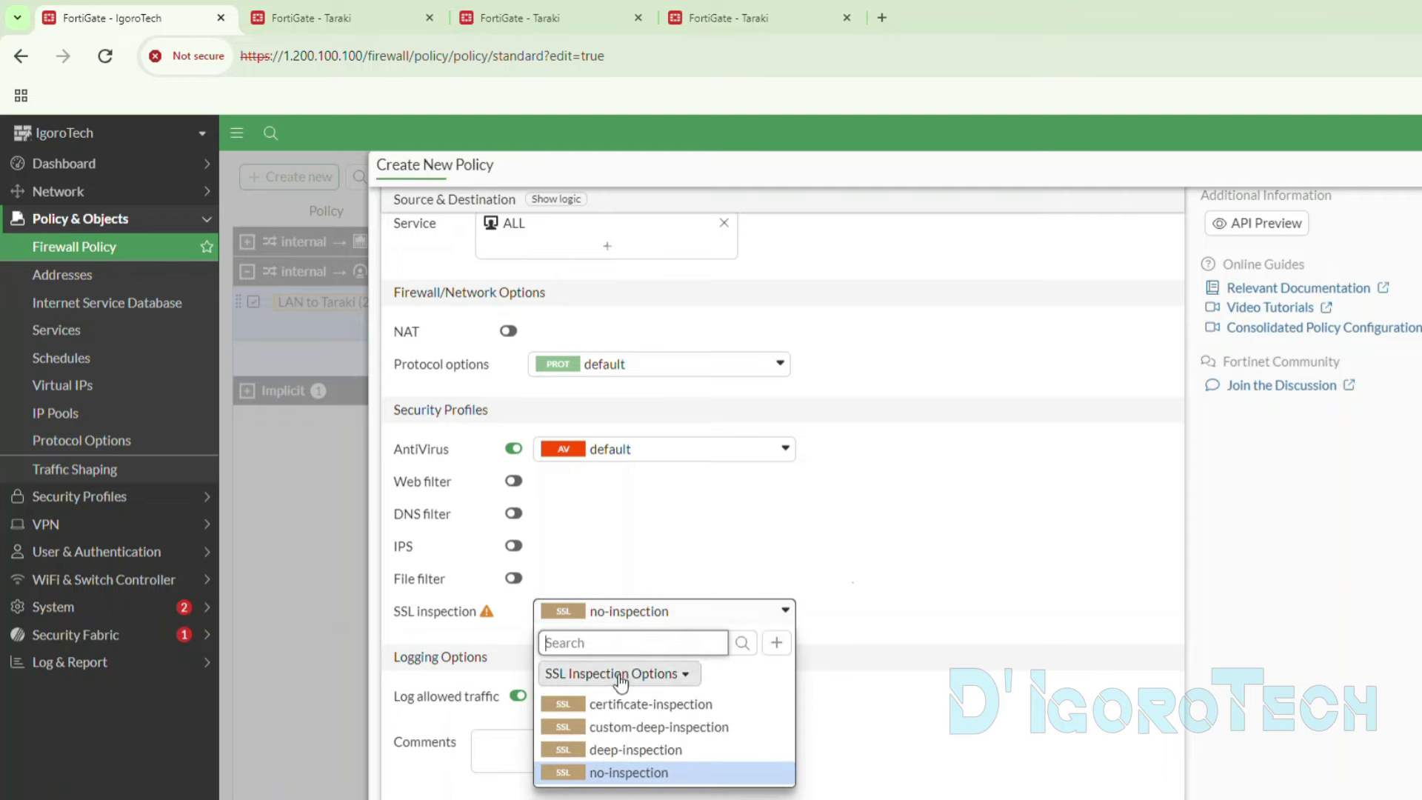
left_click(592, 703)
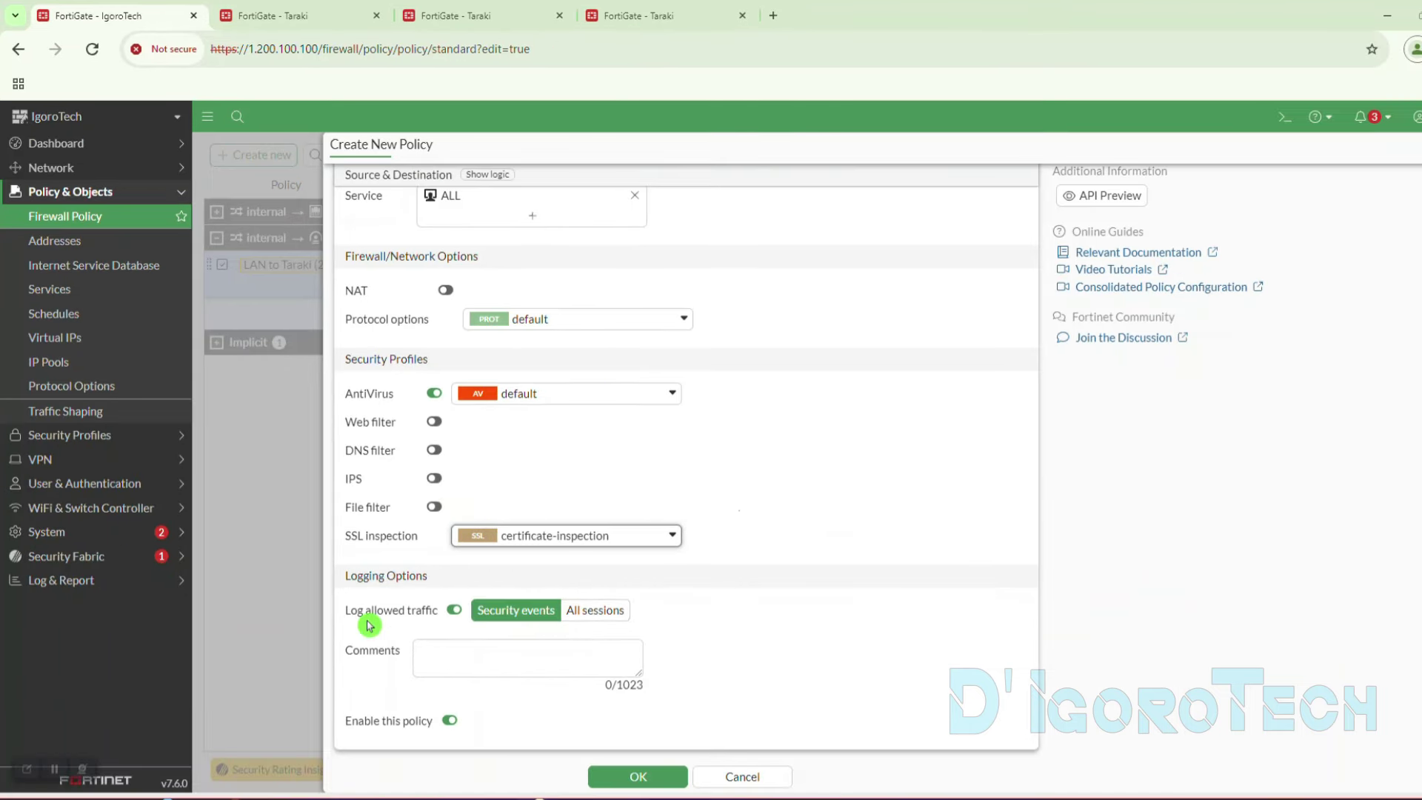
left_click(594, 610)
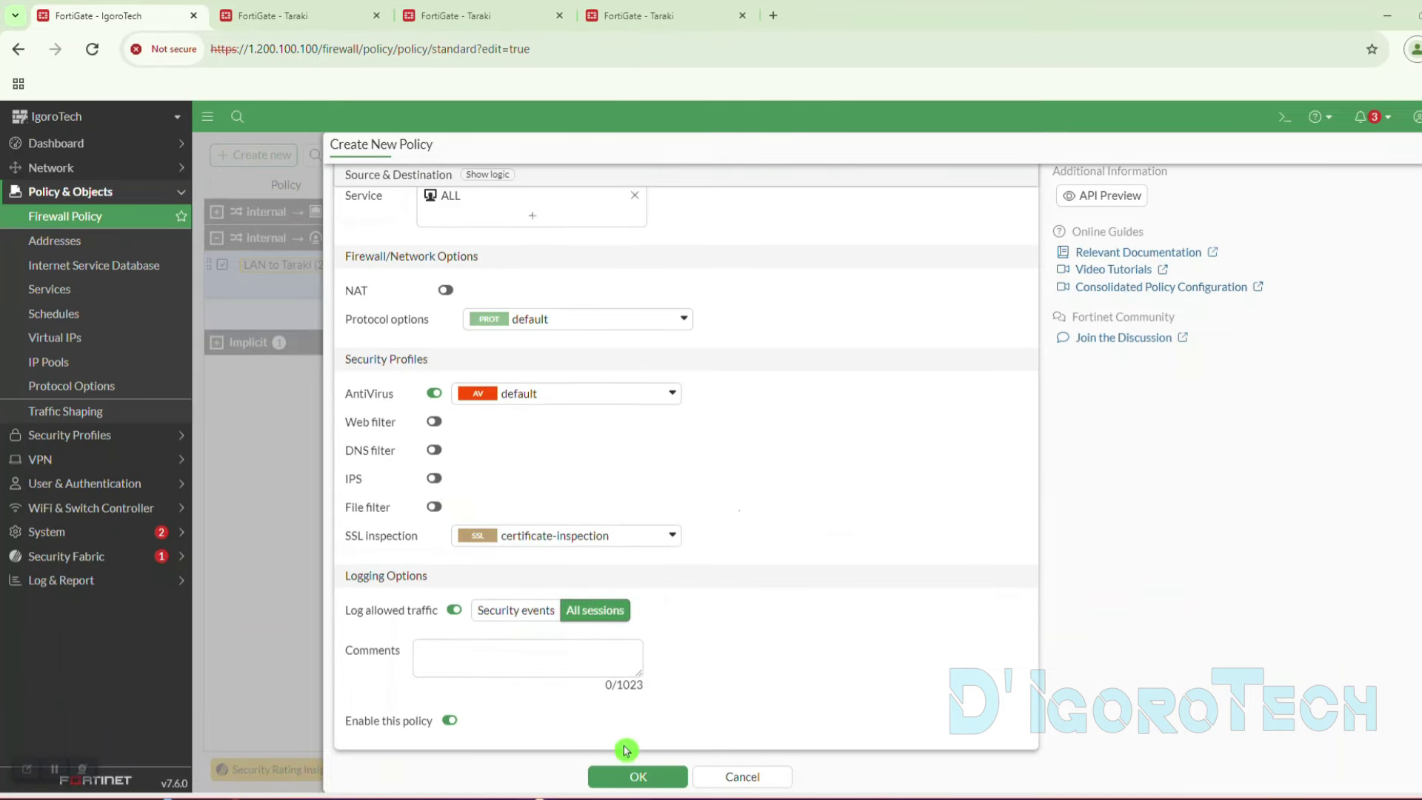
left_click(633, 776)
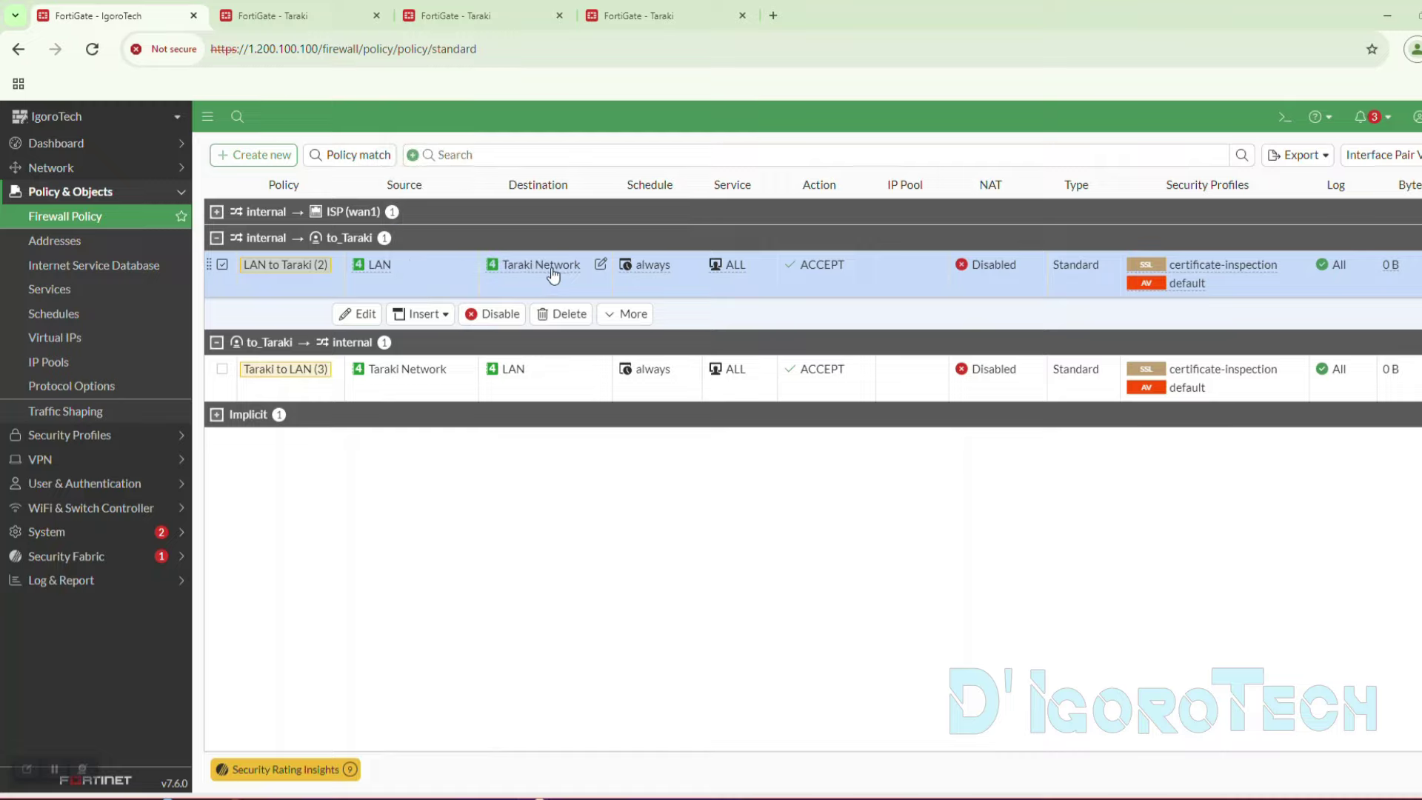
- Check the subnet details of the Taraki Network and LAN address objects in IgoroTech's two tunnel policies
mouse_move(551, 275)
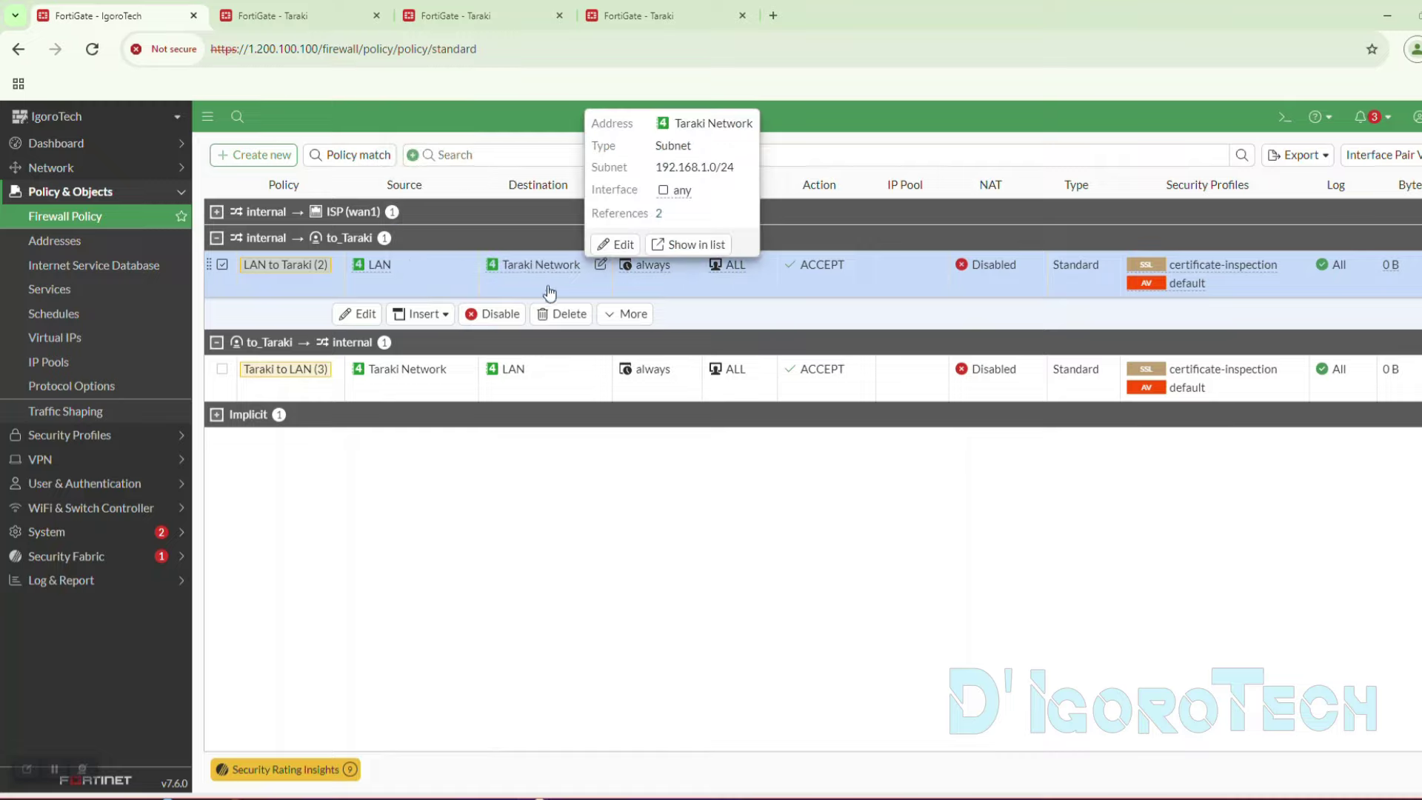
mouse_move(402, 376)
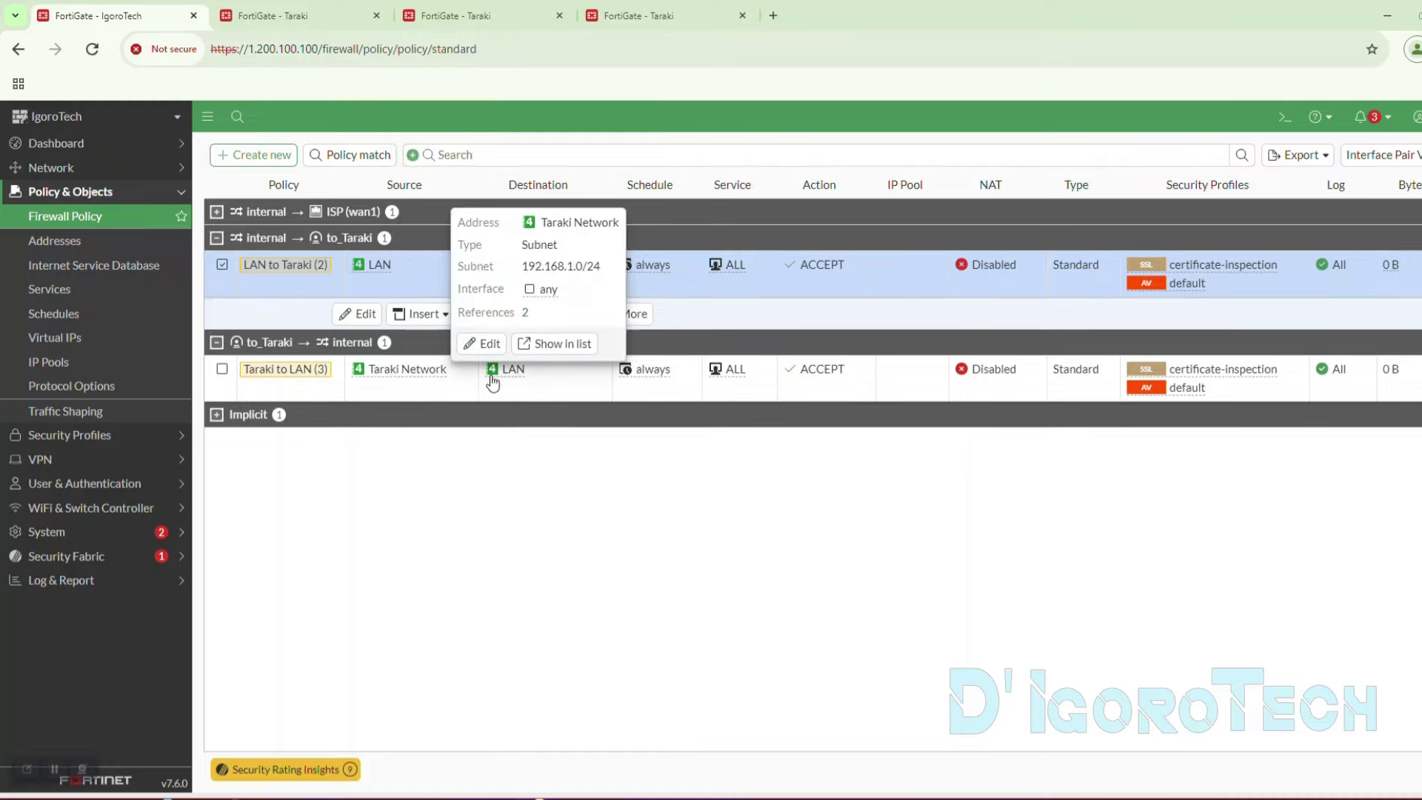
mouse_move(510, 370)
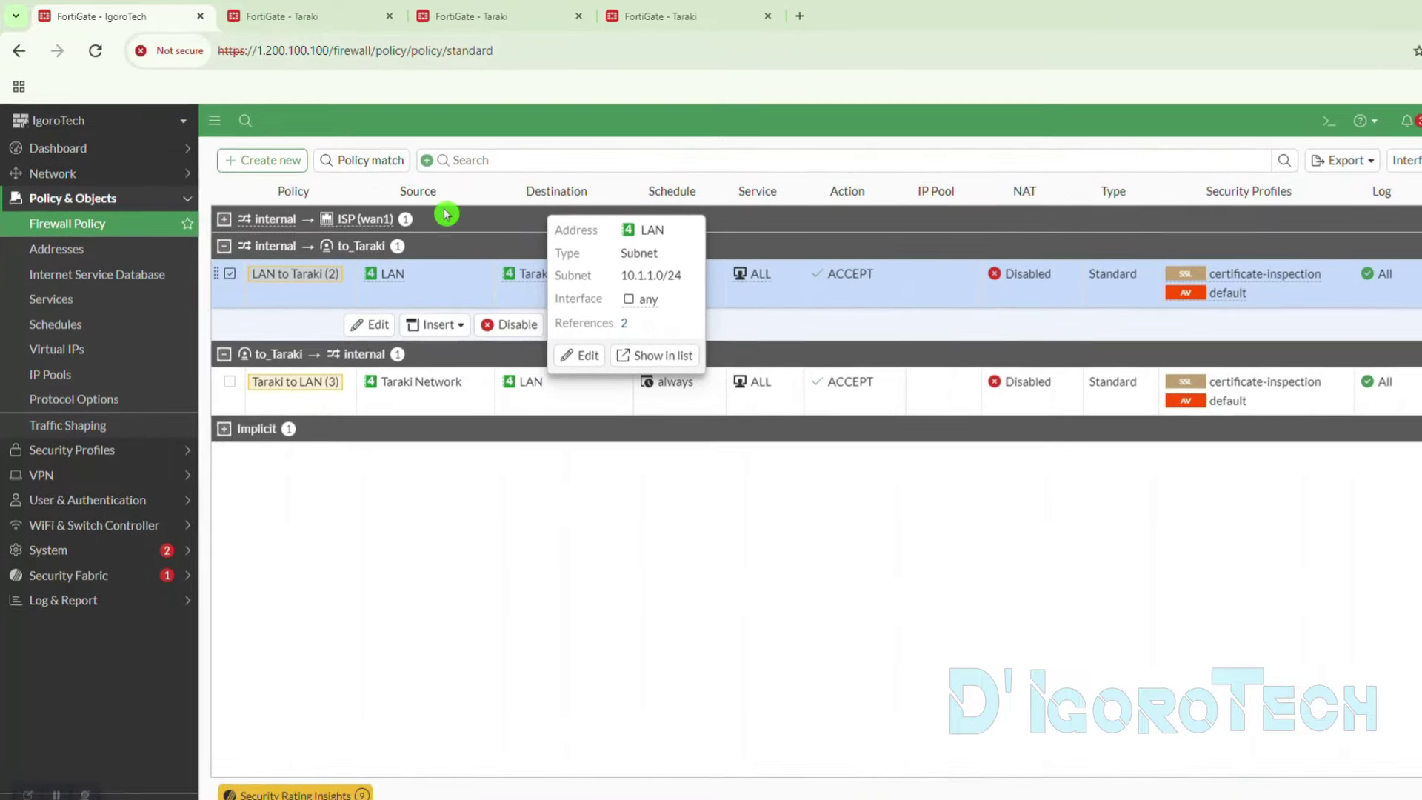
- Switch to the Taraki FortiGate and create a reverse policy from its LAN to Igorotech policy
left_click(382, 20)
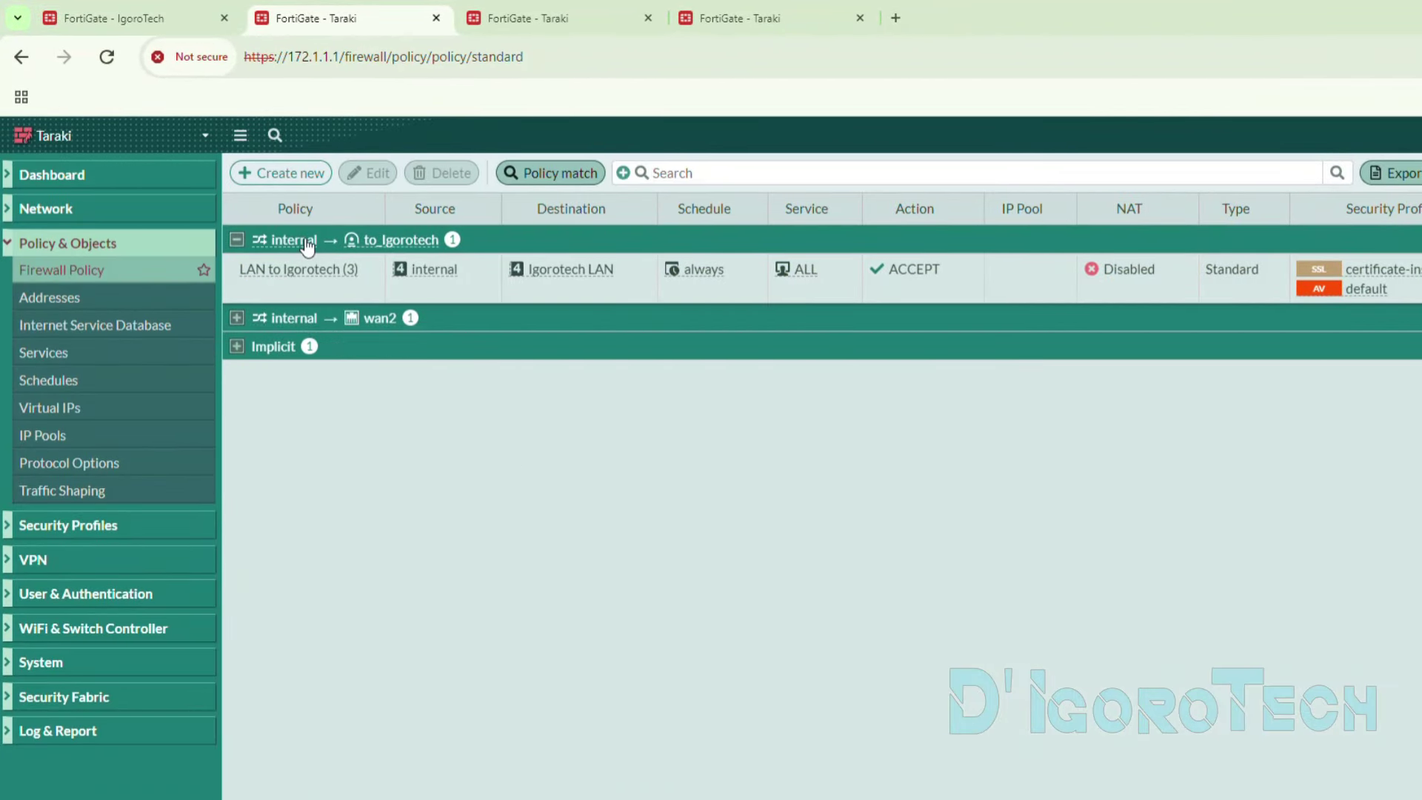
left_click(392, 264)
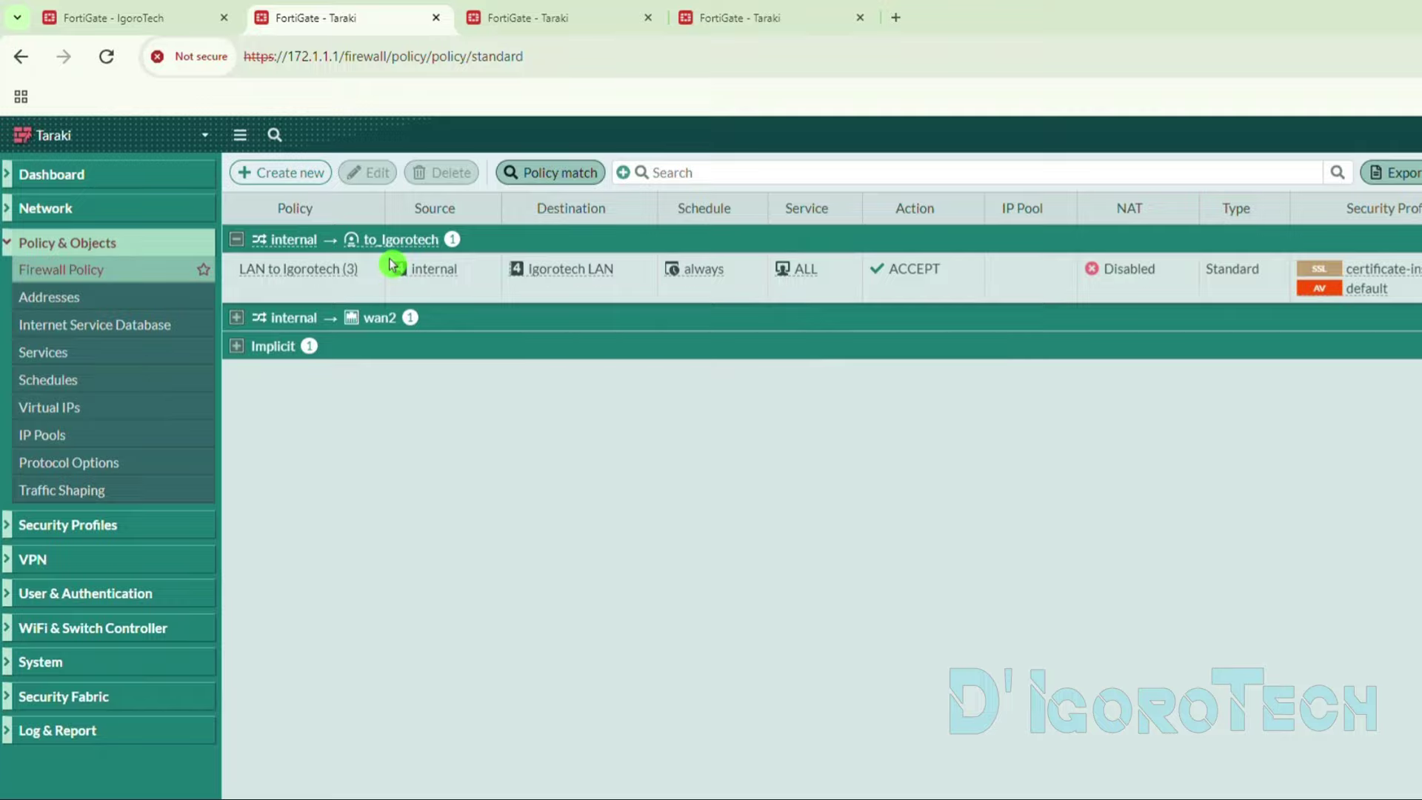
right_click(321, 275)
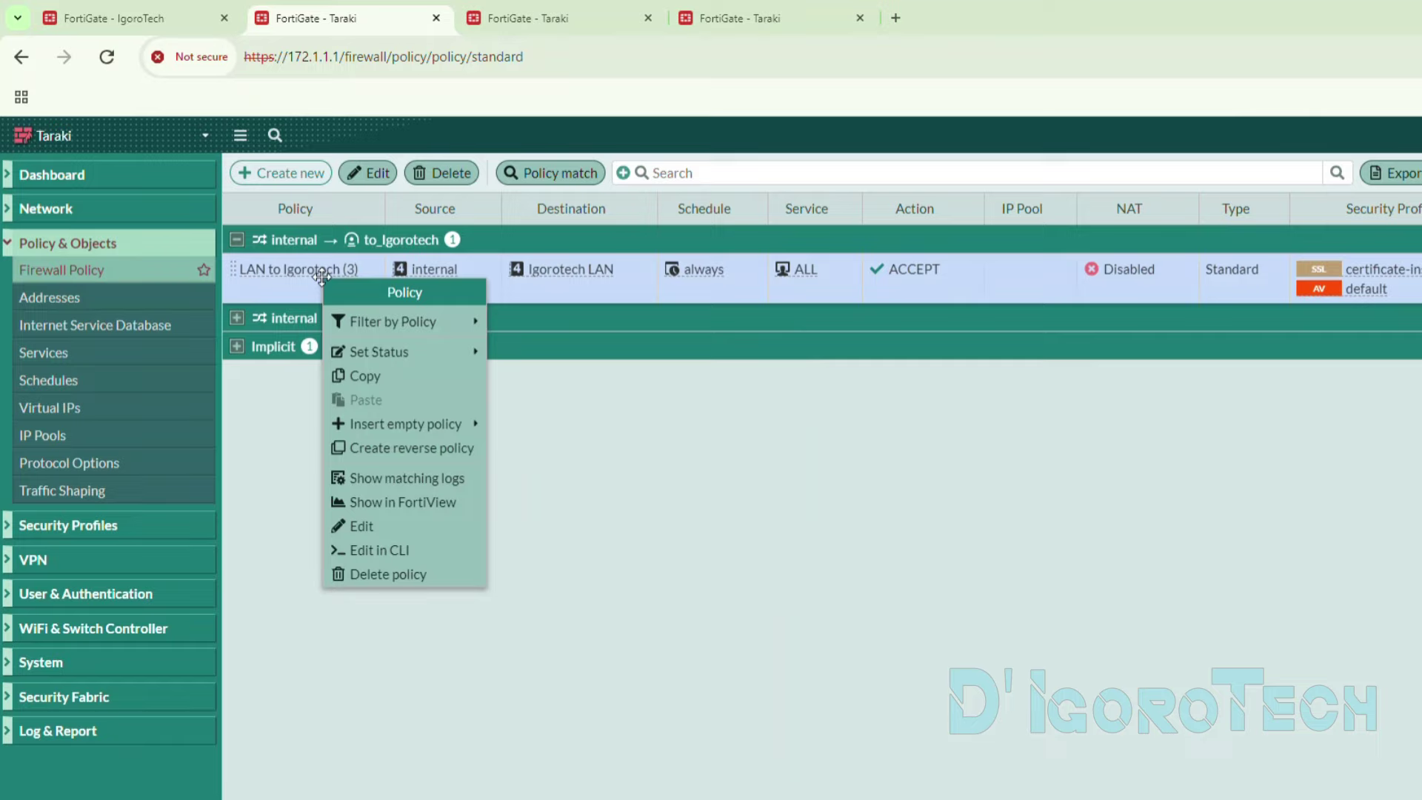
left_click(419, 449)
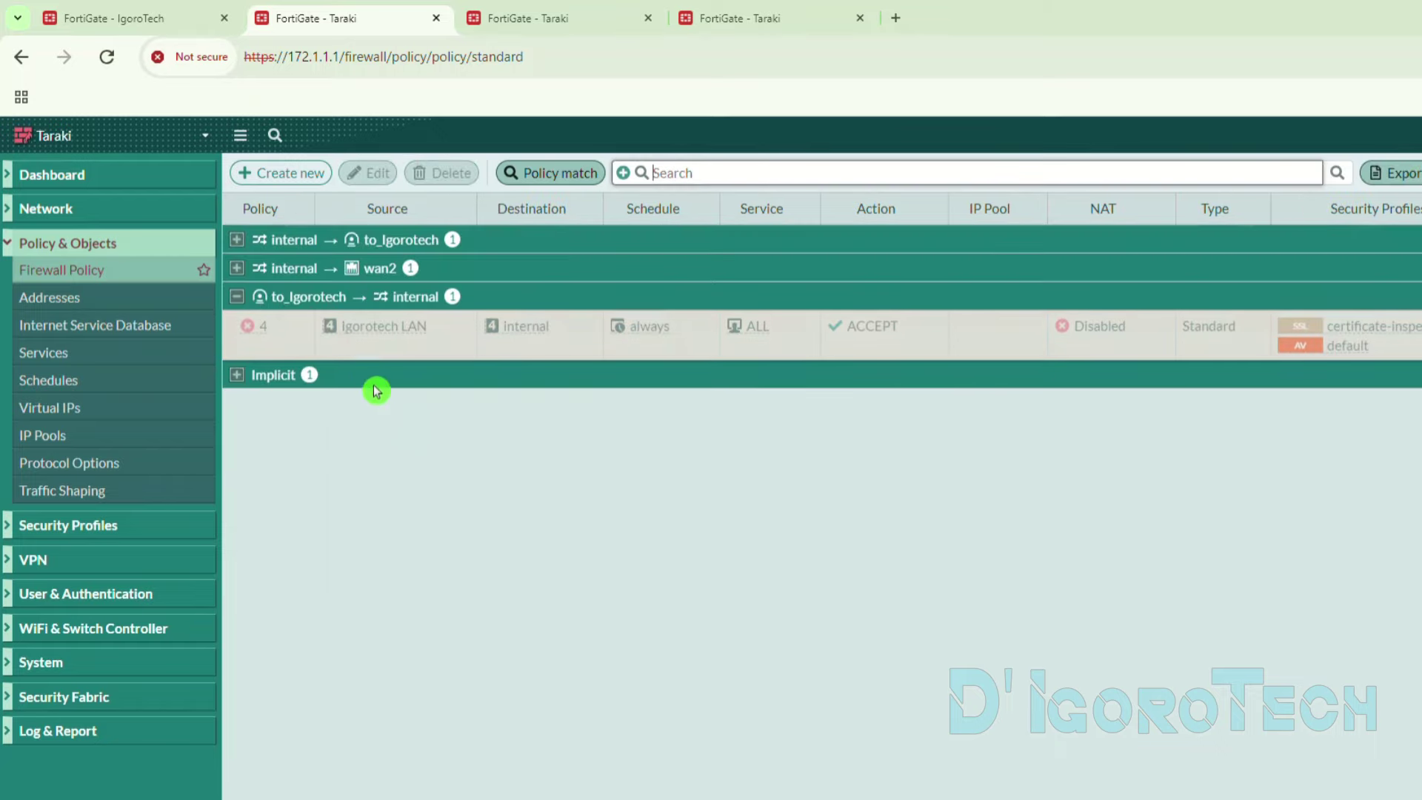
- Enable the reverse policy from to_Igorotech to internal, and expand the internal to to_Igorotech group to compare both directions
left_click(285, 335)
left_click(285, 339)
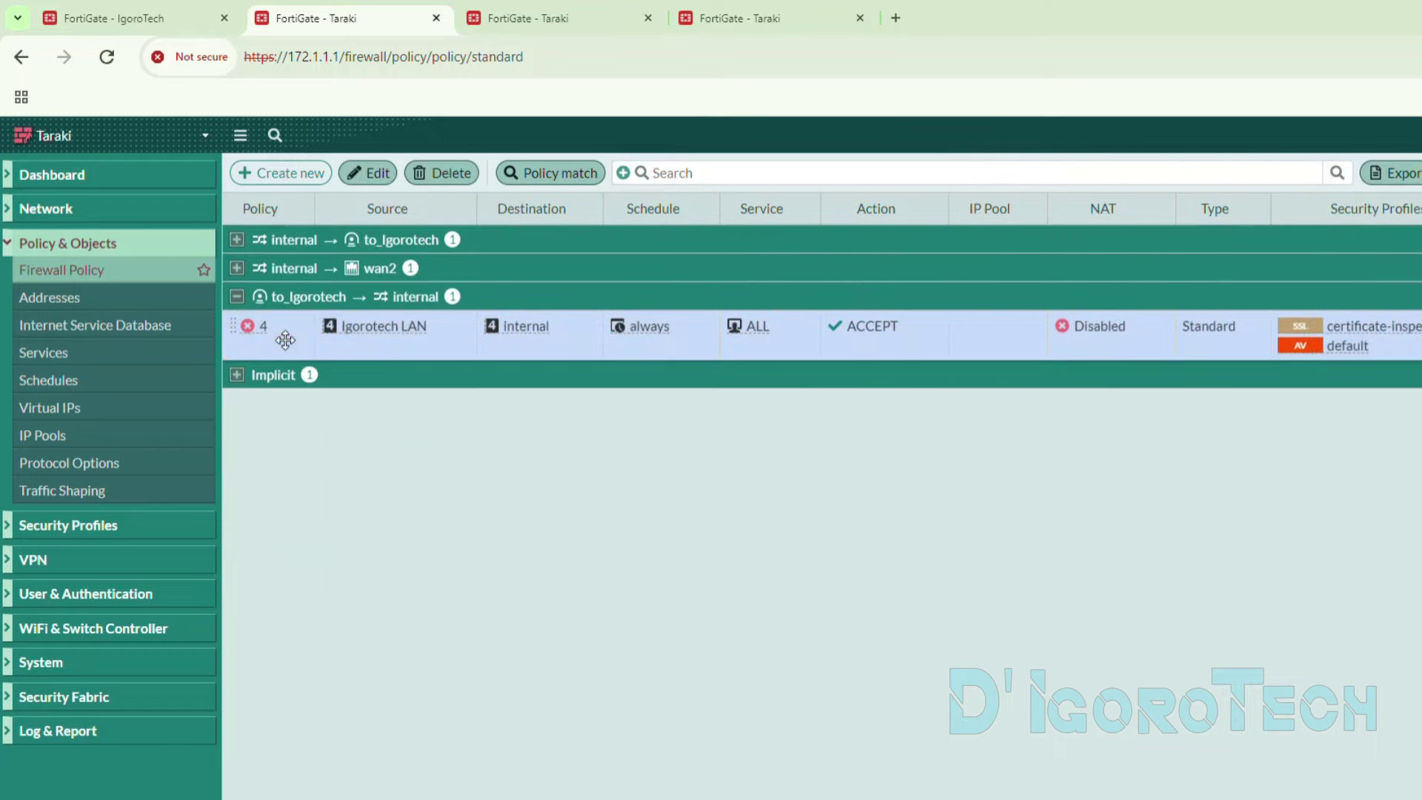
right_click(285, 339)
mouse_move(348, 415)
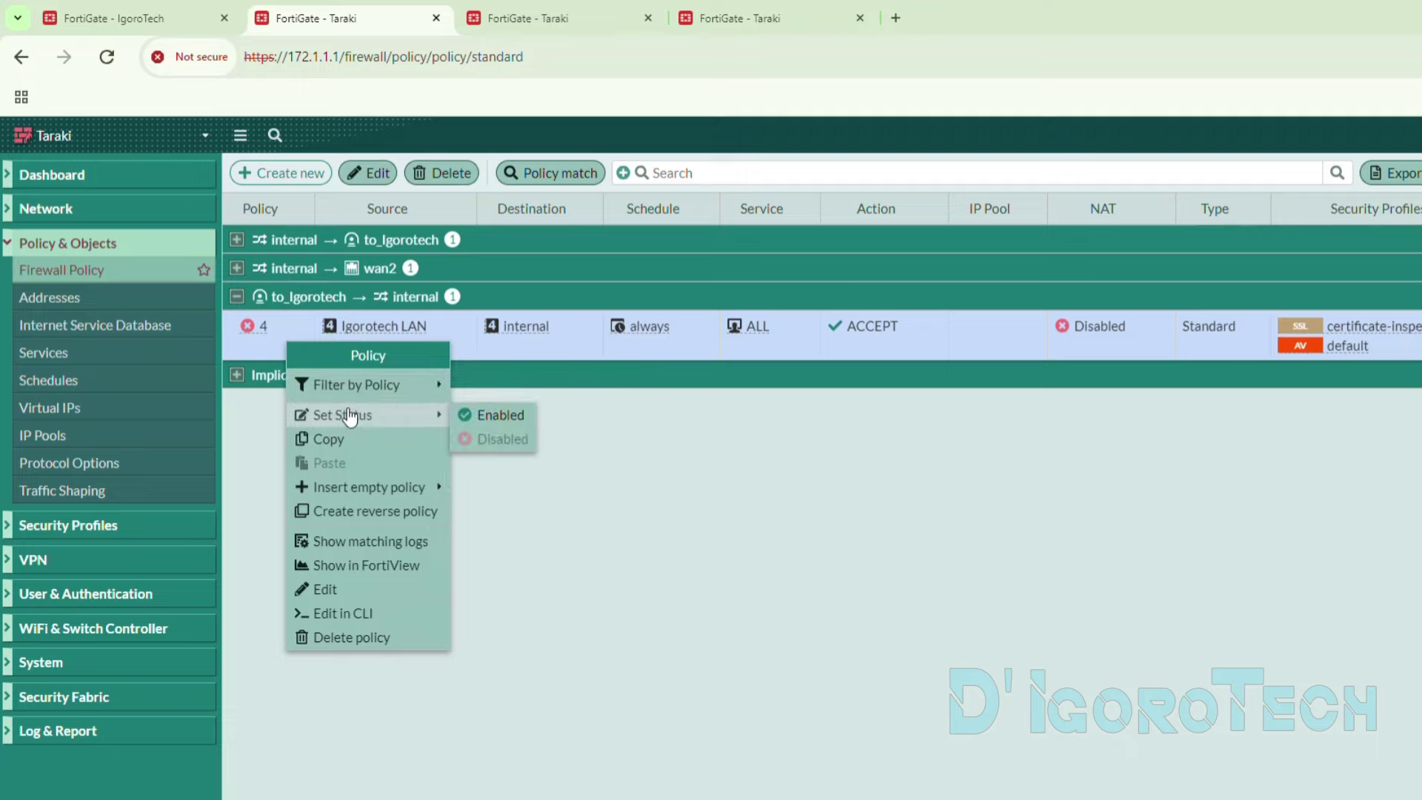
left_click(488, 419)
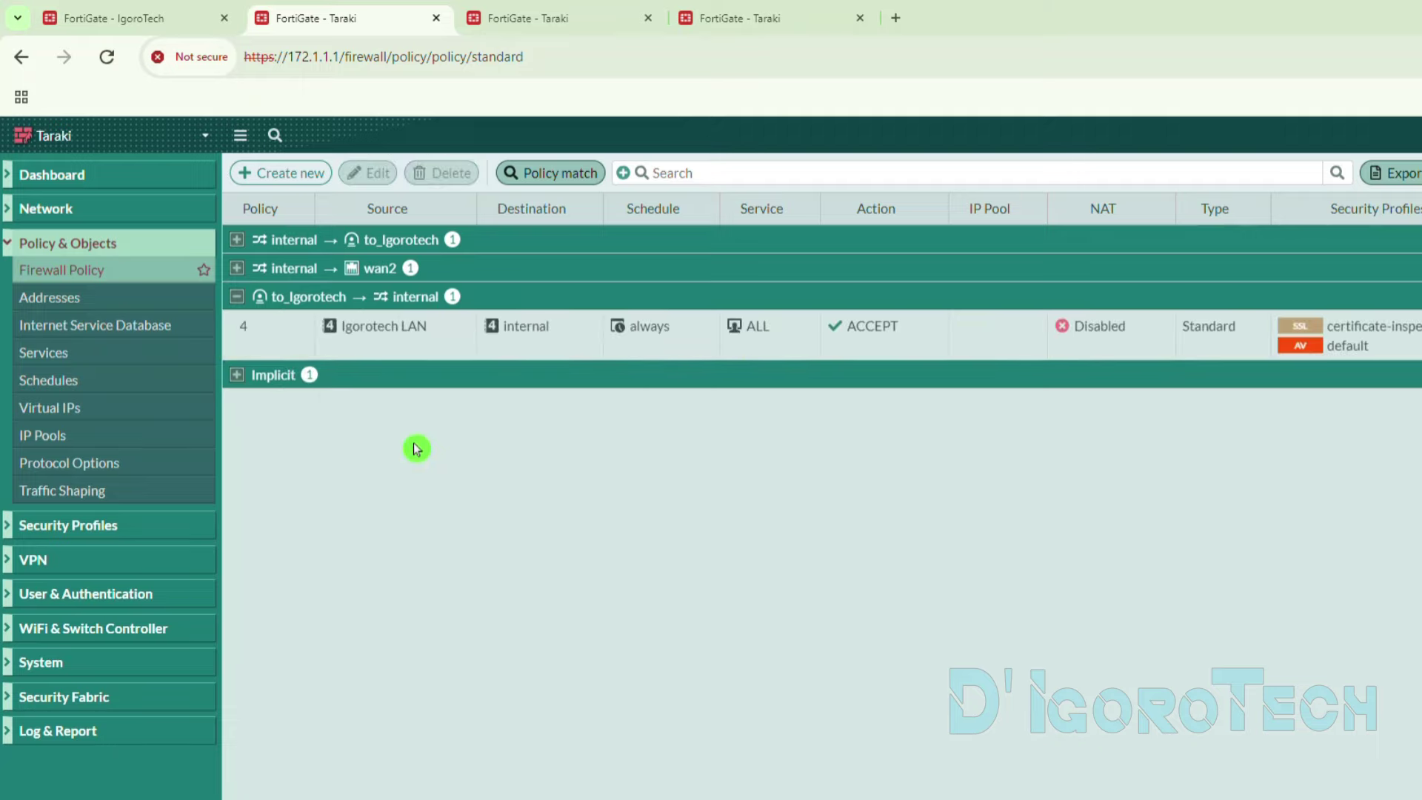
left_click(237, 241)
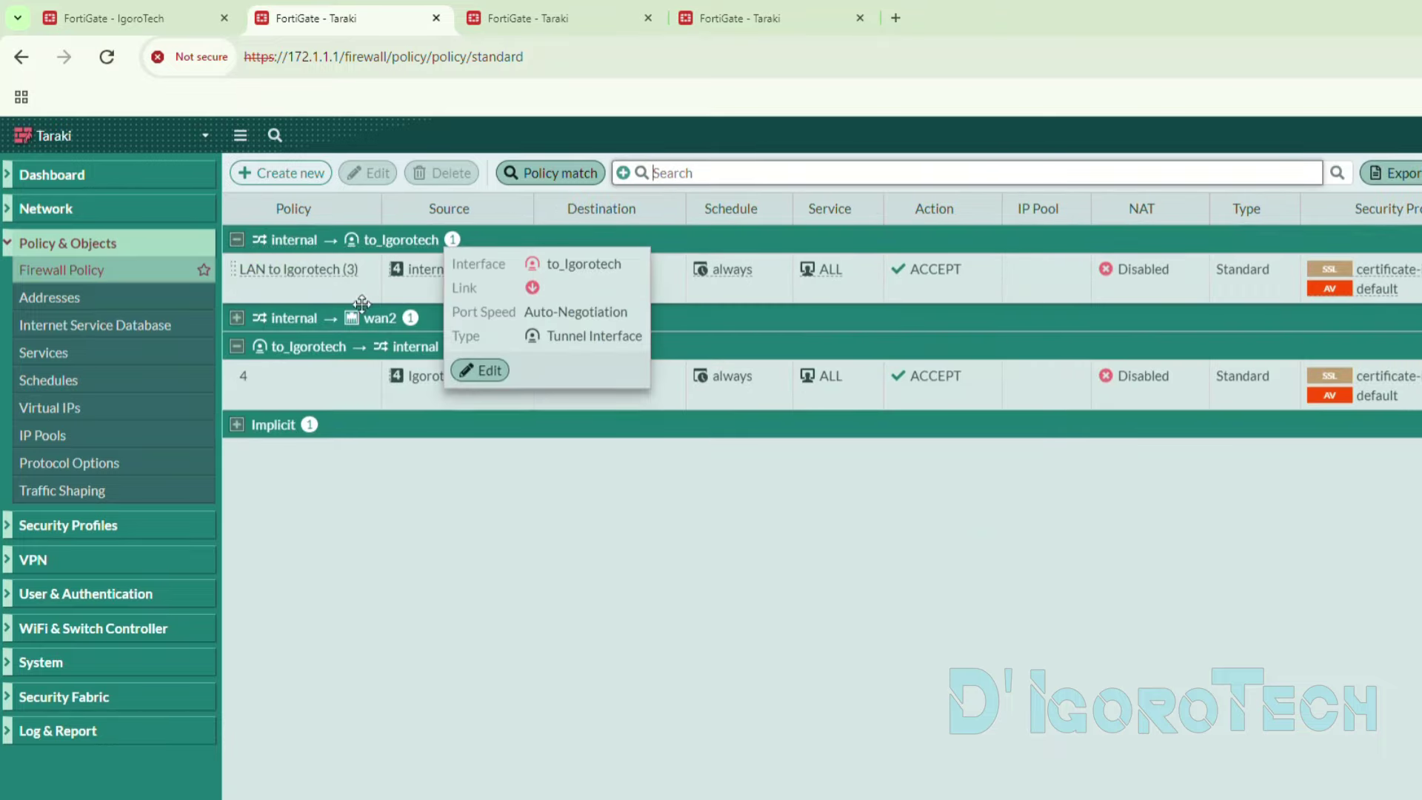
mouse_move(404, 354)
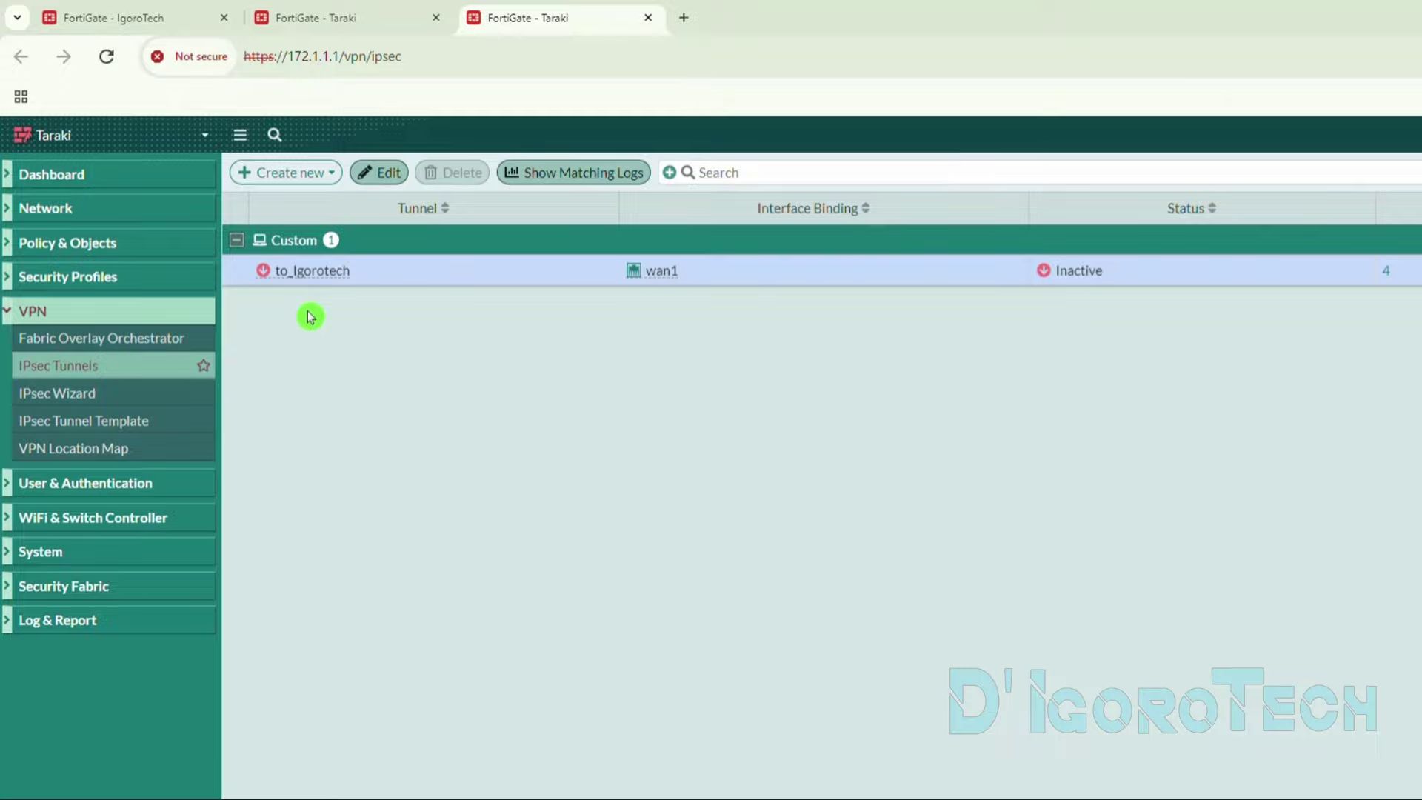
- Refresh Taraki's IPsec tunnel list and check the status and details of the to_Igorotech tunnel
left_click(106, 57)
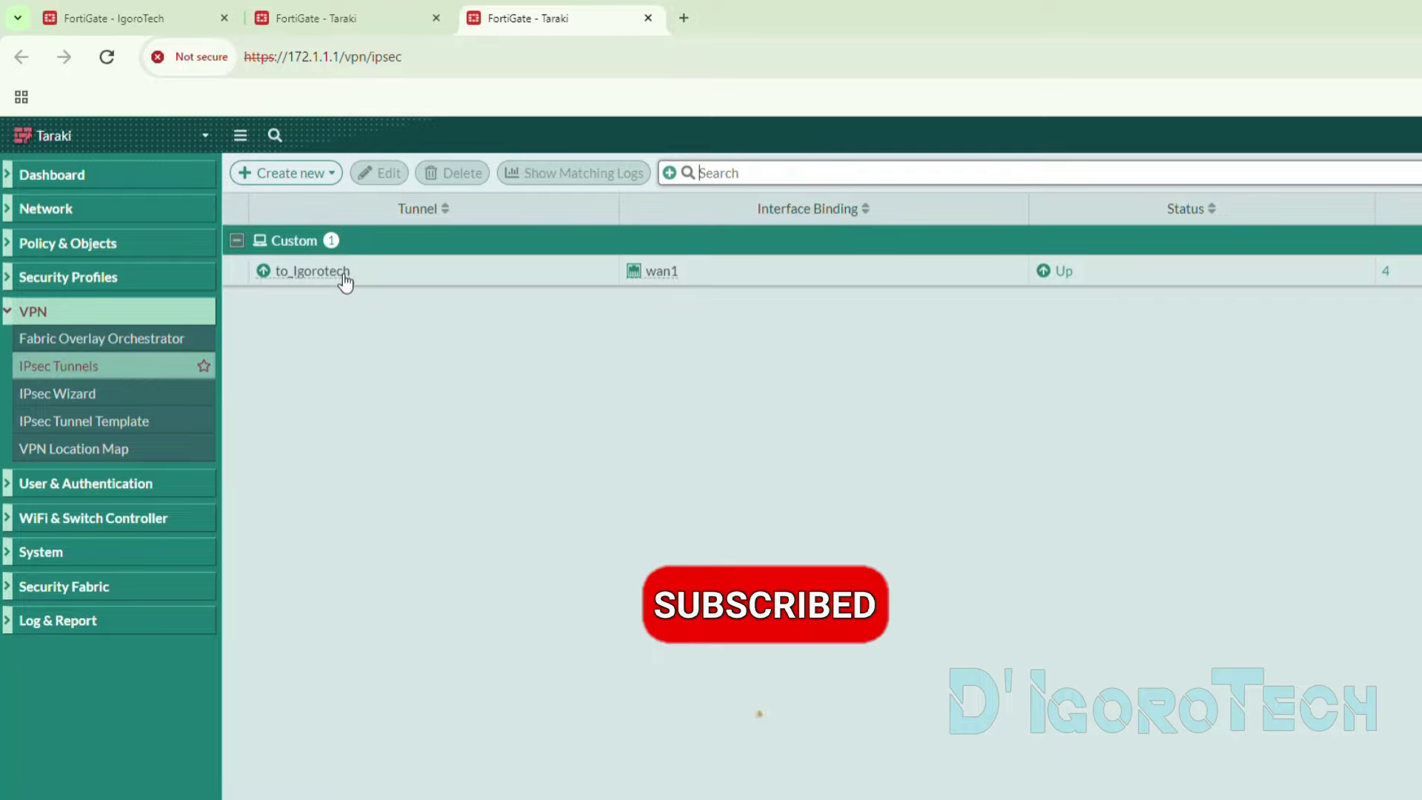
mouse_move(333, 278)
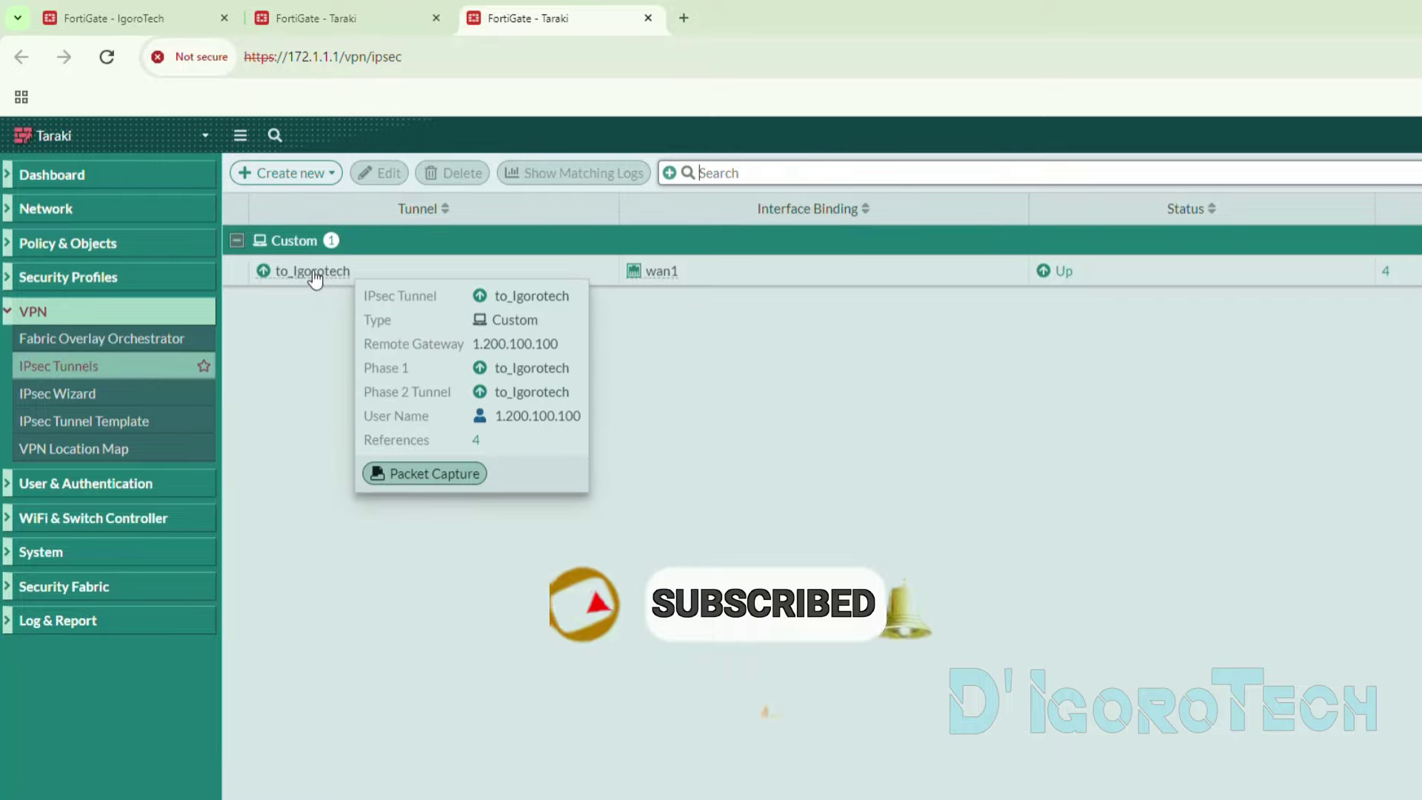
left_click(316, 279)
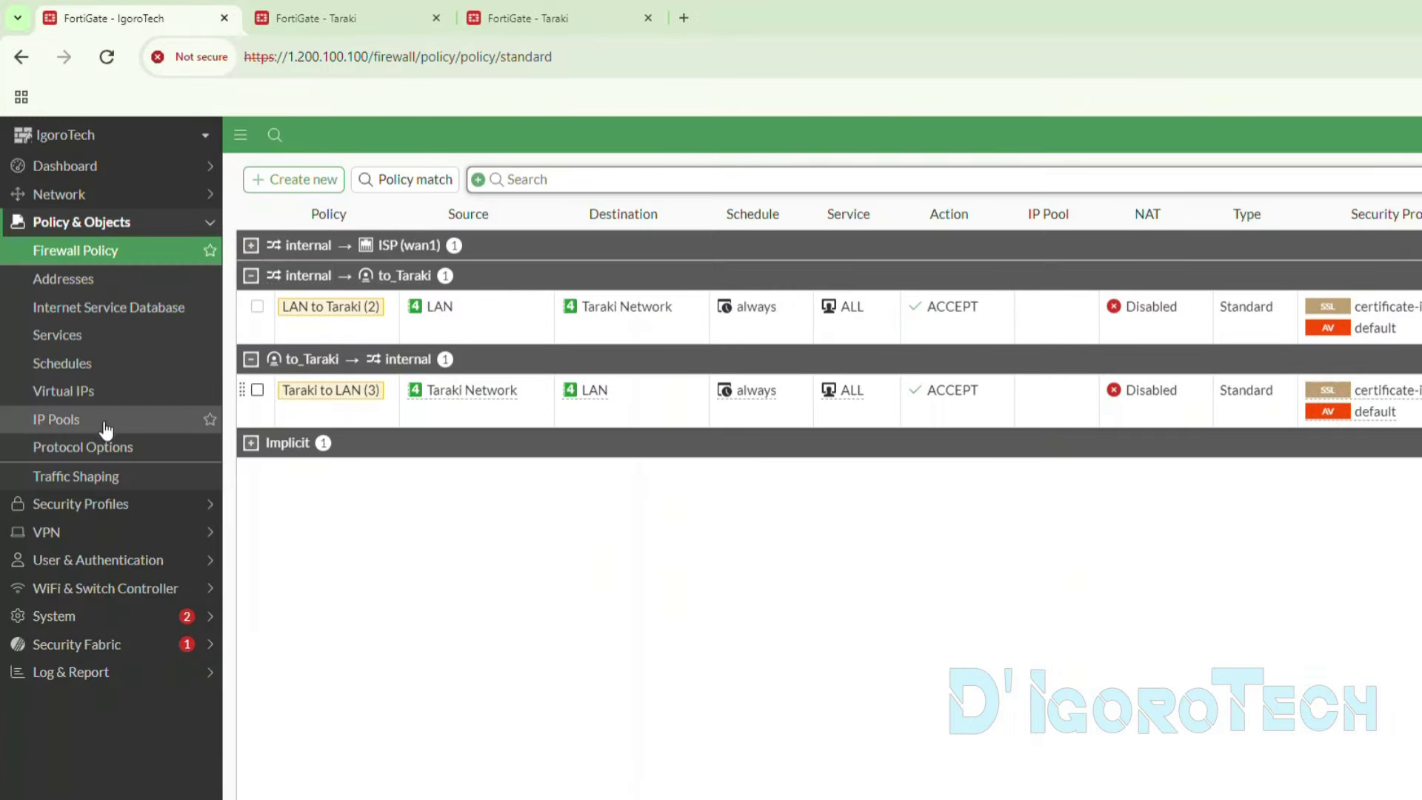
- Open the VPN tunnel list on the IgoroTech FortiGate and check the status of the to_Taraki tunnel
left_click(107, 532)
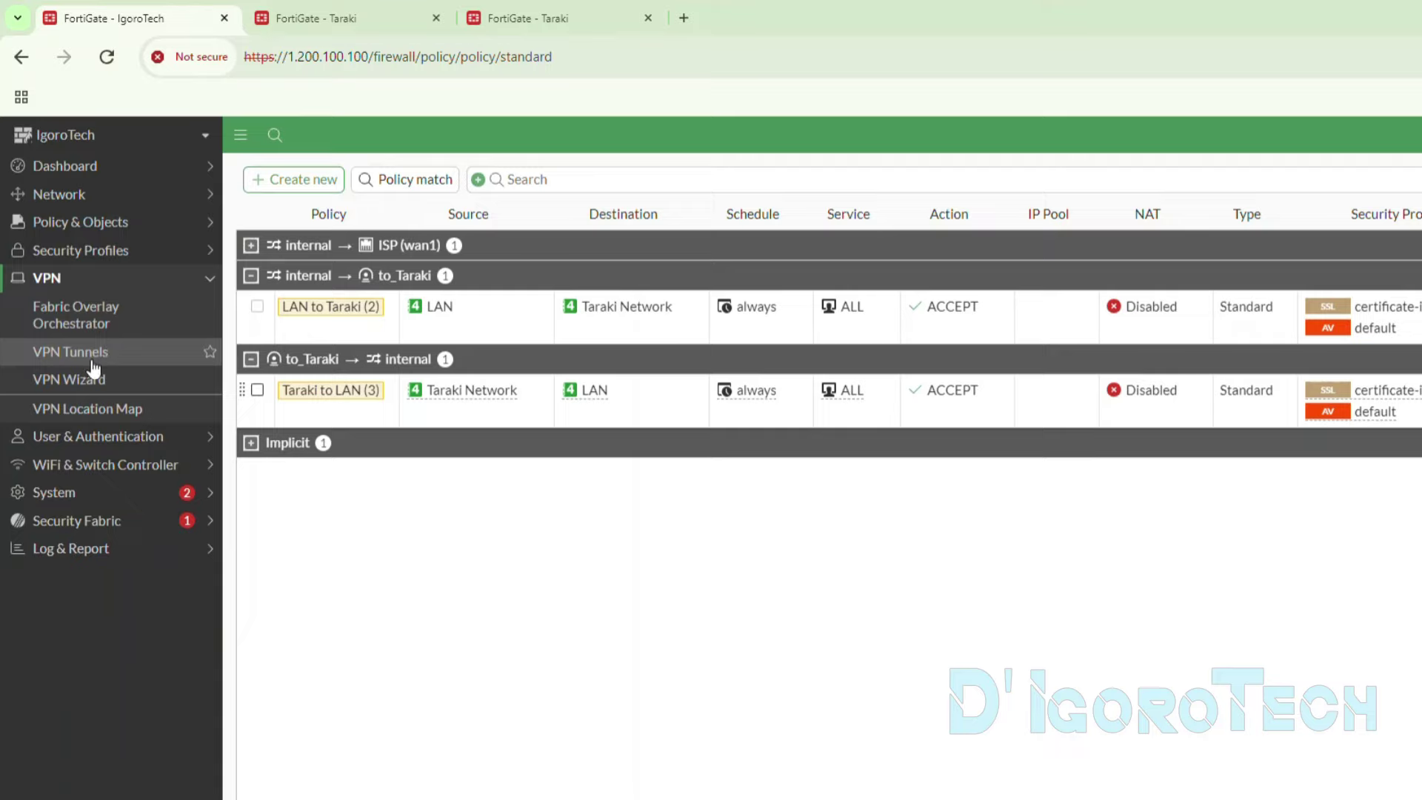
left_click(92, 360)
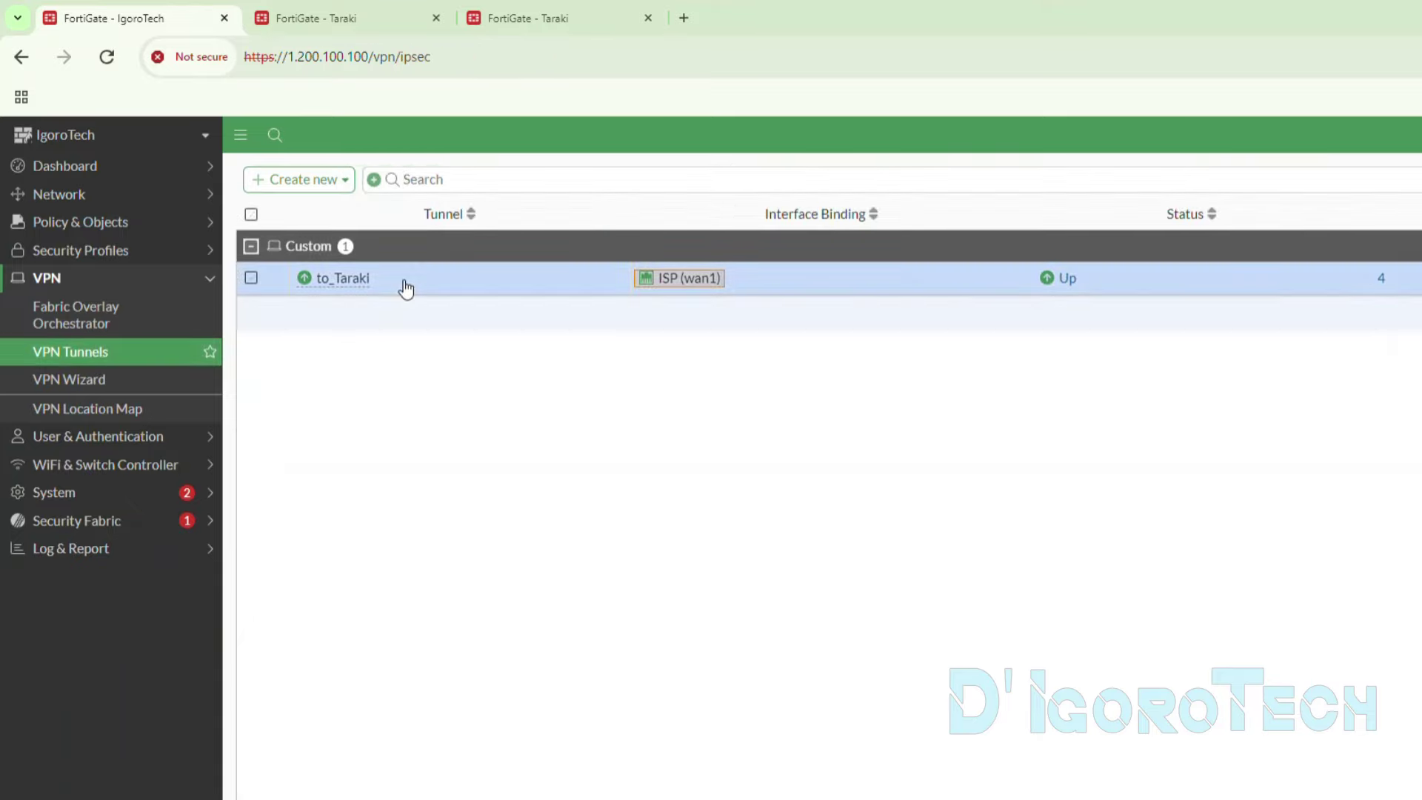
left_click(408, 288)
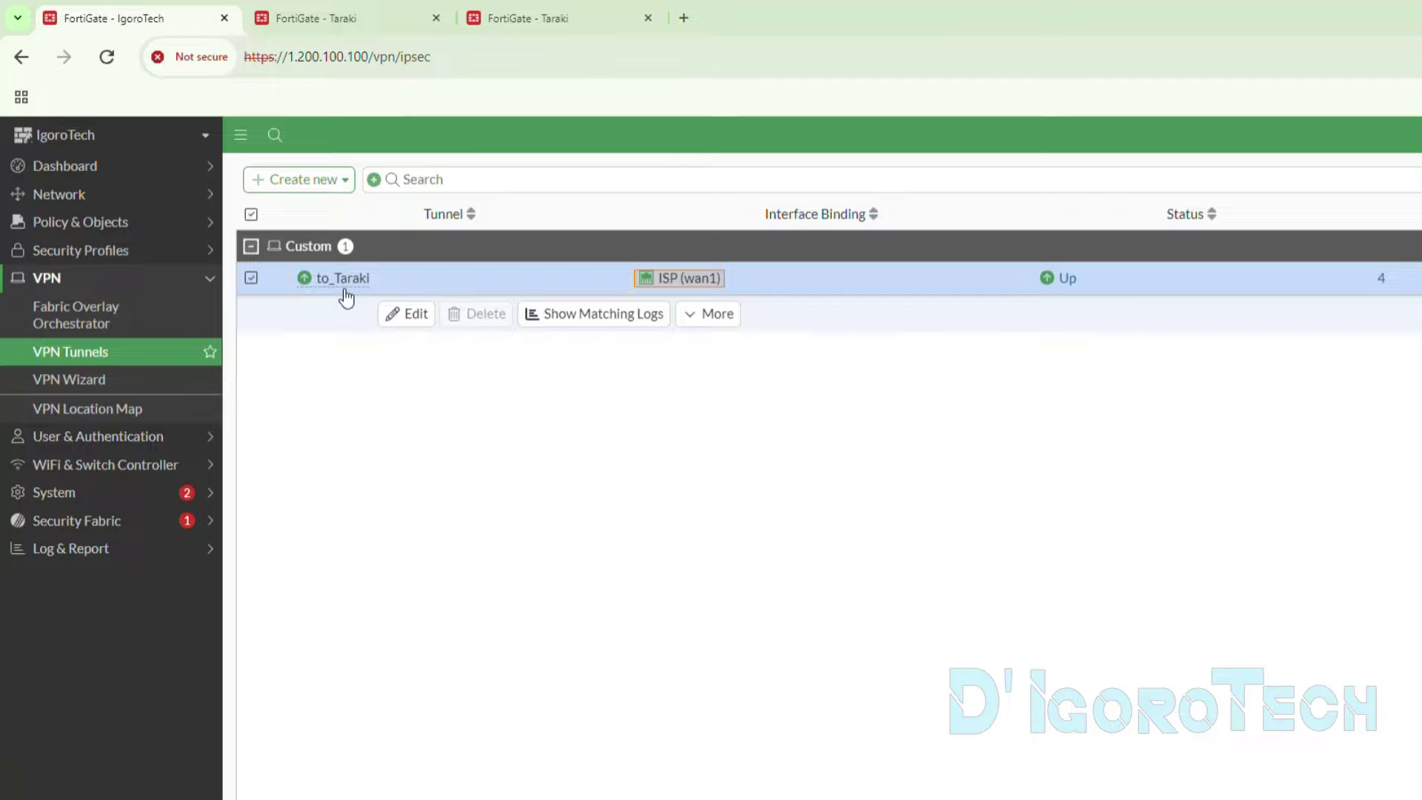
left_click(349, 512)
- Open IgoroTech's network interfaces and highlight the IP address of the internal interface
left_click(148, 200)
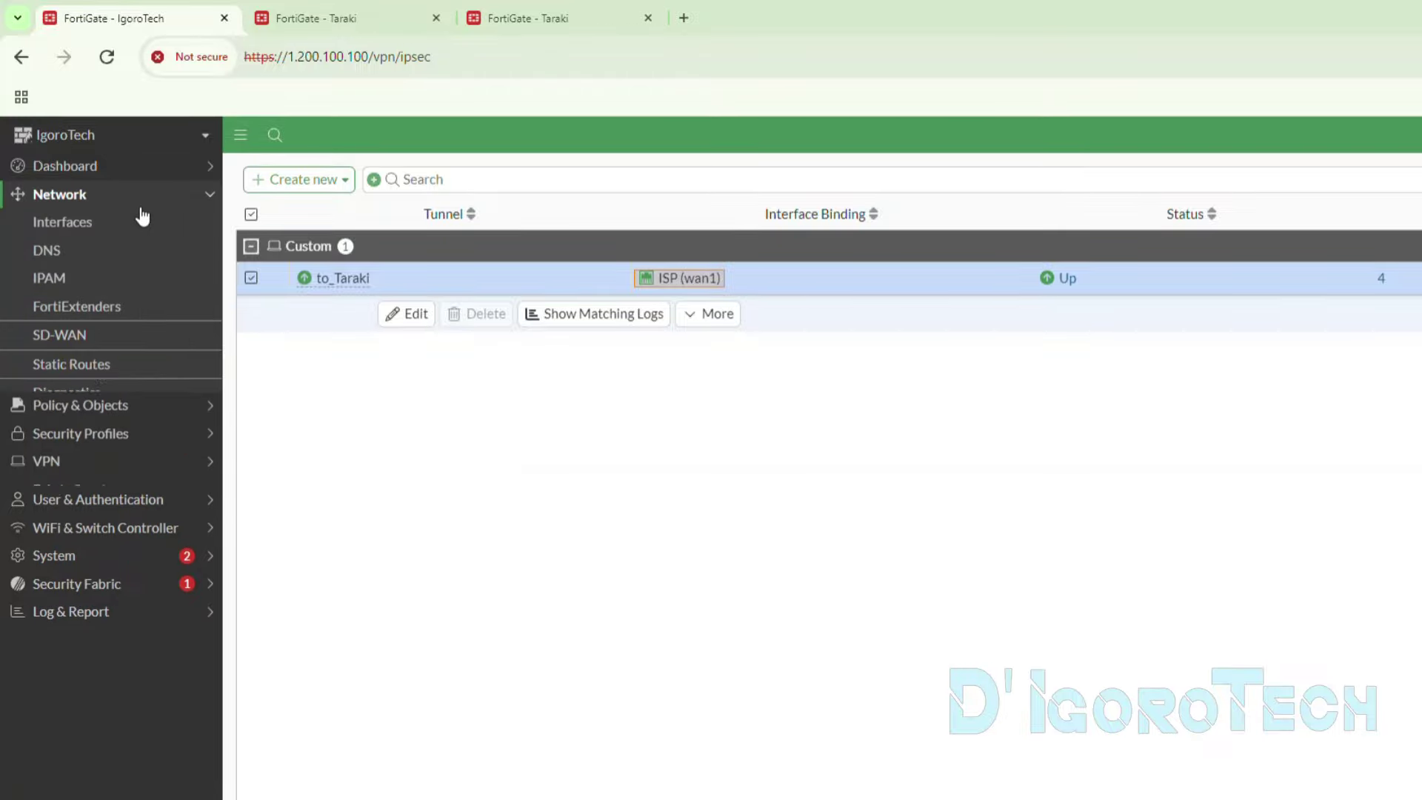
left_click(121, 226)
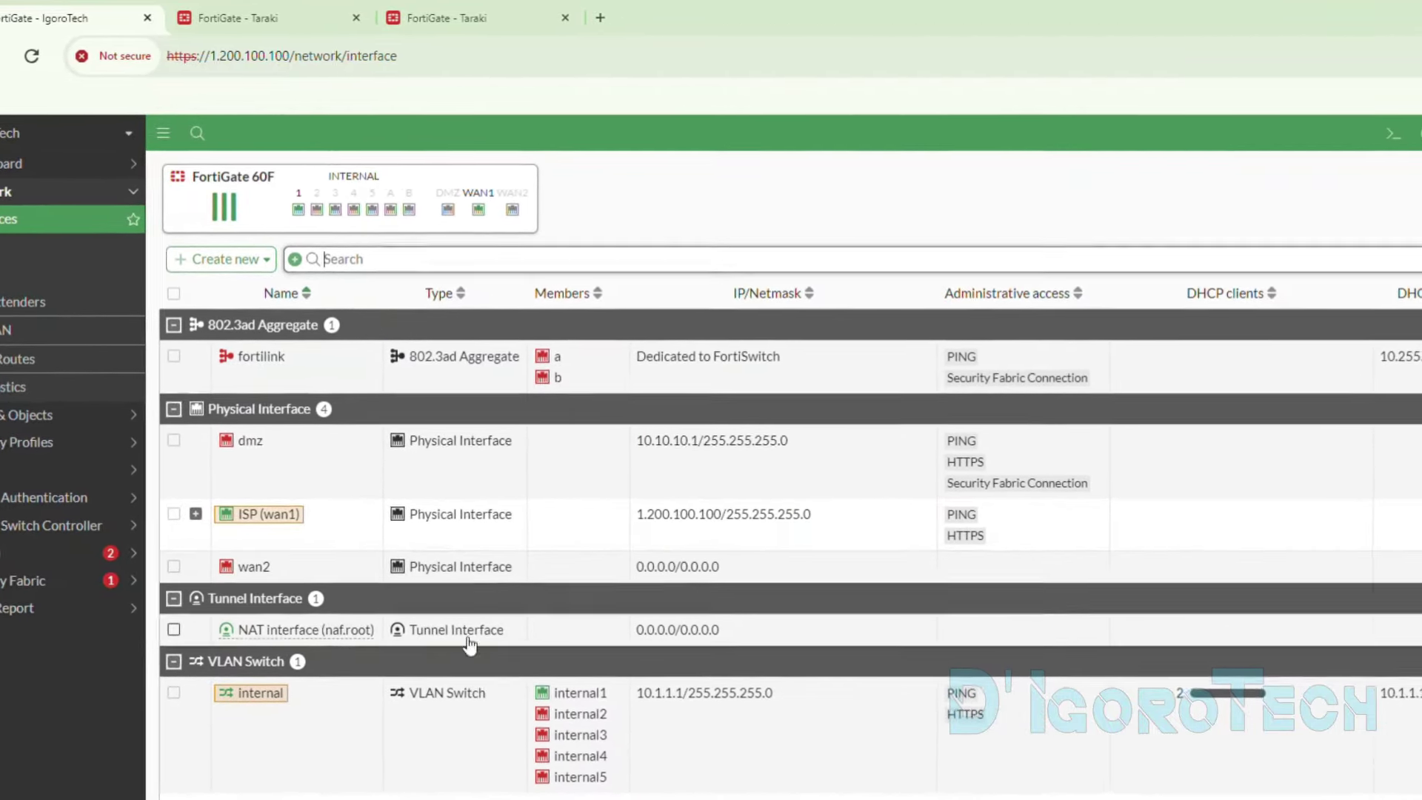
left_click_drag(565, 691, 608, 687)
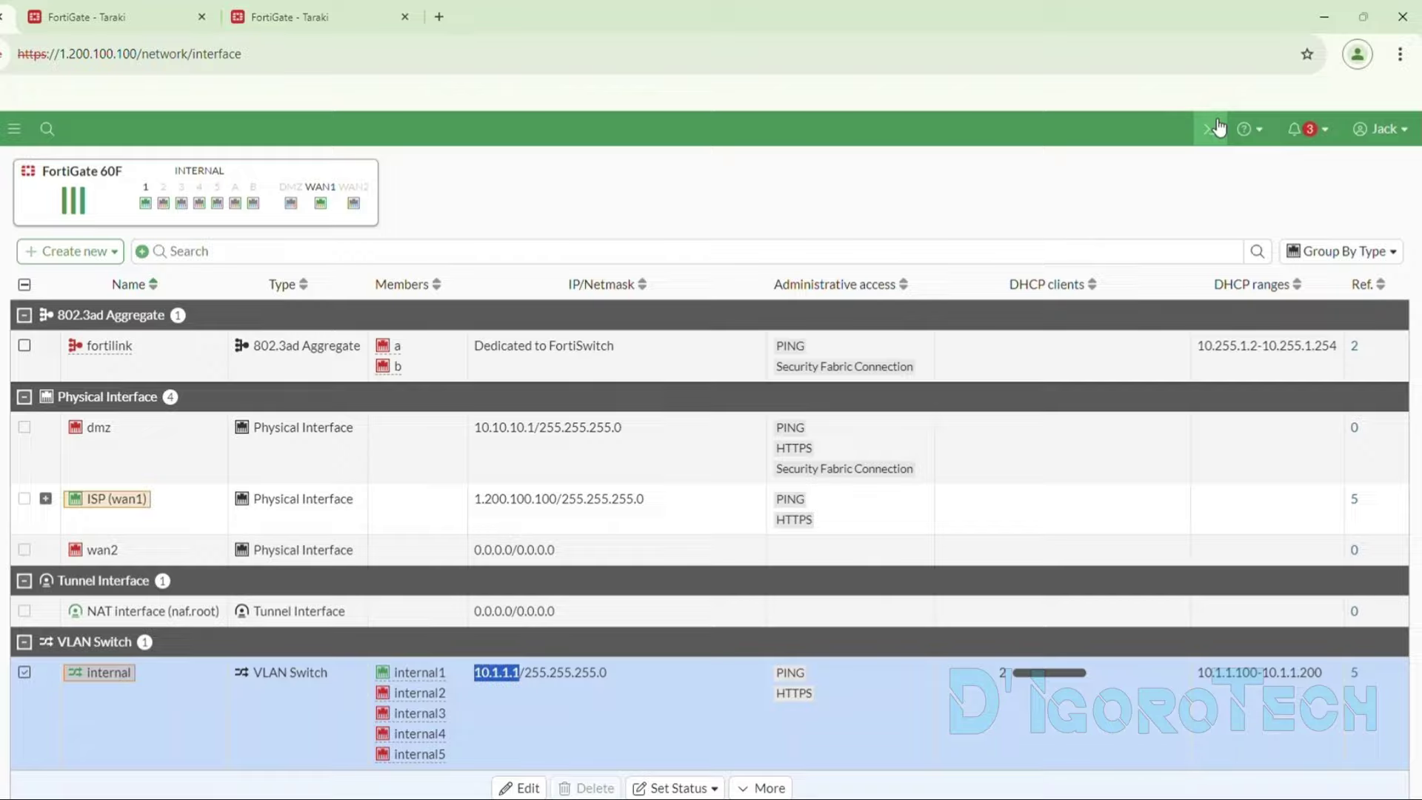
- Open IgoroTech's CLI console and set the ping source with "exe ping-o source 10.1.1.1"
left_click(1218, 127)
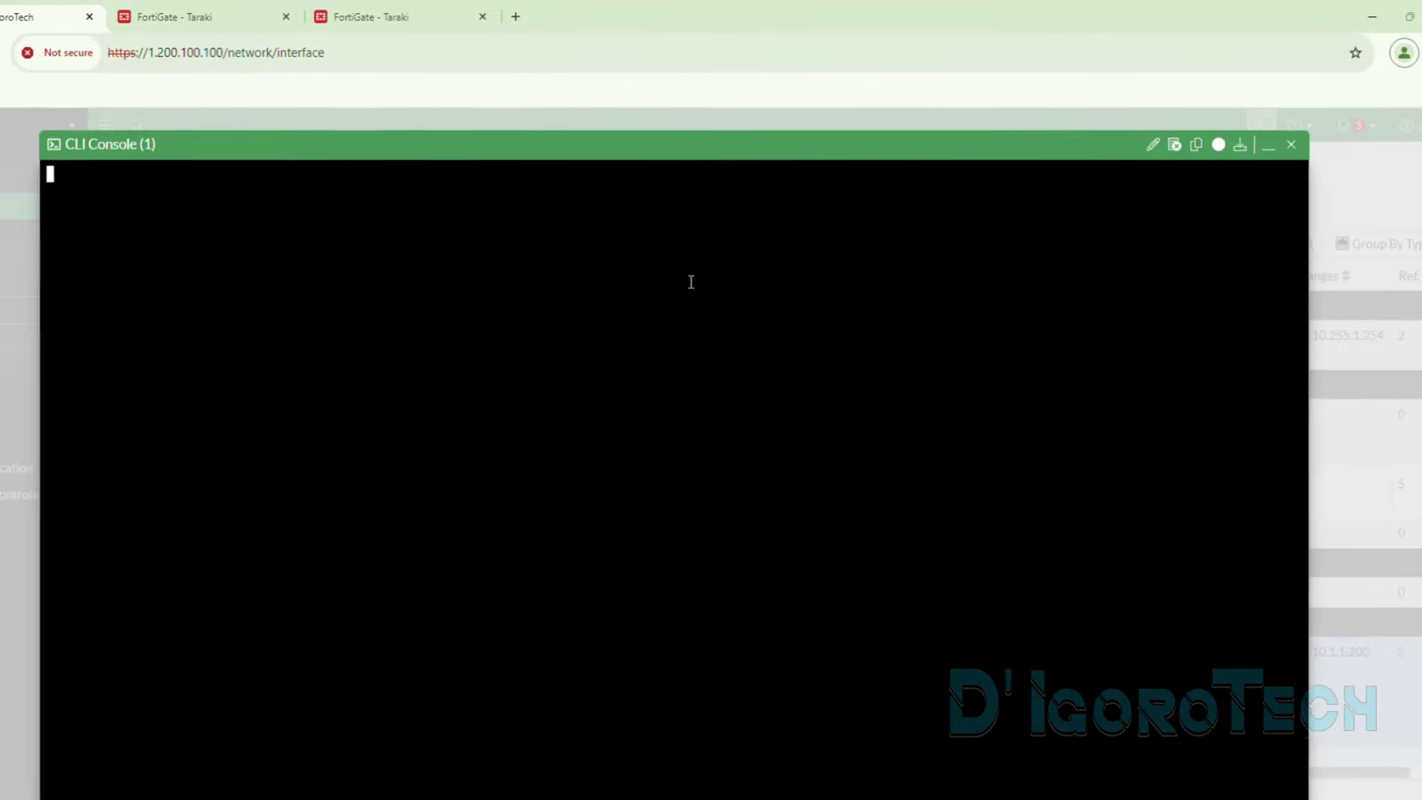
type("exe ping")
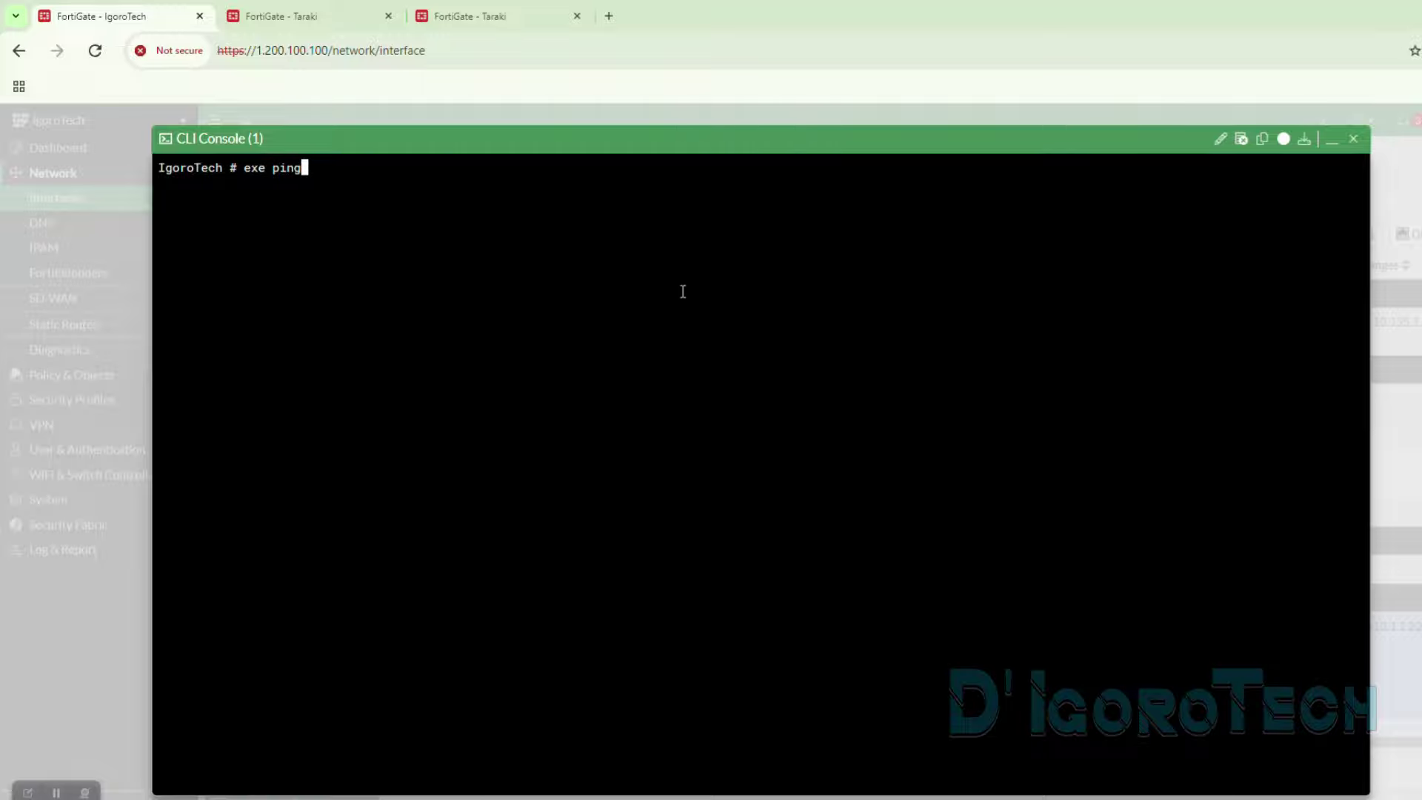
type("-o source 10.1.1.1")
key("Return")
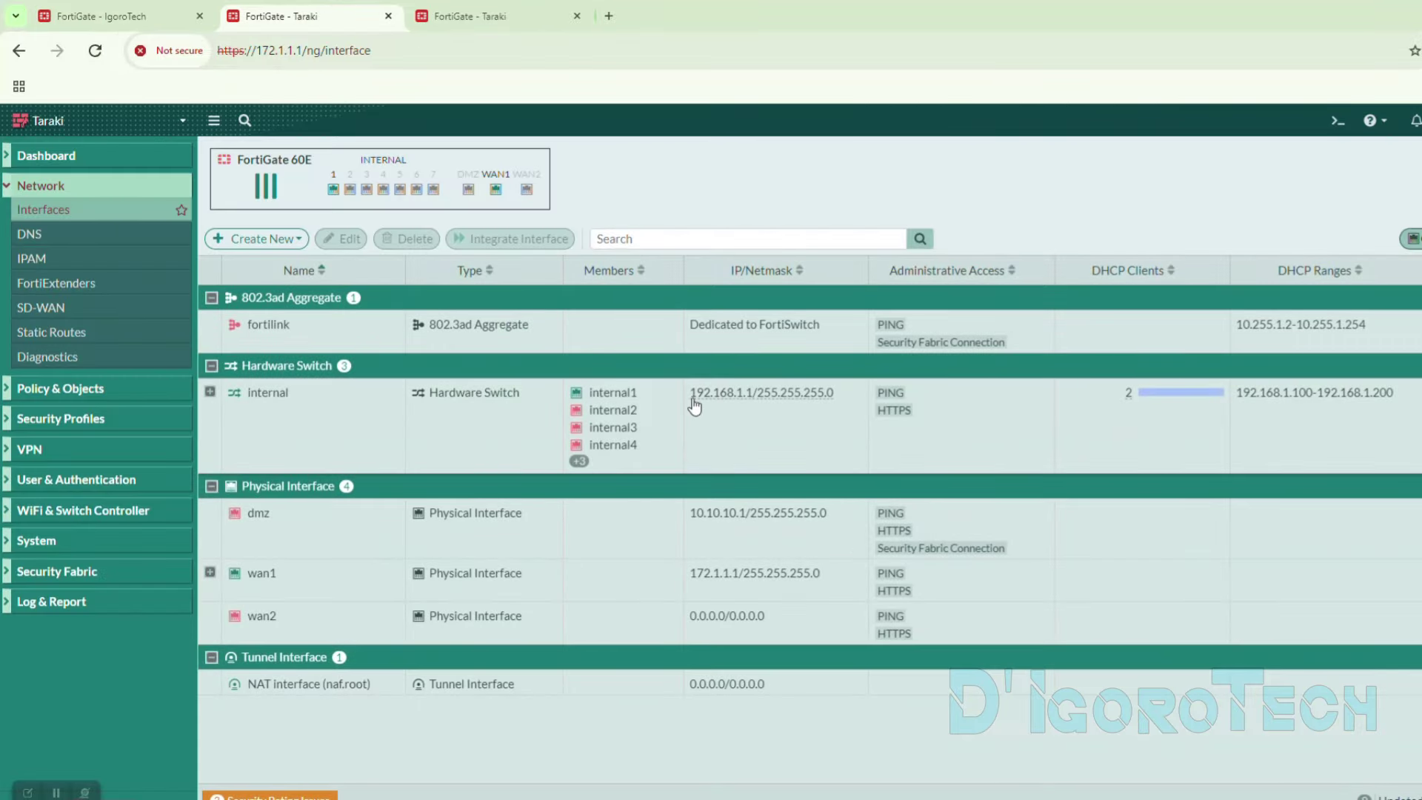
- Highlight the internal interface's IP address on Taraki, and run "exe ping 192.168.1.1" in IgoroTech's CLI console
double_click(717, 392)
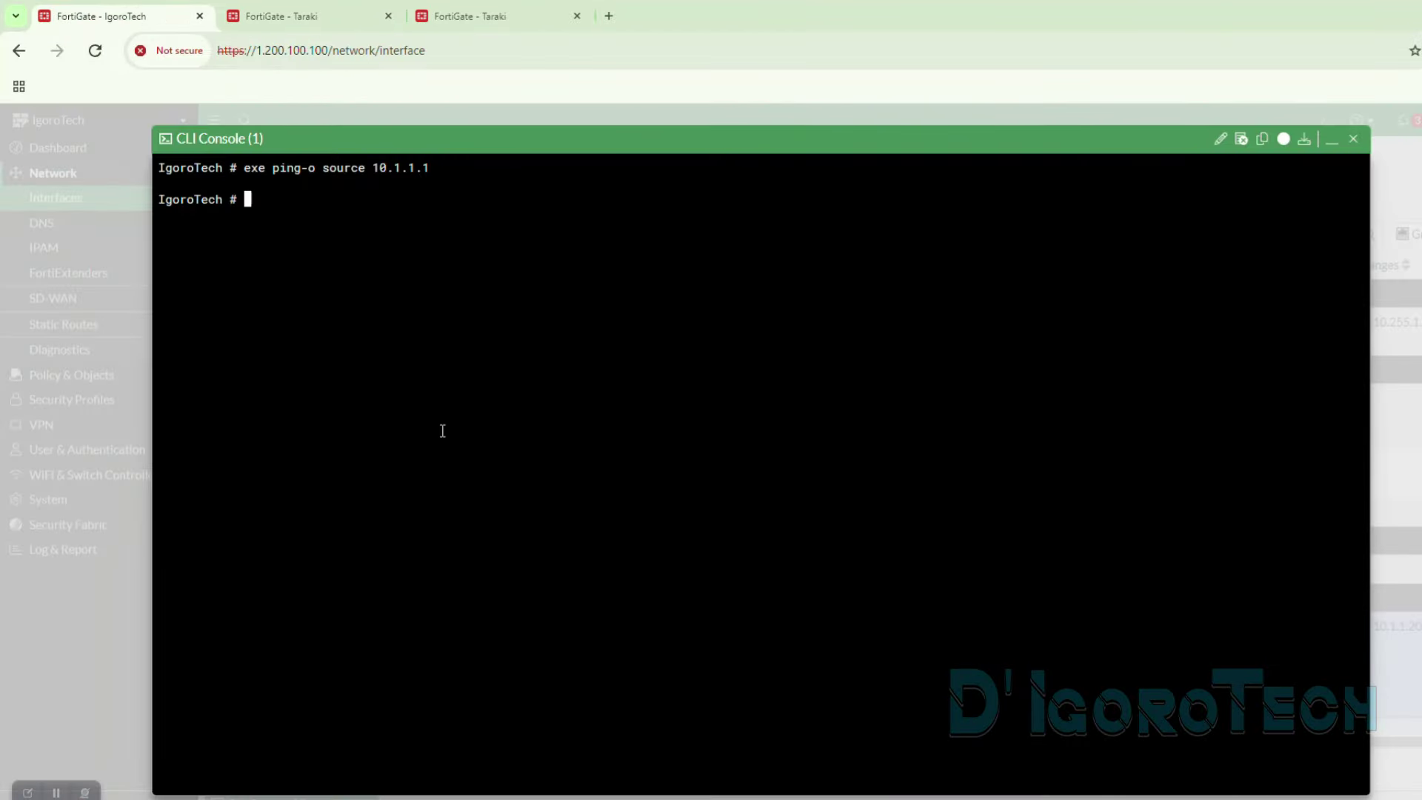
type("exe ping 192.168.1.1")
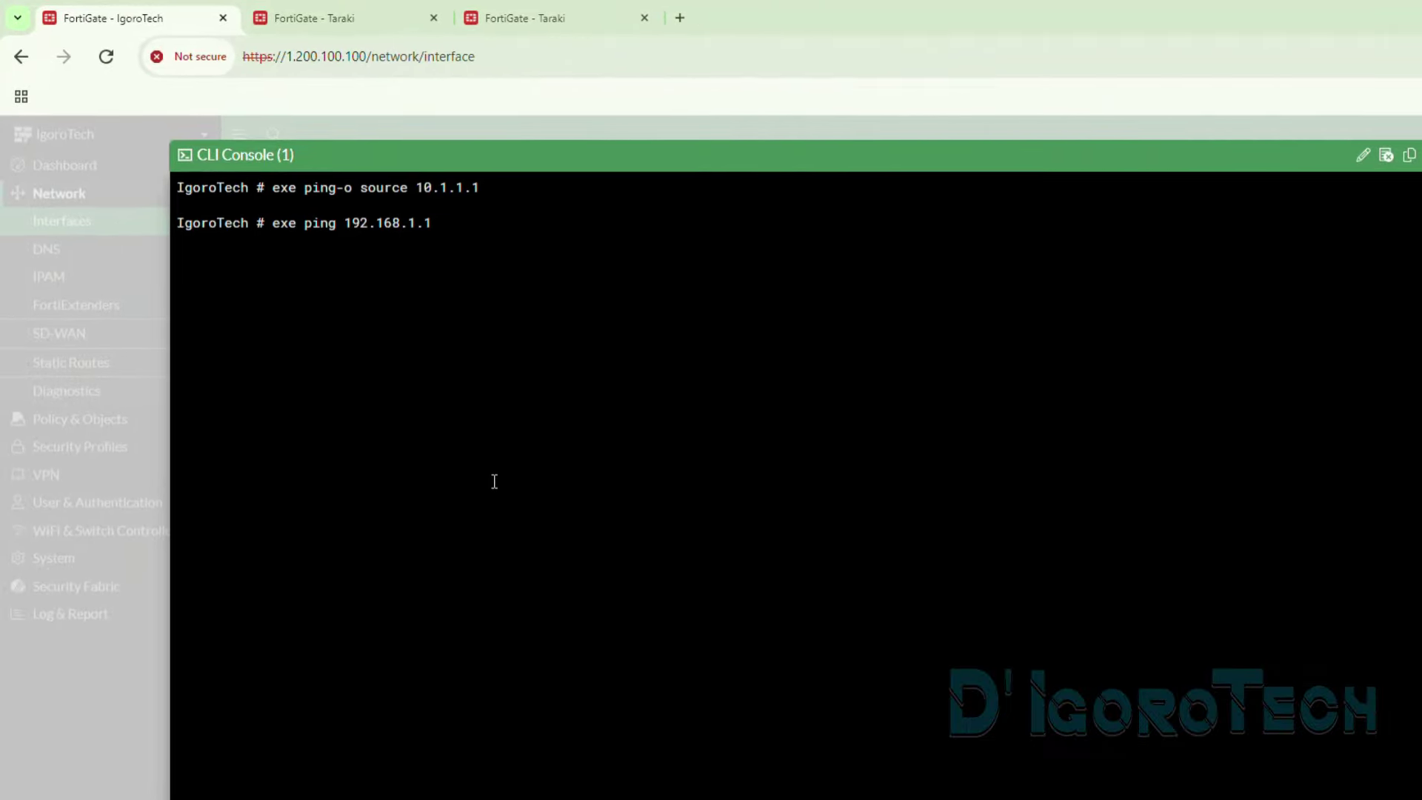
key("Return")
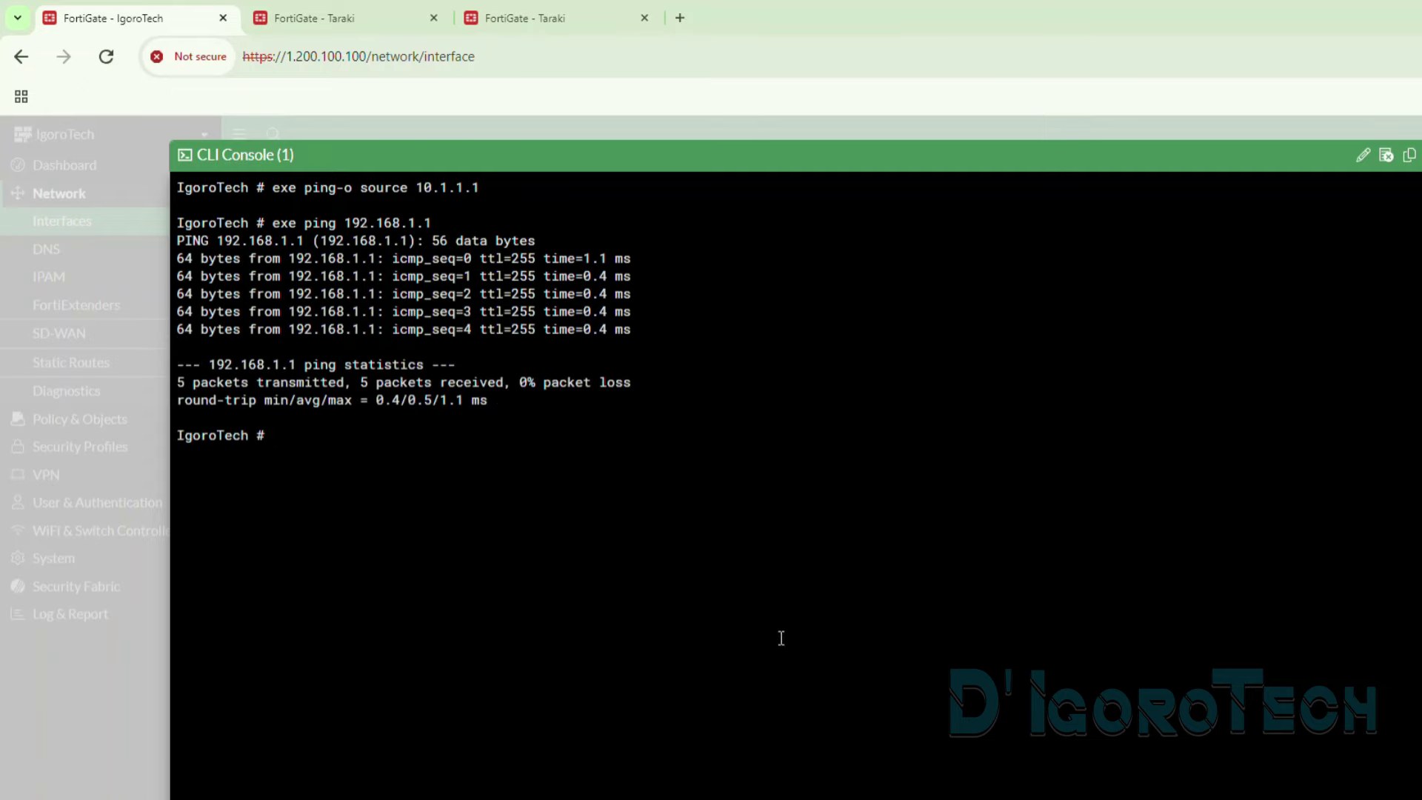
- Open the firewall policies on the Taraki FortiGate and check the byte count of the to_Igorotech to internal policy
left_click(374, 16)
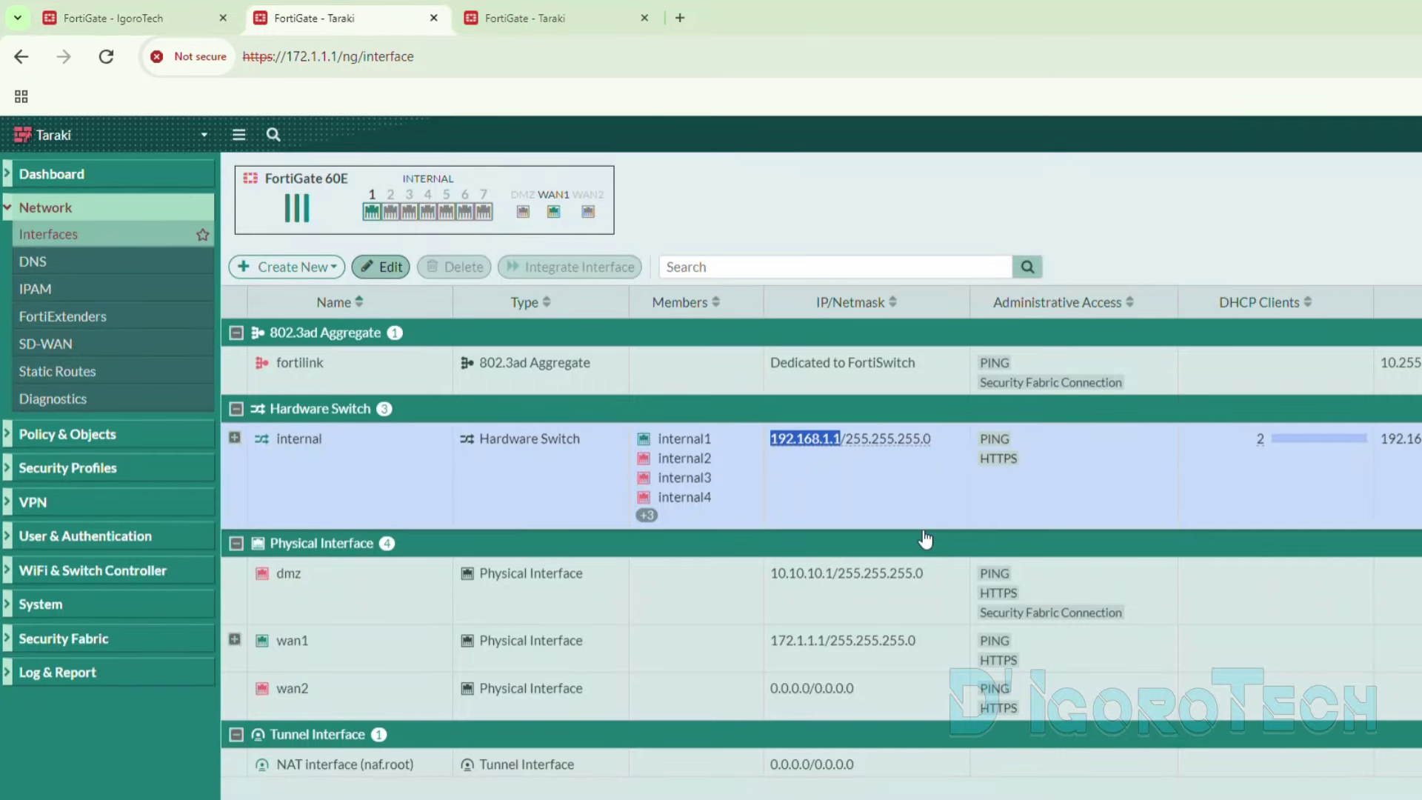
left_click(66, 434)
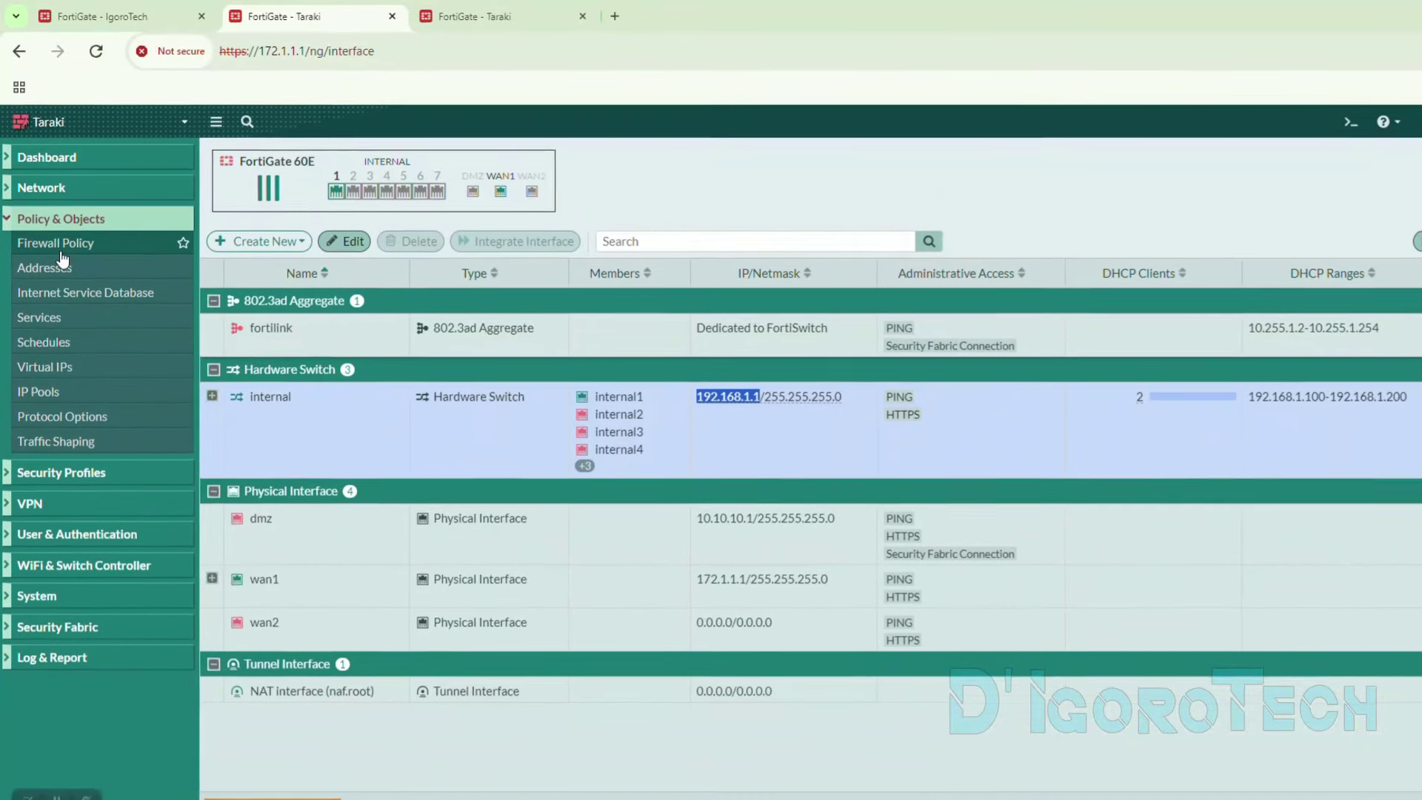
left_click(59, 246)
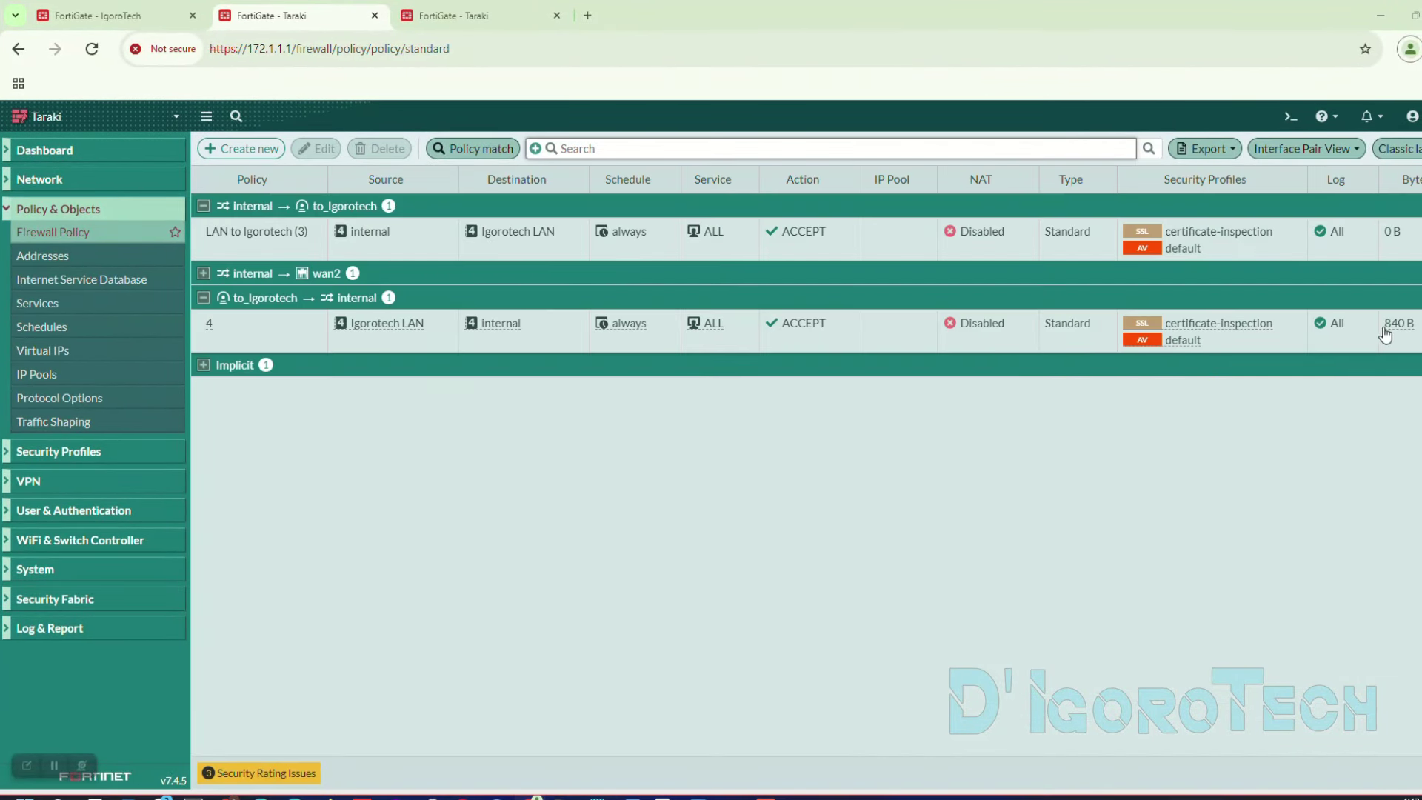
mouse_move(1398, 335)
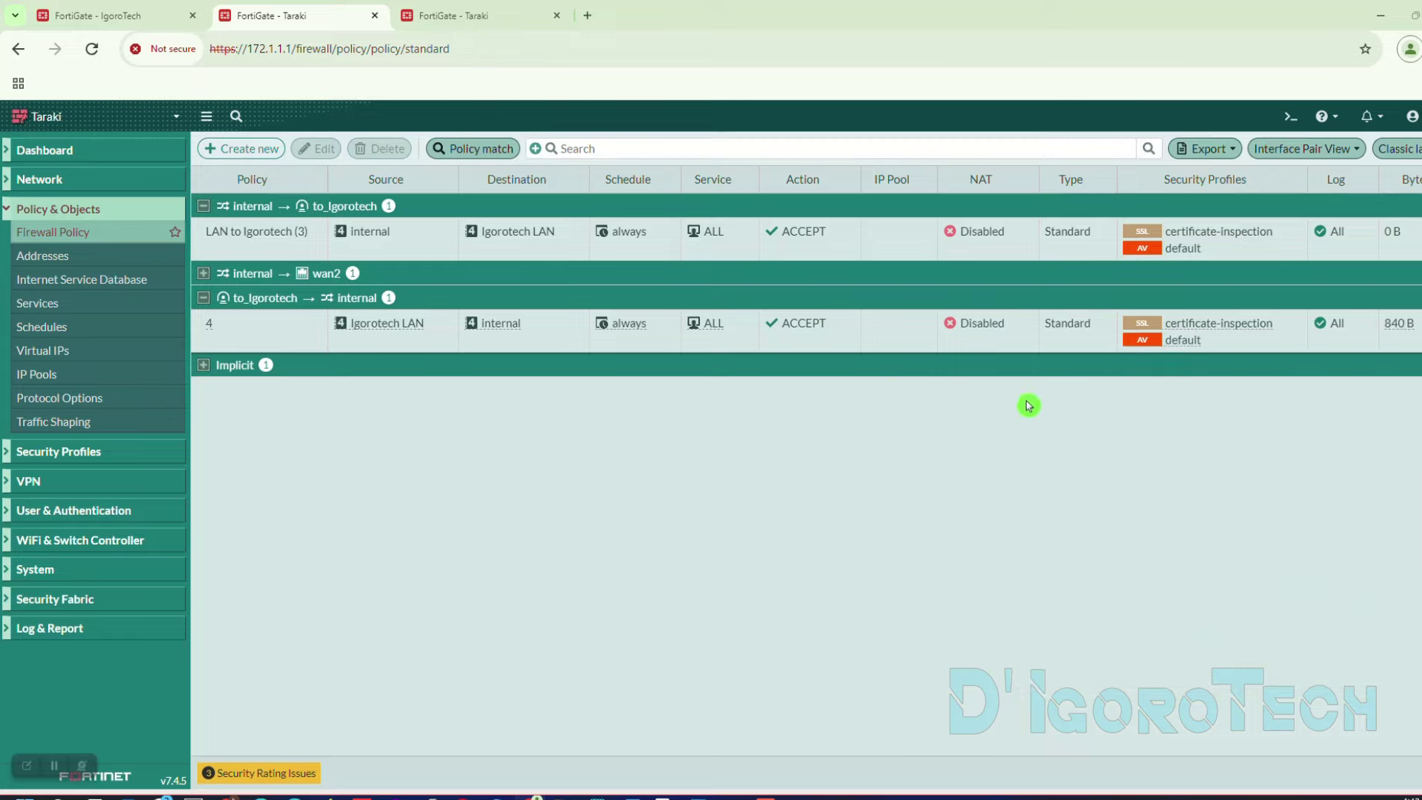
- Highlight Taraki's internal interface IP address, and set the ping source in Taraki's CLI console with "exe ping-o source 192.168.1.1"
key("ctrl+Tab")
left_click_drag(670, 397, 724, 391)
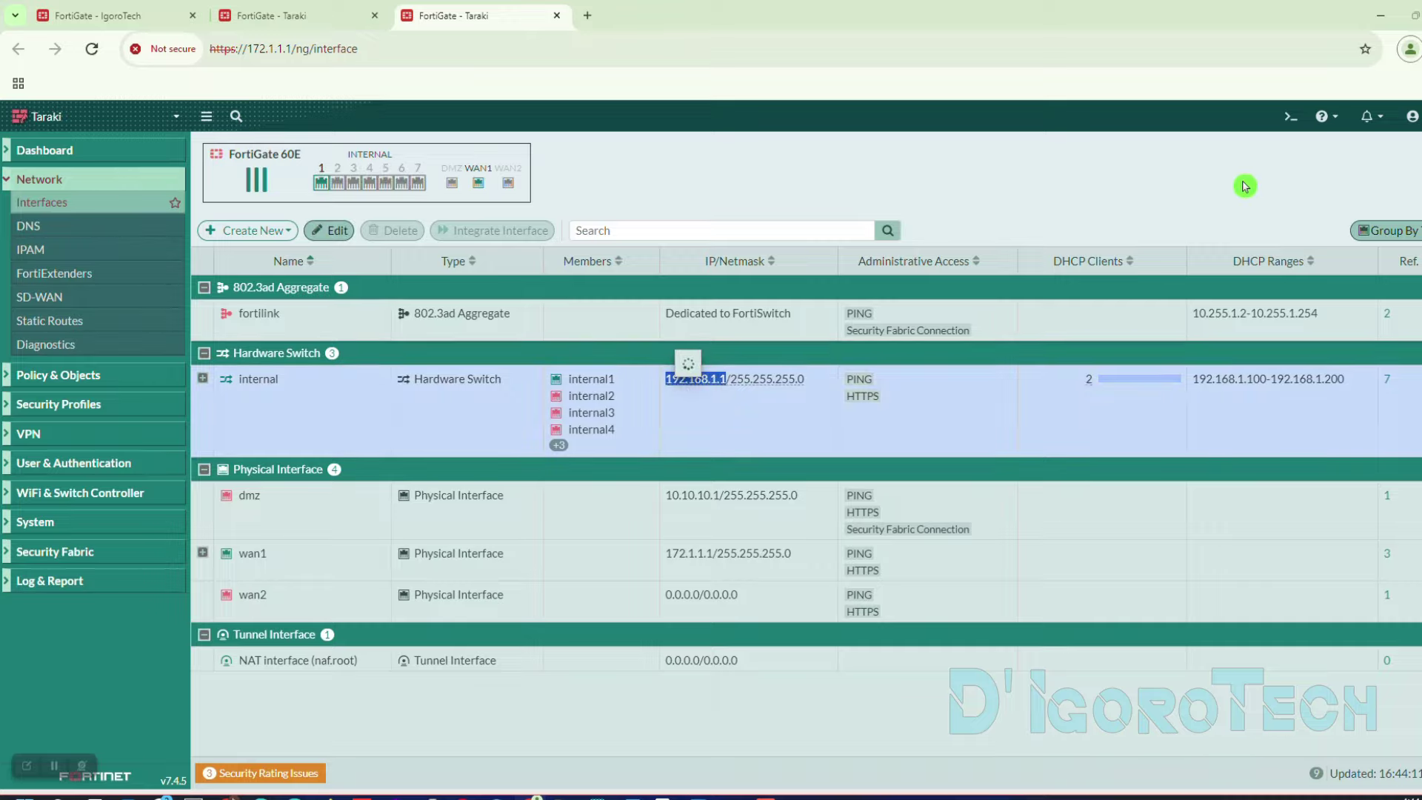
left_click(1290, 116)
type("exe")
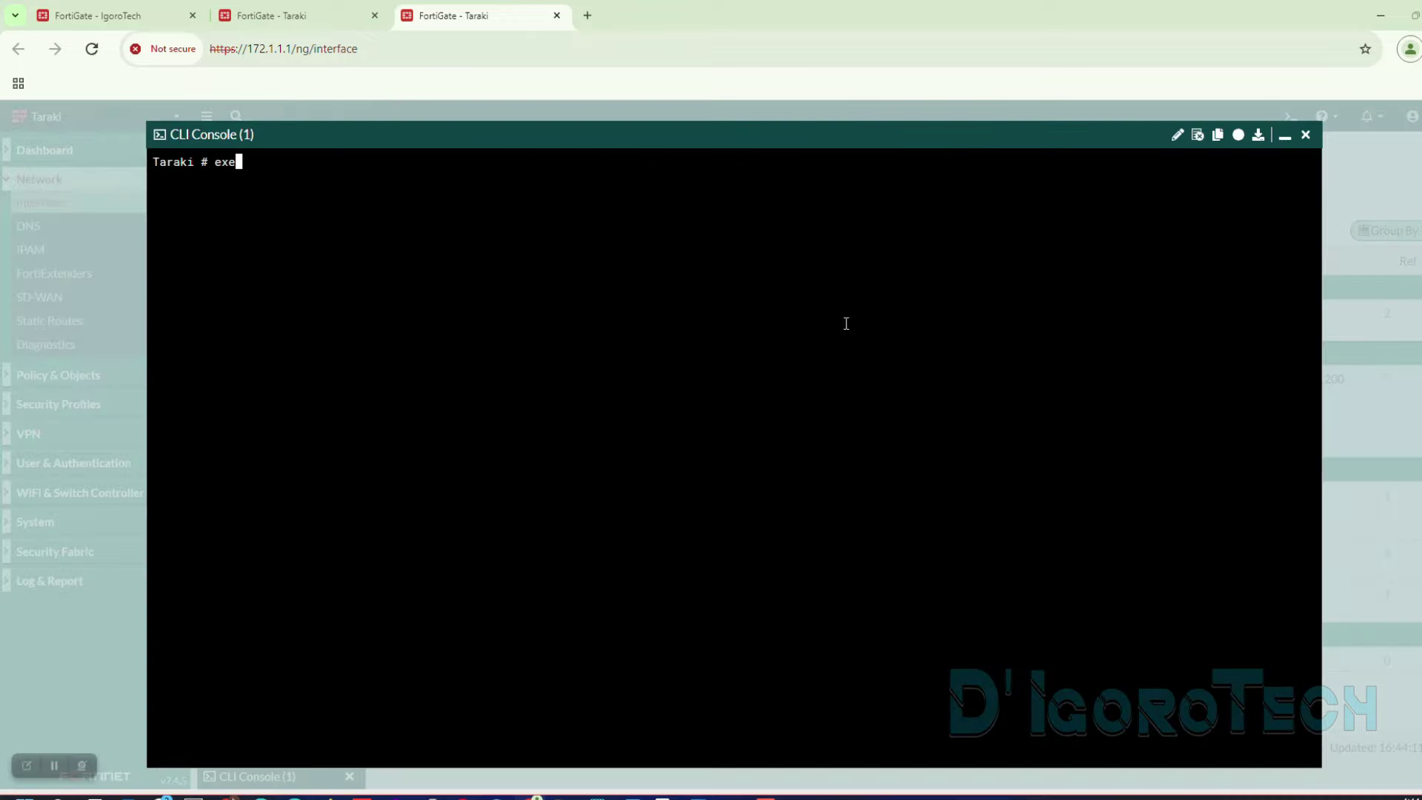
type(" ping-o source 192.168.1.1")
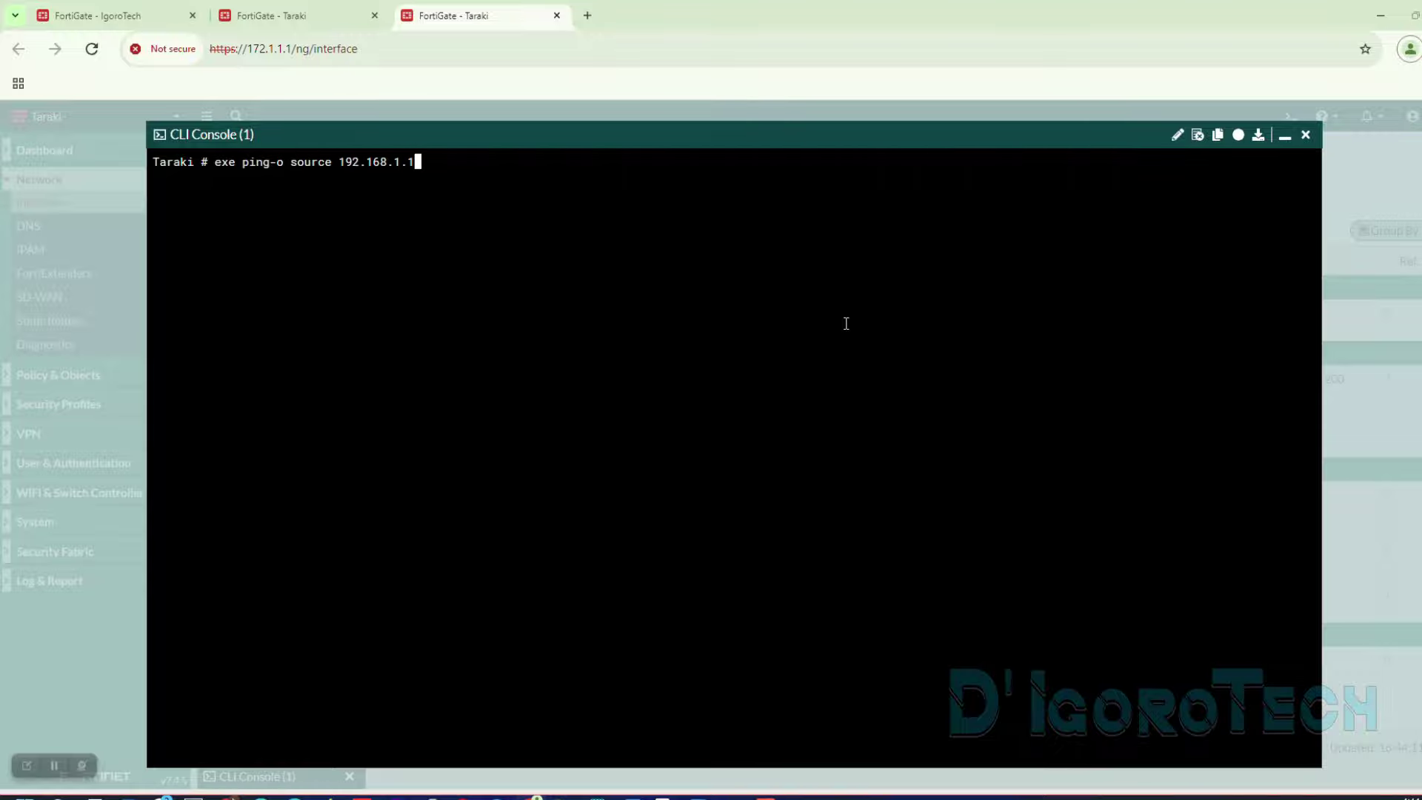
key("Return")
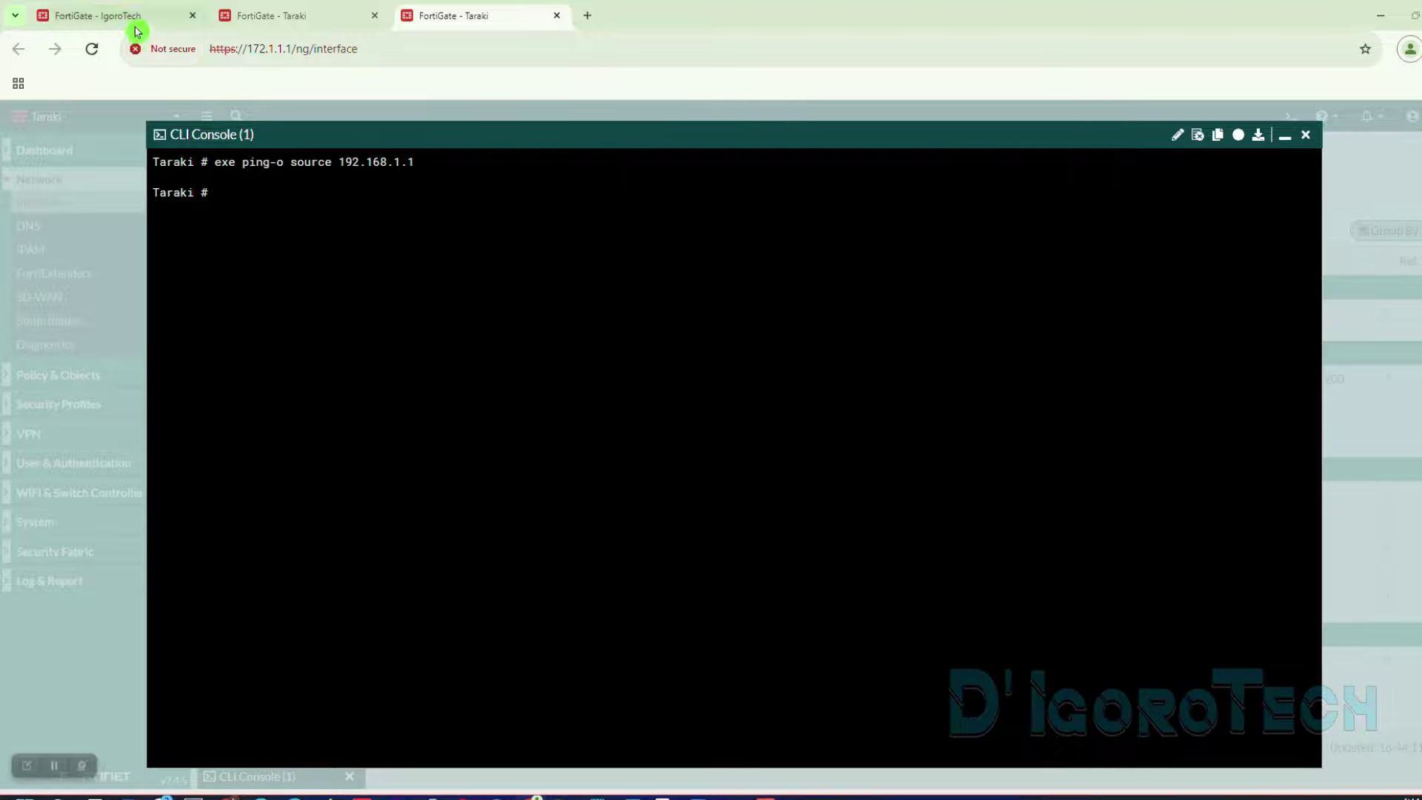
- Copy IgoroTech's internal interface IP, run "exe ping 10.1.1.1" in Taraki's CLI console, and return to Taraki's firewall policies
key("ctrl+Tab")
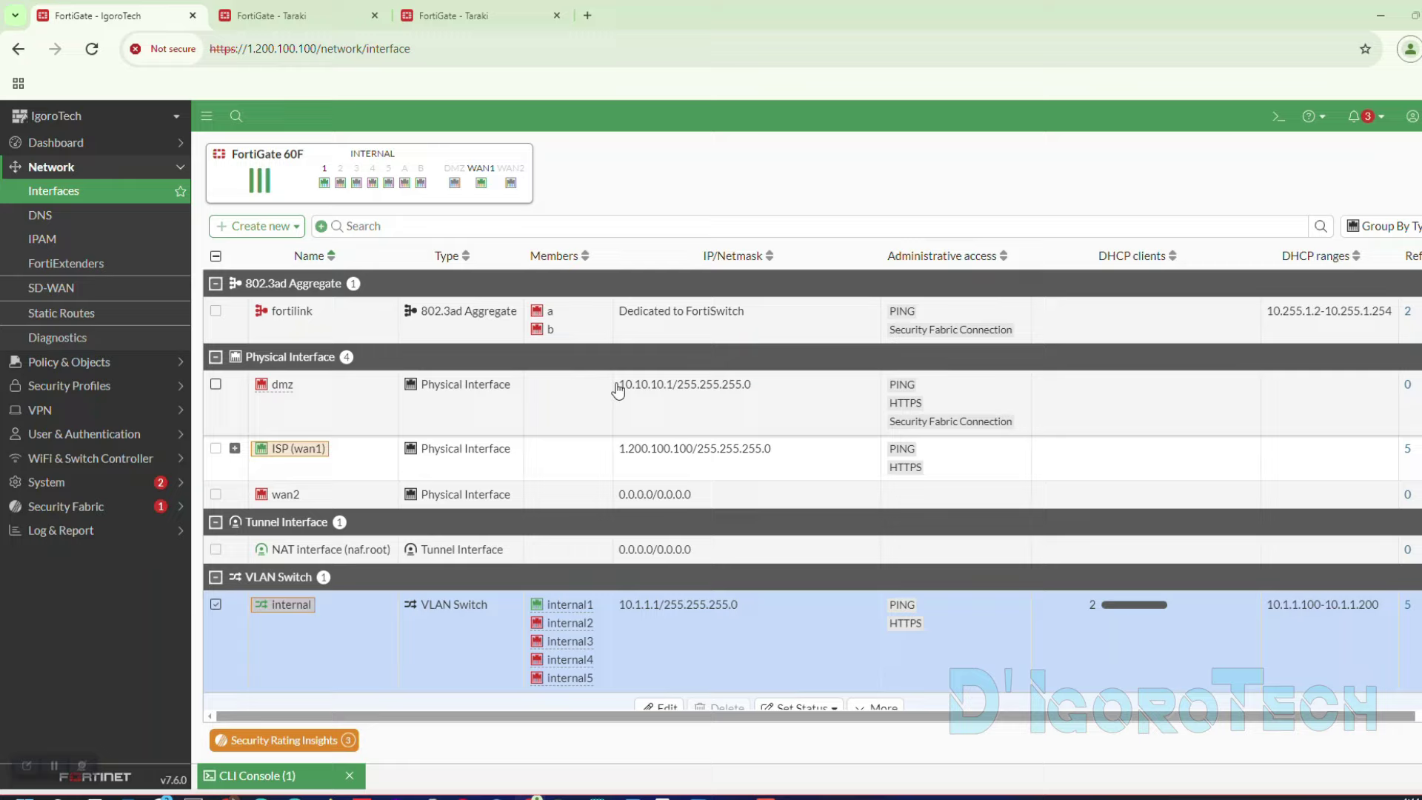
double_click(641, 612)
key("ctrl+c")
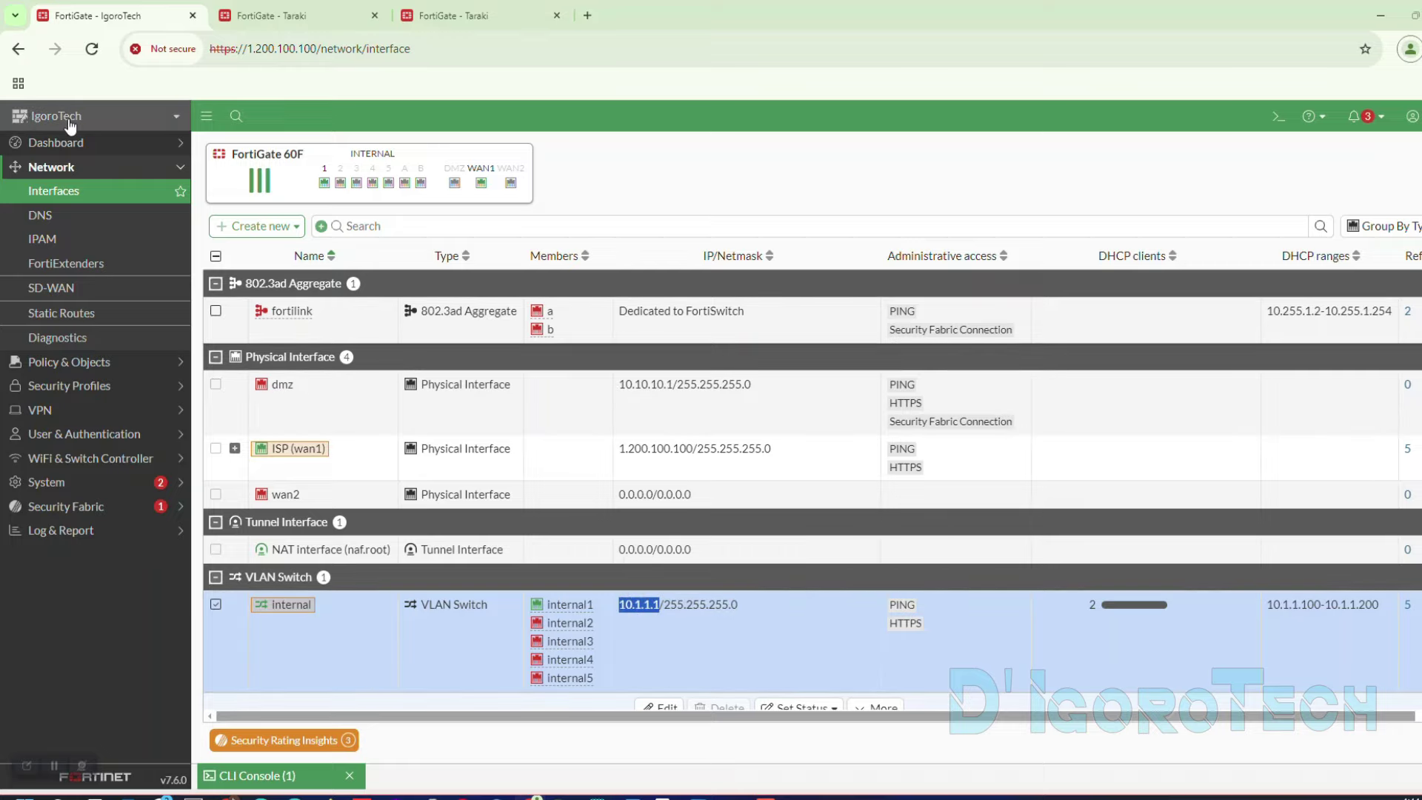
key("ctrl+shift+Tab")
type("exe ping")
key("ctrl+v")
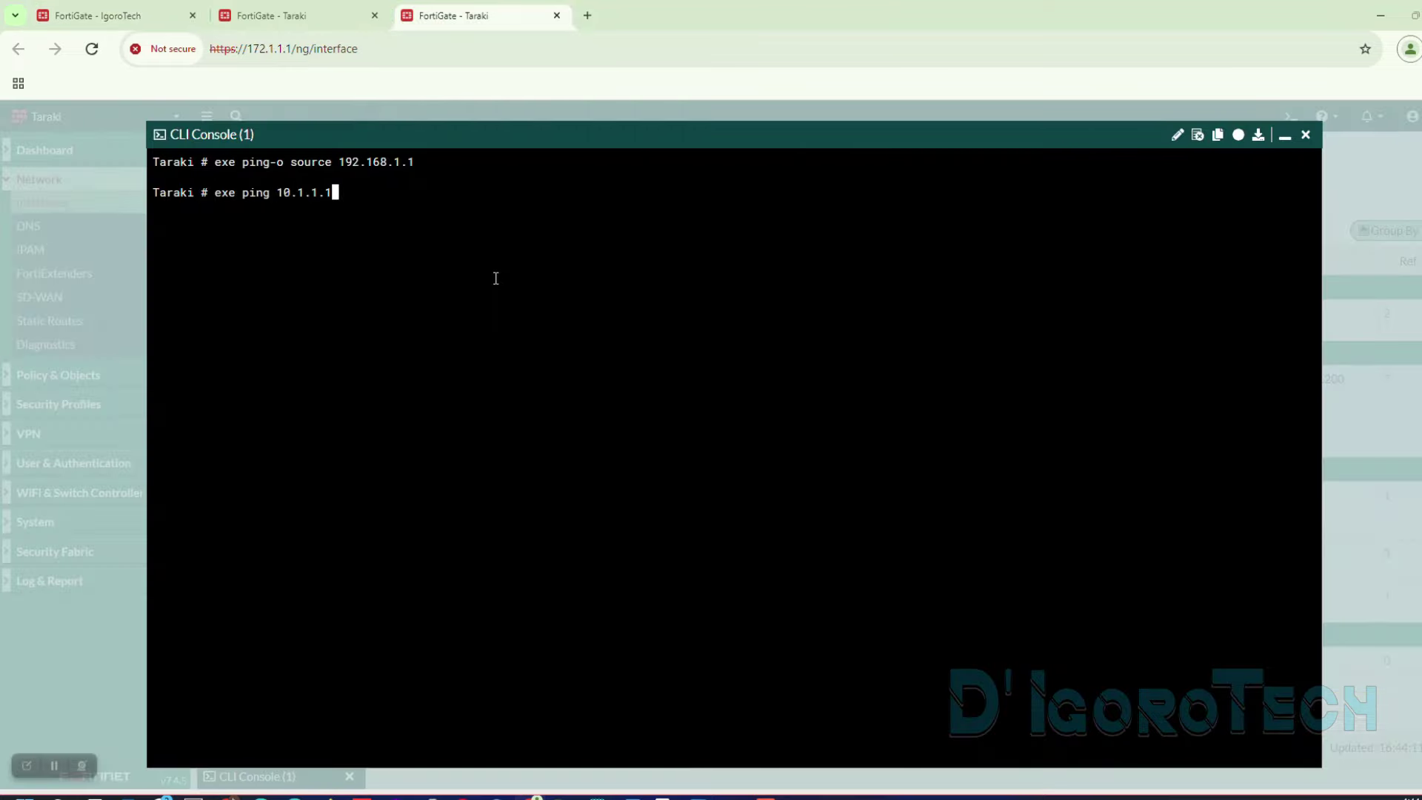
key("Return")
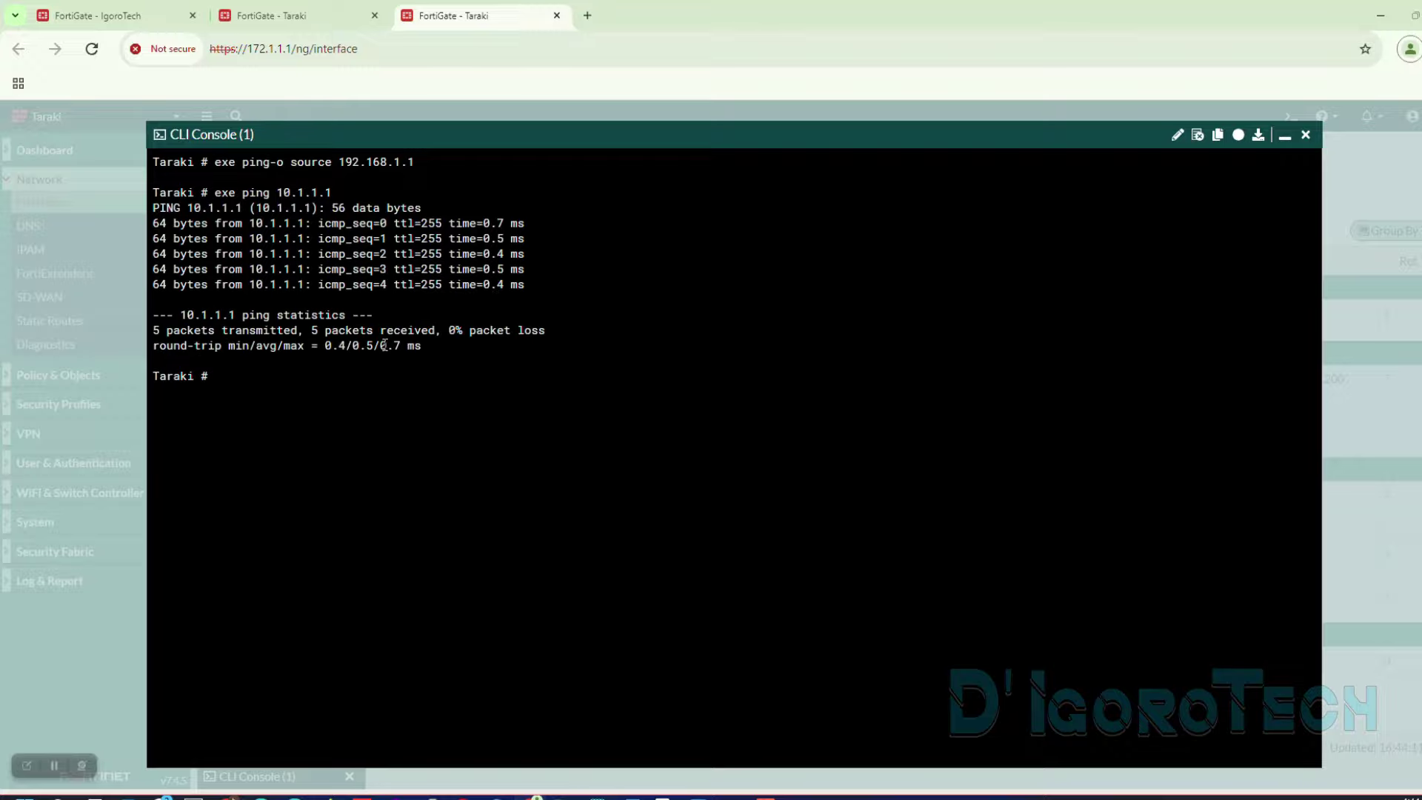
left_click(305, 16)
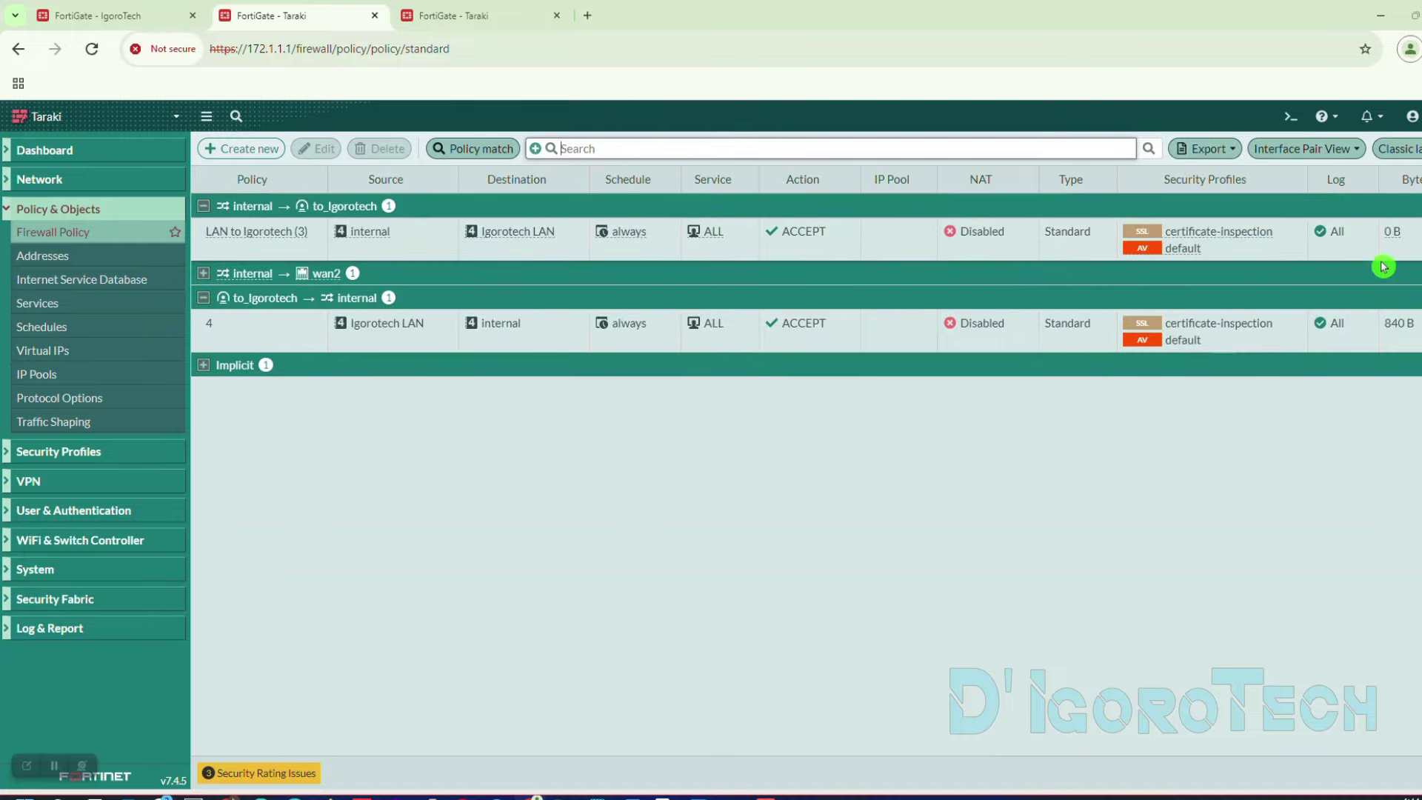